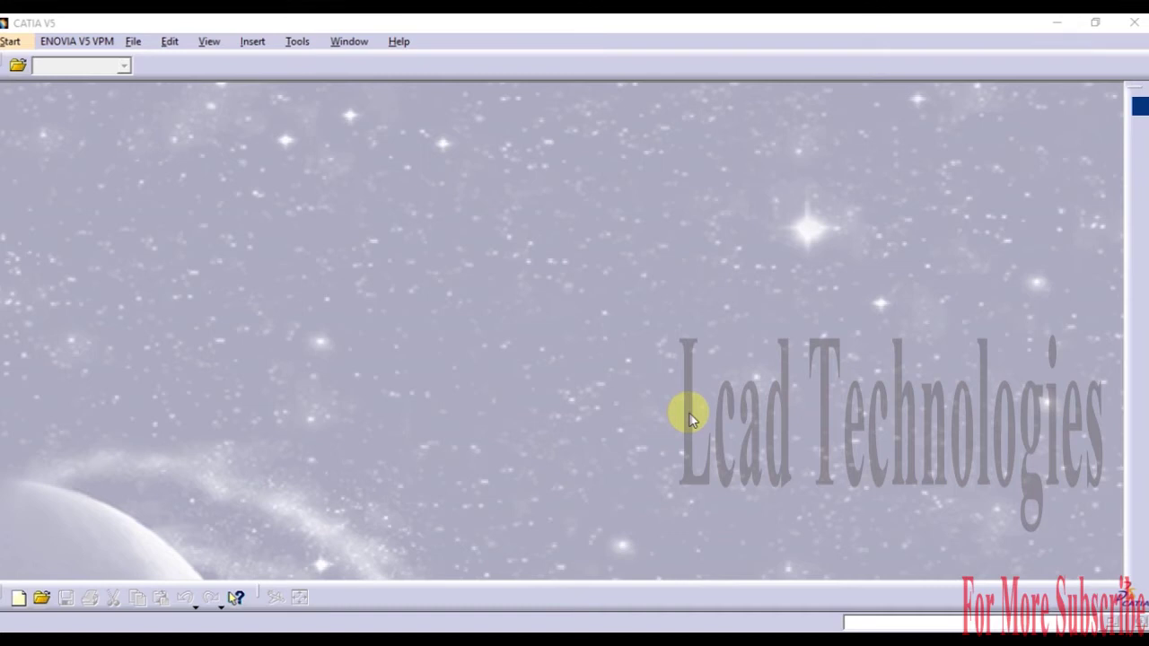
Step: Create a new Product1 in Assembly Design from the Start > Mechanical Design menu
click(27, 43)
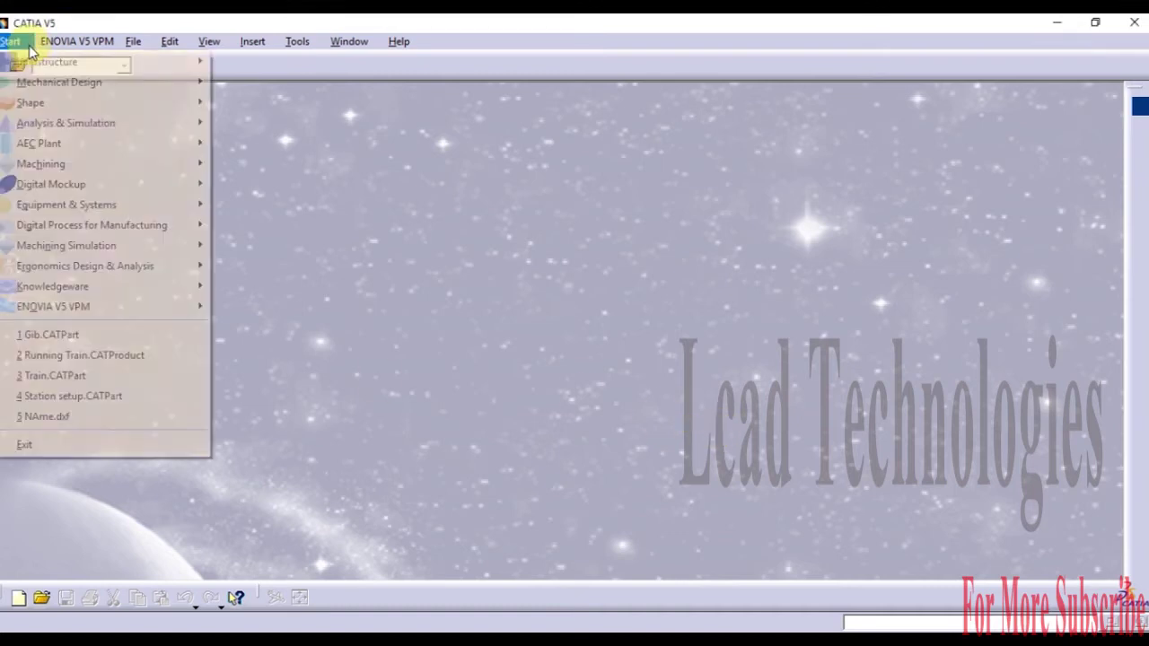
mouse_move(141, 83)
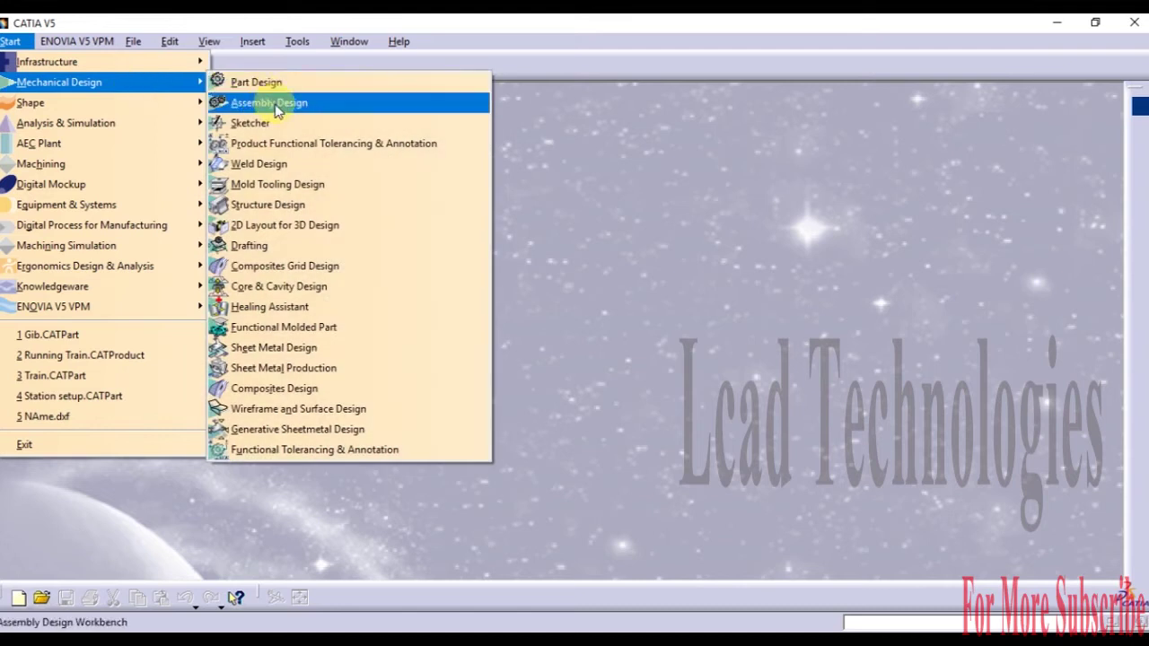
click(277, 105)
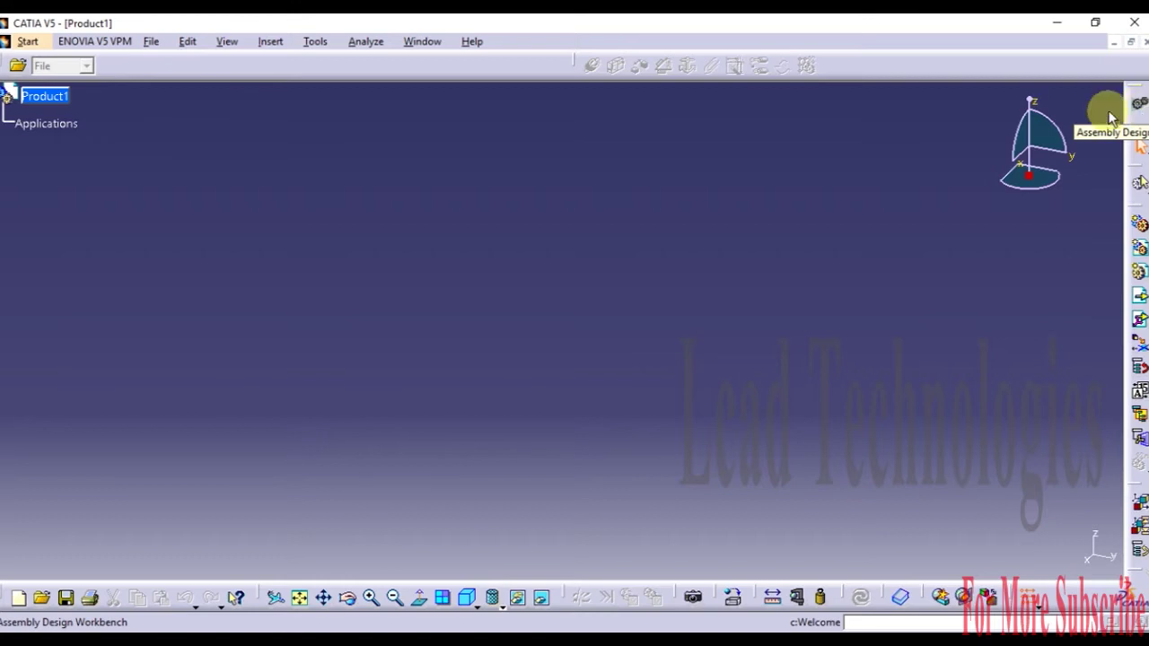
Step: Change Product1's Part Number to 'Machine Drawing' in its Properties
mouse_move(586, 64)
mouse_down()
mouse_move(510, 164)
mouse_move(570, 56)
mouse_up()
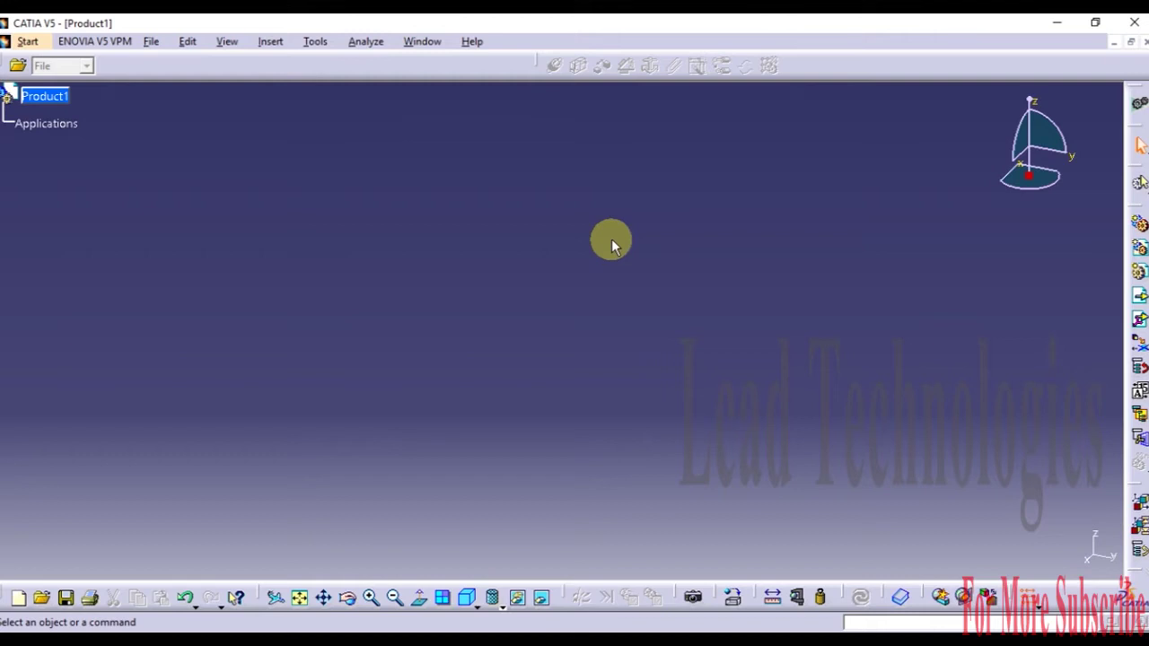
right_click(49, 96)
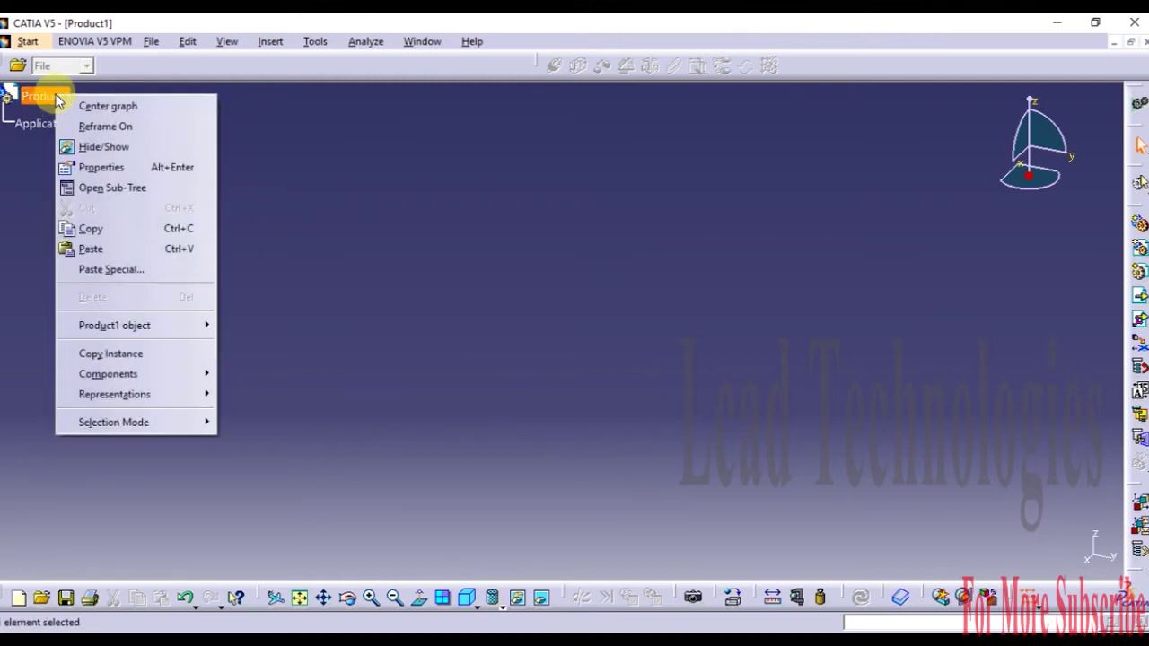
click(135, 172)
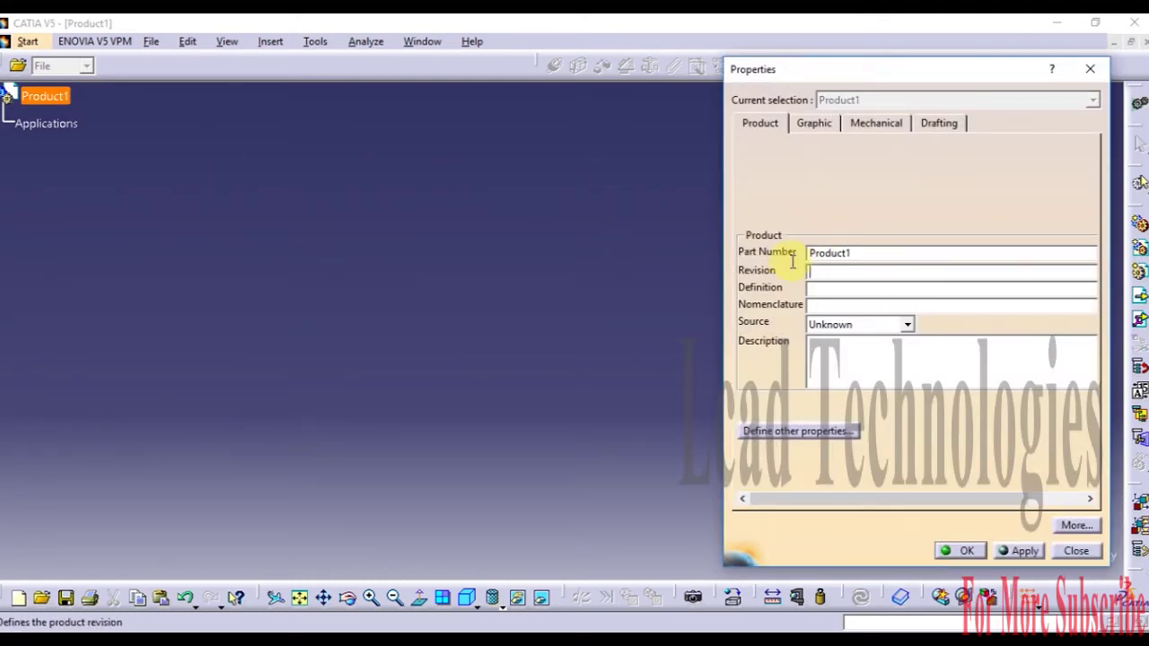
click(845, 271)
double_click(839, 254)
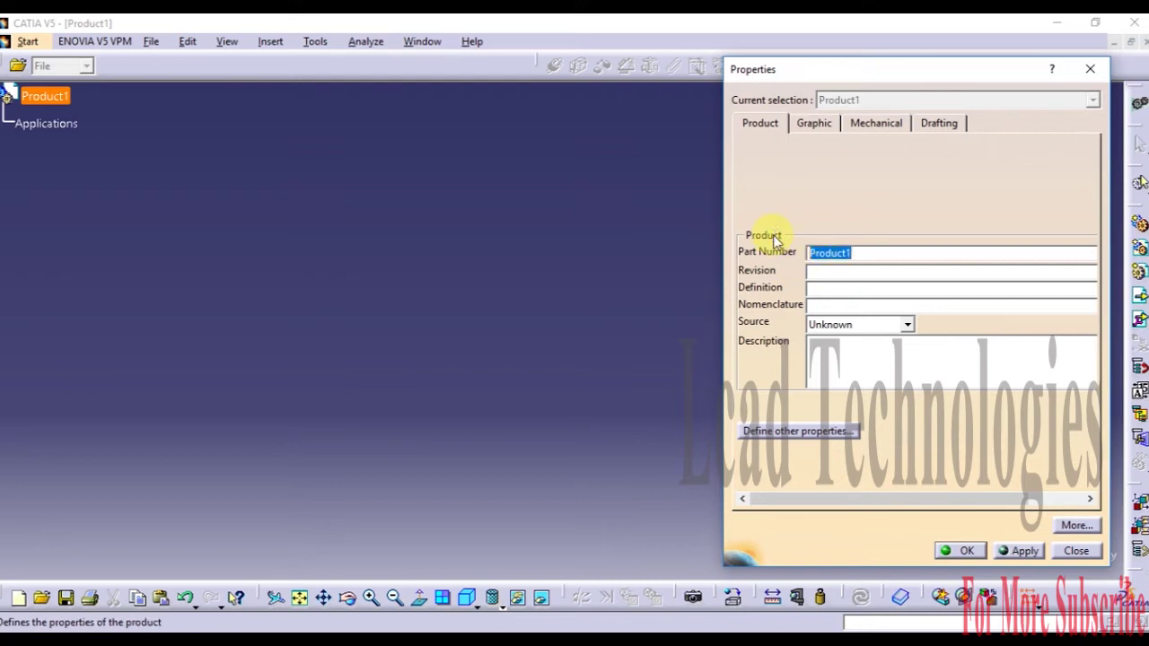
text(Ma)
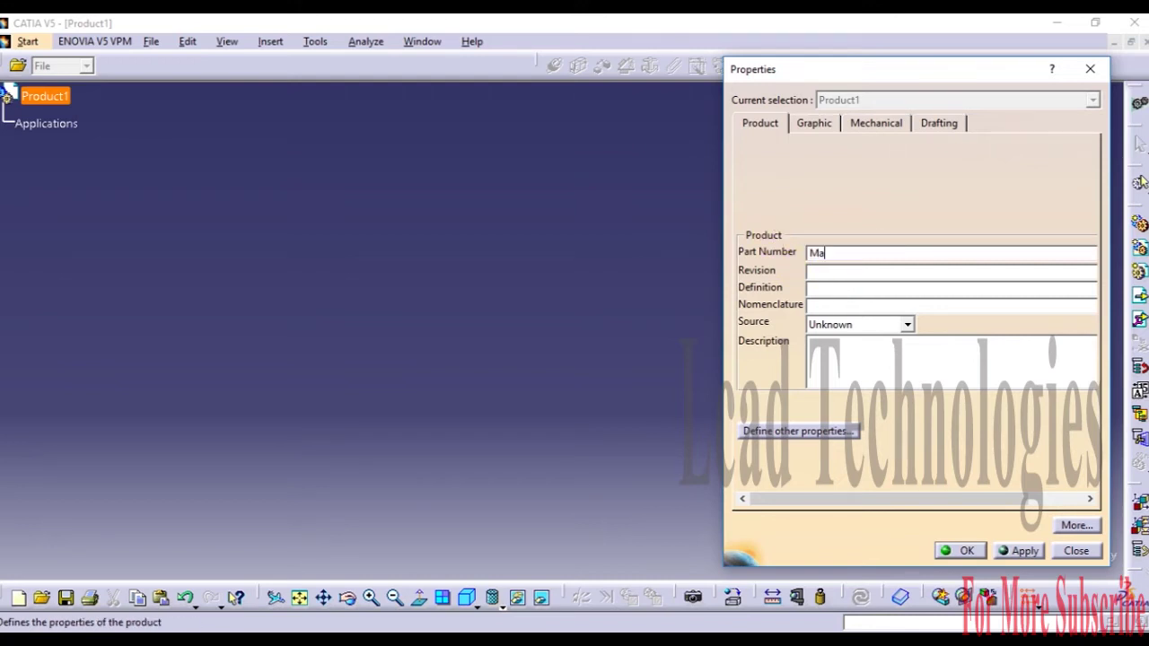
text(chine Drawing)
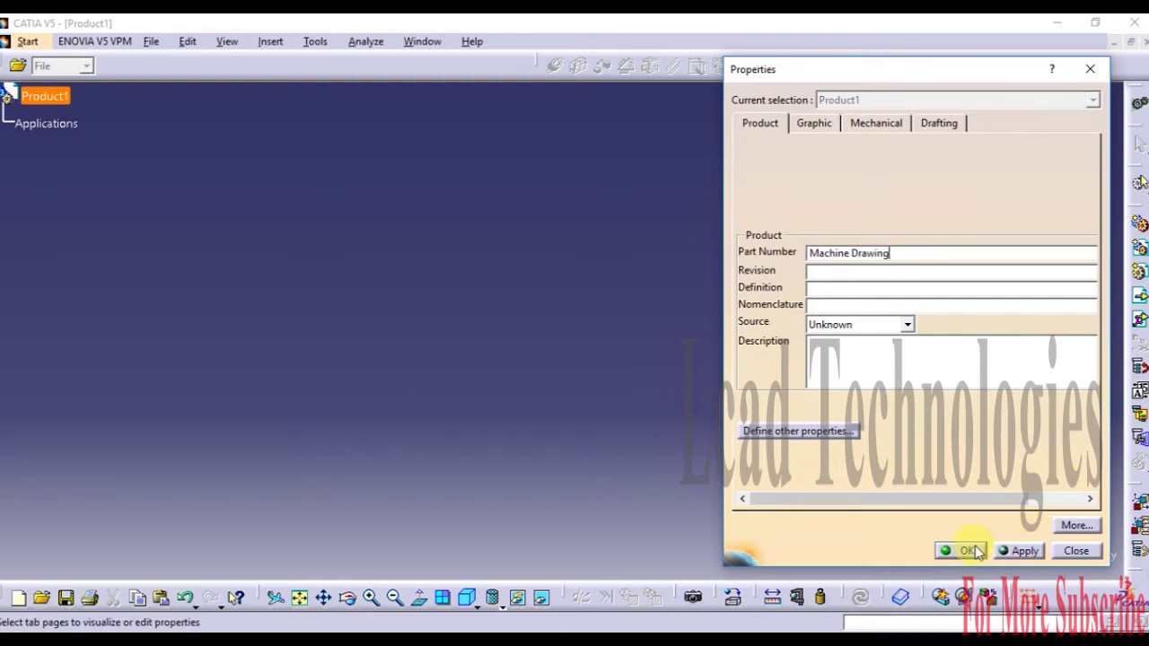
click(974, 551)
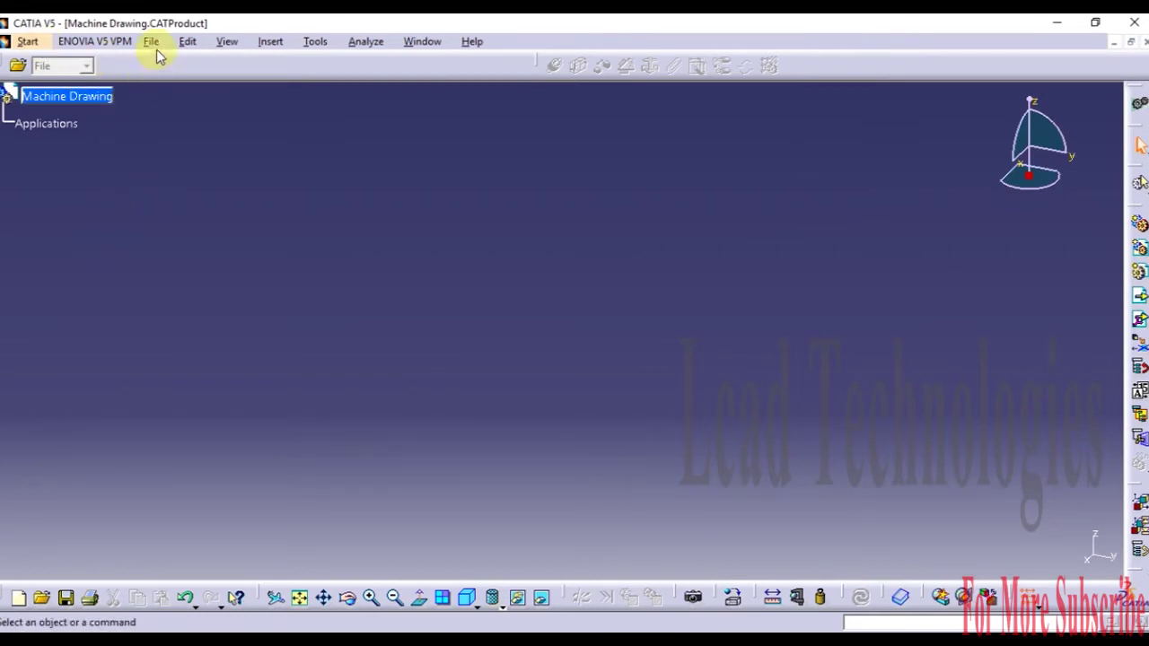
click(154, 47)
Step: Save the assembly as Machine Drawing.CATProduct in the Train Simulation folder
click(196, 172)
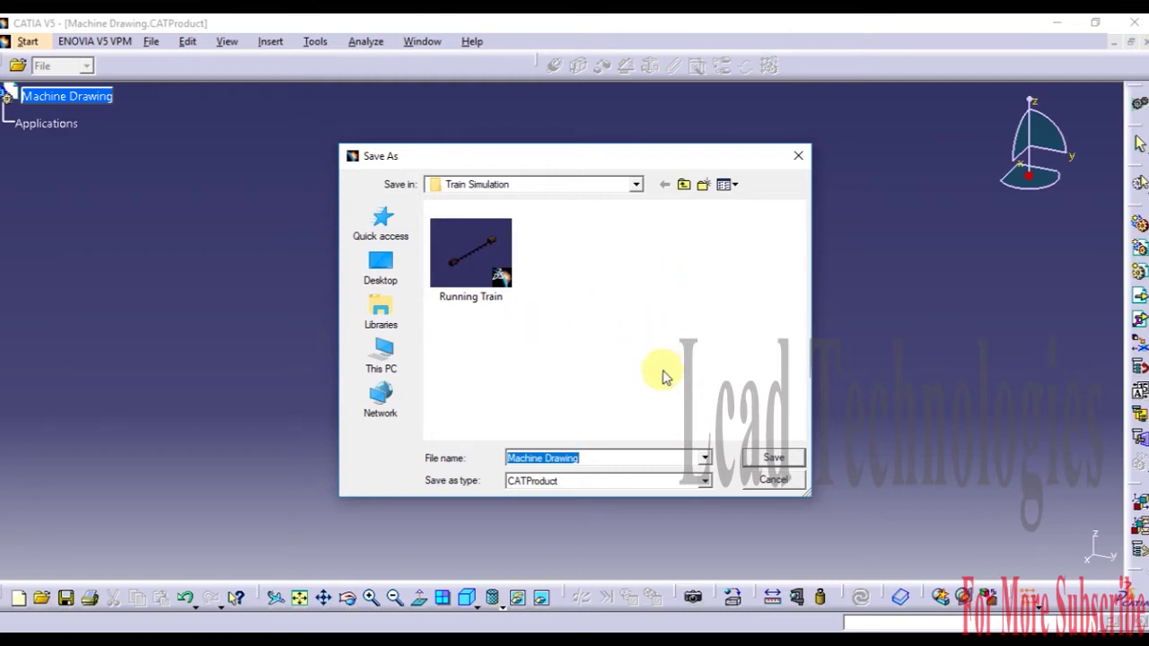
click(783, 459)
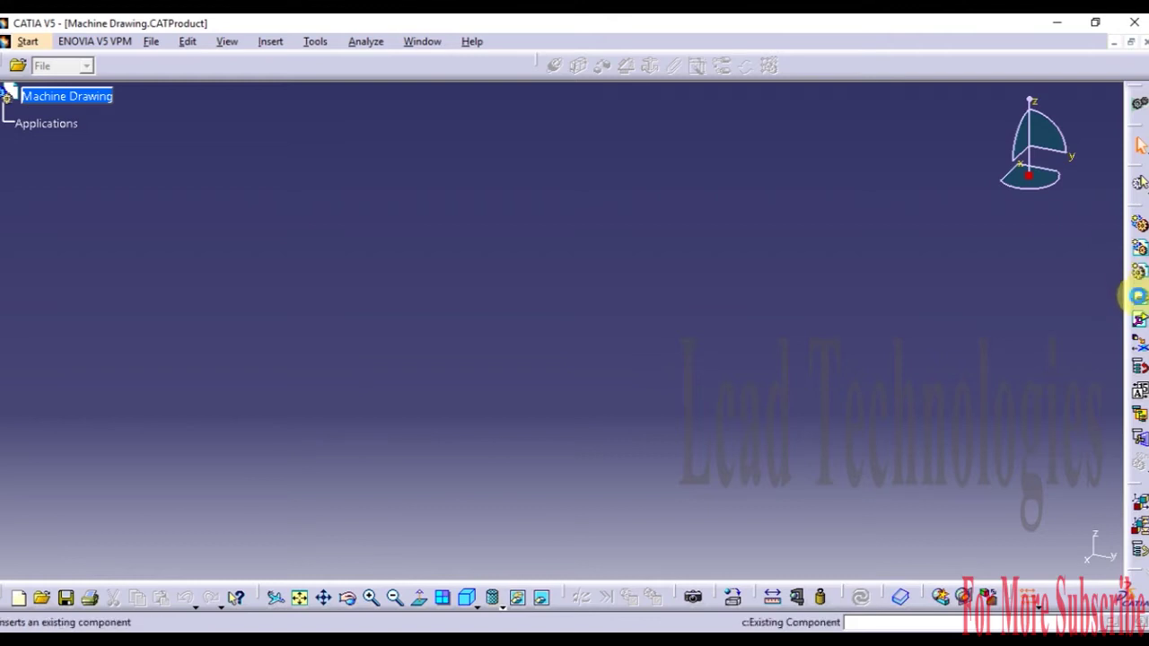
Step: Insert an existing component under the Machine Drawing root, browsing to the Channel (F:) drive
click(1139, 294)
click(109, 99)
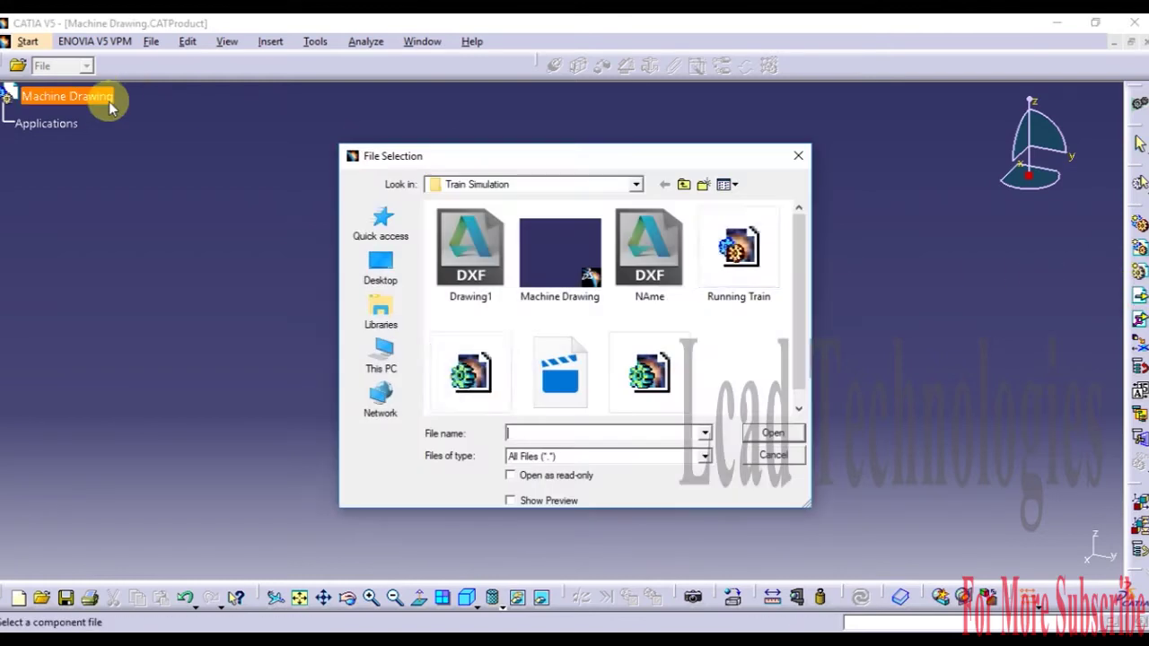
click(686, 185)
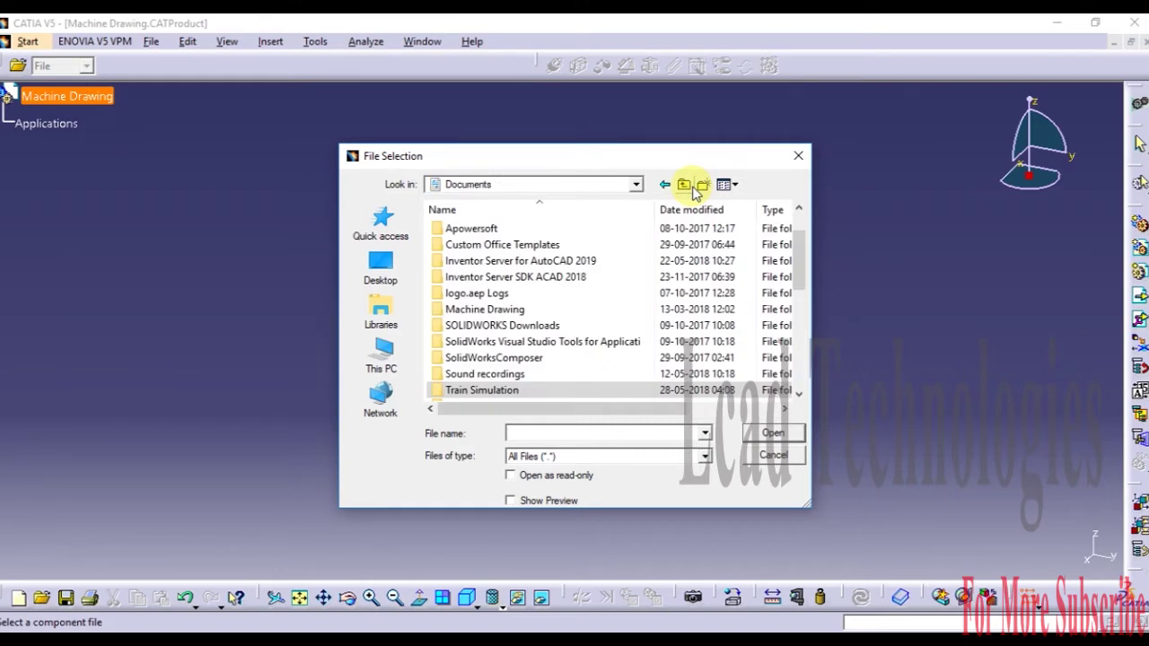
click(381, 355)
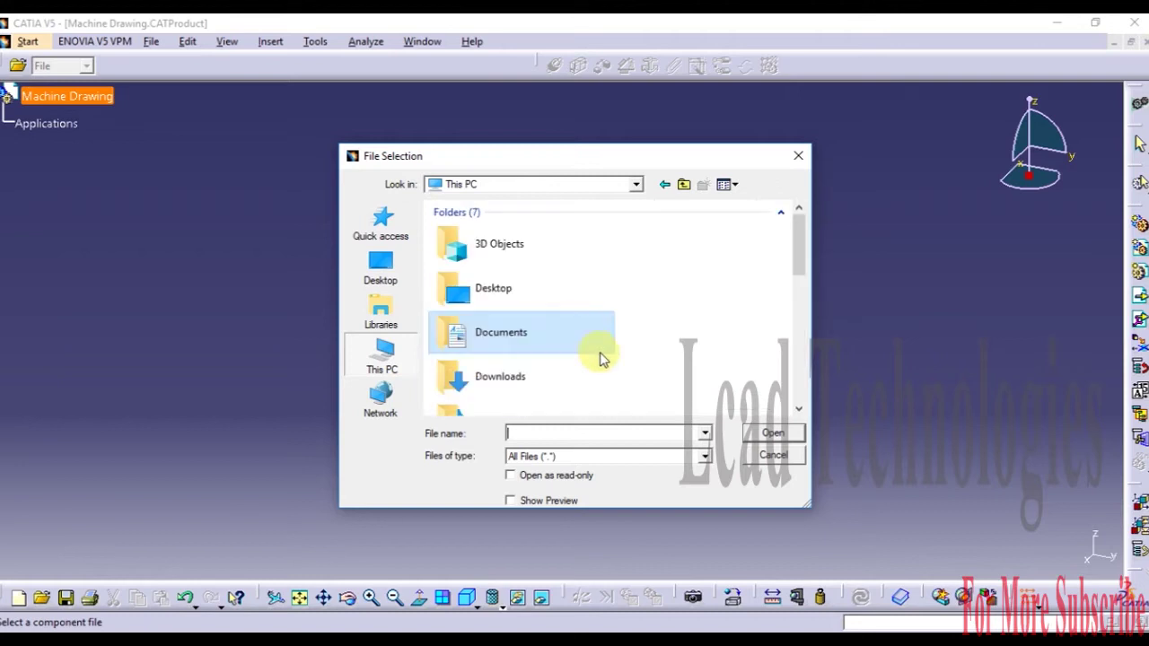
scroll(584, 348, down, 3)
double_click(534, 308)
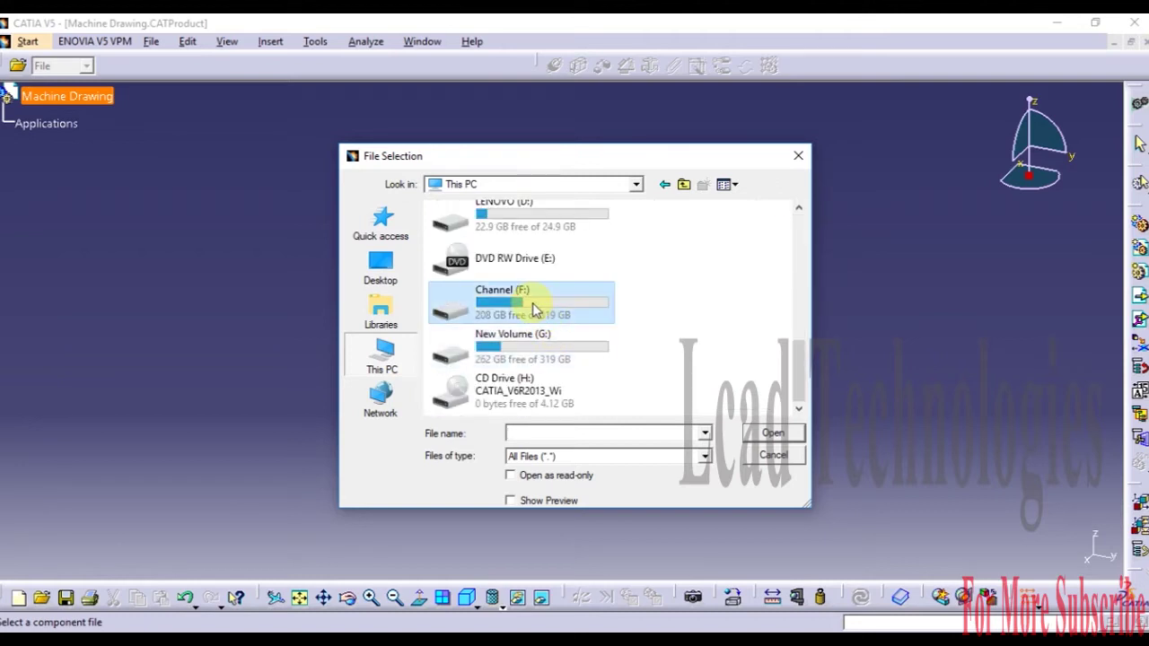
Step: Open Lcad > Design > Catia > Gib And Cotter Joint and insert the Fork part
double_click(490, 245)
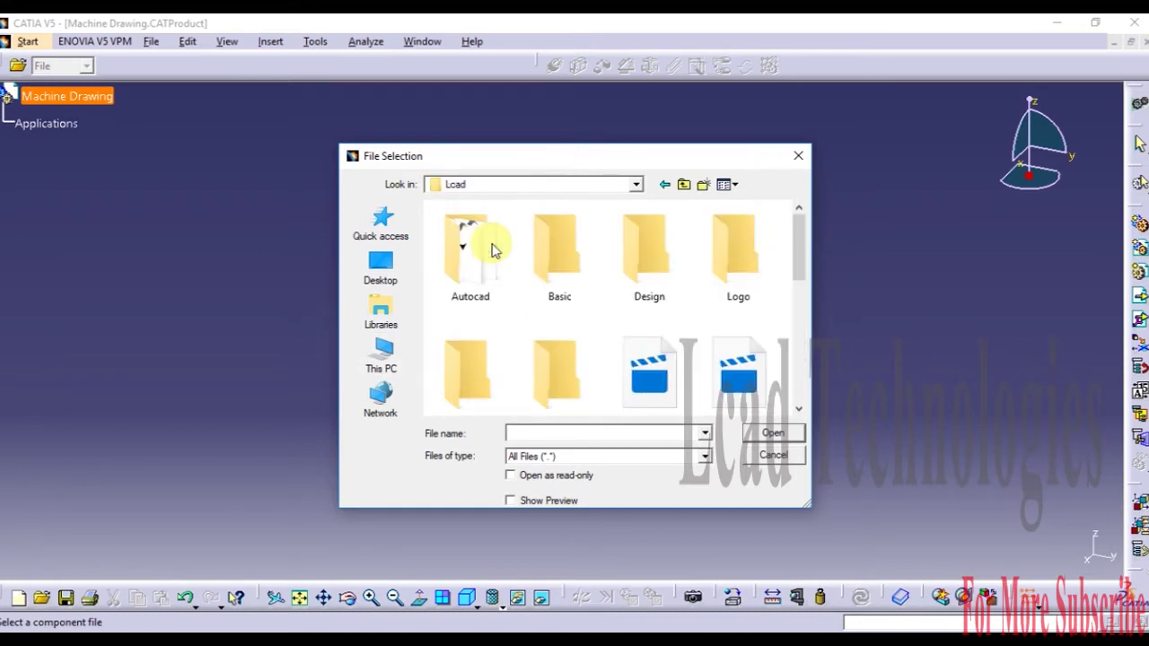
double_click(660, 280)
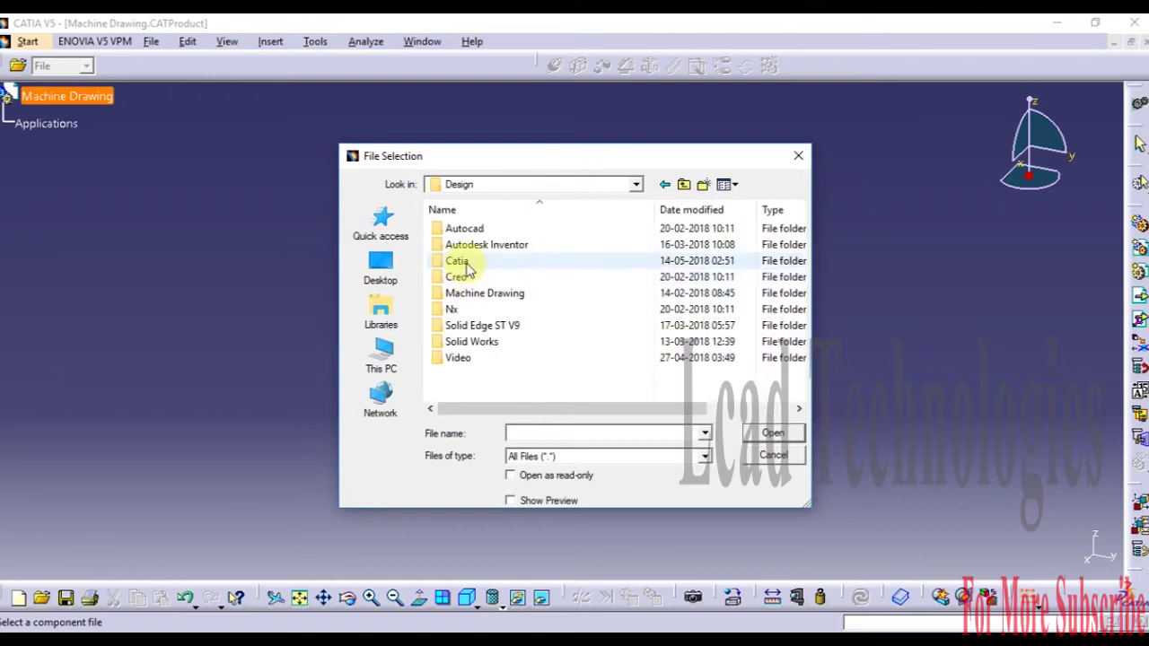
double_click(467, 261)
scroll(526, 305, down, 1)
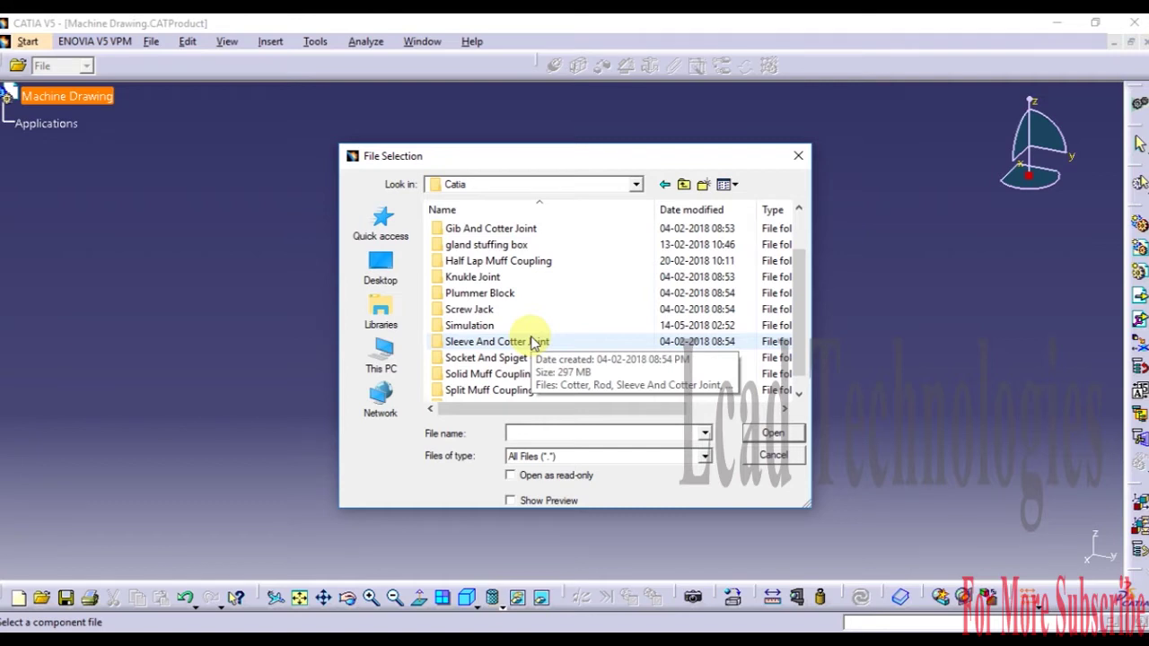
click(488, 229)
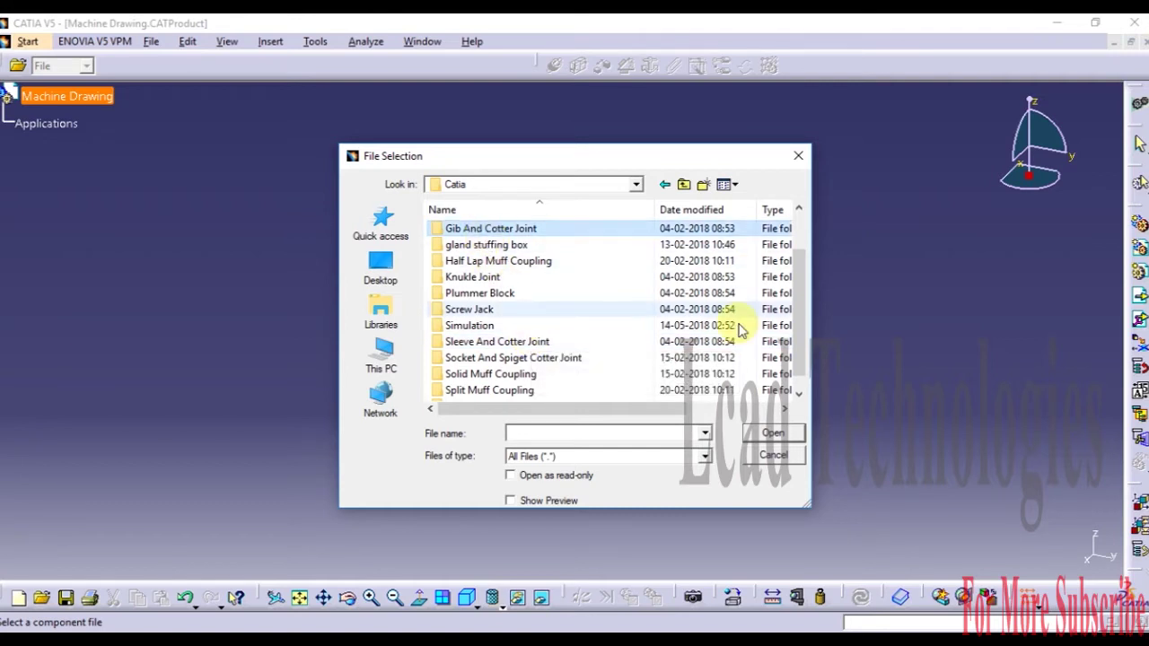
click(761, 433)
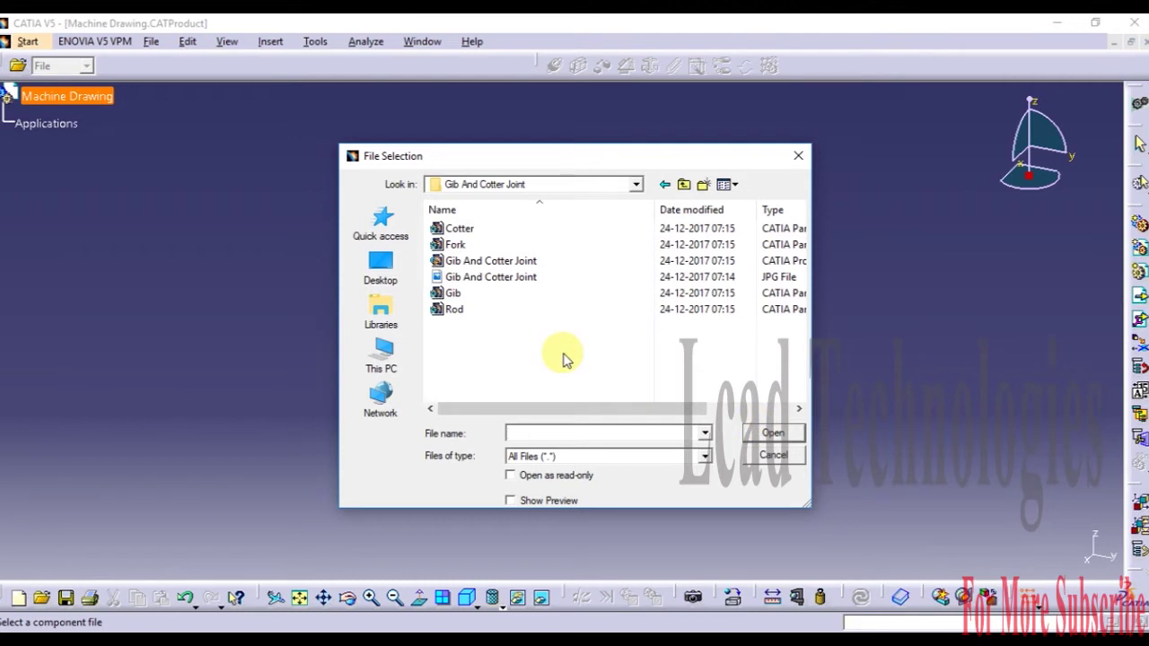
click(487, 243)
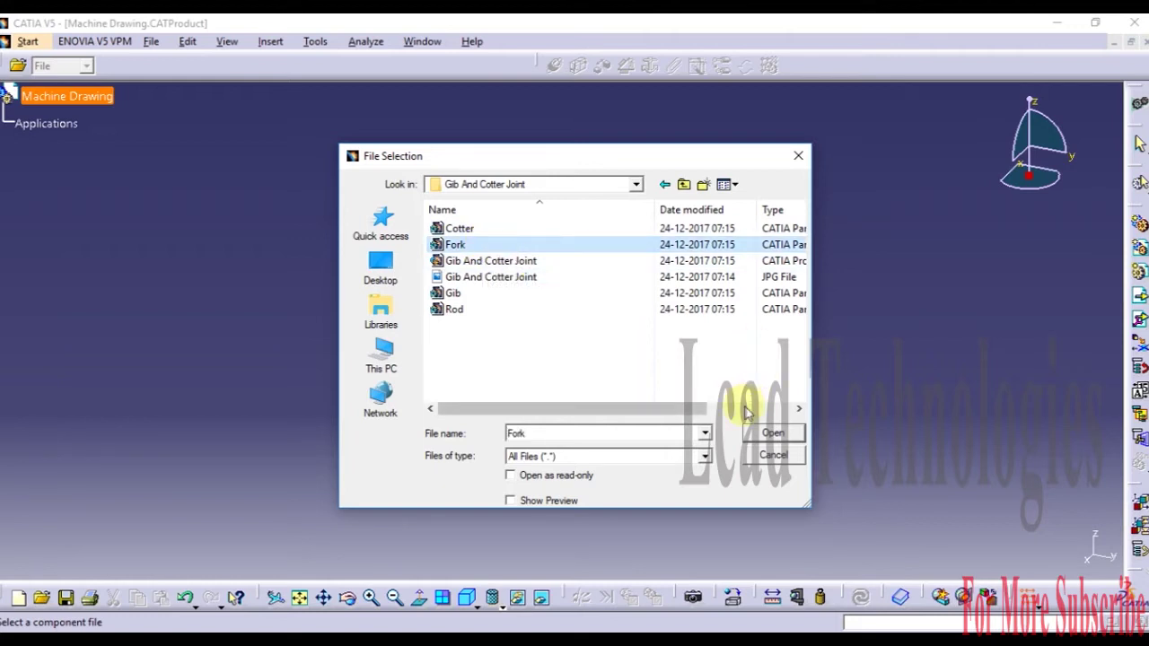
click(769, 435)
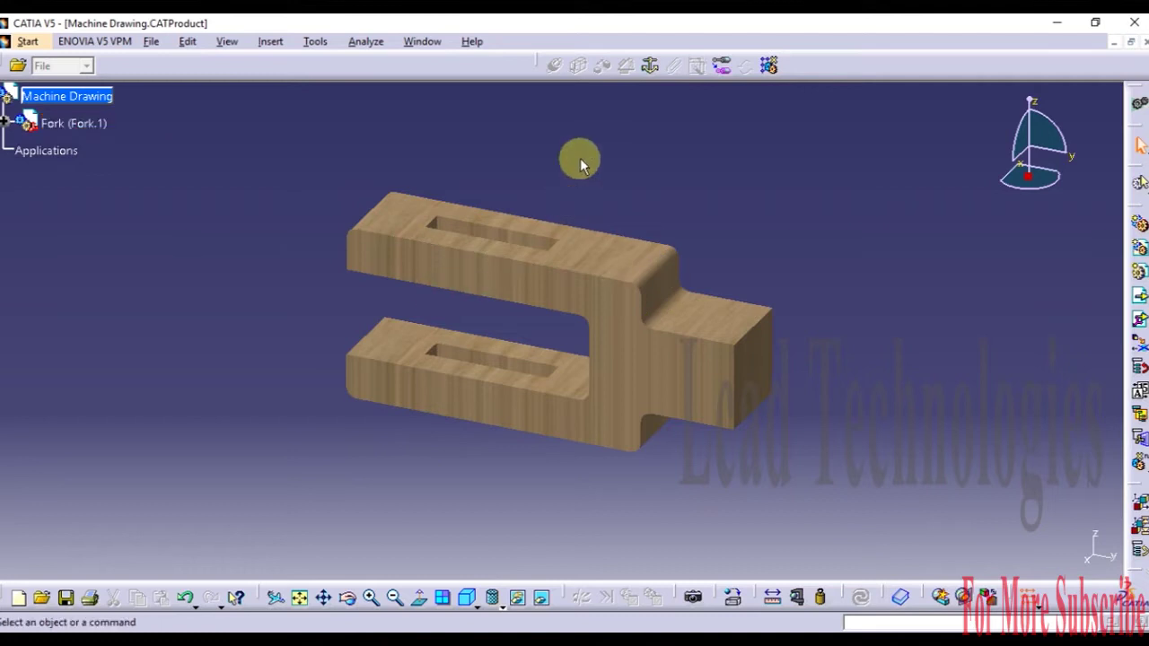
Step: Anchor Fork.1 with a Fix constraint, adding a Constraints node to the tree
click(651, 65)
click(571, 241)
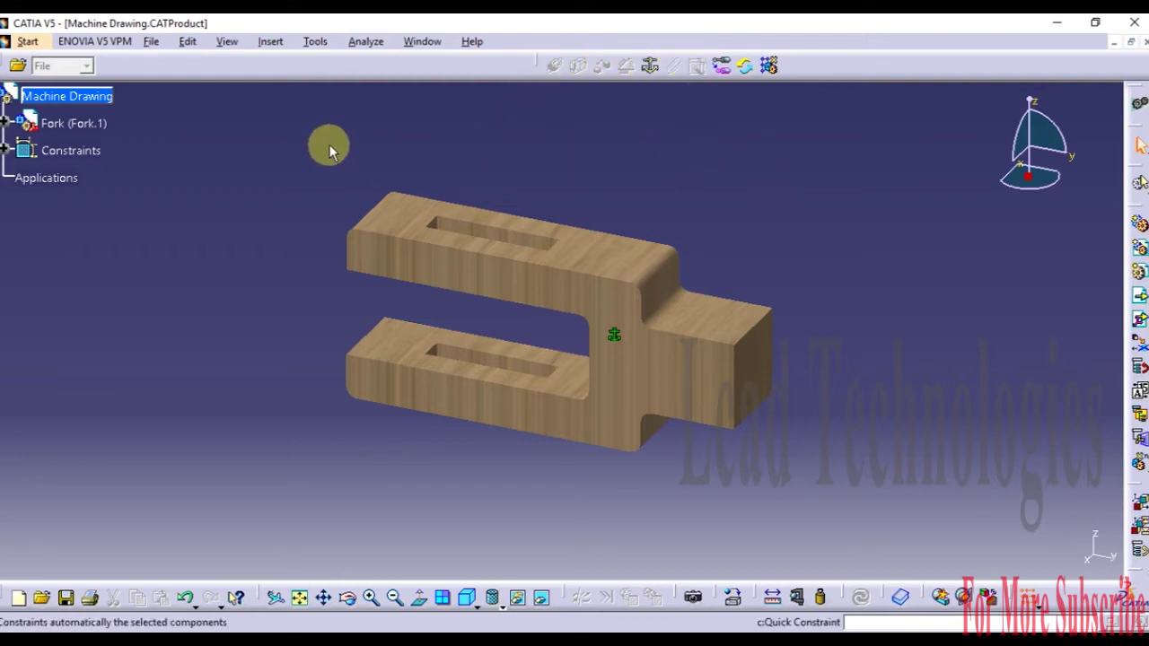
click(92, 103)
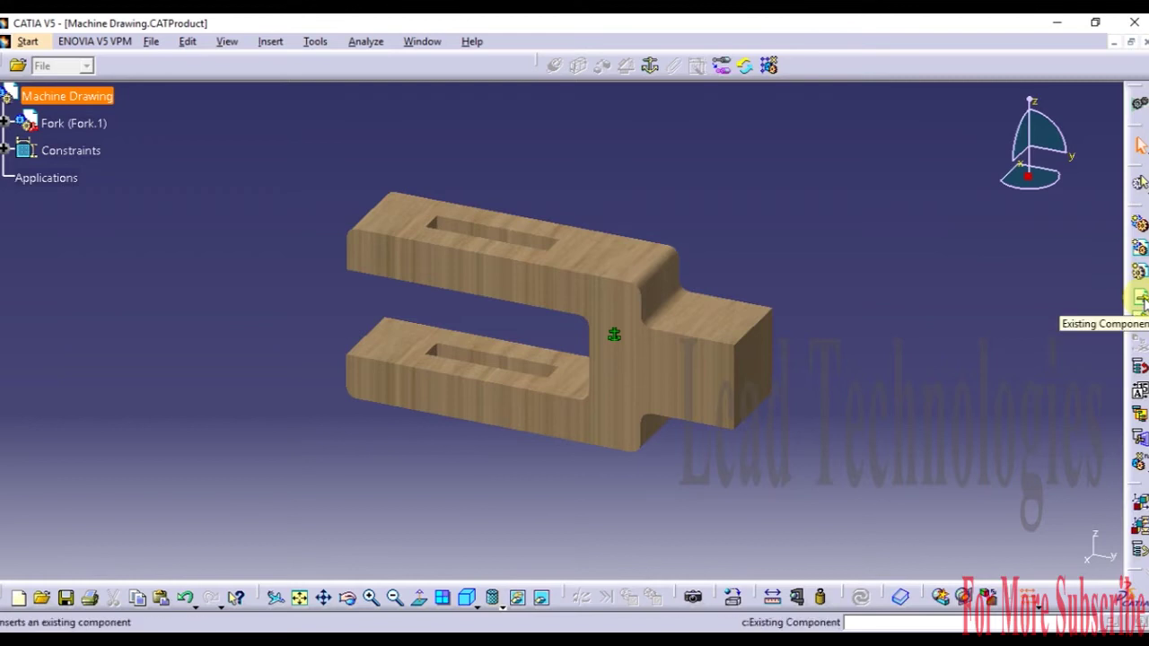
Step: Insert the Rod part from the Gib And Cotter Joint folder as Rod.1
click(1140, 298)
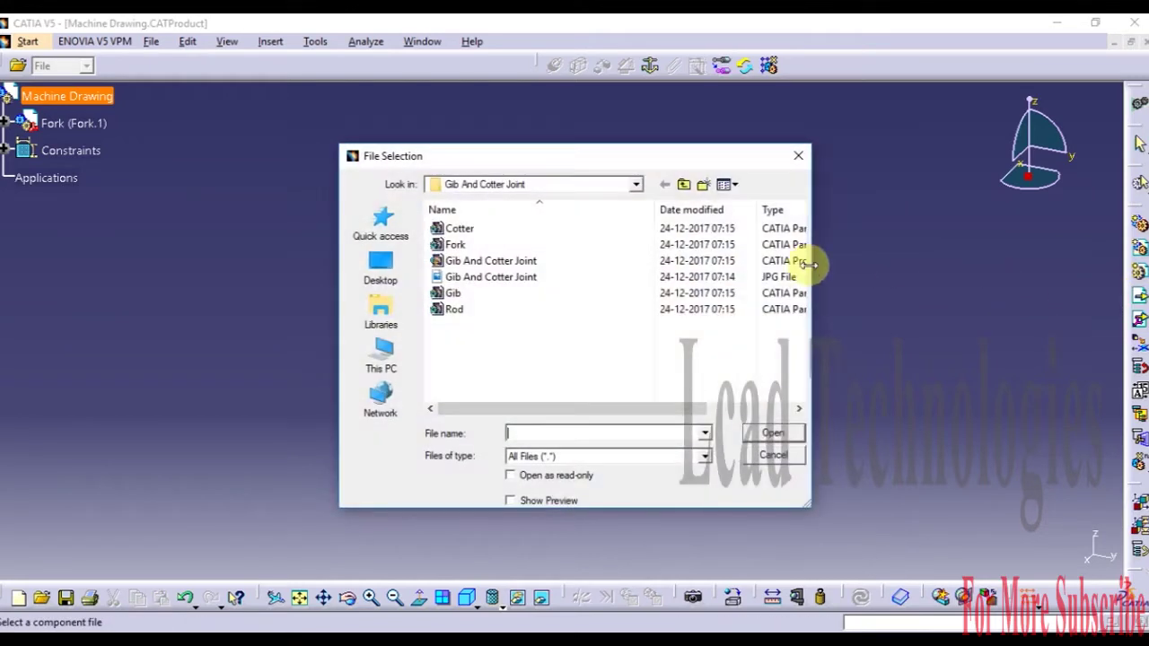
click(455, 309)
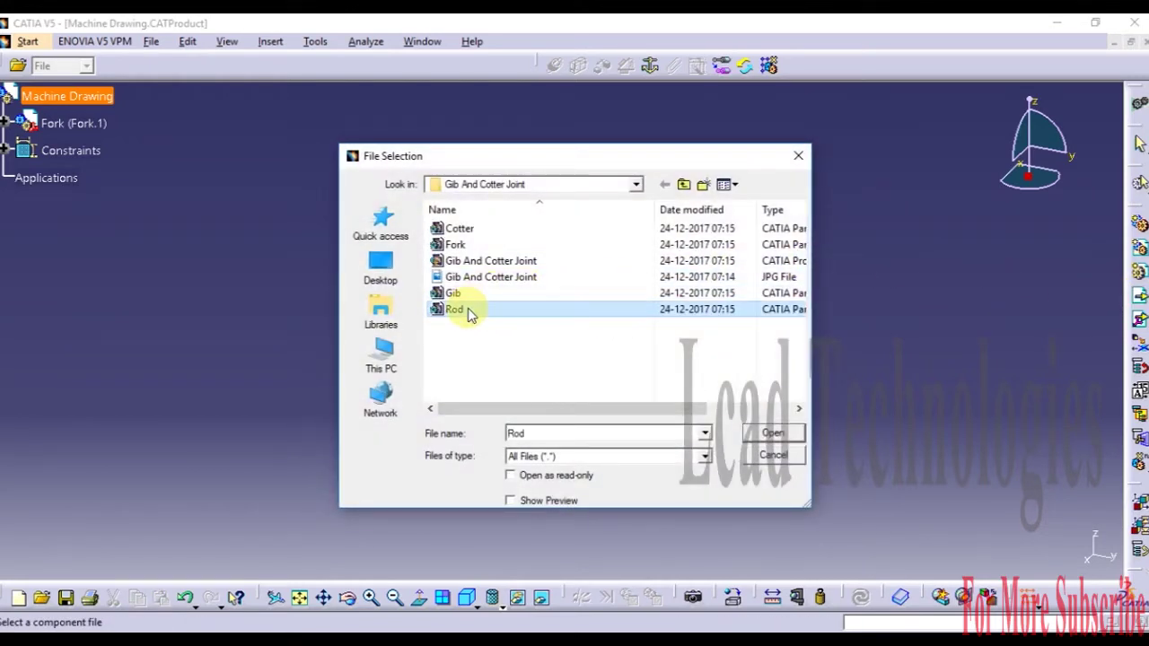
click(775, 434)
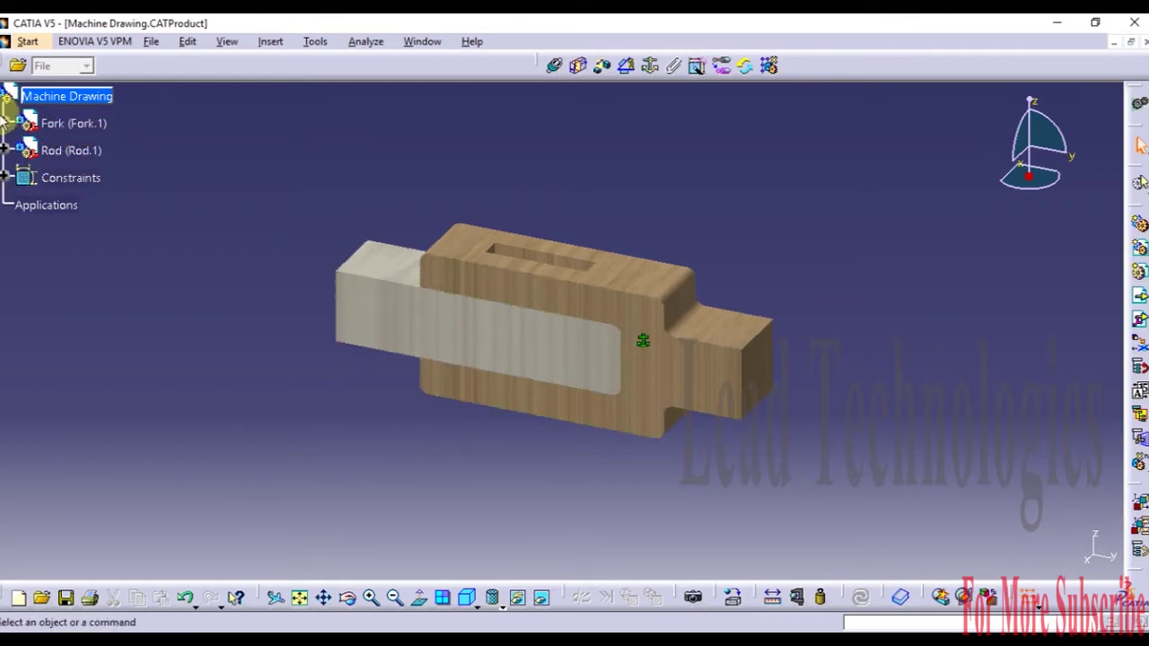
Step: Toggle Hide/Show on the Fork's xy, yz and zx reference planes
click(6, 125)
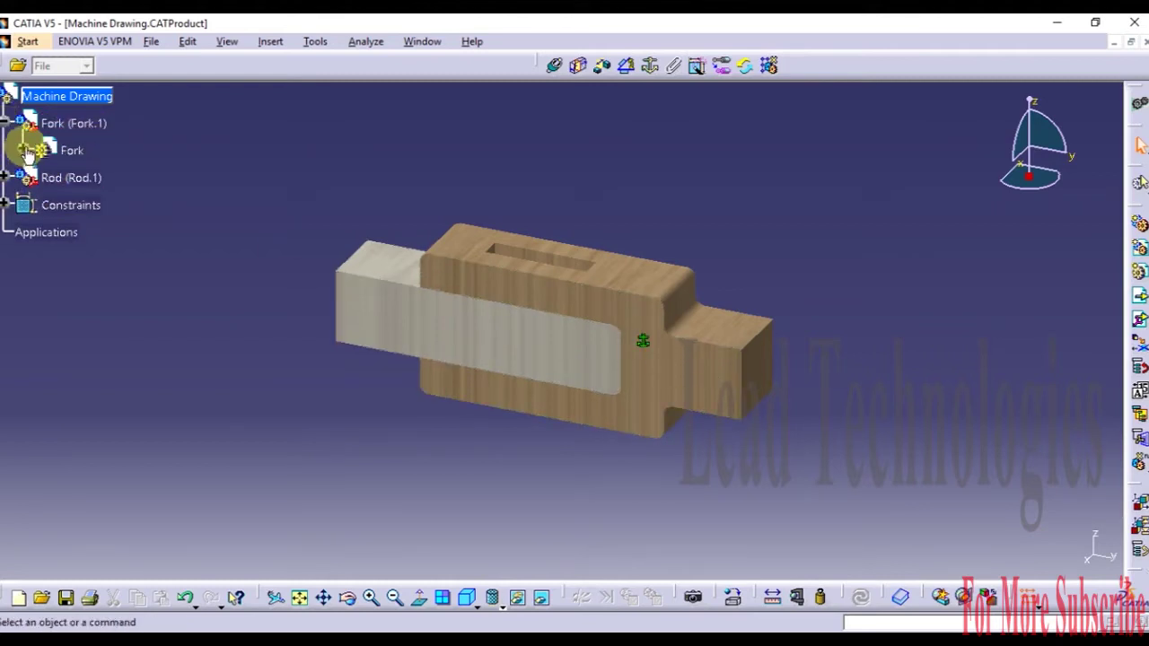
click(25, 150)
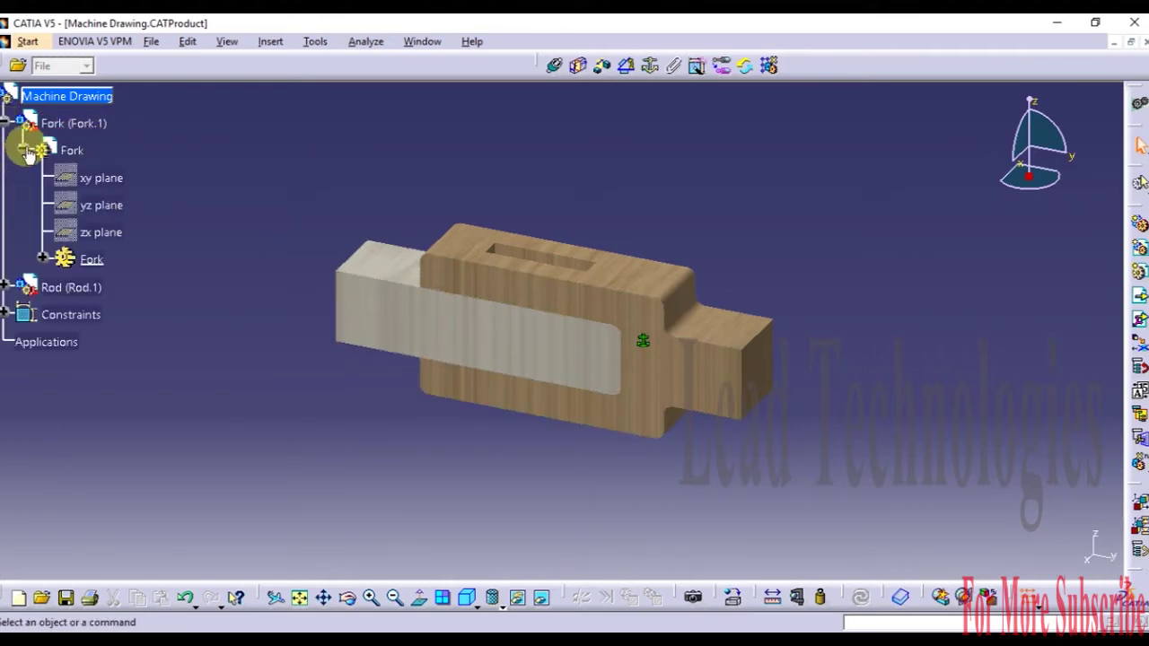
click(101, 179)
ctrl+click(98, 204)
ctrl+click(100, 234)
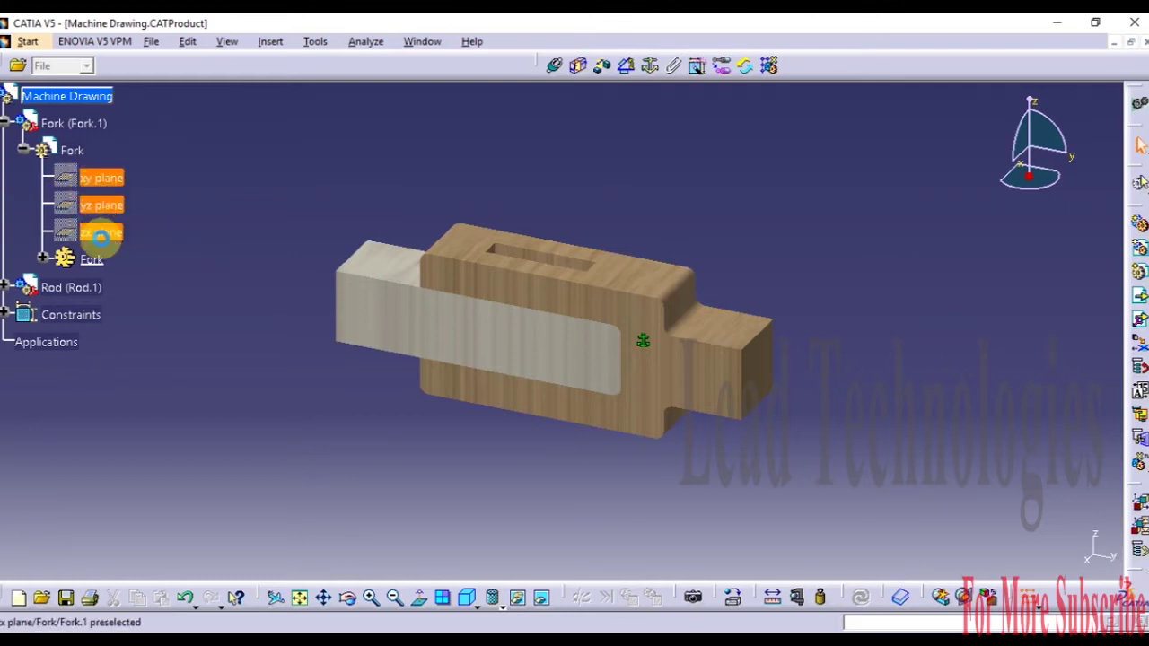
right_click(101, 234)
click(162, 265)
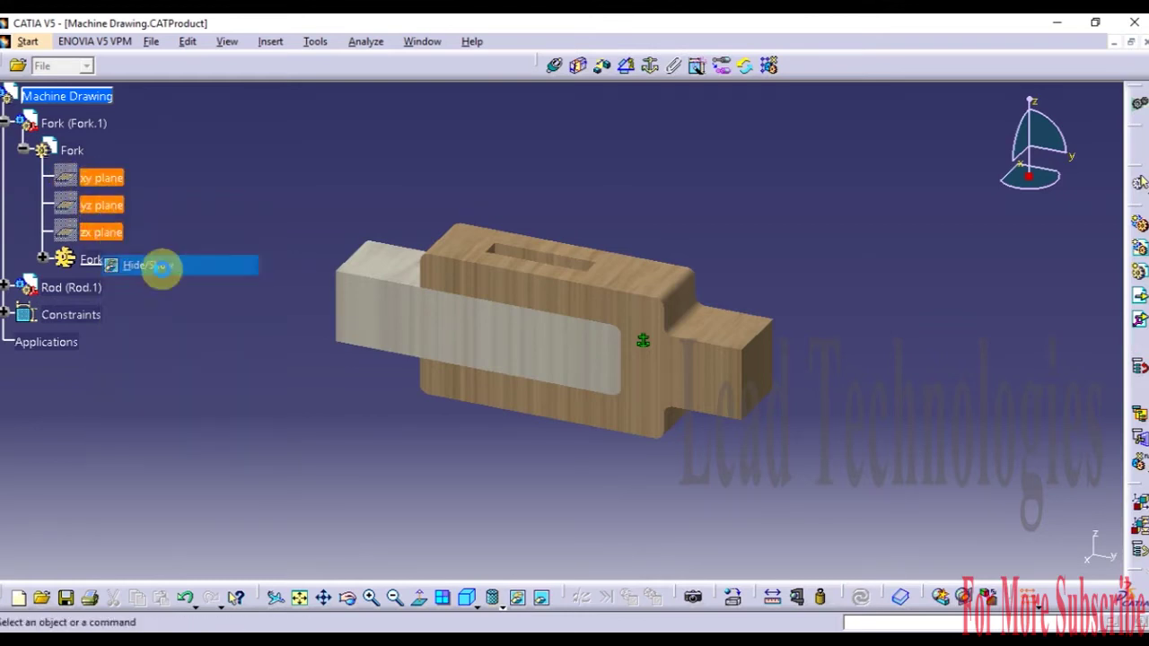
Step: Toggle Hide/Show on the Rod's reference planes
click(6, 287)
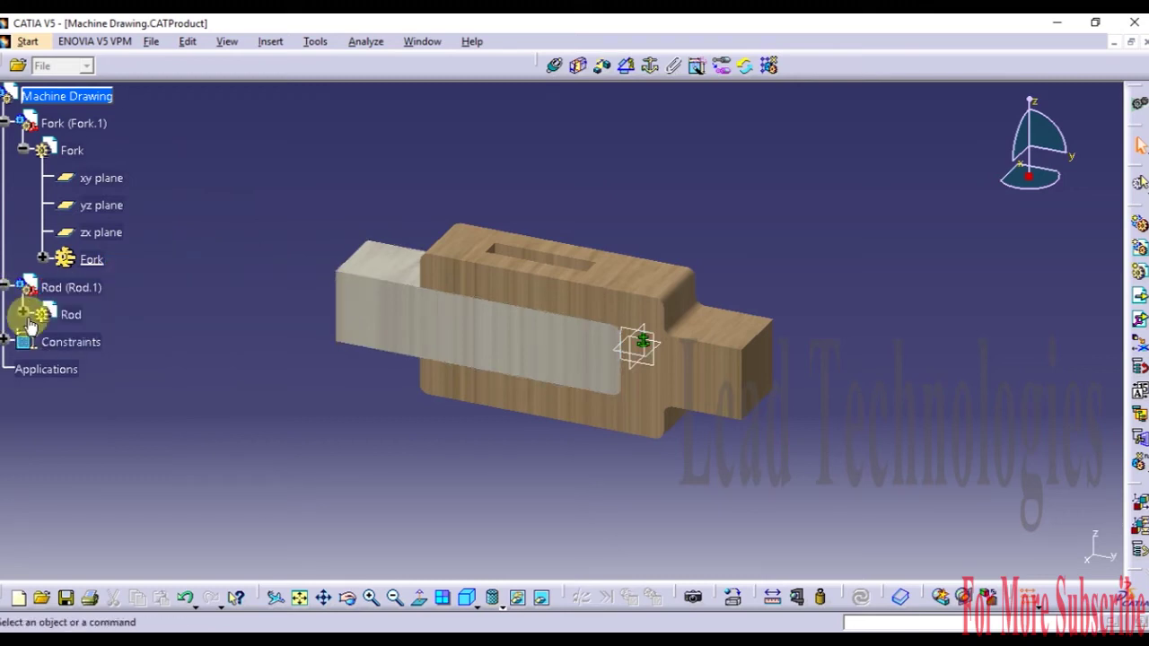
click(23, 314)
click(101, 342)
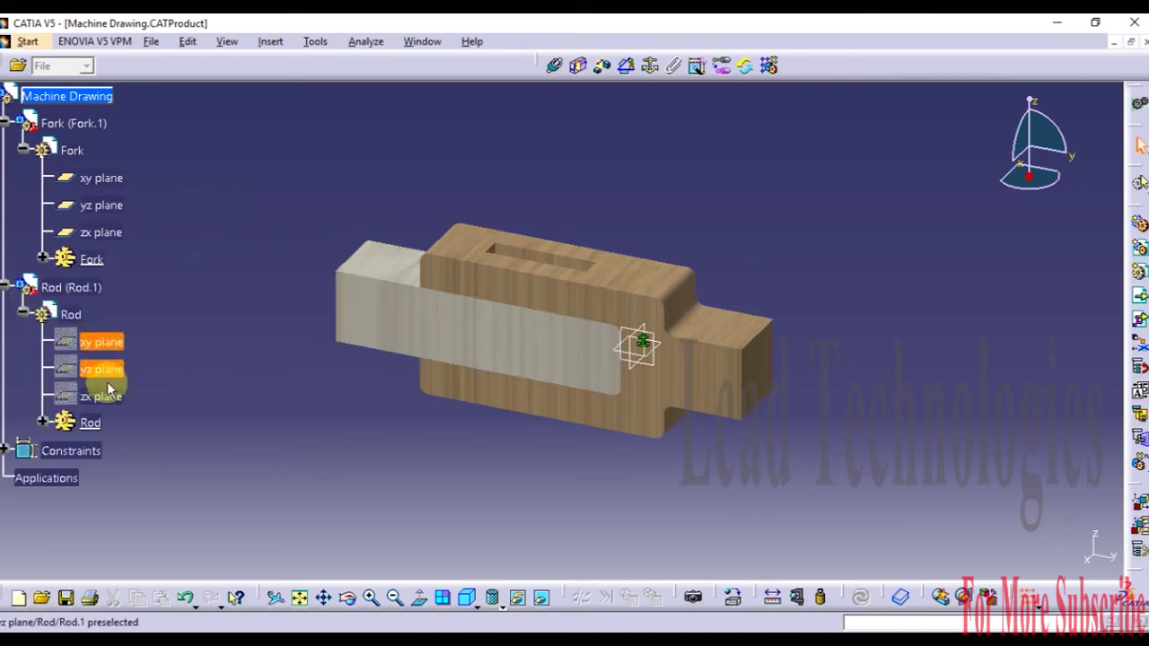
shift+click(101, 396)
right_click(116, 344)
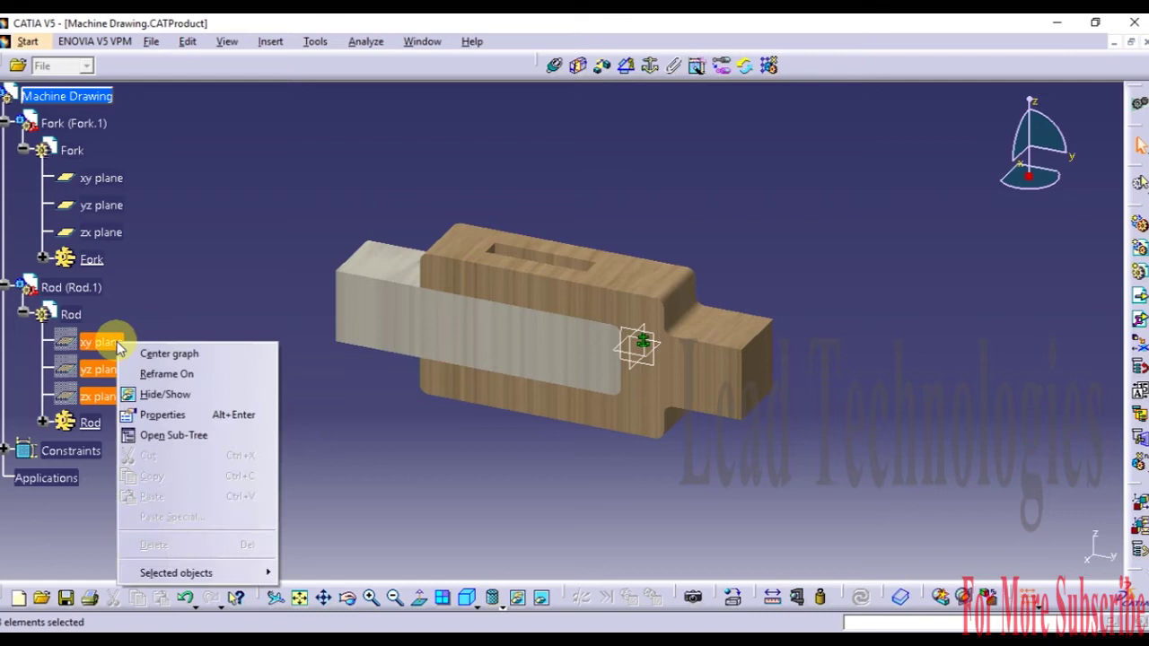
click(171, 395)
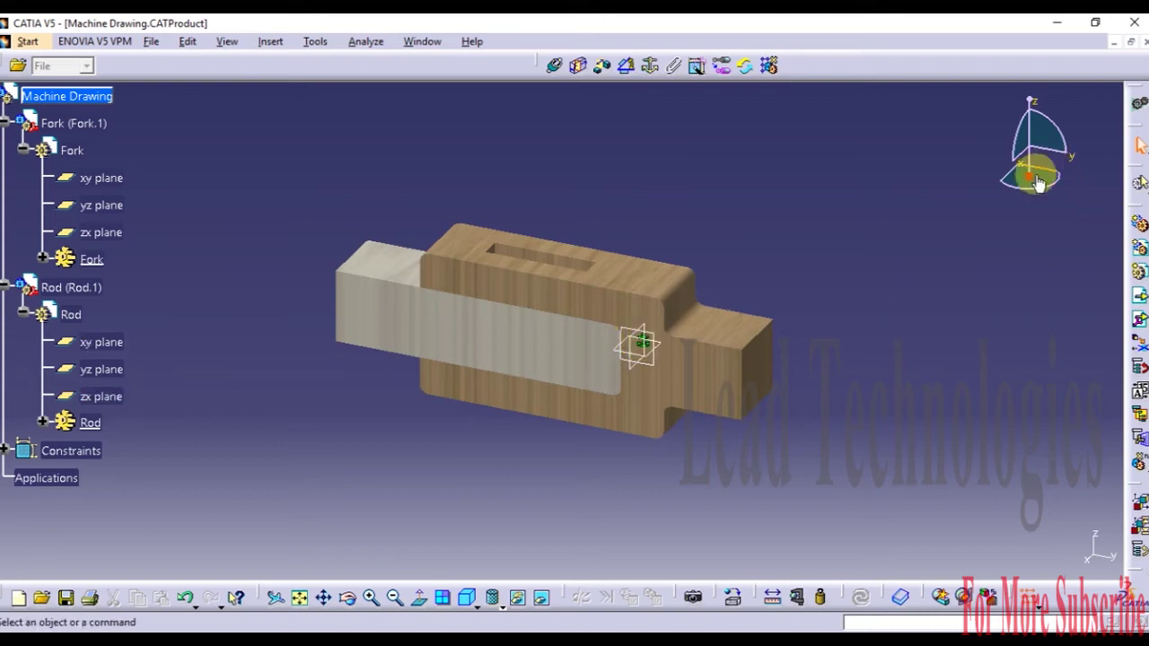
Step: Snap the compass onto the Rod's face and drag the Rod left, clear of the Fork
drag(1030, 176, 509, 336)
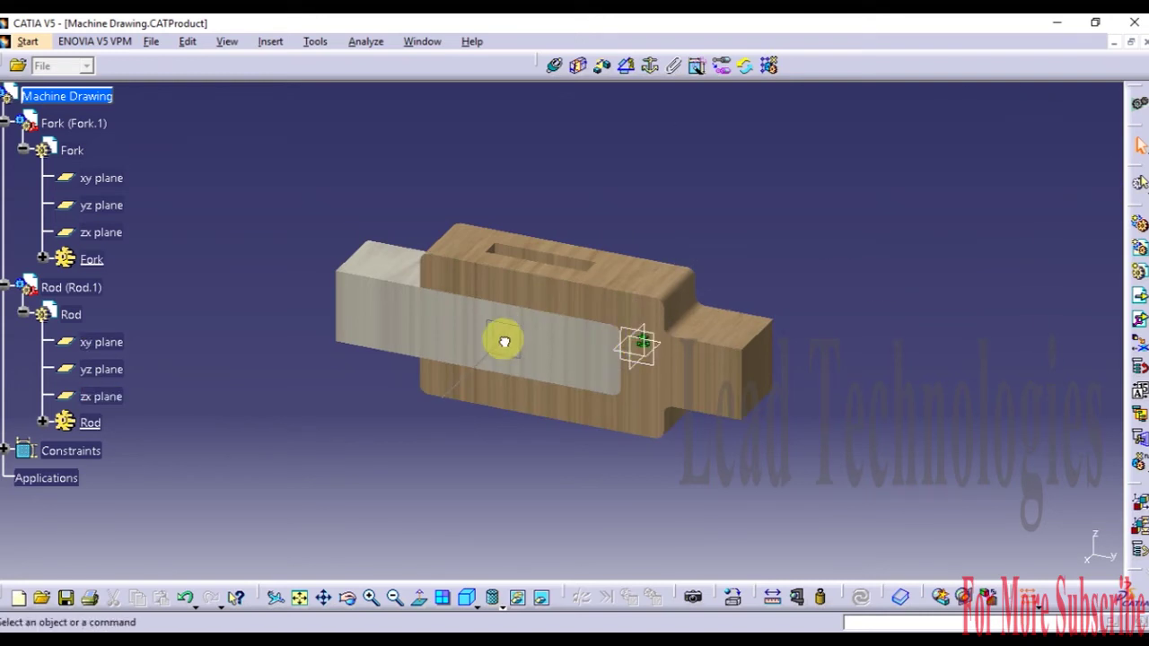
mouse_move(494, 340)
mouse_down()
mouse_move(362, 314)
mouse_move(488, 326)
mouse_move(509, 342)
mouse_up()
drag(508, 342, 503, 337)
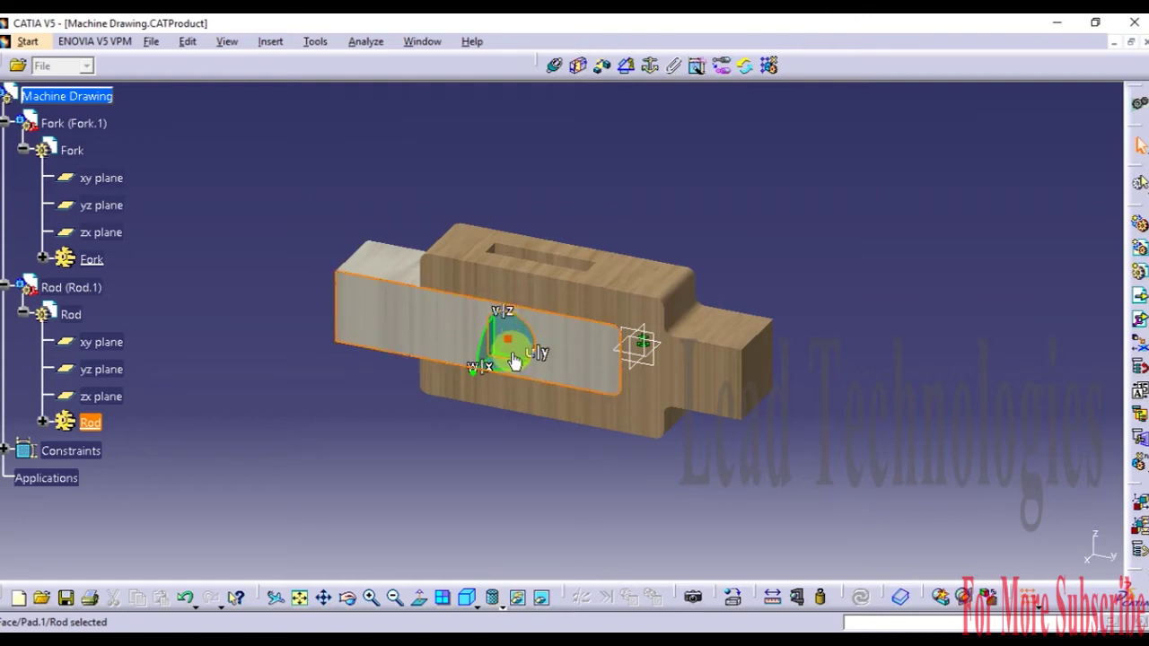
drag(514, 362, 222, 319)
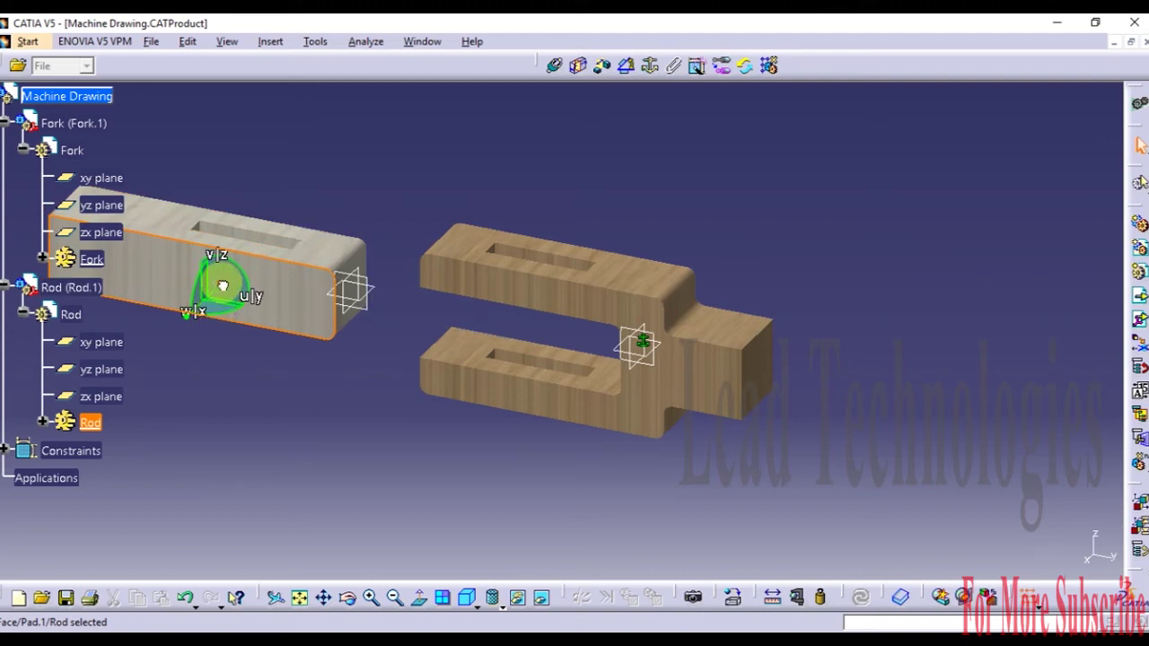
click(871, 441)
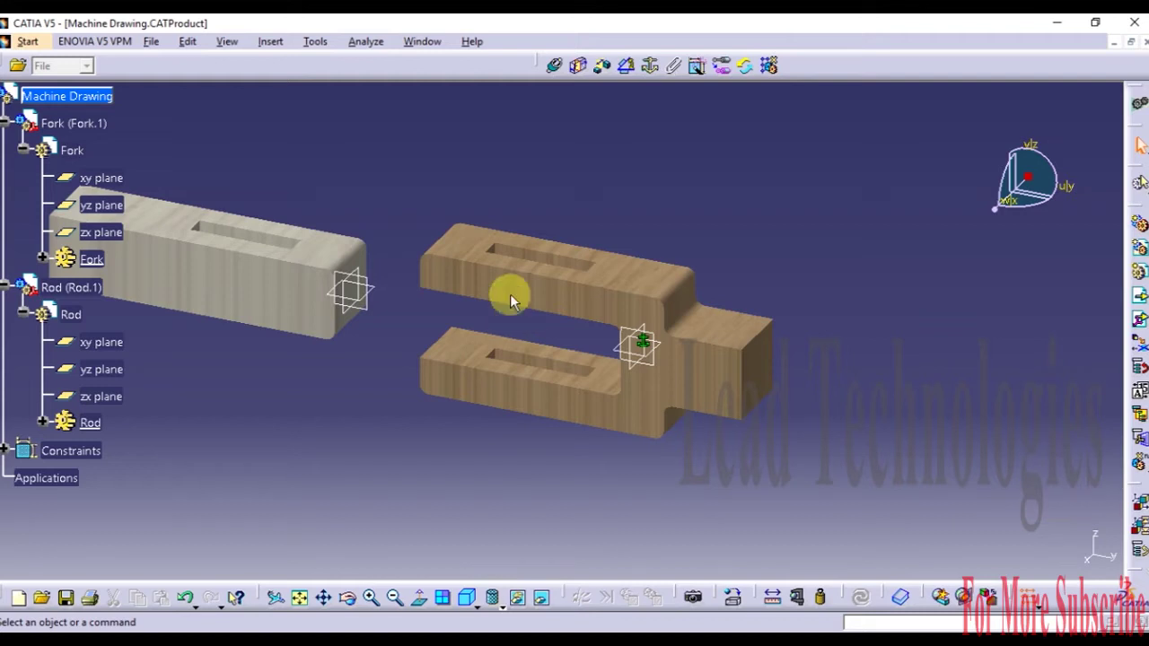
Step: Add Coincidence.2 between the Fork and Rod yz planes with Same orientation
click(553, 67)
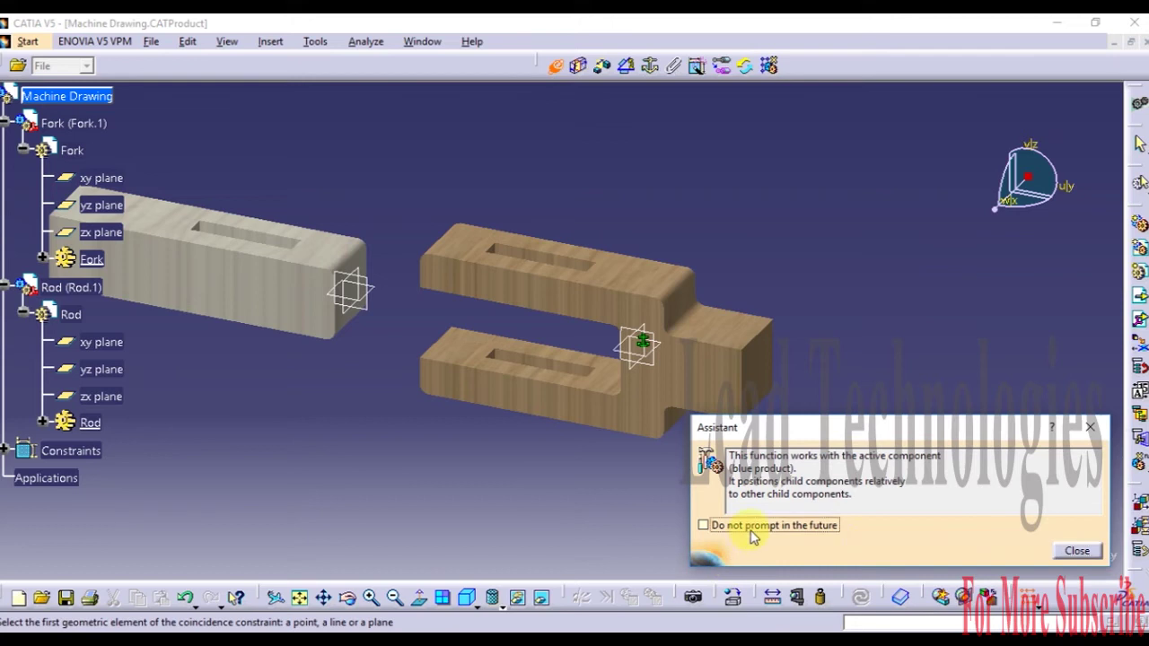
click(1077, 553)
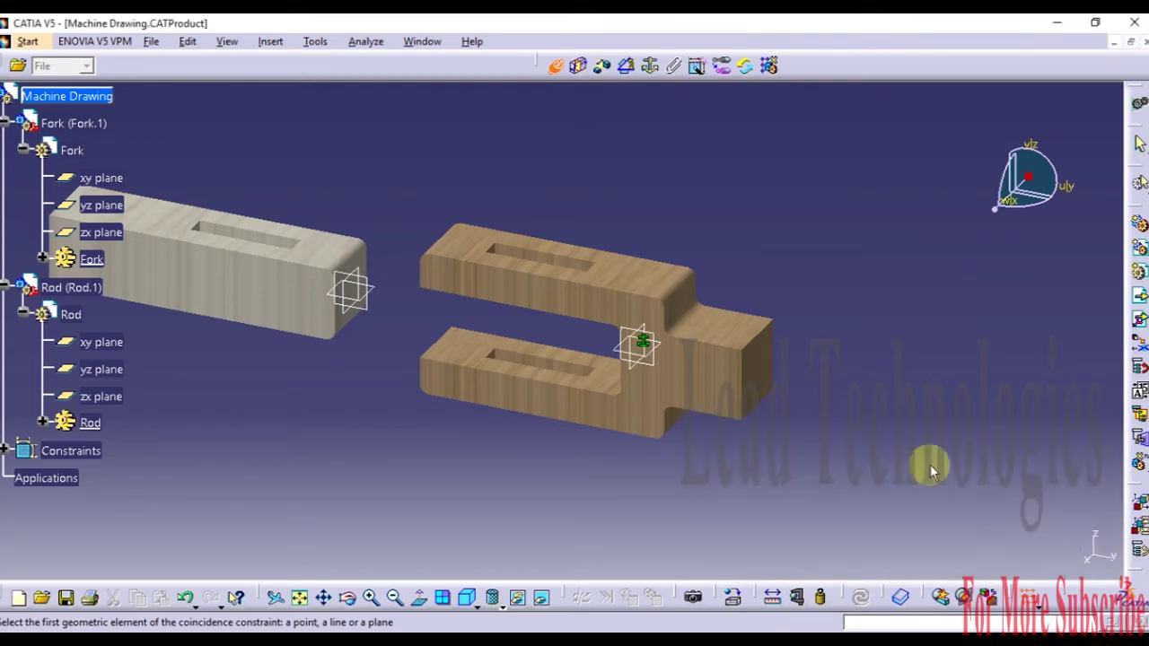
click(660, 368)
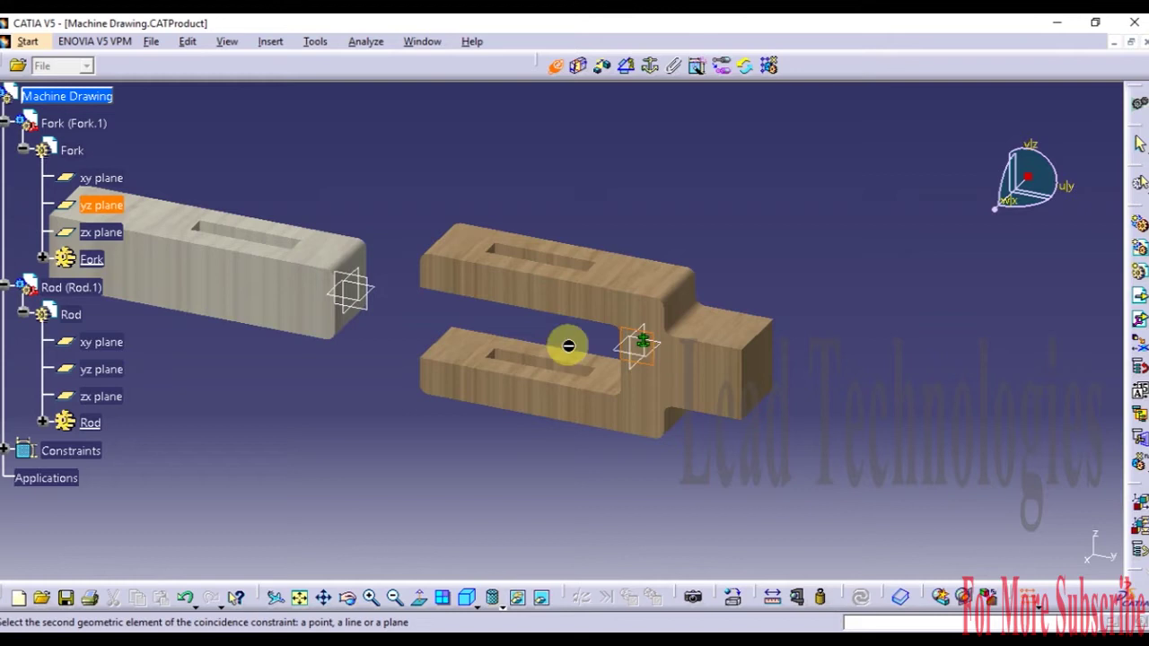
click(378, 319)
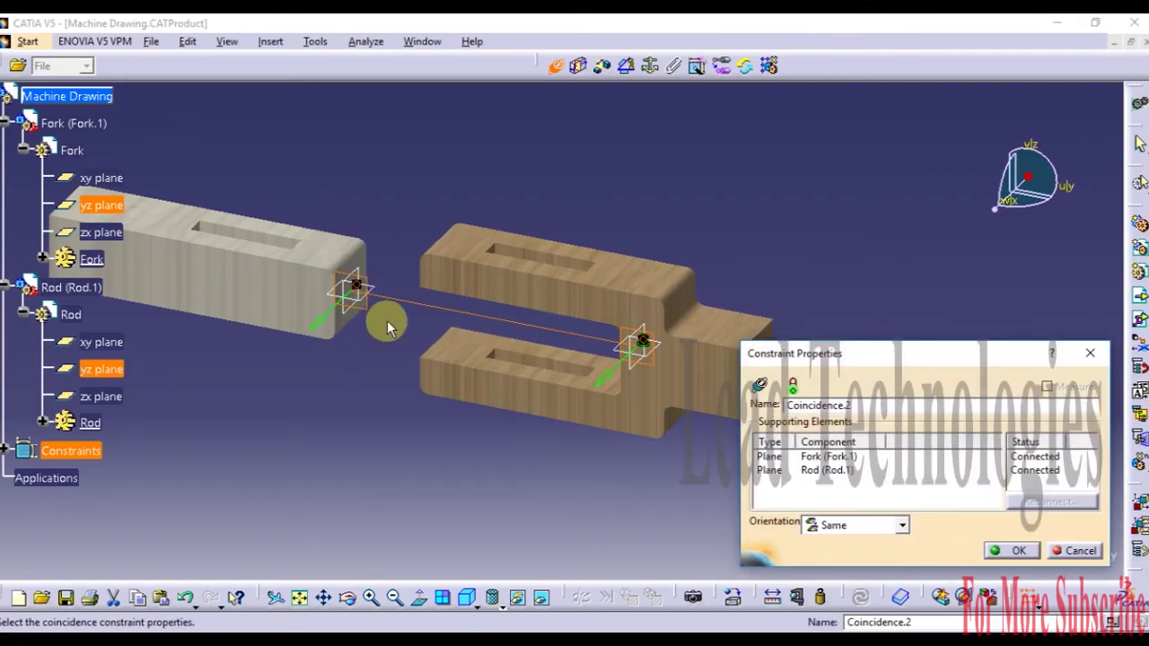
click(1013, 551)
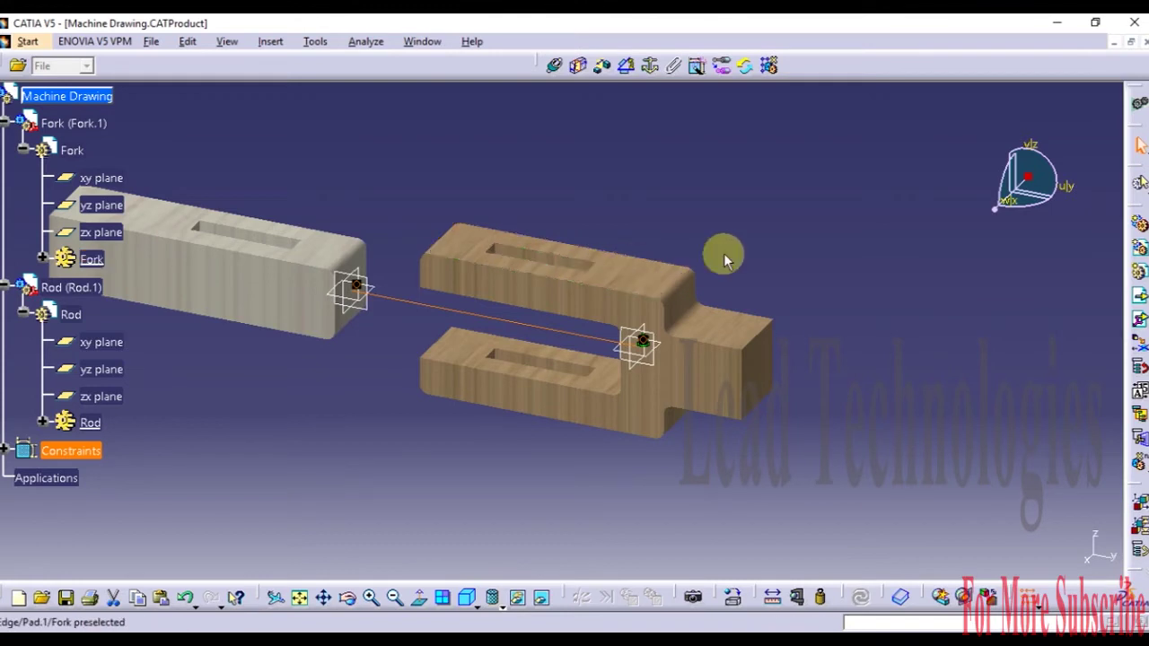
click(822, 237)
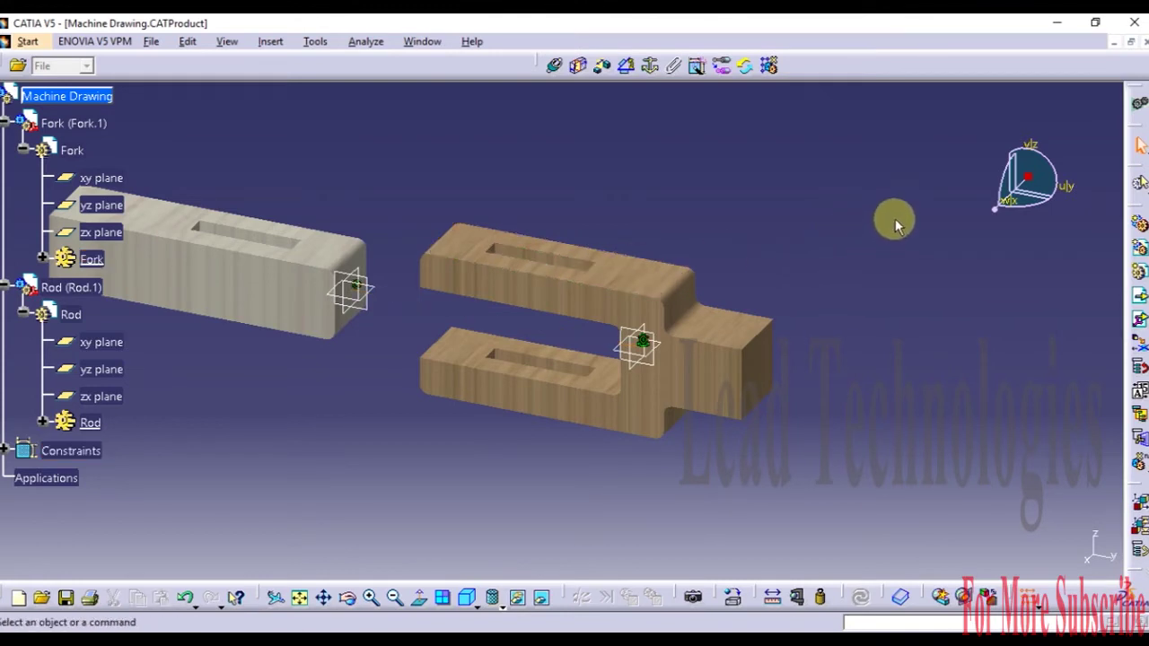
Step: Add Coincidence.3 between the Rod and Fork top faces with Opposite orientation
click(557, 68)
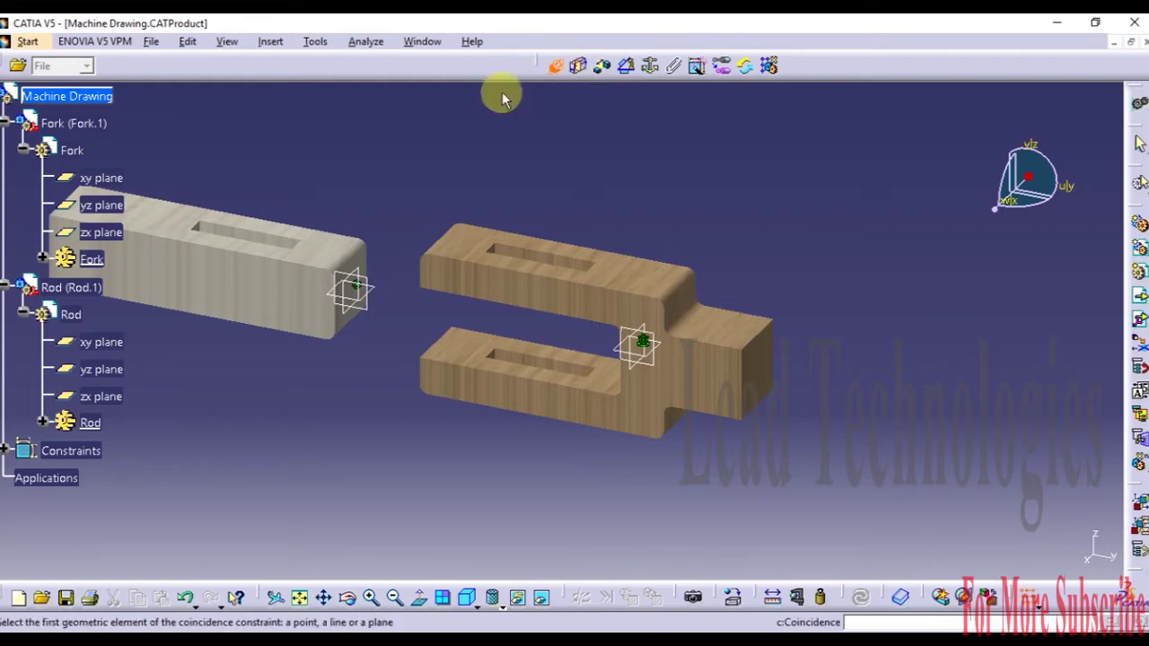
click(314, 241)
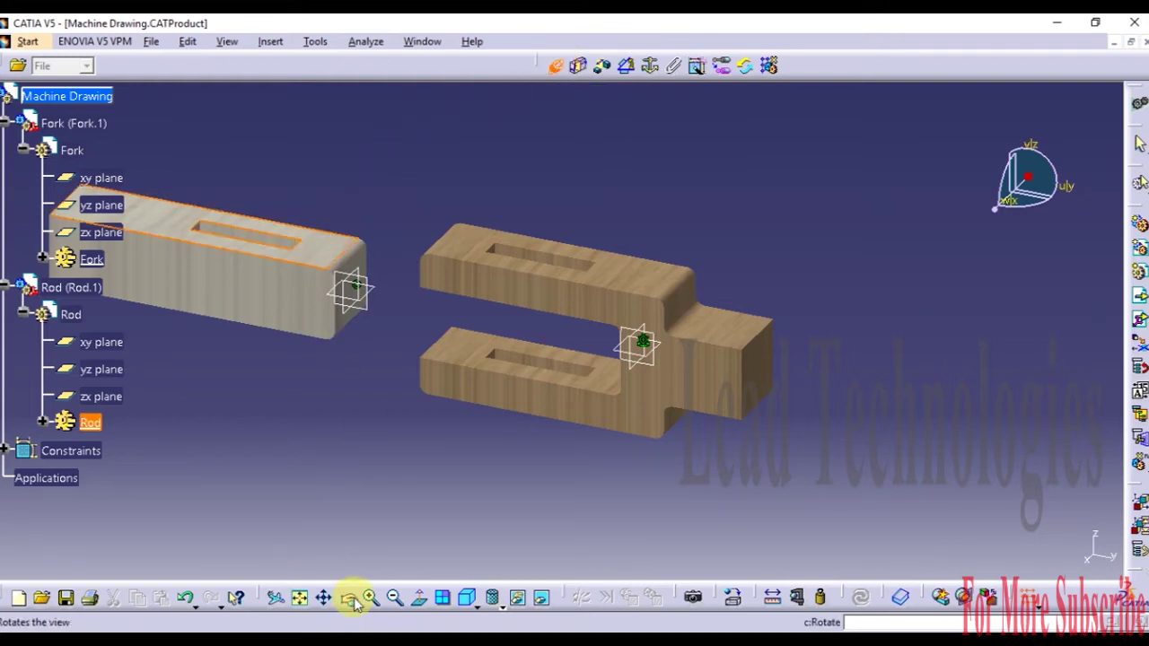
drag(347, 597, 511, 246)
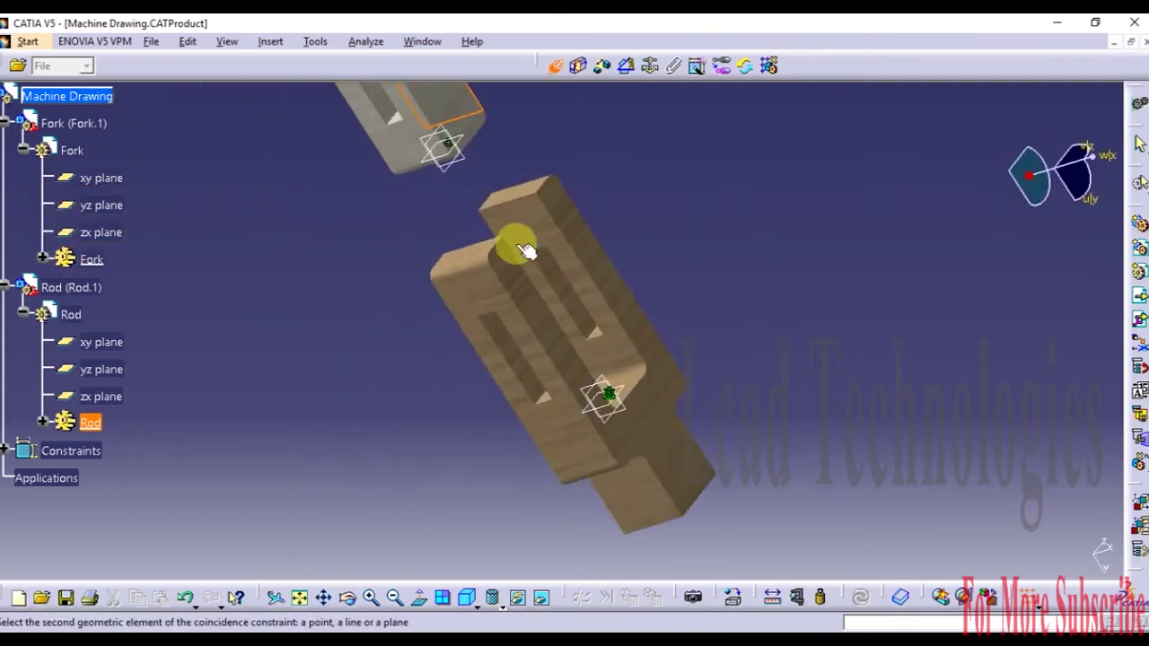
click(526, 231)
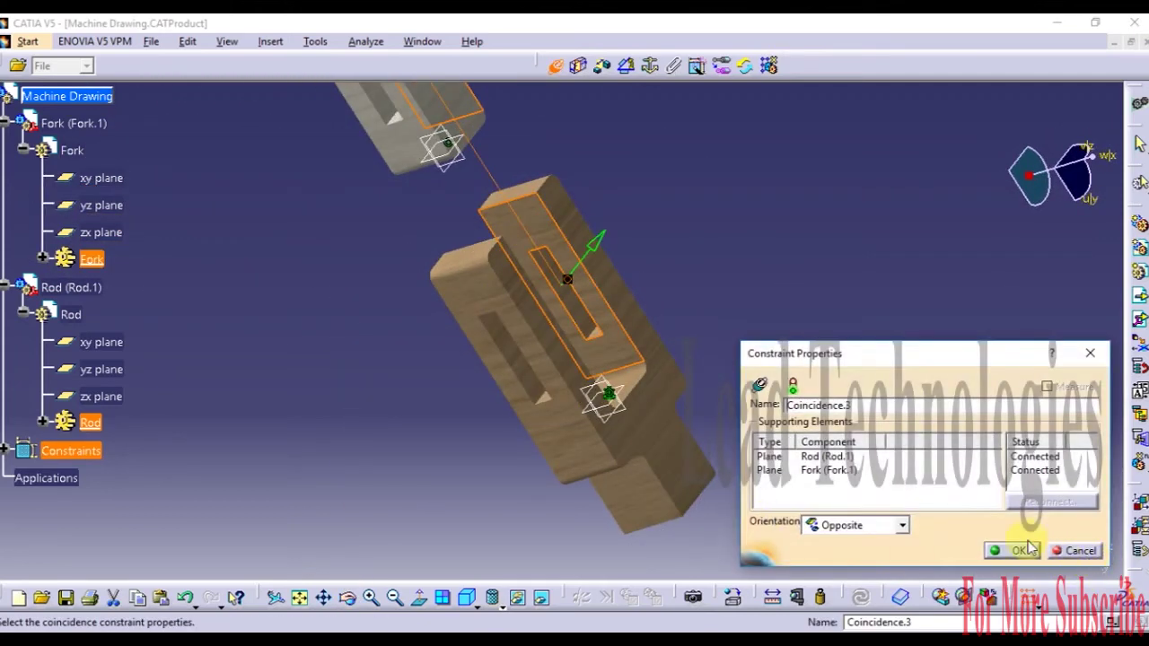
click(1021, 549)
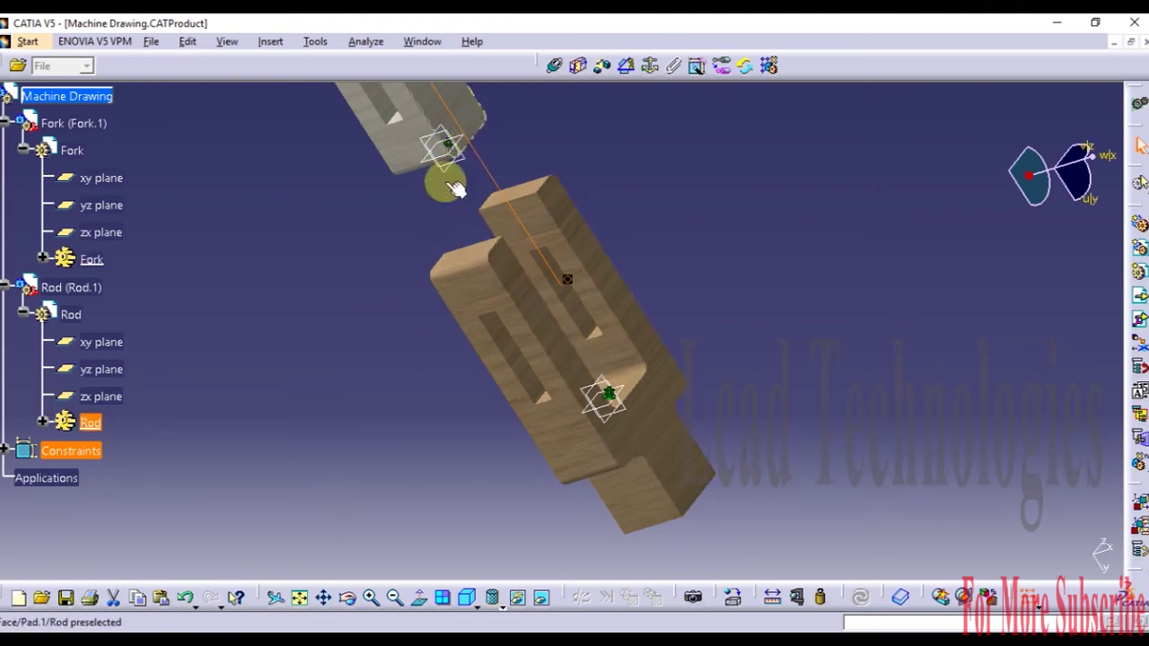
click(463, 597)
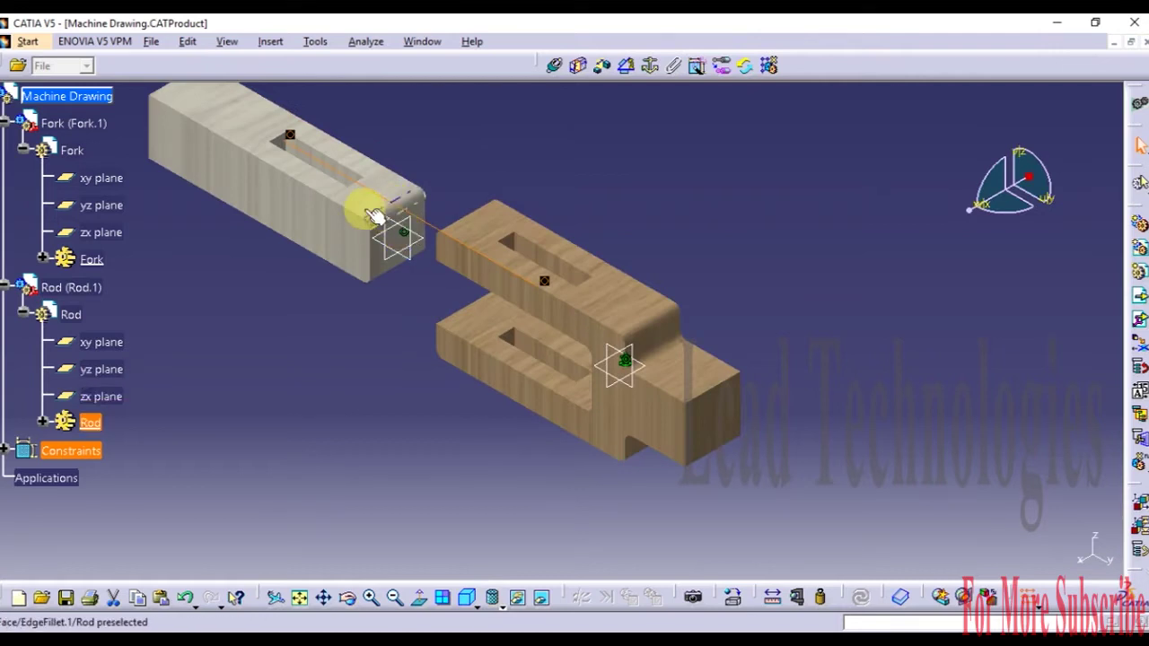
click(485, 294)
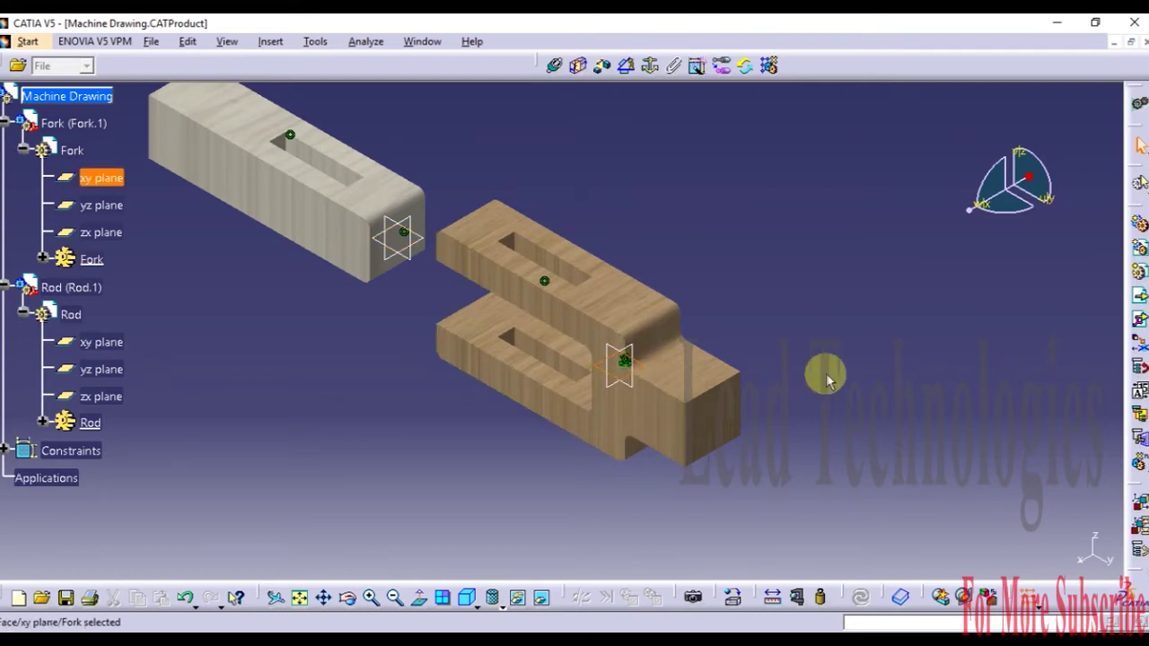
Step: Add a contact constraint between the Rod's end face and the Fork's inner face
click(582, 65)
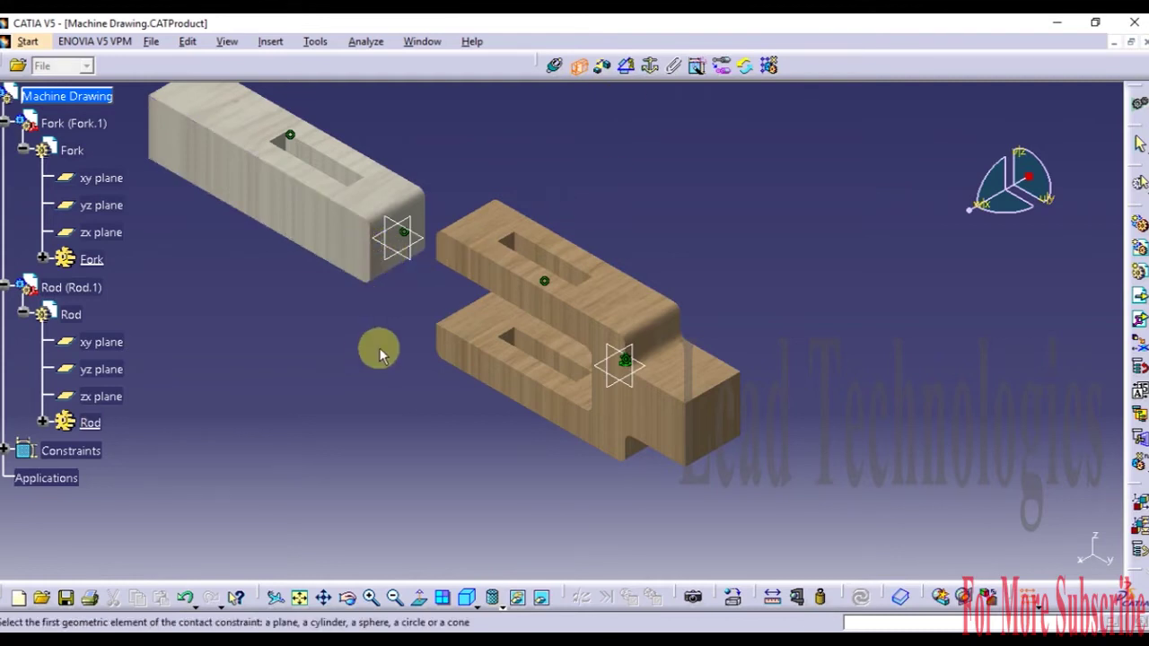
middle_drag(379, 347, 400, 269)
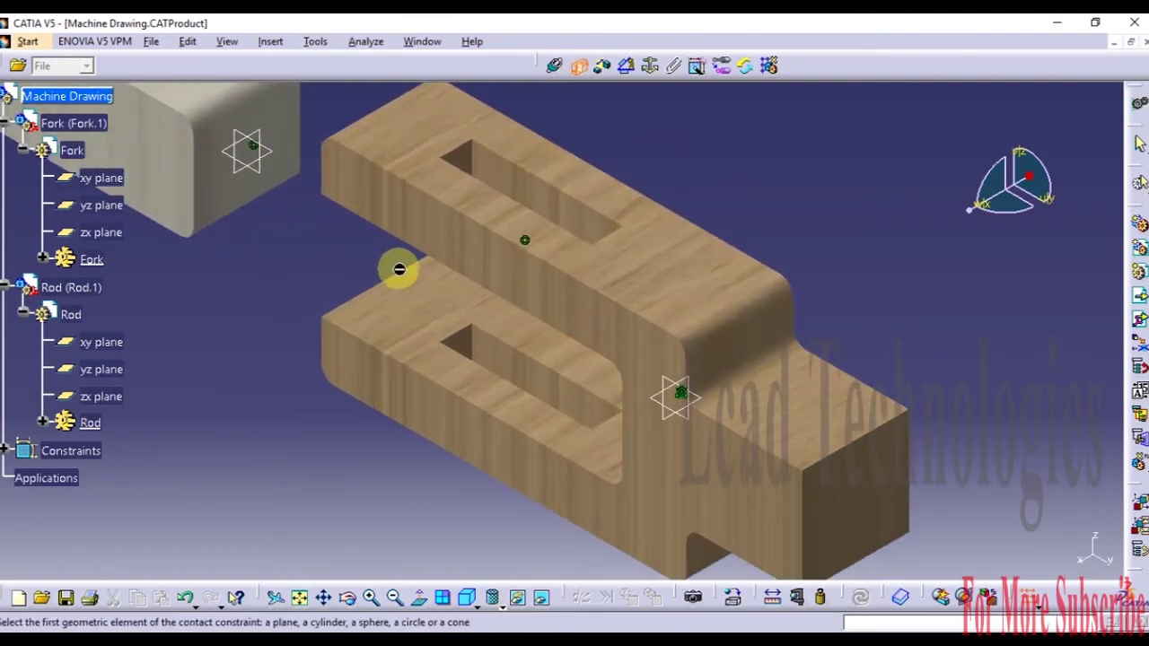
middle_drag(290, 286, 453, 287)
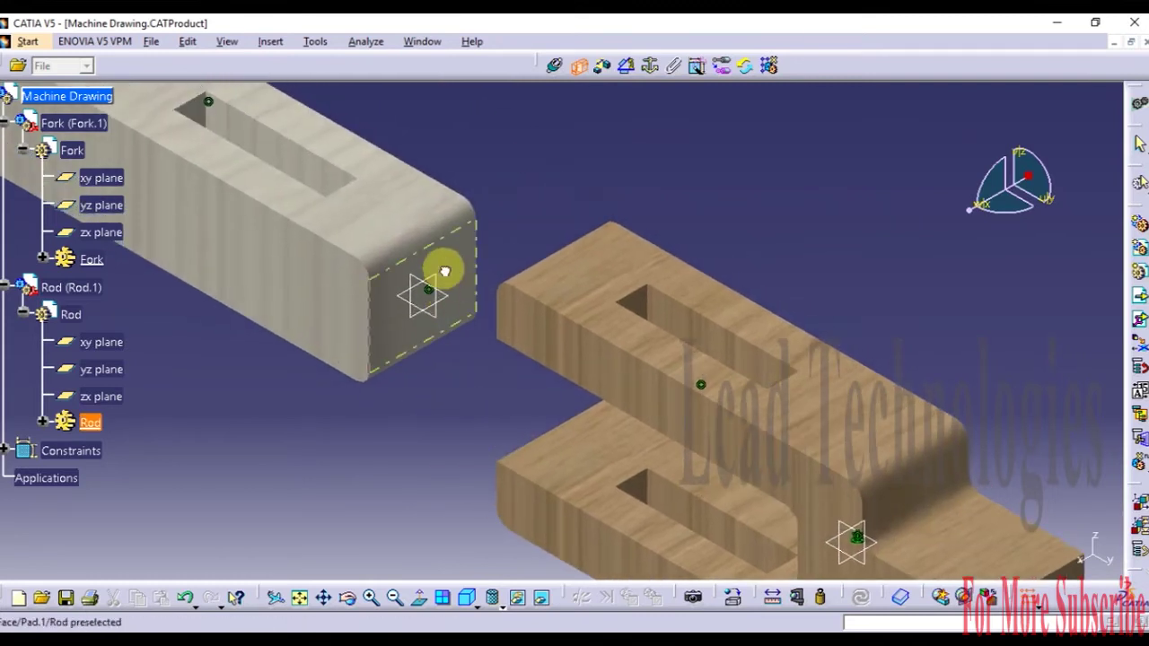
click(444, 271)
middle_drag(455, 379, 411, 385)
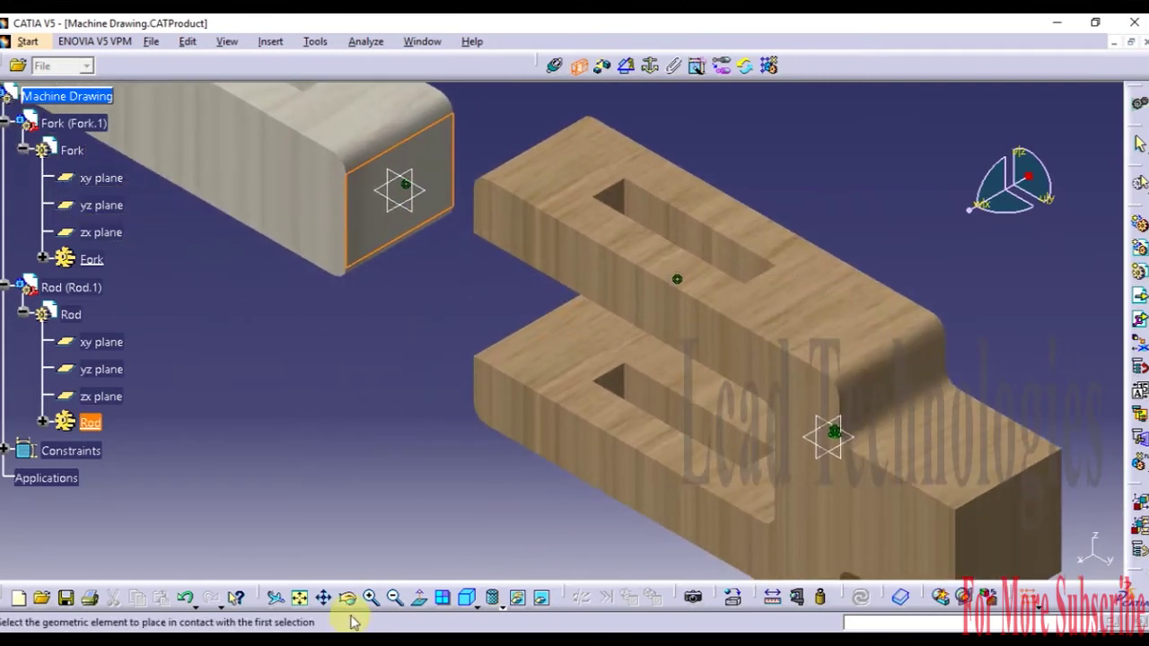
drag(346, 600, 623, 418)
click(595, 412)
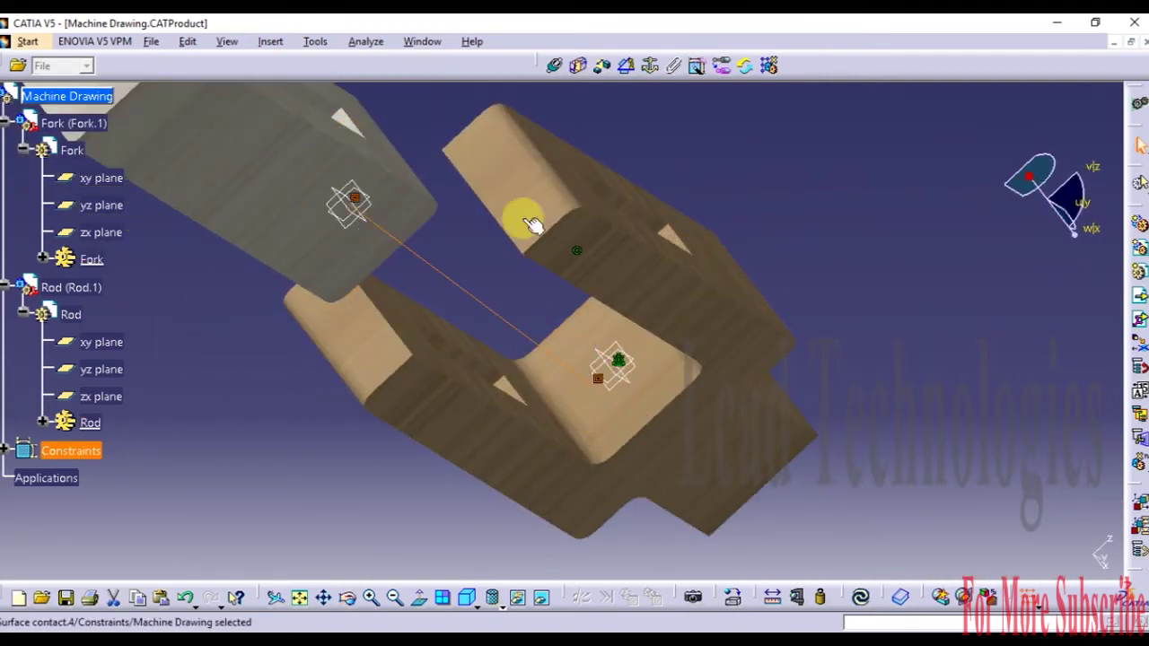
Step: Update so the Rod seats in the Fork's slot, then collapse the Rod and Fork branches
click(860, 600)
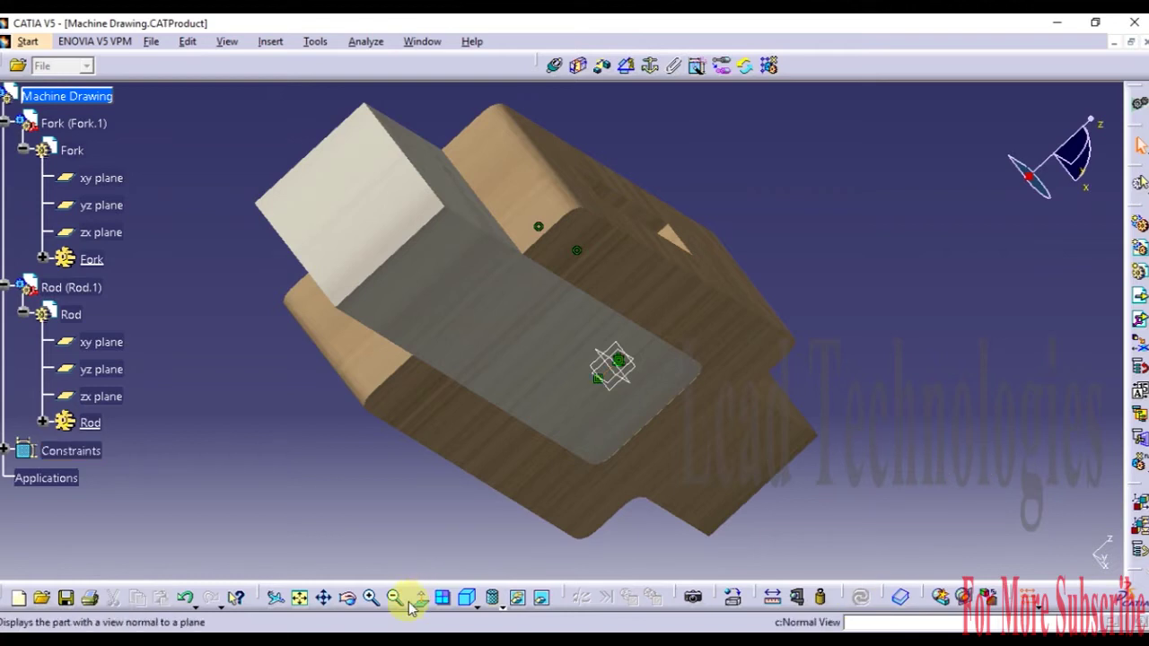
click(467, 600)
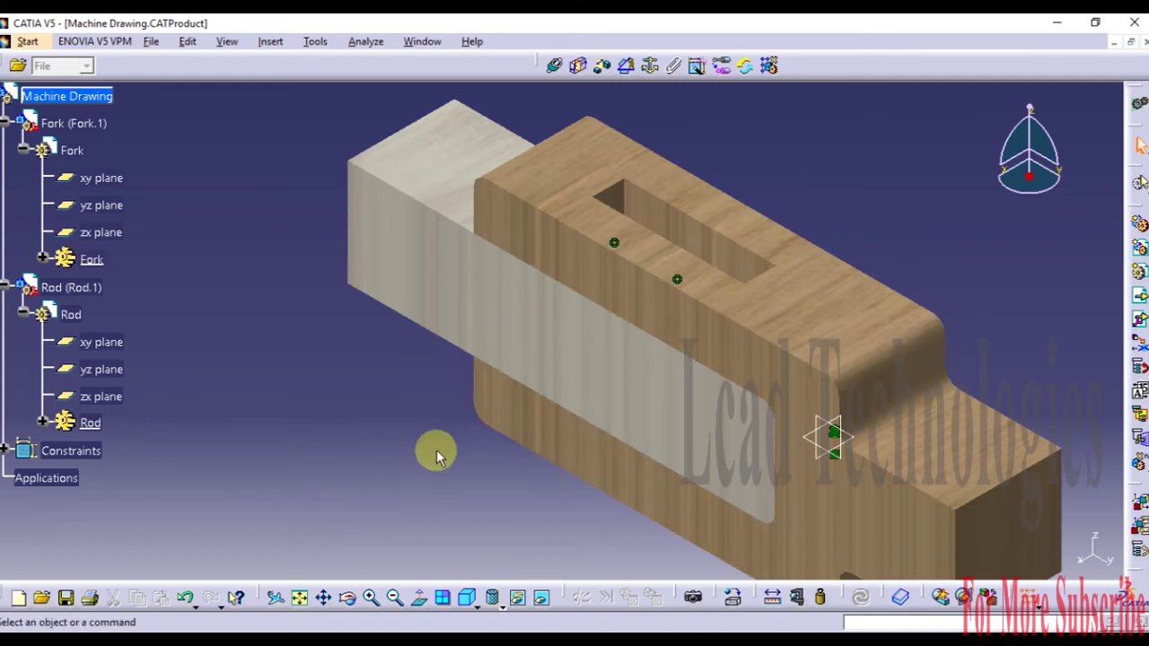
middle_drag(436, 455, 405, 407)
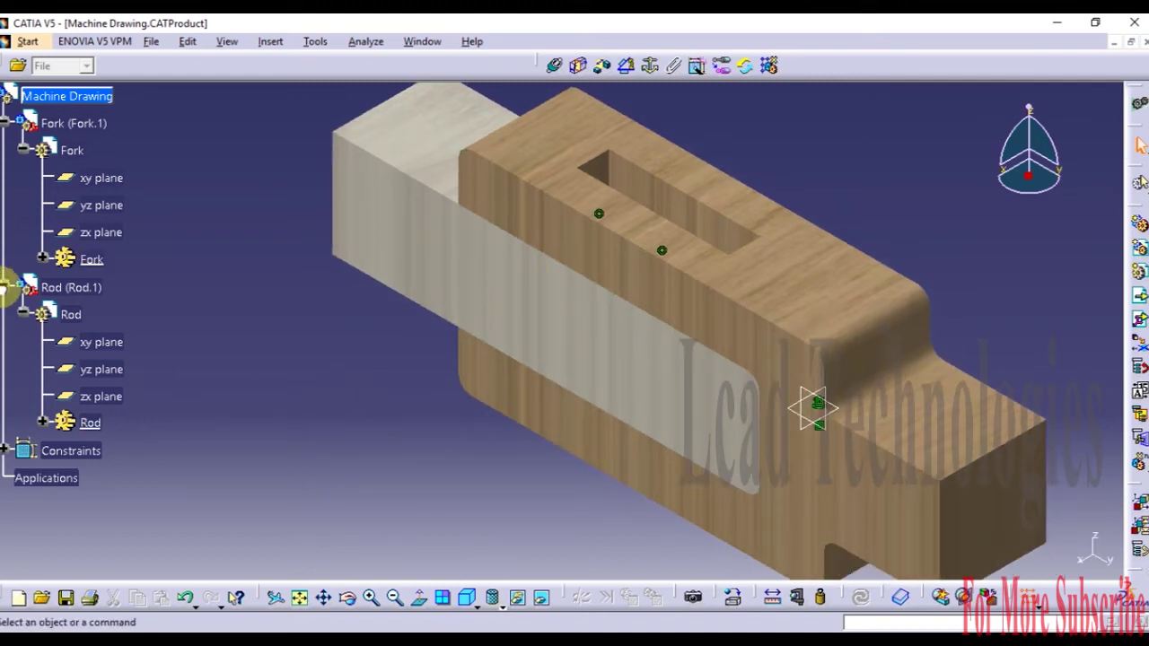
click(4, 287)
click(5, 123)
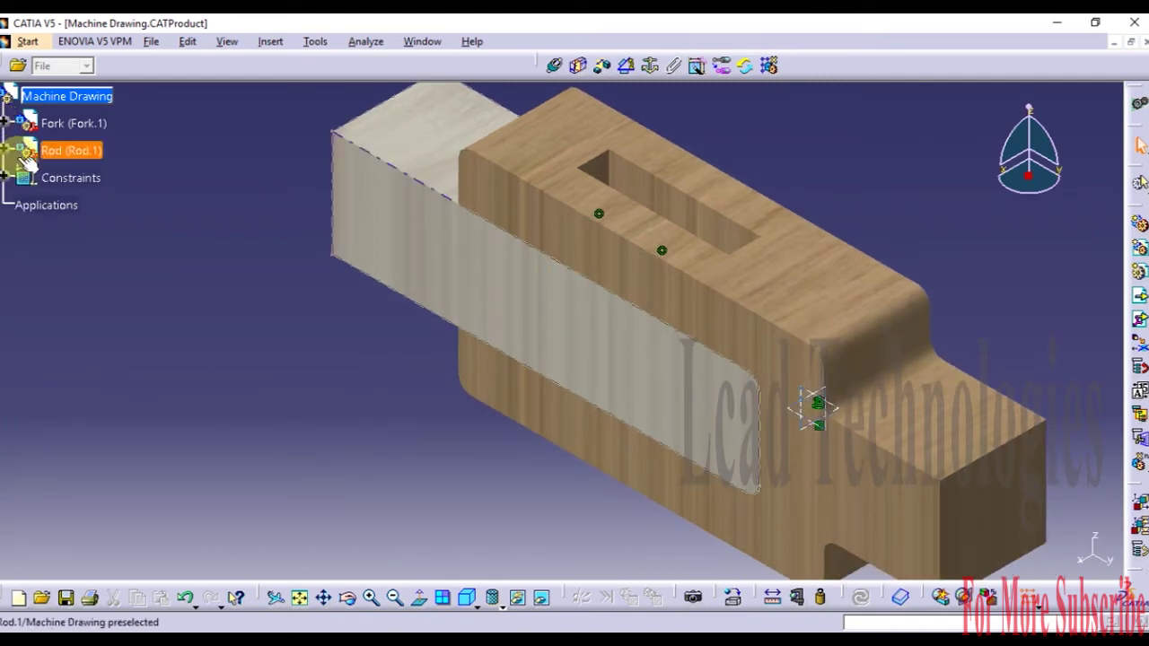
Step: Insert the Gib part file into the Machine Drawing assembly as an existing component
click(36, 95)
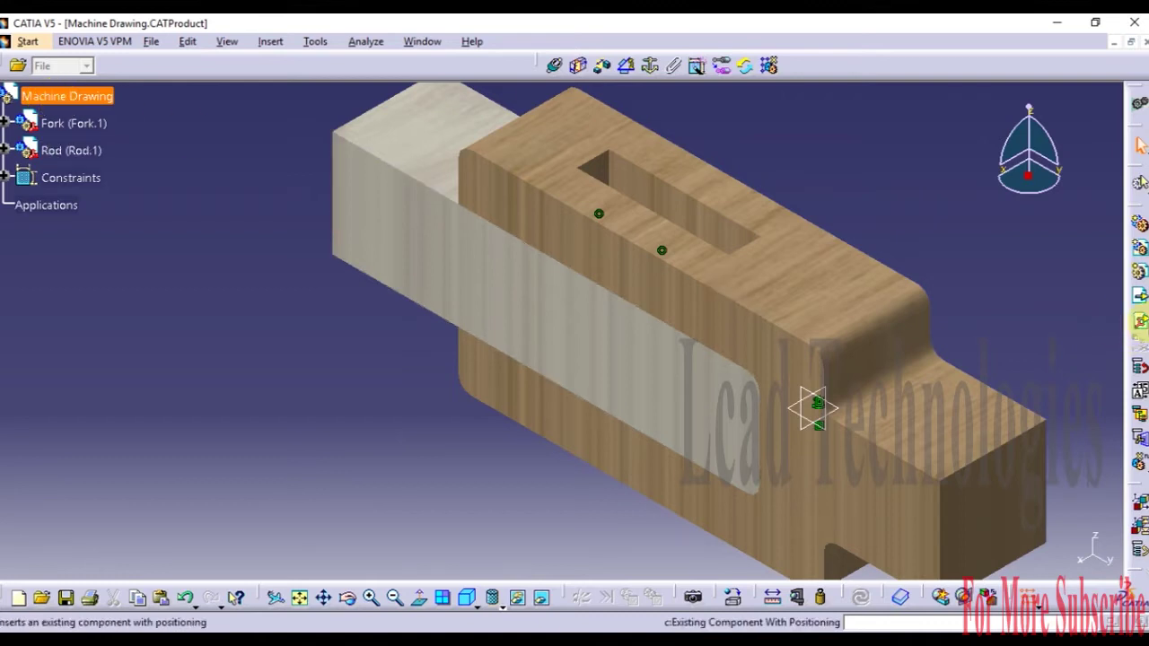
click(1136, 296)
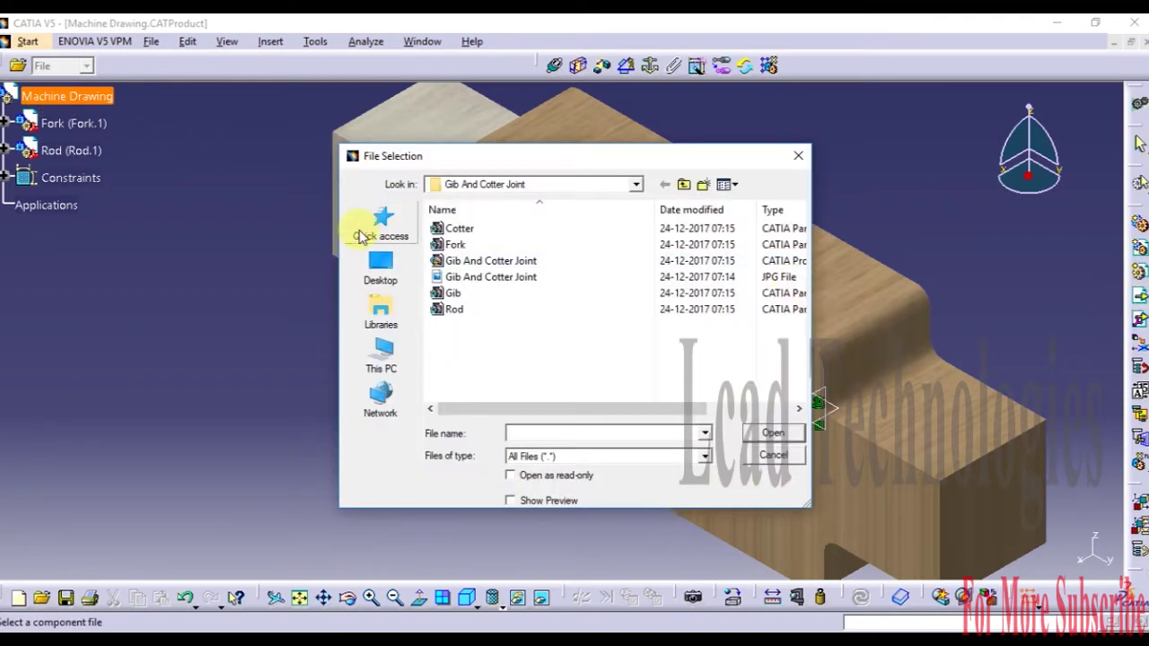
click(493, 296)
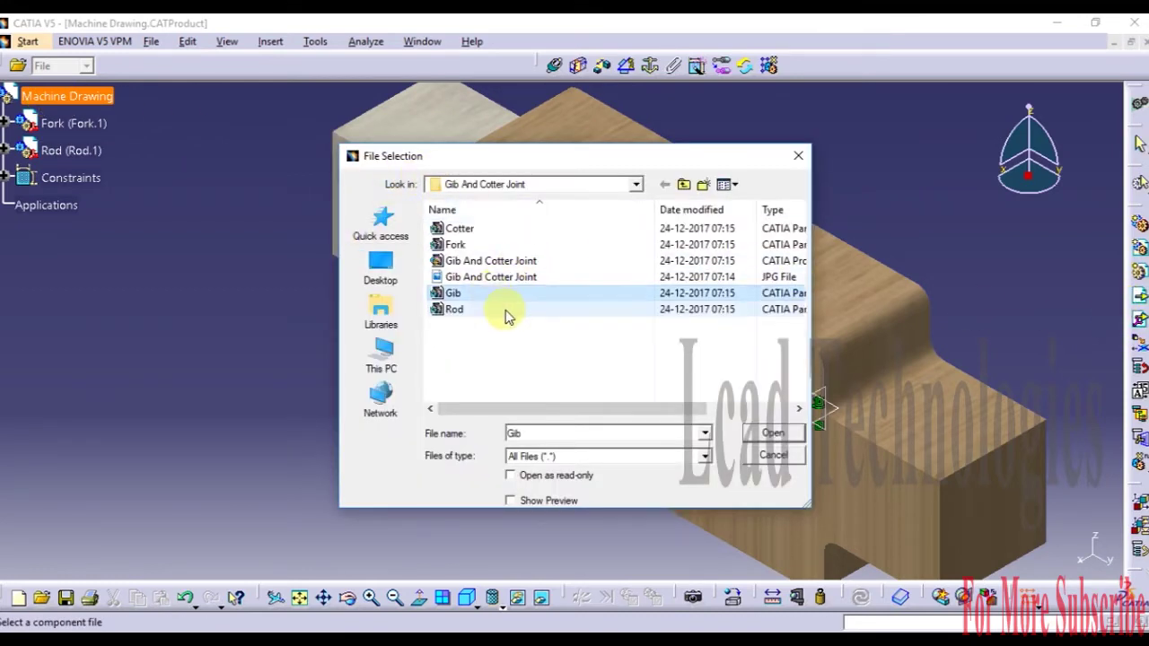
click(770, 434)
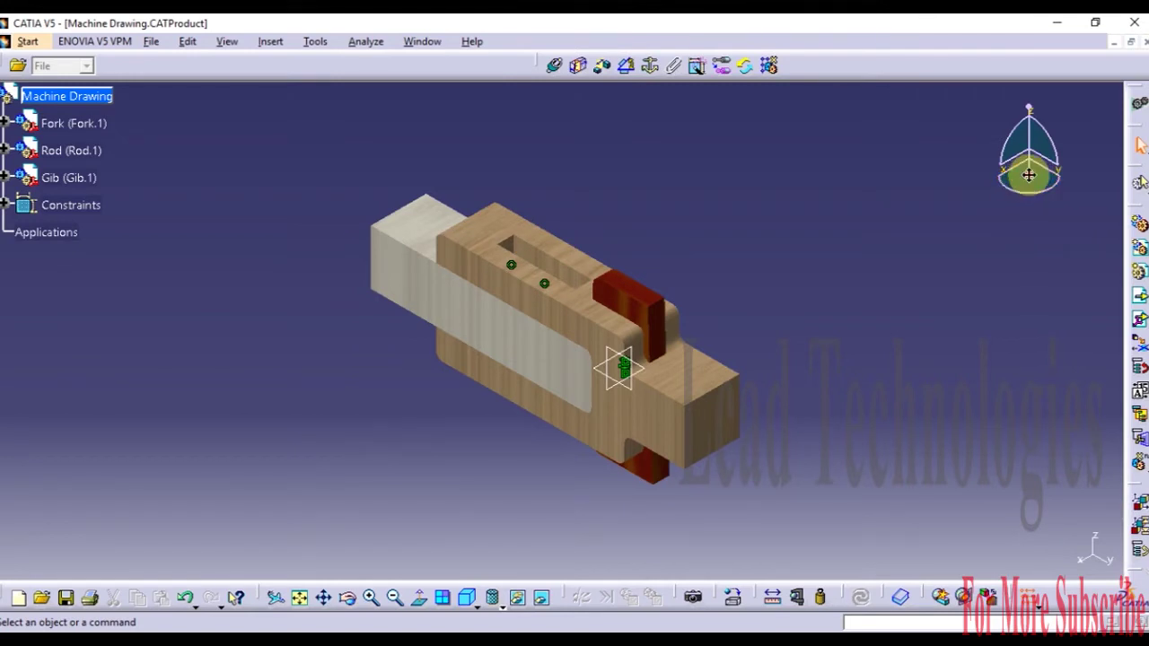
Step: Drag the Gib with the compass to the upper left, clear of the Fork and Rod
drag(1029, 175, 696, 312)
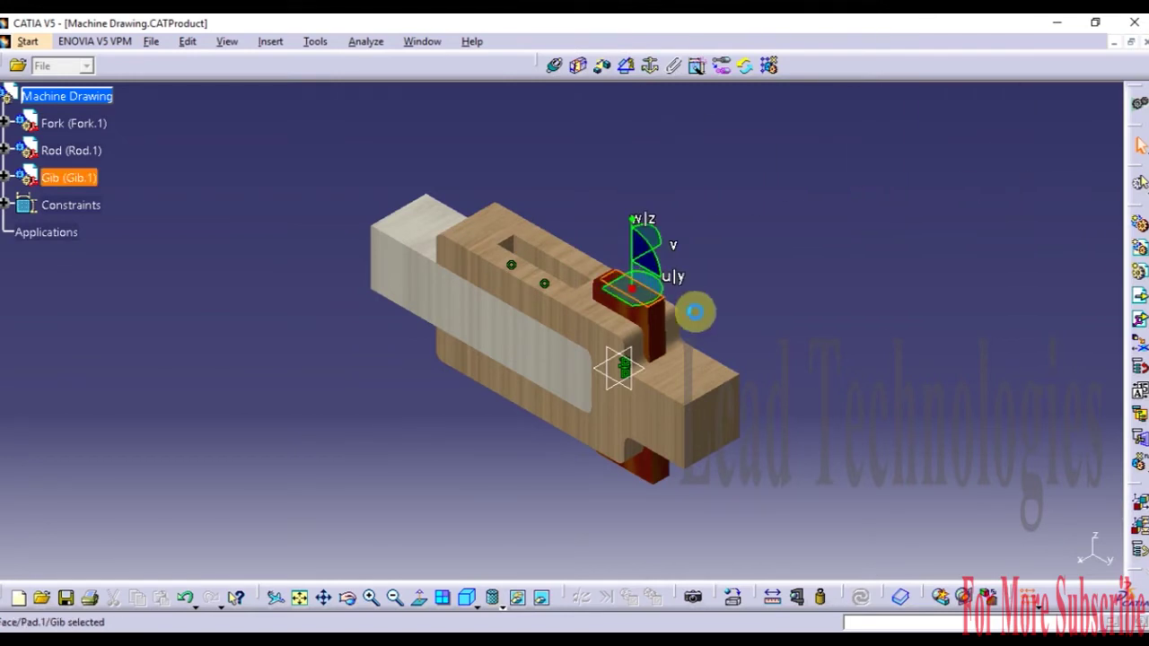
drag(623, 309, 236, 153)
middle_drag(186, 280, 428, 336)
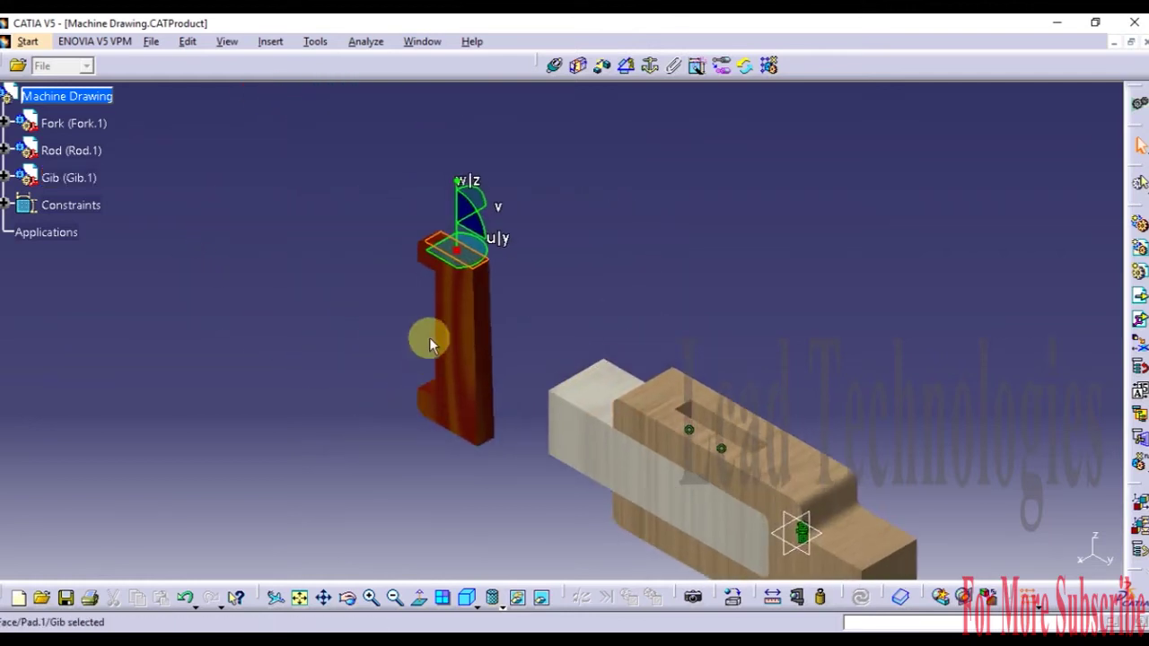
click(457, 251)
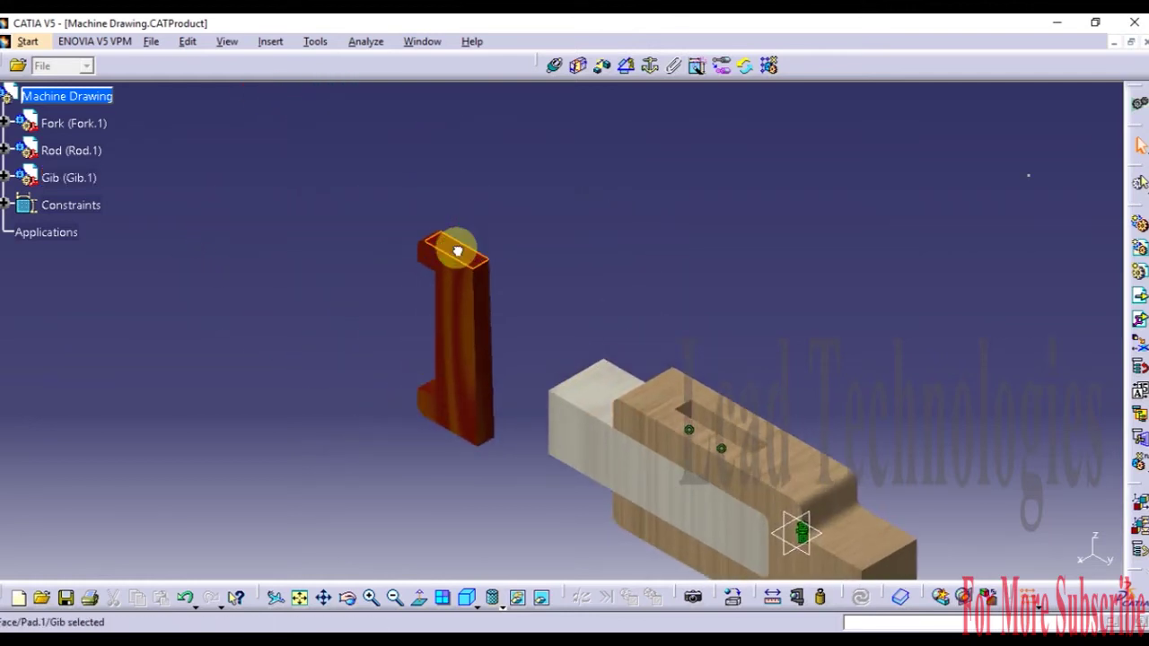
drag(457, 251, 164, 431)
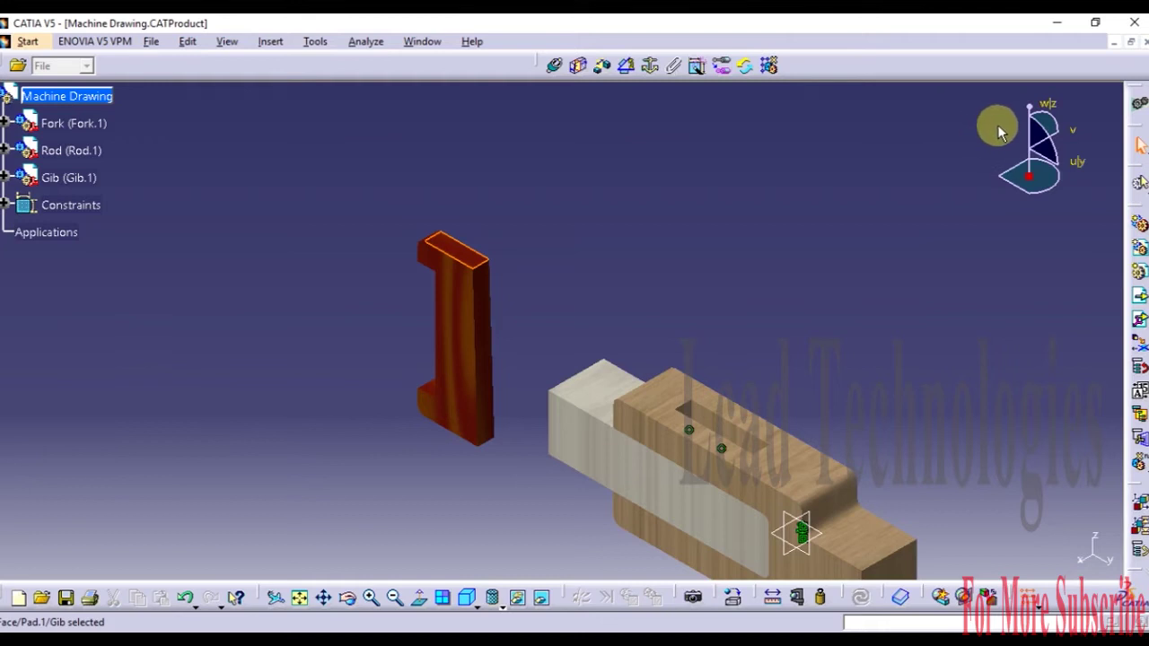
click(893, 251)
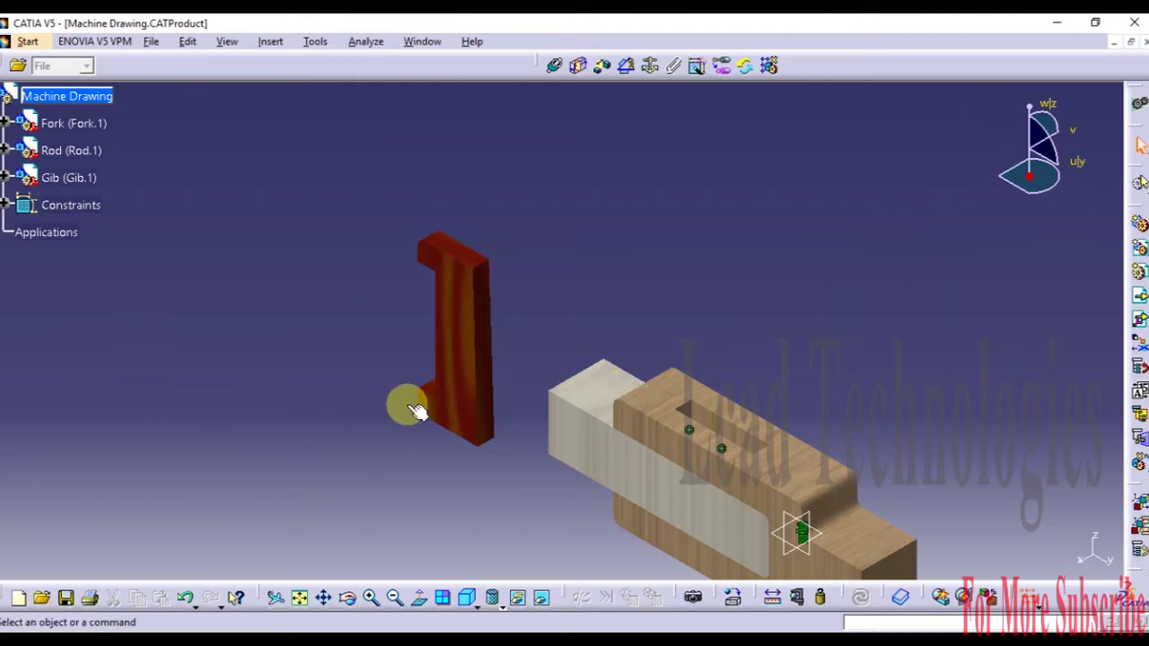
middle_drag(193, 377, 207, 314)
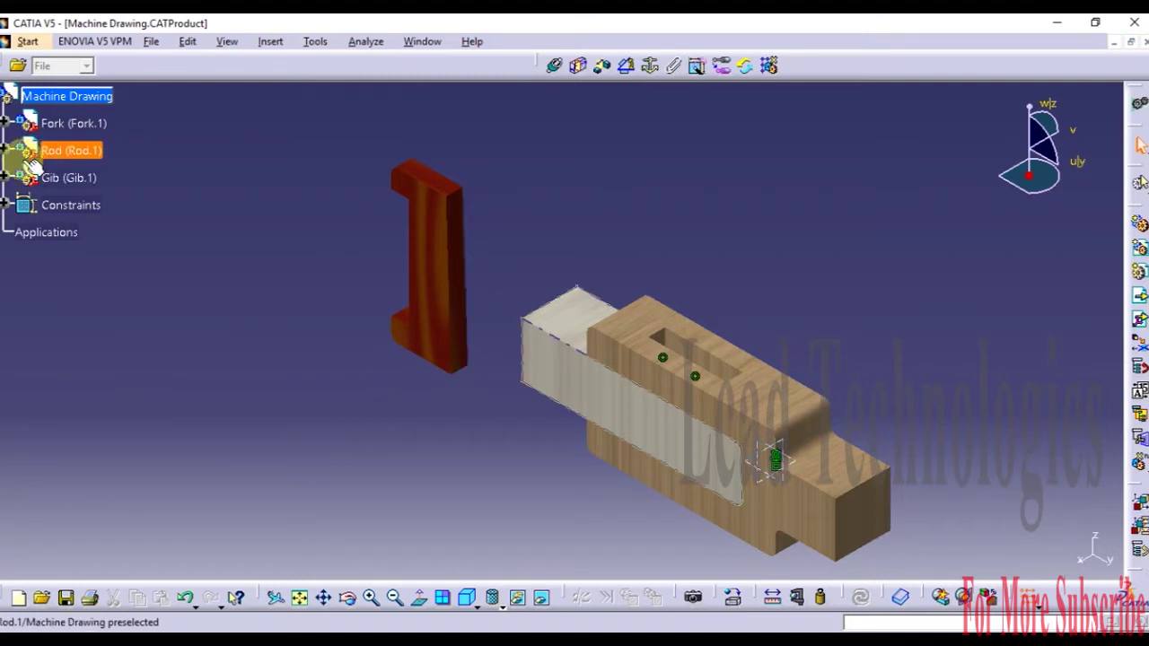
Step: Show the Gib's xy, yz and zx planes with Hide/Show and frame them in the view
click(5, 177)
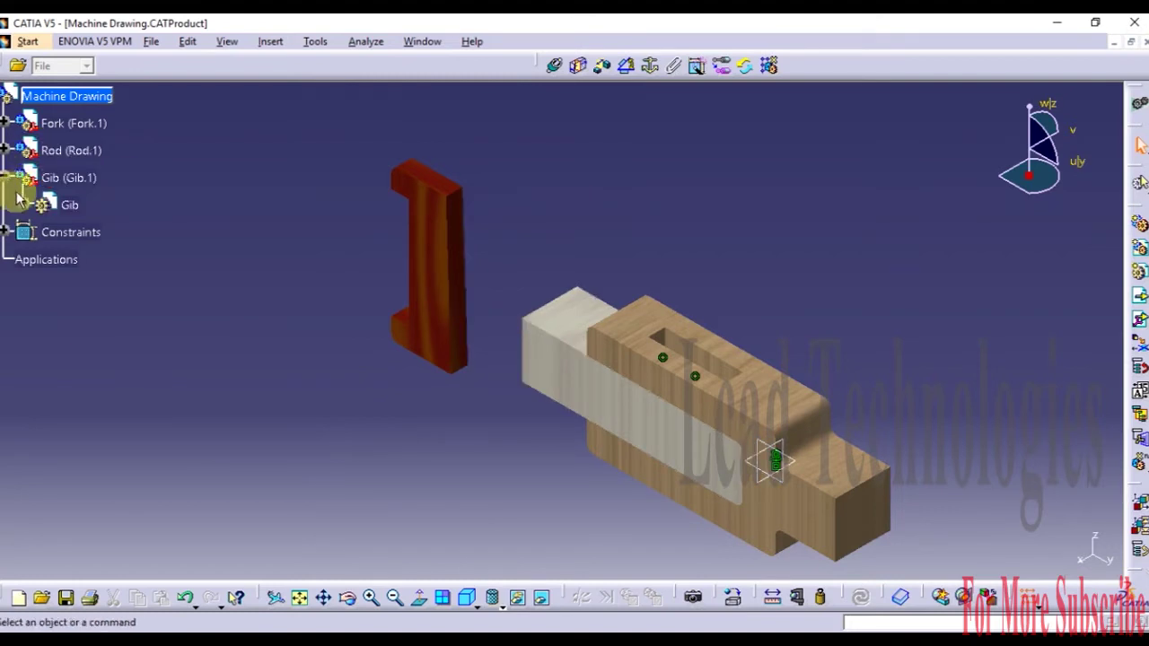
click(23, 205)
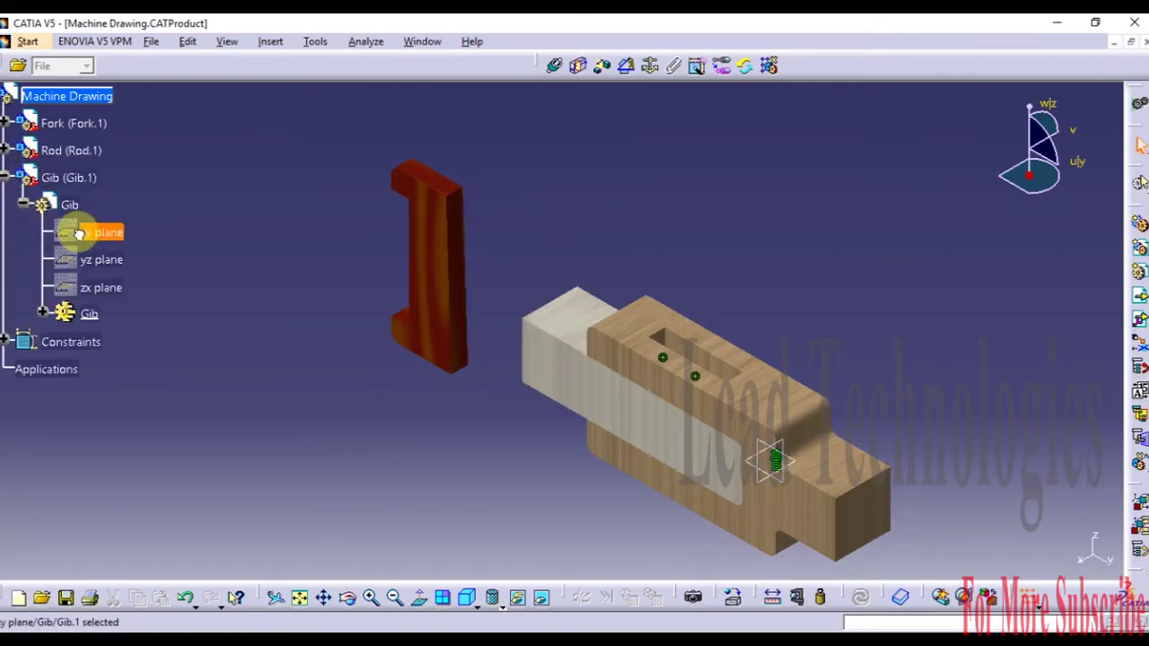
ctrl+click(100, 260)
ctrl+click(100, 288)
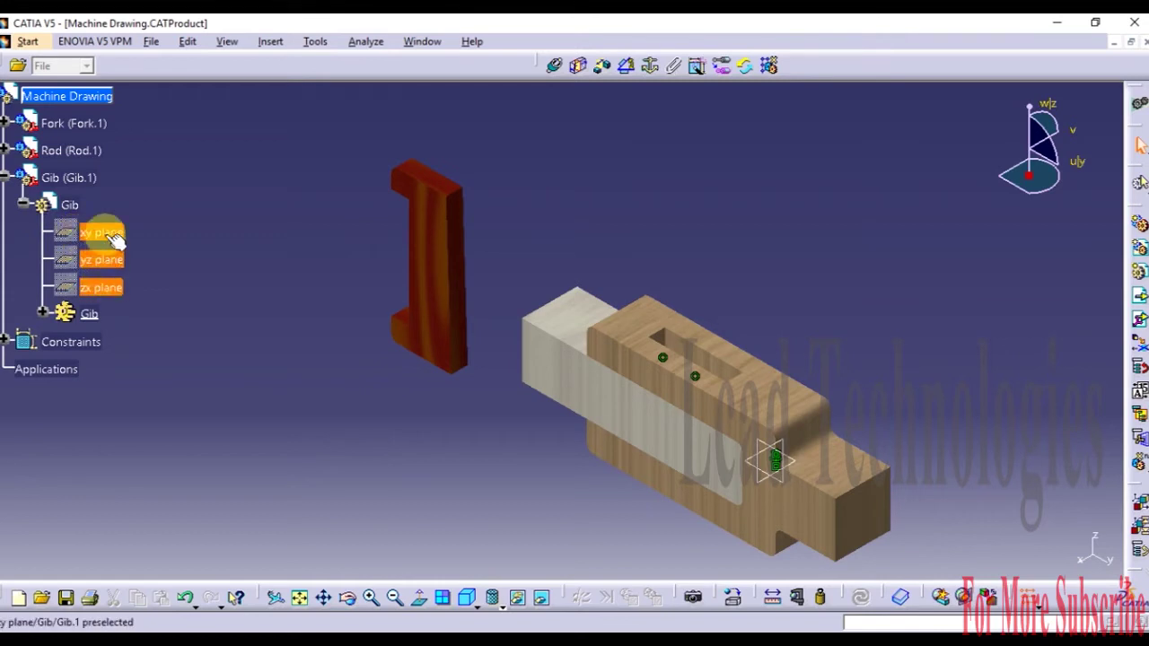
right_click(113, 237)
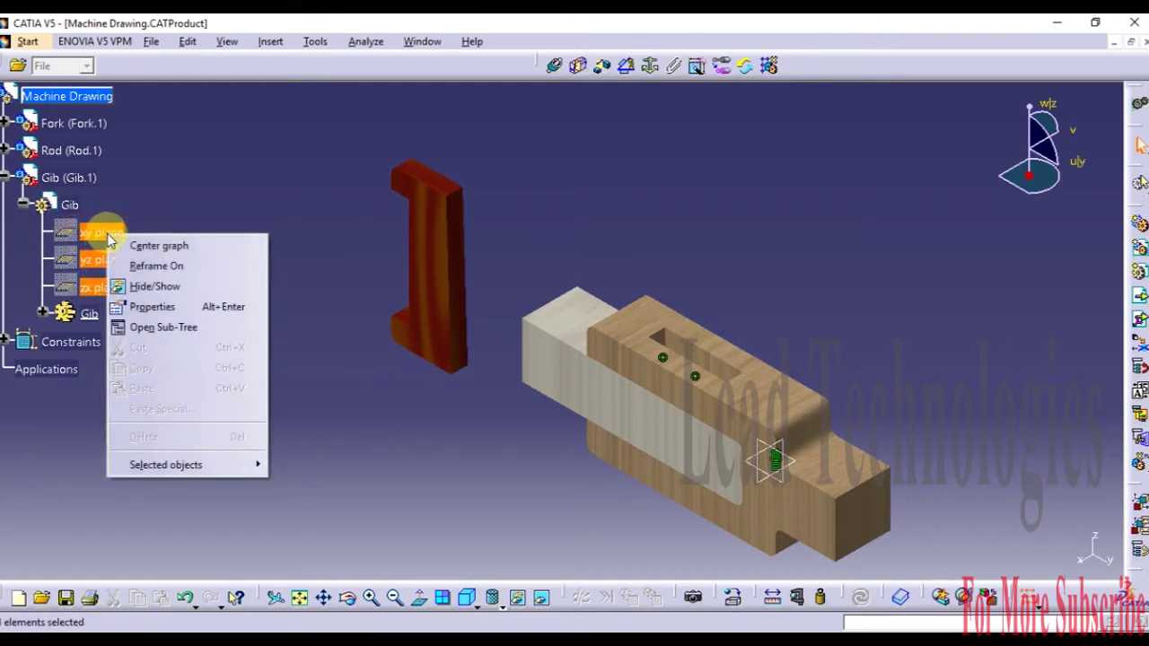
click(192, 297)
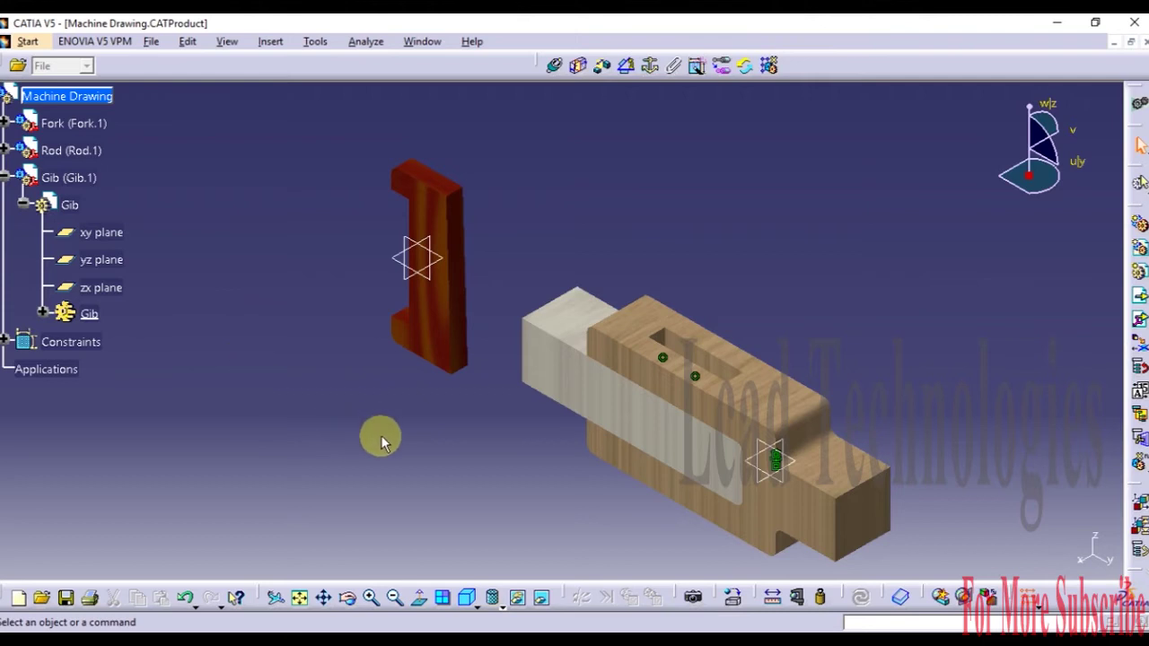
middle_drag(381, 440, 403, 404)
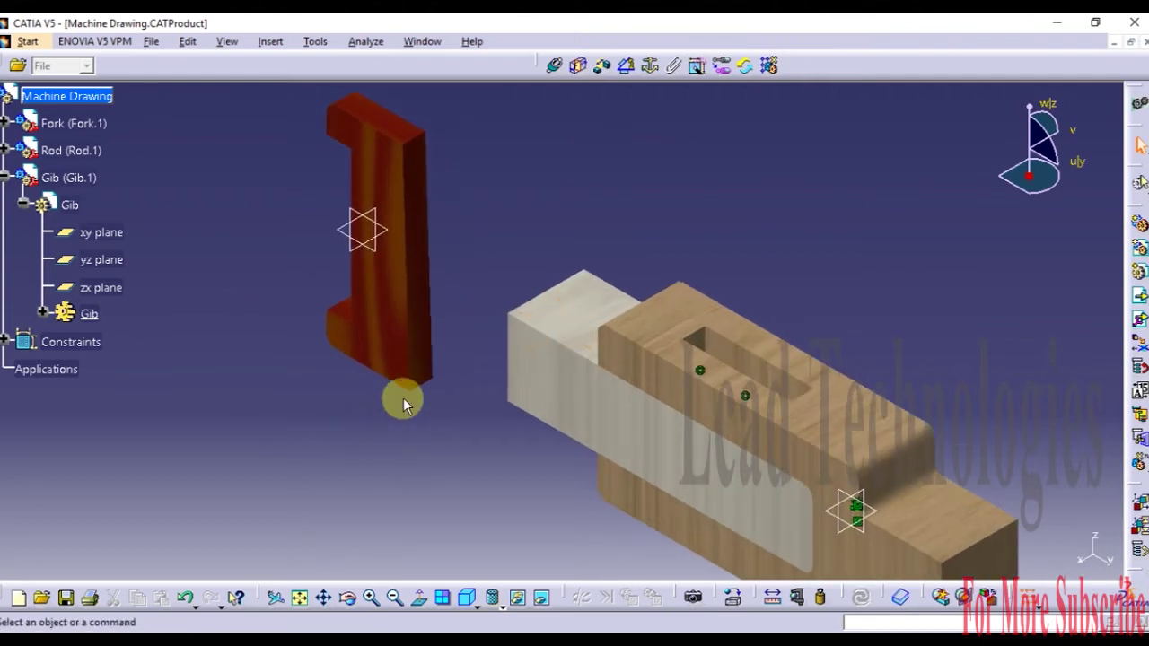
middle_drag(402, 455, 311, 446)
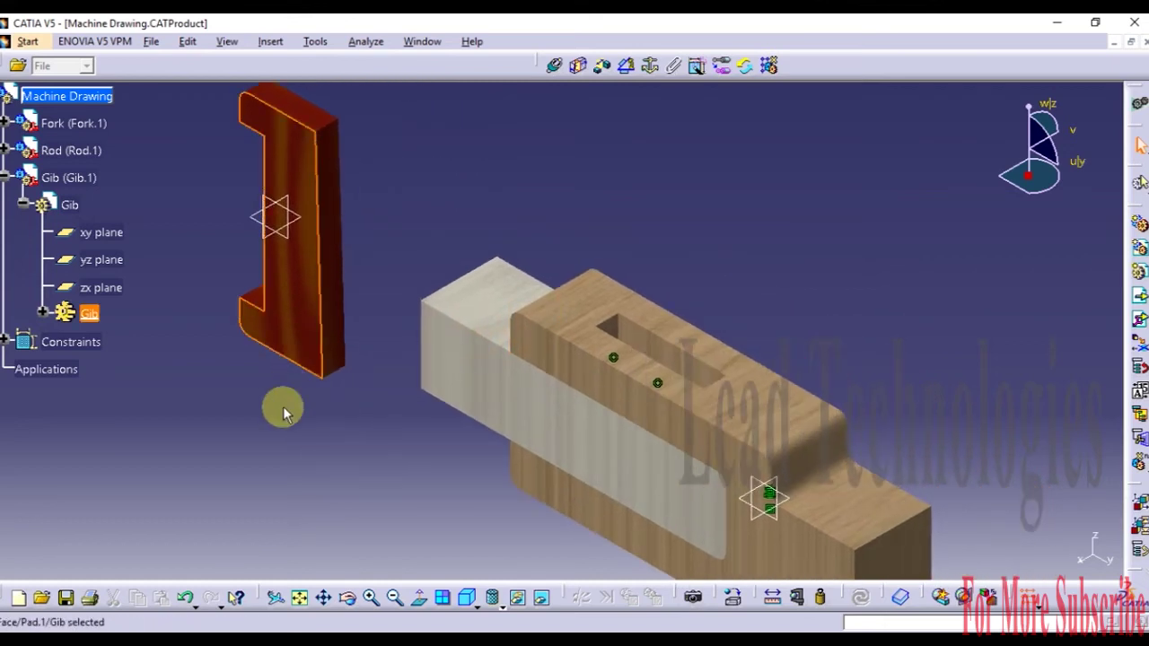
middle_drag(315, 457, 330, 475)
click(321, 460)
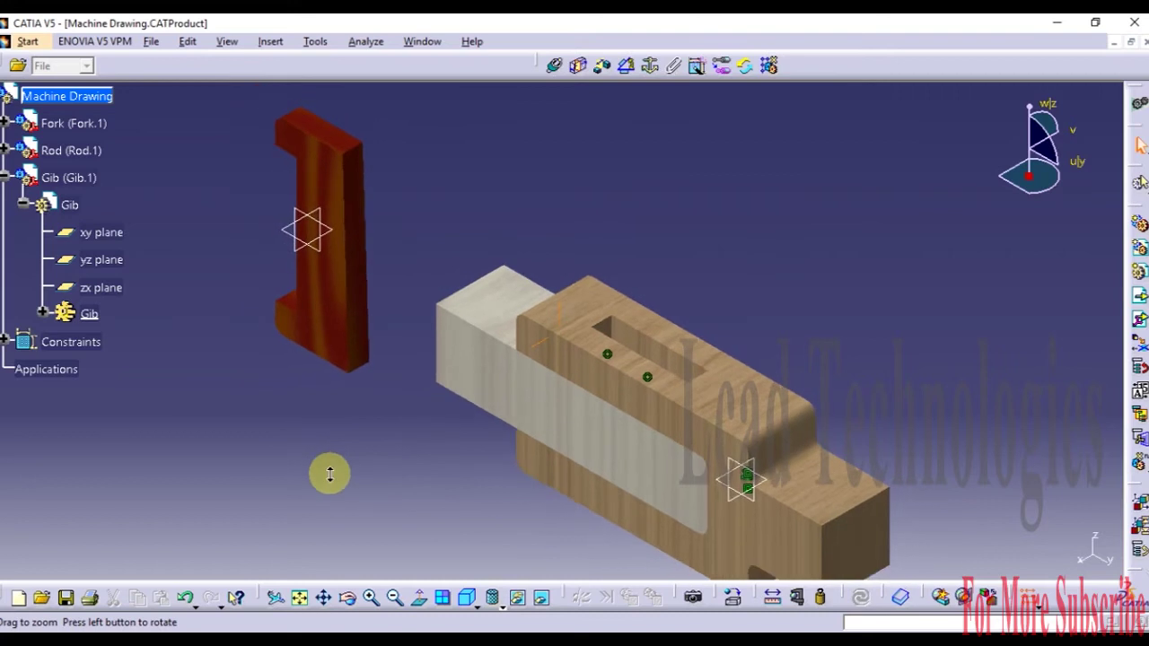
Step: Create Coincidence.5 between the Gib's yz plane and the Rod's yz plane, orientation Same
click(581, 67)
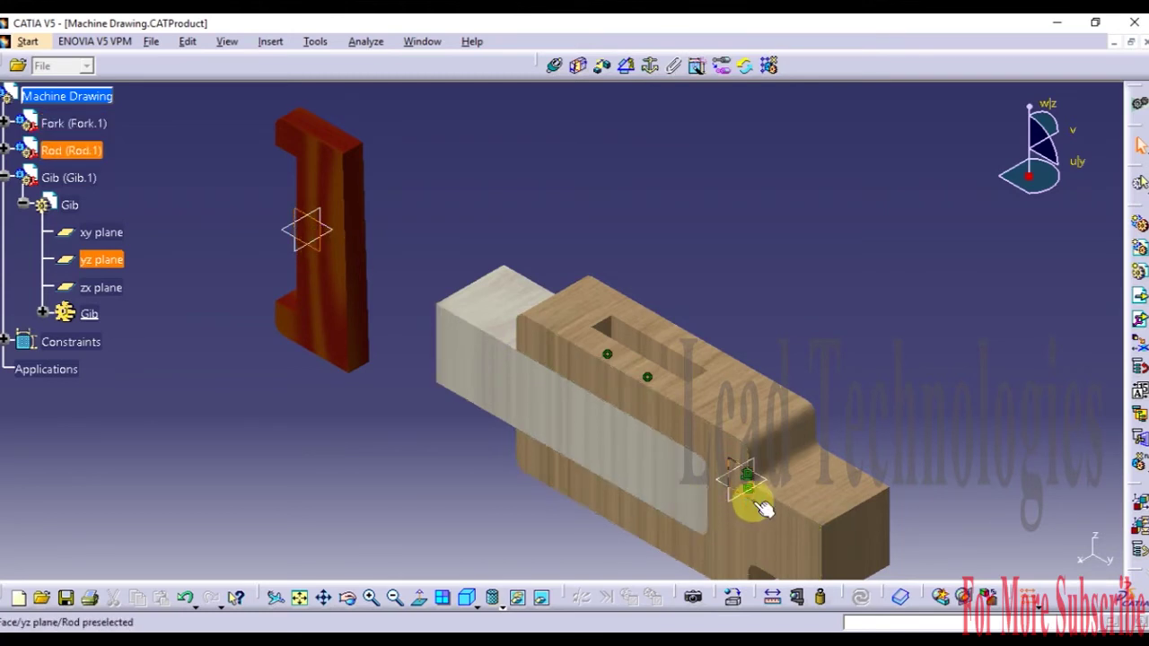
click(555, 68)
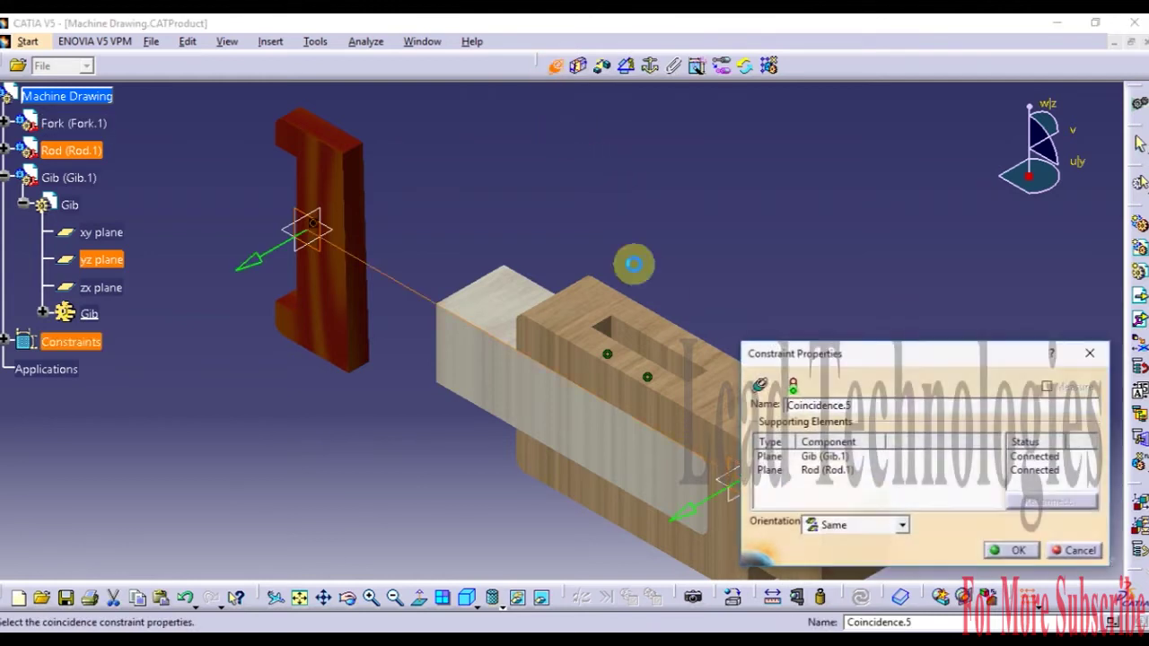
click(1016, 550)
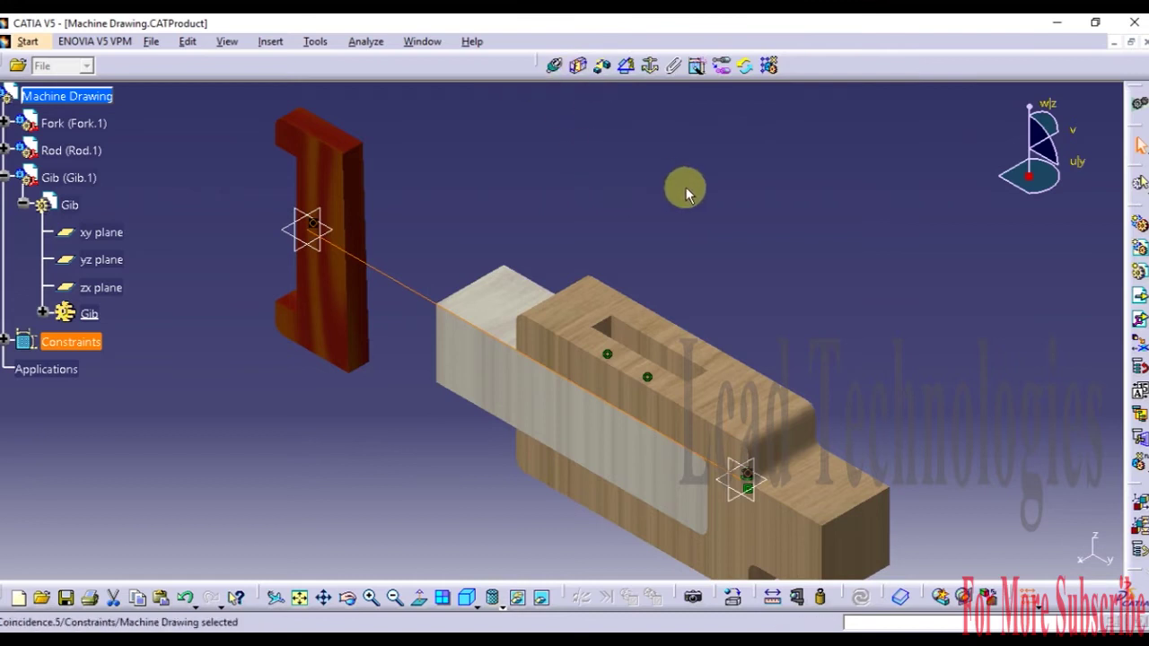
Step: Make the Gib's zx plane coincide with the matching Rod face
click(557, 68)
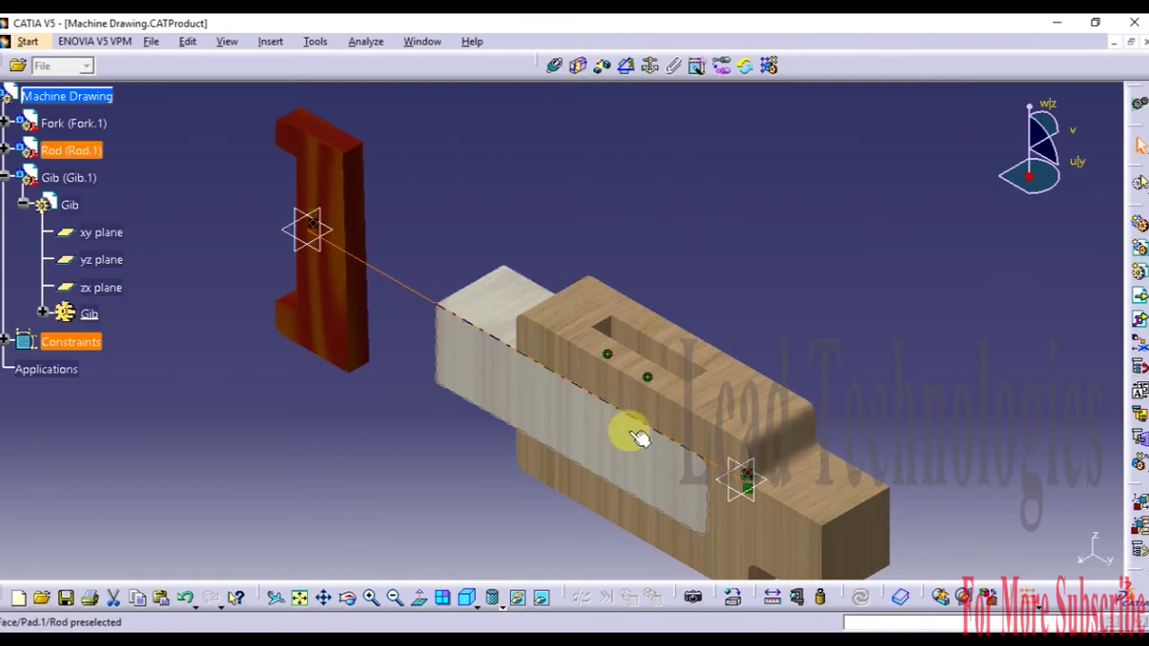
click(680, 456)
click(554, 65)
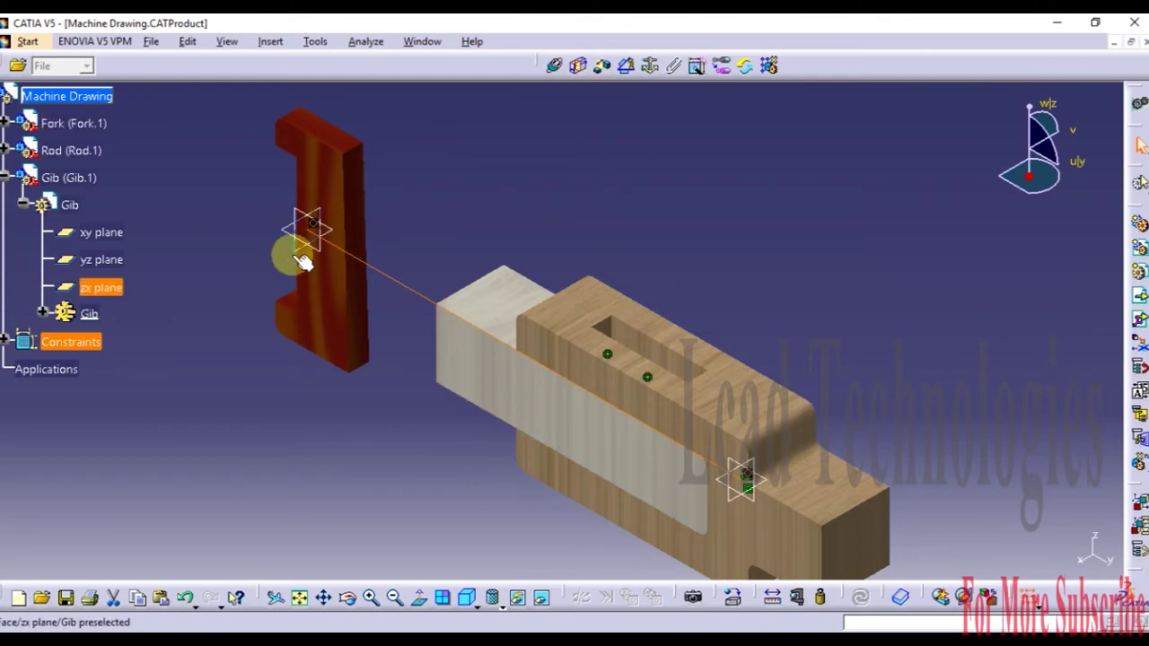
click(302, 260)
click(744, 475)
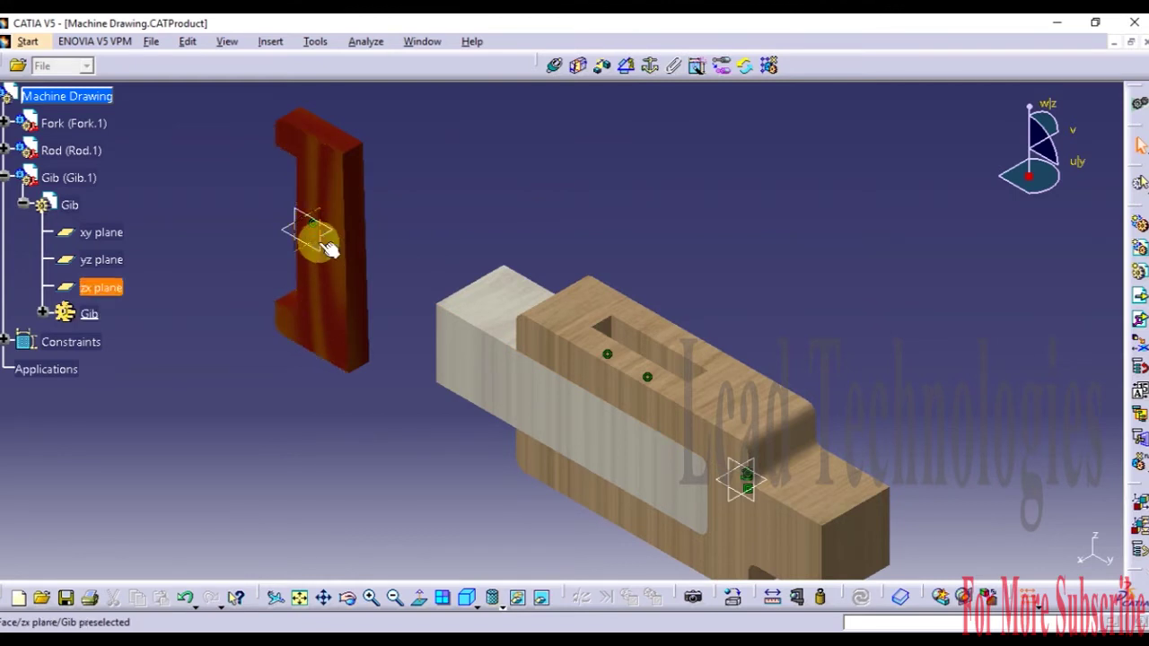
Step: Make the Gib's yz plane coincide with the Rod's yz plane
click(554, 65)
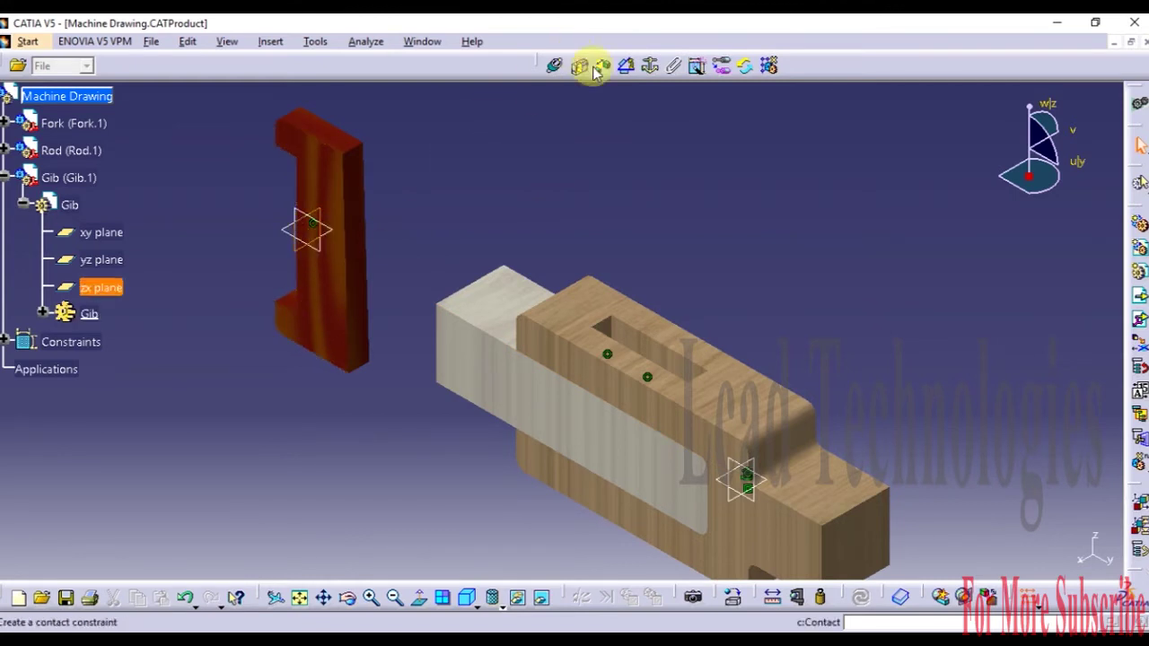
click(329, 258)
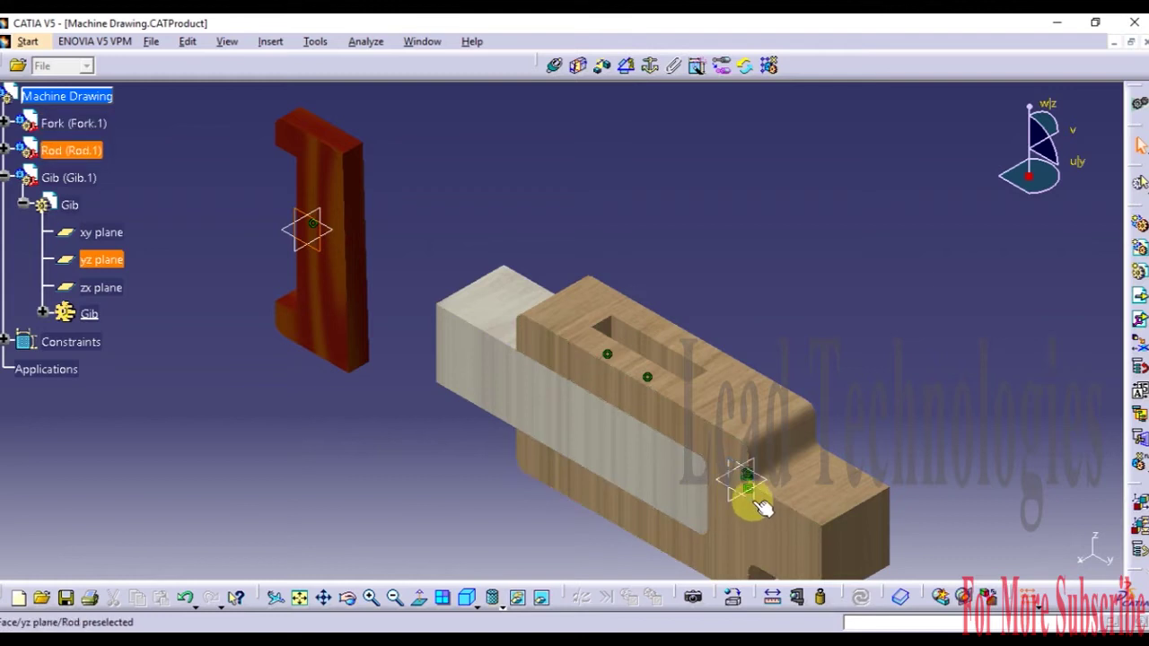
click(773, 281)
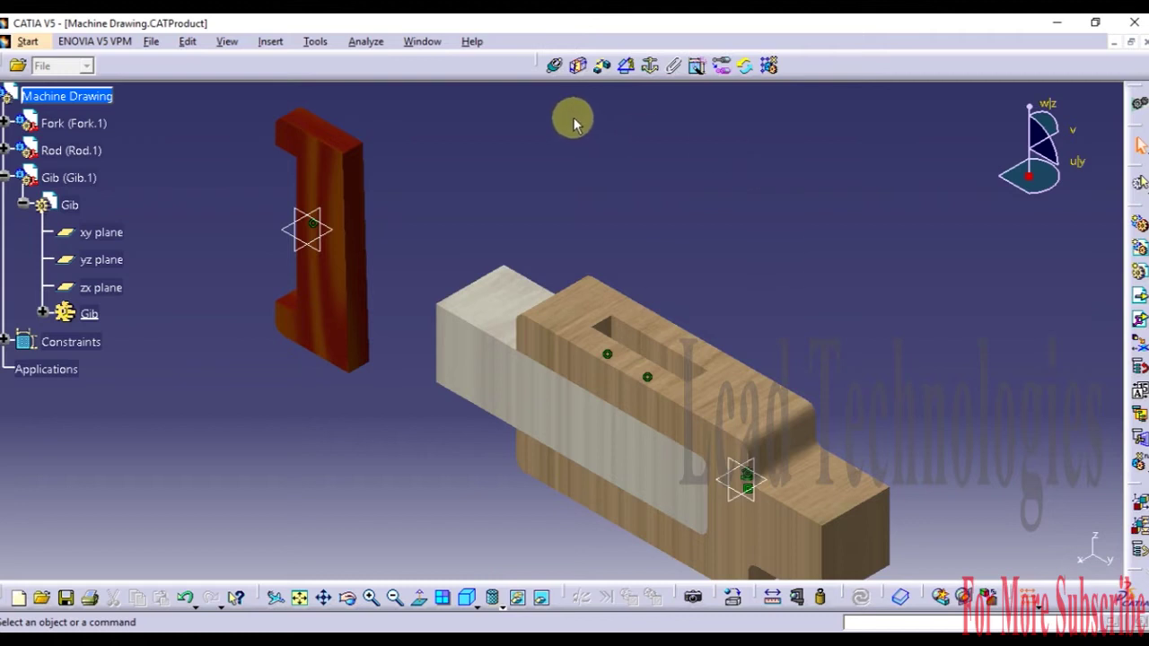
Step: Attempt a contact constraint between a Gib face and a Fork face
click(579, 72)
click(357, 606)
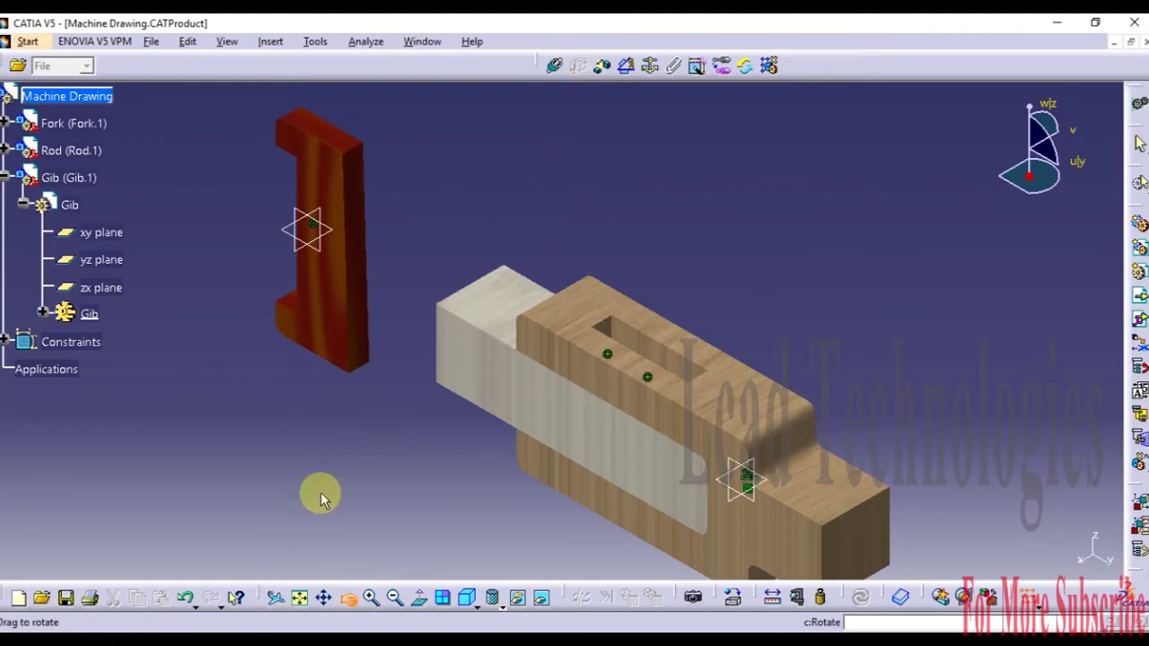
drag(342, 431, 682, 166)
click(325, 118)
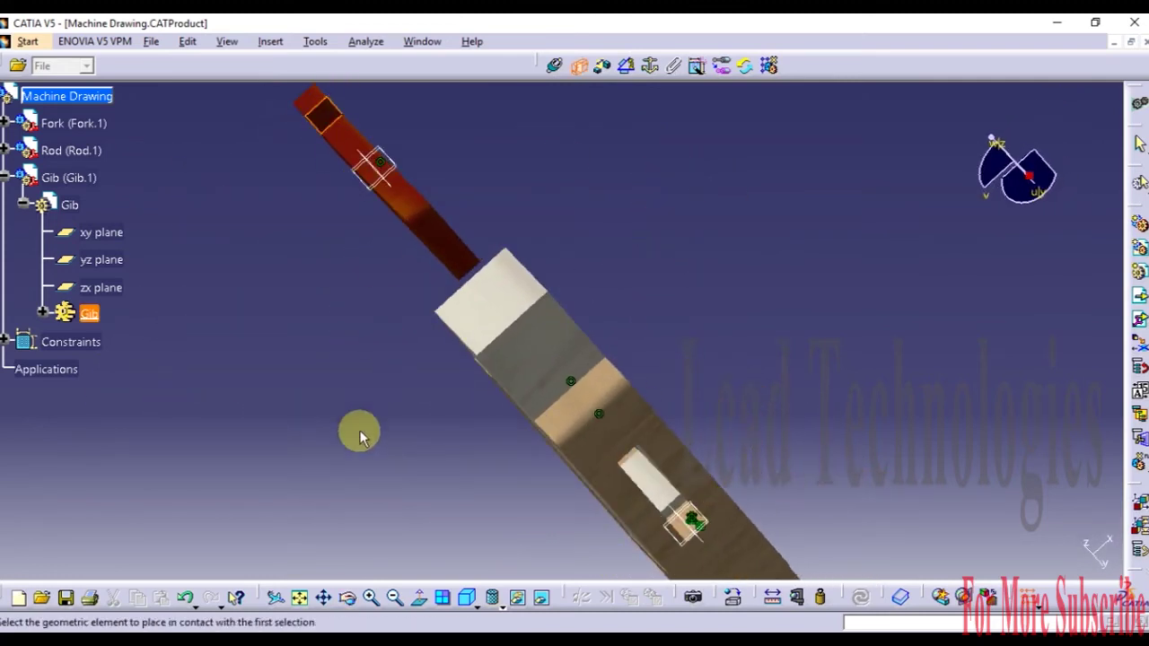
click(467, 604)
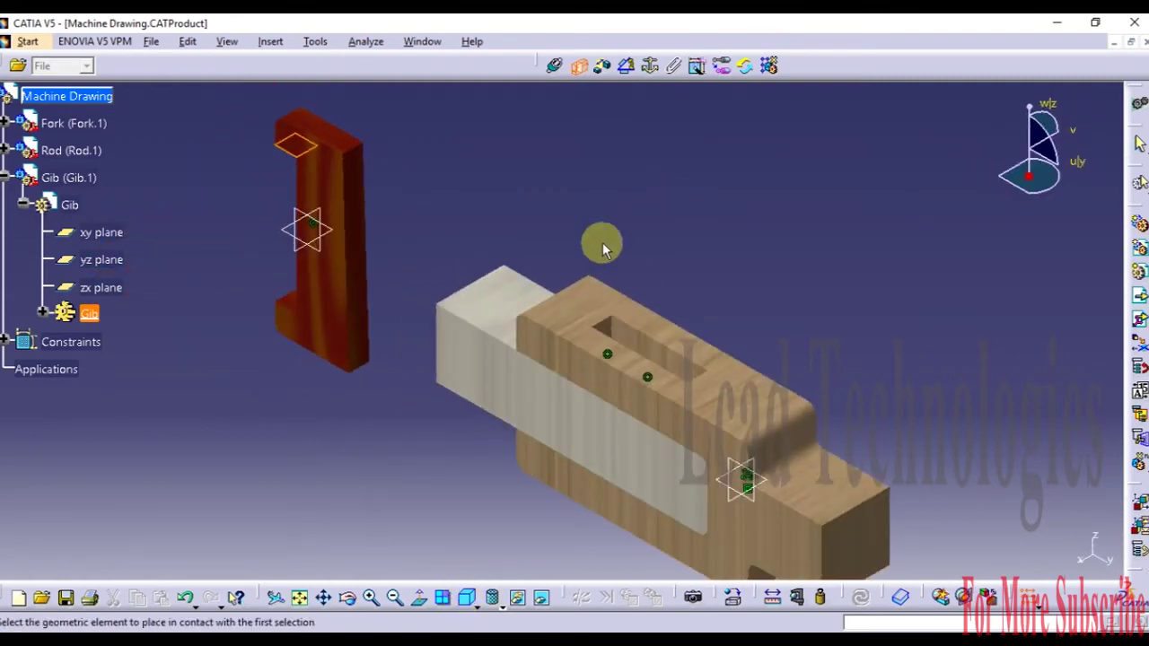
click(582, 306)
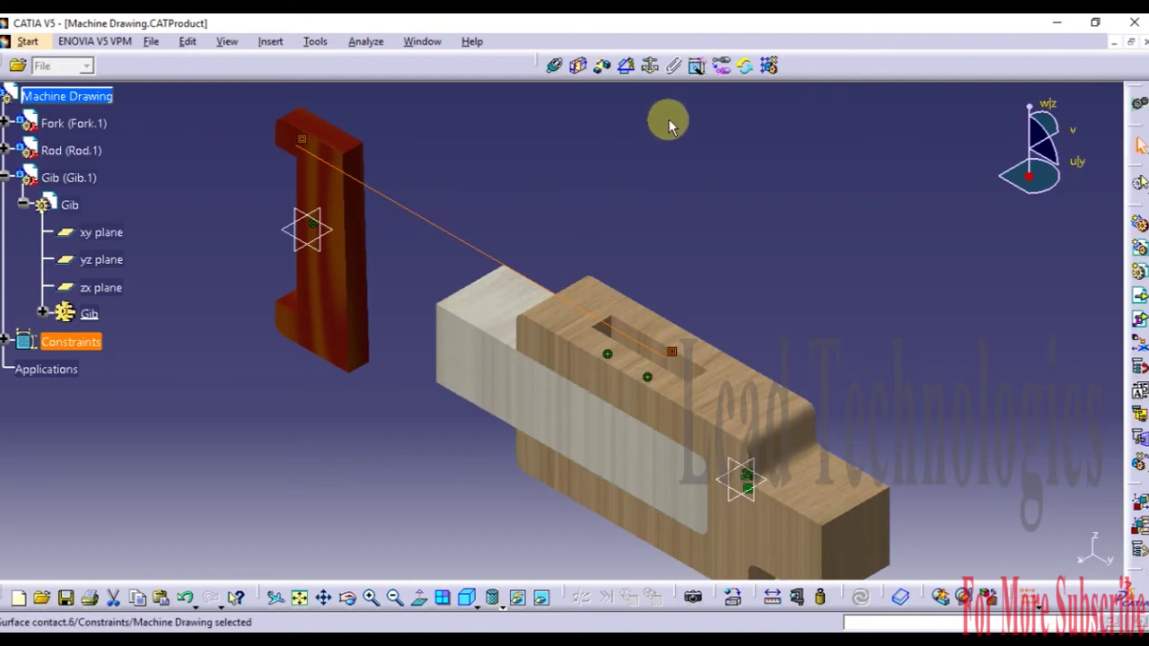
click(349, 598)
drag(329, 448, 634, 358)
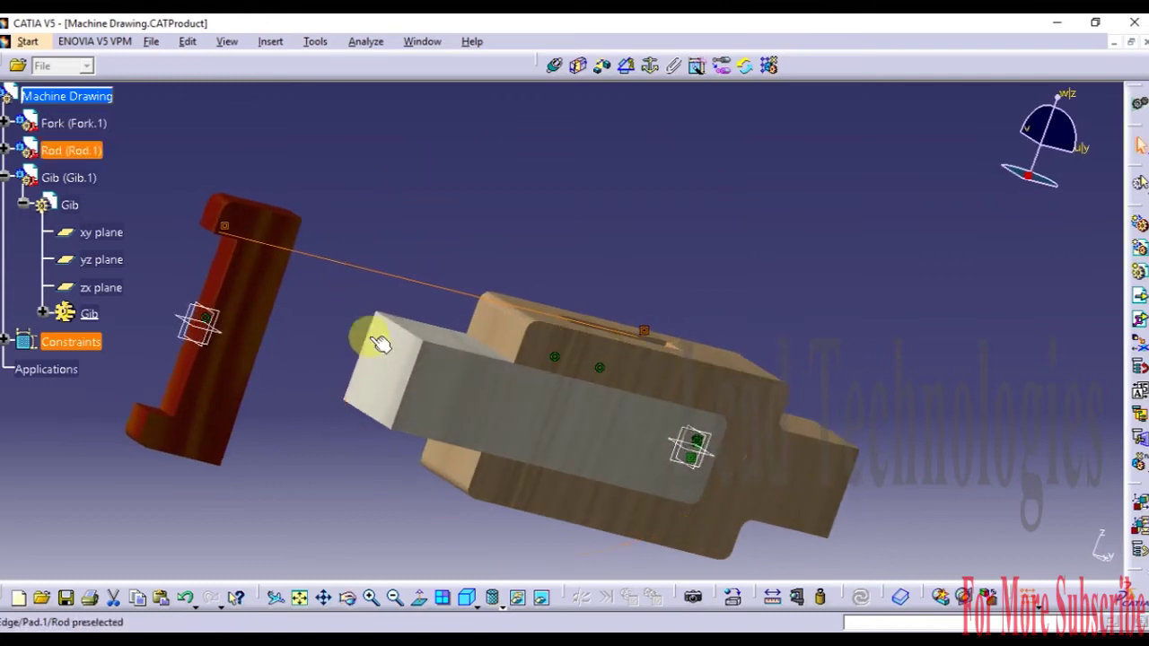
click(232, 269)
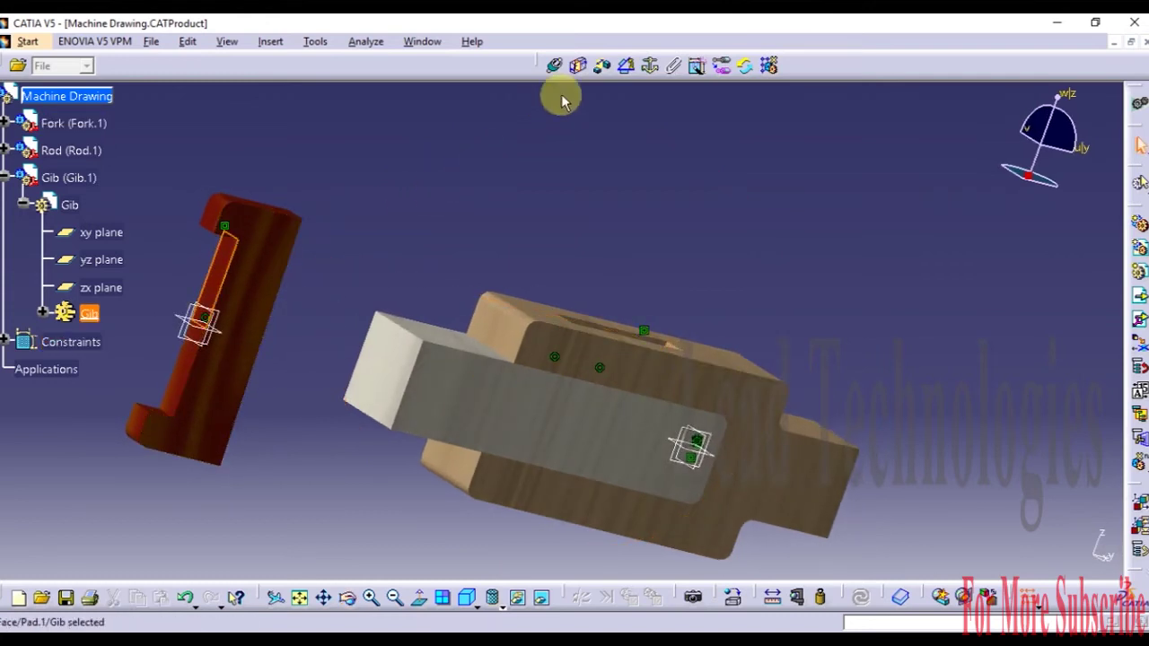
Step: Add a contact constraint between the Gib face and the Fork's slot face
click(577, 70)
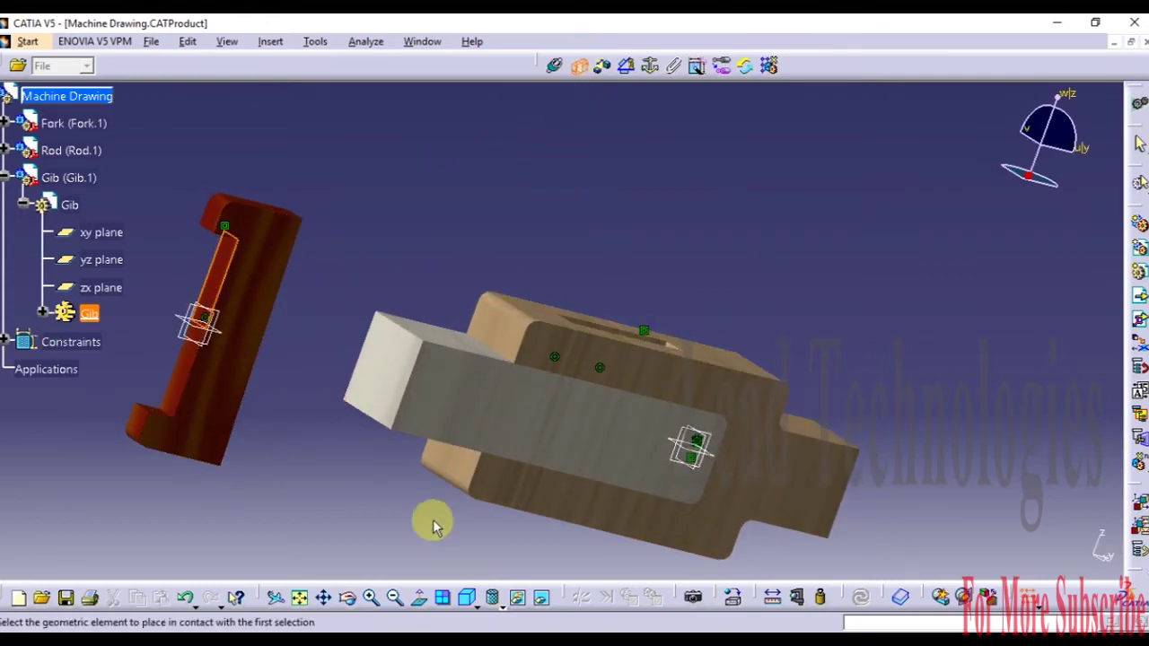
click(345, 604)
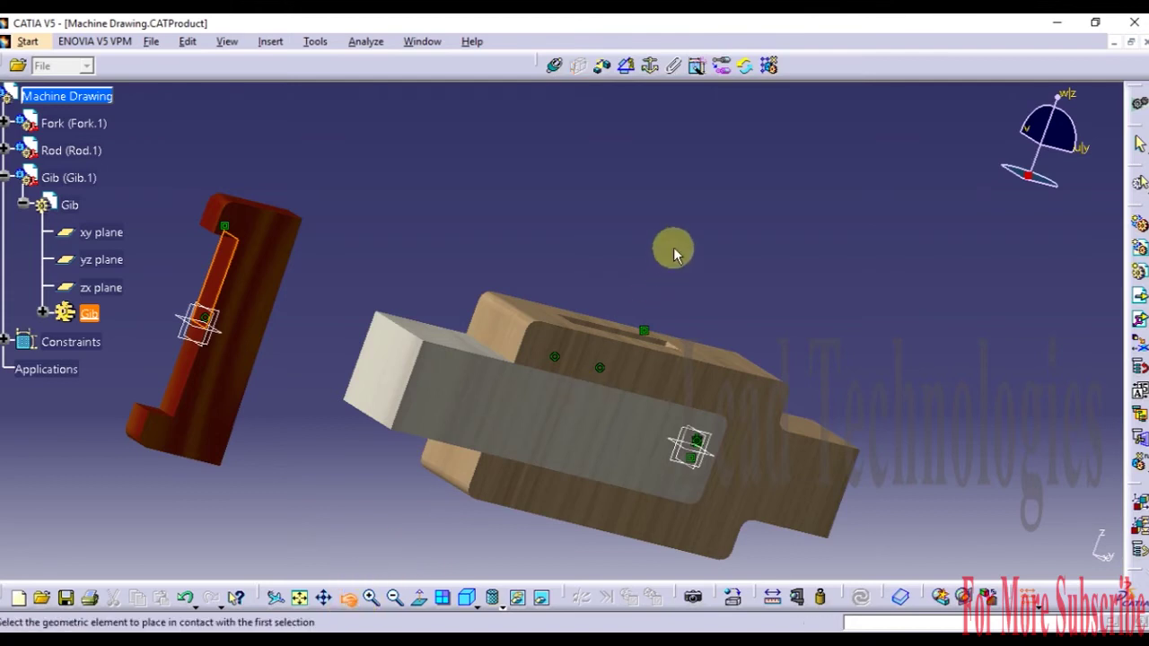
drag(672, 249, 349, 403)
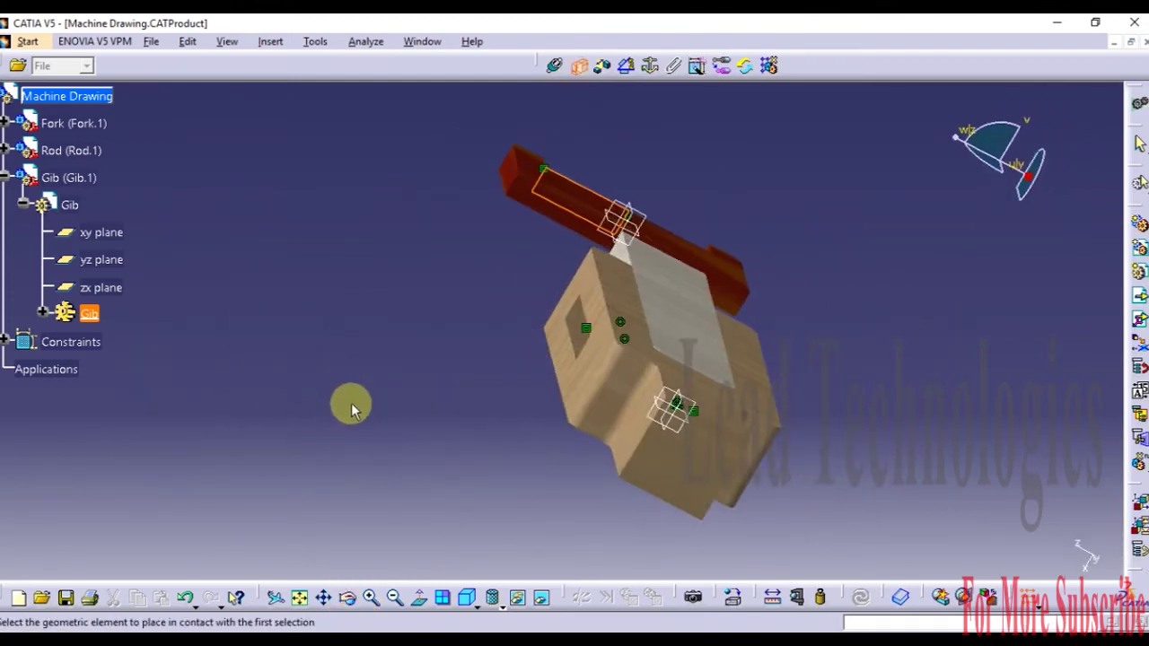
click(349, 598)
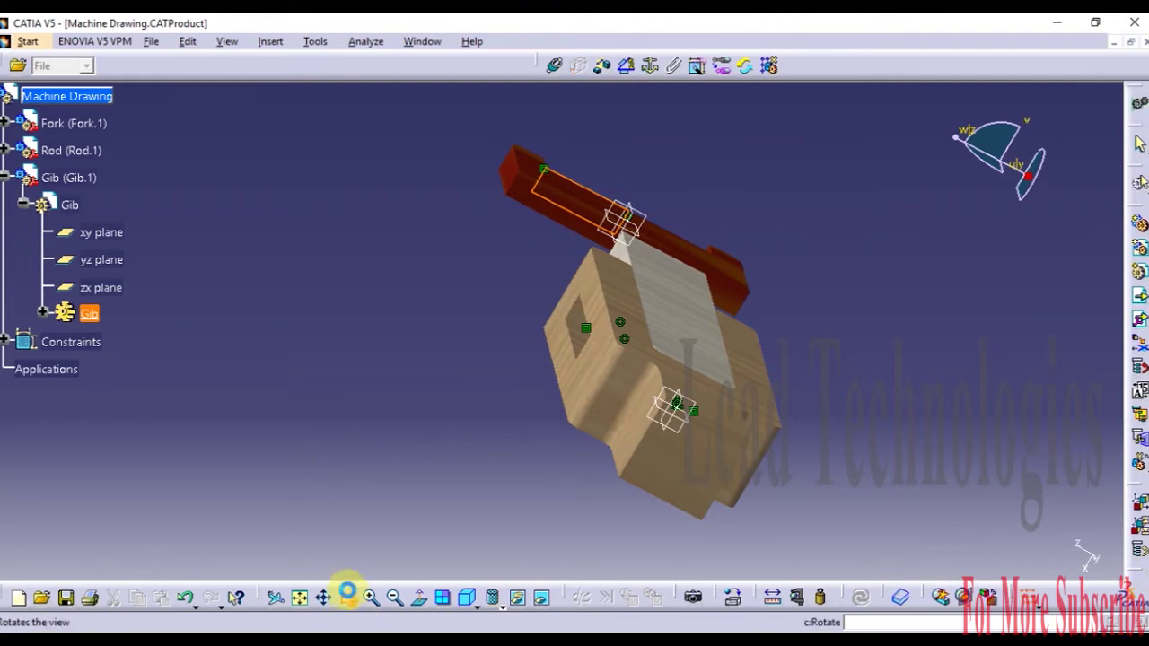
drag(386, 459, 458, 406)
click(596, 315)
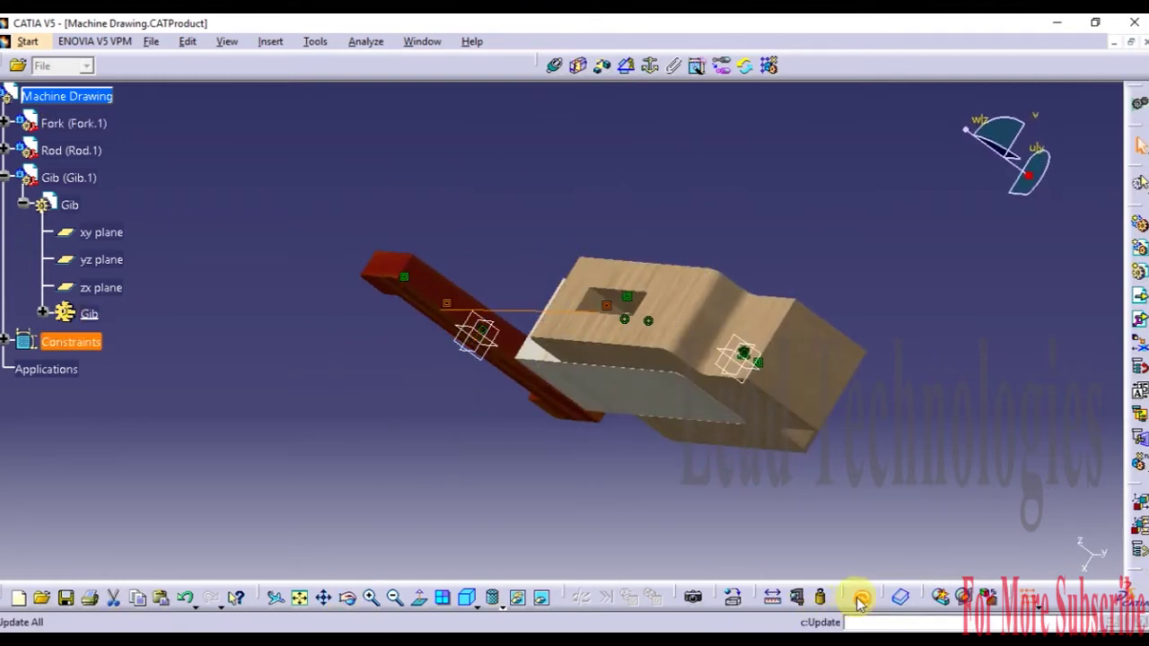
Step: Update the assembly so the Gib moves into the slot, and return to isometric view
click(860, 597)
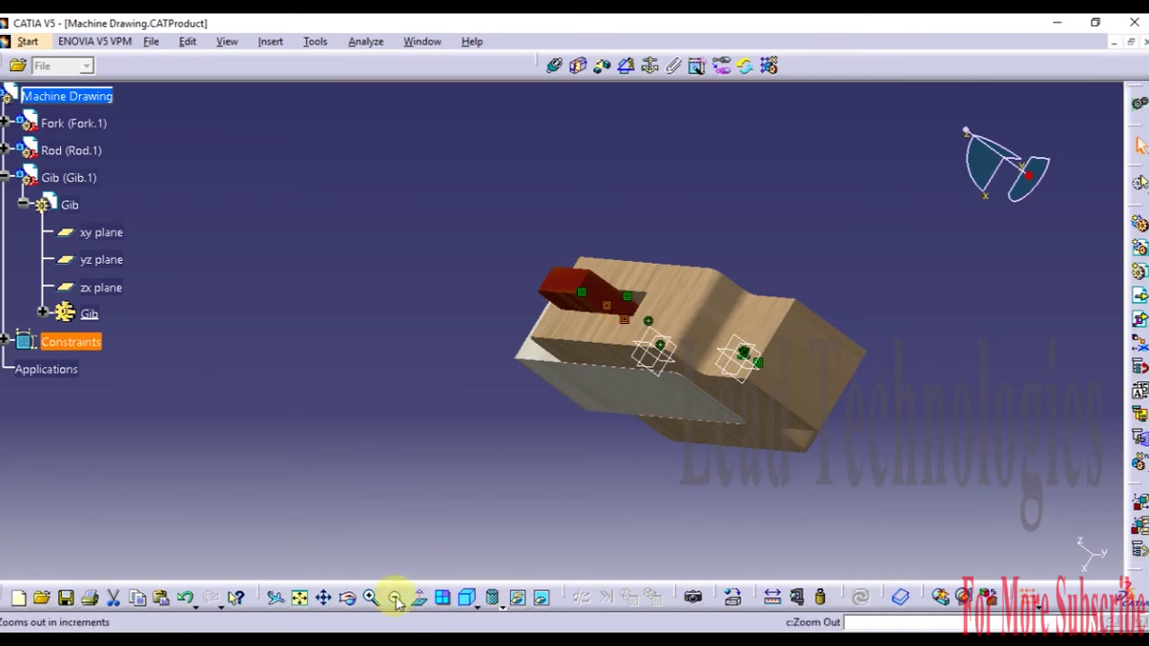
click(468, 598)
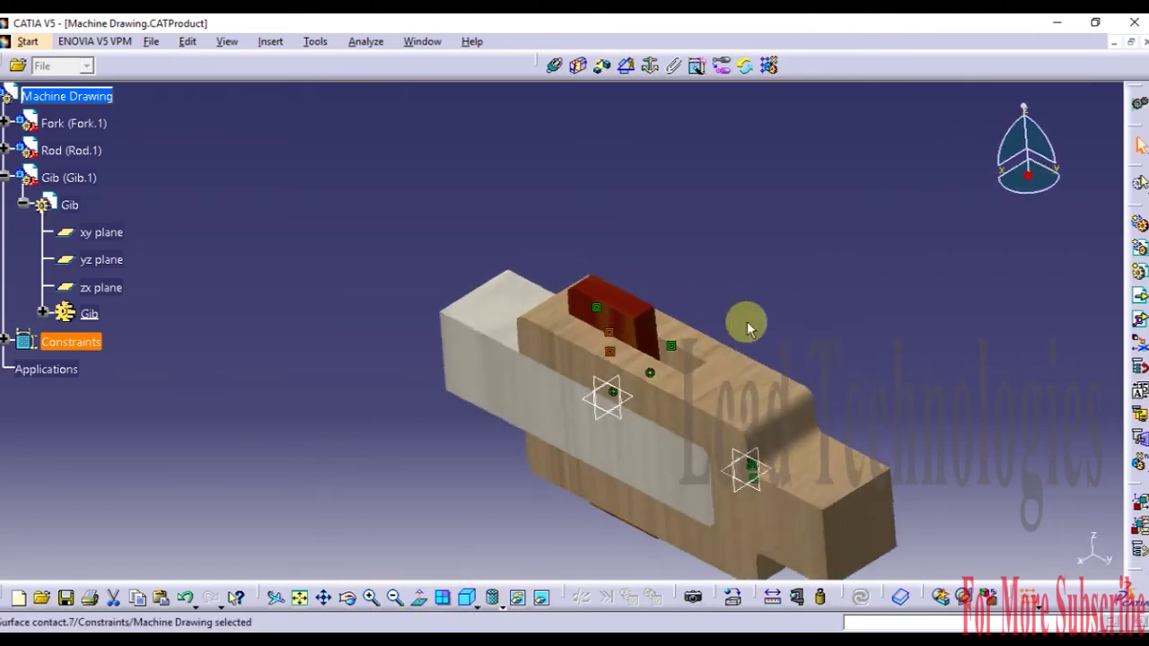
click(782, 267)
middle_drag(782, 266, 703, 240)
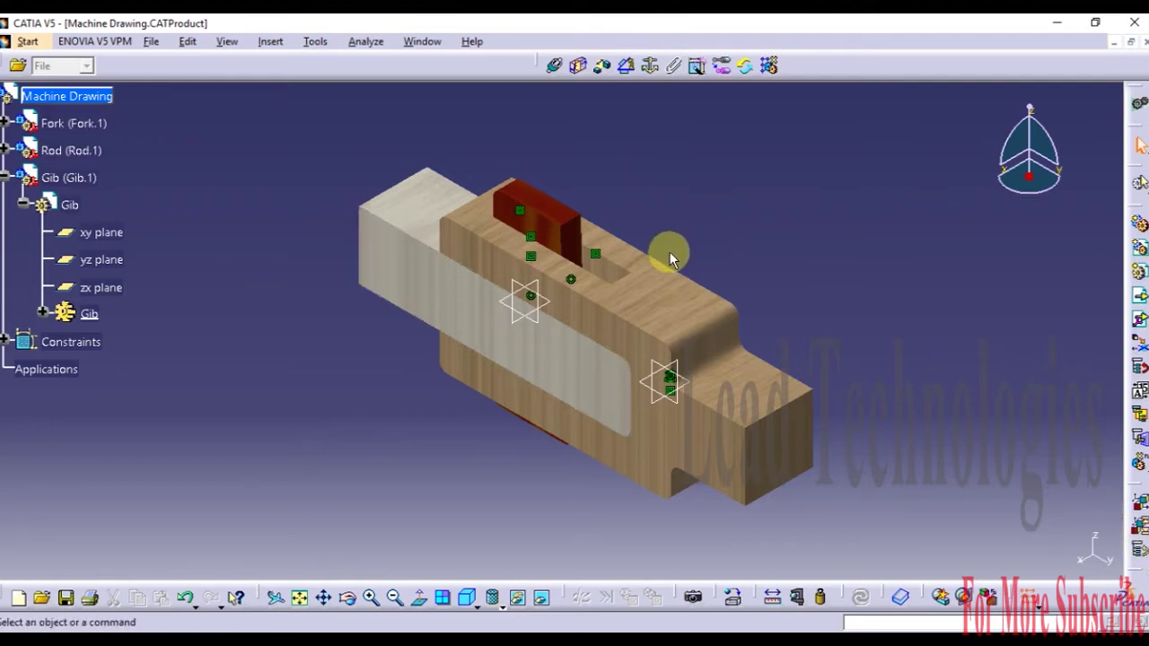
Step: Insert the Cotter part file and move it upward with the compass, clear of the joint
click(9, 184)
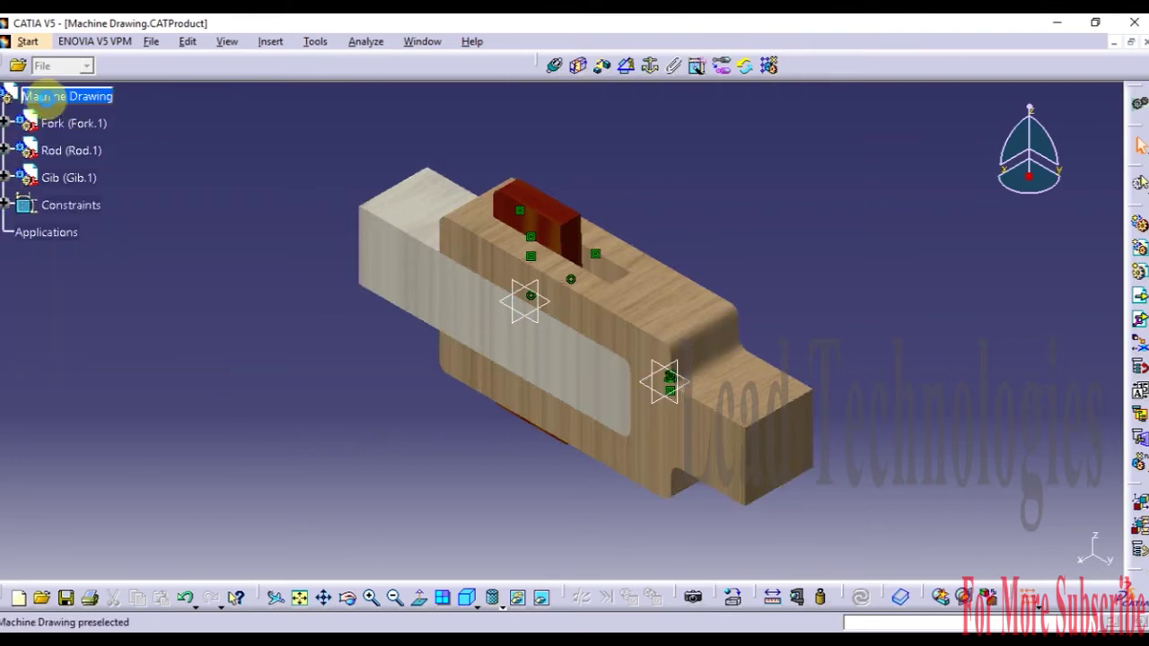
click(1139, 301)
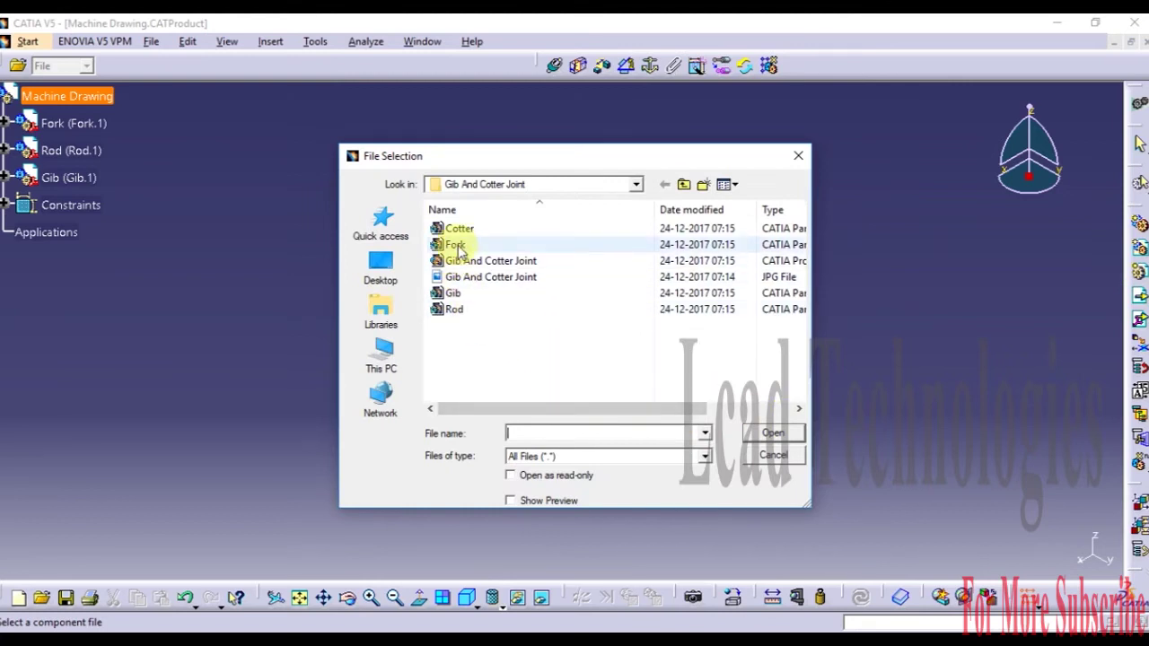
click(460, 228)
click(792, 436)
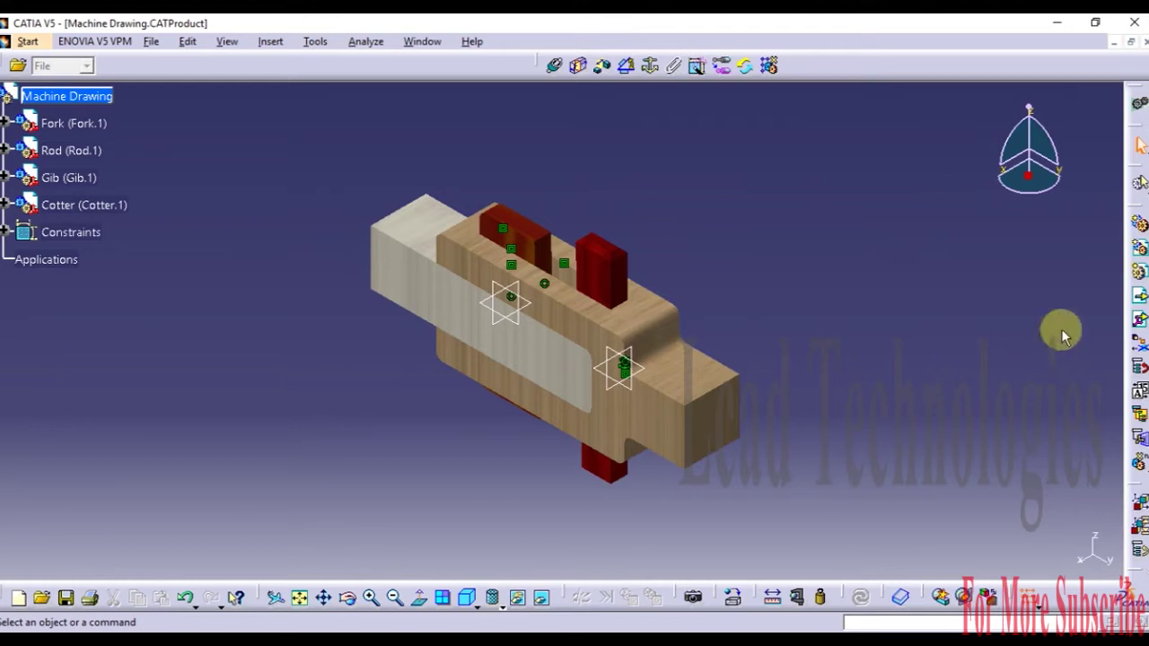
drag(1030, 174, 919, 295)
click(937, 383)
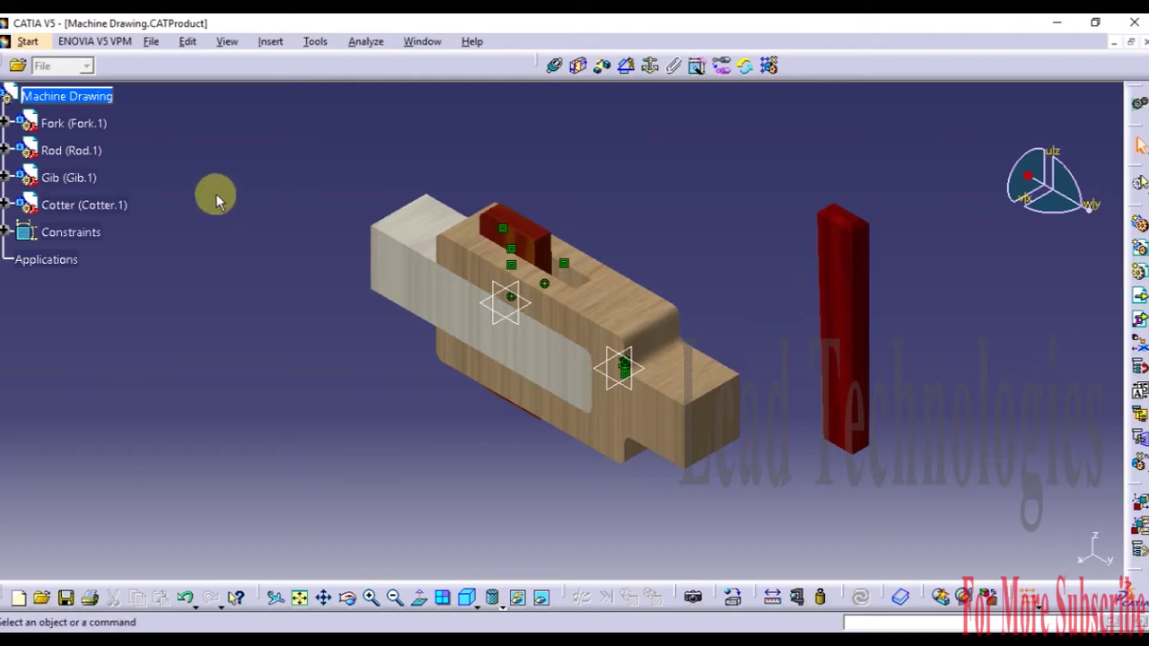
Step: Show the Cotter's three reference planes via Hide/Show
click(8, 206)
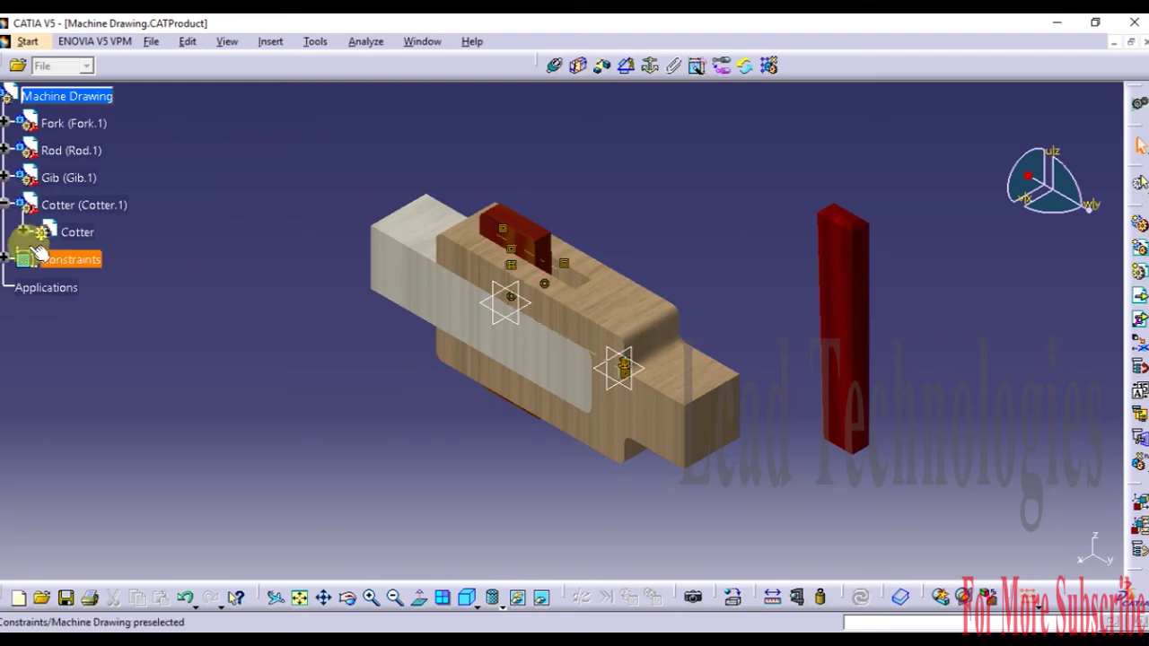
click(23, 232)
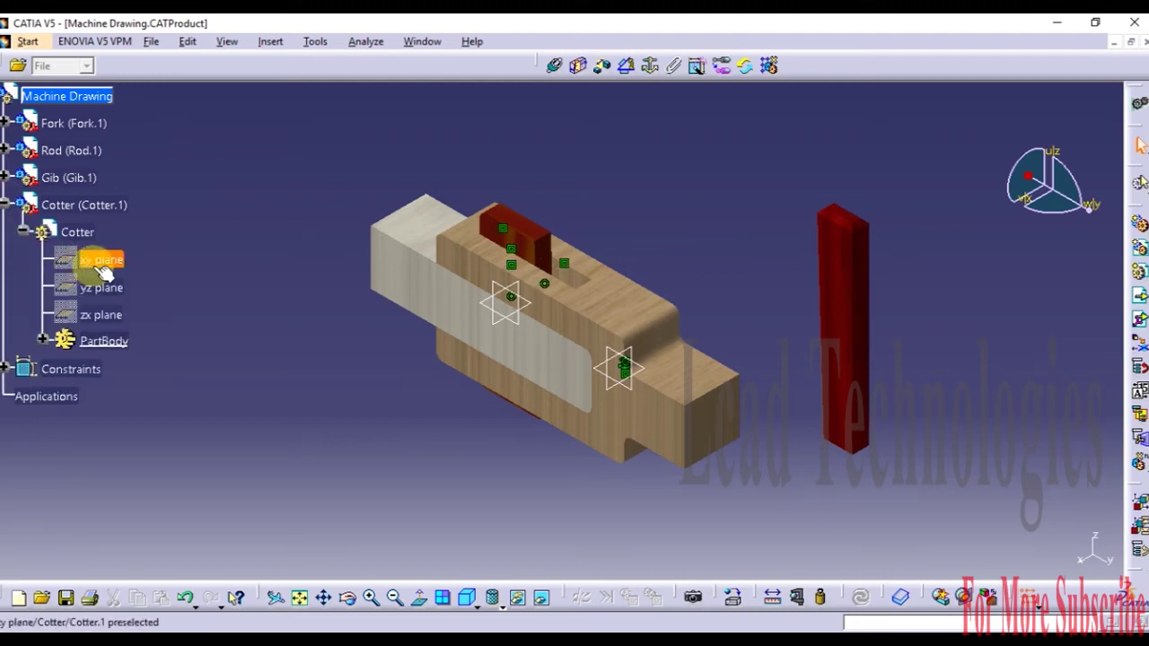
shift+click(100, 314)
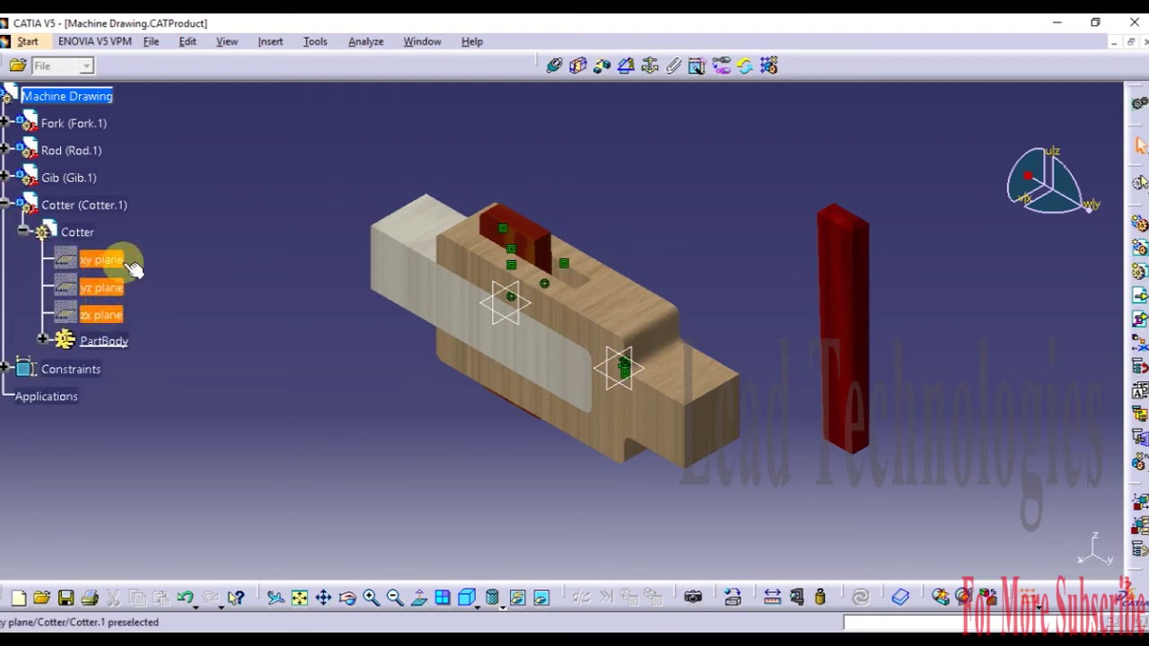
right_click(122, 260)
click(191, 314)
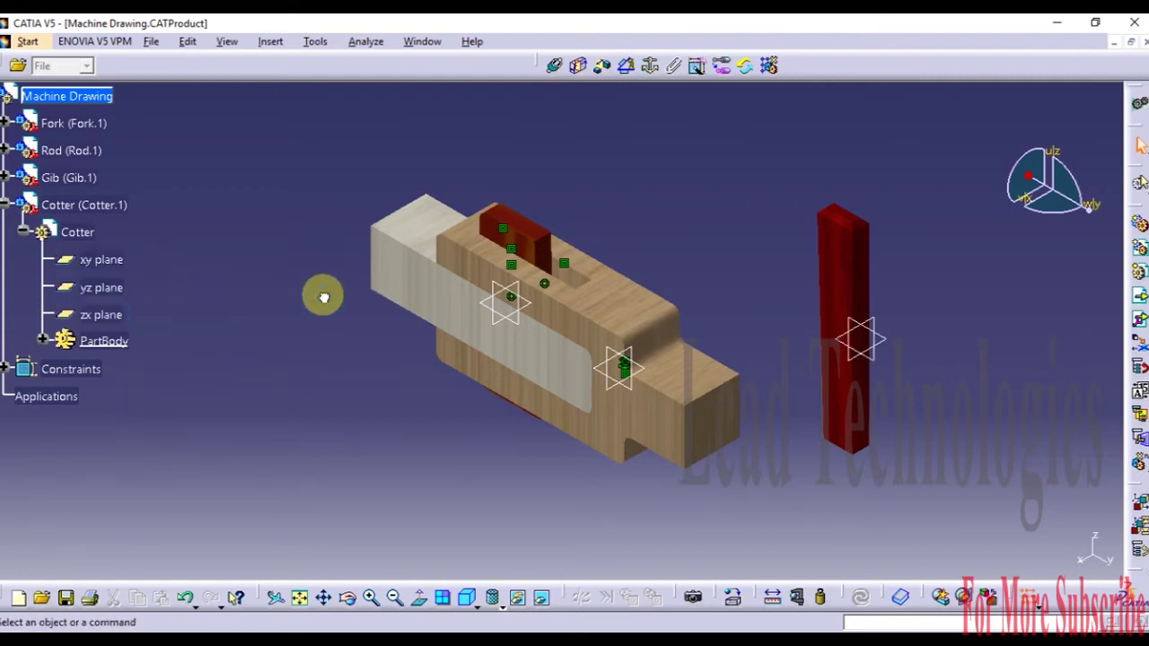
Step: Create Coincidence.8 between the Cotter's yz plane and the Rod's yz plane
click(557, 68)
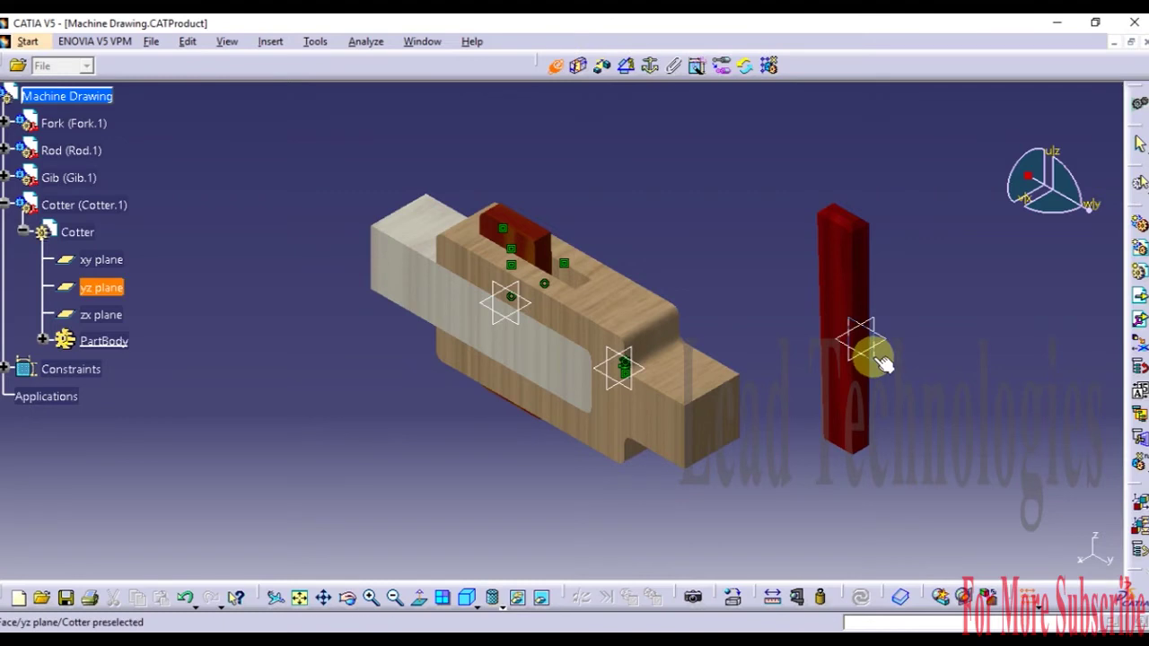
click(873, 357)
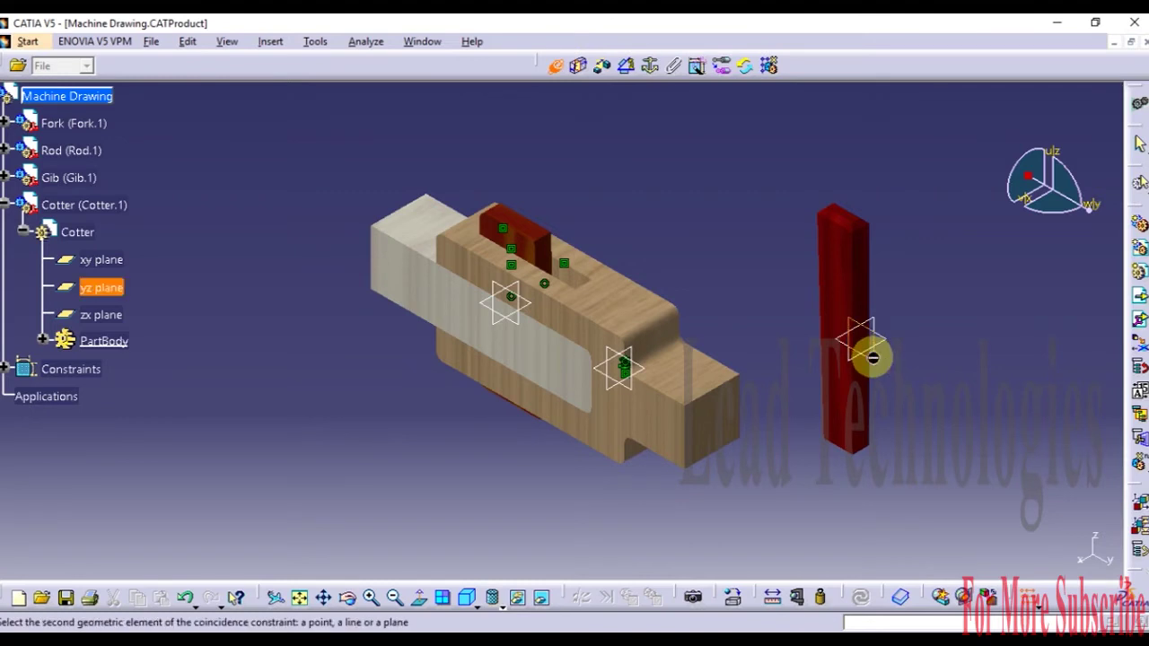
click(639, 397)
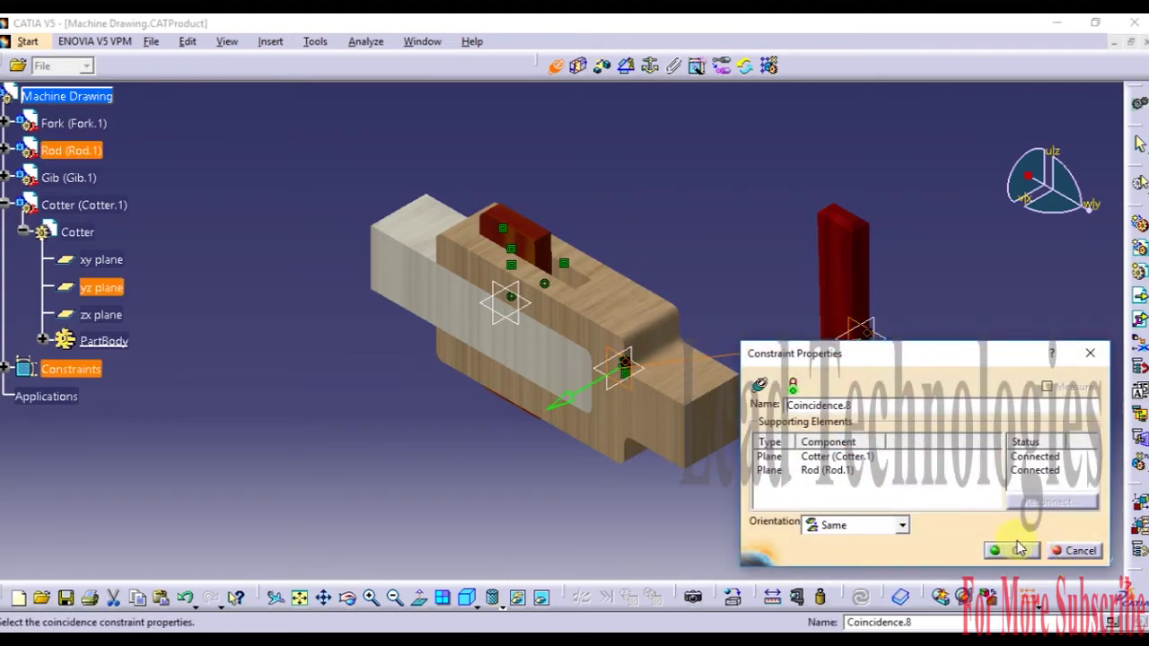
click(1007, 550)
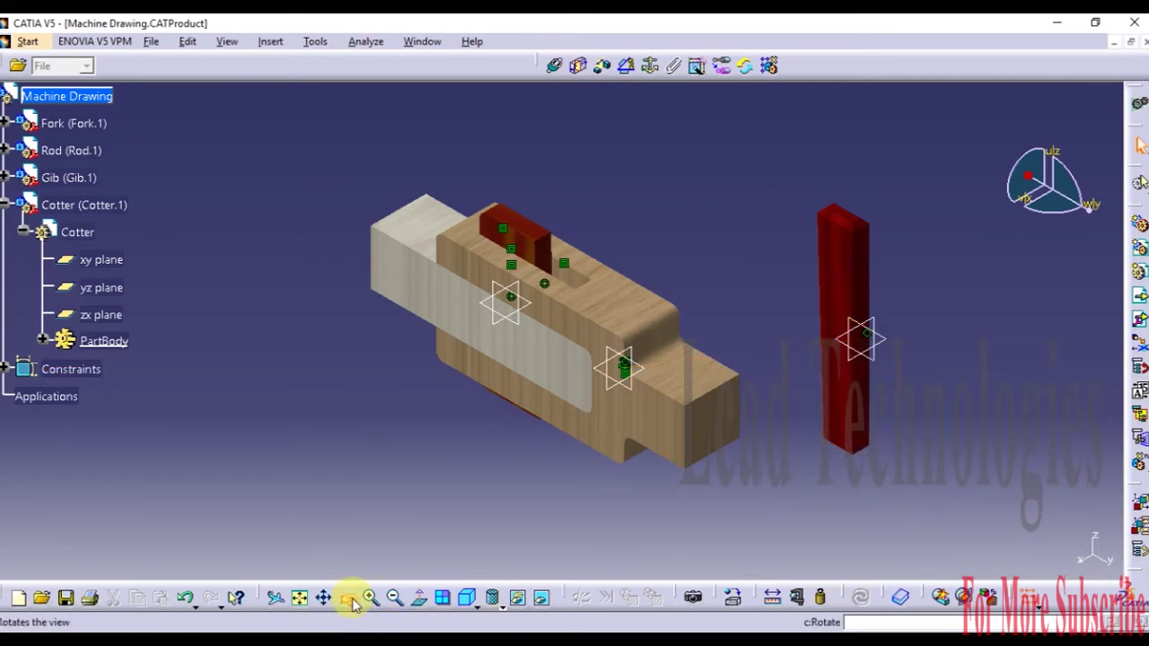
middle_drag(667, 229, 932, 206)
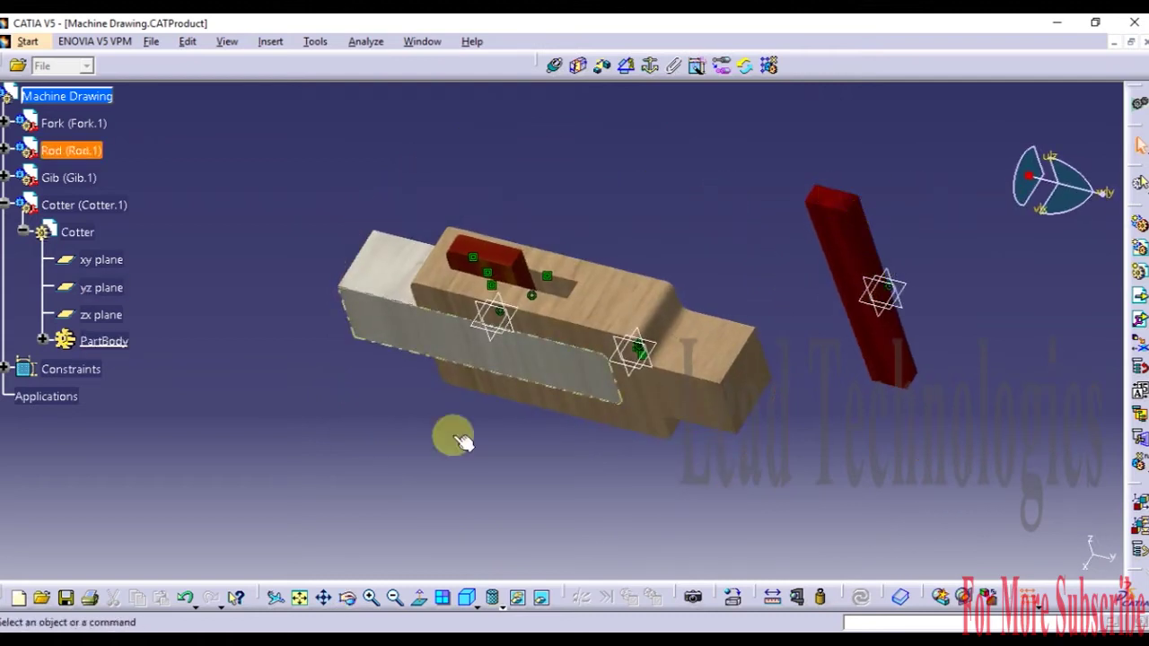
Step: Create Surface contact.9 between the Rod's slot face and a Cotter face, then update the assembly
click(348, 598)
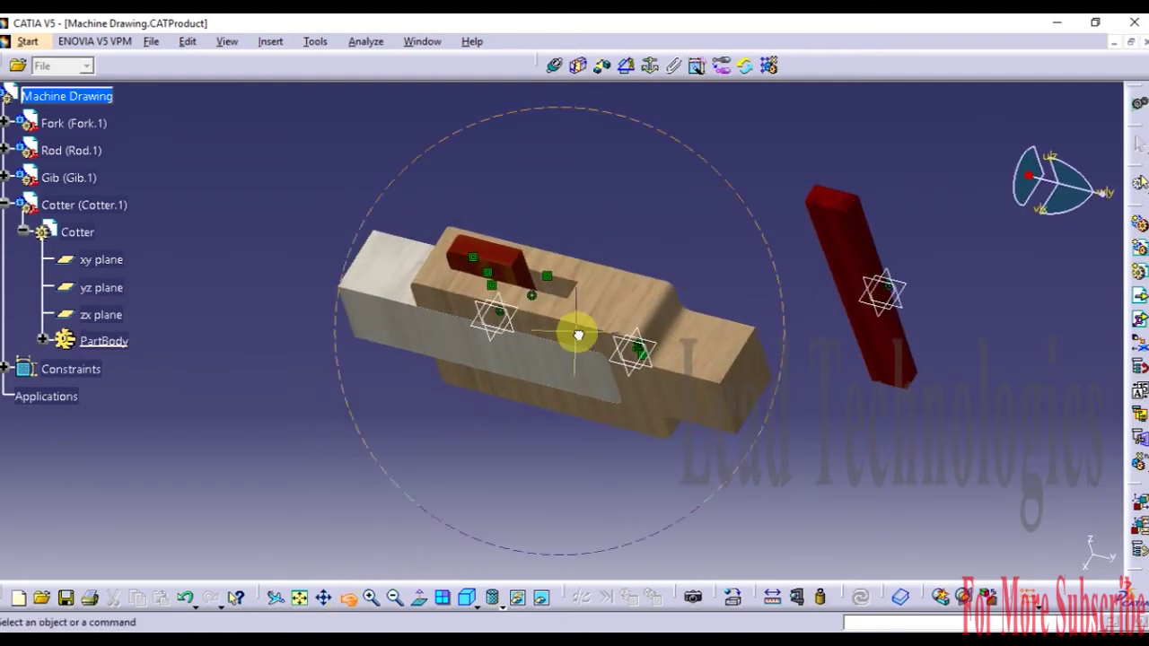
mouse_move(580, 334)
mouse_down()
mouse_move(649, 445)
mouse_move(693, 482)
mouse_move(597, 339)
mouse_up()
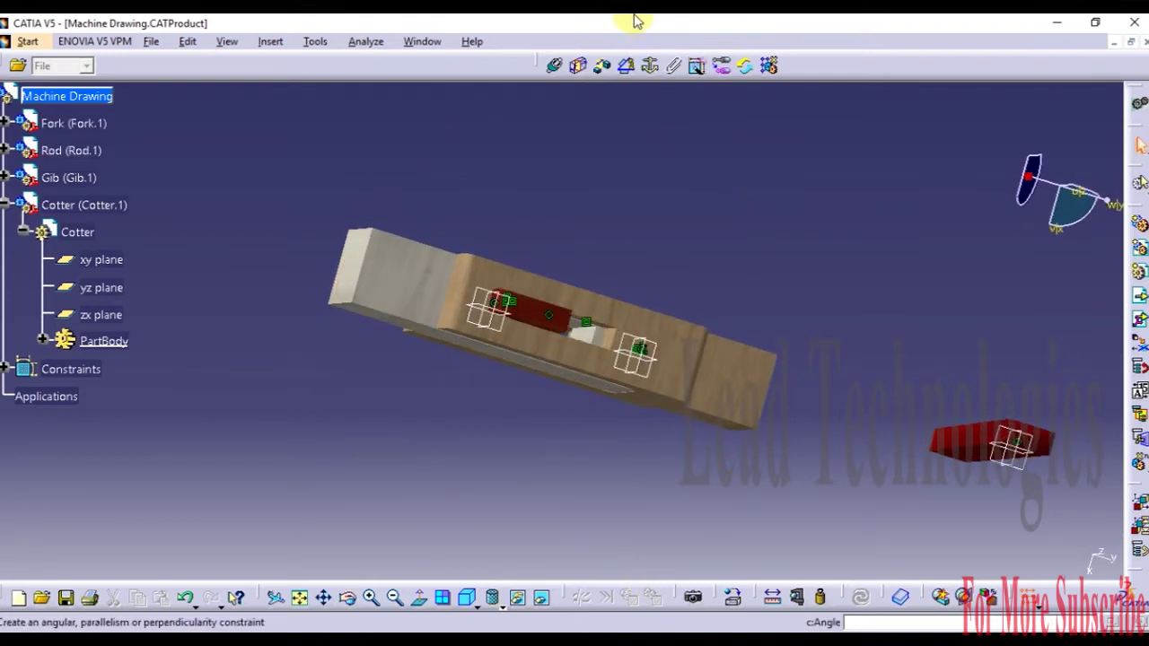
click(580, 69)
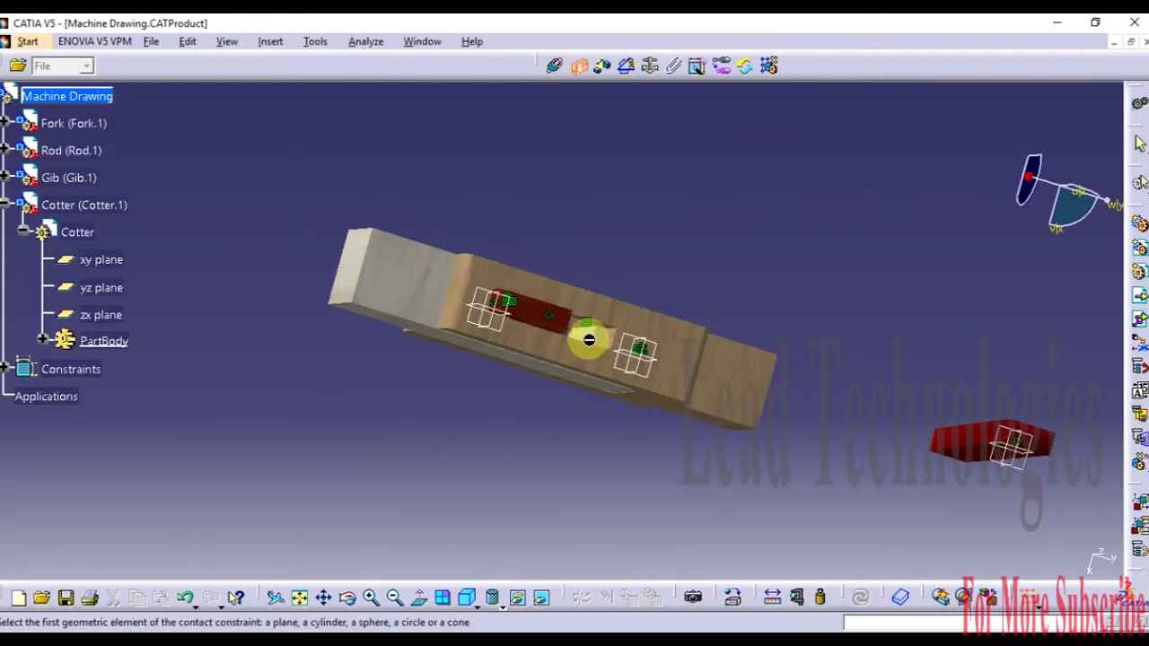
click(584, 332)
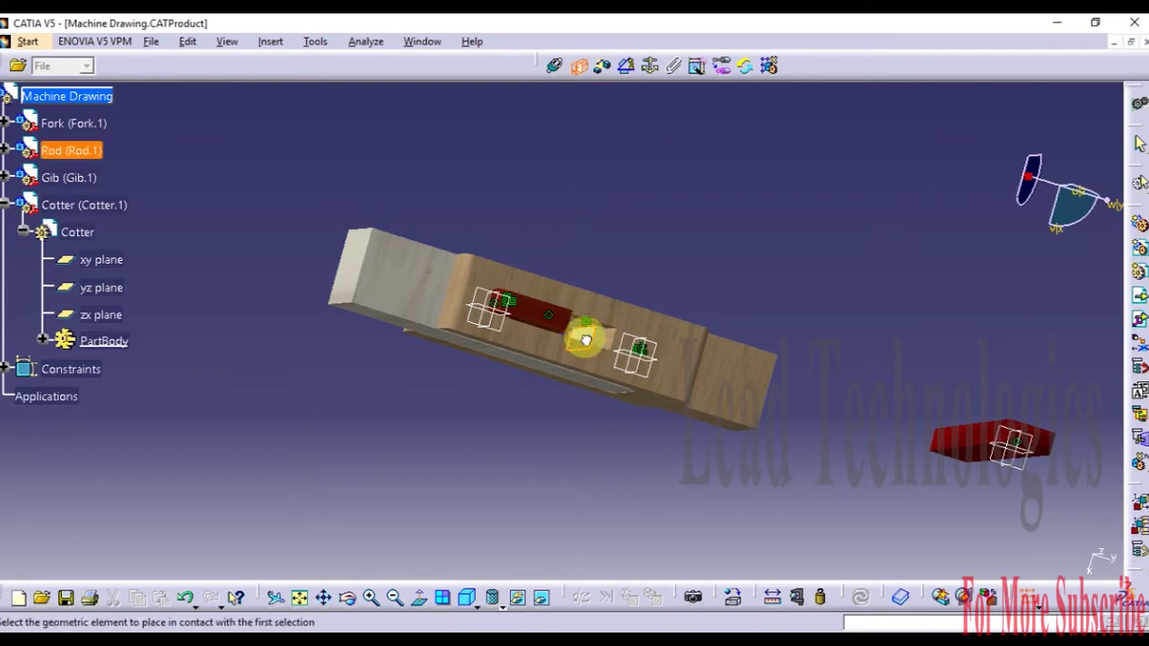
click(347, 598)
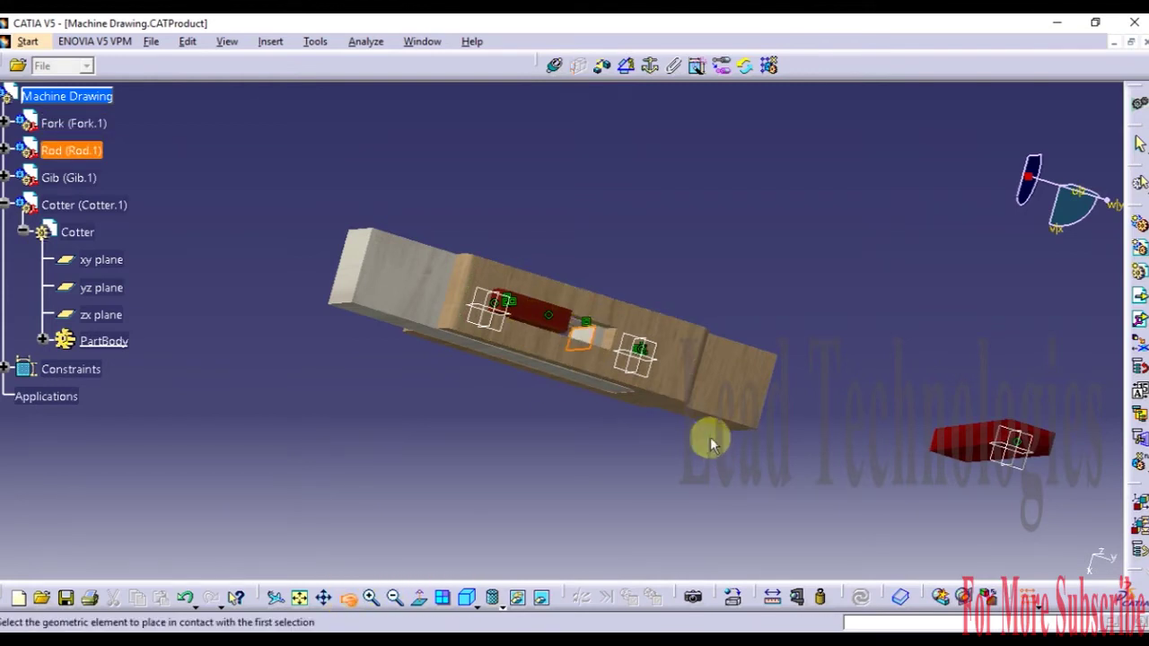
drag(706, 441, 511, 248)
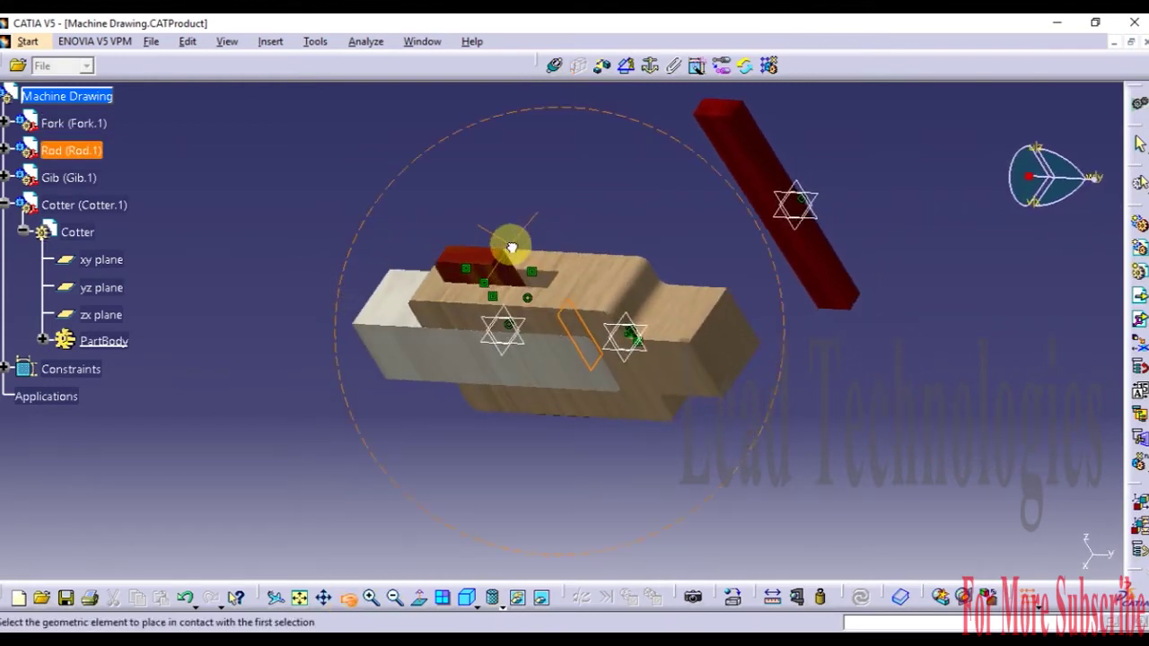
click(772, 155)
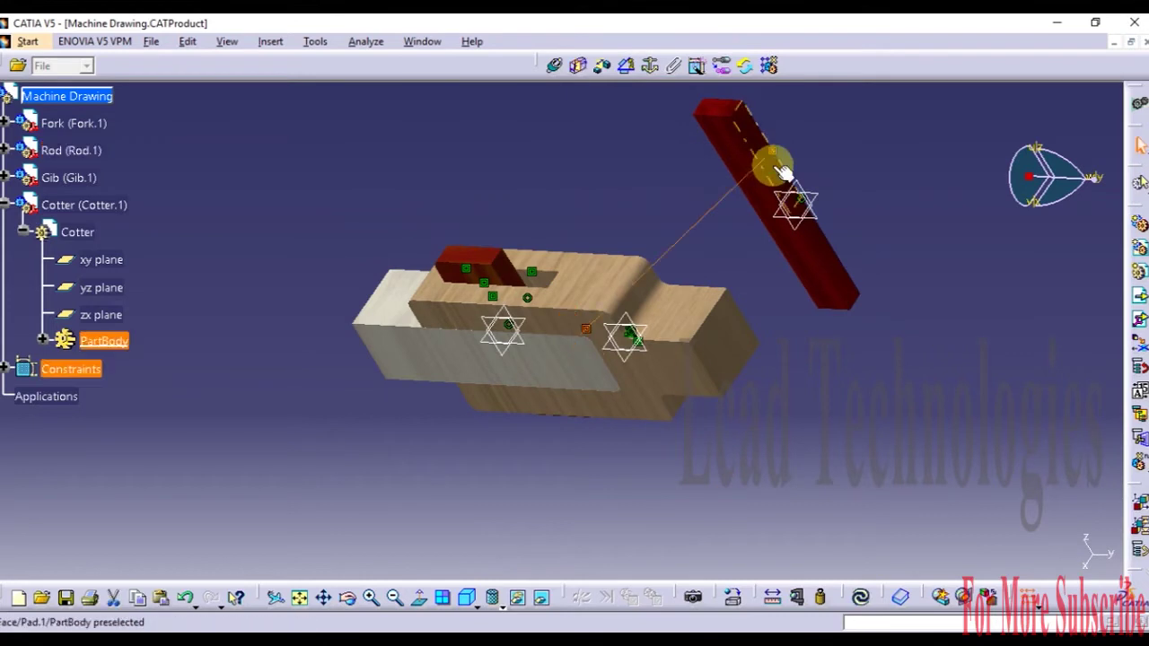
click(860, 597)
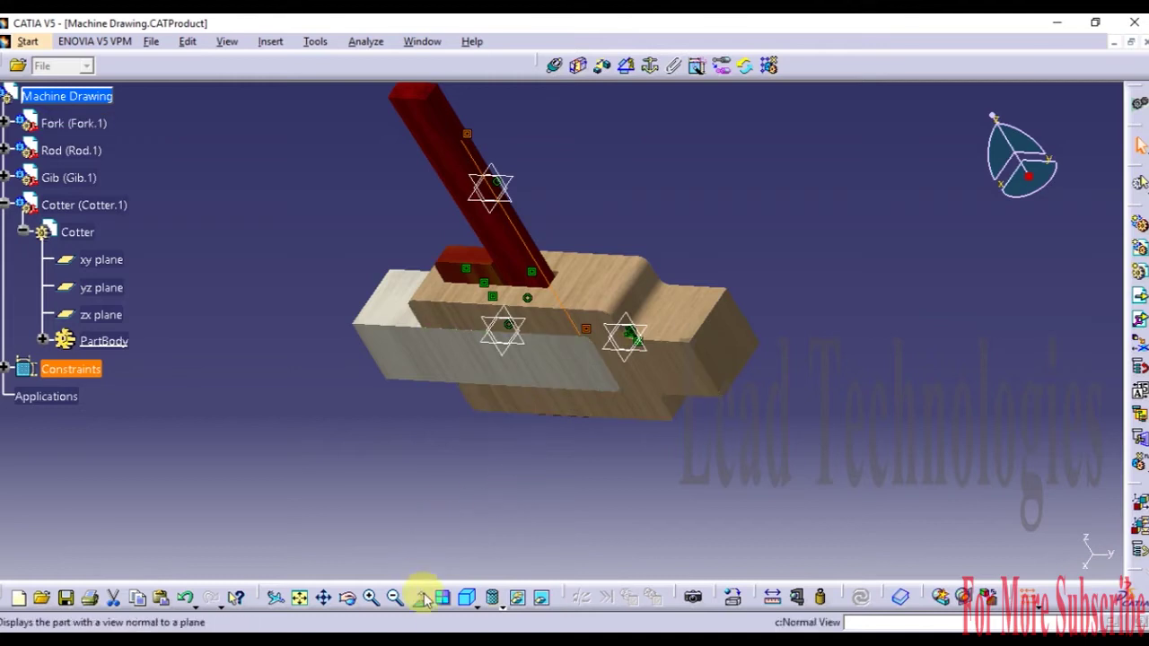
Step: Add a surface contact between the red gib's face and the fork's slot face
click(470, 600)
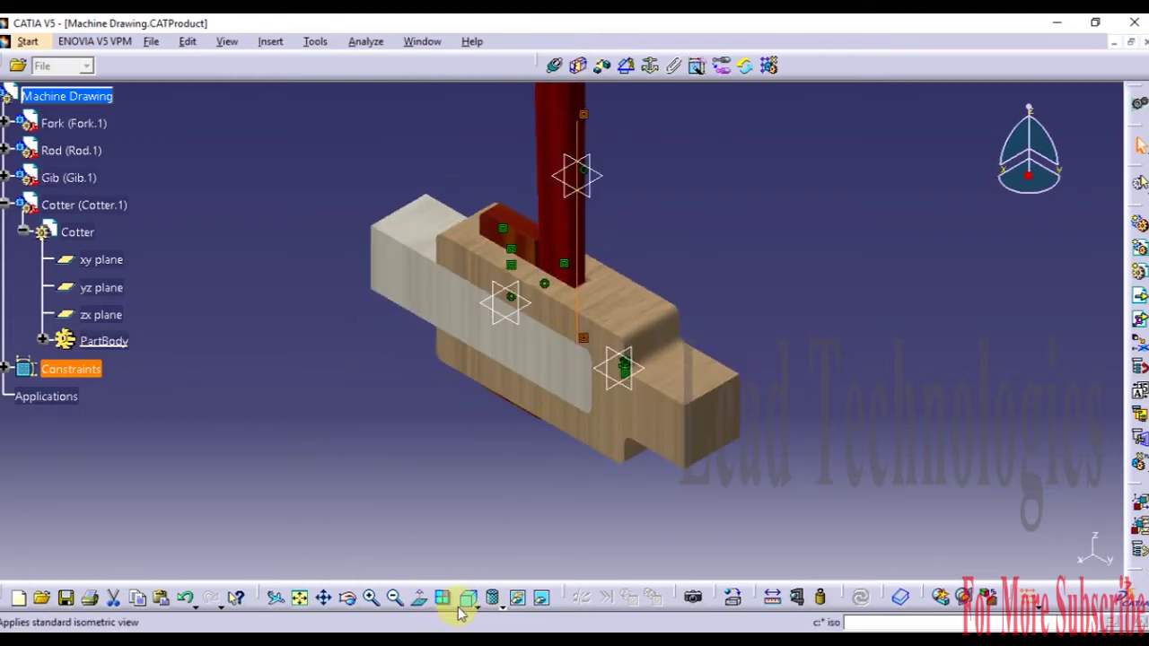
click(351, 602)
drag(359, 405, 652, 427)
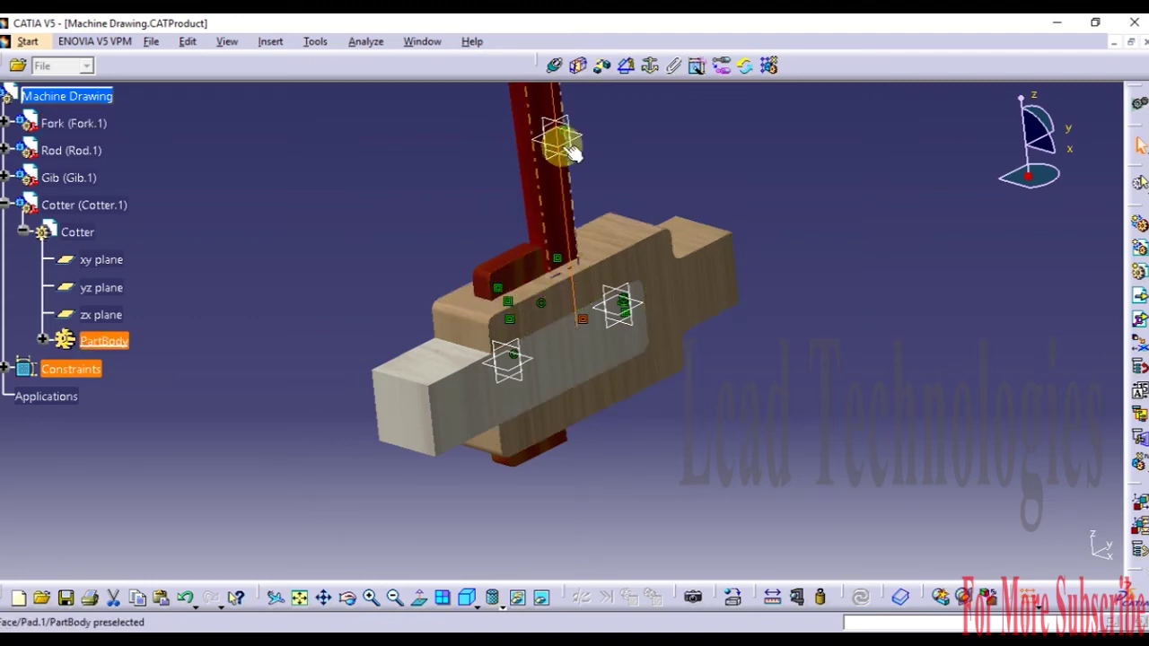
click(579, 67)
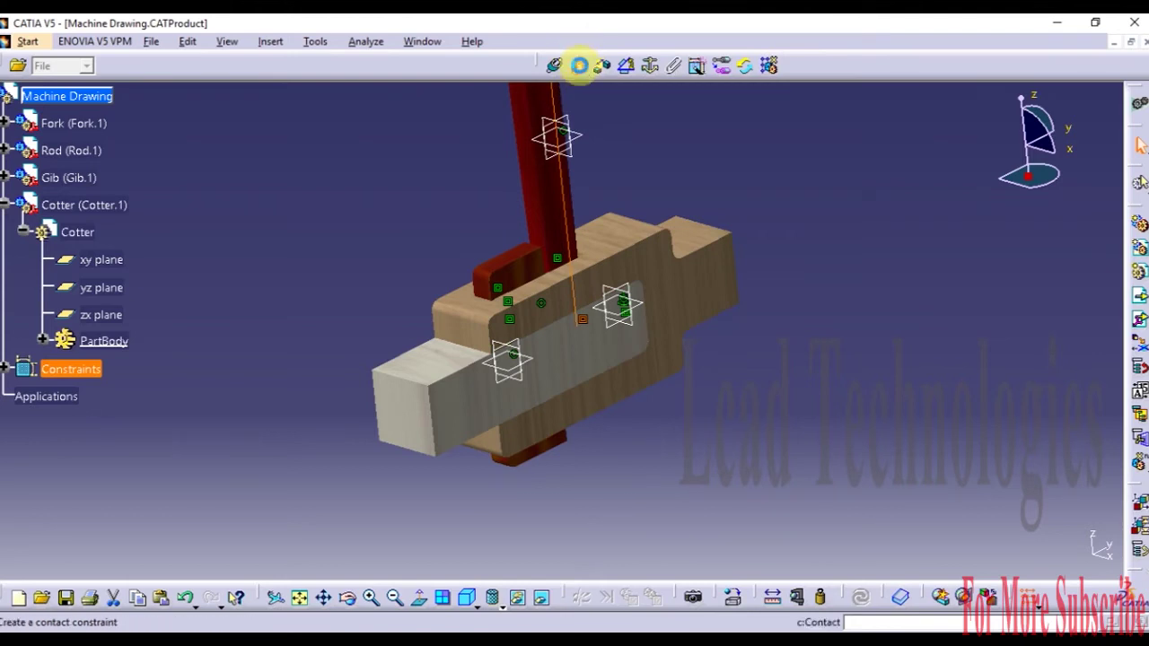
click(526, 159)
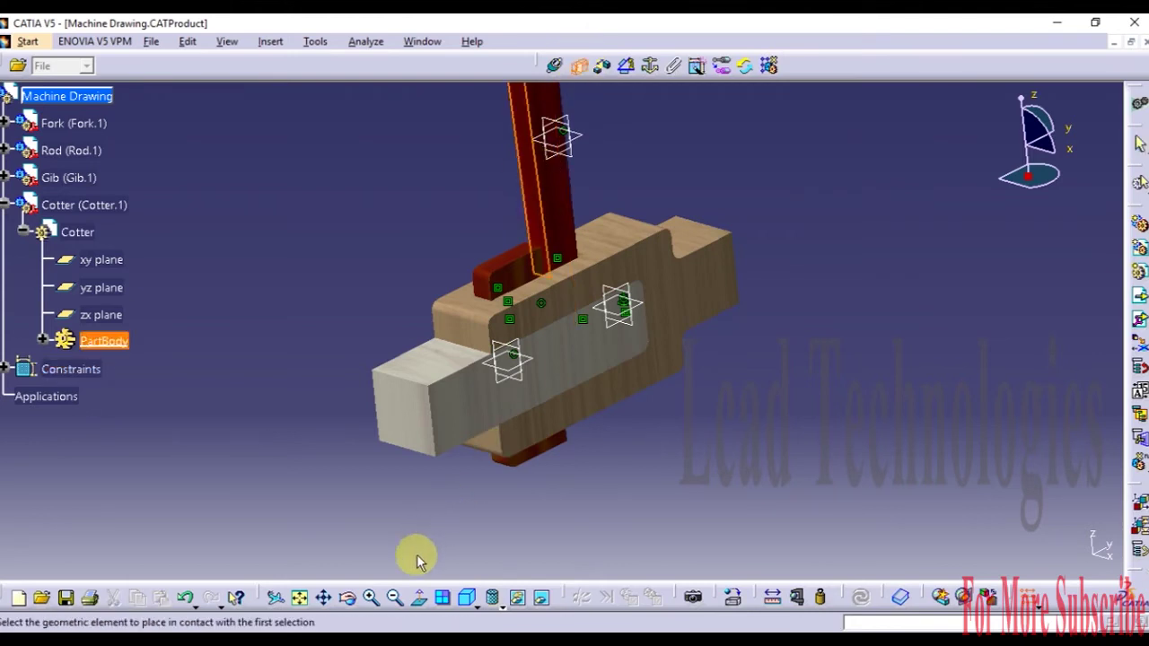
middle_drag(436, 333, 410, 416)
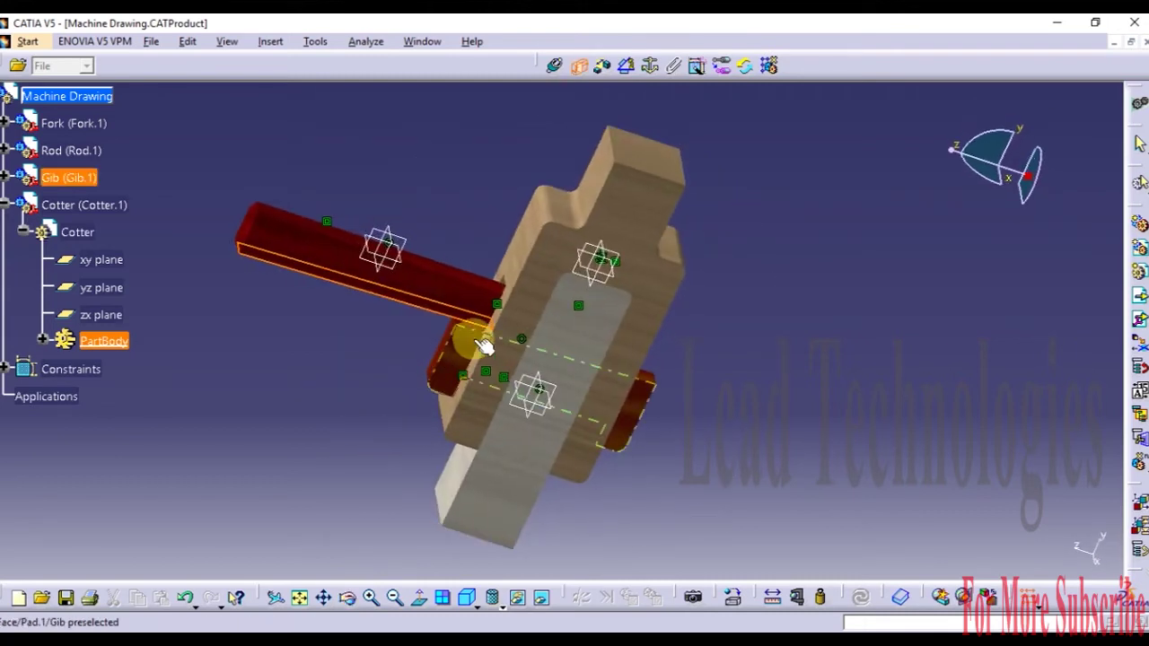
ctrl+middle_drag(477, 346, 477, 159)
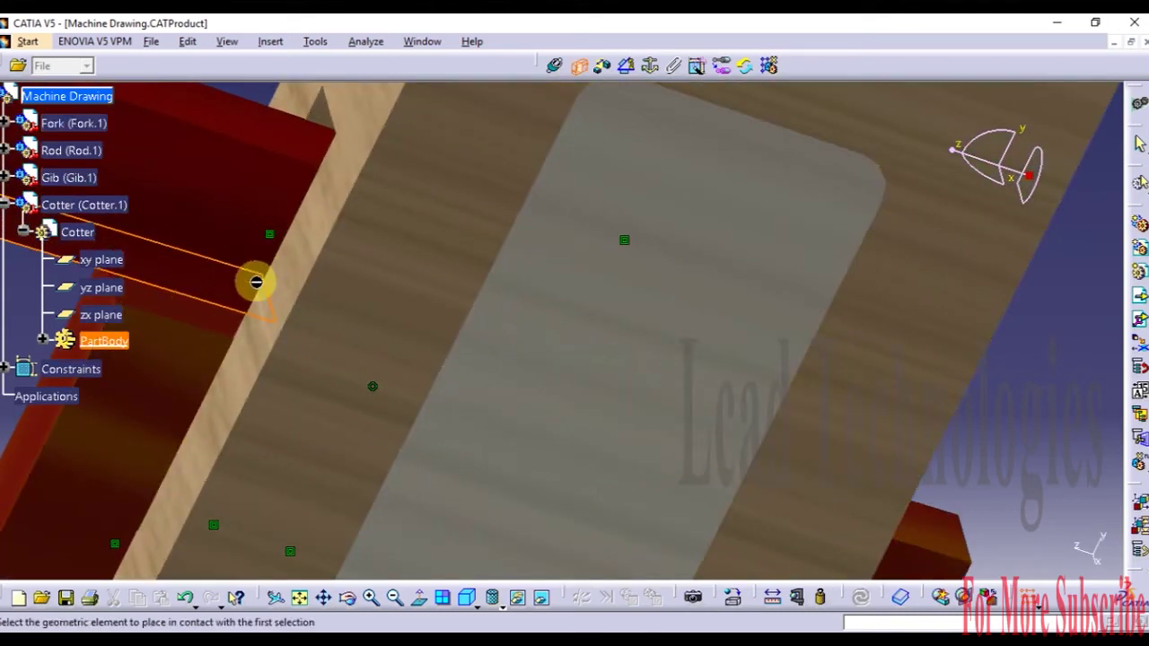
click(215, 323)
click(775, 551)
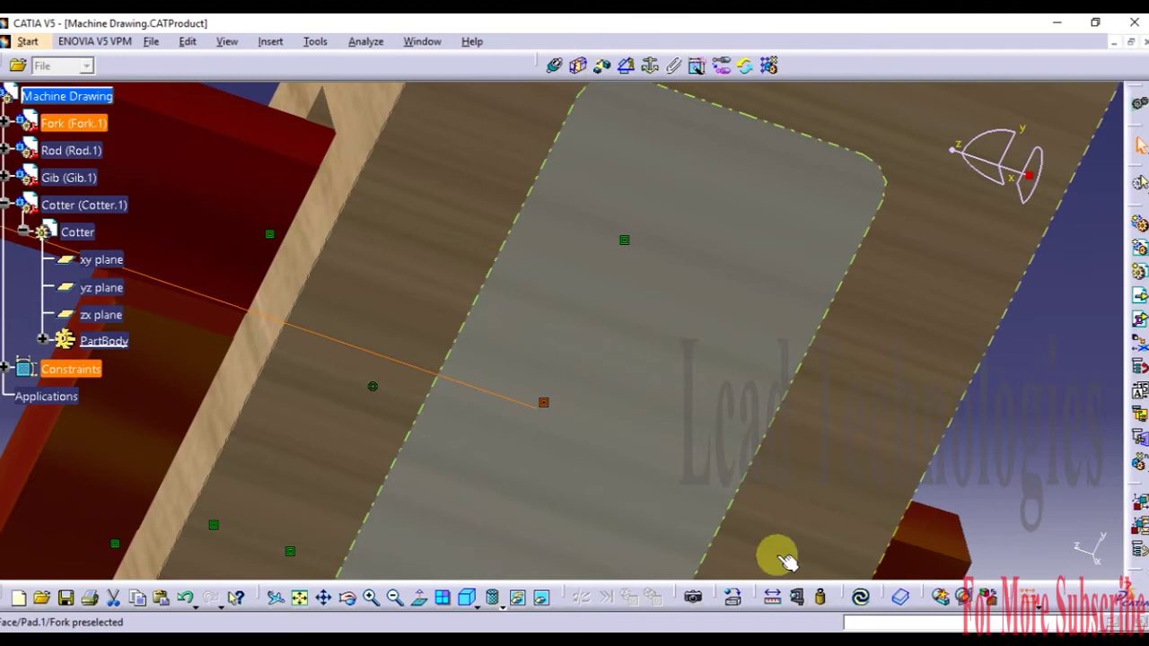
Step: Update the assembly so the gib seats in the slot, viewed isometrically
click(860, 594)
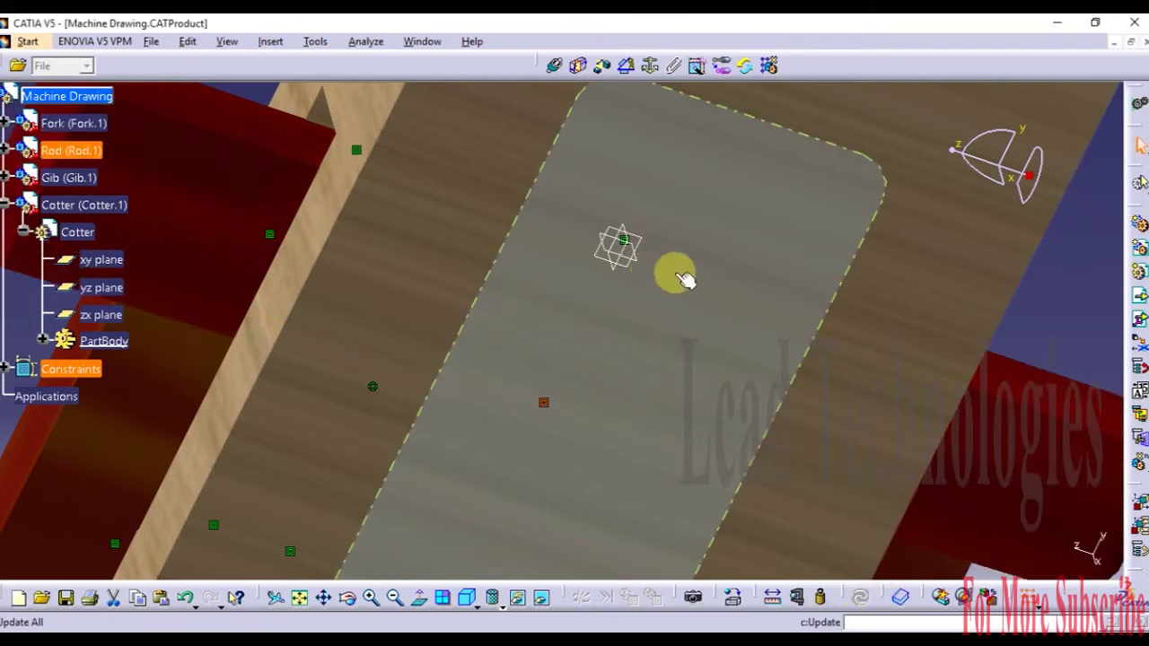
middle_drag(675, 279, 708, 380)
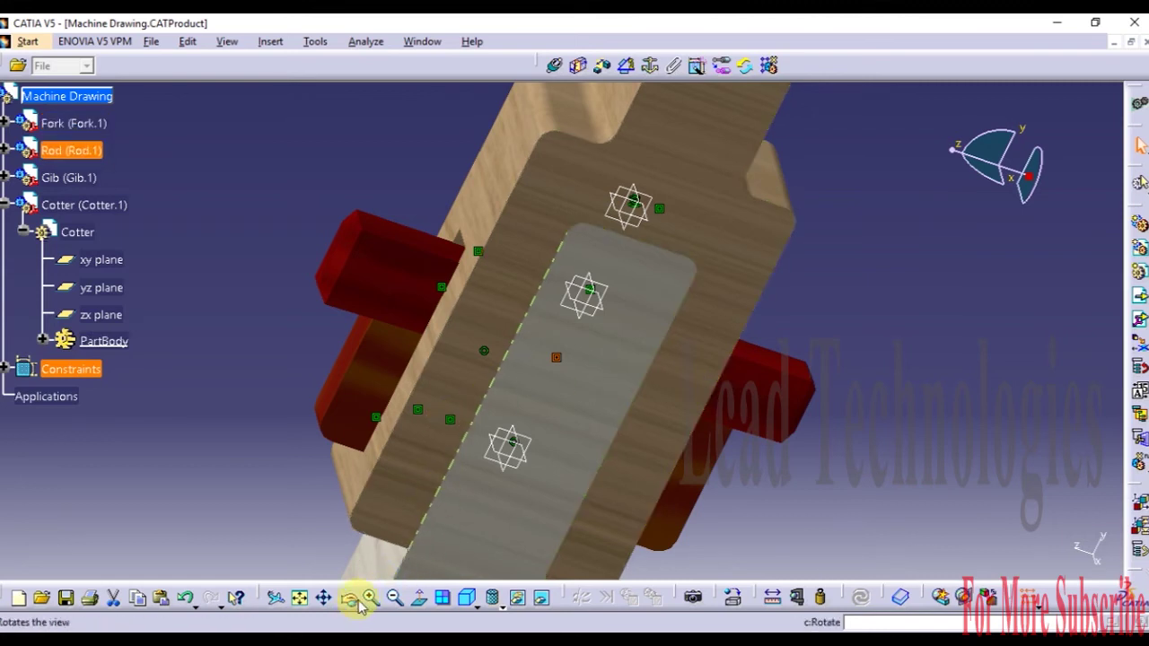
click(469, 602)
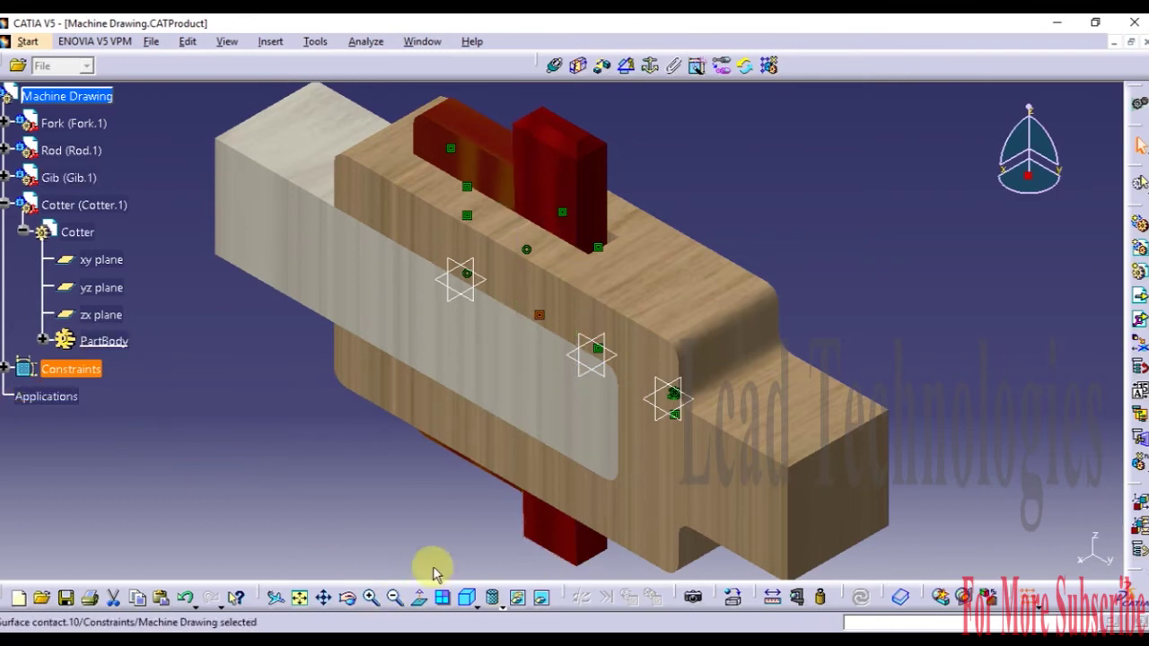
Step: Check the joint from the front, toggling plain shading and materials, then return to isometric
click(480, 603)
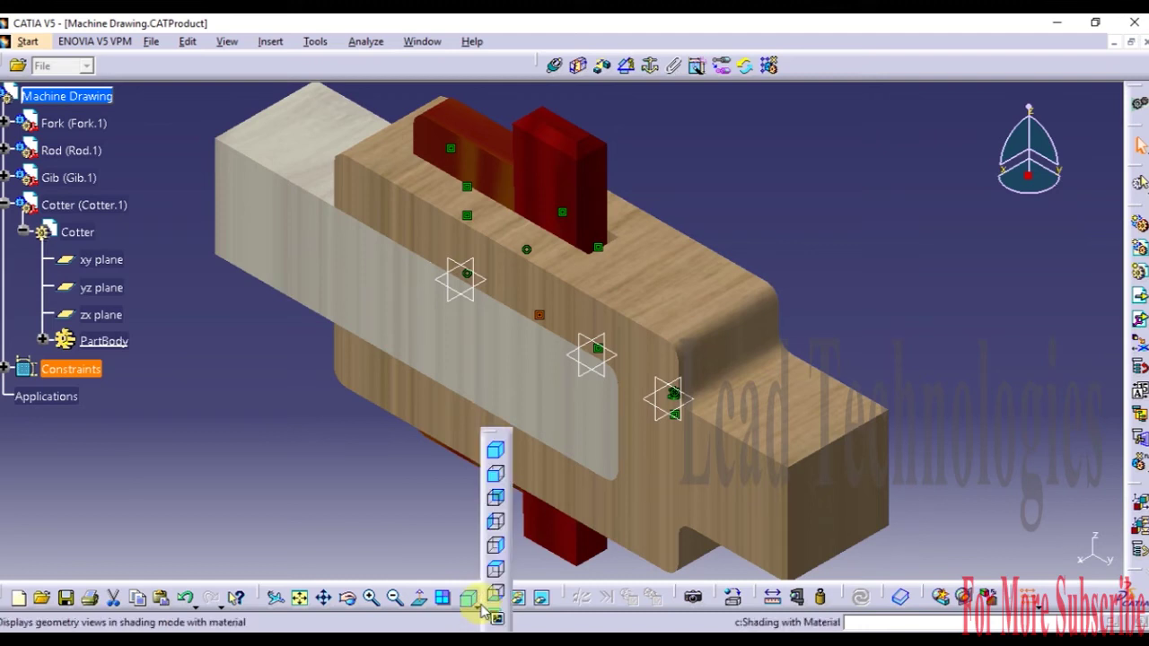
click(494, 480)
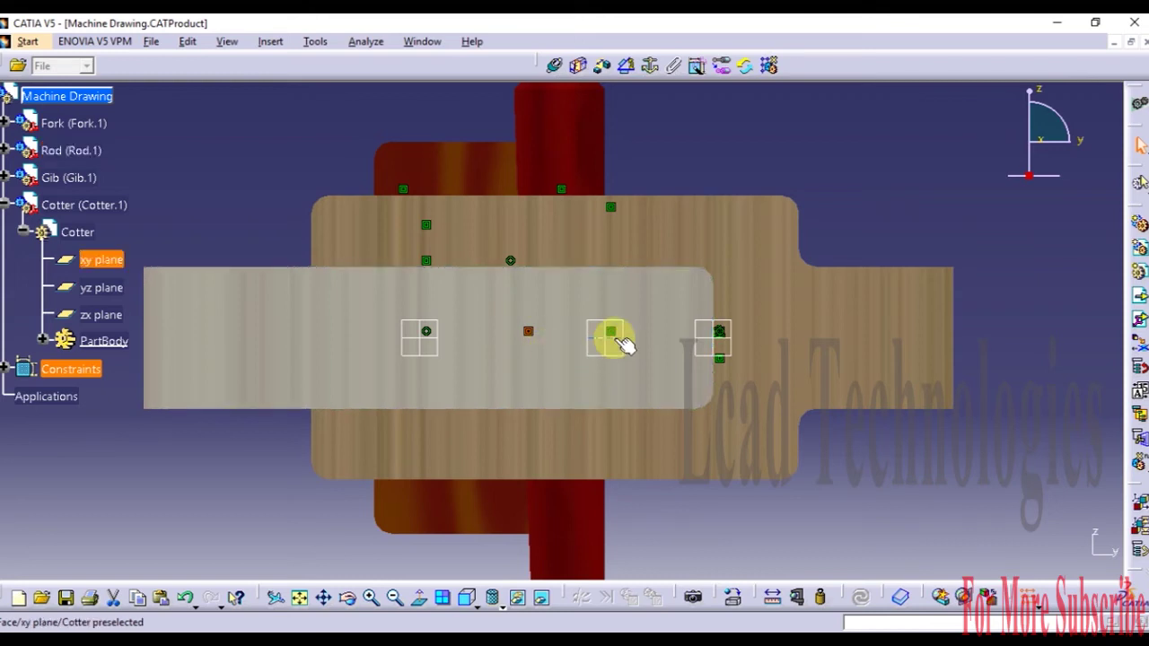
click(711, 346)
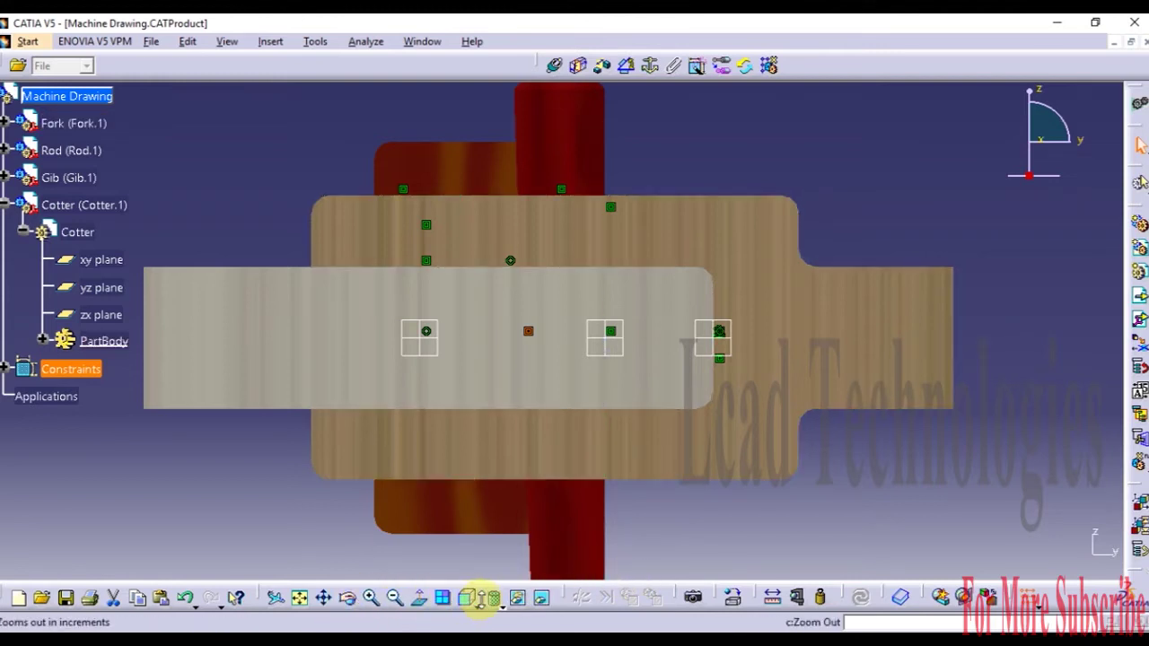
click(499, 606)
click(499, 475)
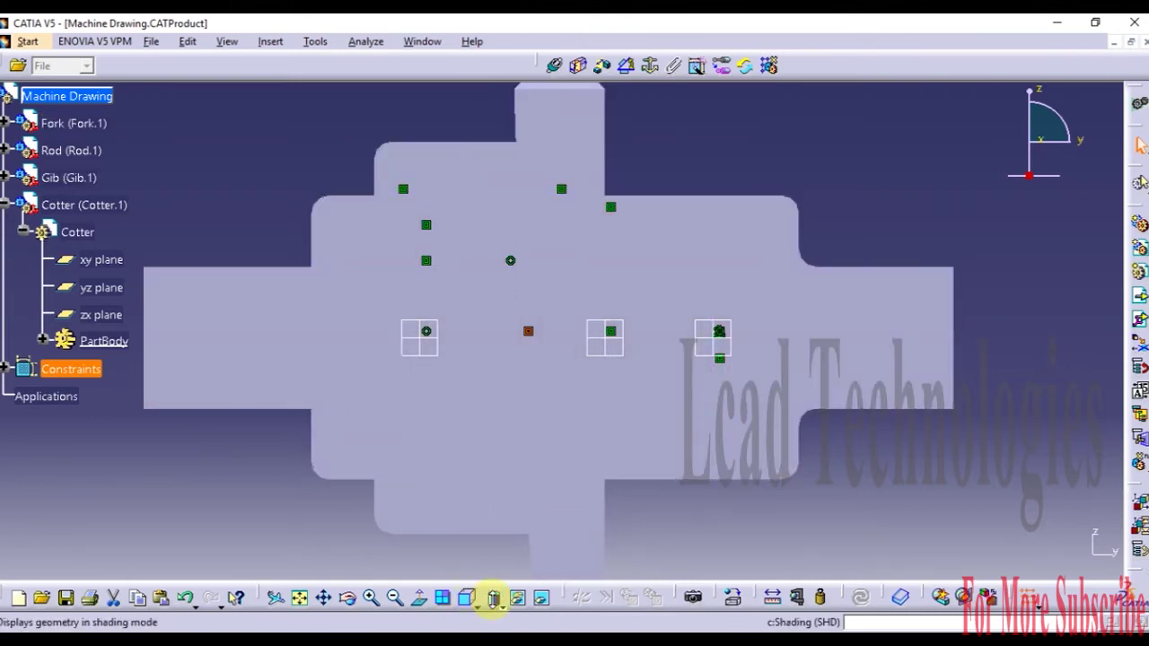
click(494, 599)
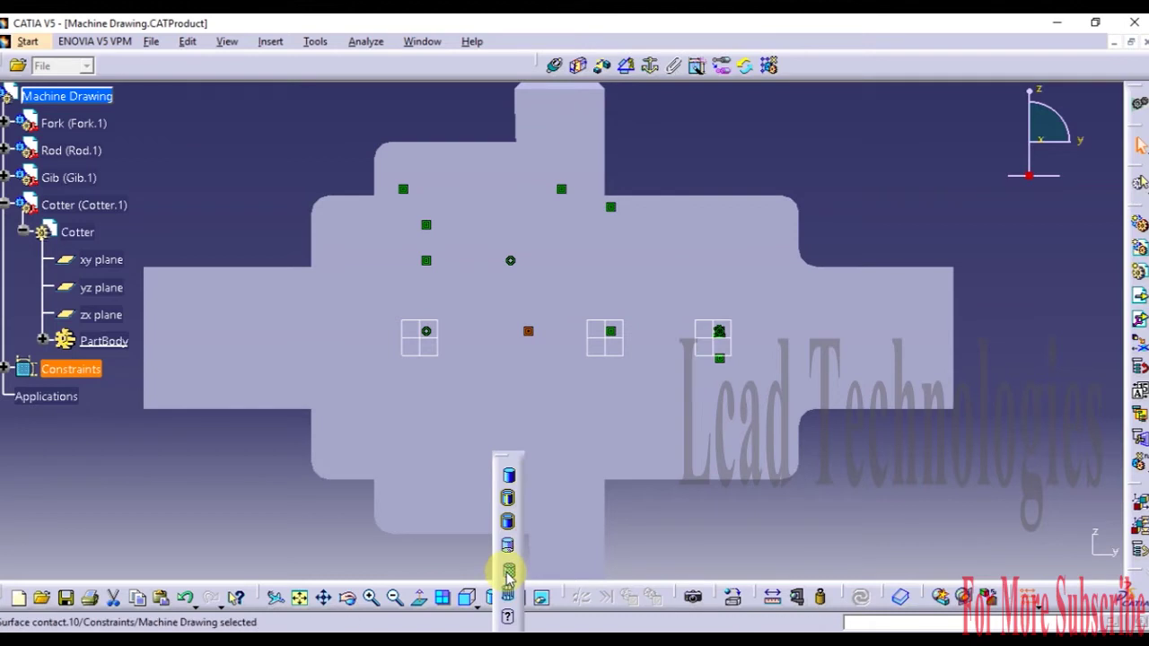
click(509, 573)
click(492, 597)
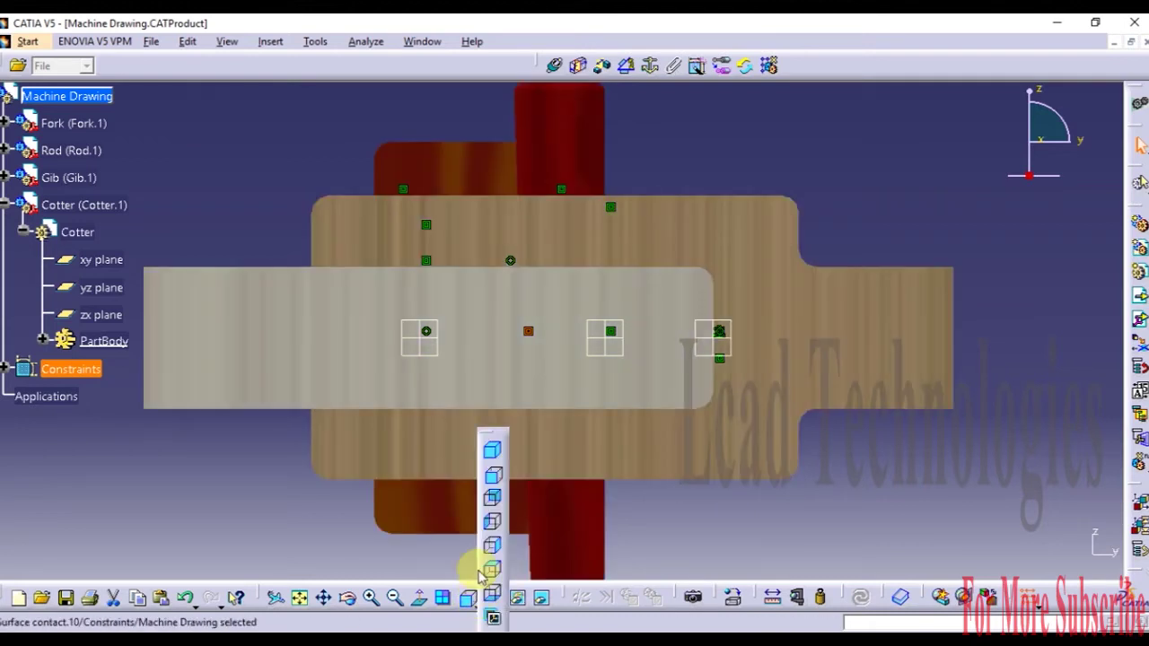
click(493, 453)
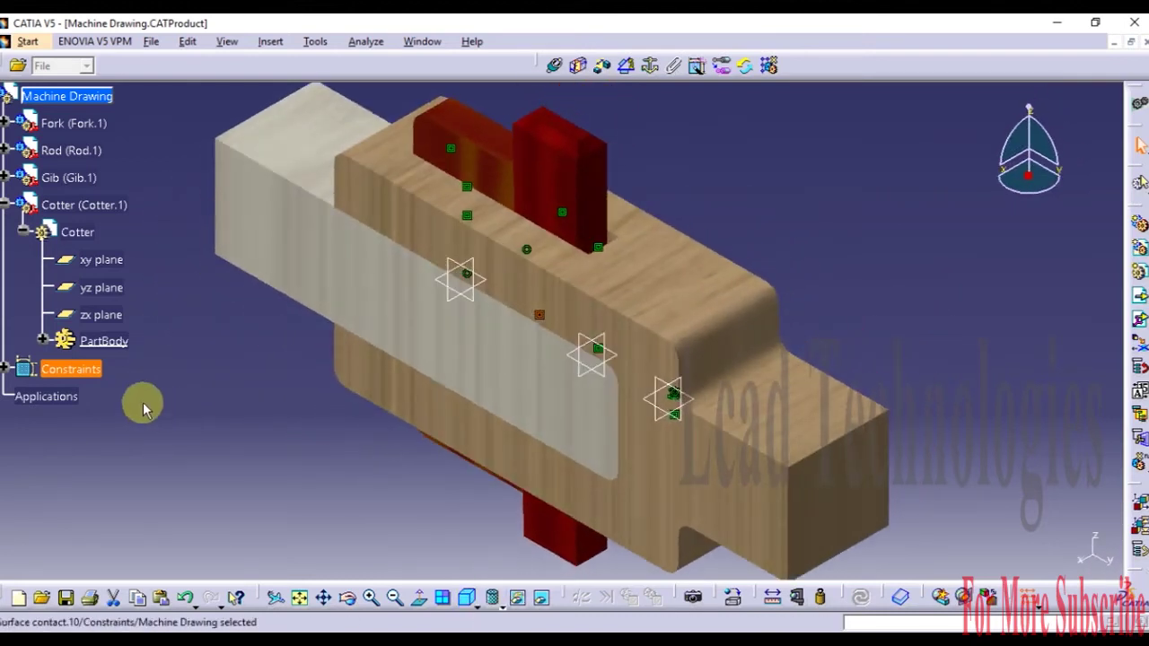
Step: Restore the dimmed model, collapse the Cotter branch and hide all constraint symbols
click(25, 231)
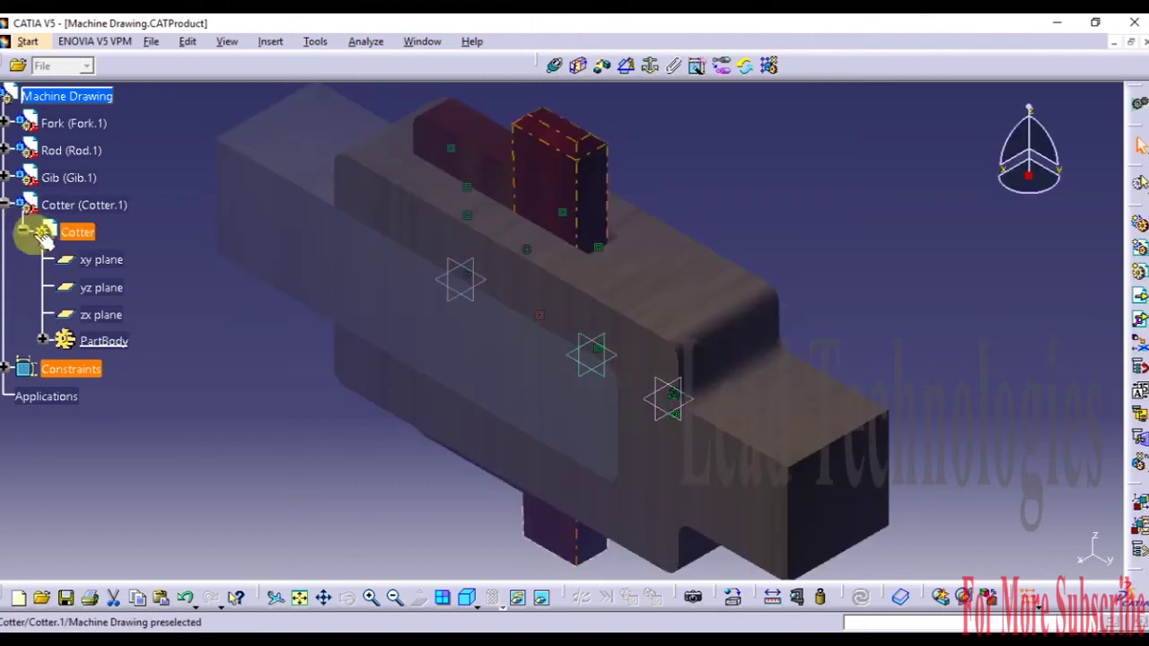
click(25, 232)
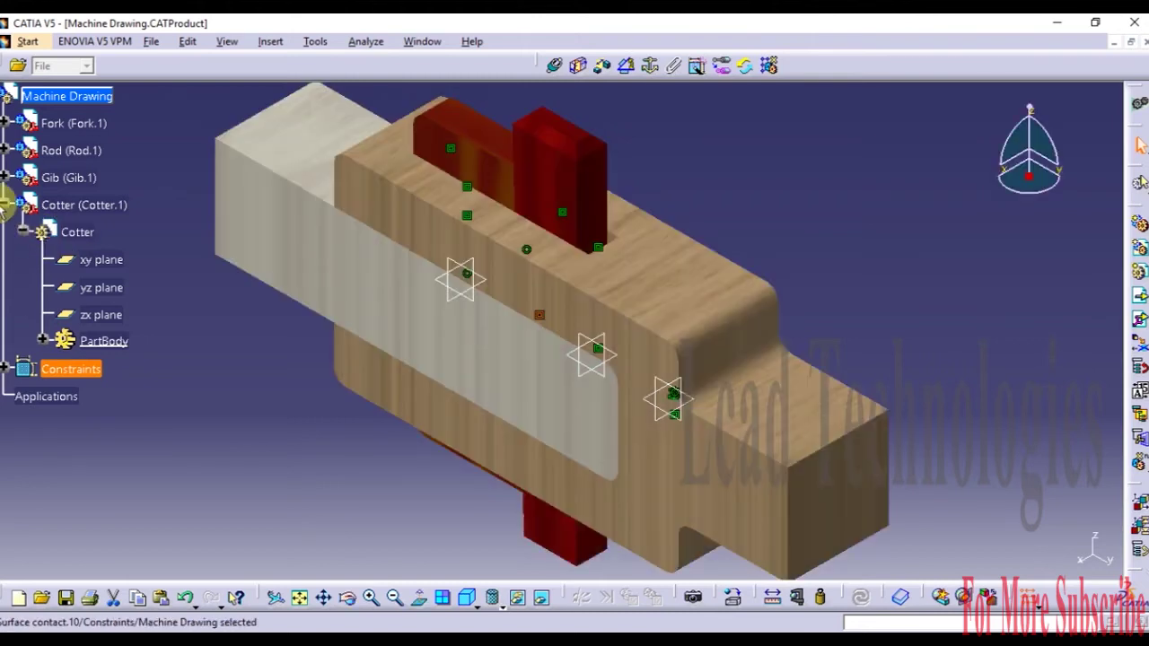
click(6, 204)
right_click(72, 235)
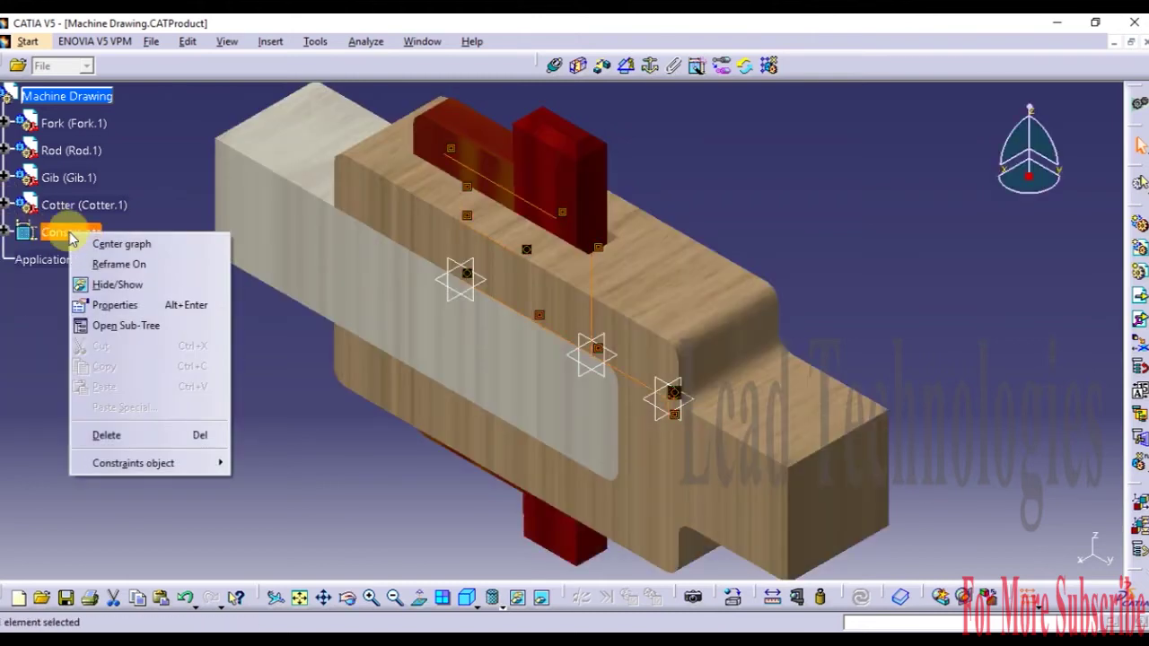
click(169, 288)
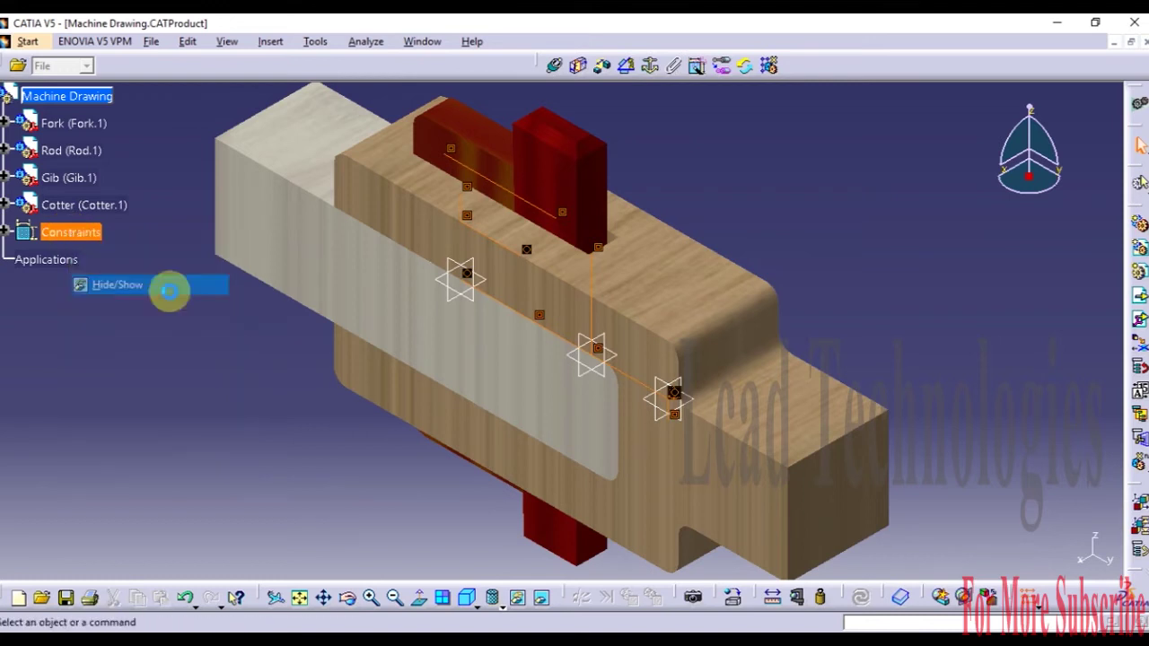
Step: Zoom out and render a photo-realistic image of the assembly in Photo Studio
middle_drag(245, 366, 269, 422)
click(249, 367)
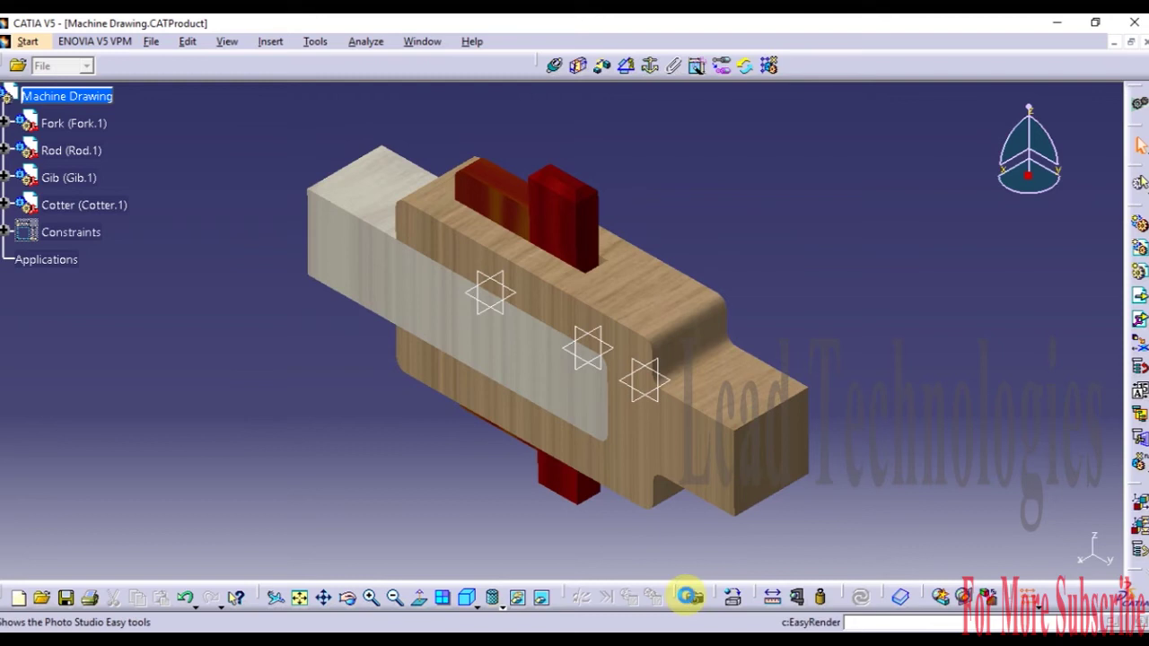
click(690, 596)
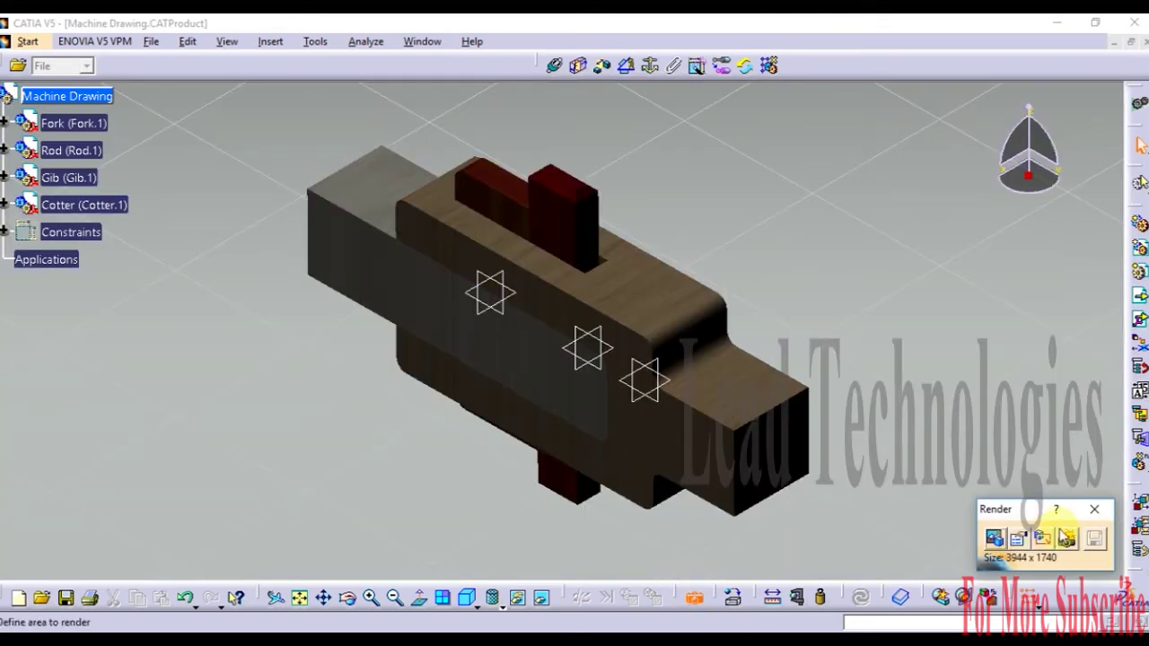
click(1065, 538)
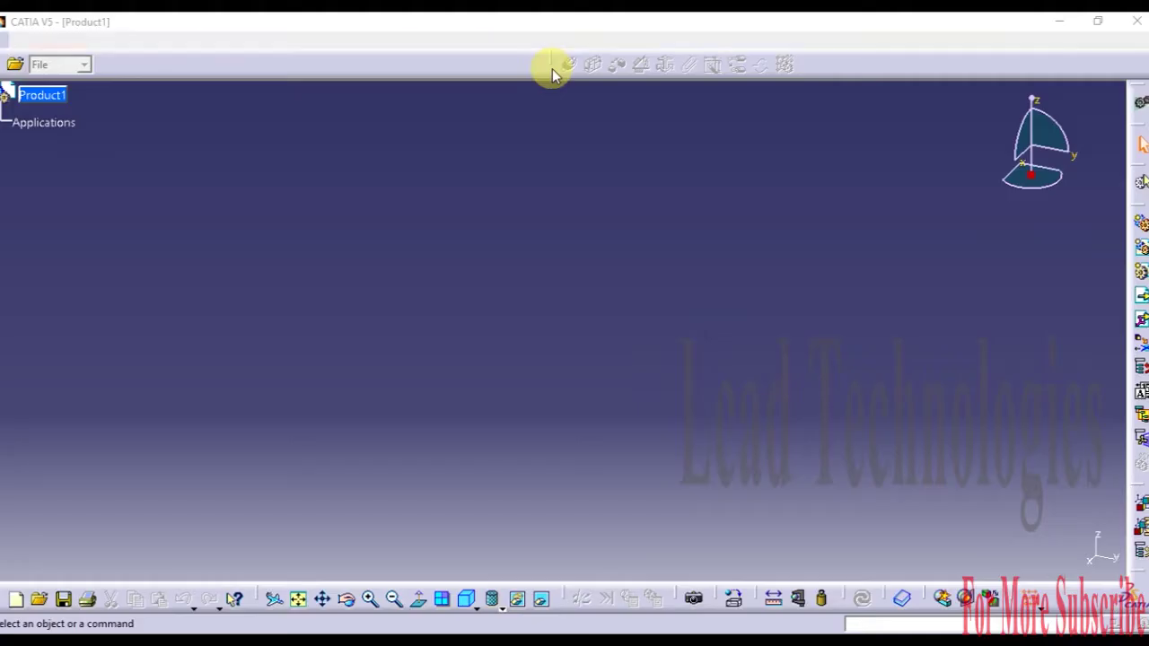
Step: Pull the Constraints toolbar off the top row so it floats in Product1
drag(544, 69, 528, 185)
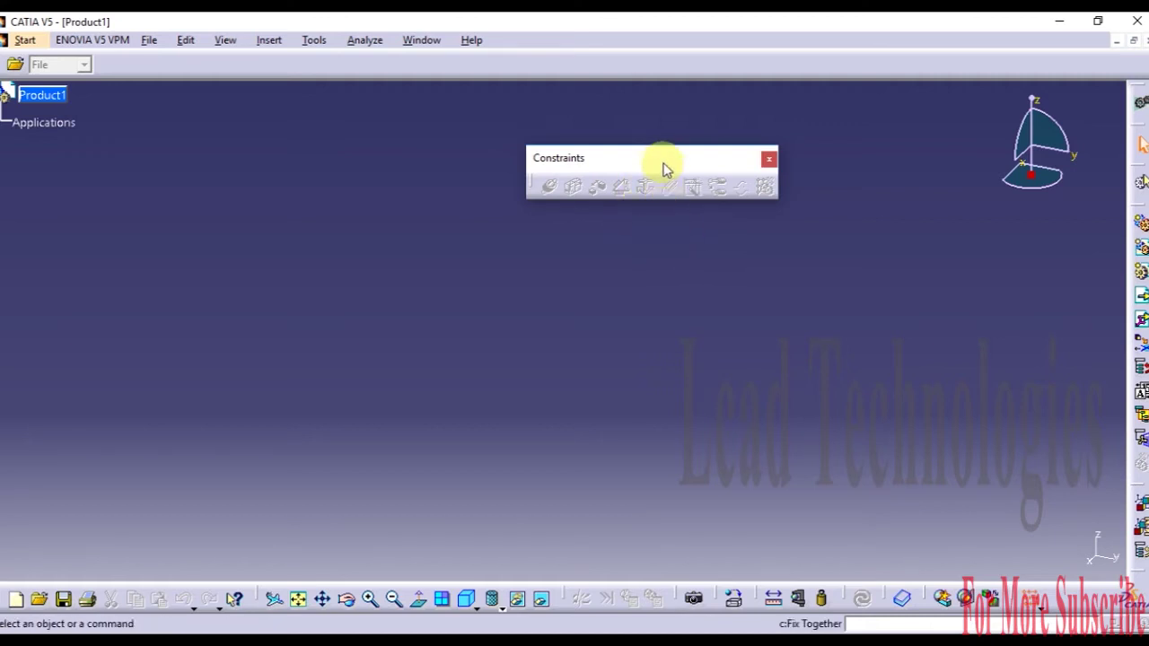
Step: Re-dock the Constraints toolbar and insert the existing Fork part into Product1
drag(666, 169, 650, 66)
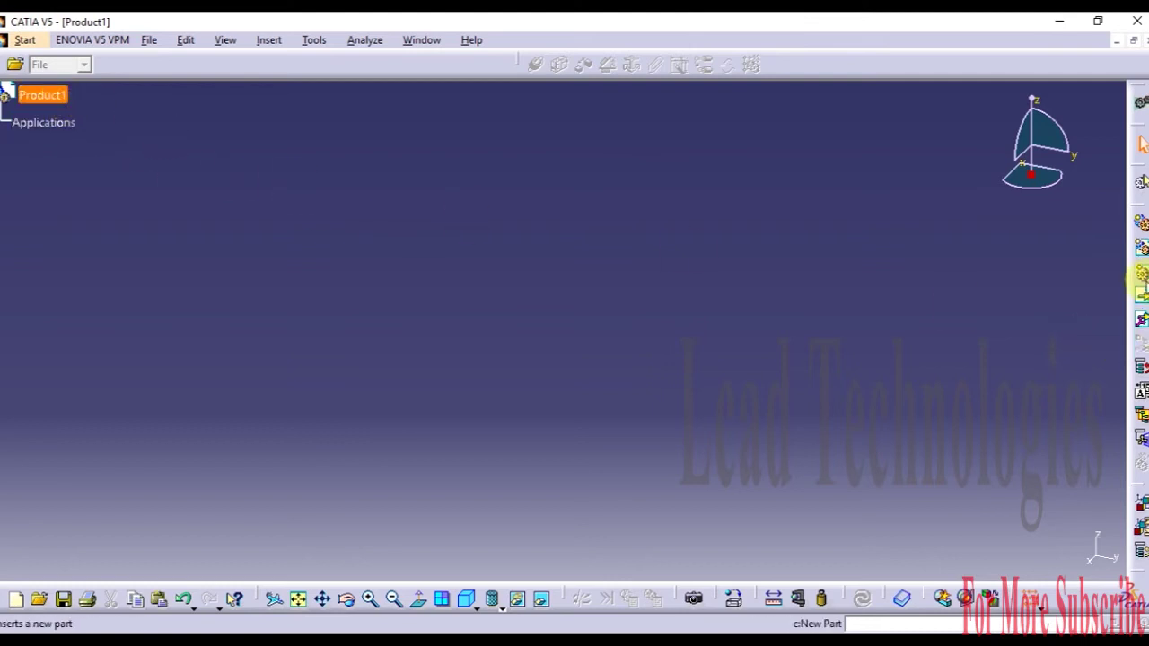
click(1140, 297)
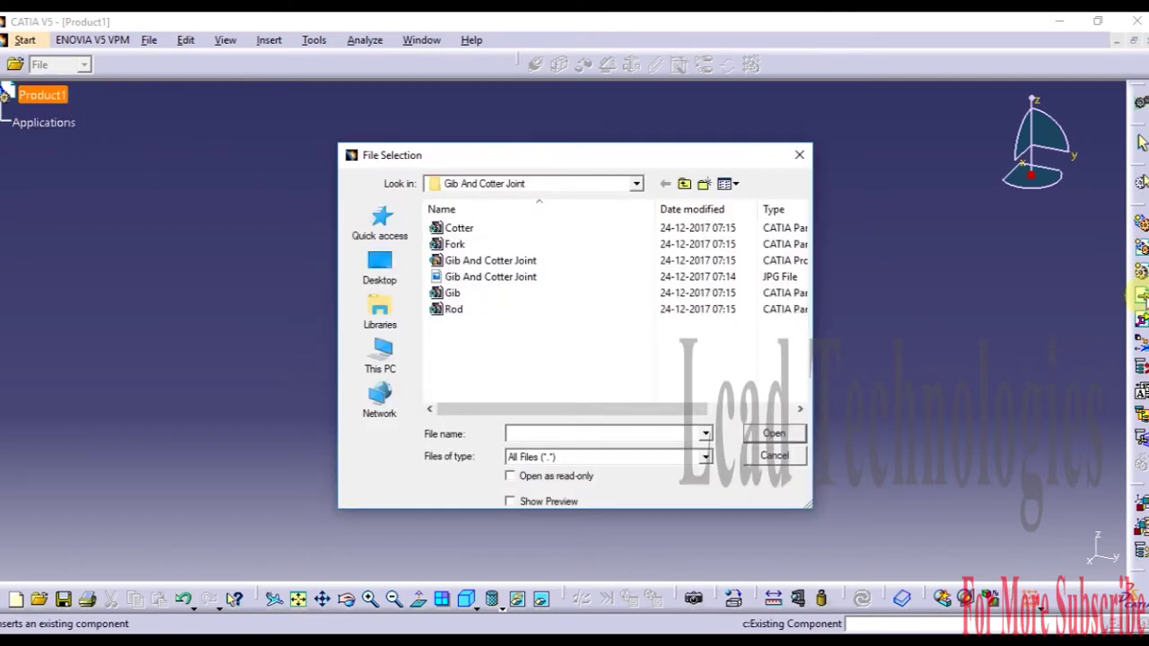
click(454, 244)
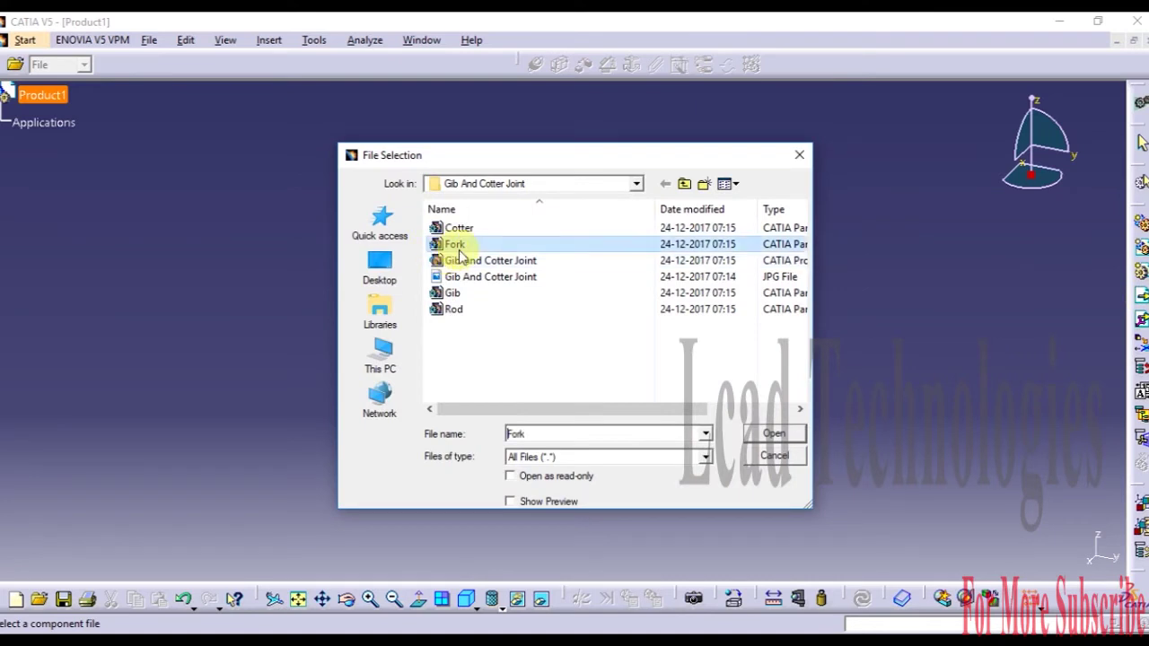
click(759, 434)
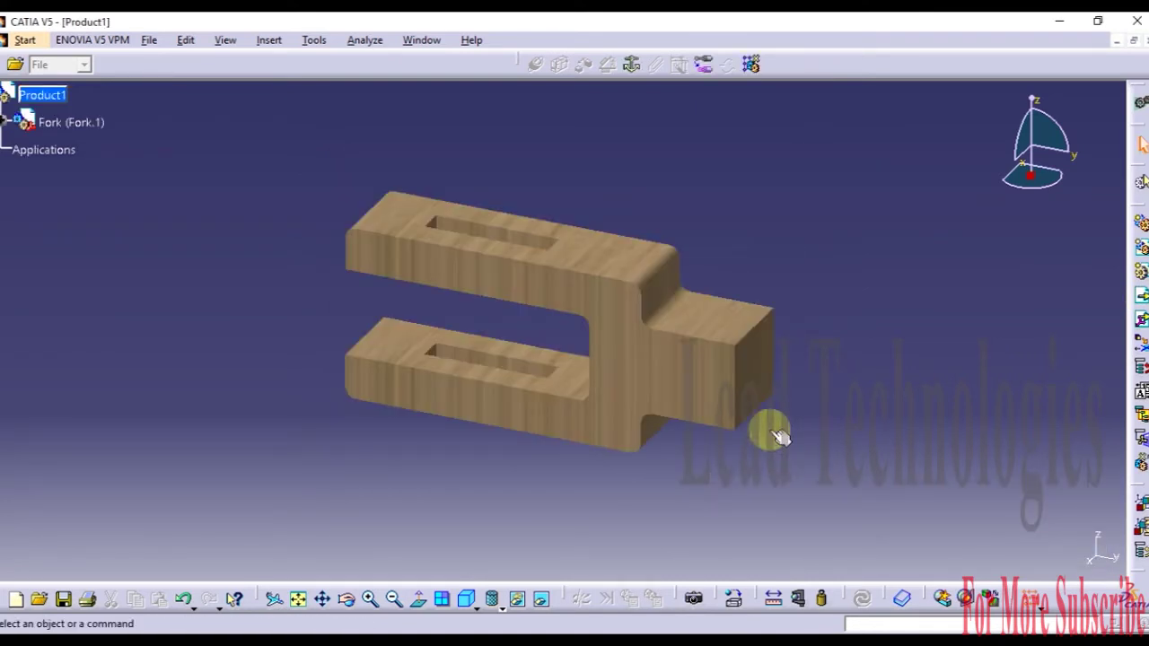
middle_drag(739, 249, 882, 285)
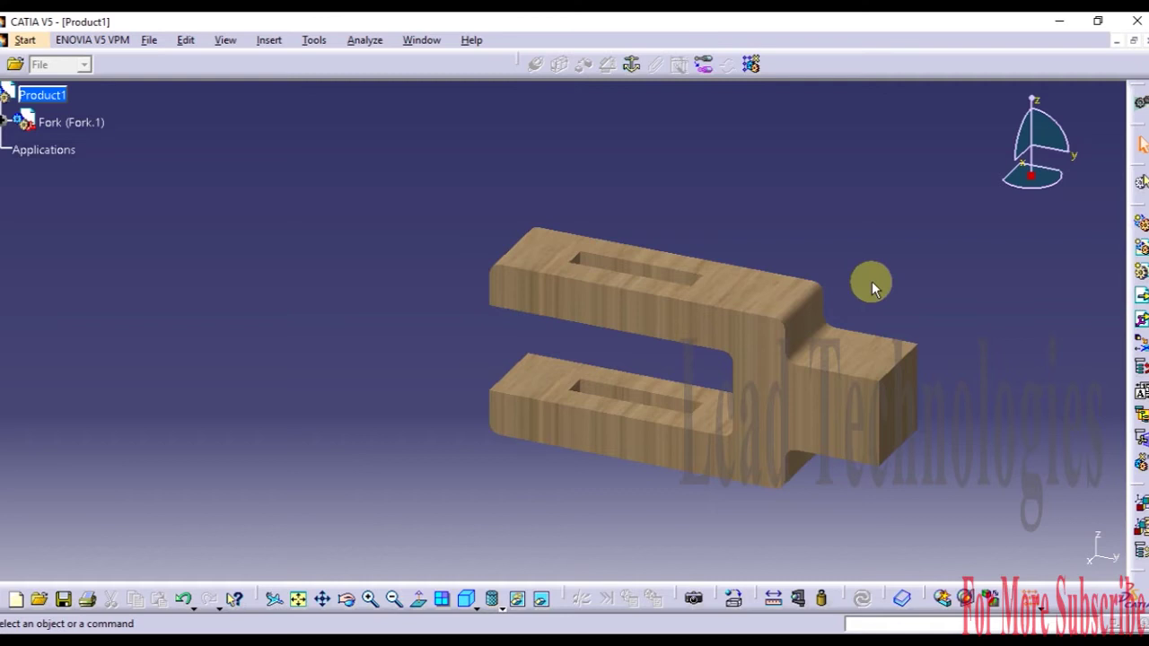
middle_drag(872, 281, 829, 301)
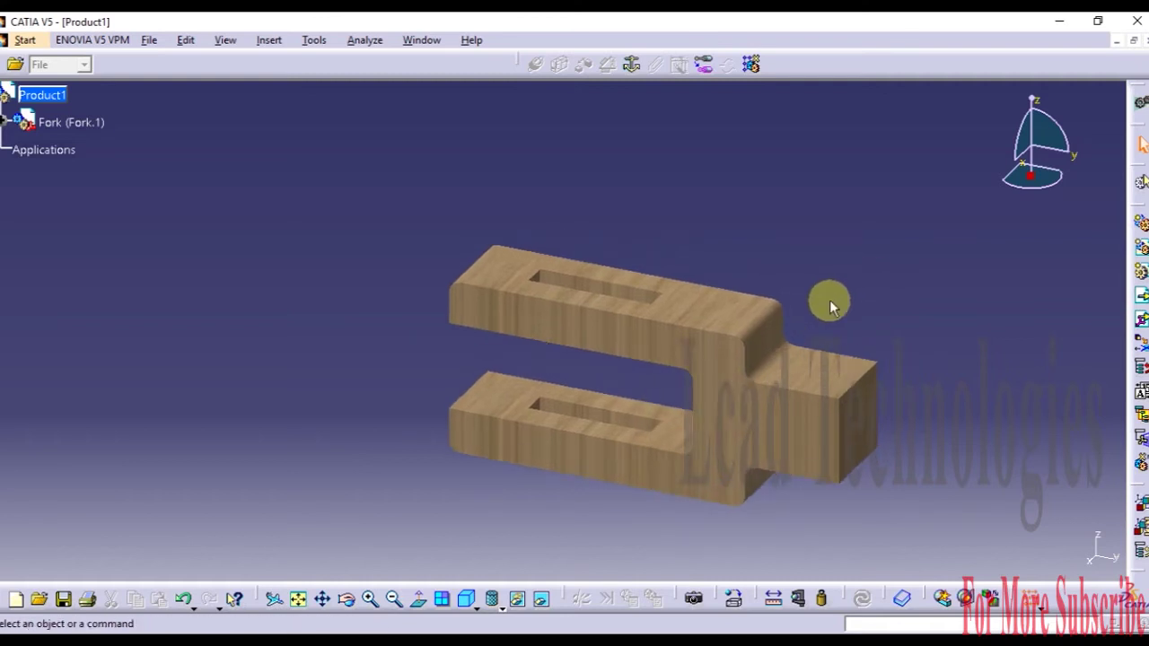
middle_drag(830, 300, 822, 296)
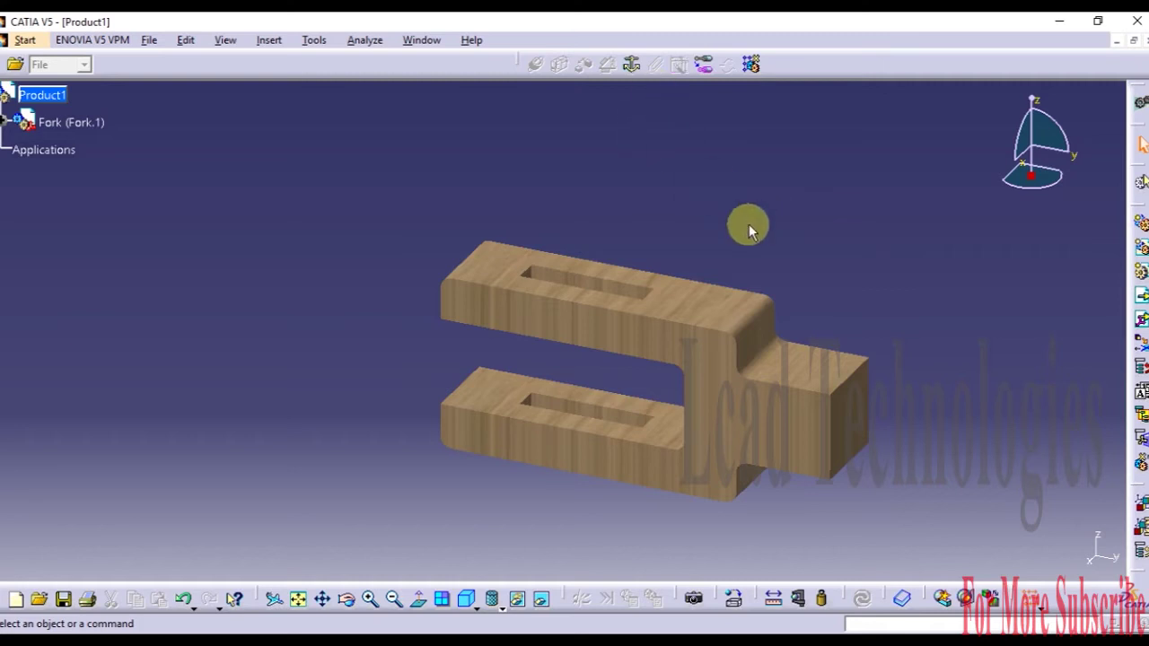
middle_drag(749, 231, 711, 194)
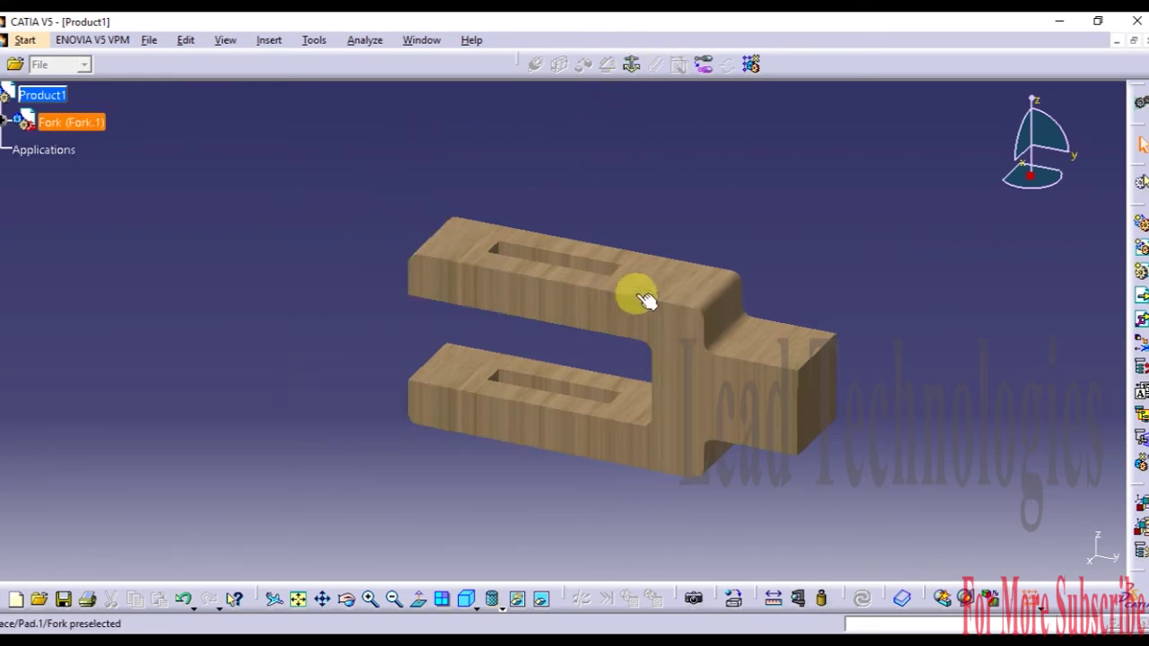
drag(1031, 176, 572, 349)
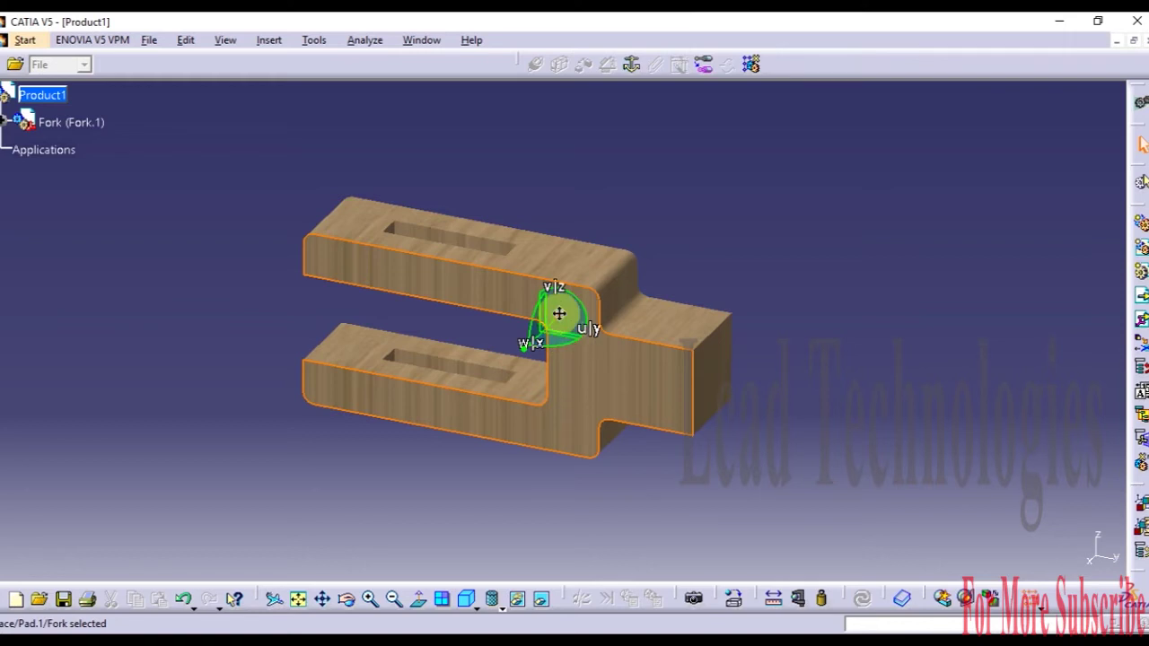
drag(559, 316, 894, 293)
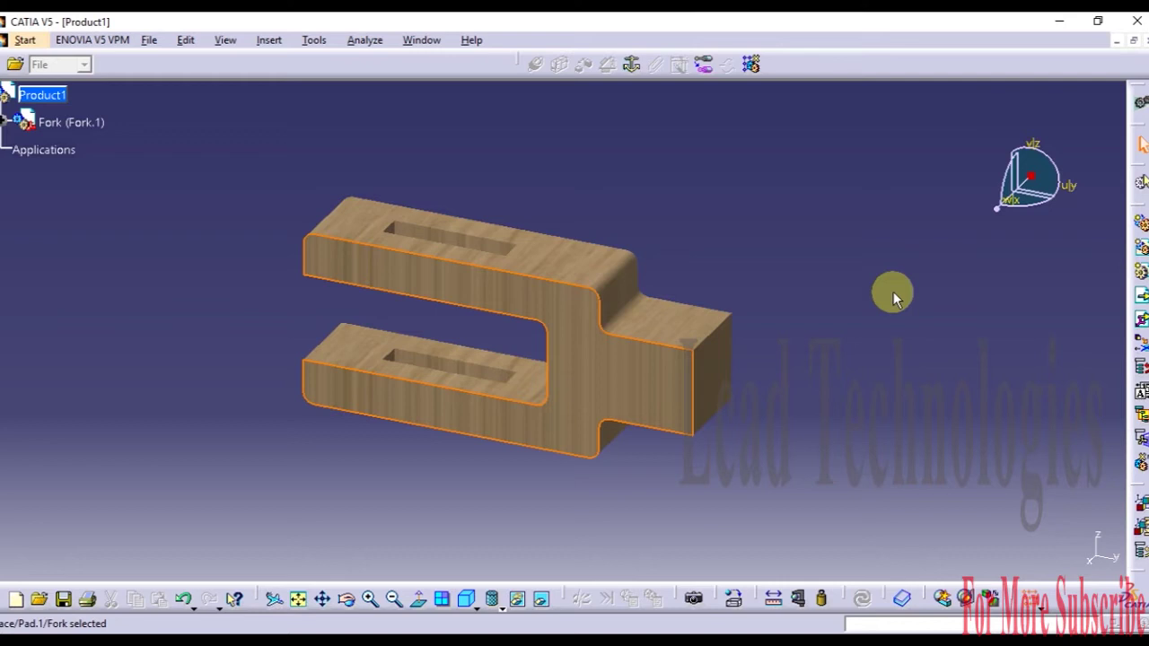
click(892, 292)
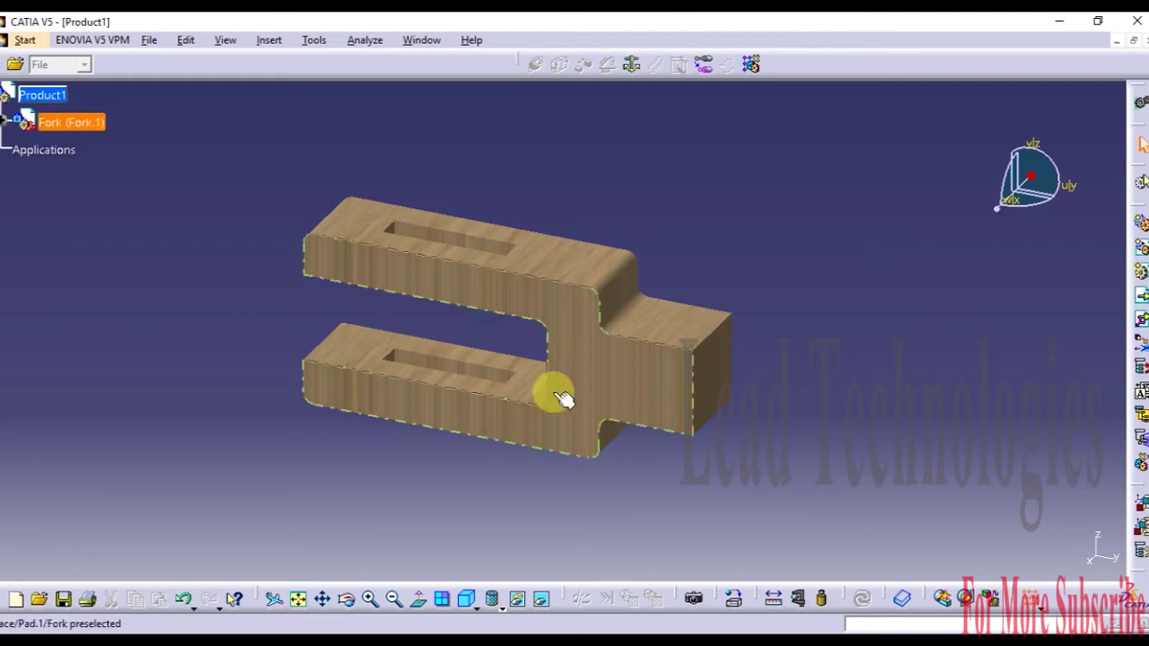
middle_drag(557, 390, 782, 359)
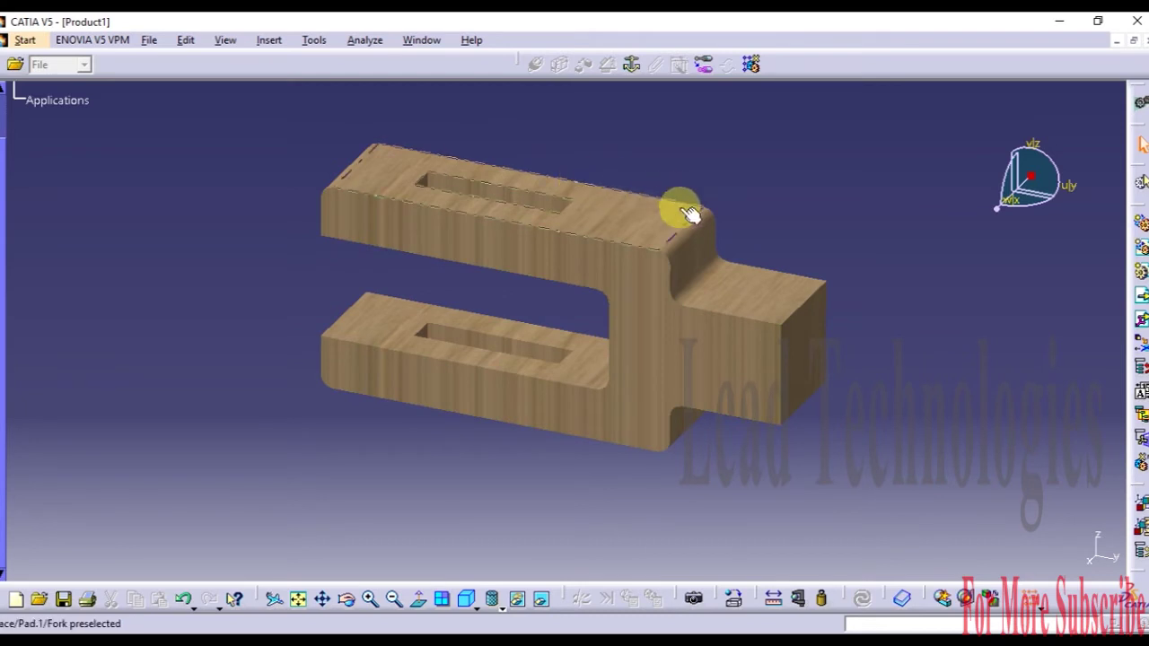
Step: Fix the Fork in place, then test it by dragging with the compass and updating
click(631, 64)
click(645, 289)
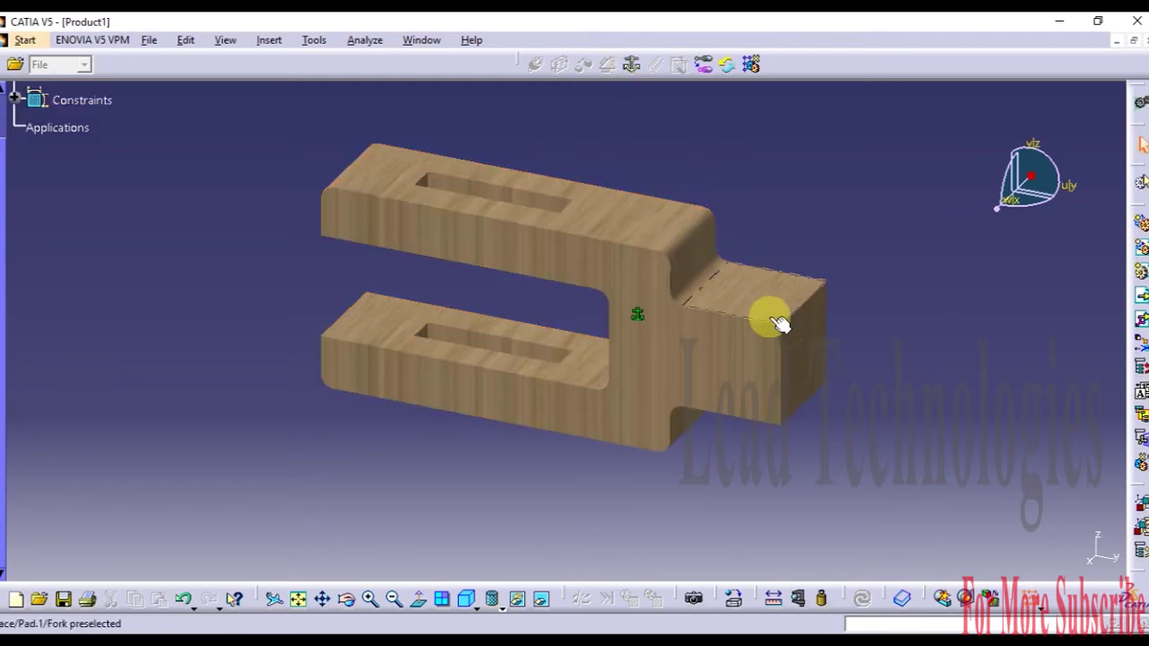
drag(1030, 173, 957, 218)
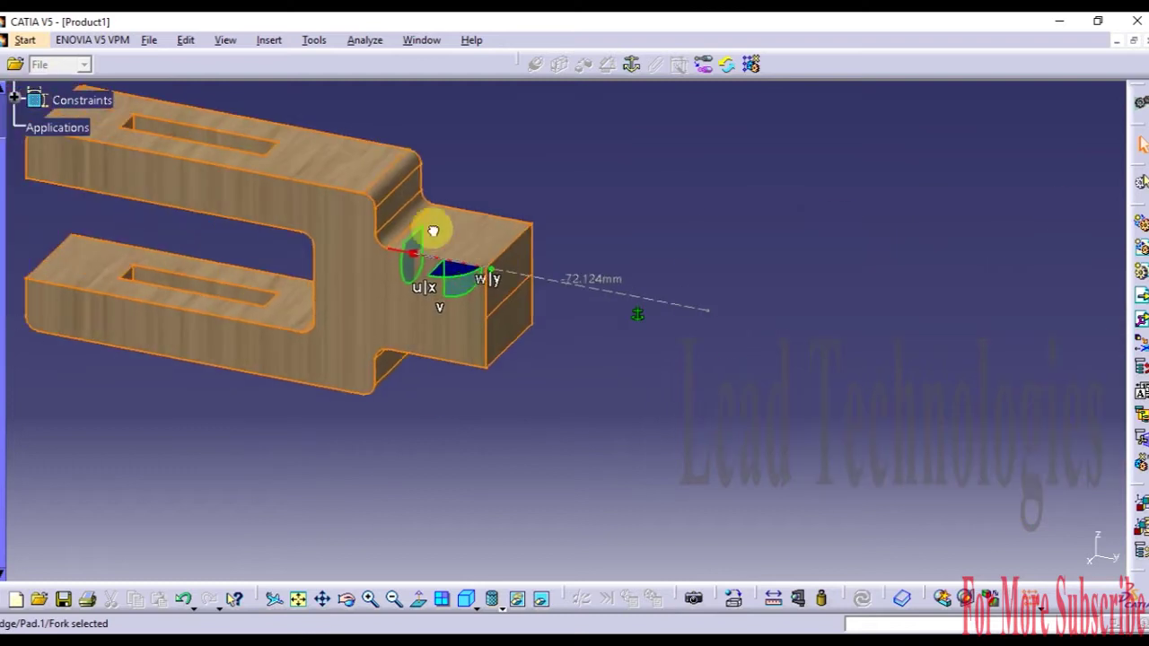
click(970, 238)
drag(410, 254, 1039, 310)
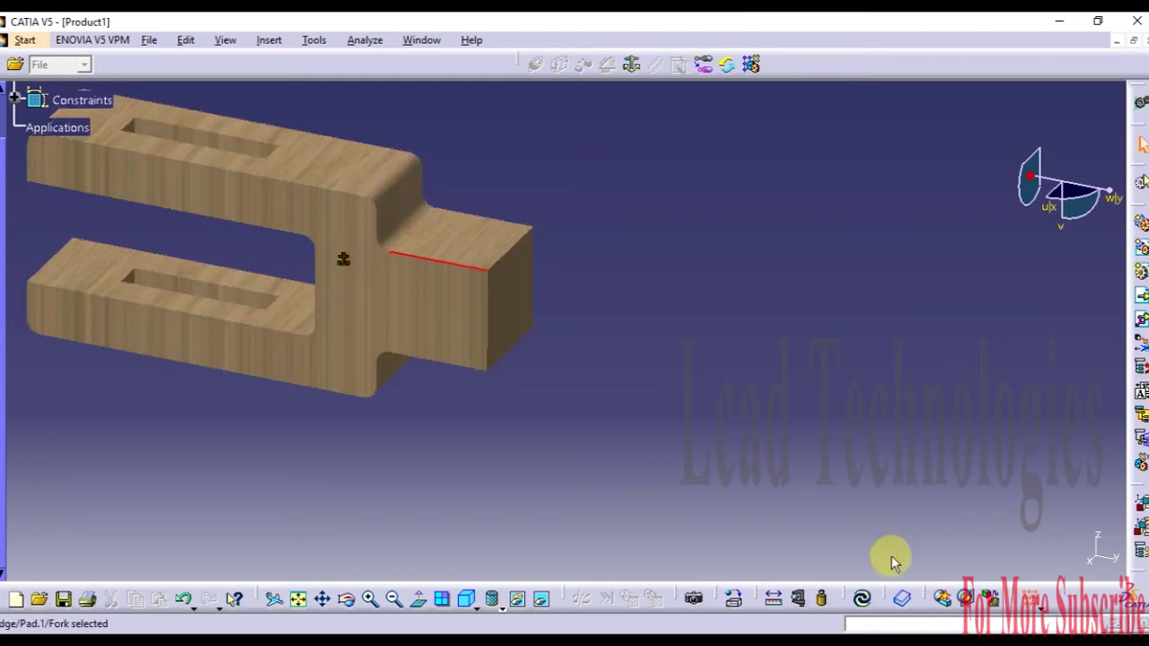
click(862, 603)
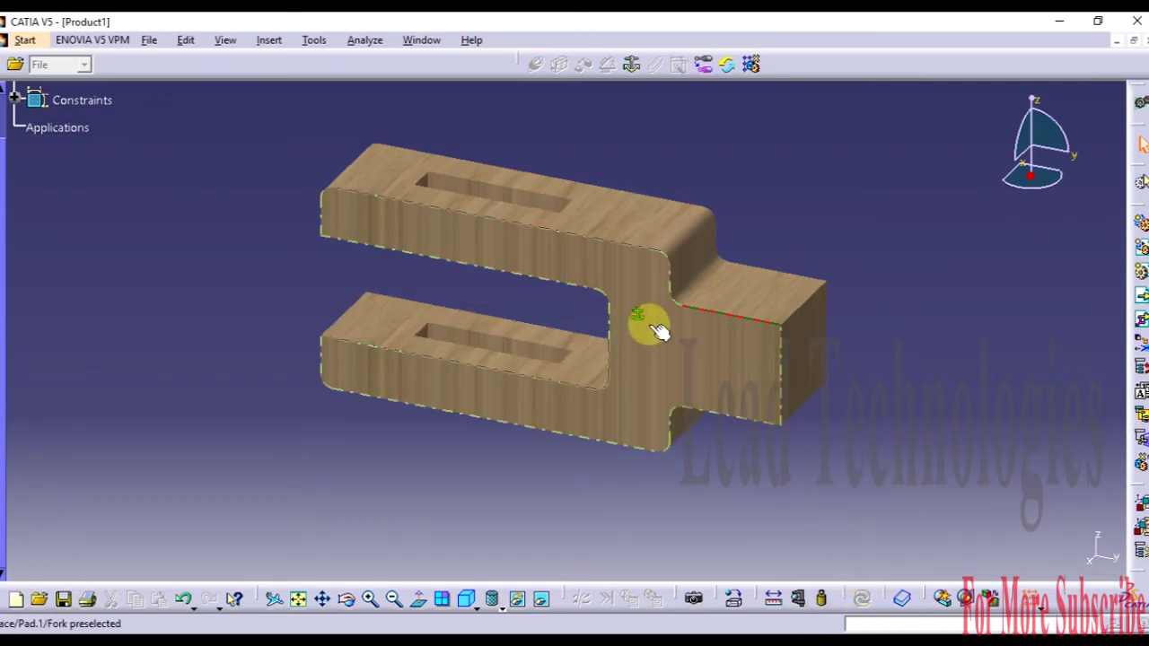
Step: Open the Analyze menu of assembly commands
click(967, 623)
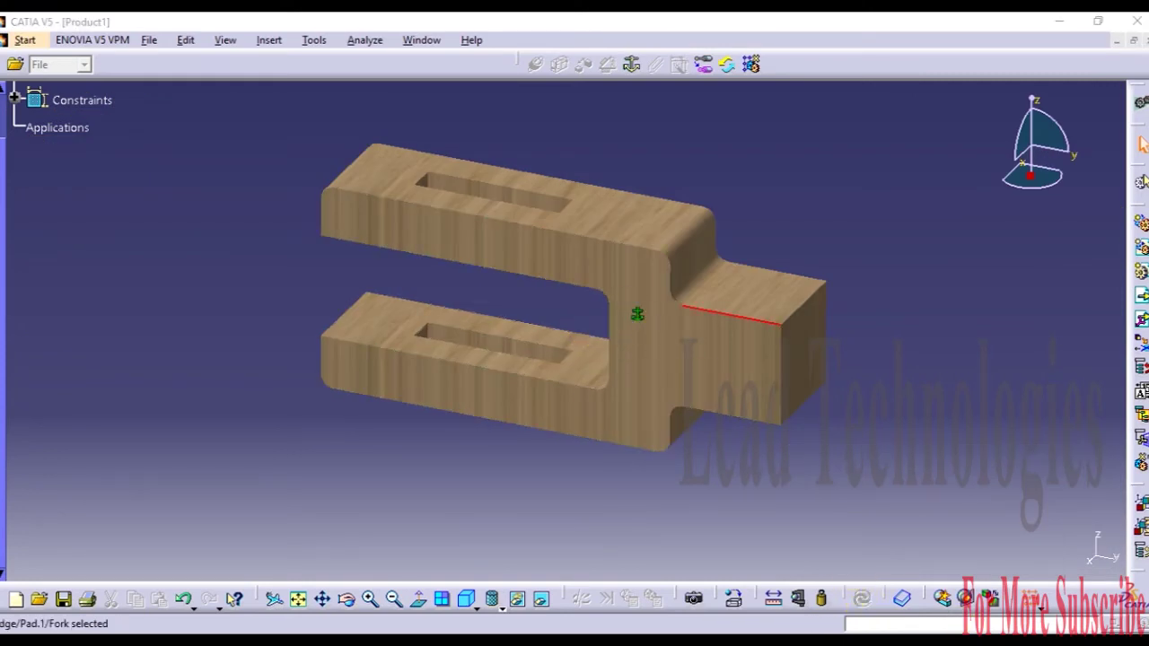
click(957, 449)
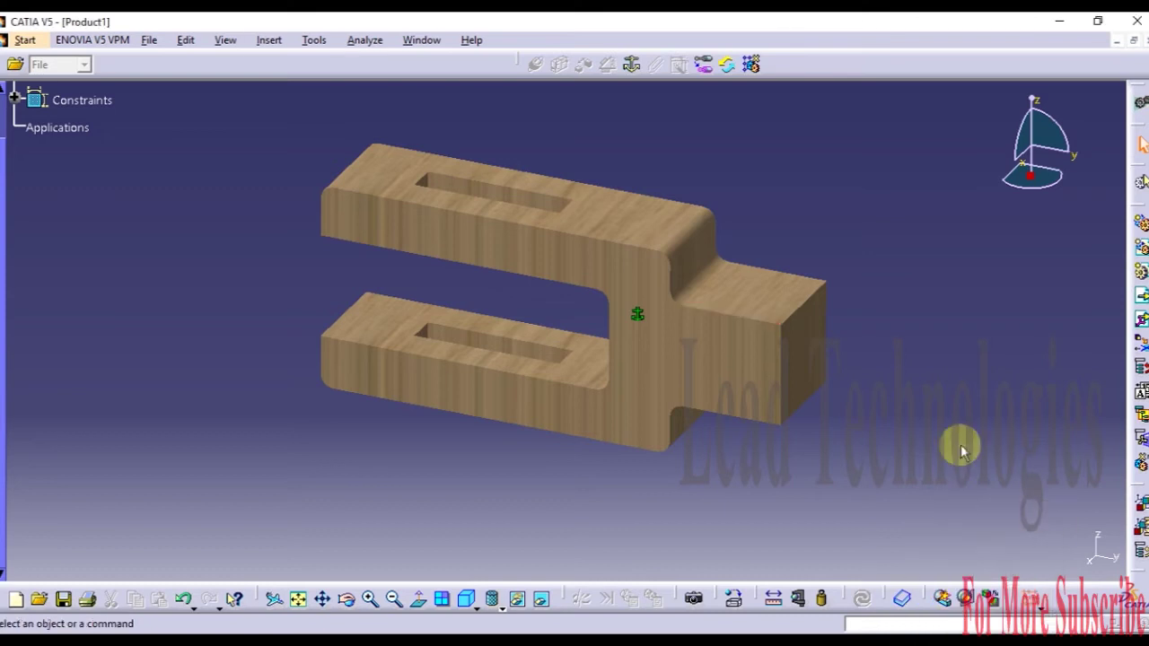
click(365, 40)
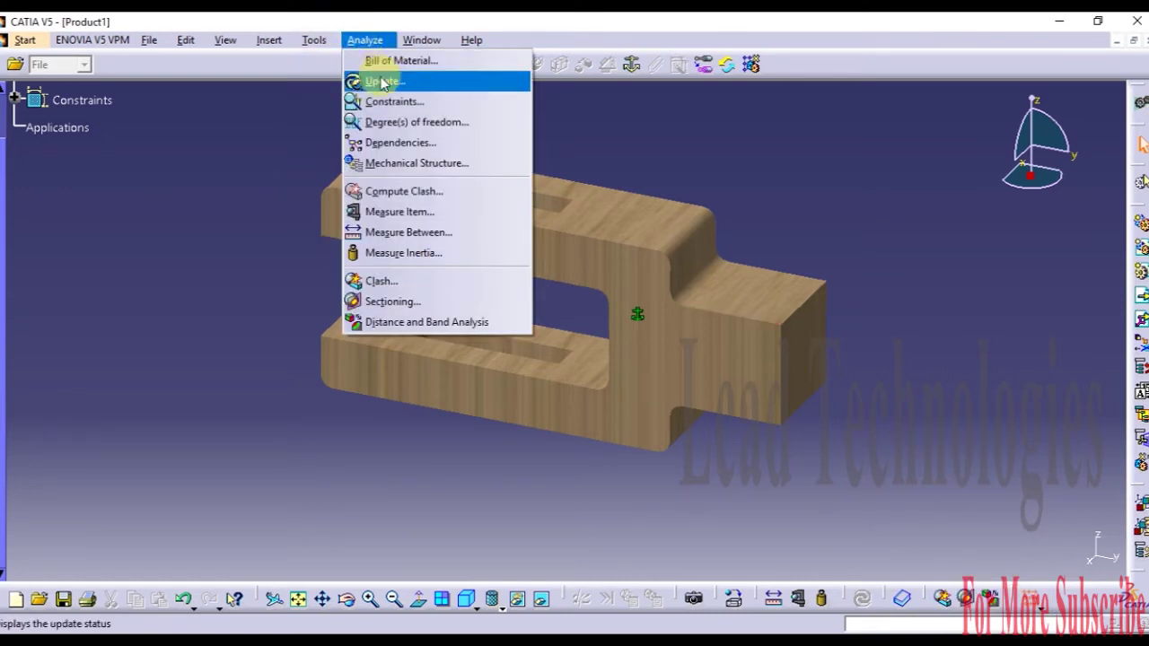
click(420, 127)
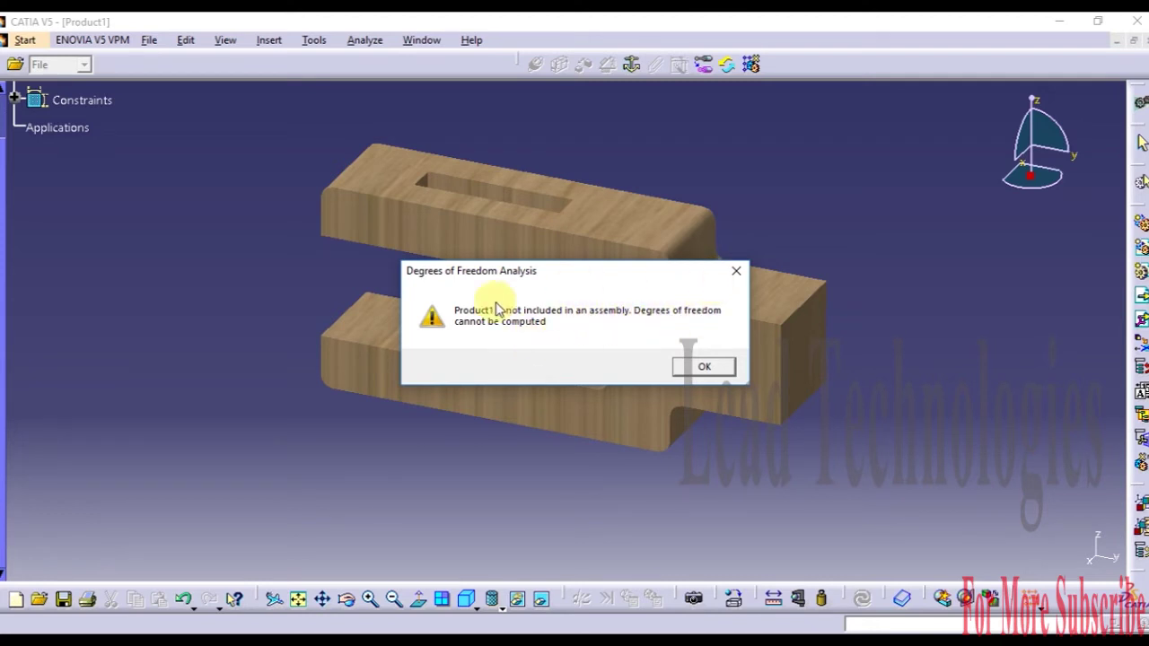
click(737, 271)
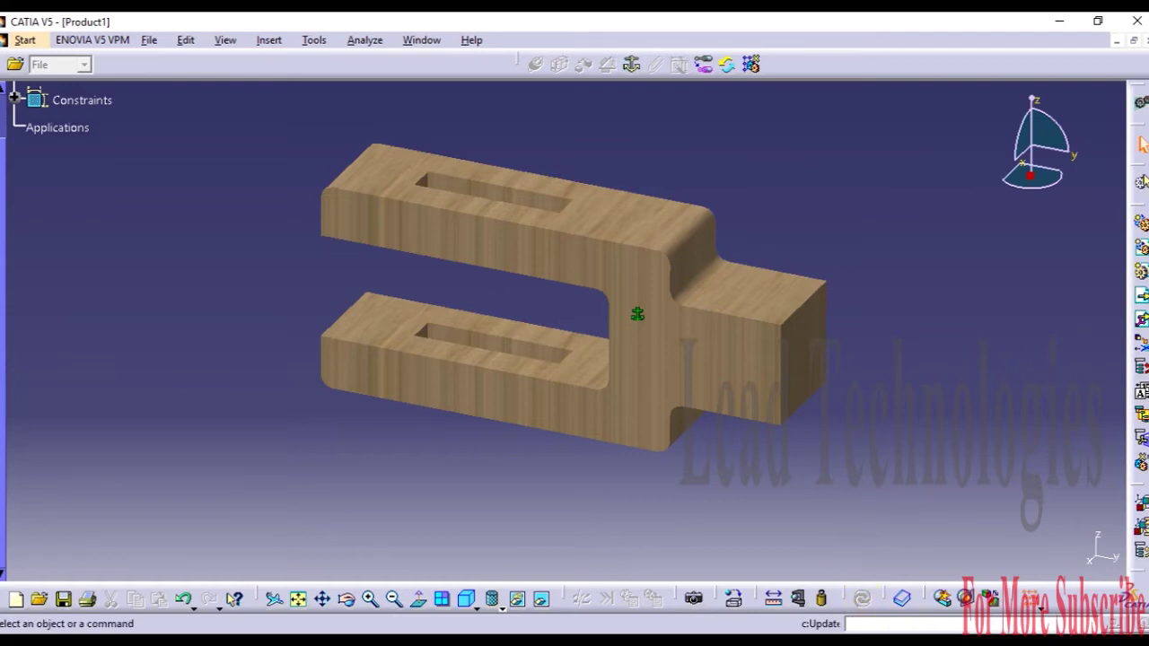
click(985, 642)
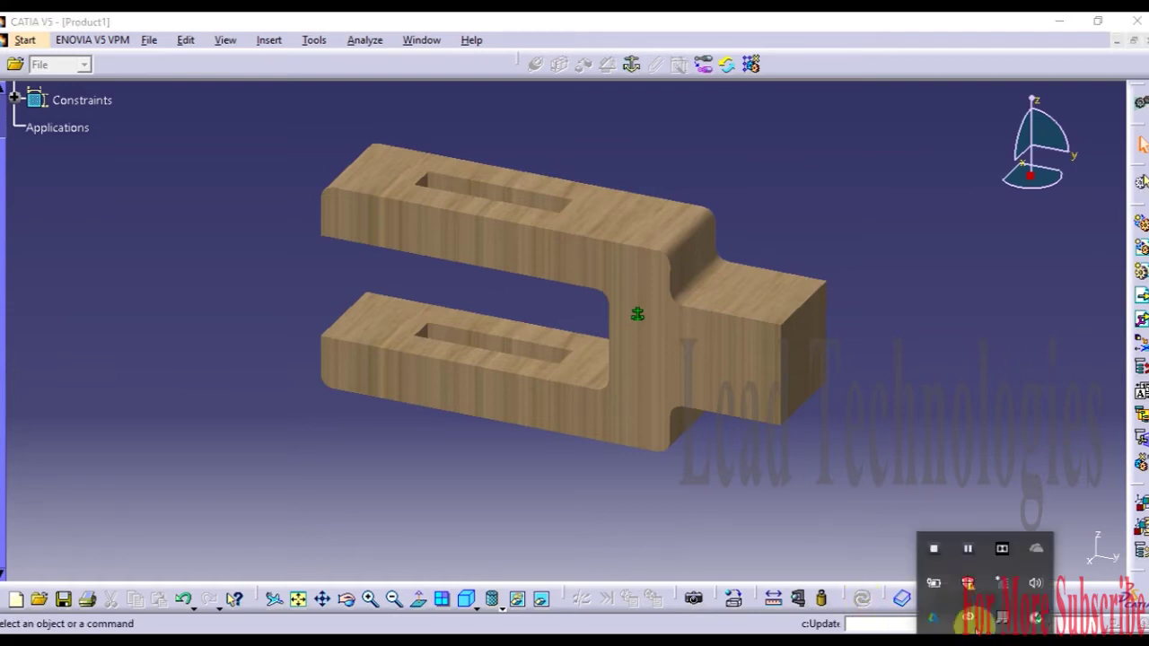
click(970, 550)
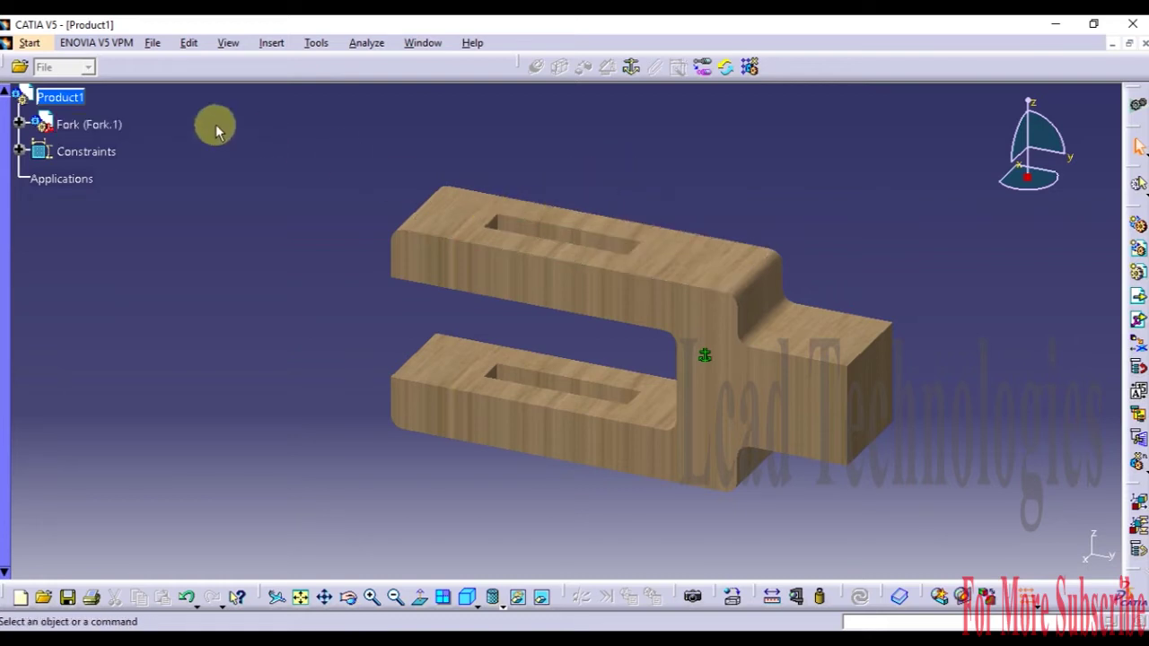
Step: Insert the existing Rod part into Product1 as a second component
click(44, 96)
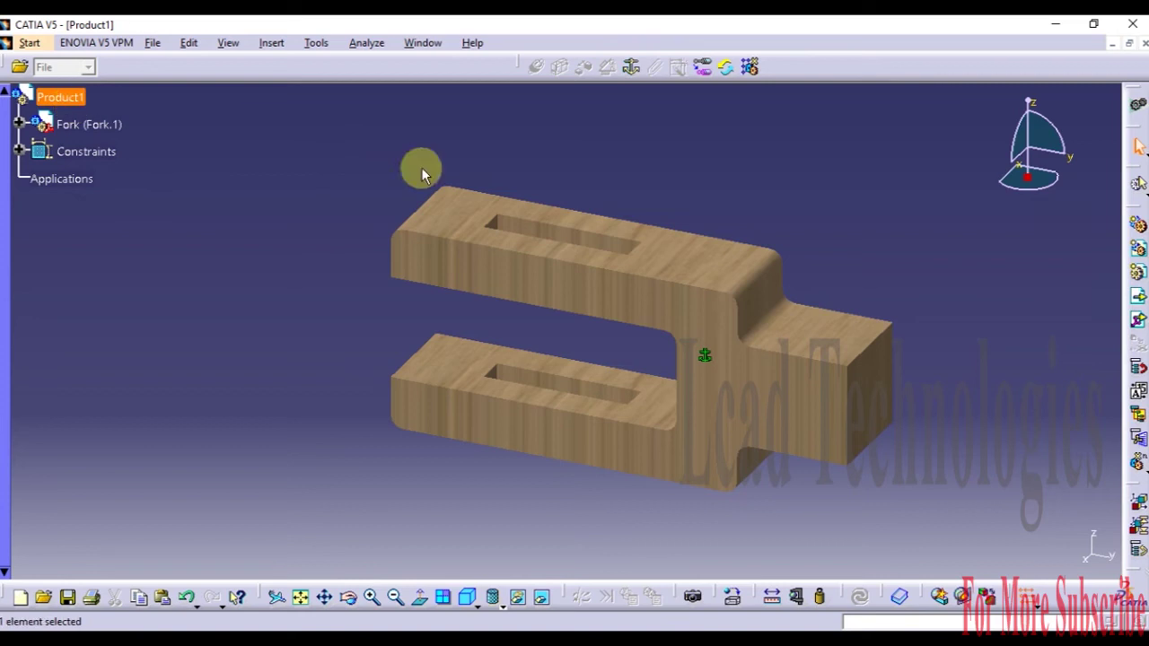
click(1139, 296)
click(474, 311)
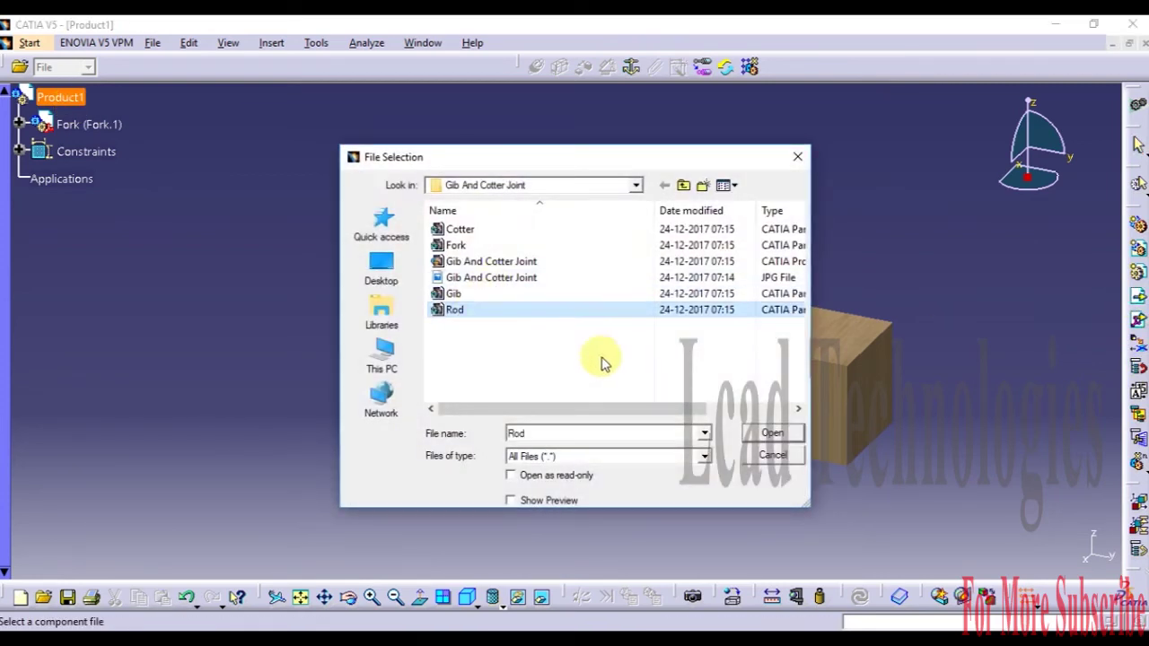
click(773, 434)
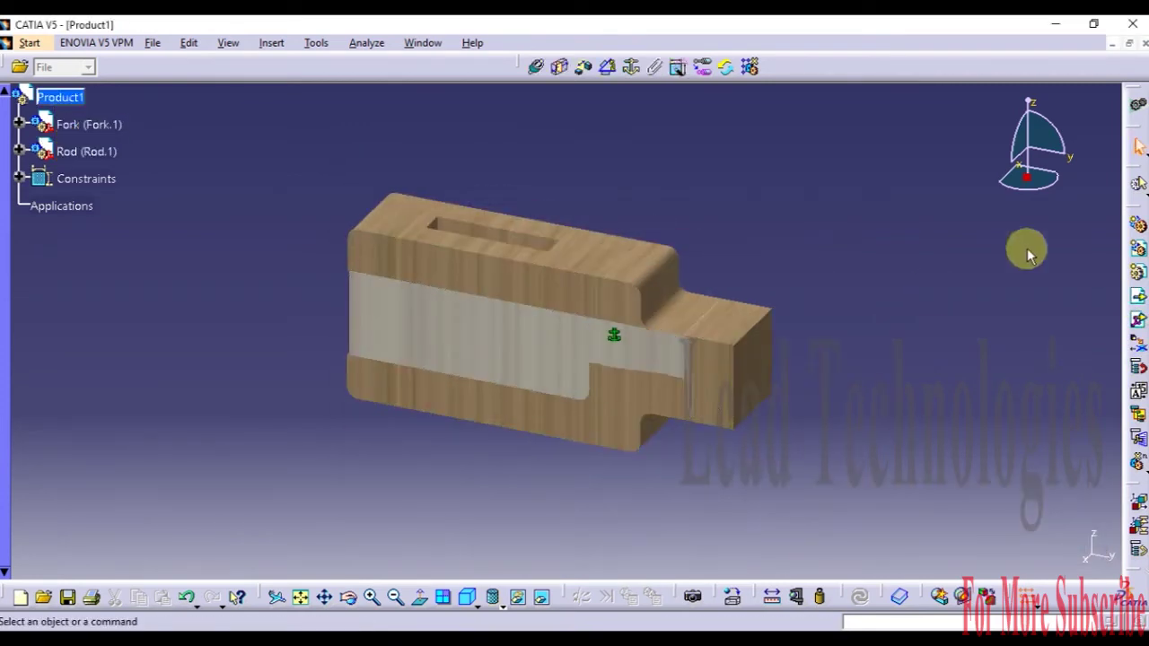
Step: Move the Rod left, clear of the fork, with the compass, update, and select the Rod
drag(1029, 184, 135, 260)
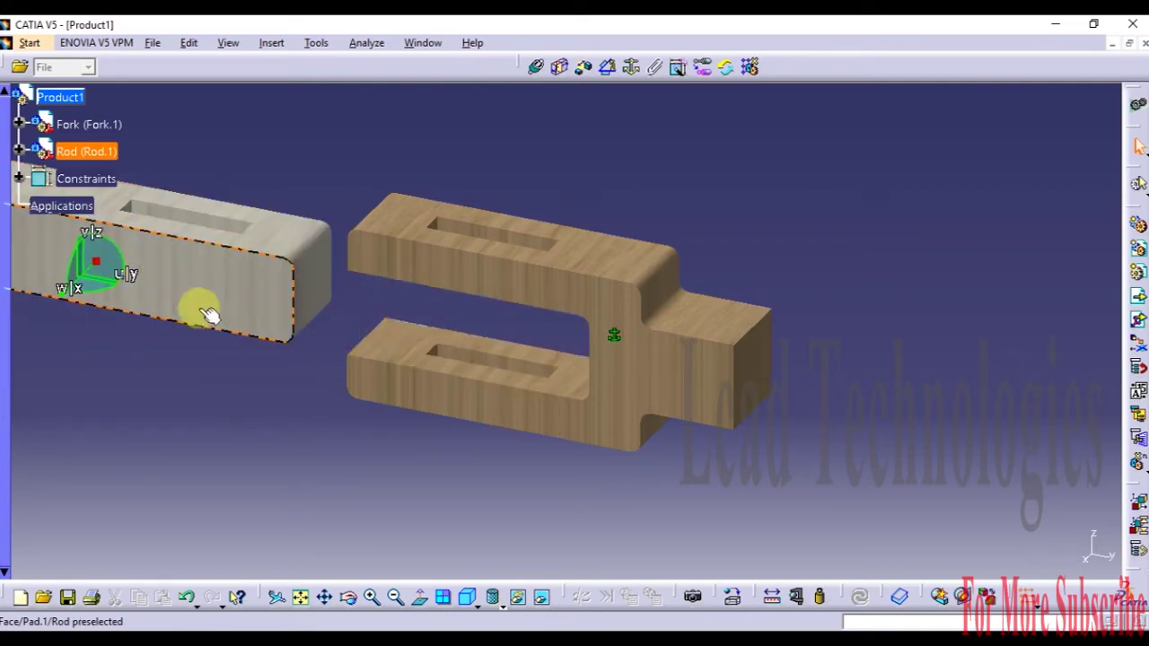
click(317, 446)
click(860, 597)
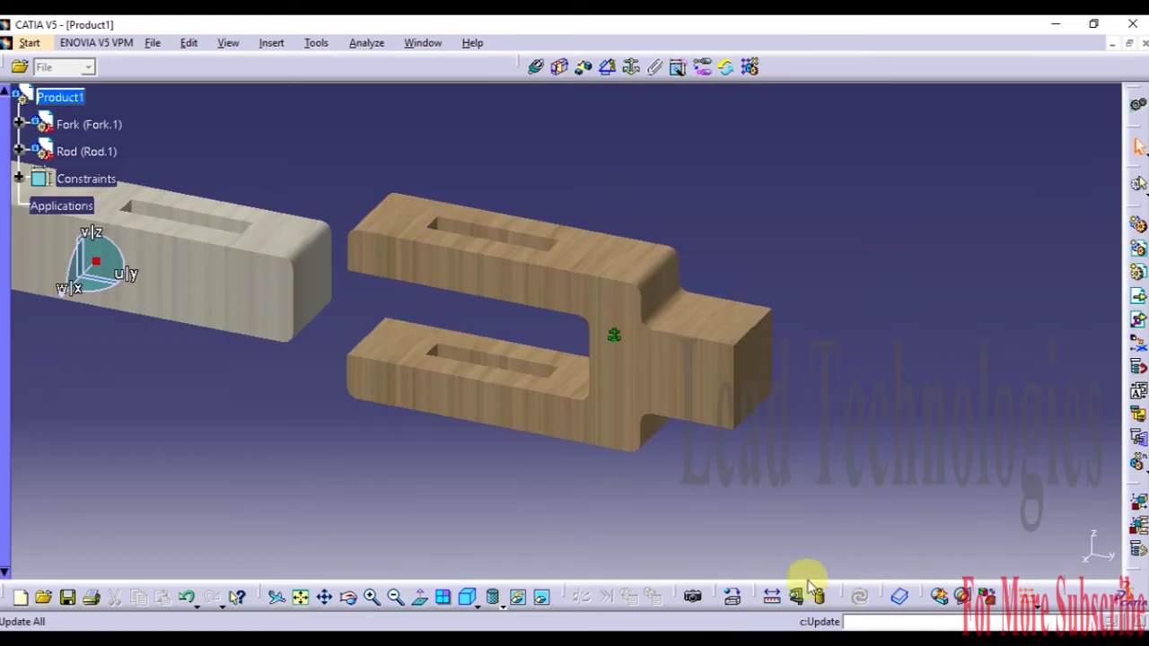
middle_drag(583, 493, 828, 474)
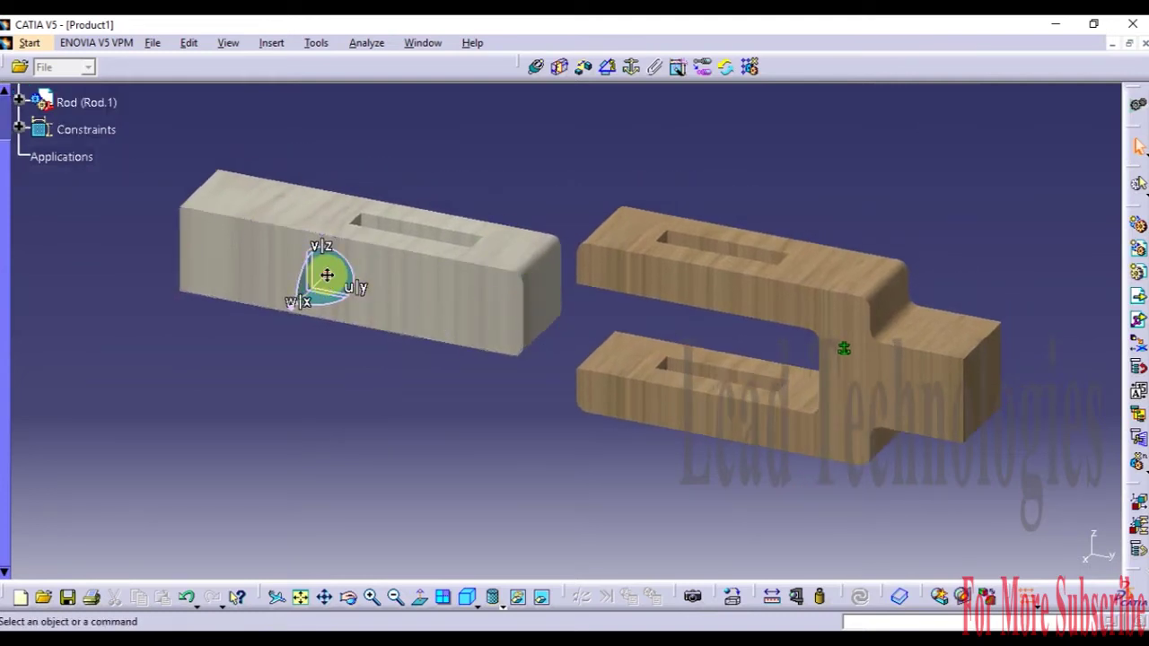
drag(346, 300, 476, 449)
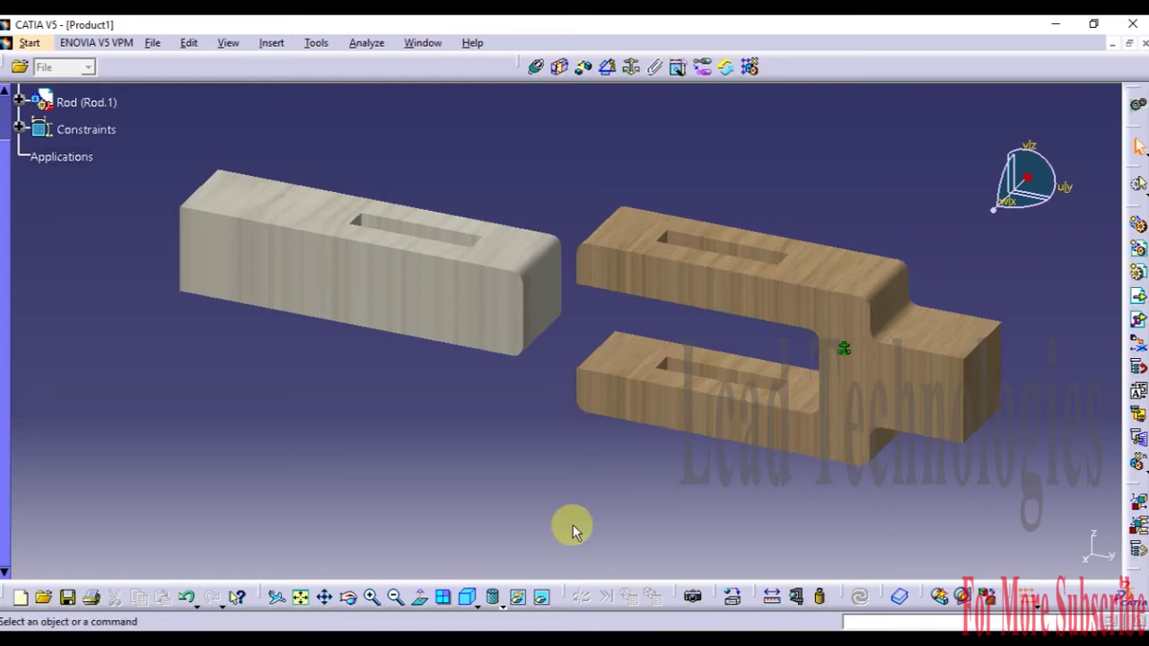
click(351, 598)
drag(803, 348, 634, 316)
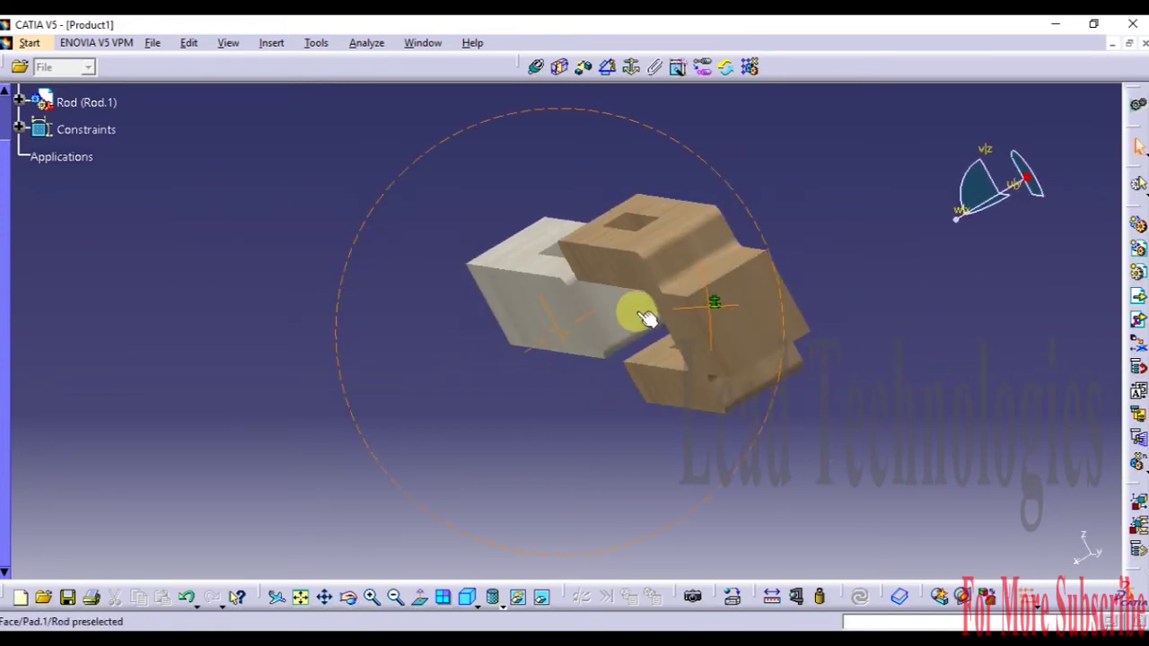
click(531, 300)
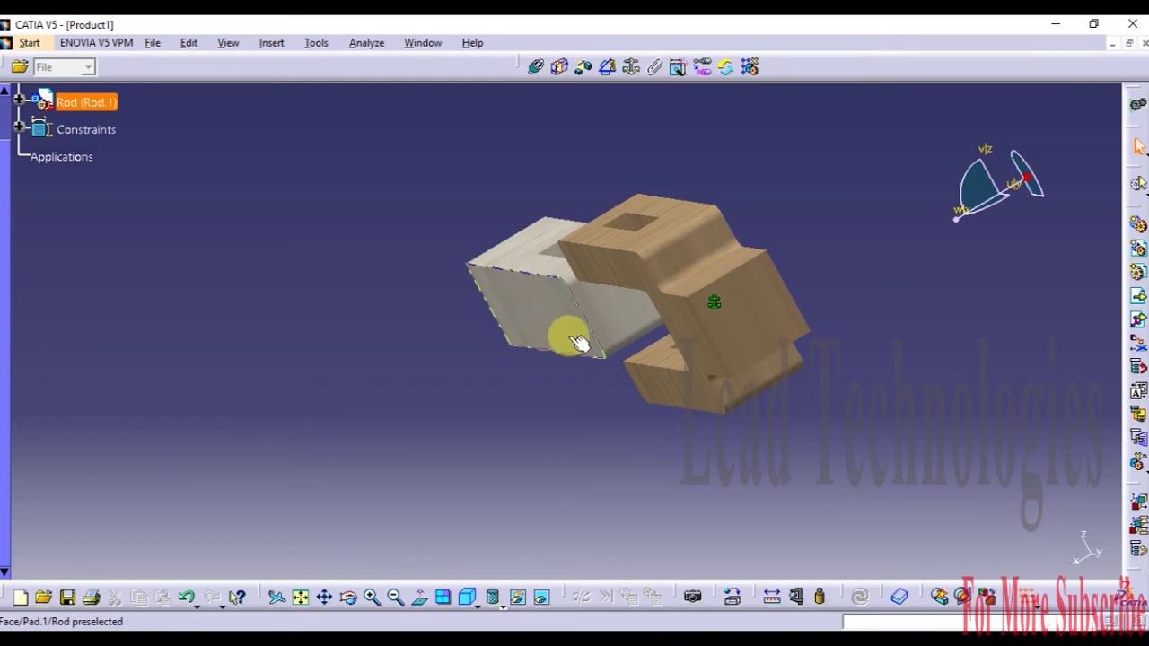
Step: Create a Rod-to-Fork face coincidence, trying Opposite then applying Same orientation
click(536, 66)
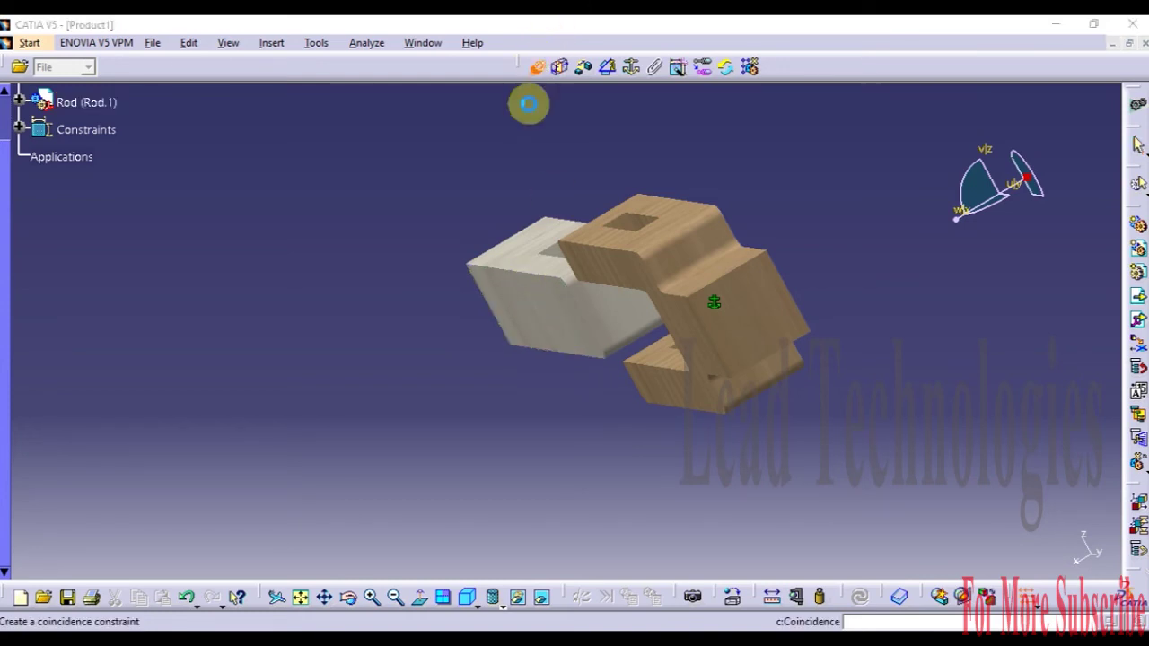
click(702, 524)
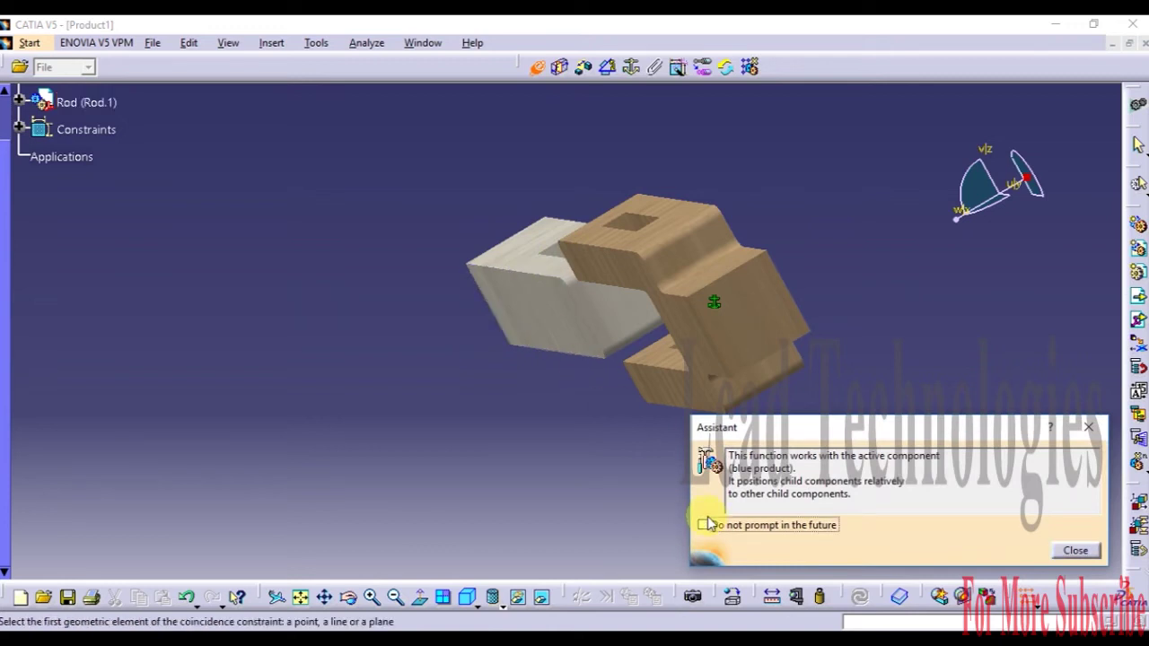
click(524, 303)
click(658, 260)
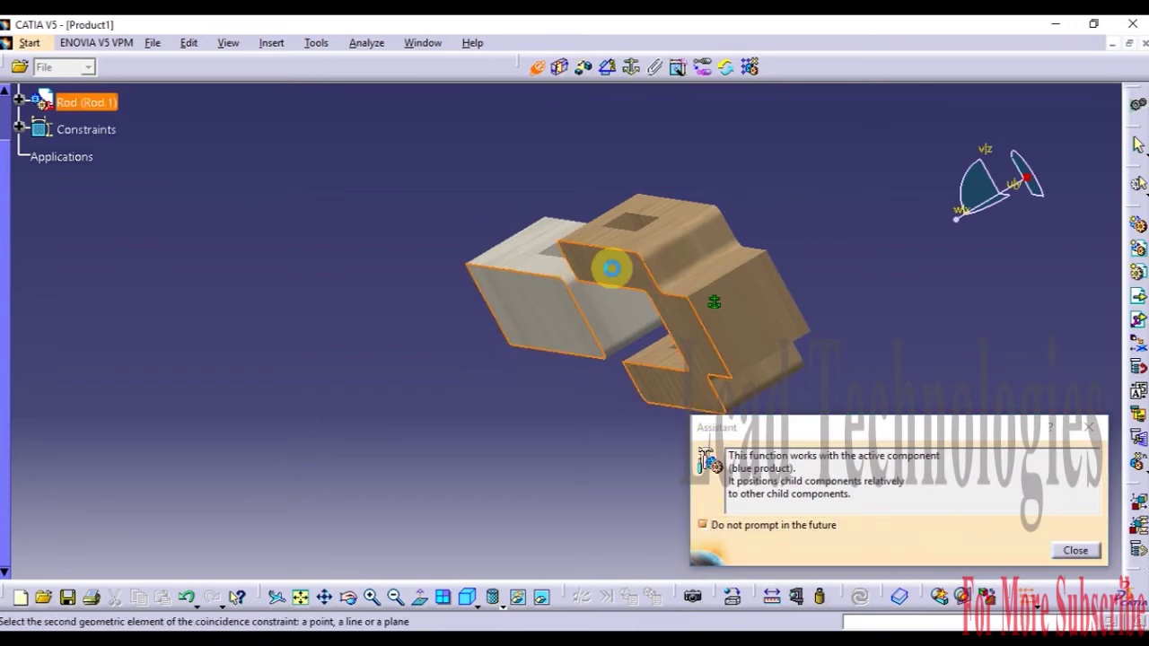
click(610, 263)
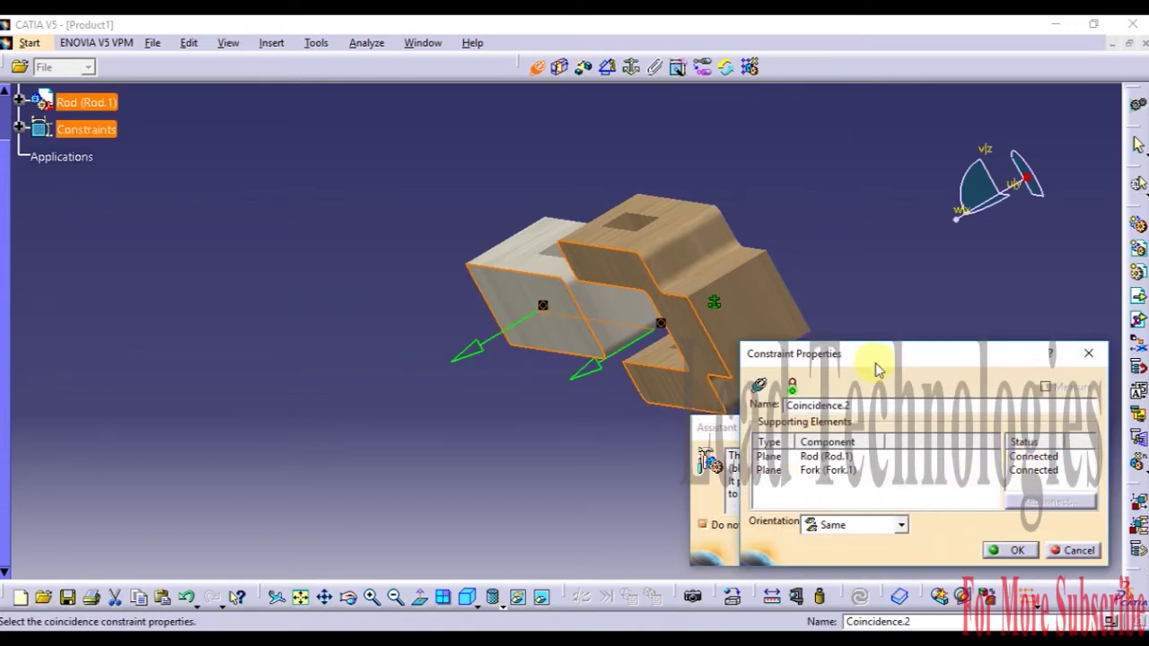
drag(878, 363, 867, 135)
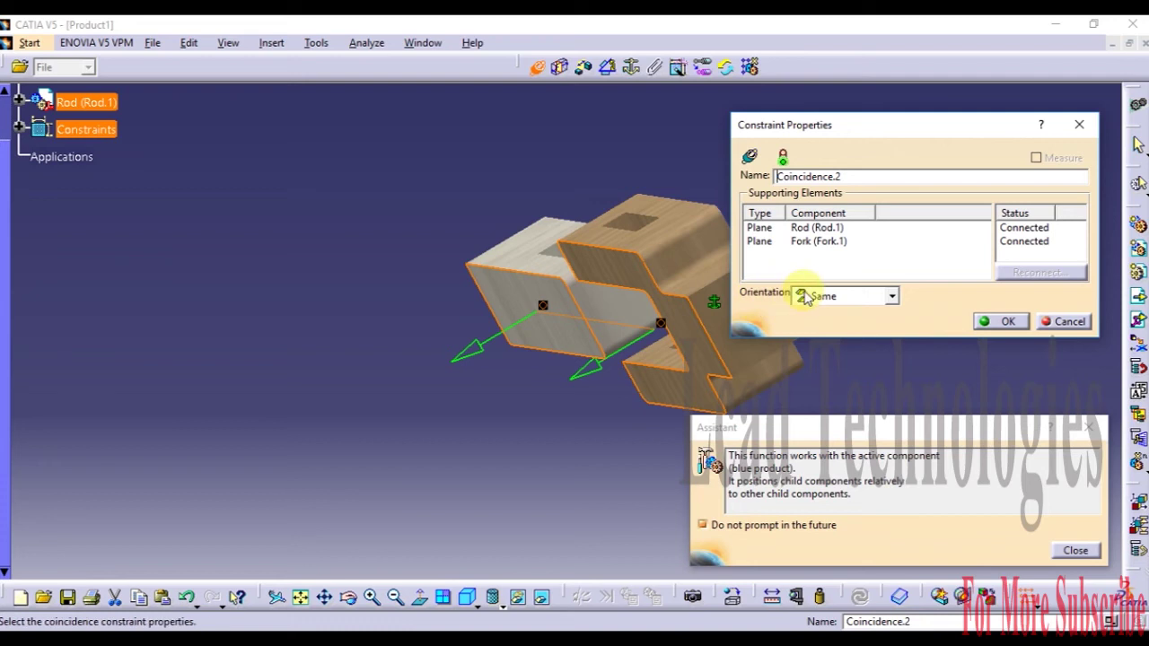
click(891, 304)
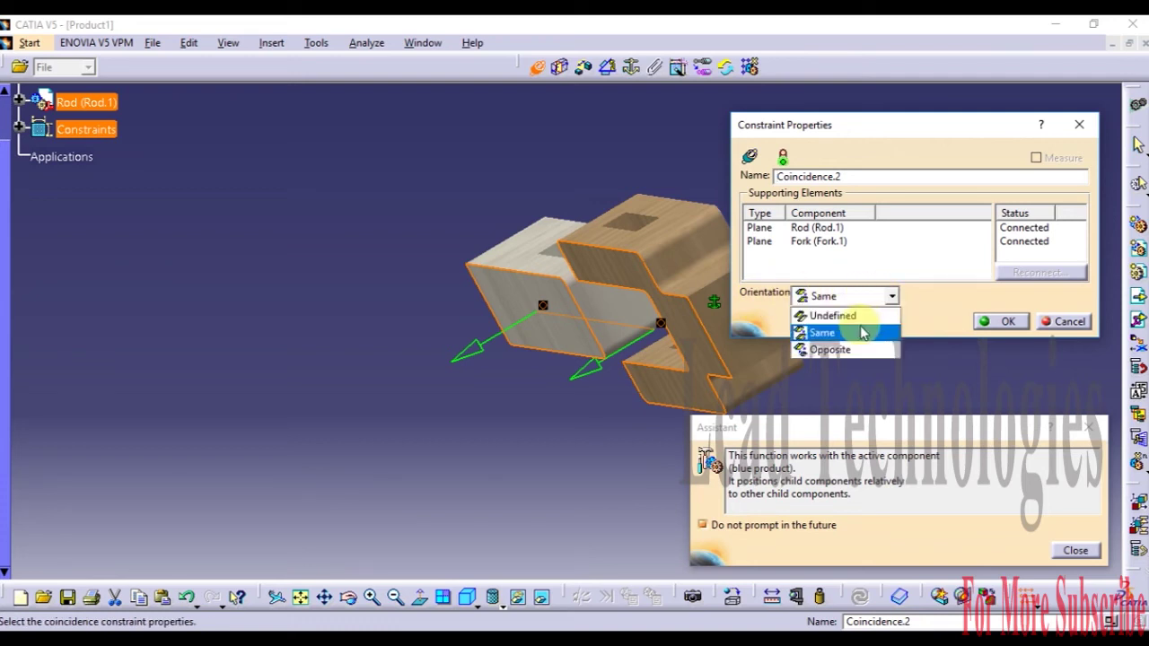
click(848, 350)
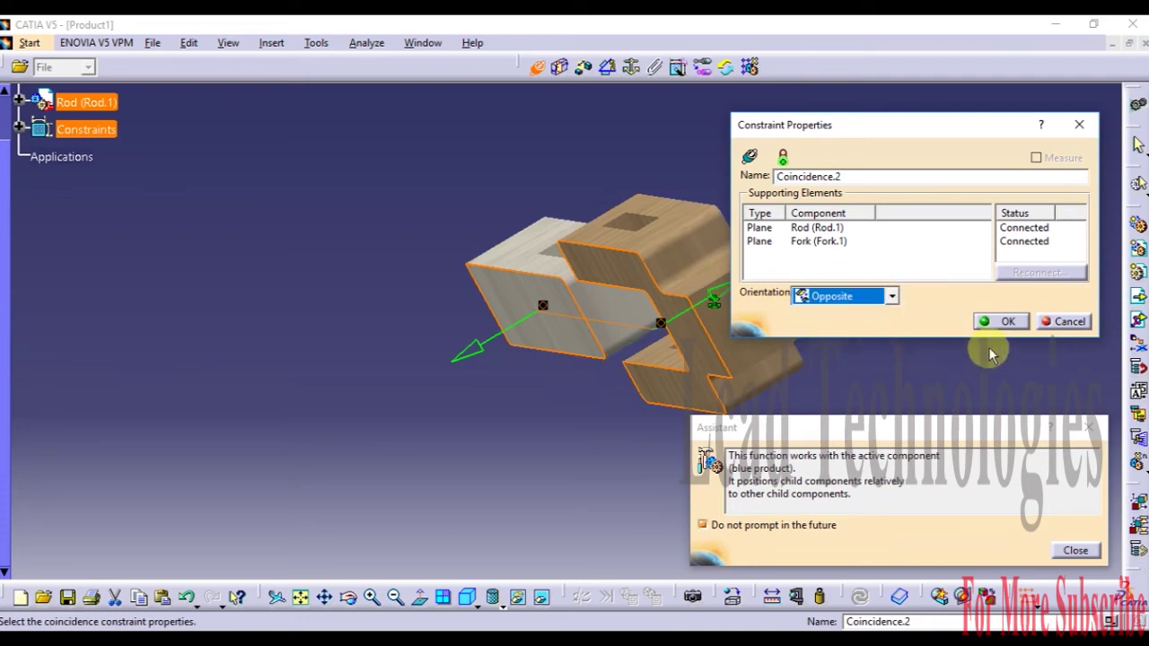
click(892, 295)
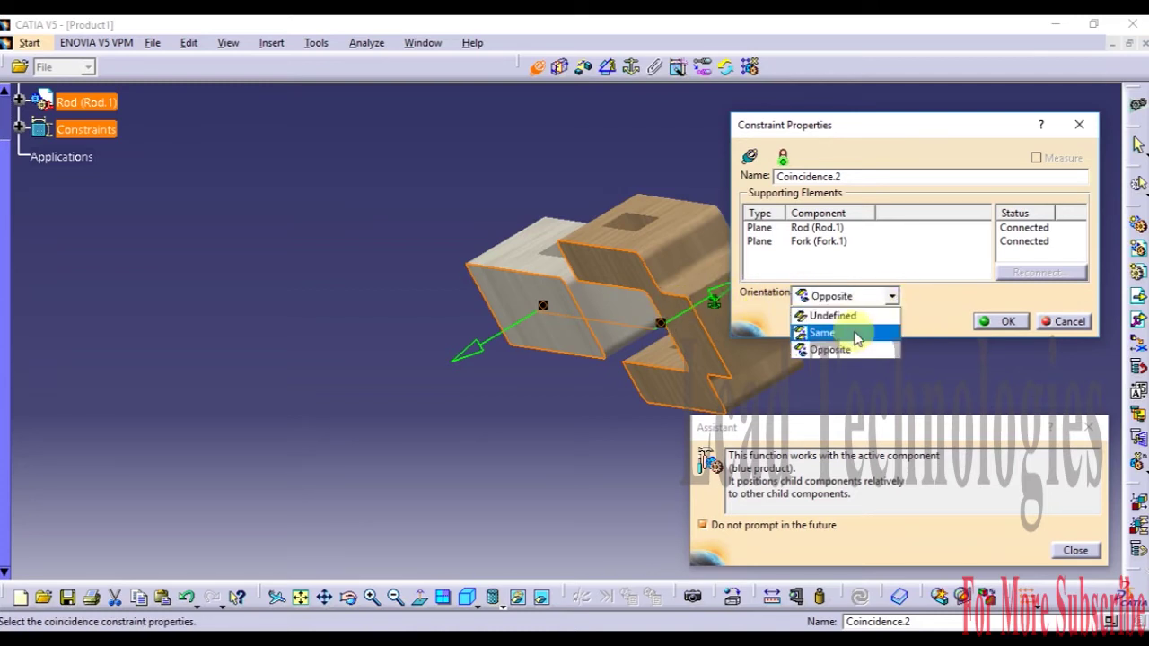
click(823, 333)
click(1002, 321)
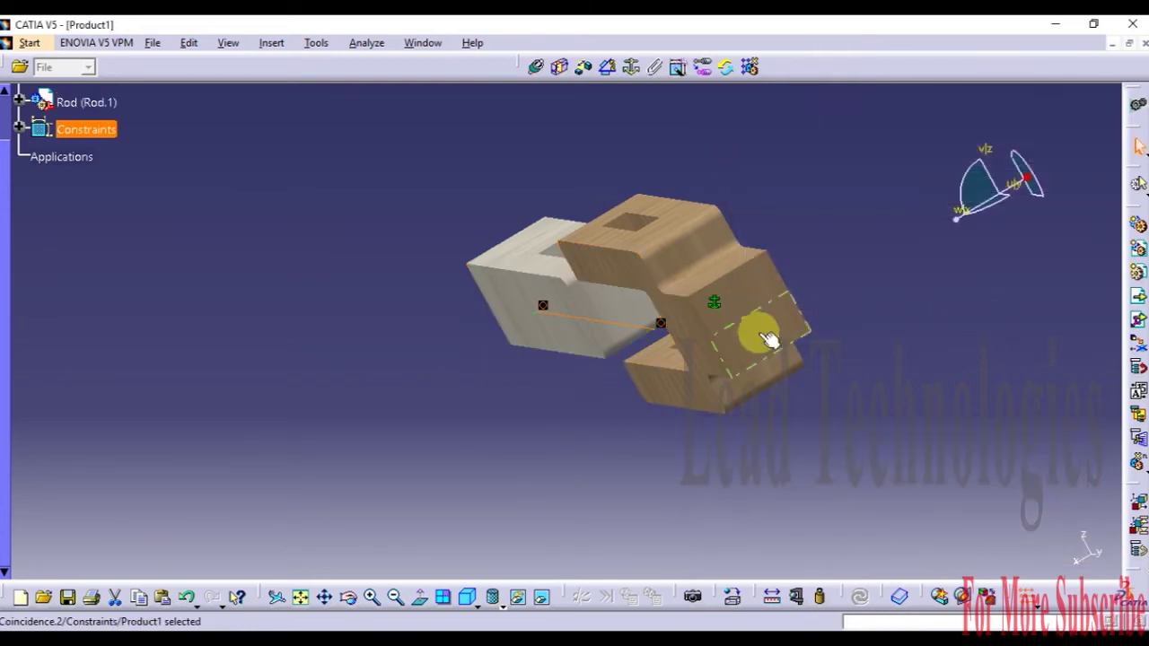
click(768, 474)
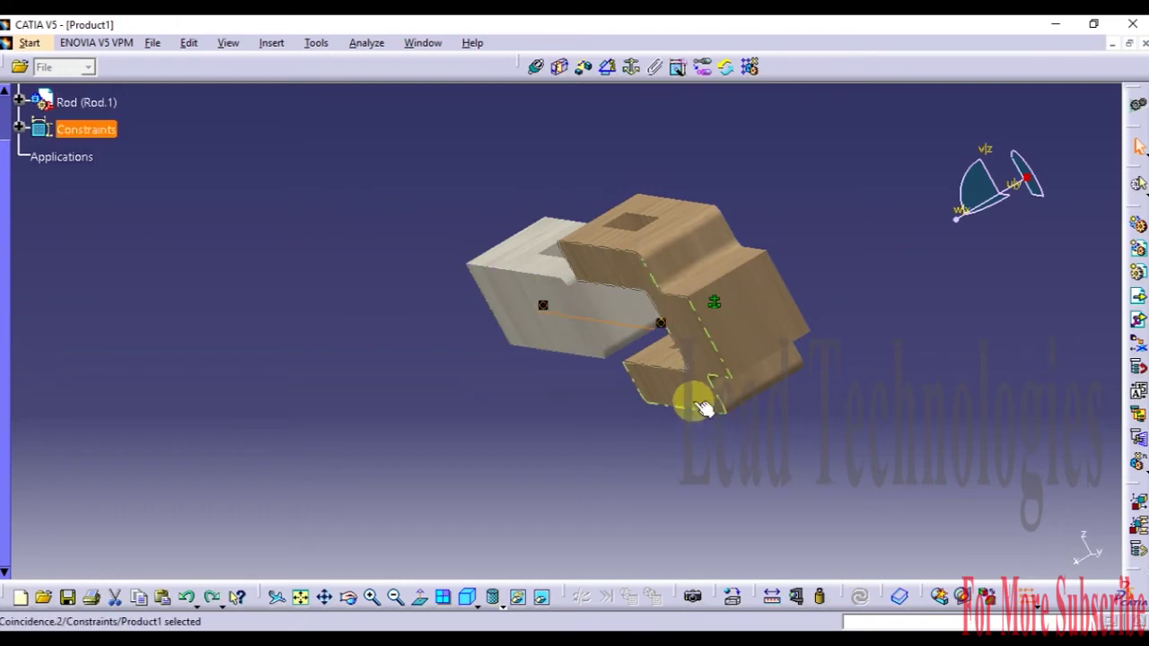
Step: Add another Rod-to-Fork face coincidence with orientation set to Opposite
click(533, 69)
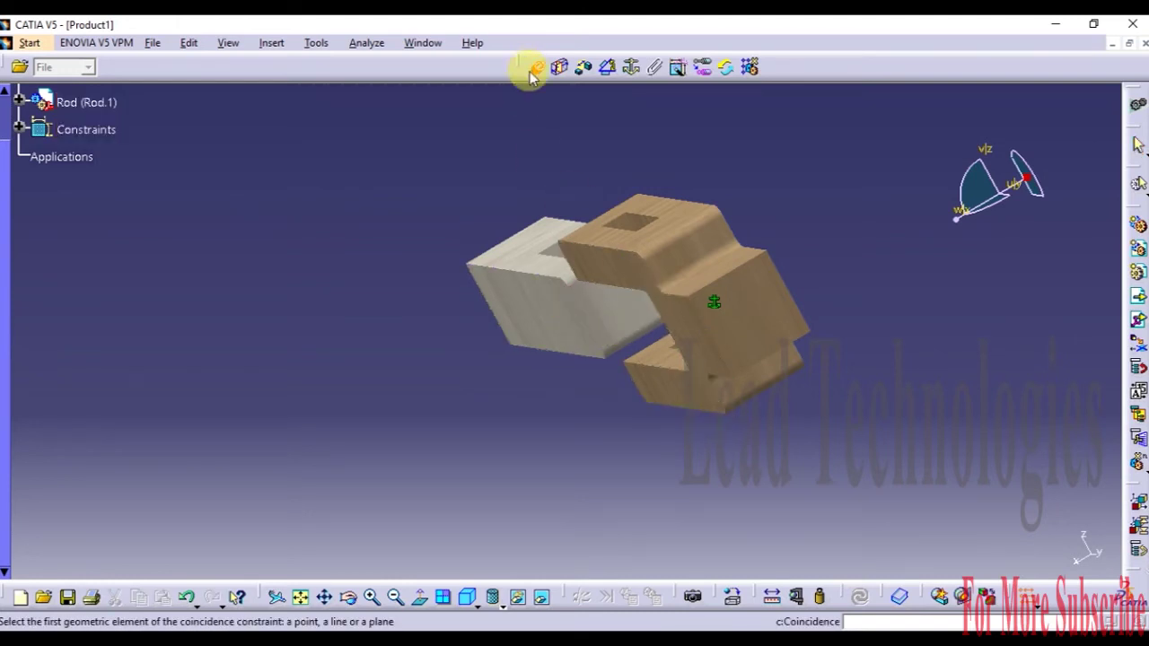
click(527, 290)
click(638, 259)
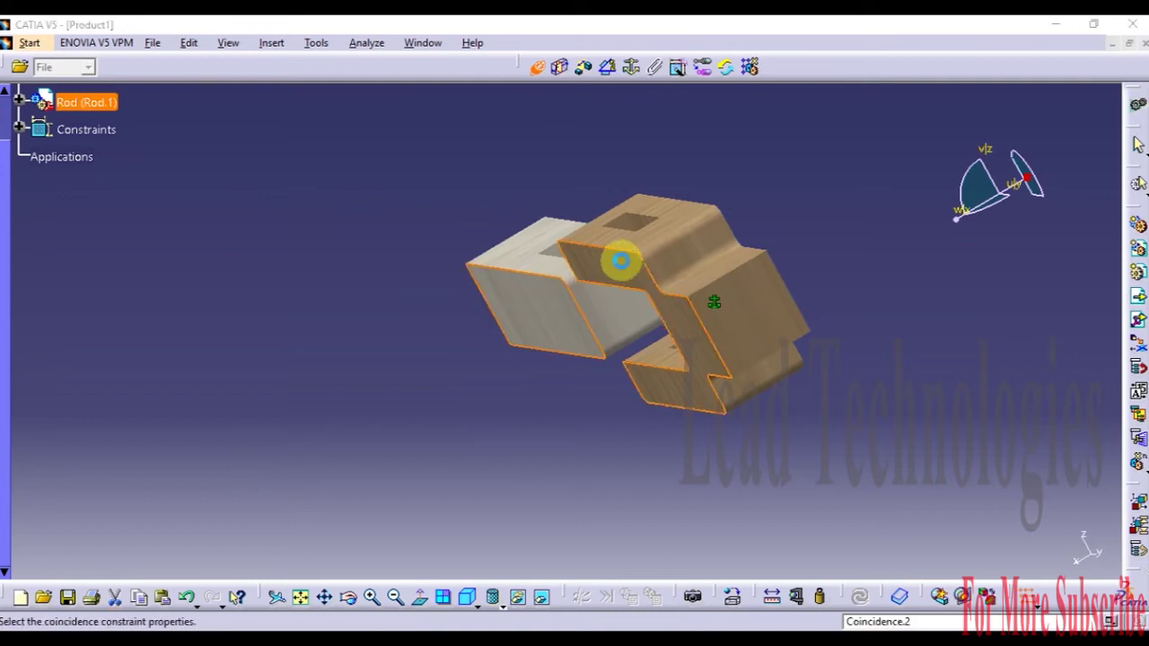
click(887, 298)
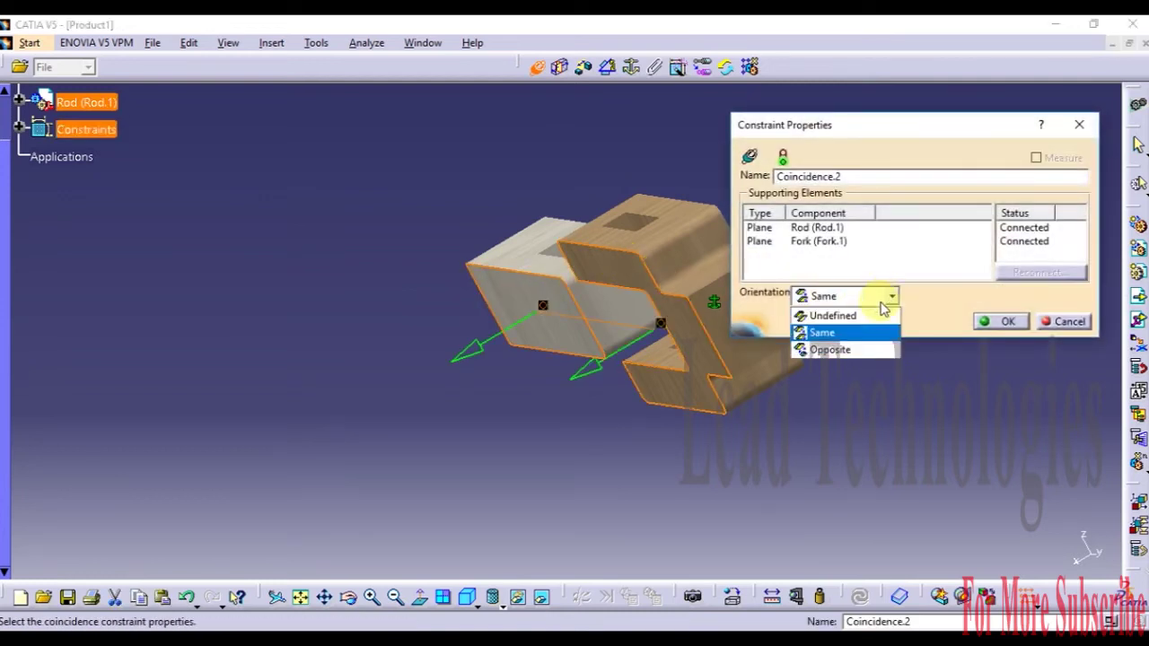
click(851, 350)
click(983, 322)
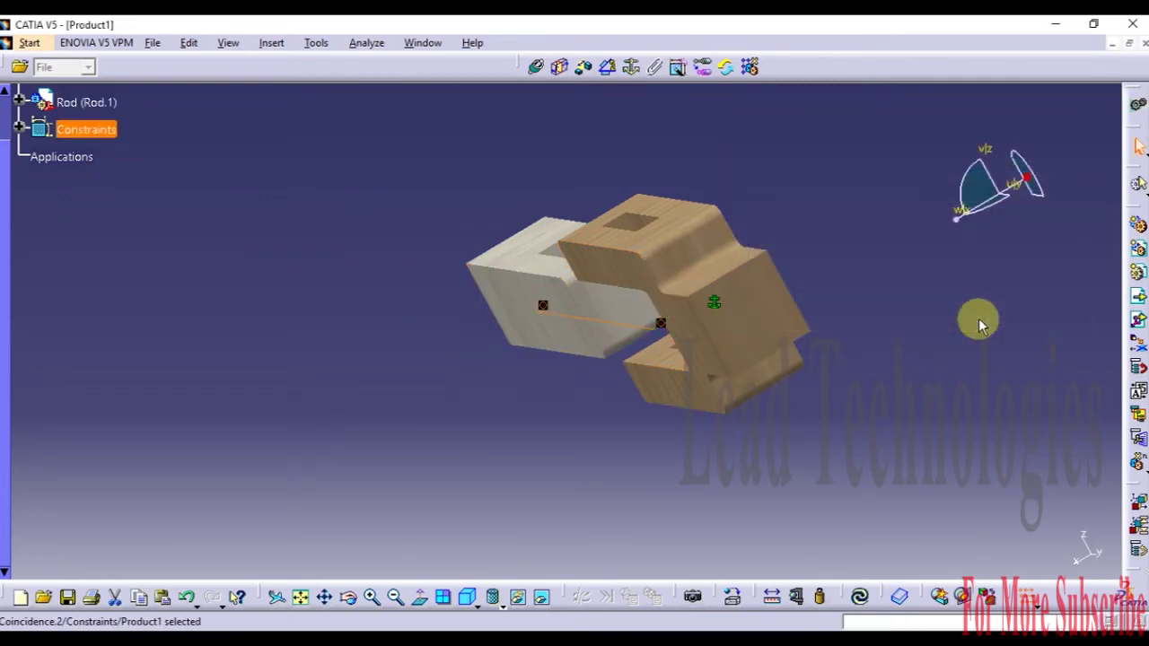
Step: Update the constraints, orbit around the Rod and Fork, and snap to isometric view
click(861, 597)
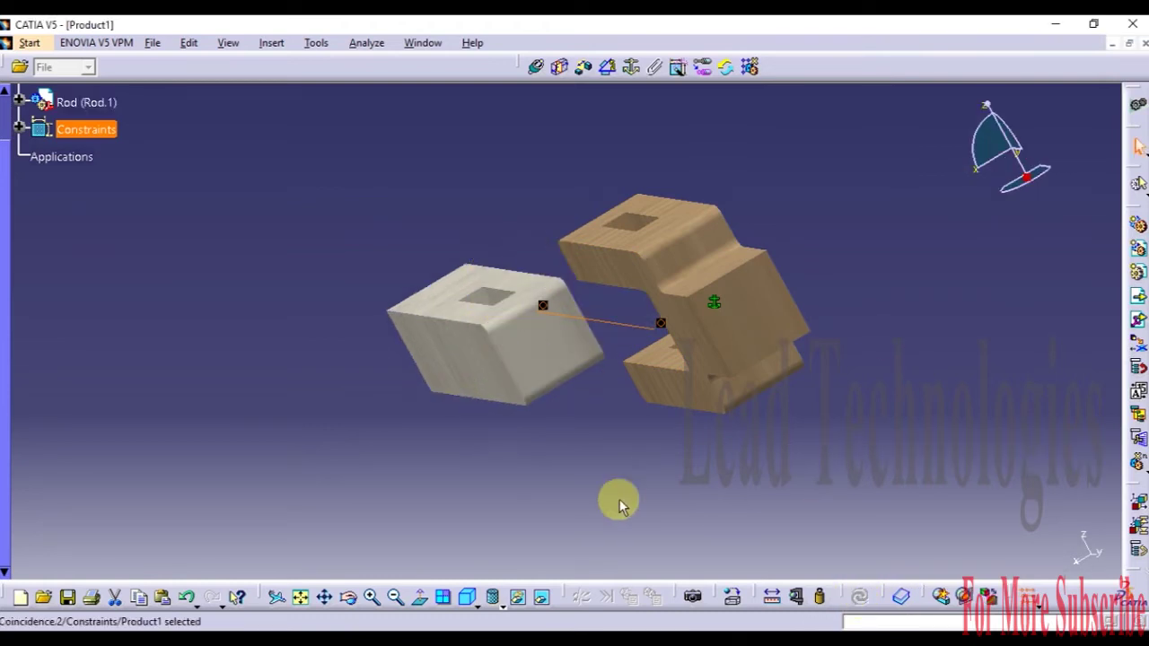
click(349, 597)
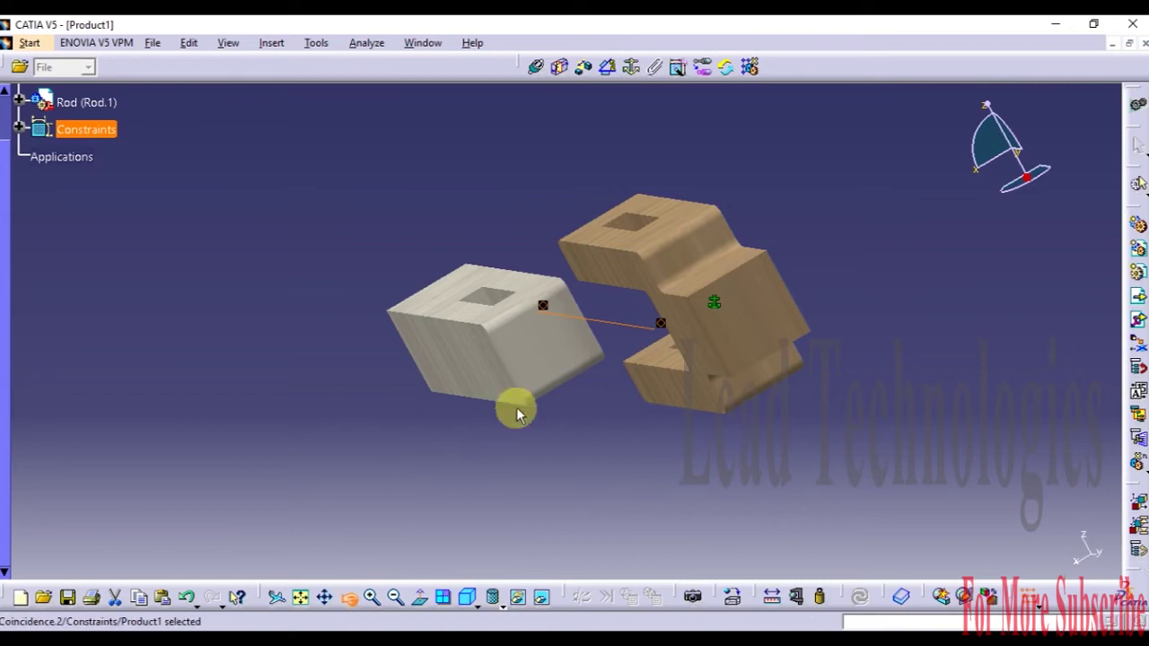
drag(518, 413, 629, 436)
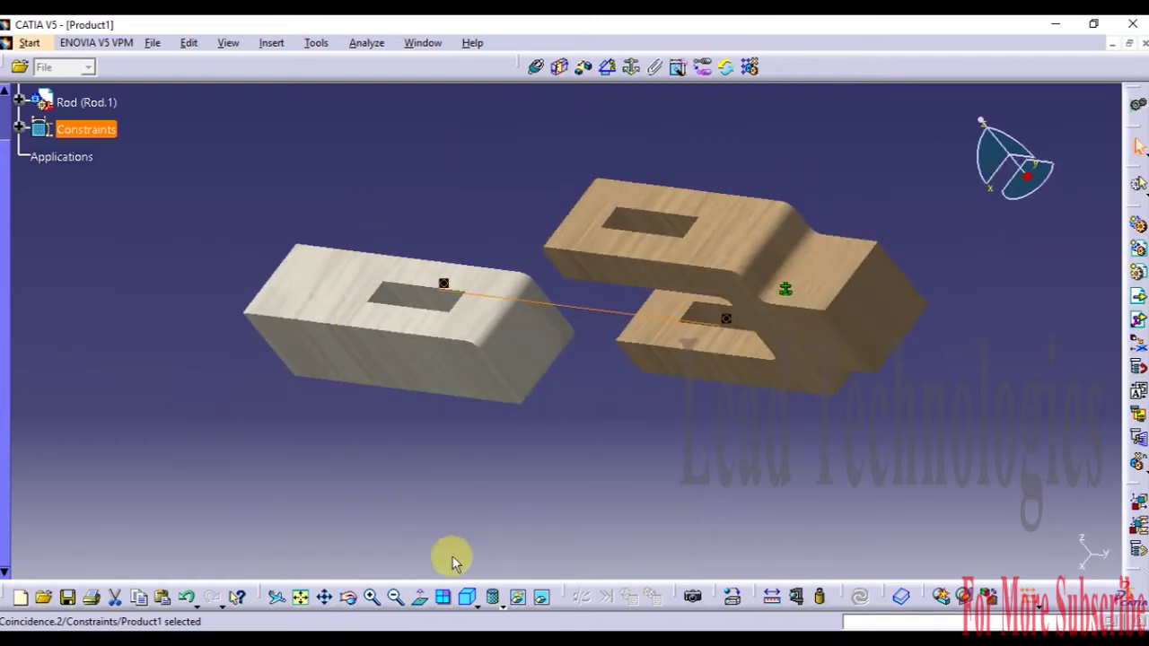
click(467, 602)
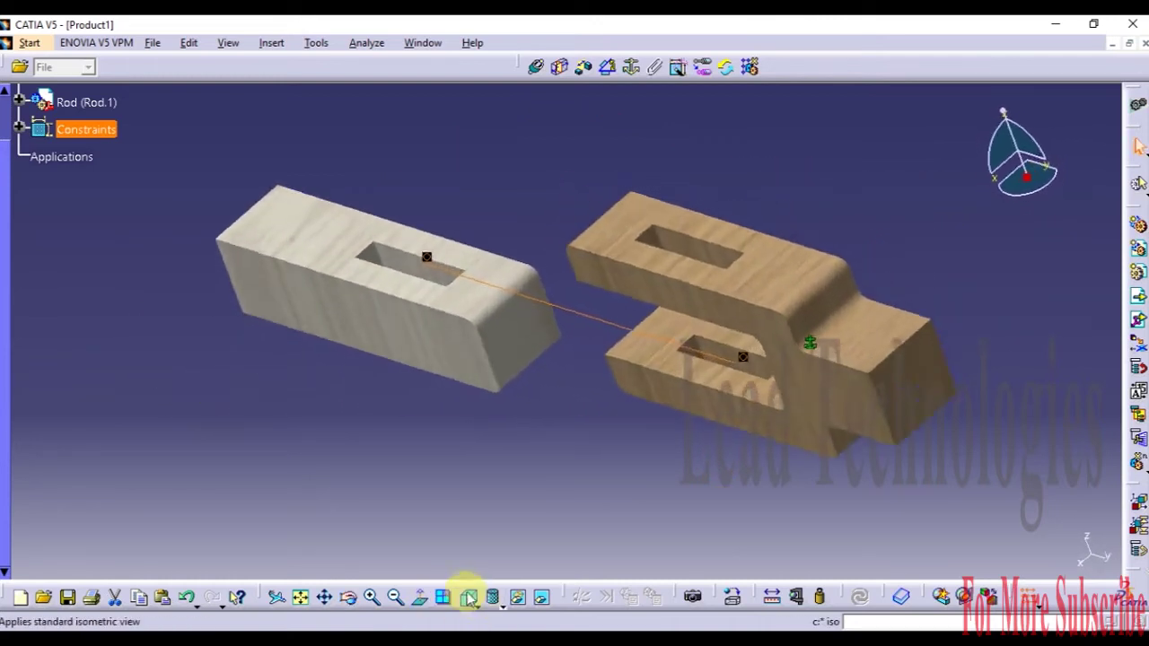
click(640, 199)
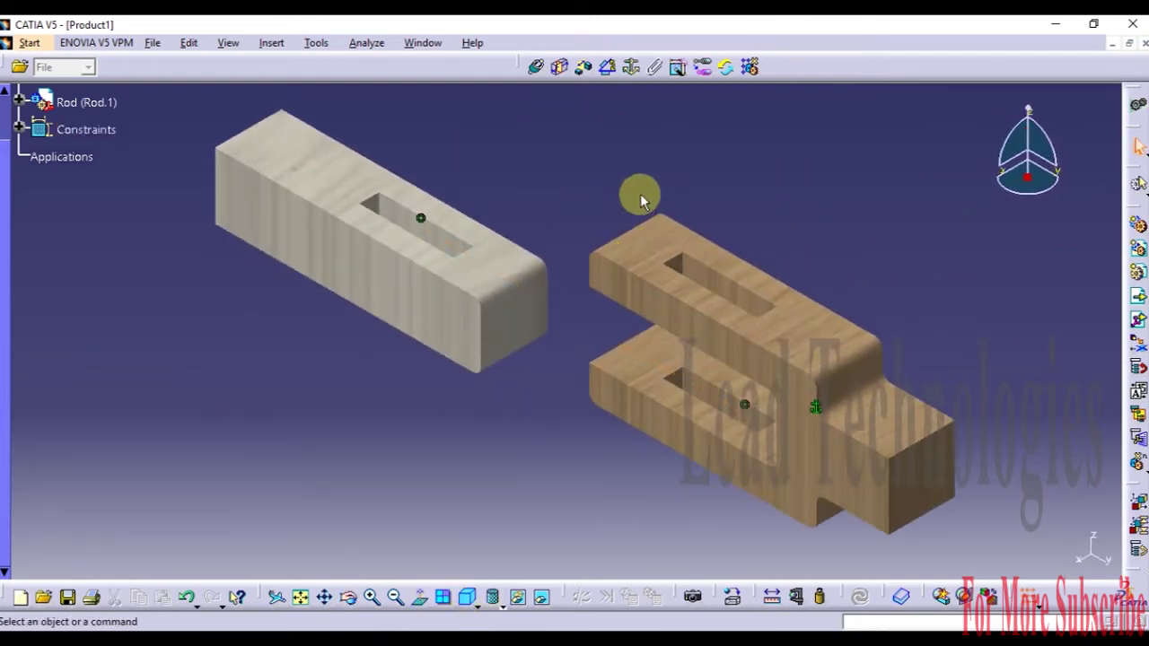
Step: Make a Fork face coincide with a Rod face, orientation Undefined, and update
click(613, 296)
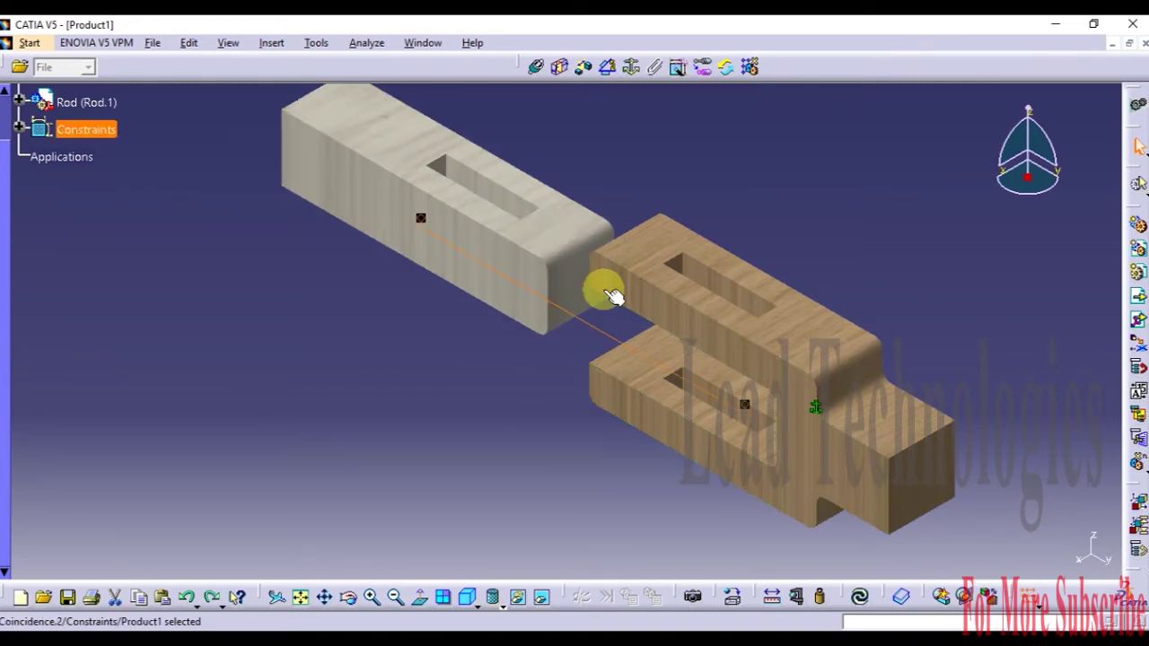
click(533, 64)
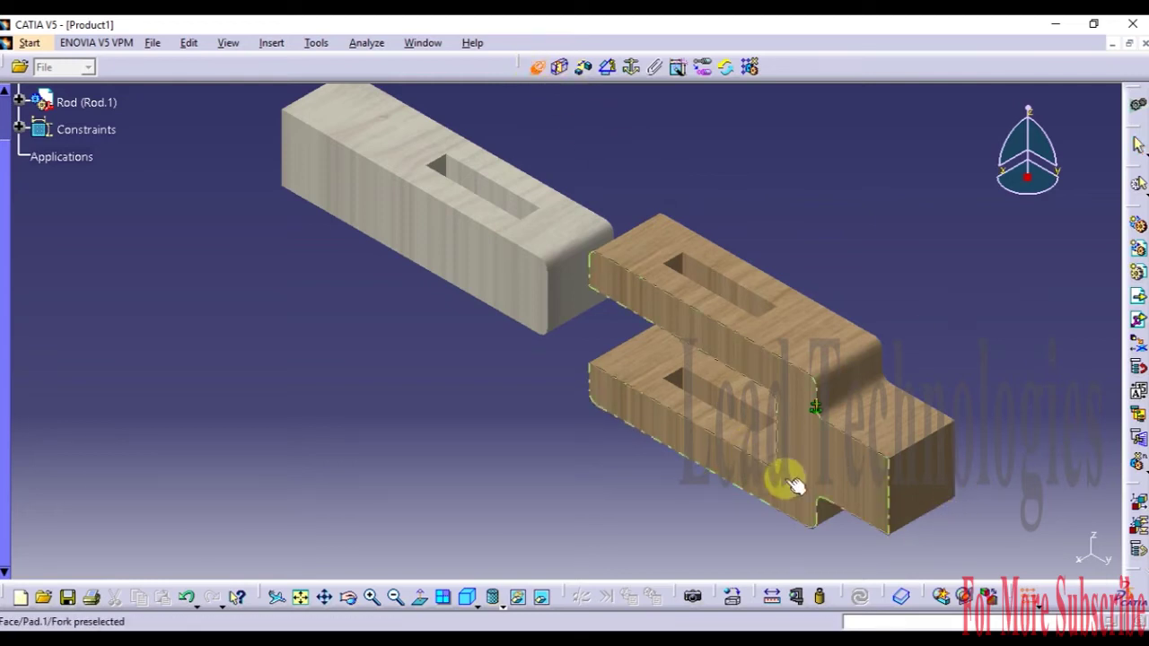
click(788, 483)
click(508, 302)
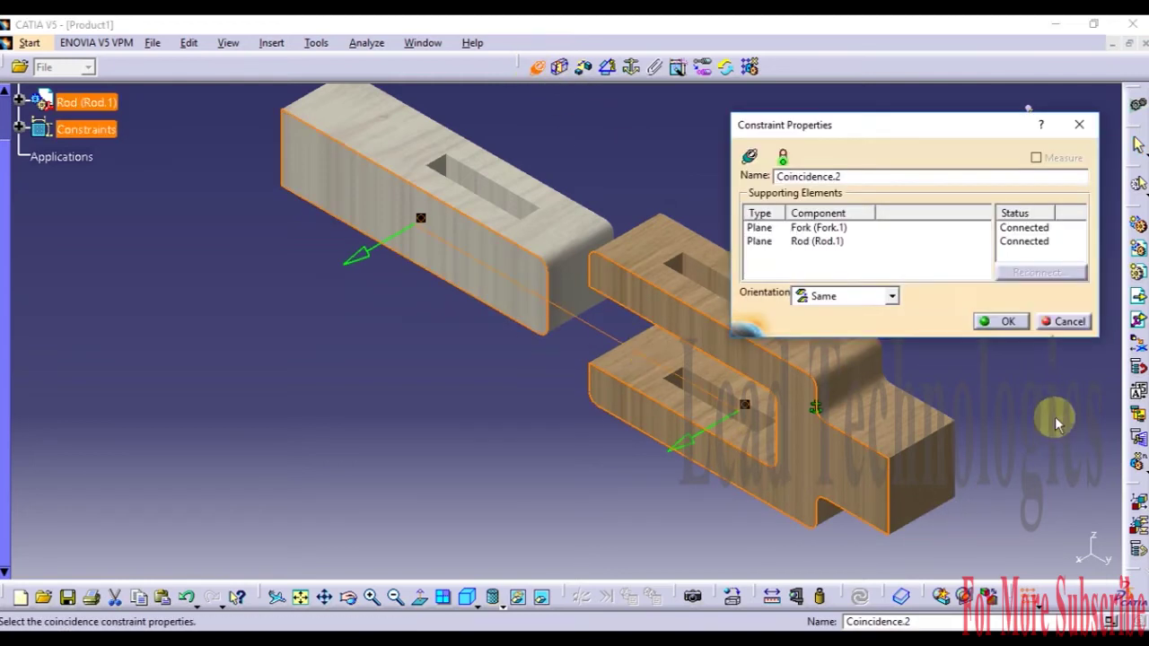
click(892, 298)
click(879, 320)
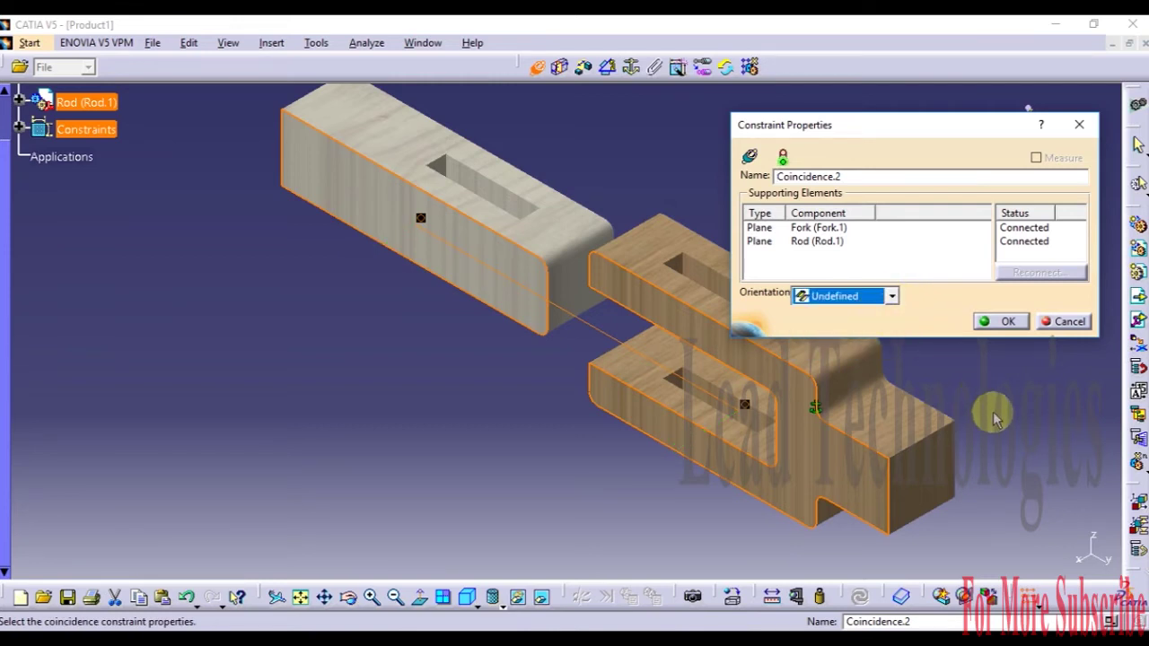
click(1004, 321)
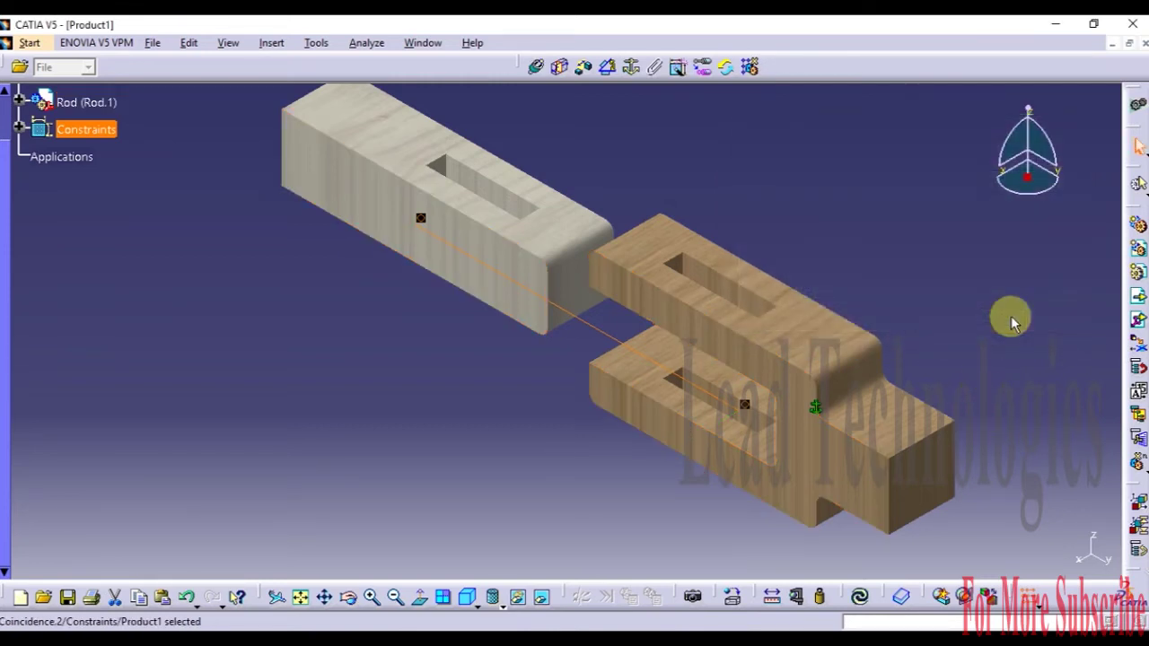
click(862, 596)
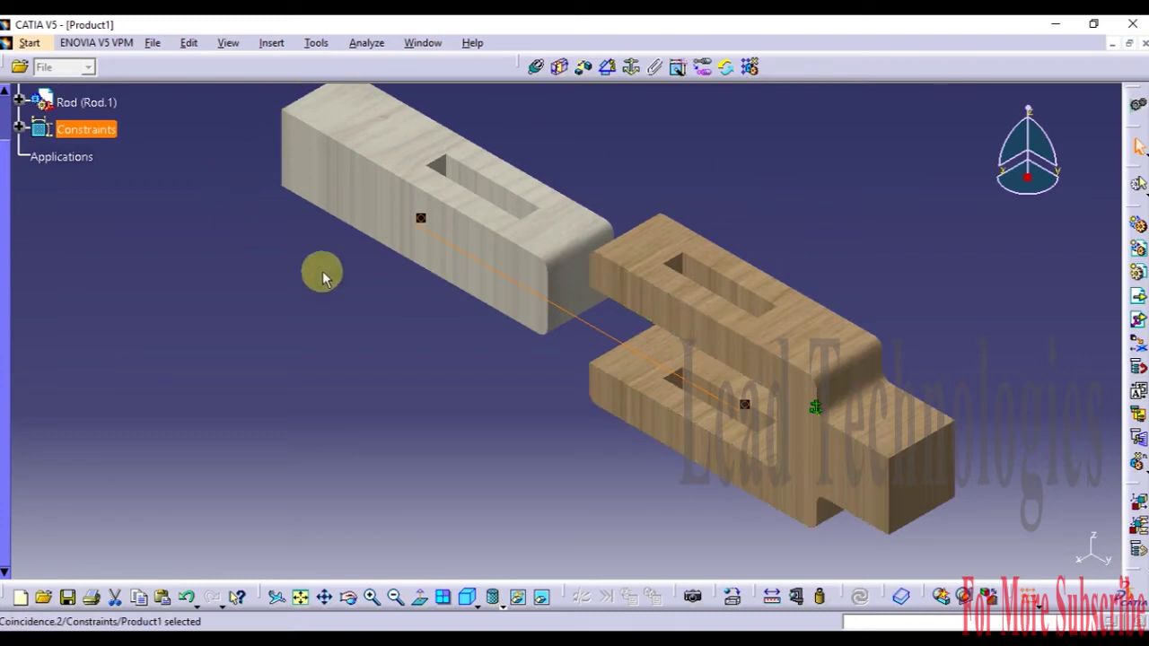
Step: Click on the model in the Fork-only Product1 assembly
click(529, 291)
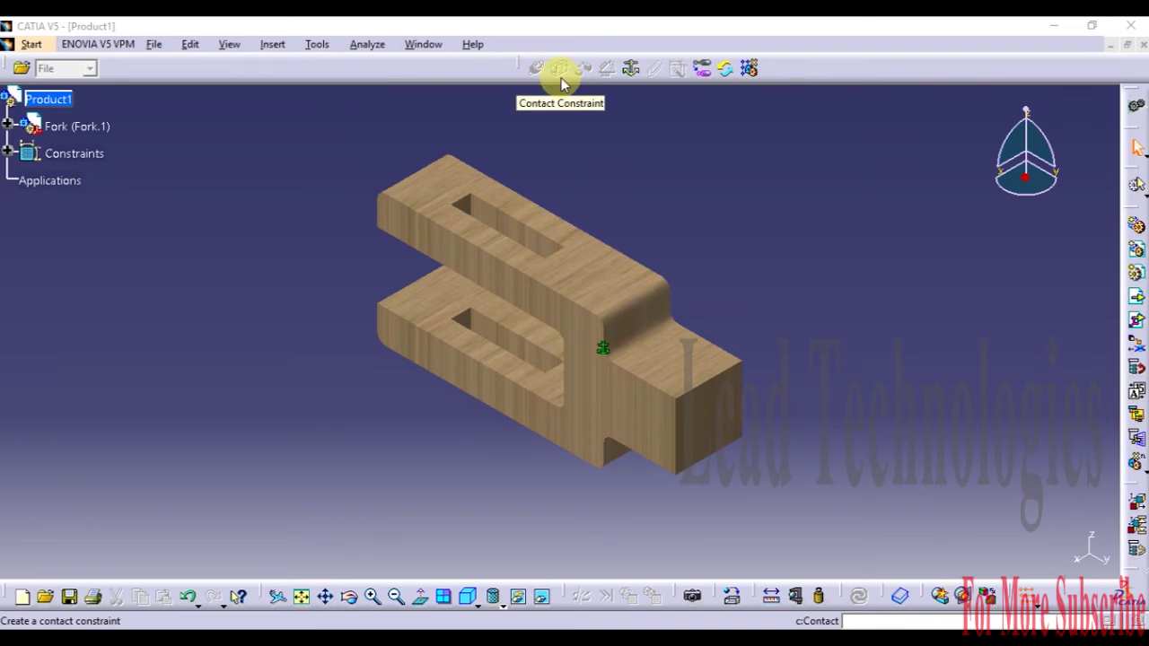
Step: Insert the Rod part file into Product1 as an existing component
click(30, 44)
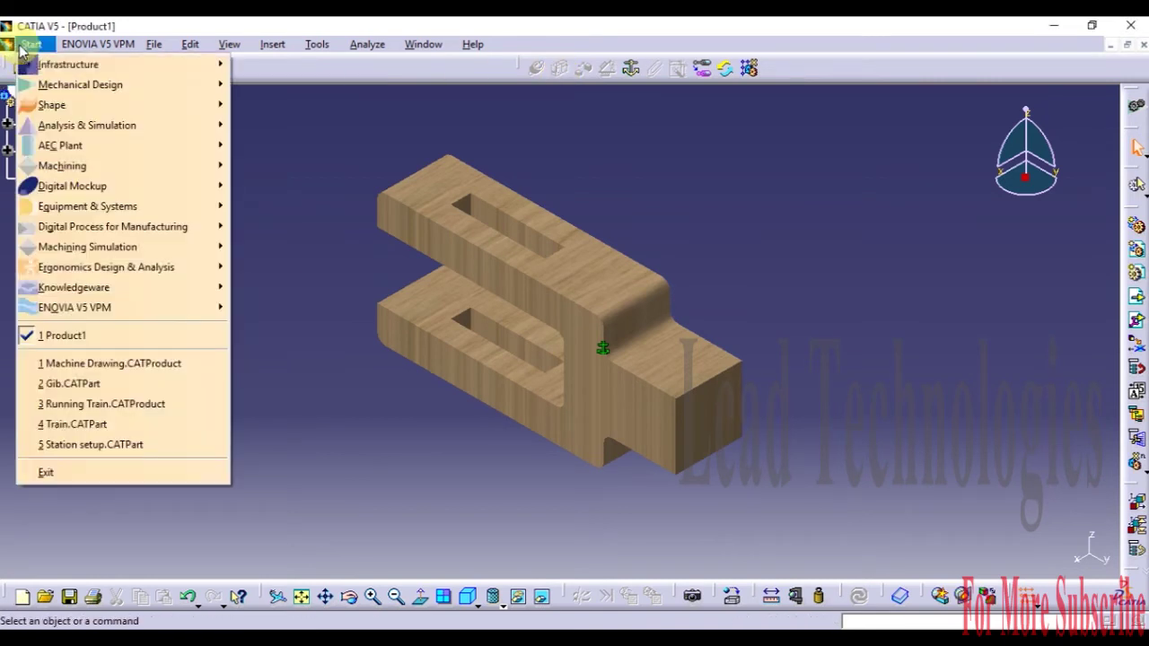
click(429, 157)
click(48, 99)
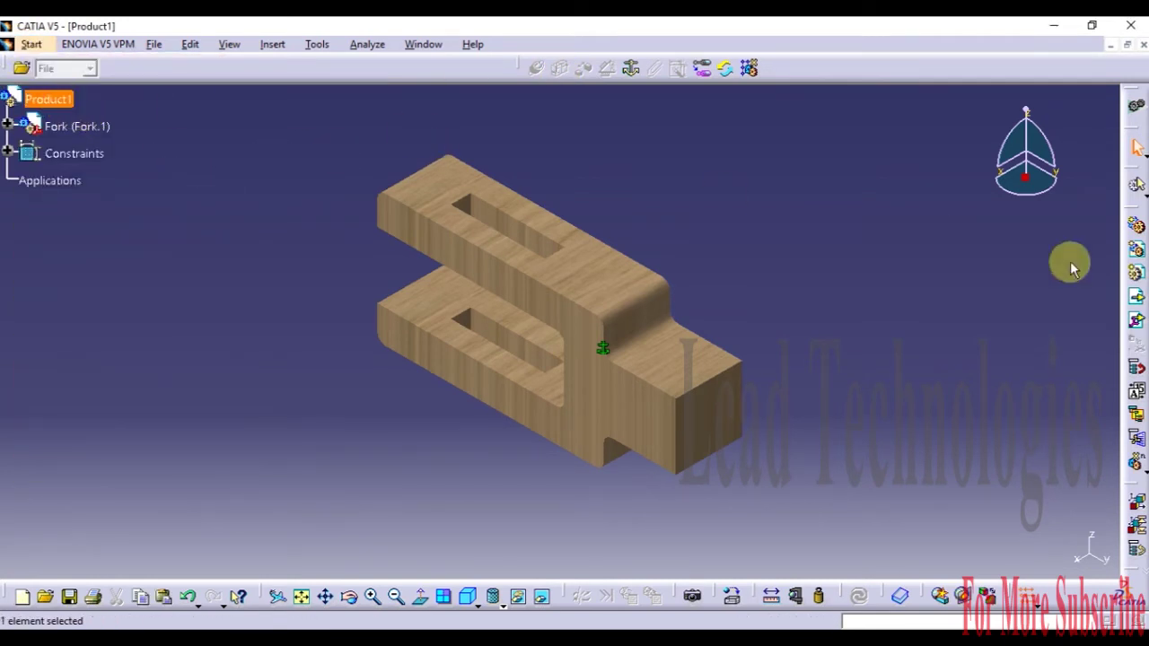
click(1138, 302)
click(477, 310)
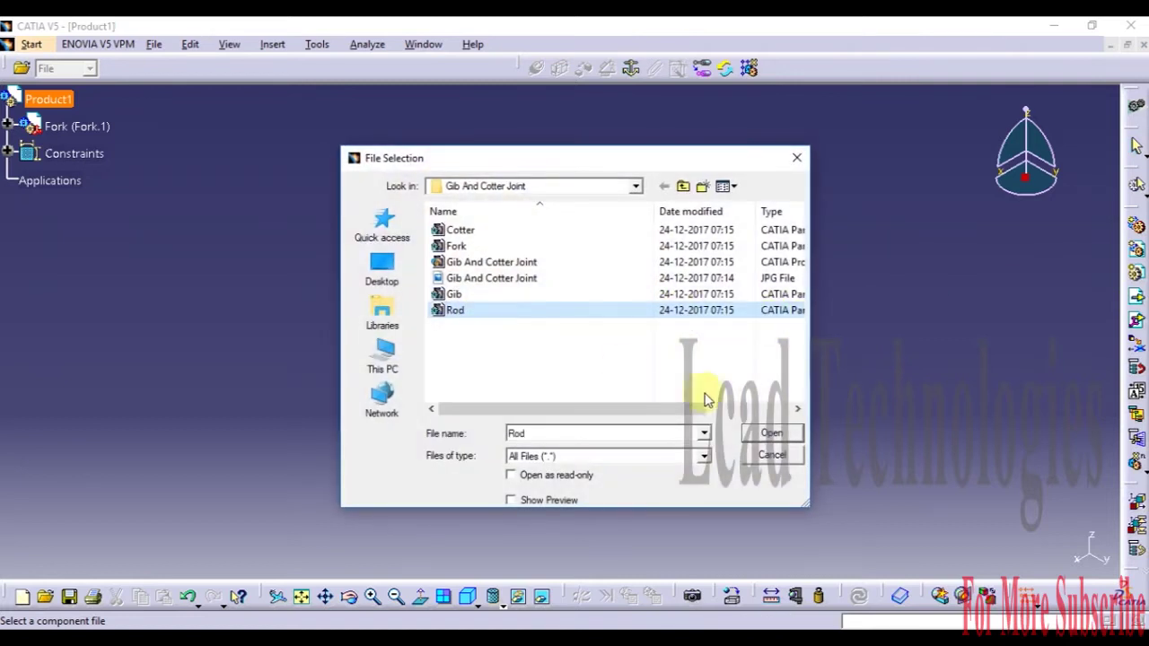
click(774, 434)
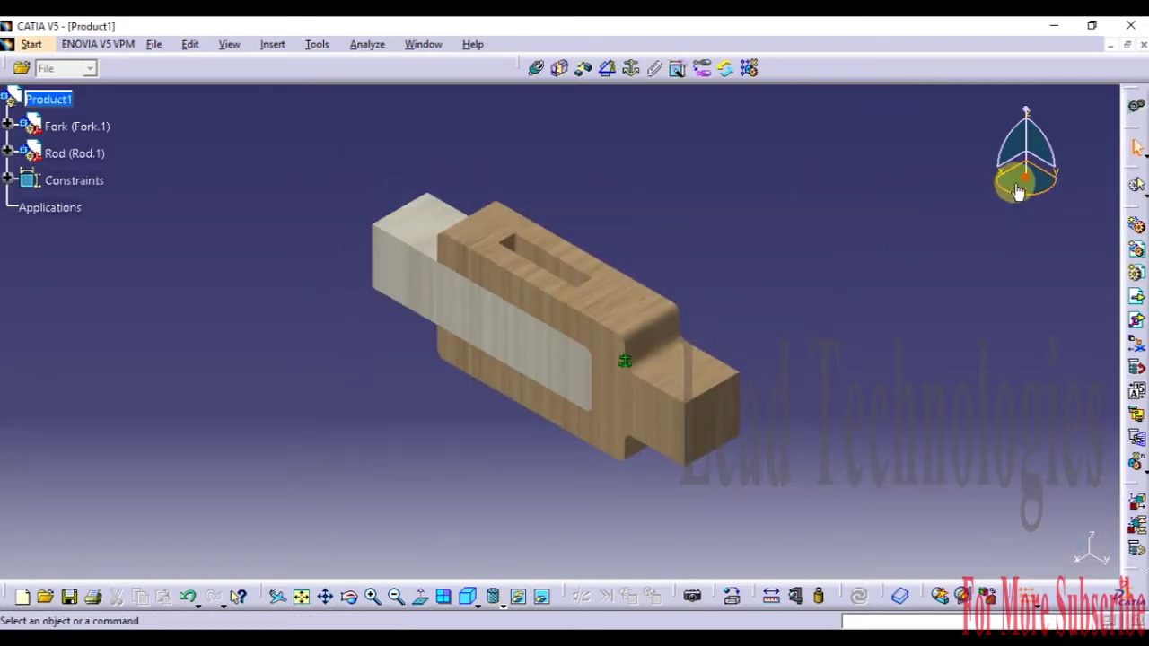
Step: Drag the Rod clear of the Fork with the compass, then reset the compass
drag(1024, 179, 197, 225)
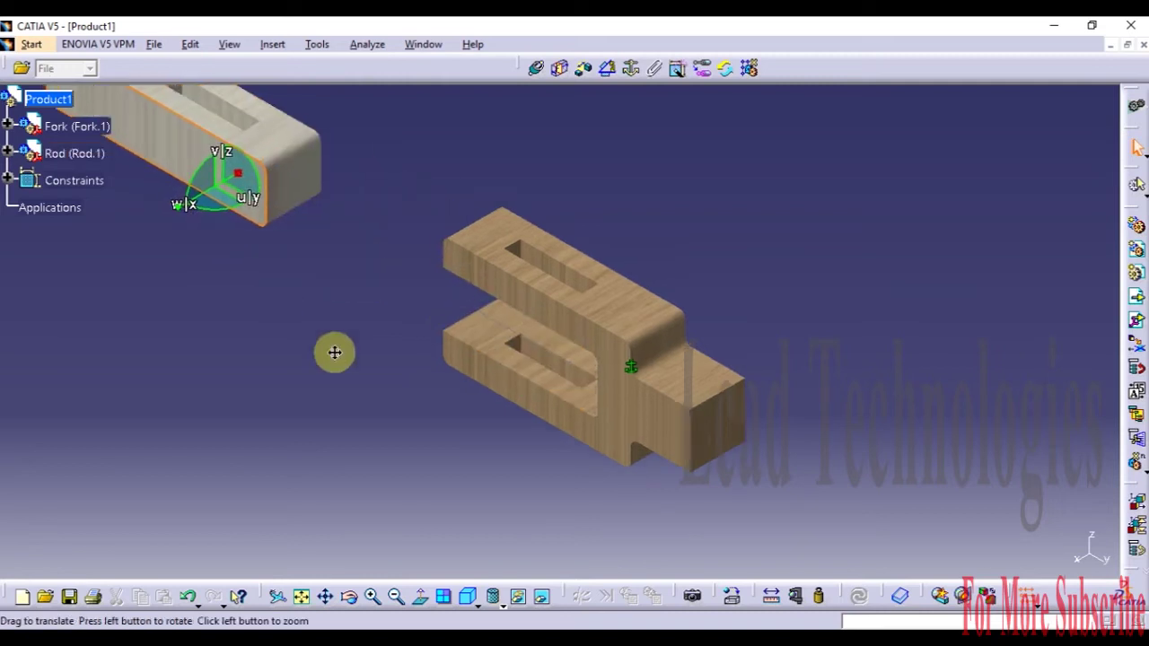
middle_drag(333, 352, 418, 395)
drag(350, 290, 415, 300)
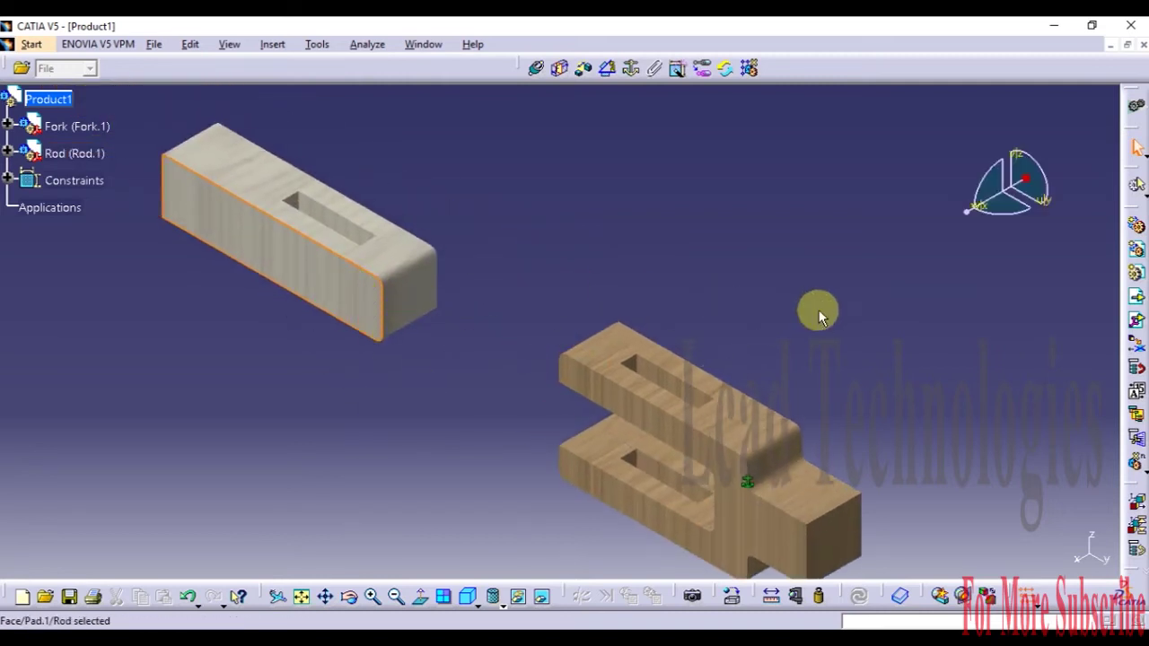
click(460, 393)
Step: Show the Fork's xy, yz and zx reference planes via Hide/Show
click(7, 126)
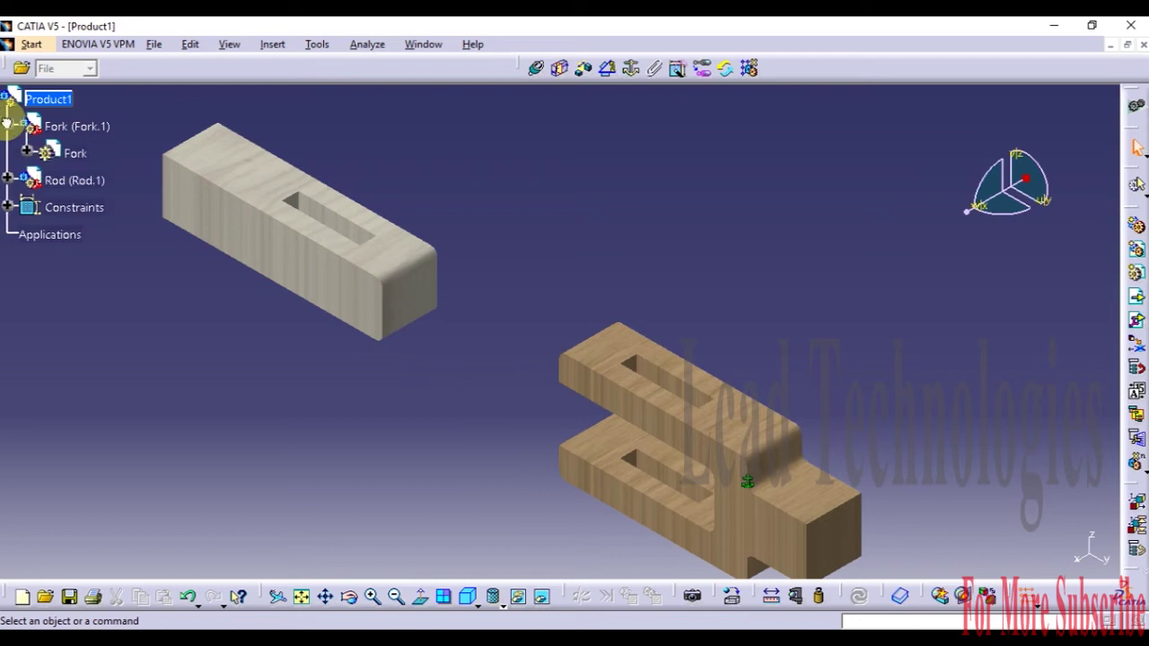
click(27, 152)
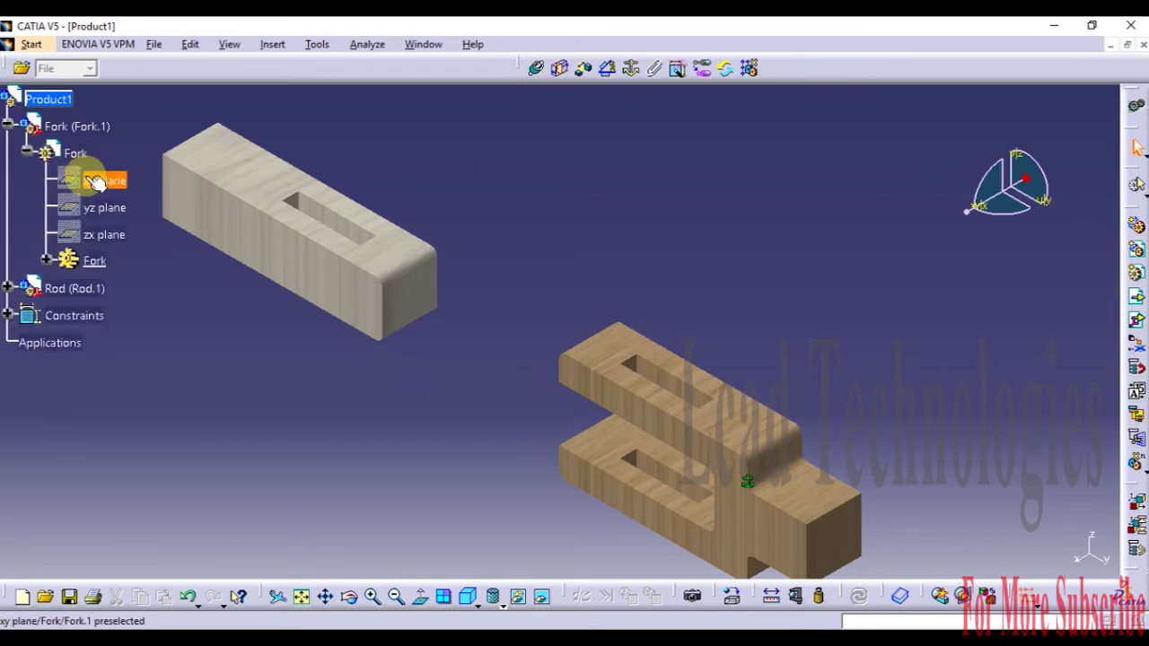
ctrl+click(99, 207)
ctrl+click(101, 234)
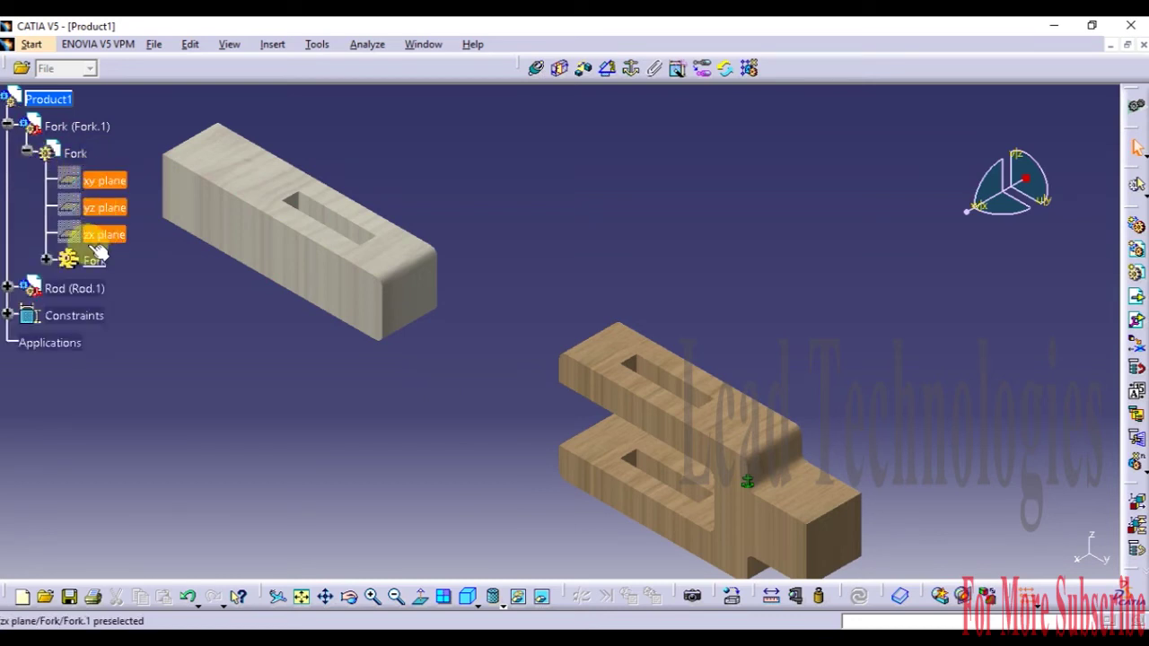
right_click(103, 234)
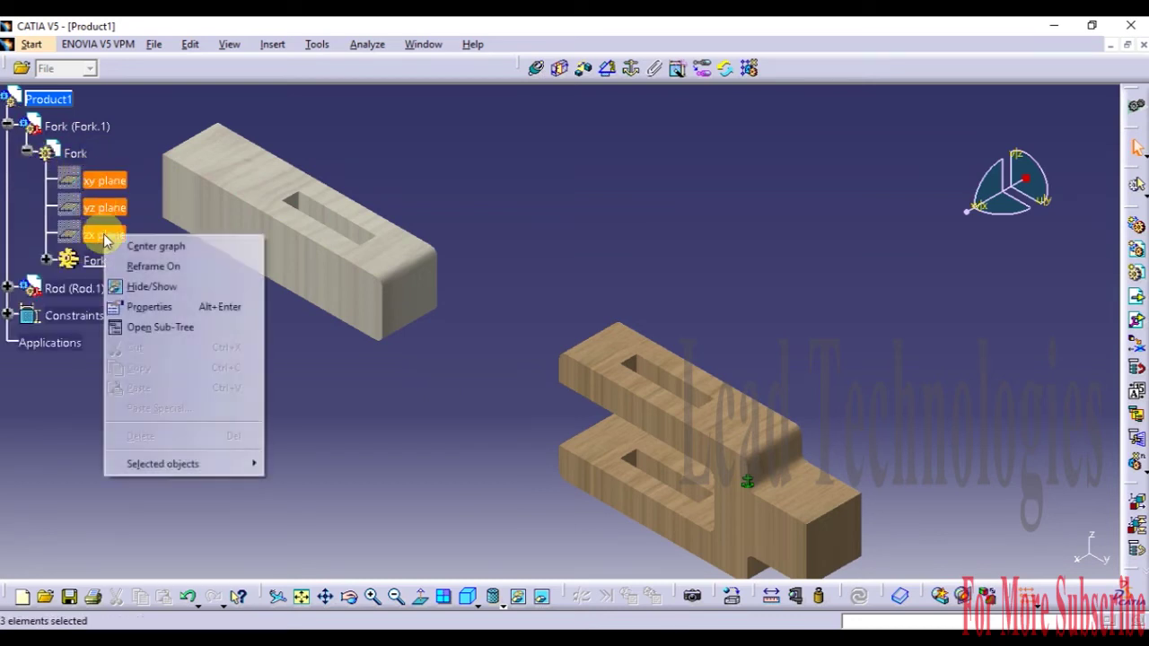
click(175, 287)
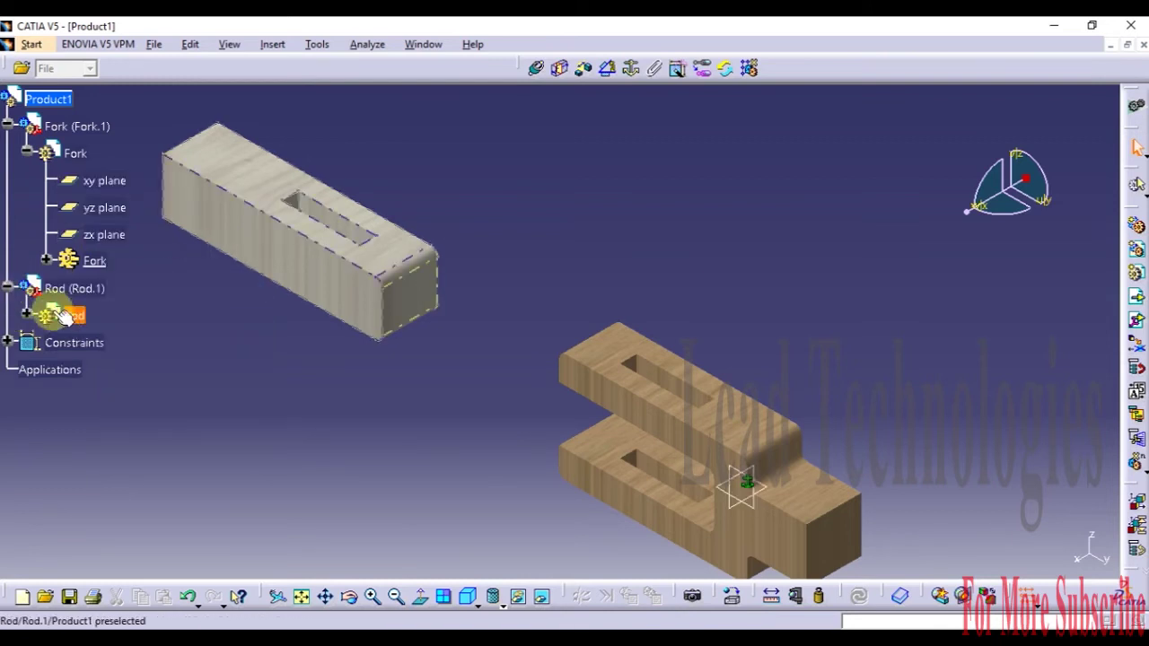
Step: Show the Rod's xy, yz and zx reference planes via Hide/Show
click(7, 289)
click(27, 316)
click(105, 344)
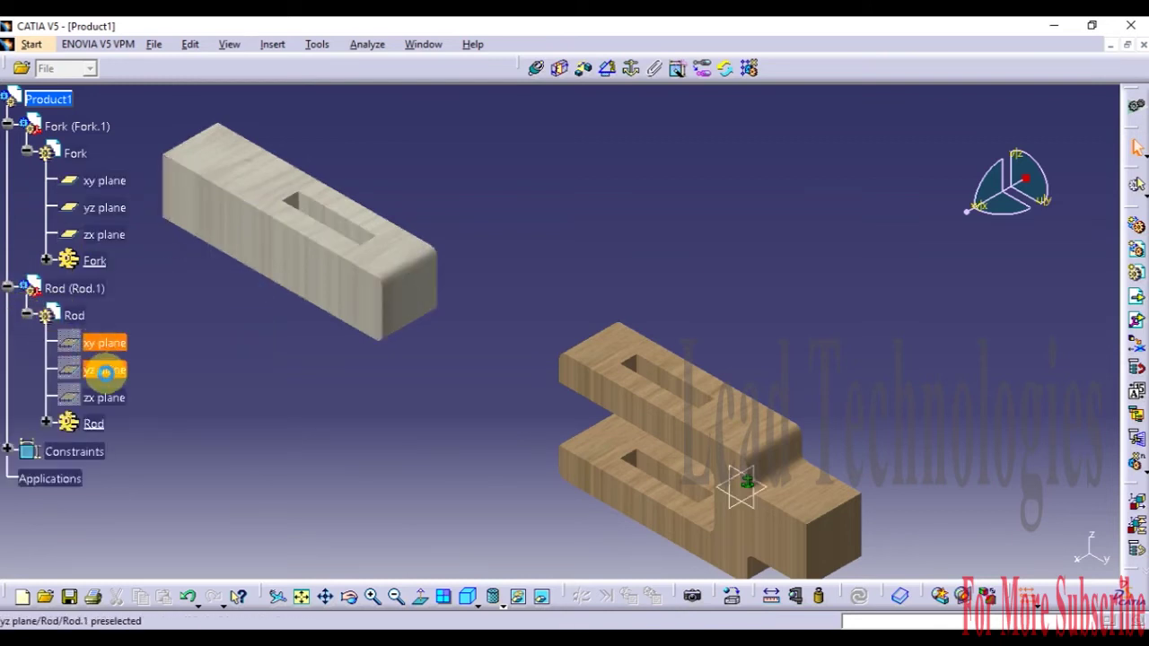
shift+click(104, 398)
right_click(114, 348)
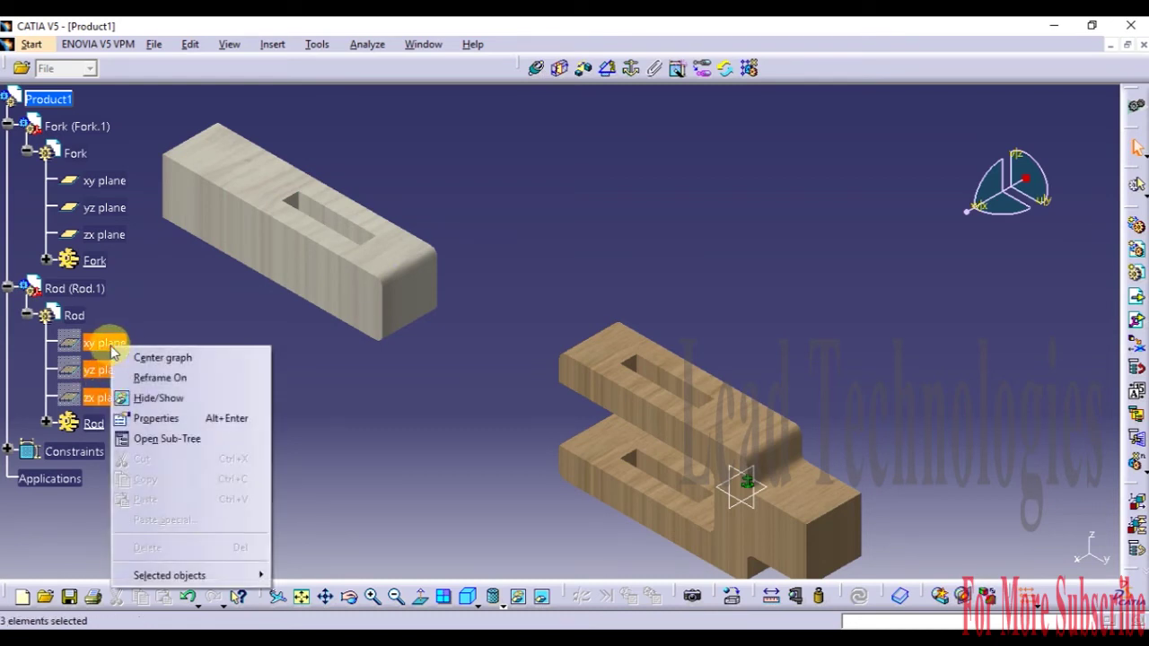
click(170, 406)
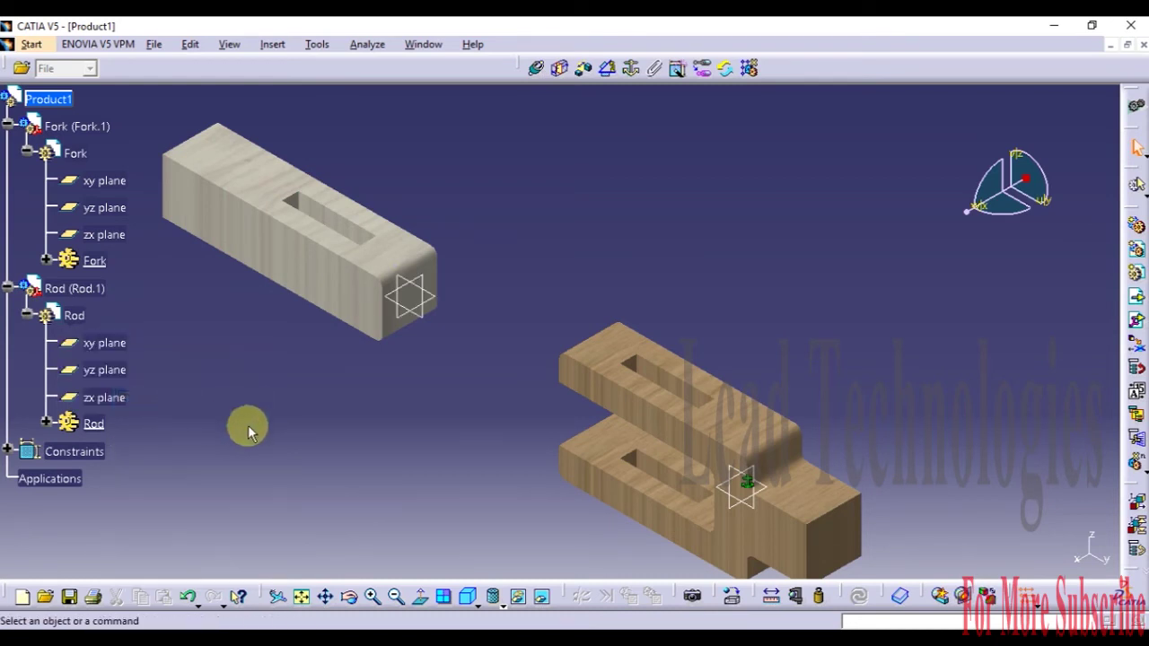
middle_drag(487, 467, 418, 406)
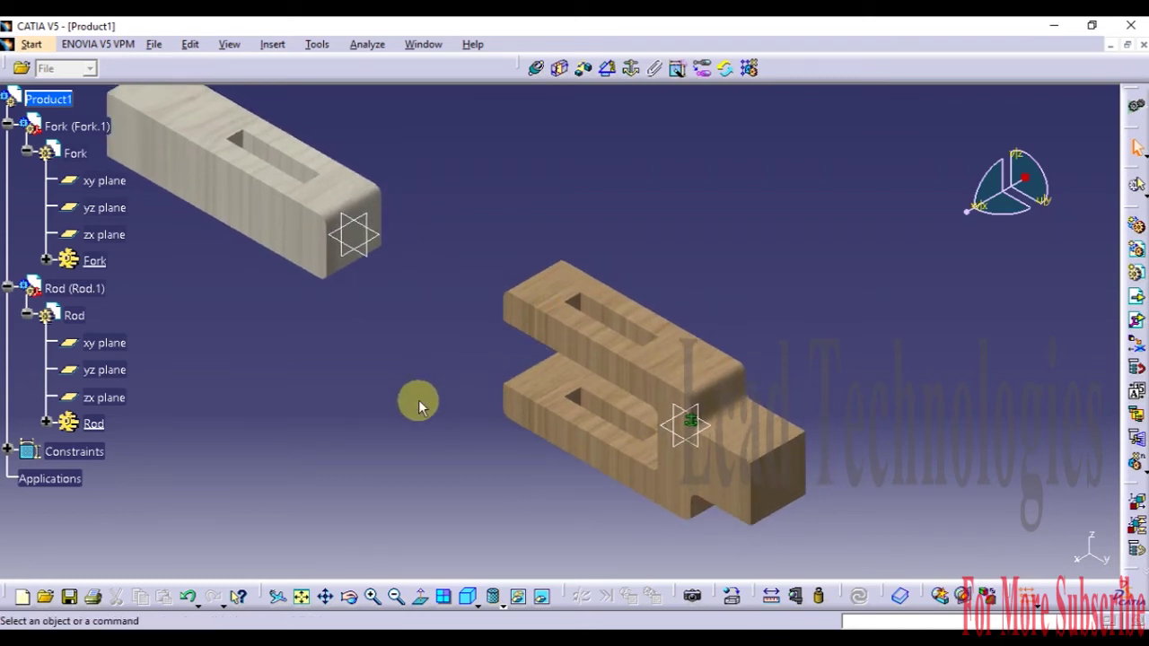
Step: Collapse the Fork and Rod branches back to top-level tree entries
click(27, 317)
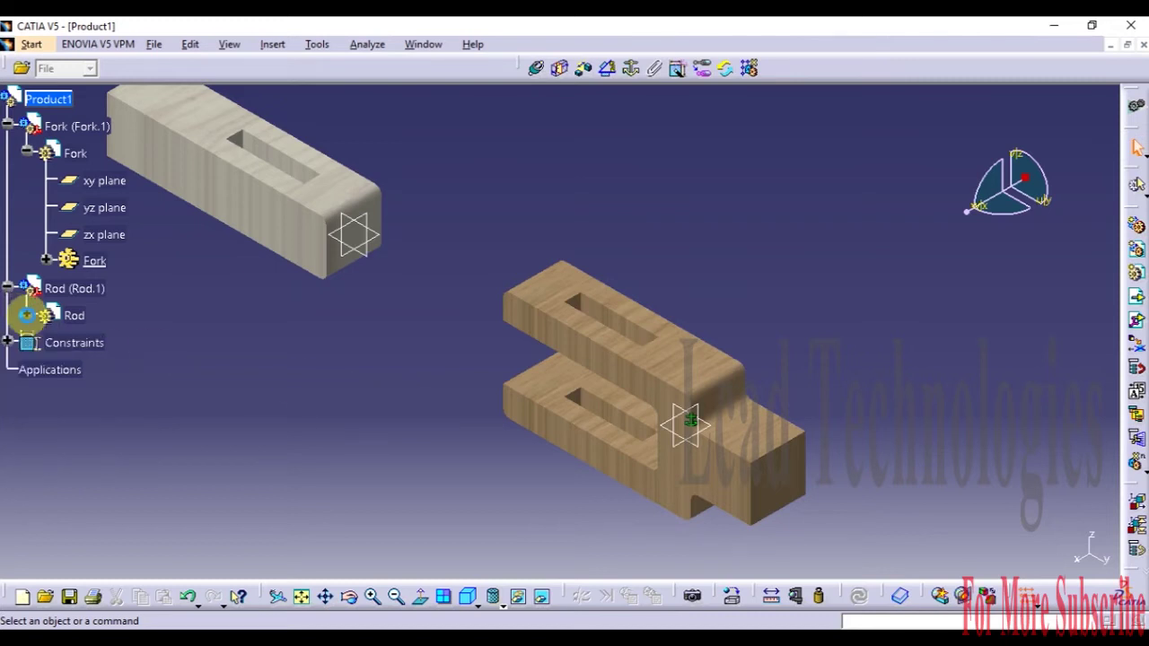
click(27, 154)
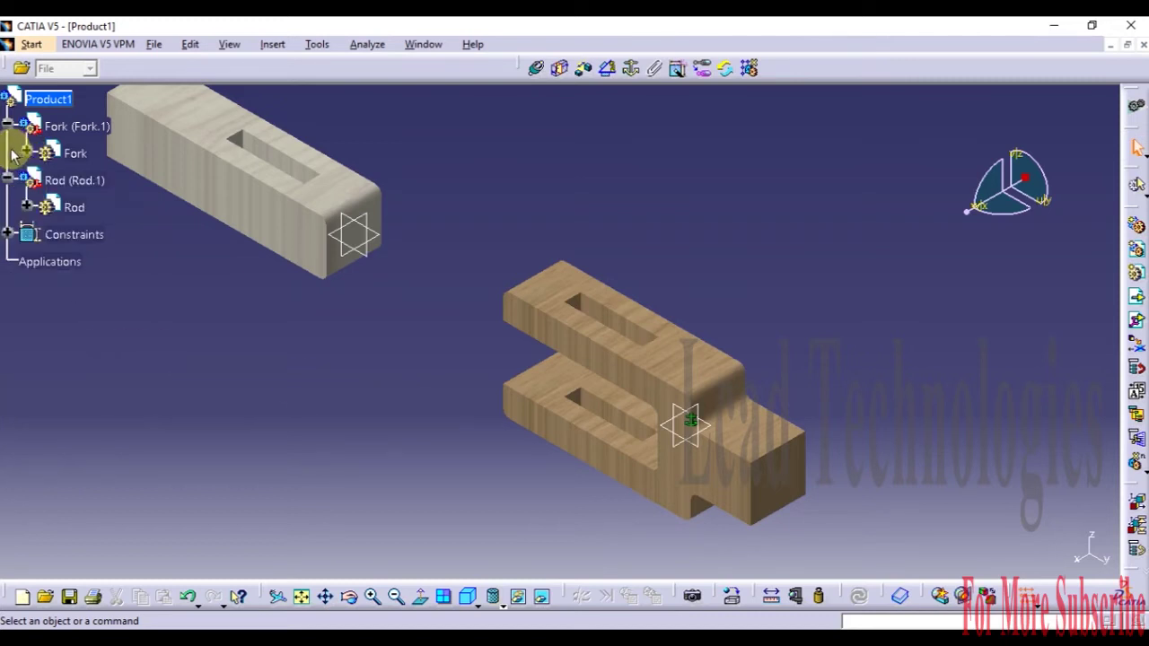
click(7, 125)
click(7, 154)
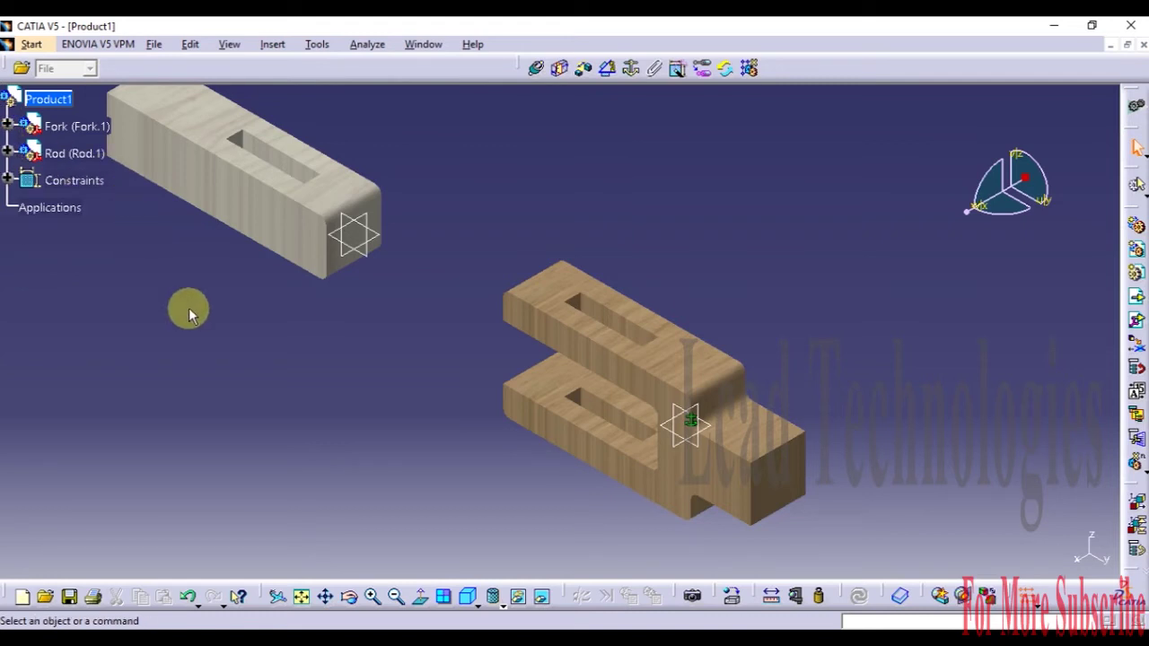
Step: Create Coincidence.2 between the Fork and Rod yz planes, then Update All
click(543, 72)
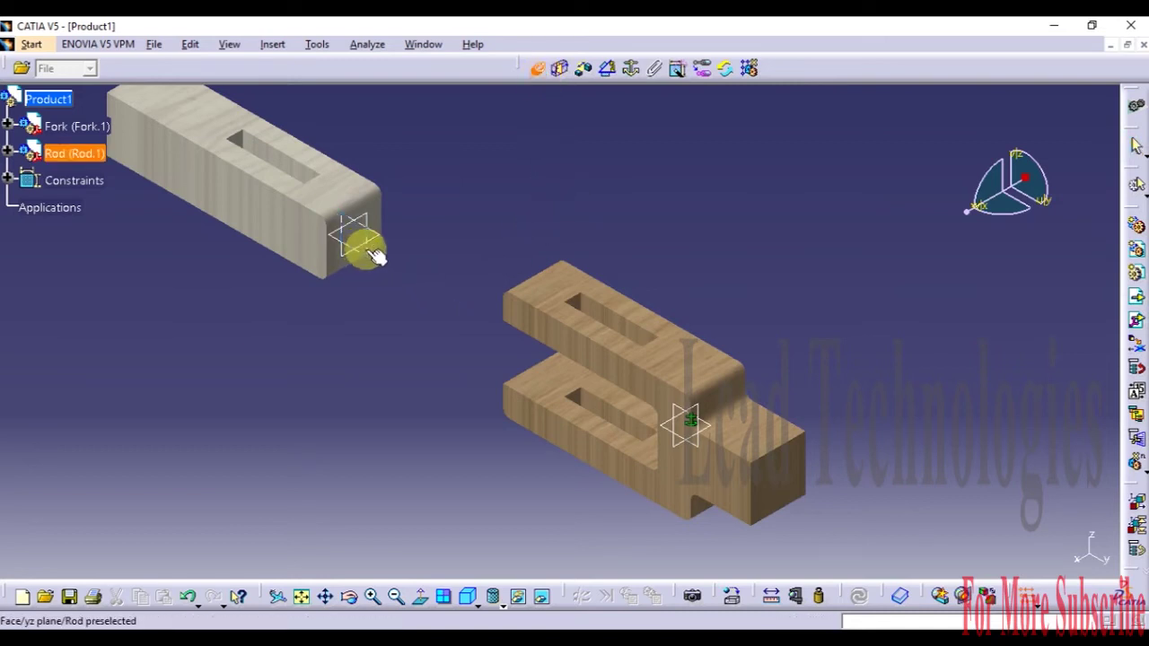
click(690, 438)
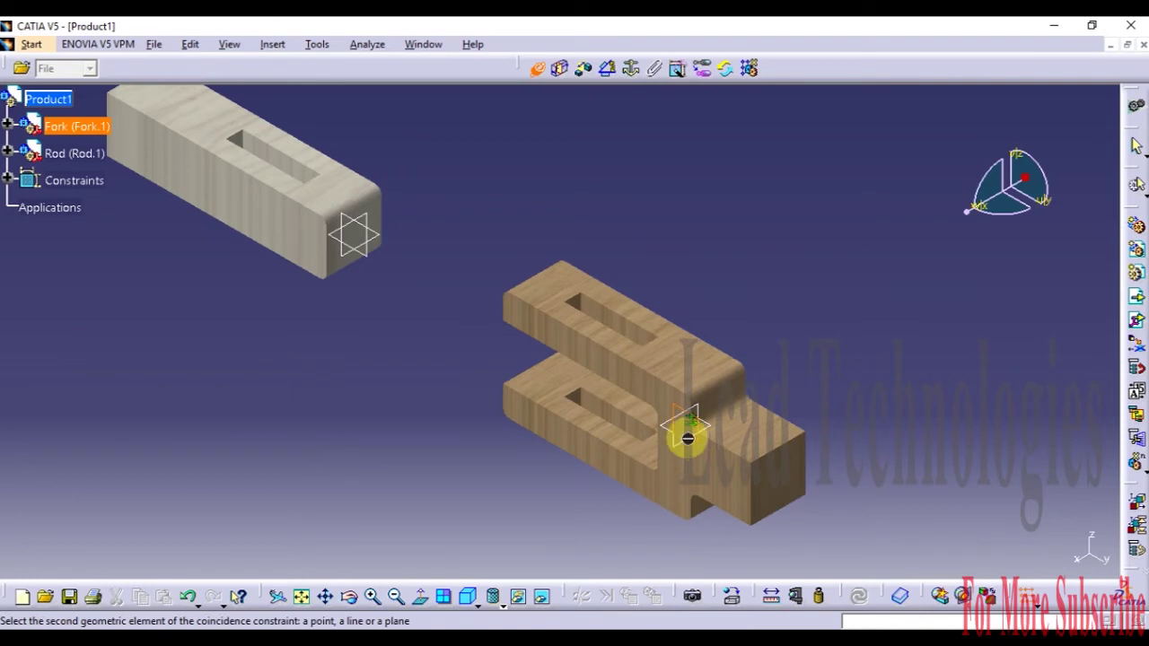
click(353, 242)
click(997, 322)
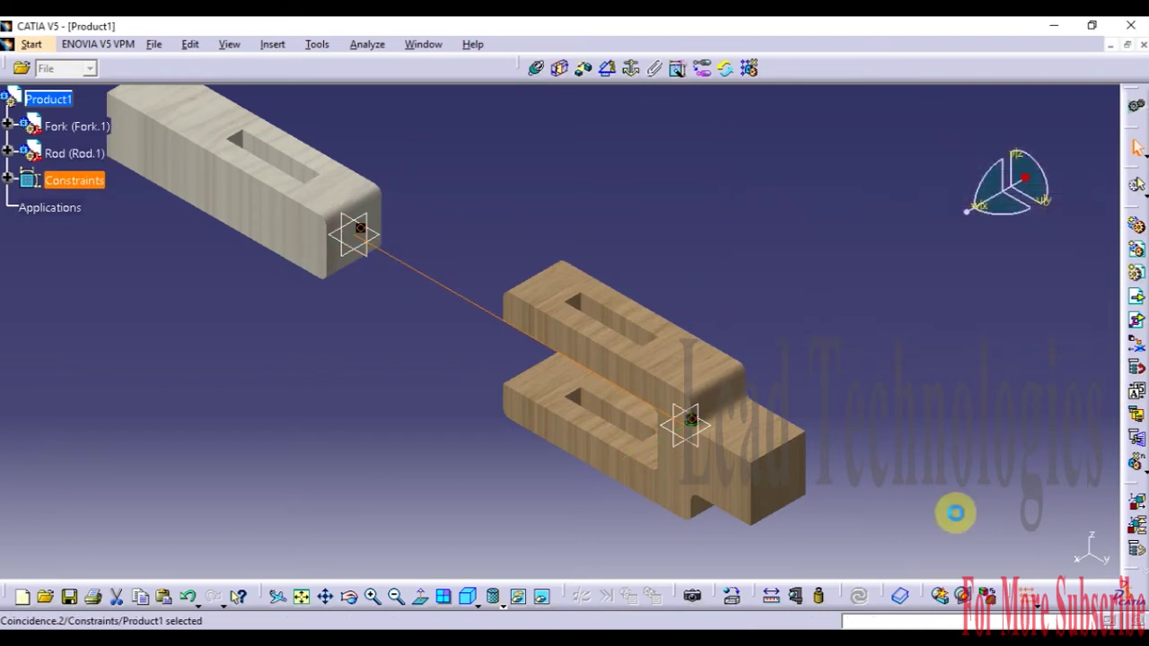
click(899, 596)
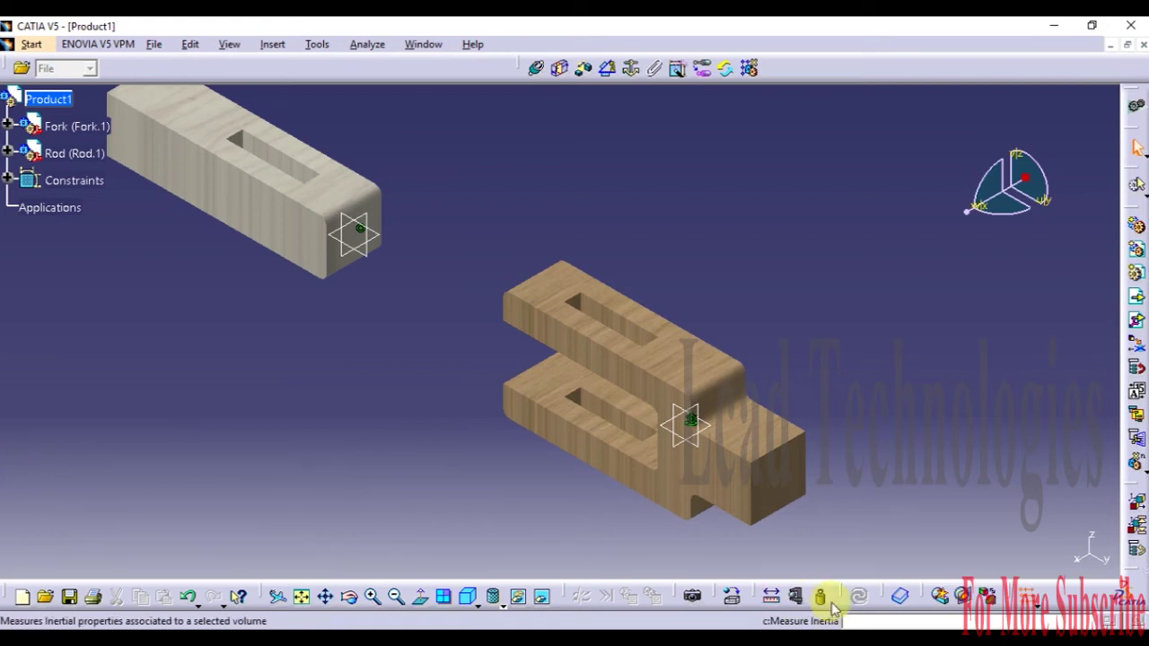
Step: Add Coincidence.3 between the Fork and Rod long side faces, accepting the redundancy warning
click(243, 186)
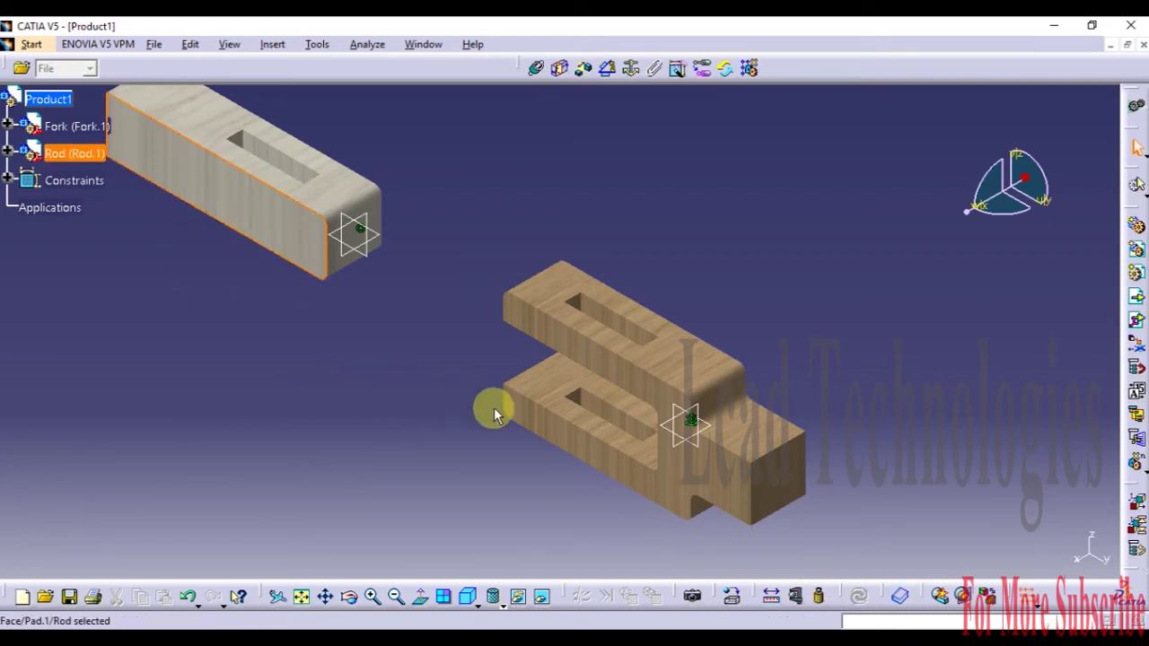
click(562, 460)
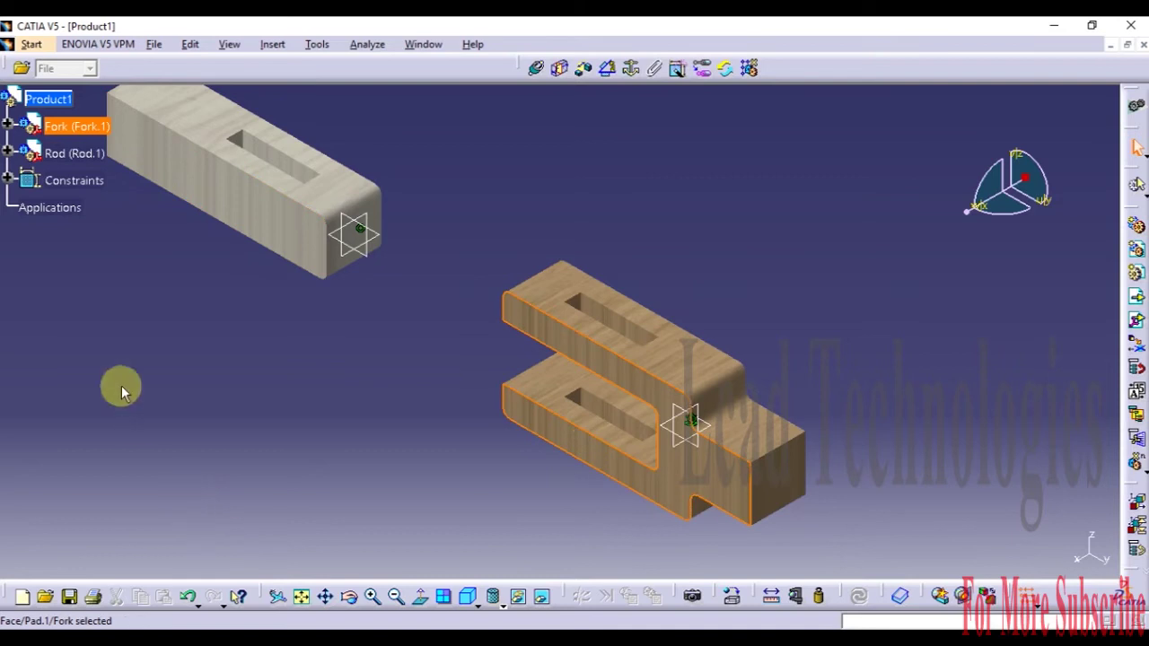
click(536, 68)
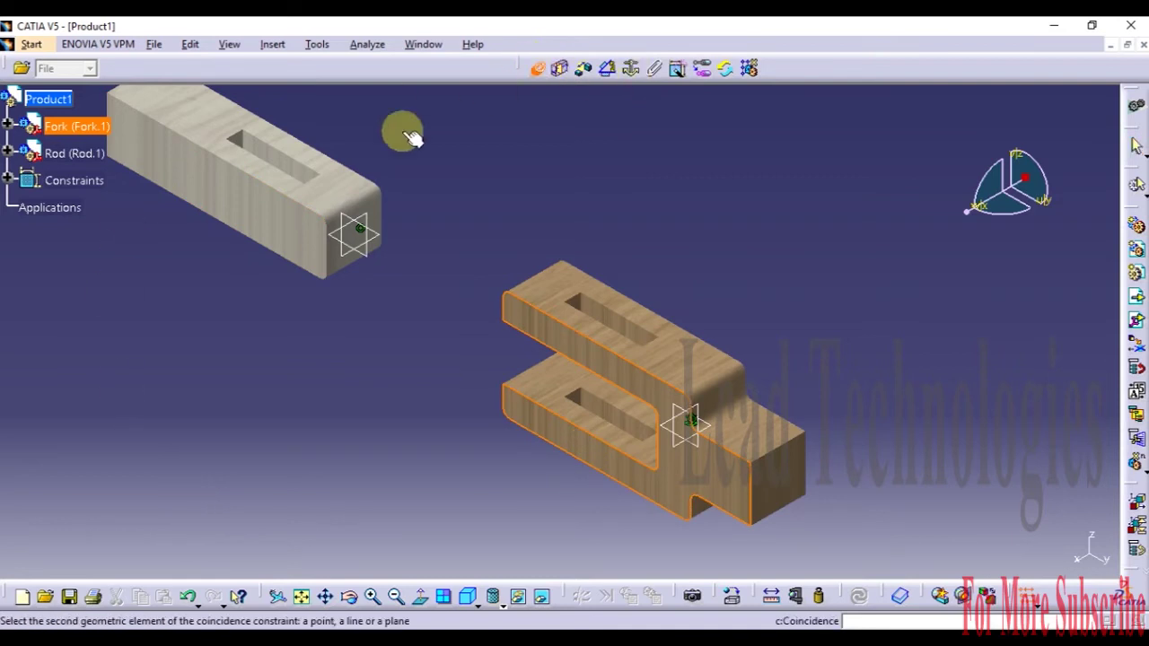
click(278, 218)
click(711, 368)
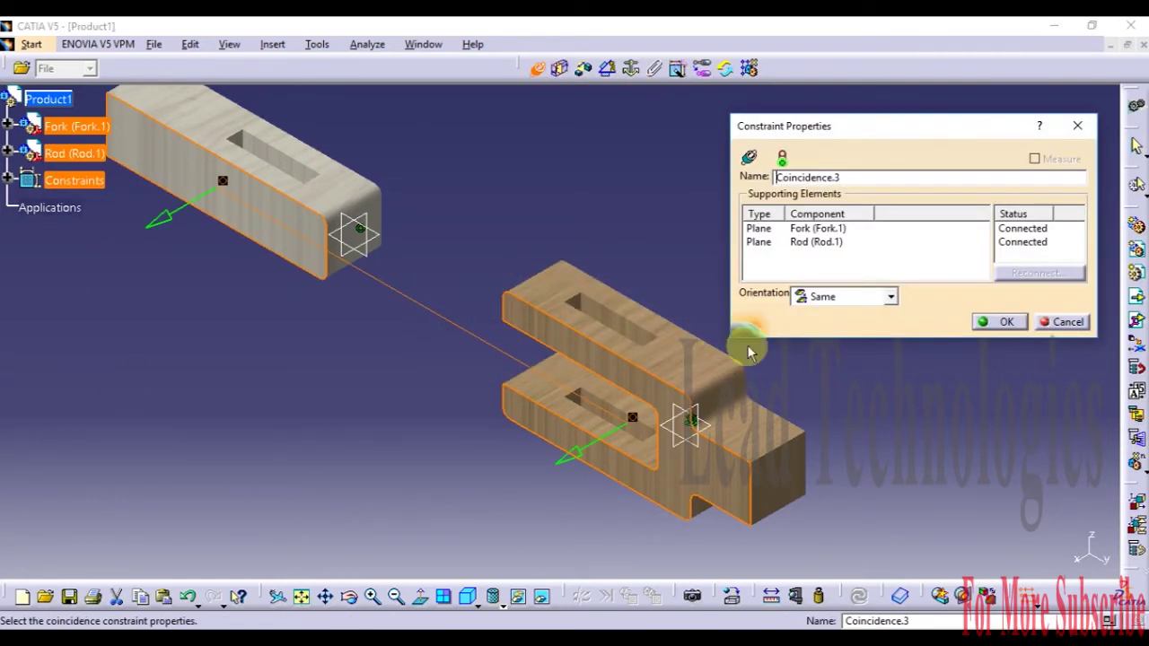
click(1004, 321)
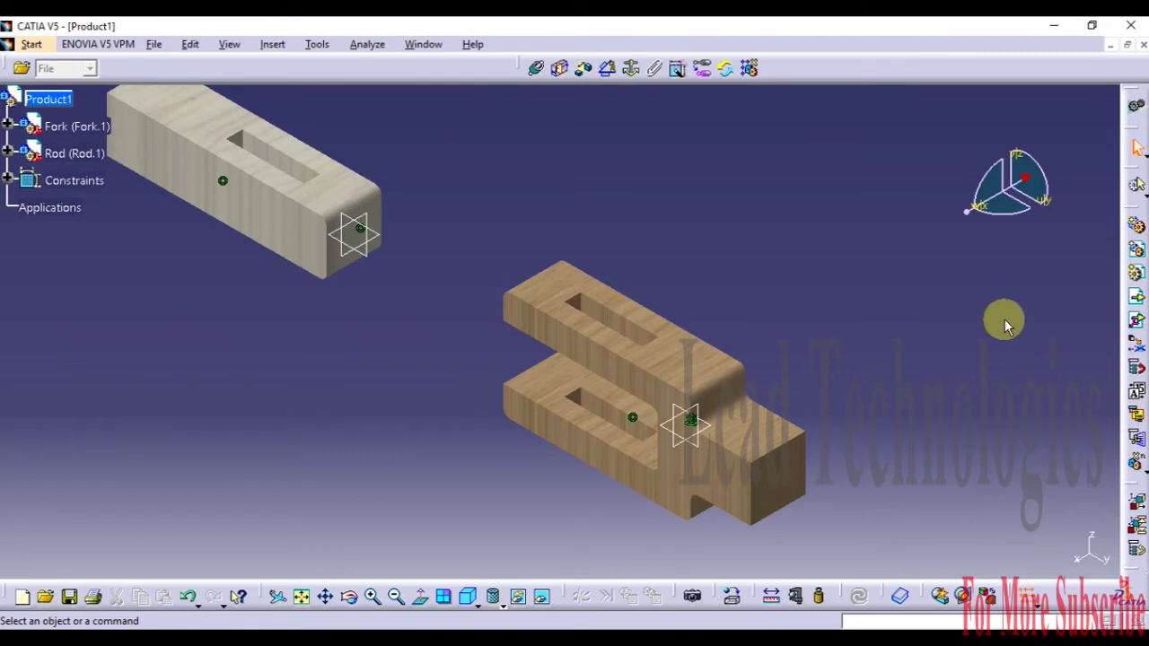
Step: Begin a contact constraint from the Rod's end face to the Fork's inner face
click(560, 69)
click(371, 223)
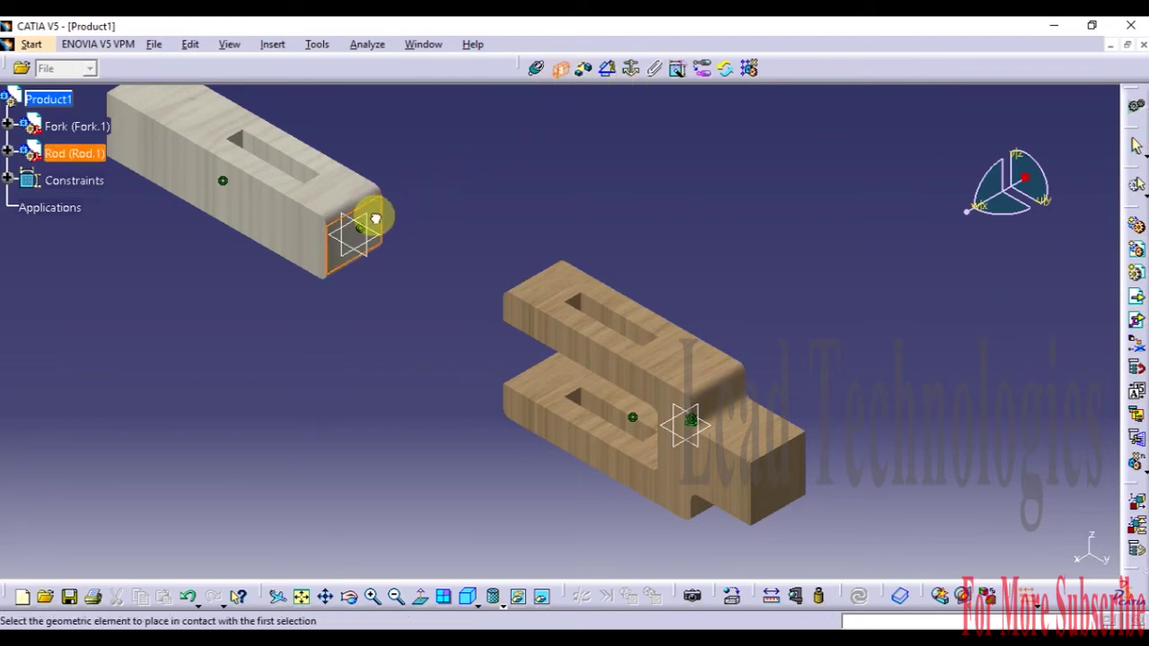
click(349, 597)
mouse_move(385, 423)
mouse_down()
mouse_move(752, 341)
mouse_move(646, 365)
mouse_up()
click(657, 367)
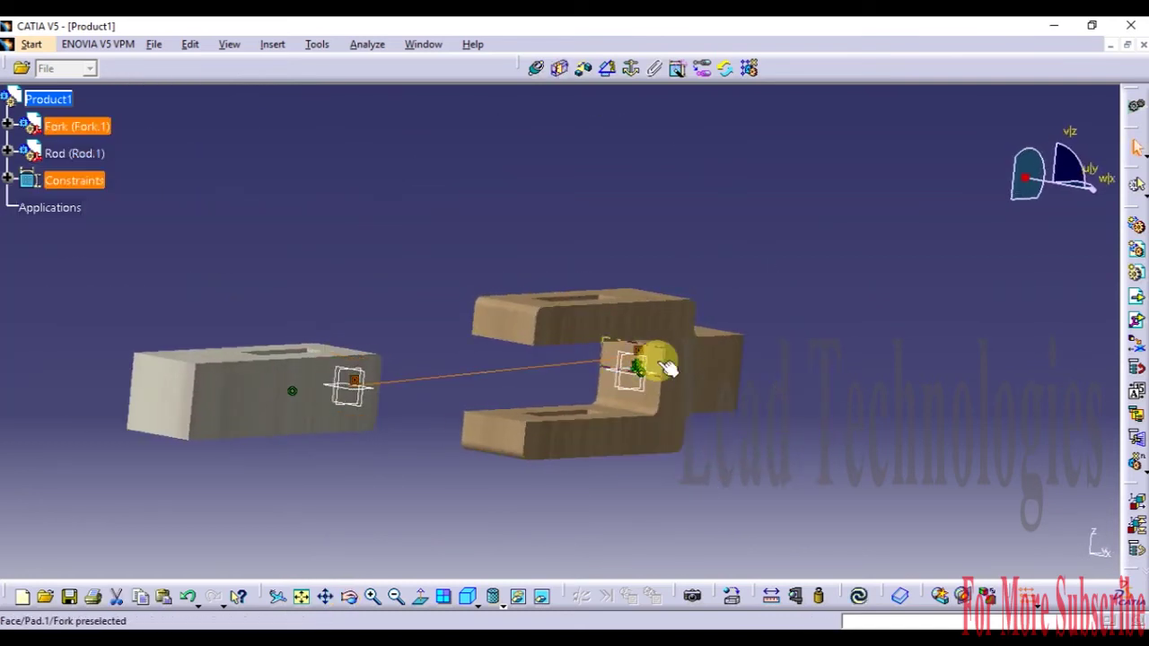
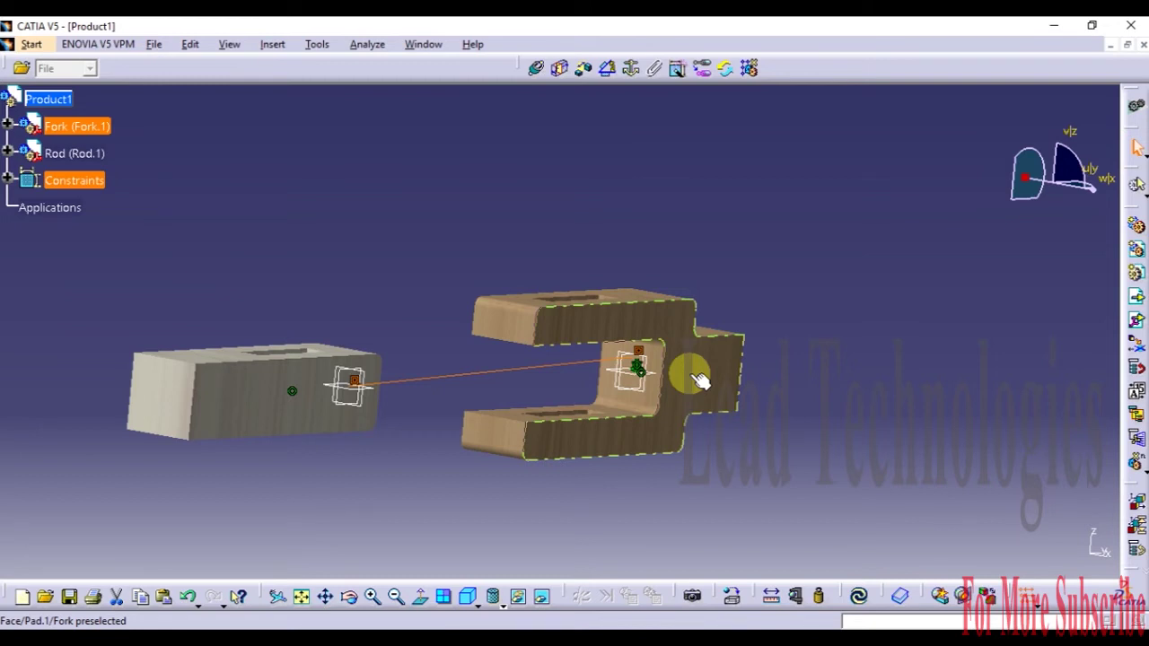
Step: Update the assembly so the rod moves up against the fork
click(861, 599)
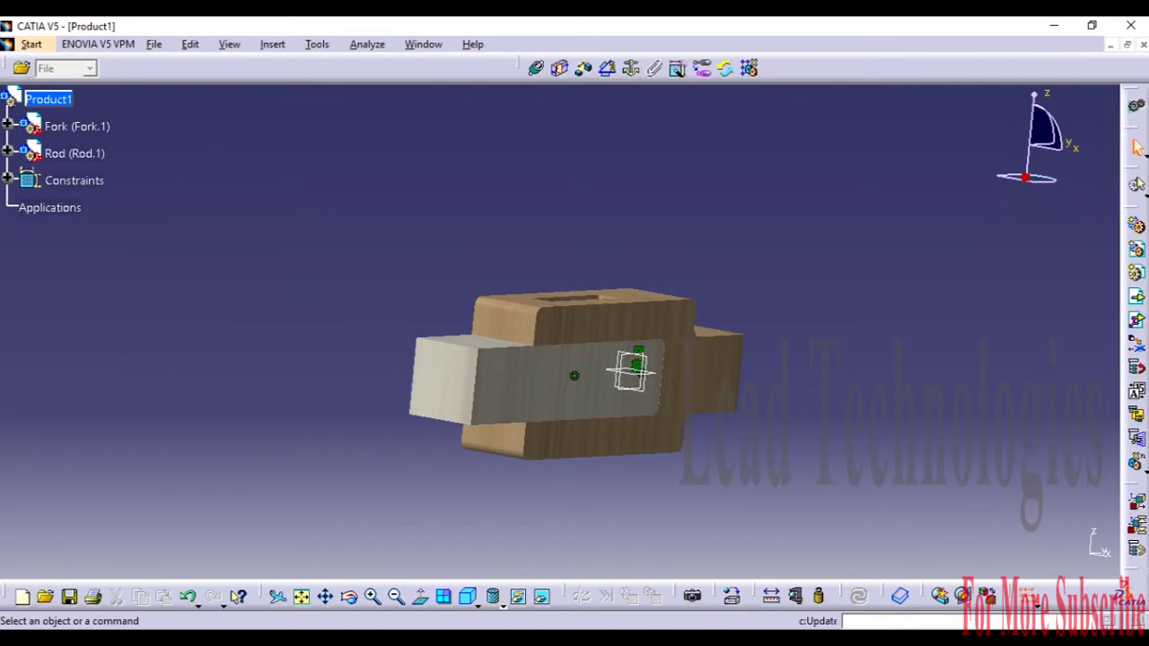
click(981, 645)
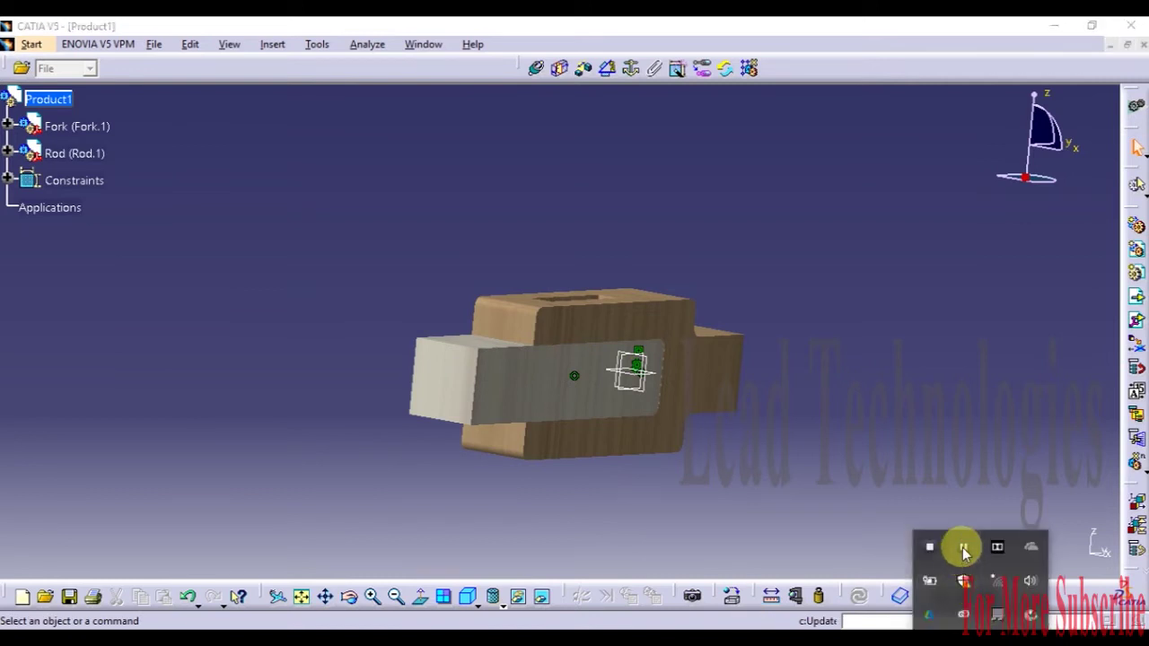
click(959, 435)
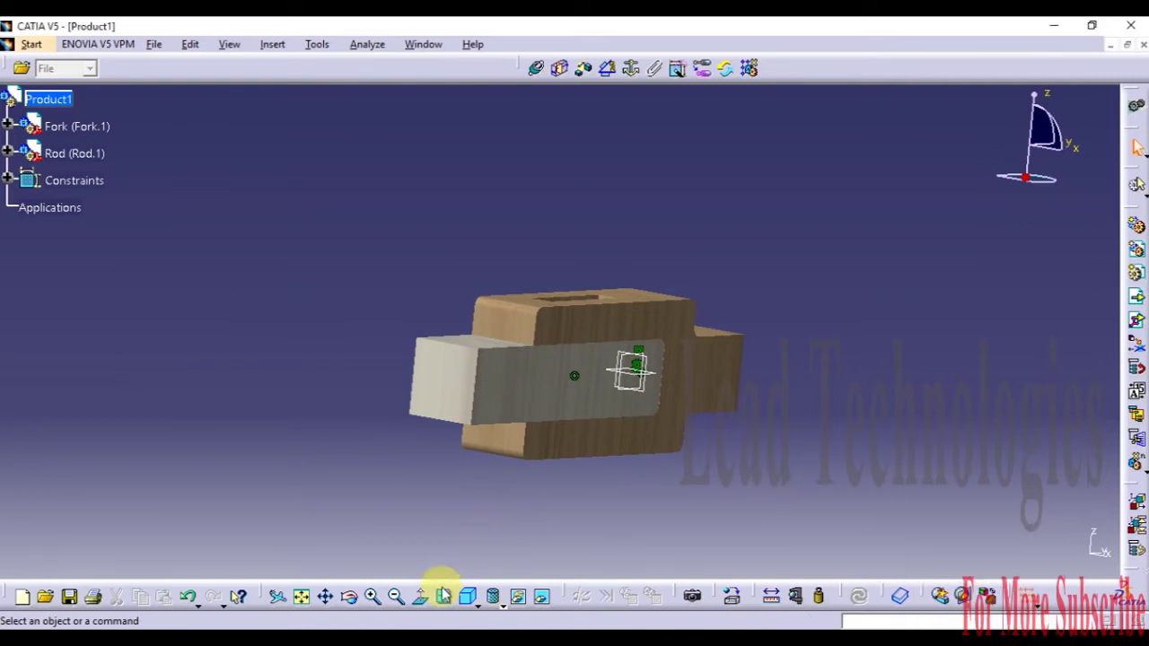
Step: Switch to the isometric view and frame the fork and rod assembly
click(466, 600)
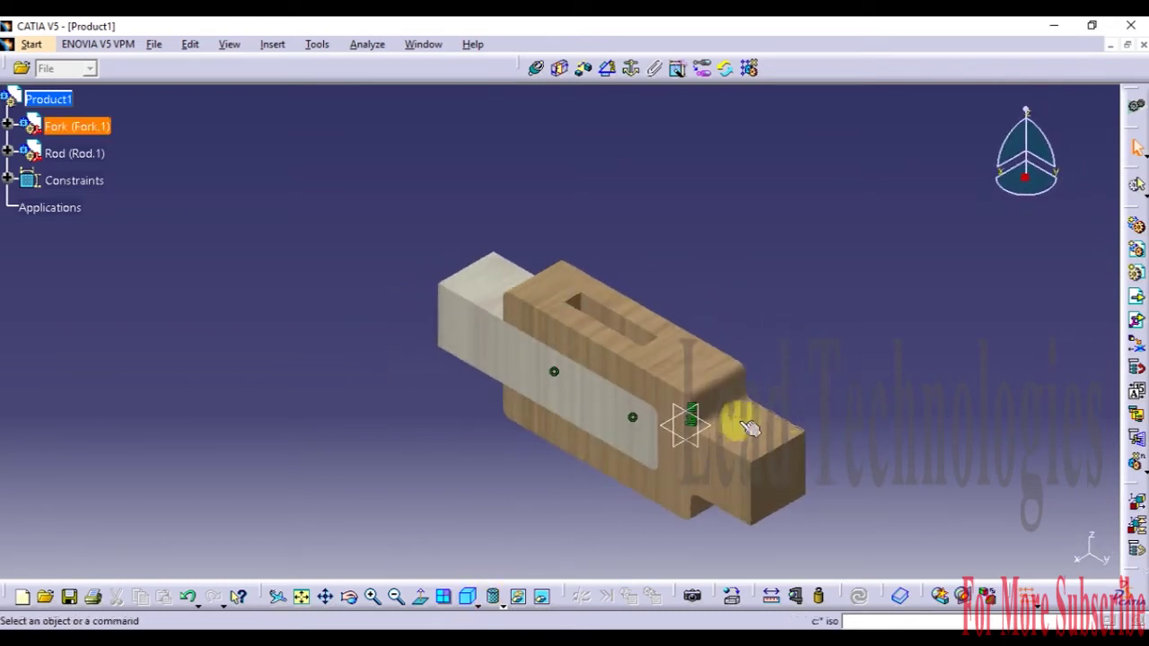
middle_drag(847, 401, 721, 557)
middle_drag(649, 247, 656, 246)
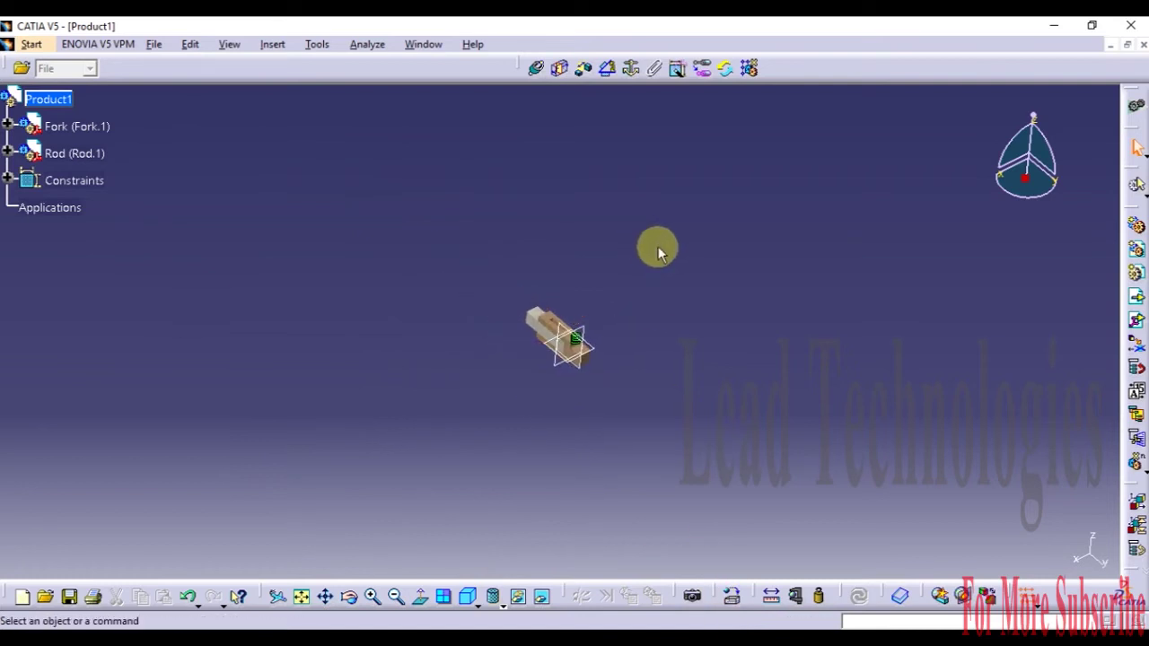
click(562, 67)
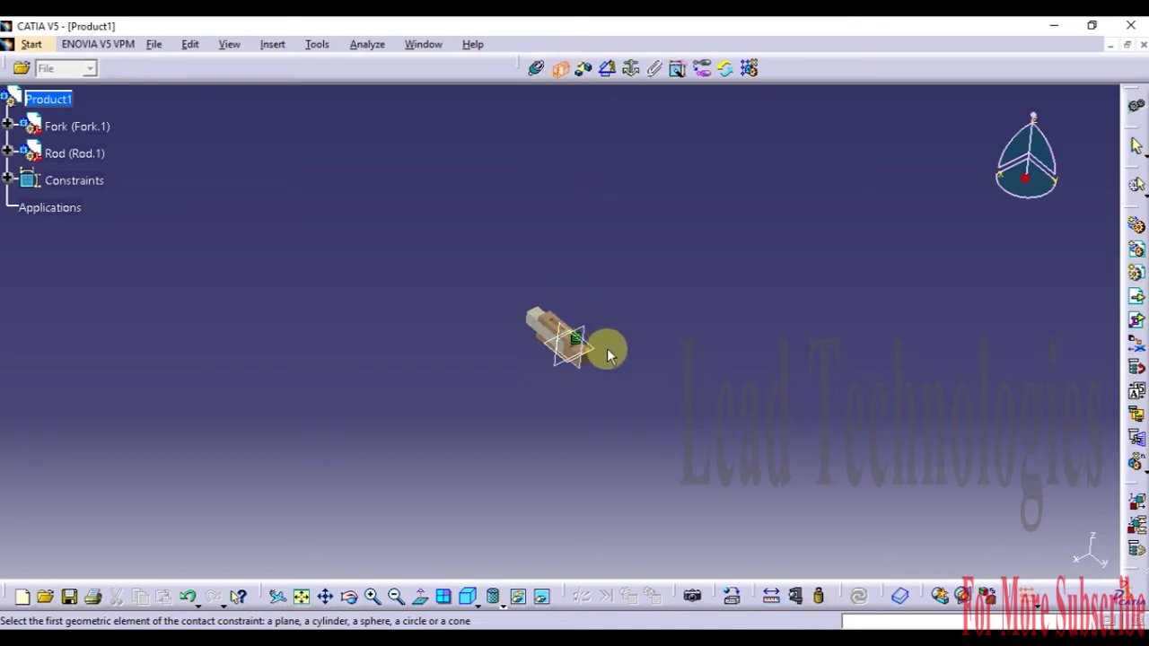
Step: Add a contact constraint between the fork face and the rod's flat face, accepting the warning
middle_drag(600, 366, 796, 112)
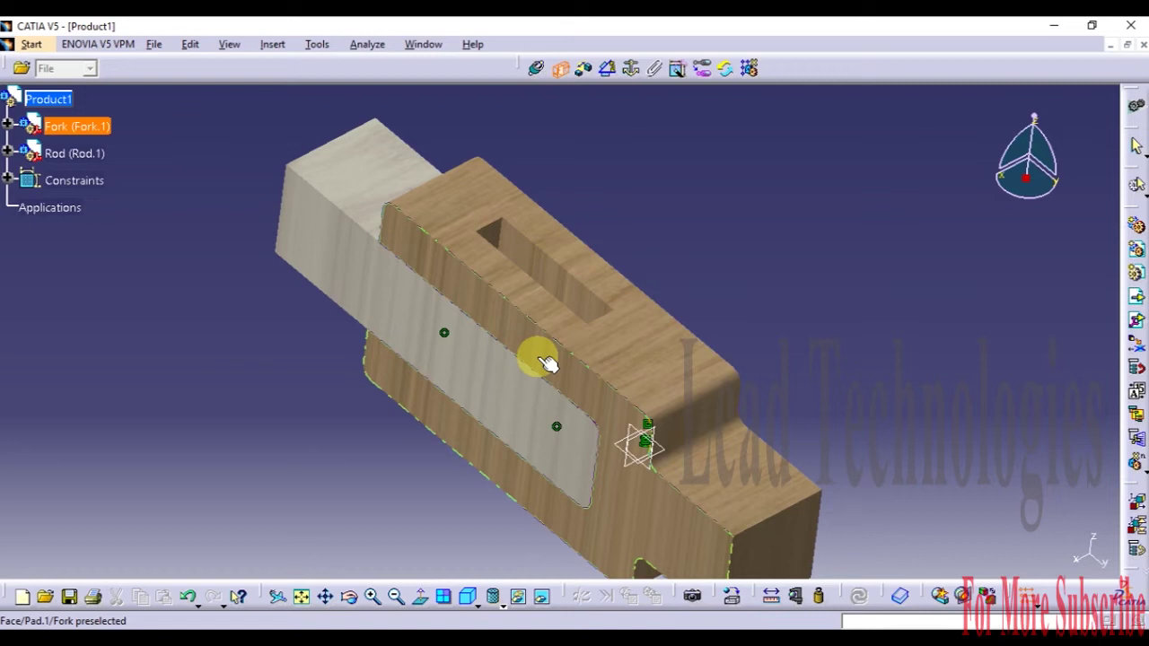
click(546, 363)
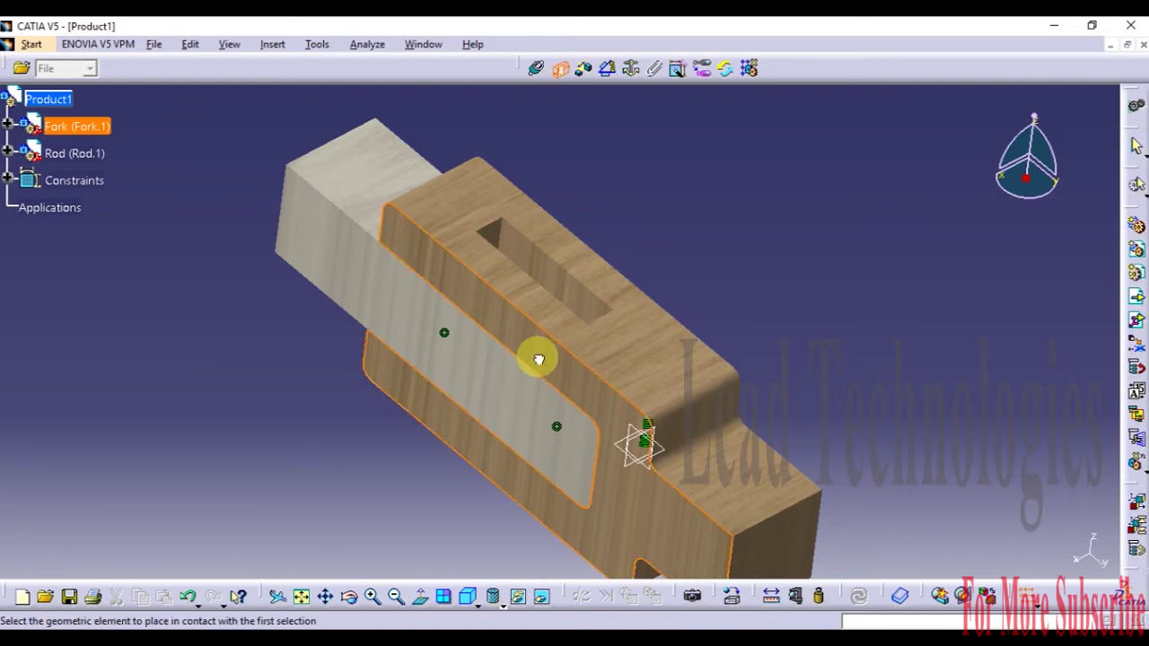
click(473, 380)
click(694, 362)
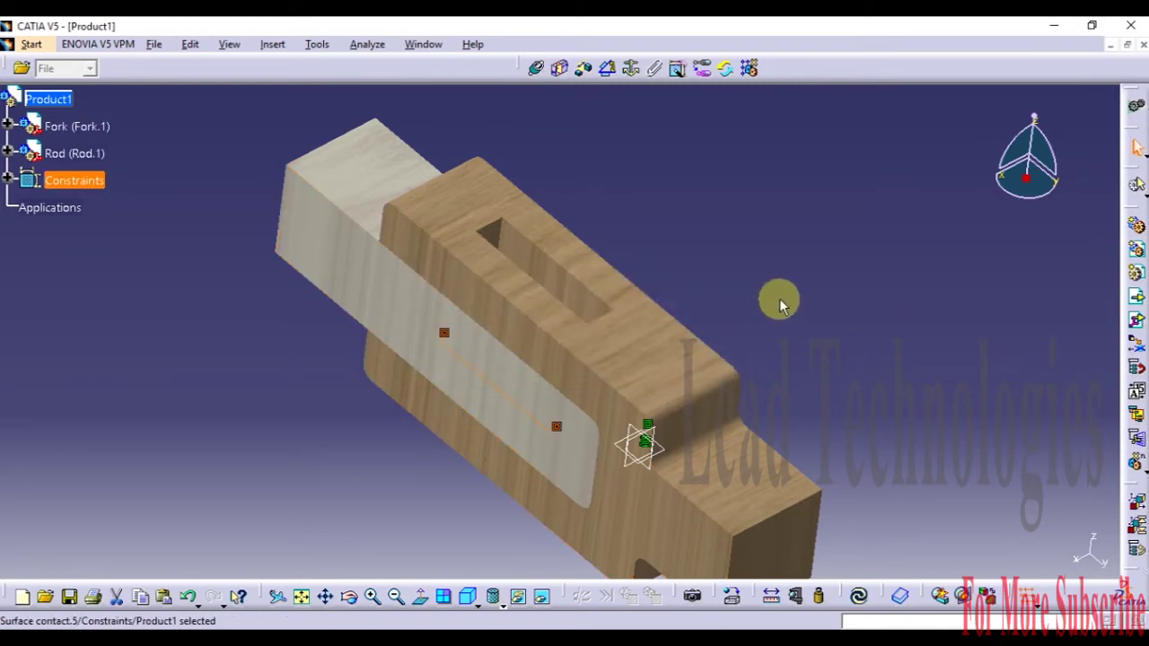
click(778, 304)
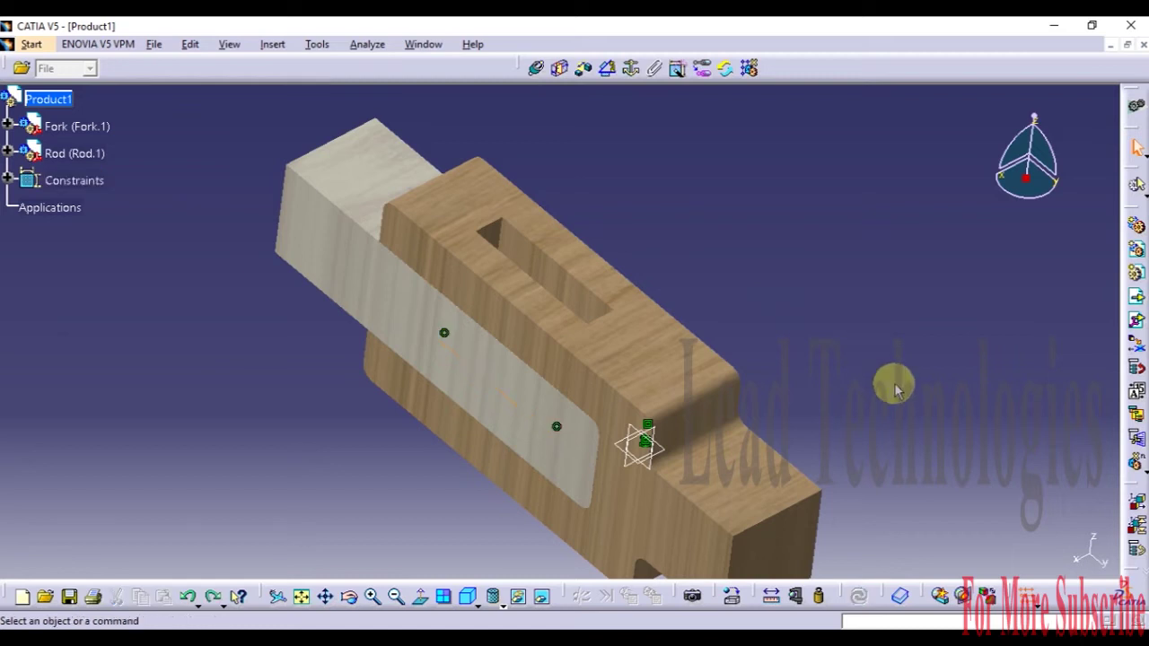
middle_drag(855, 367, 815, 329)
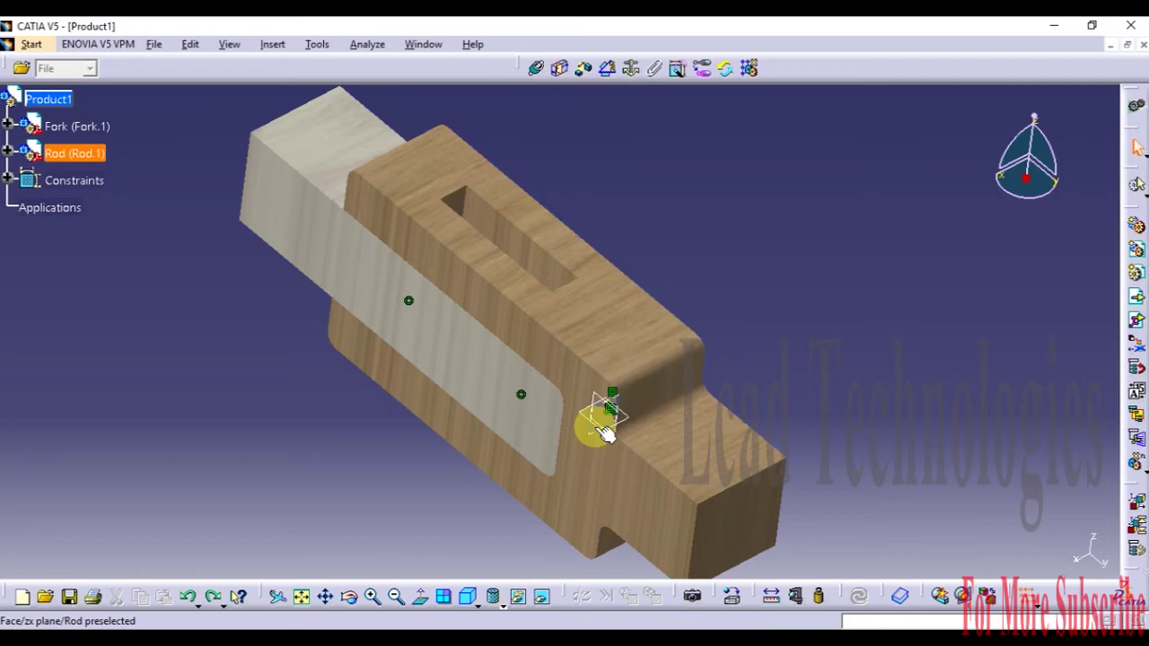
Step: Reposition the rod so it stands clear of the fork's slot
click(981, 616)
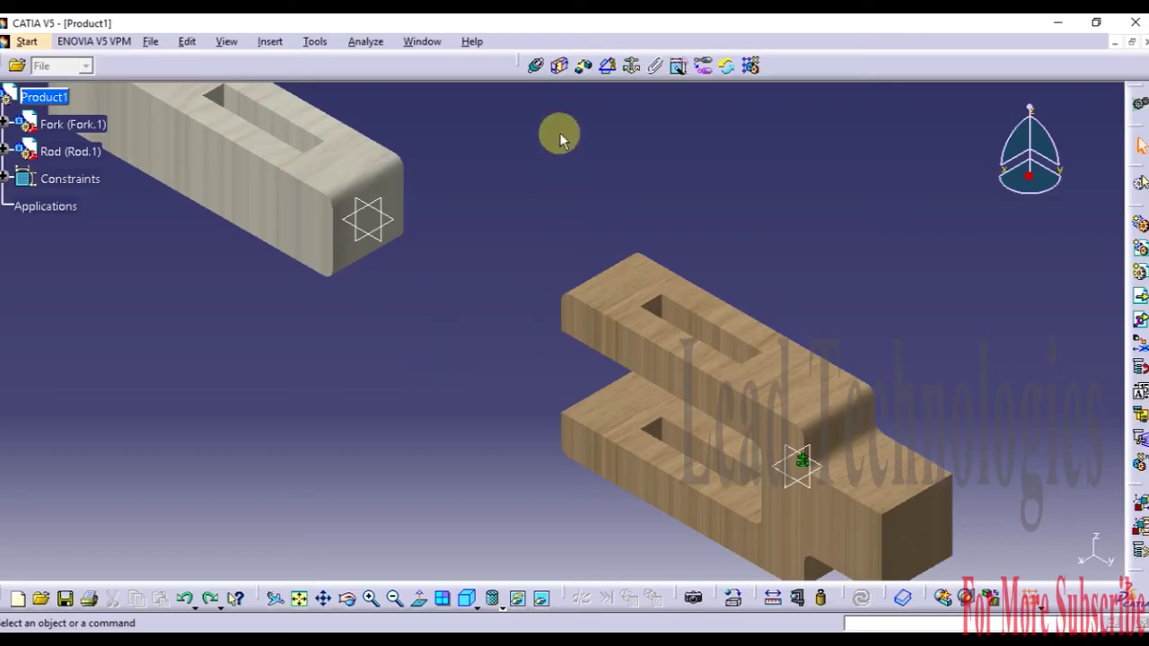
Step: Create an offset constraint between the rod's end face and the fork's inner face
click(584, 68)
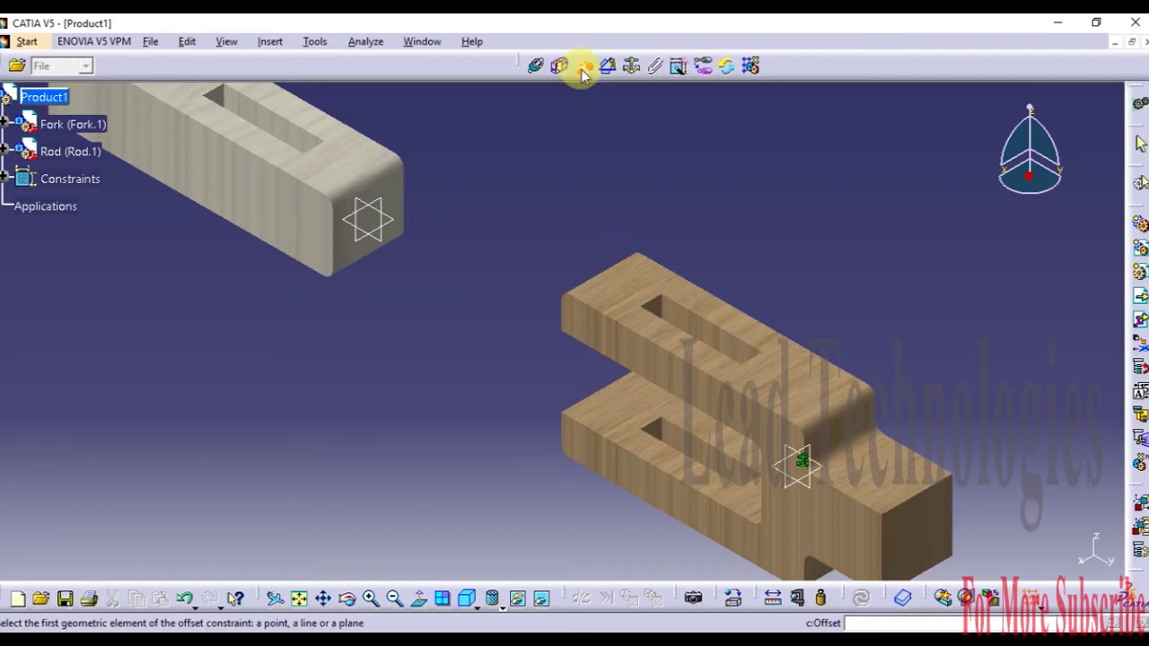
click(380, 193)
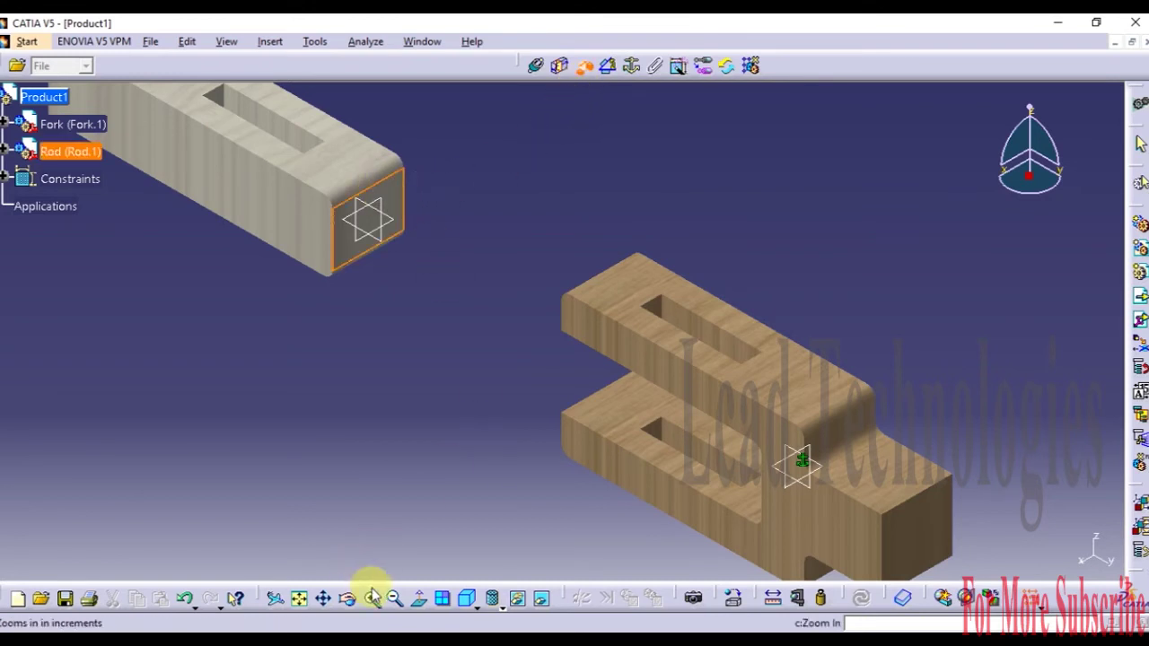
drag(346, 598, 734, 429)
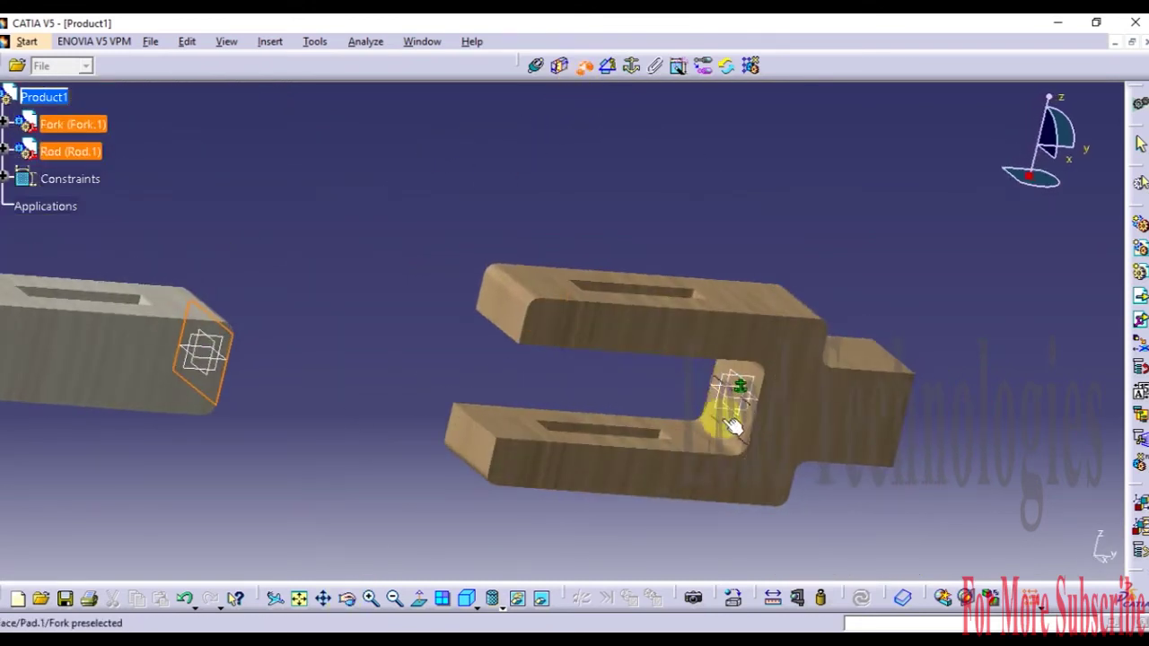
click(743, 435)
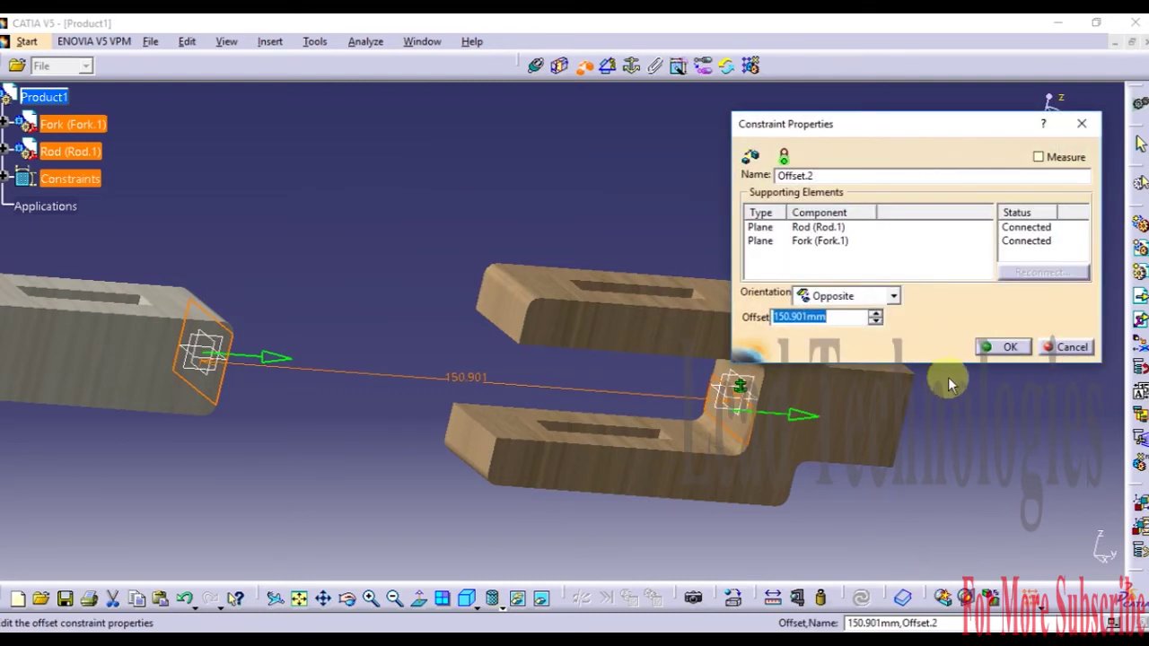
click(1015, 353)
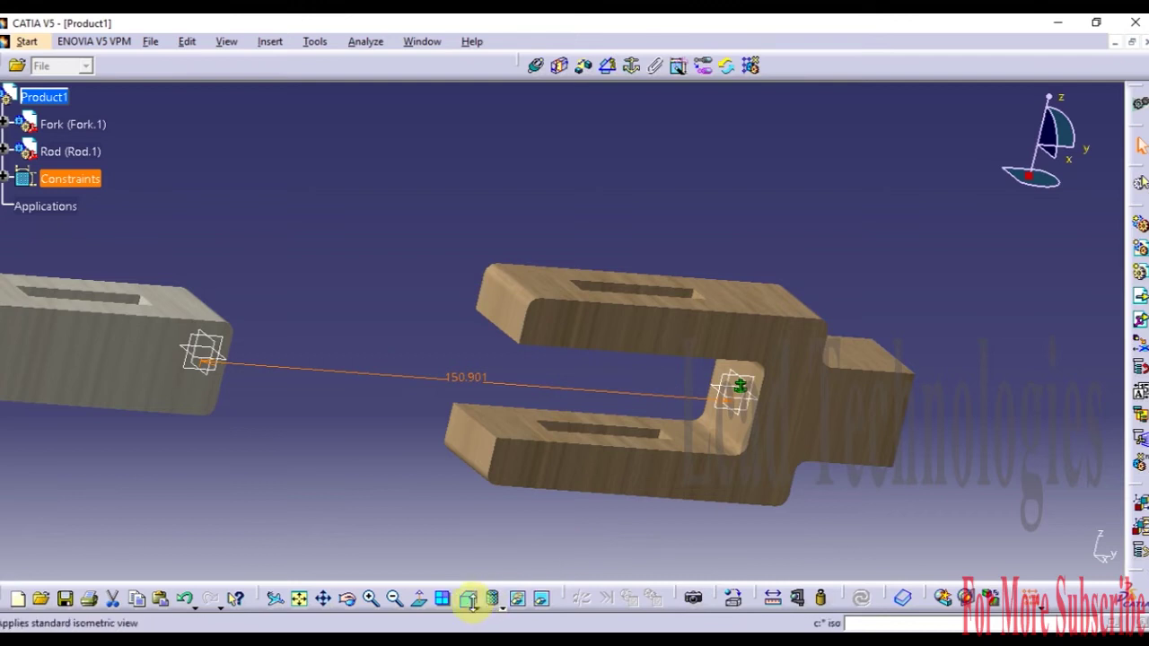
Step: Change the 150.901 offset to 0 mm and update so the rod seats in the slot
click(348, 599)
drag(450, 537, 463, 364)
double_click(531, 381)
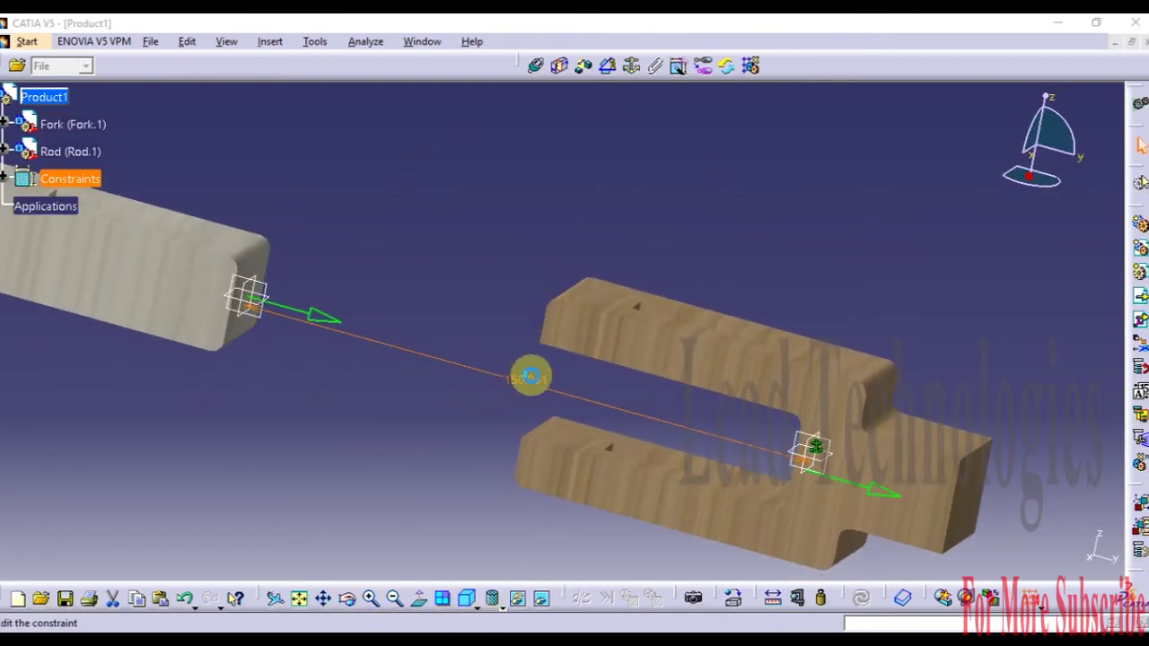
text(0mm)
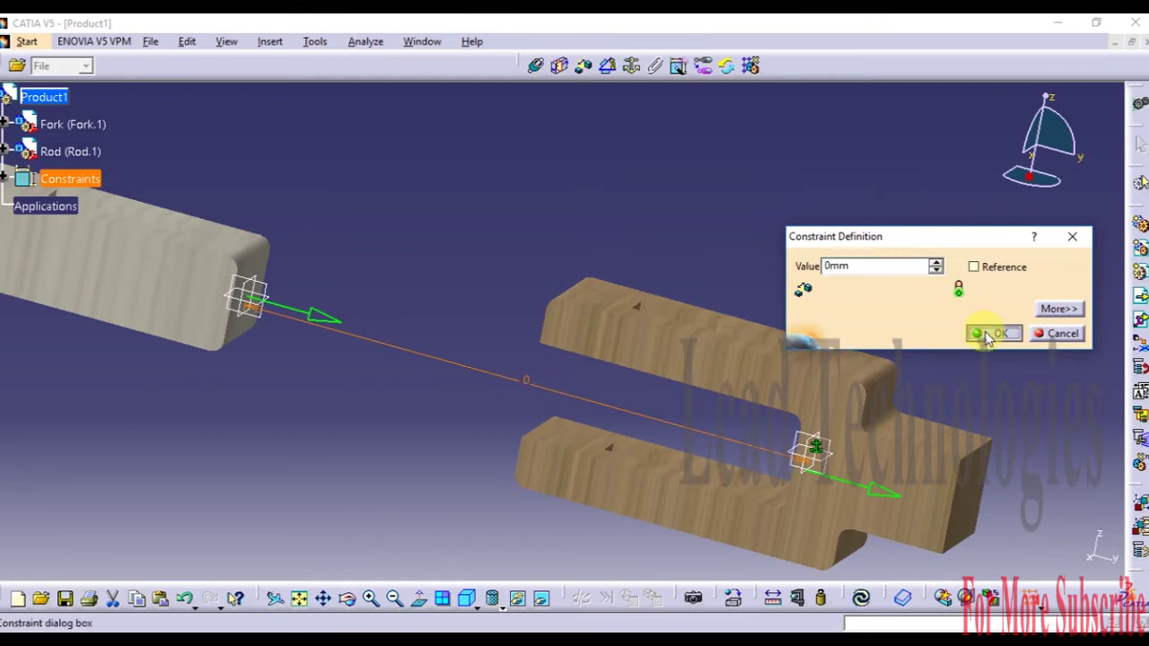
click(989, 334)
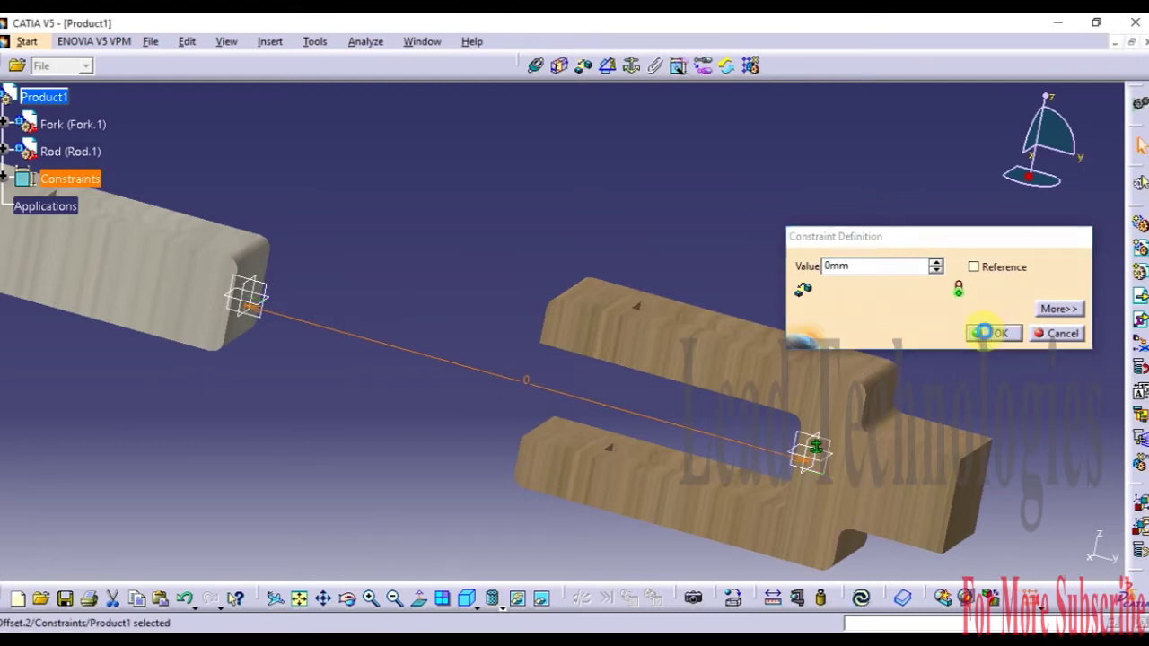
click(862, 600)
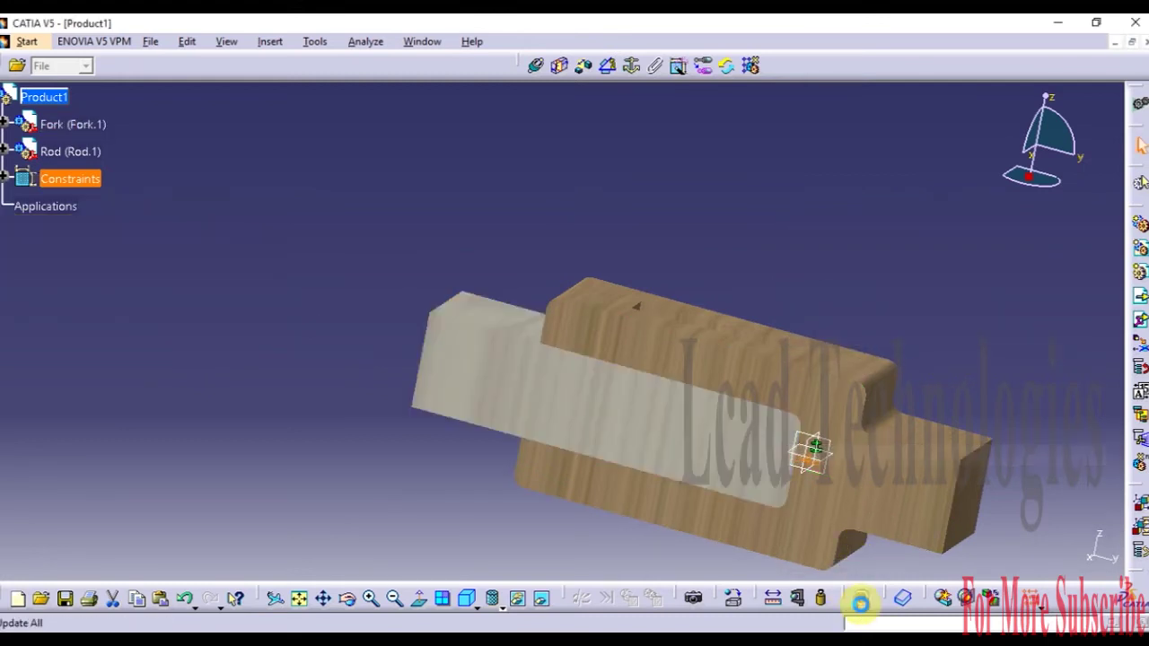
click(718, 437)
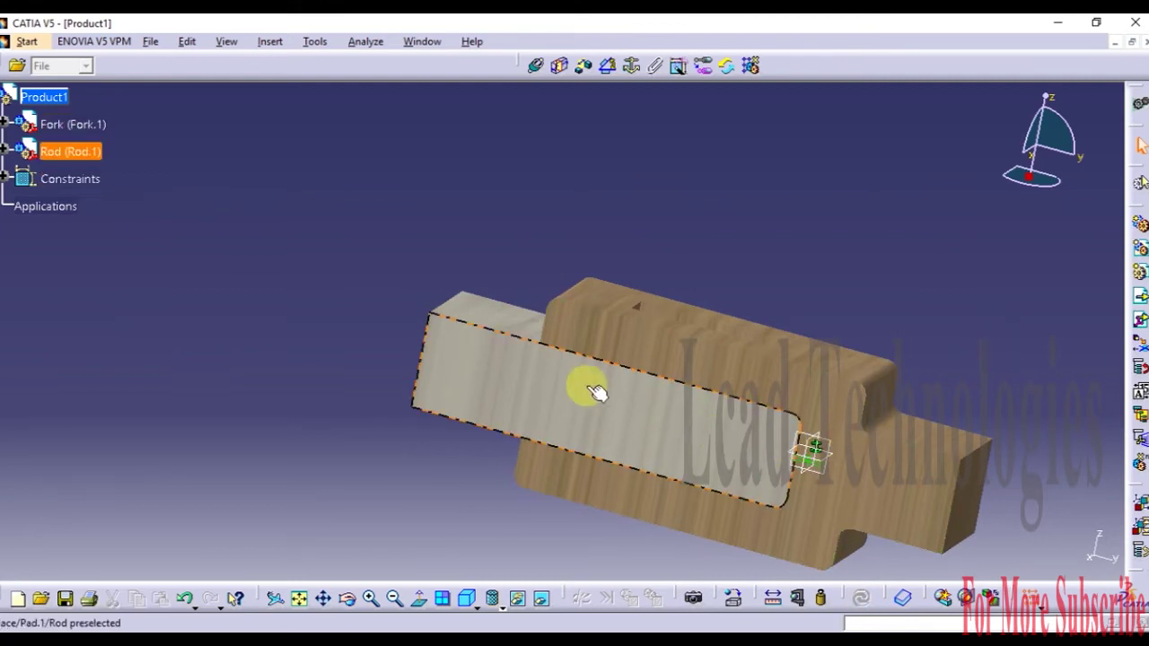
Step: Try a 10 mm value on Offset.2, then undo the change and the Offset.2 constraint
click(817, 458)
click(9, 180)
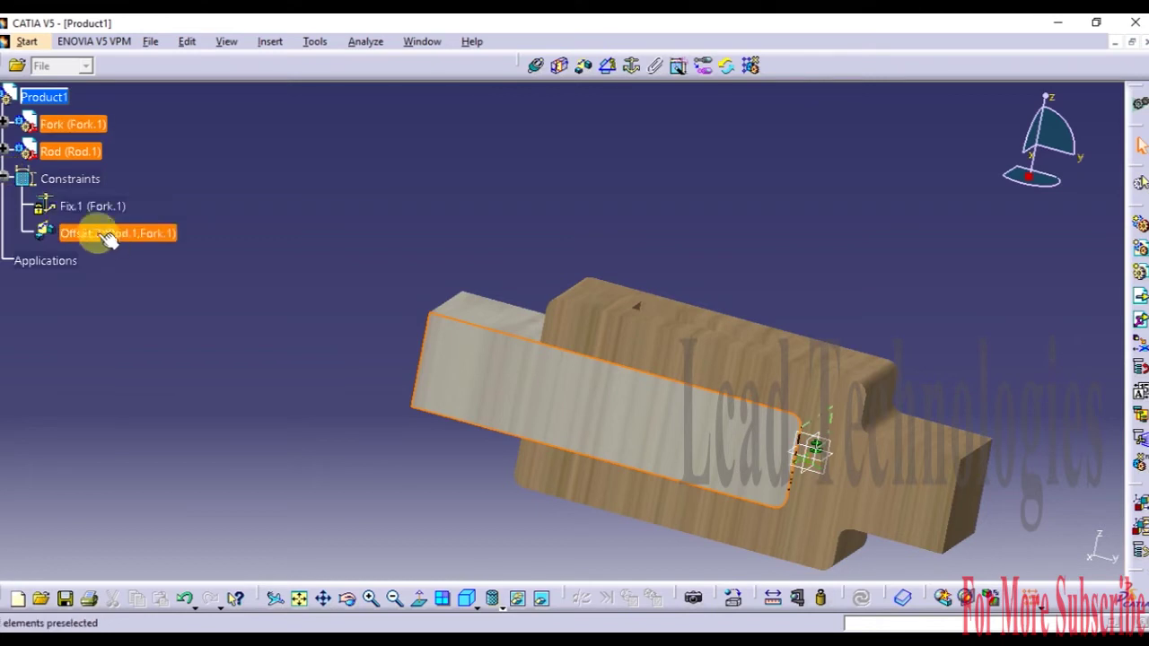
double_click(115, 234)
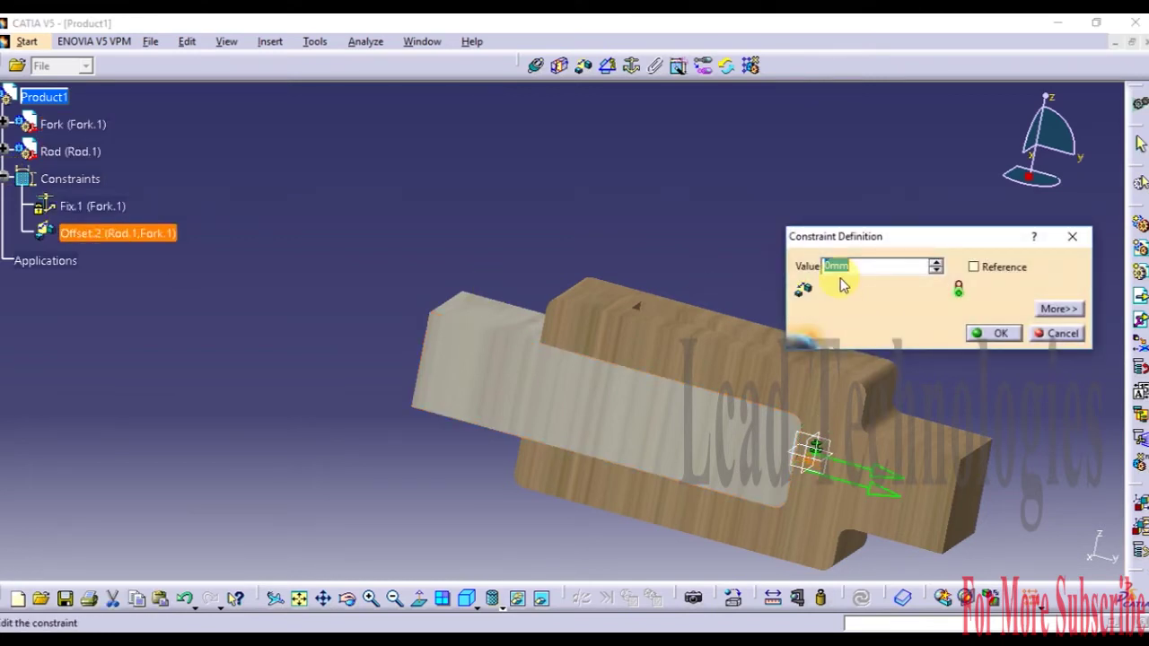
text(10)
key(Return)
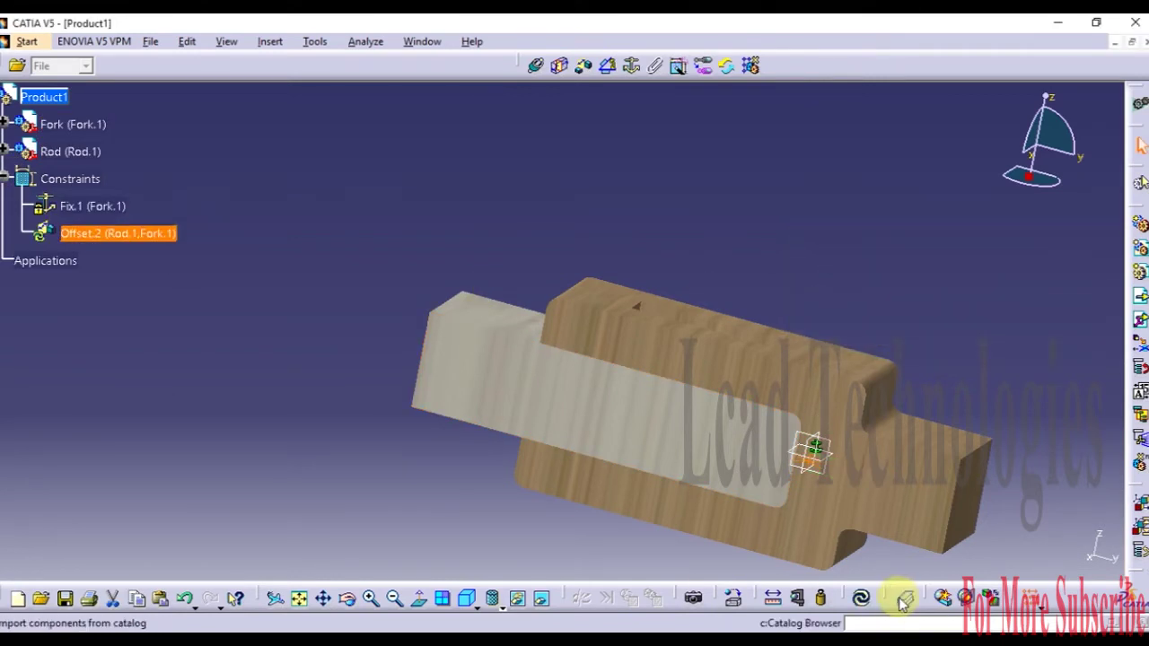
click(861, 598)
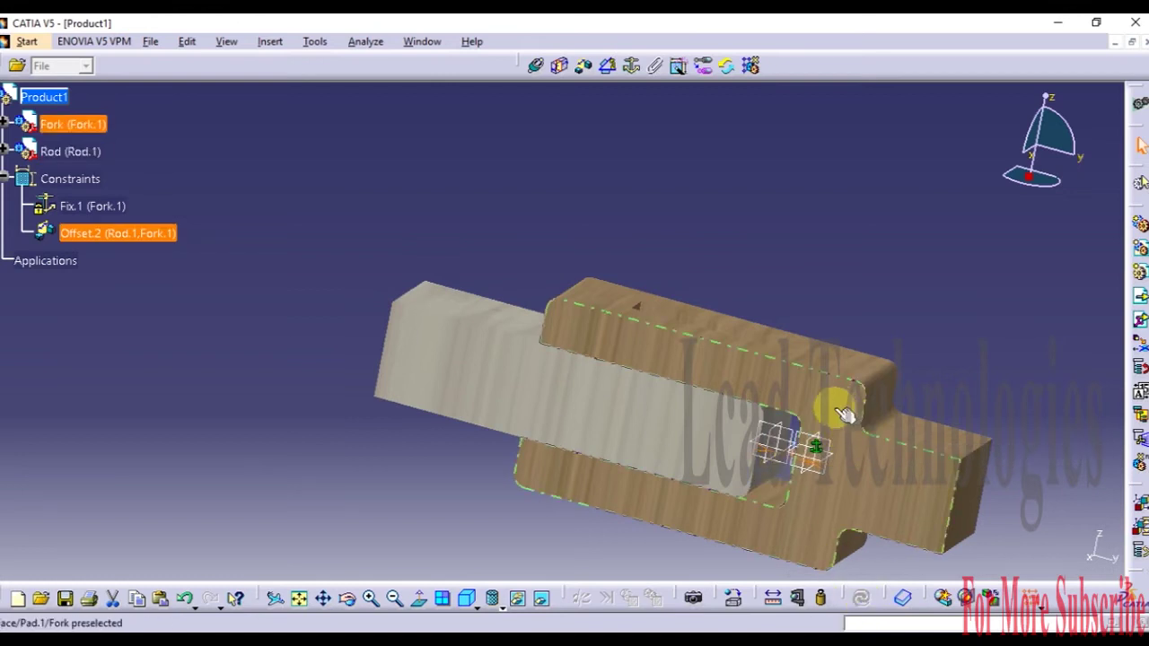
key(ctrl+z)
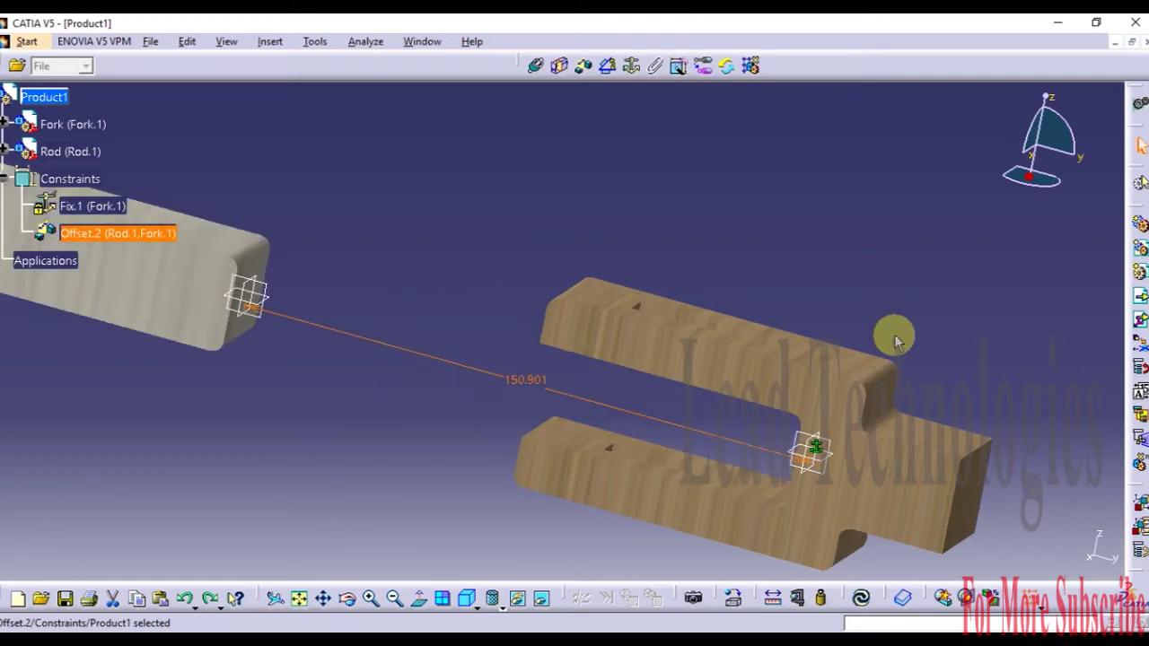
key(ctrl+z)
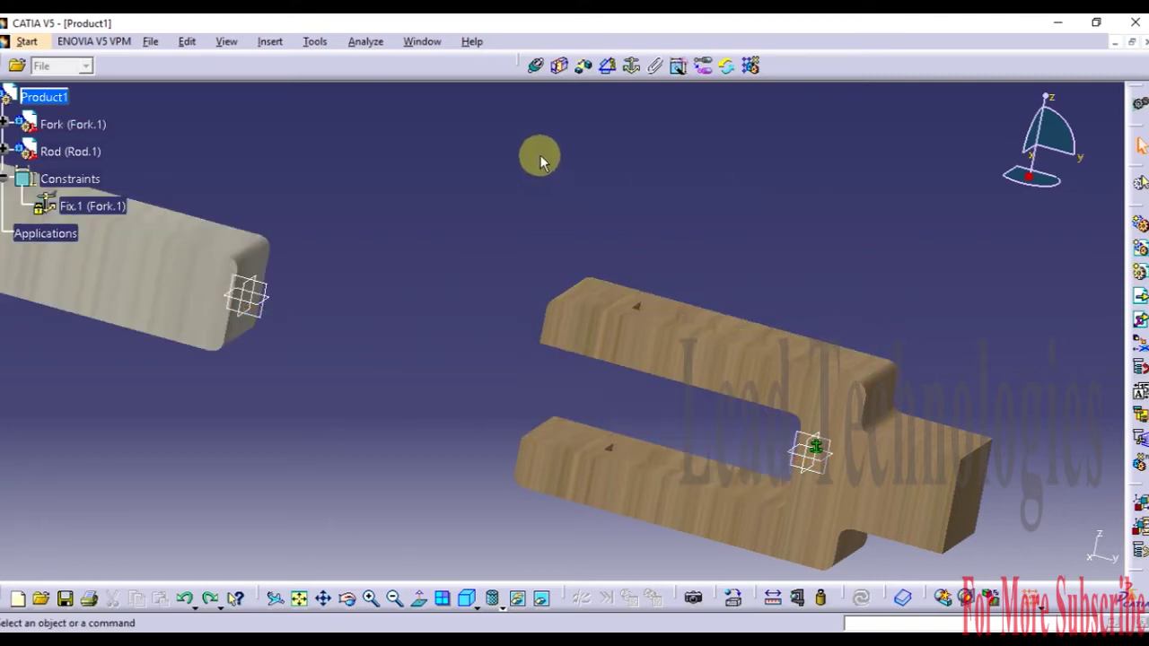
click(583, 65)
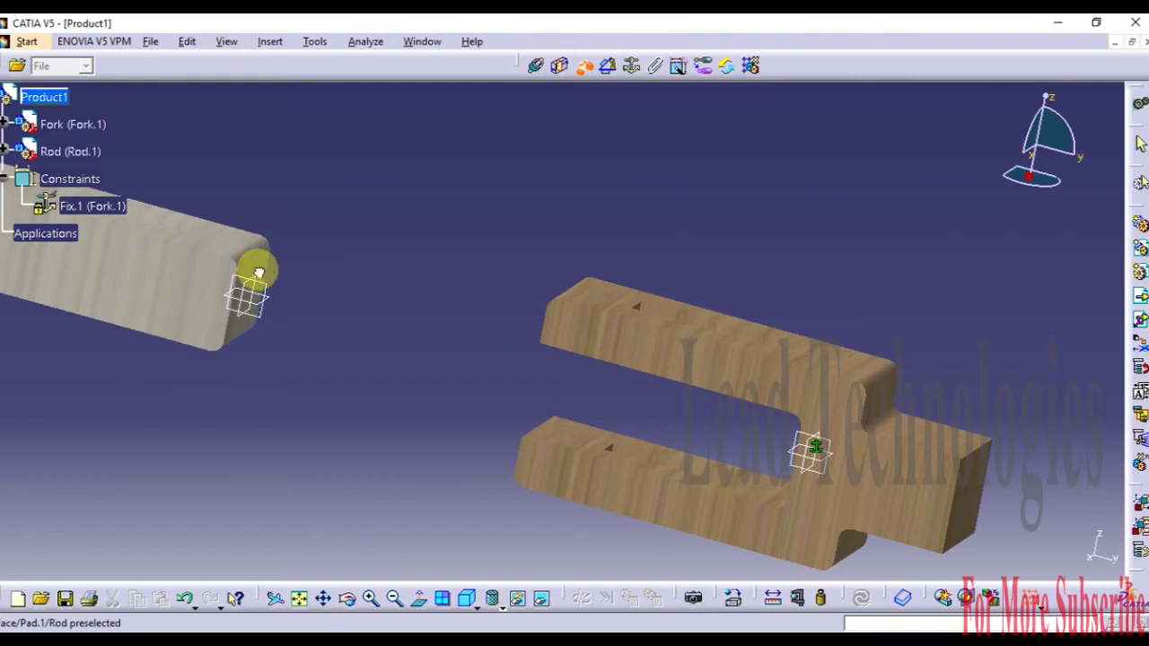
click(253, 264)
click(347, 599)
drag(352, 464, 637, 413)
click(665, 388)
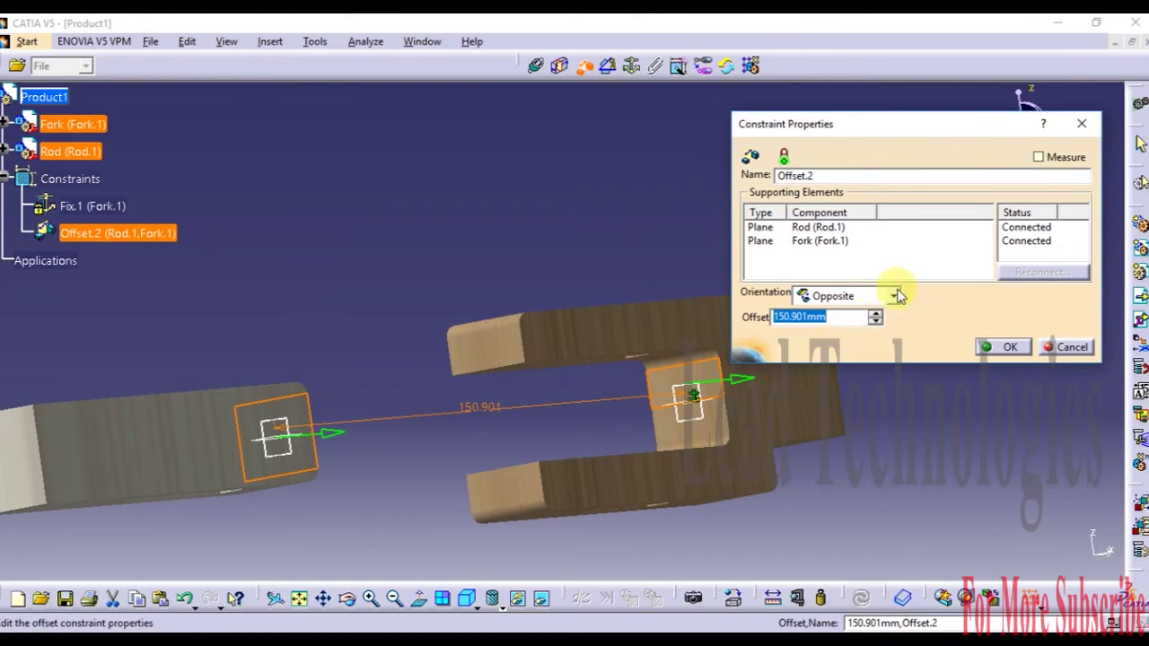
click(896, 296)
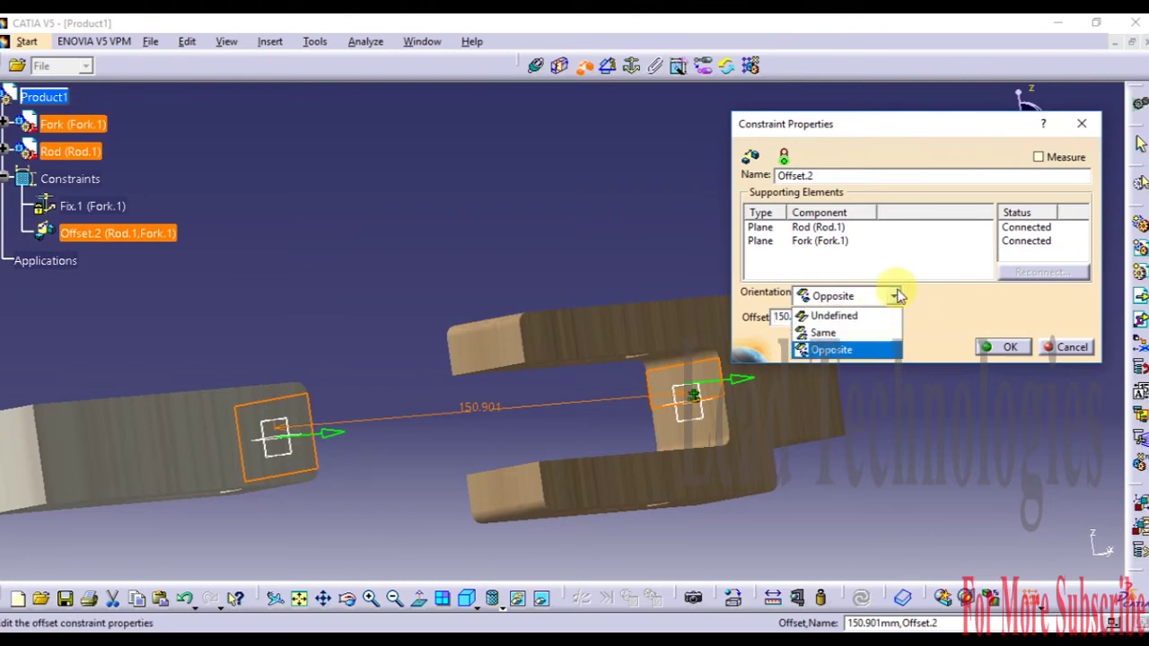
click(897, 296)
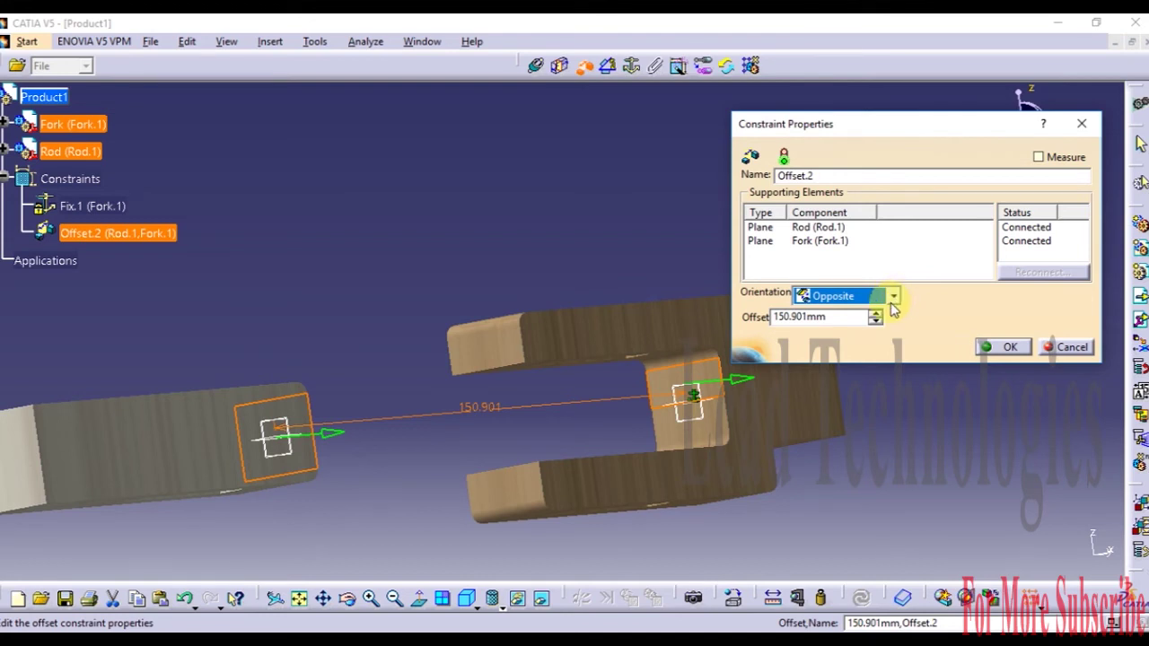
click(895, 299)
click(864, 332)
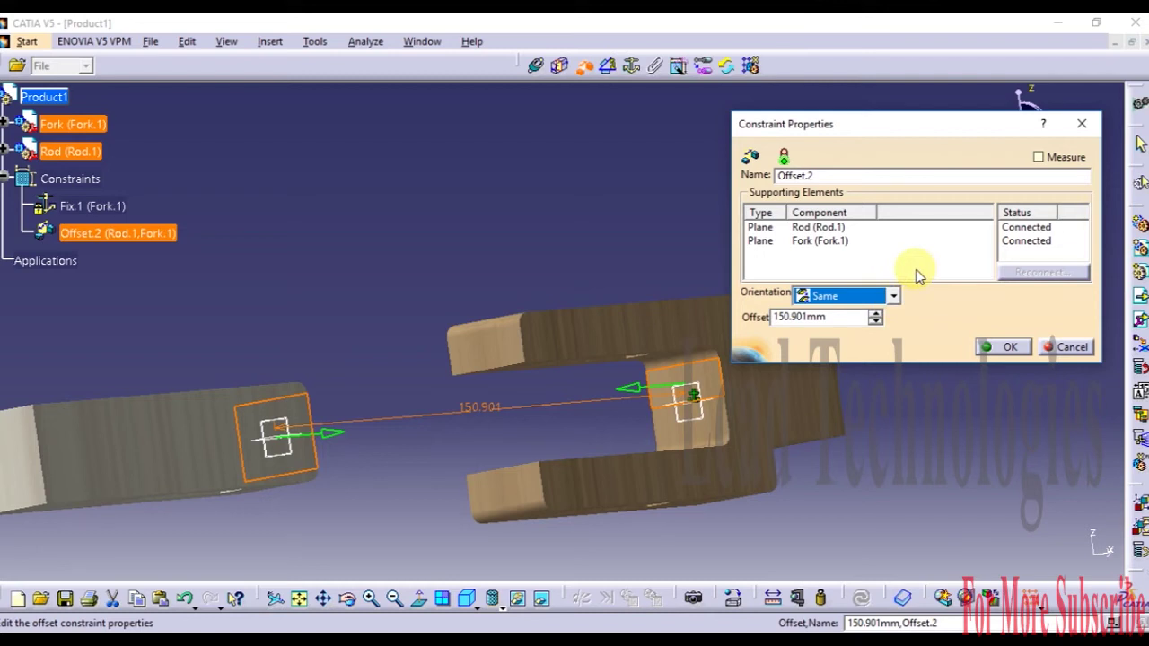
click(1059, 347)
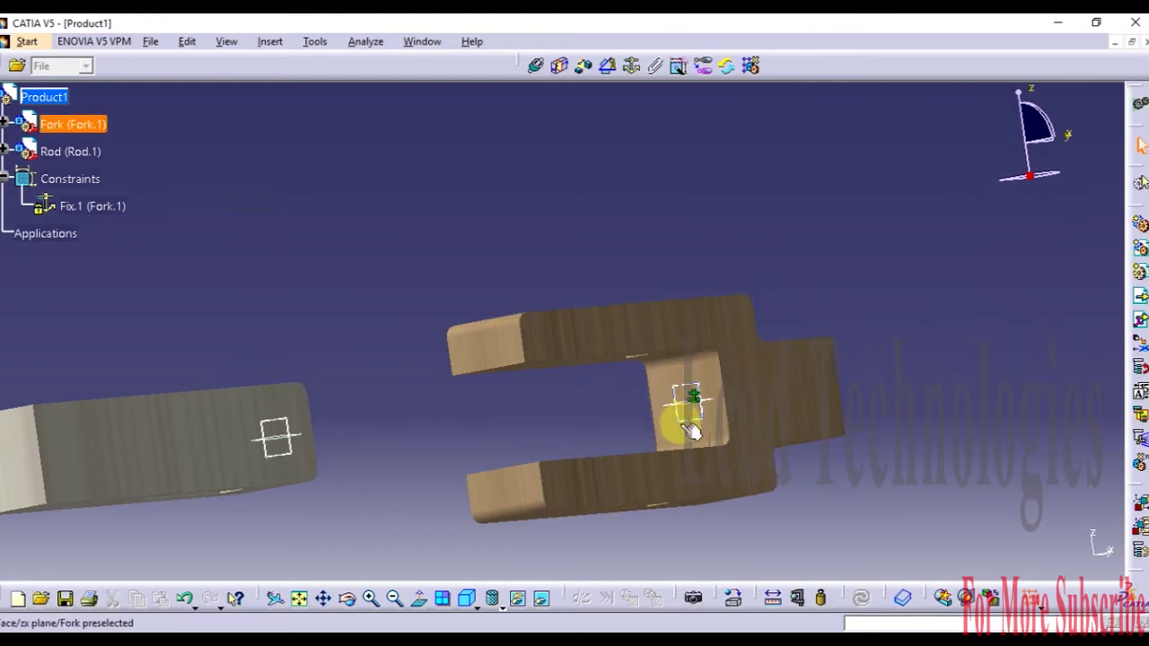
click(585, 66)
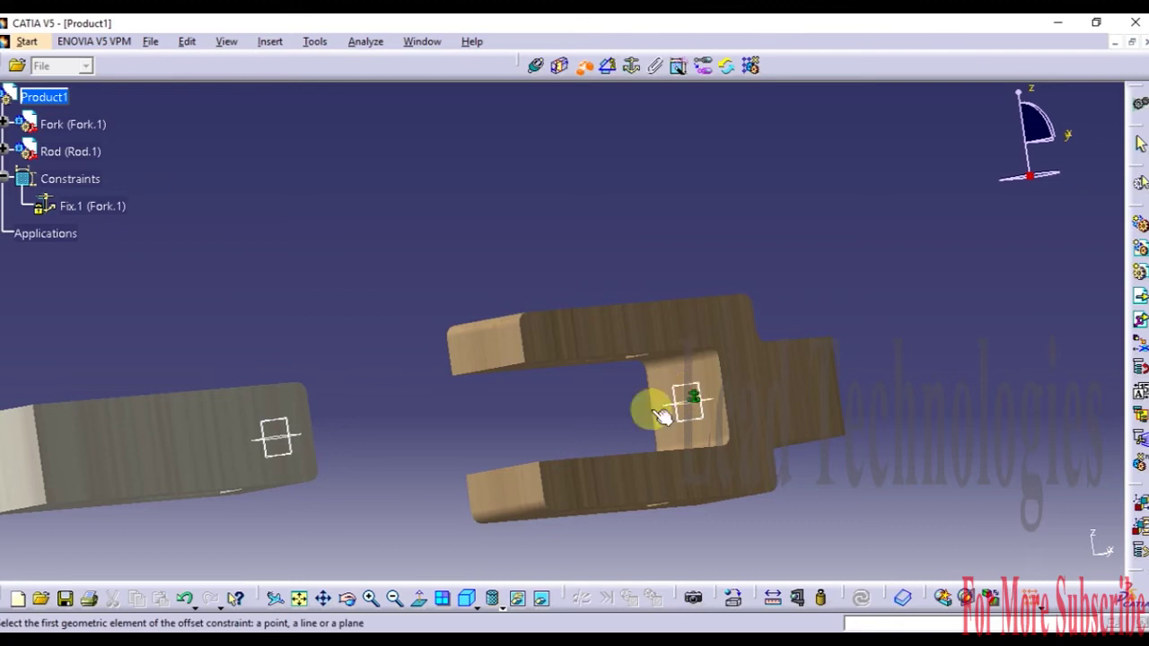
click(466, 598)
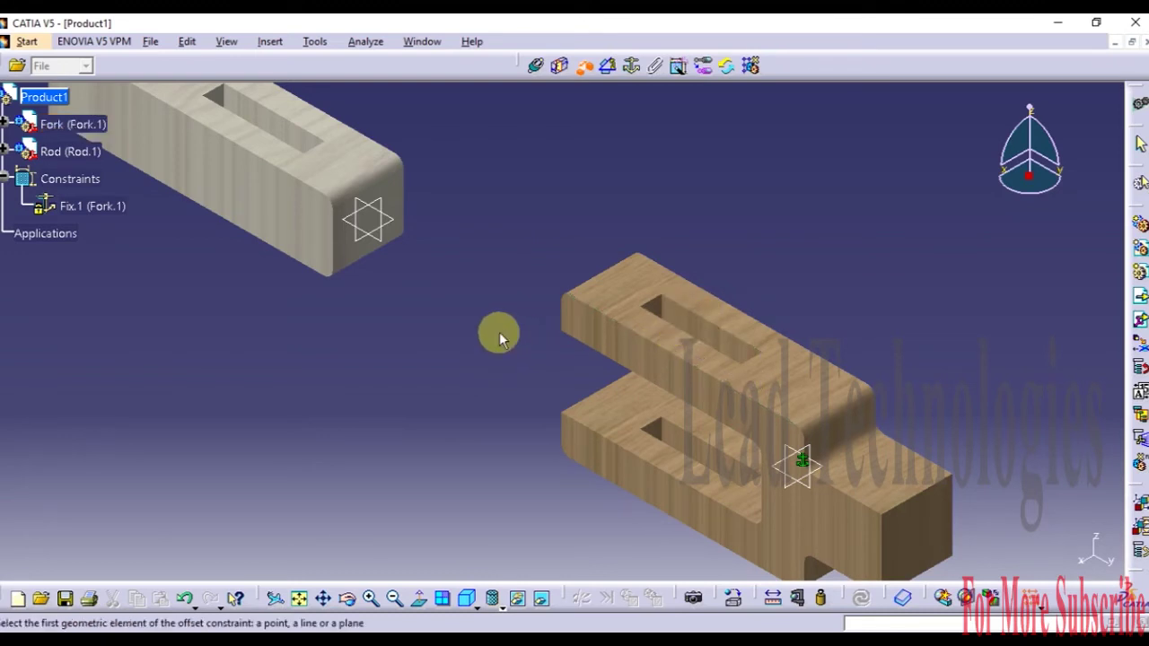
click(584, 65)
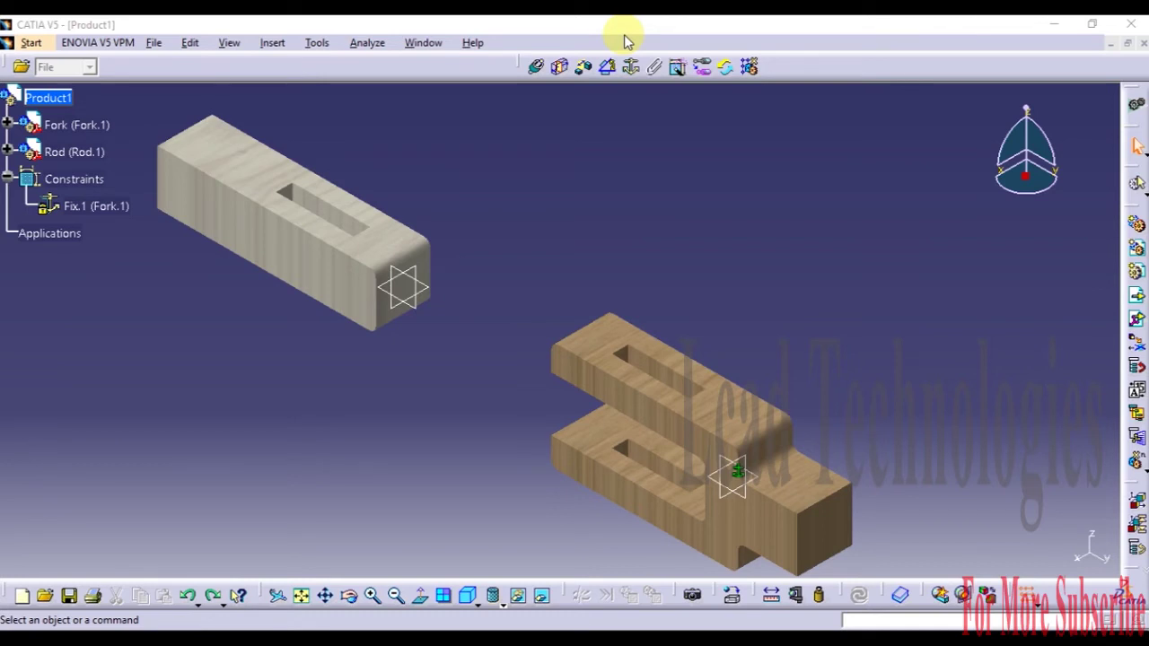
Step: Create an angle constraint between the rod face and fork face set to Perpendicularity
click(609, 75)
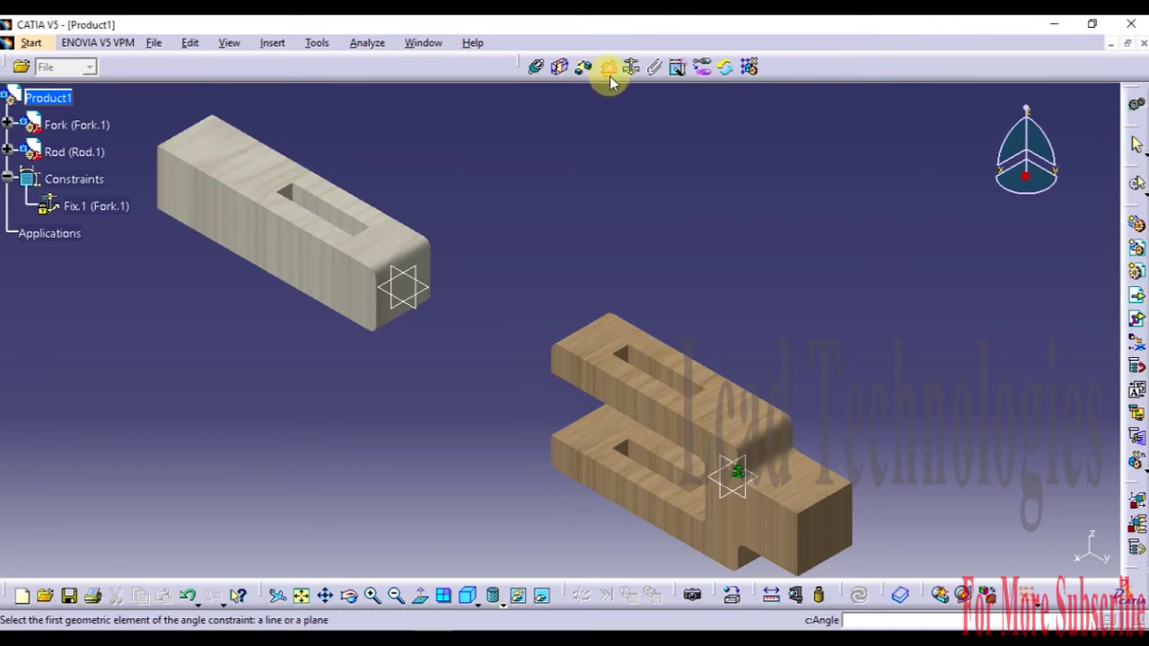
click(325, 276)
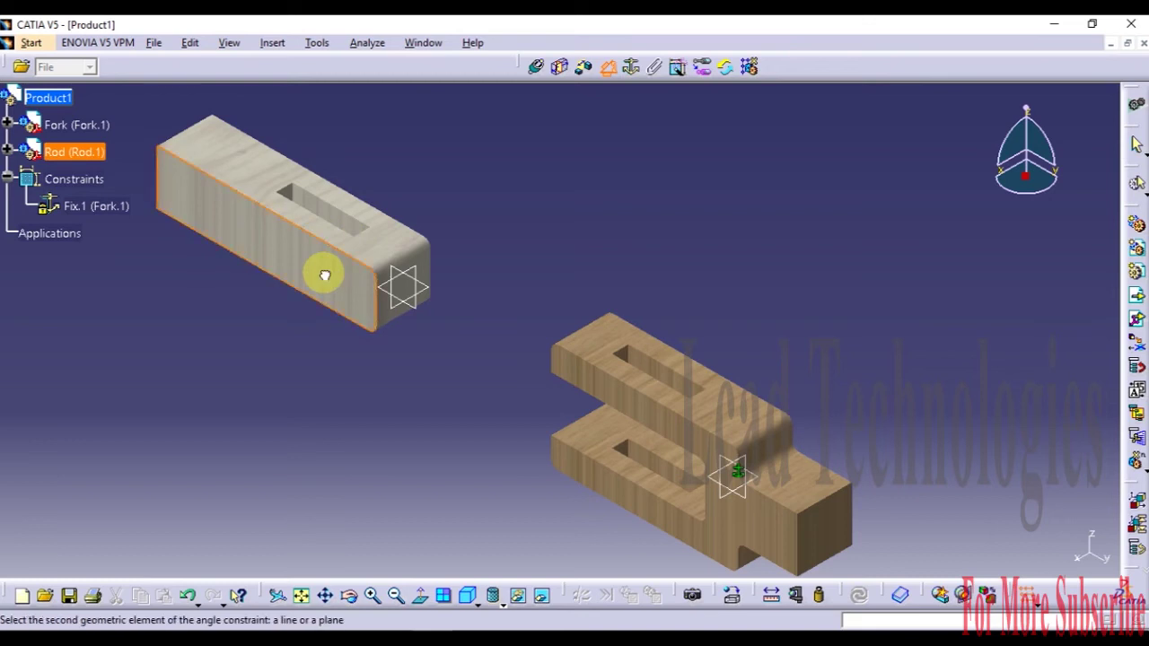
click(601, 401)
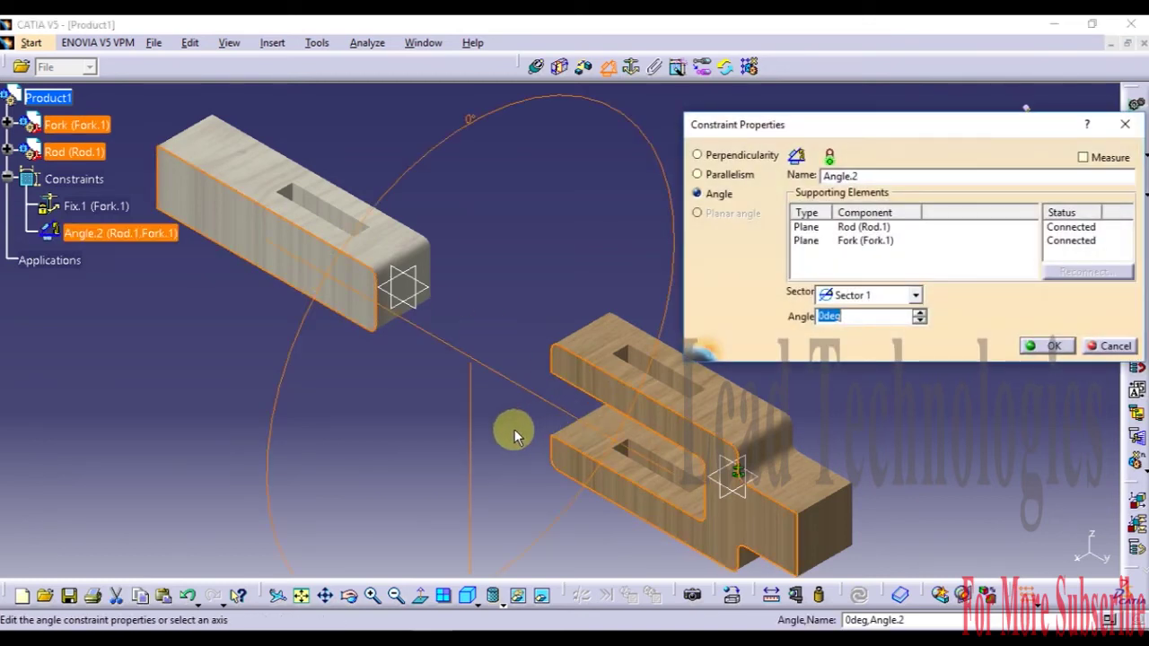
click(916, 295)
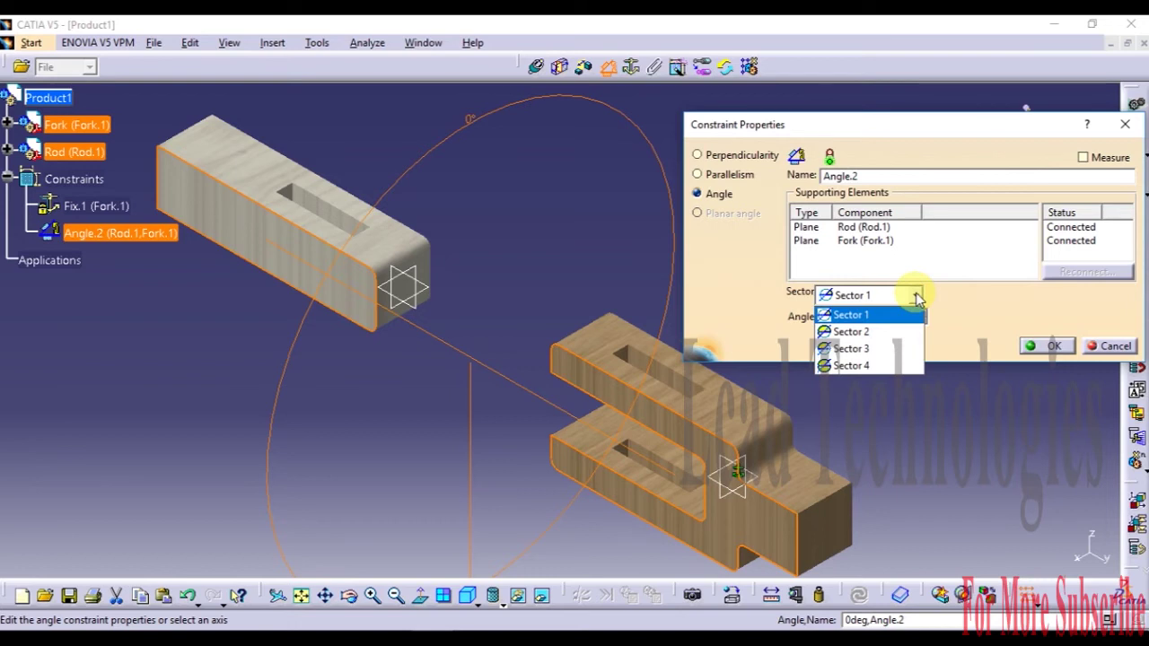
click(955, 285)
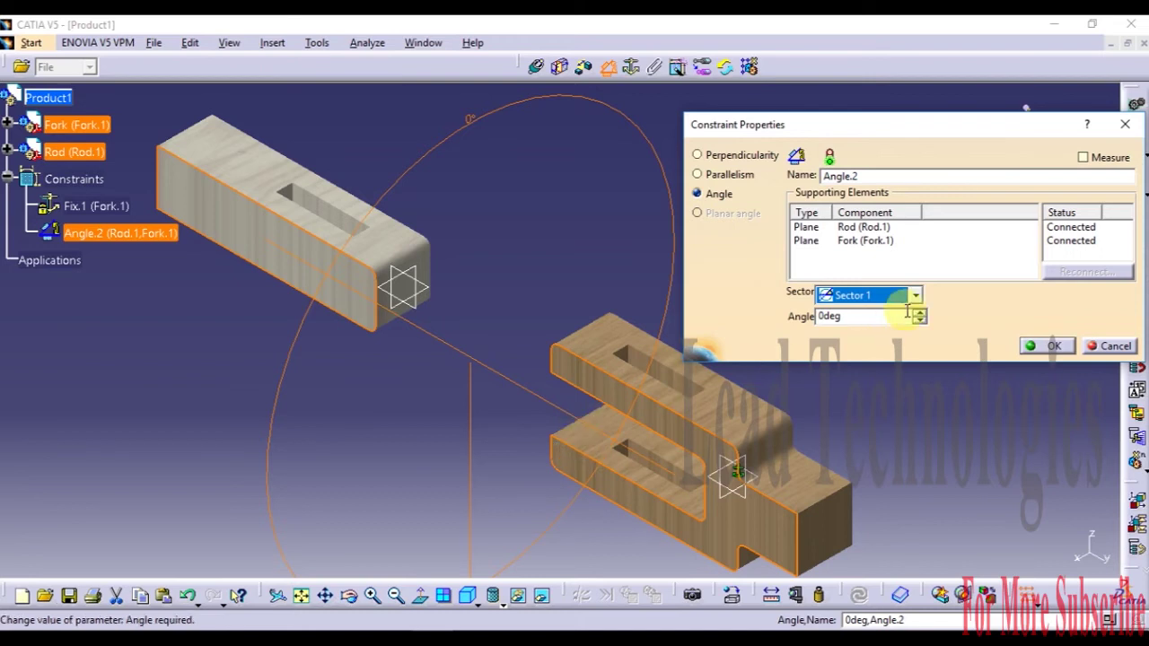
click(732, 177)
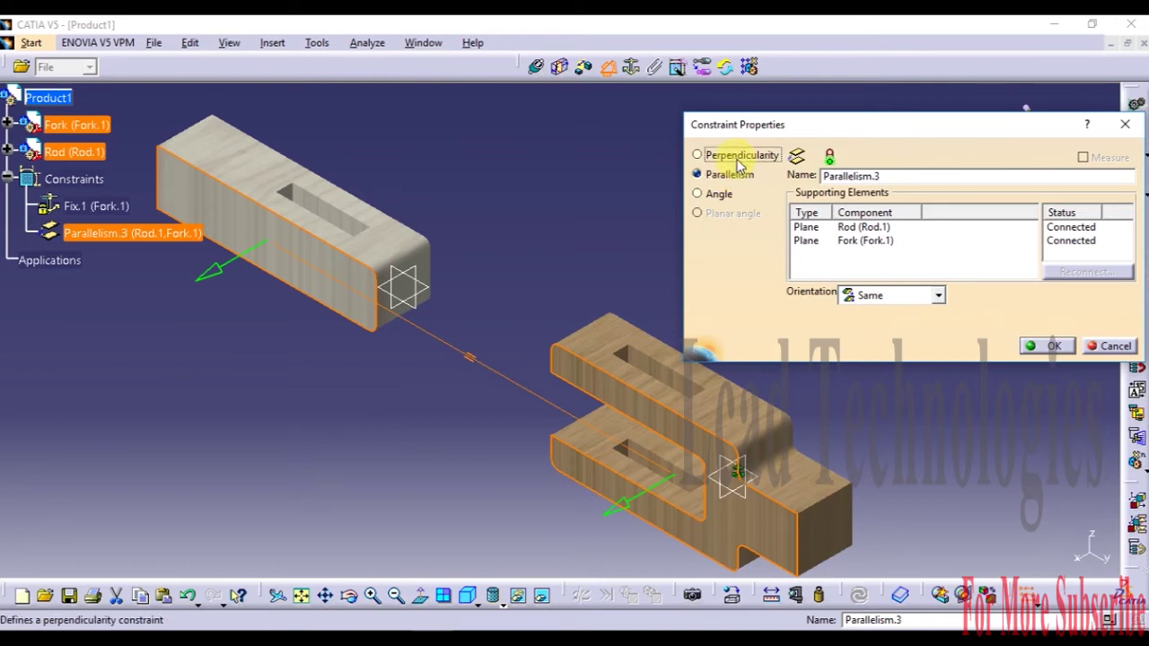
click(739, 158)
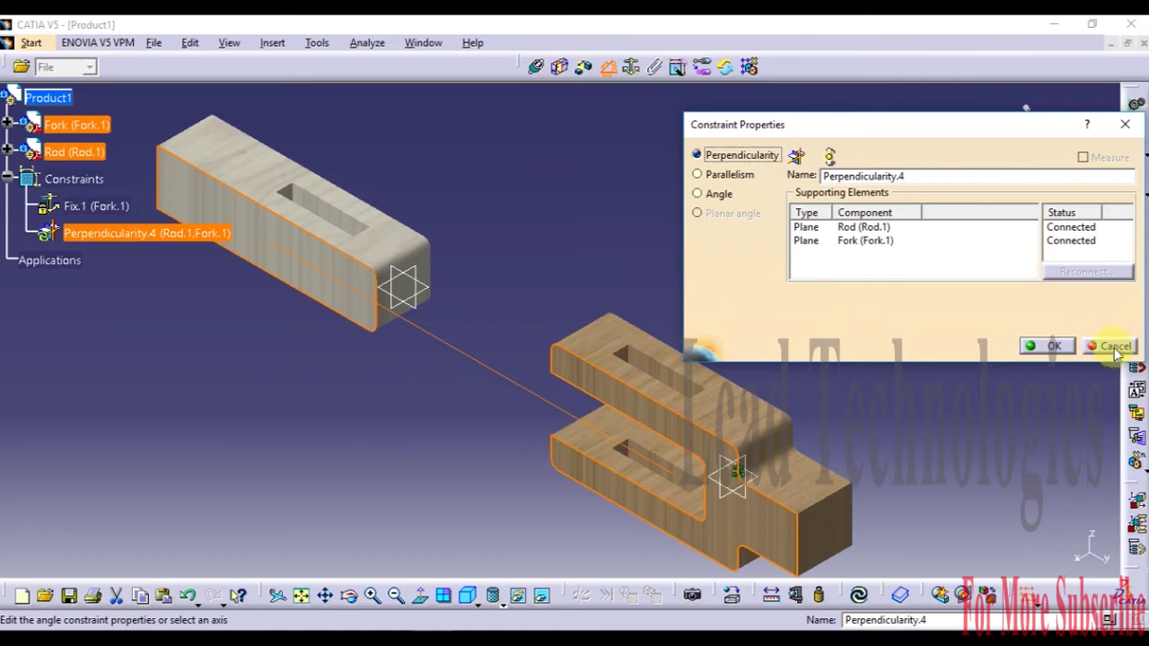
click(1046, 346)
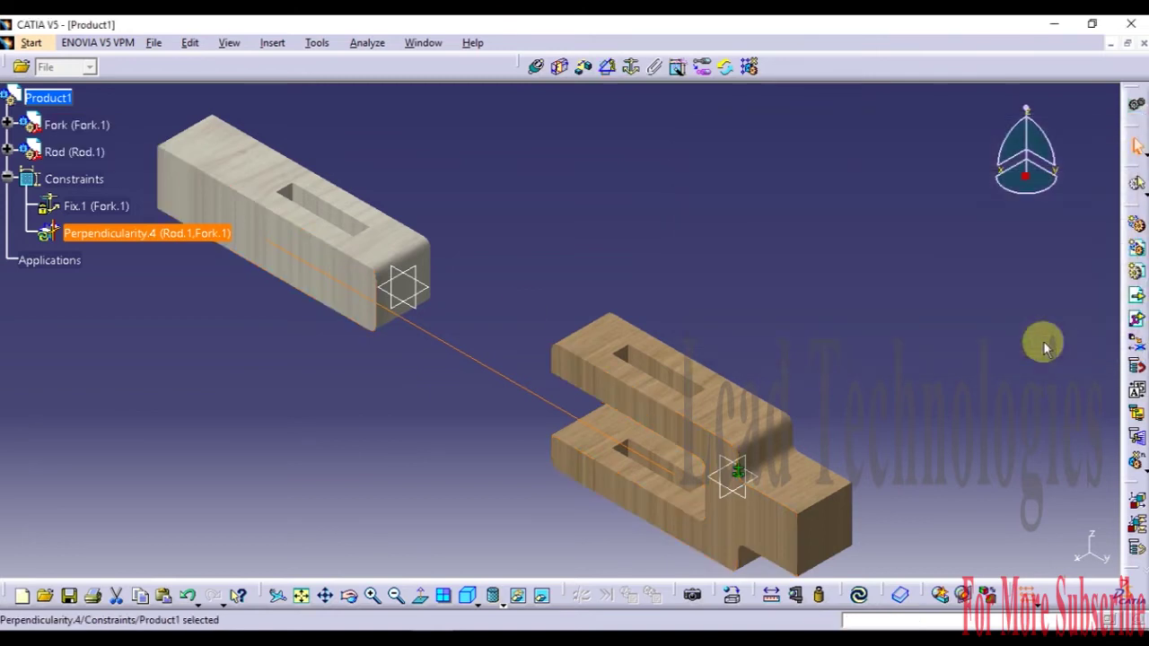
Step: Update the assembly to apply Perpendicularity.4 and re-centre the fork and rod
click(860, 595)
middle_drag(953, 485, 544, 361)
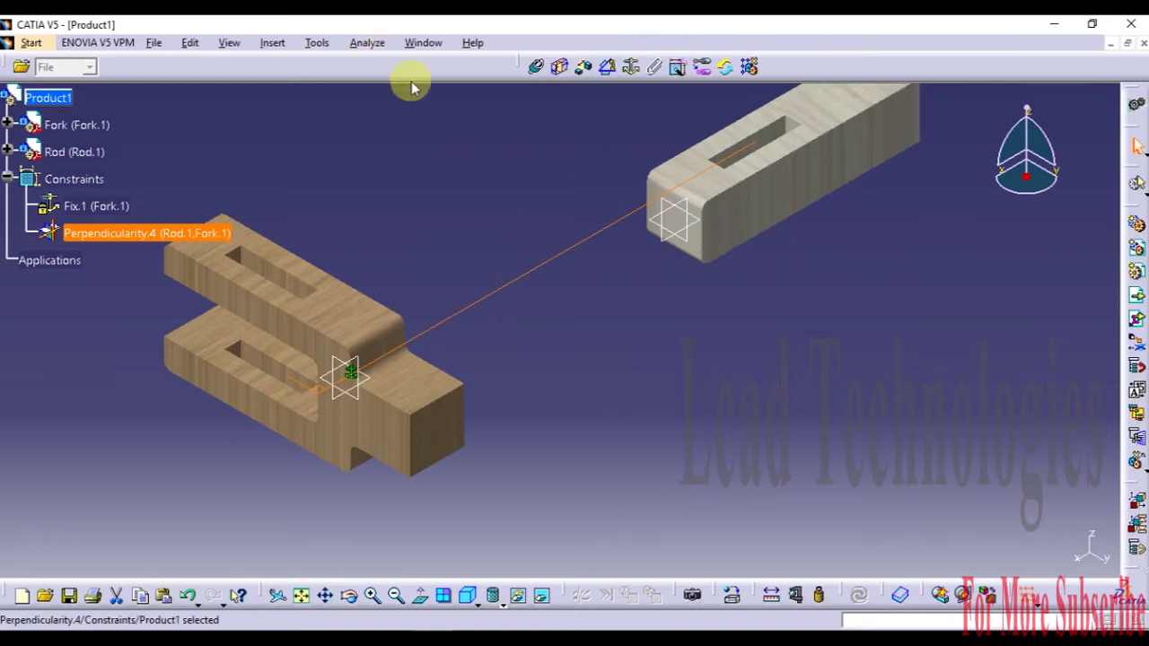
click(996, 633)
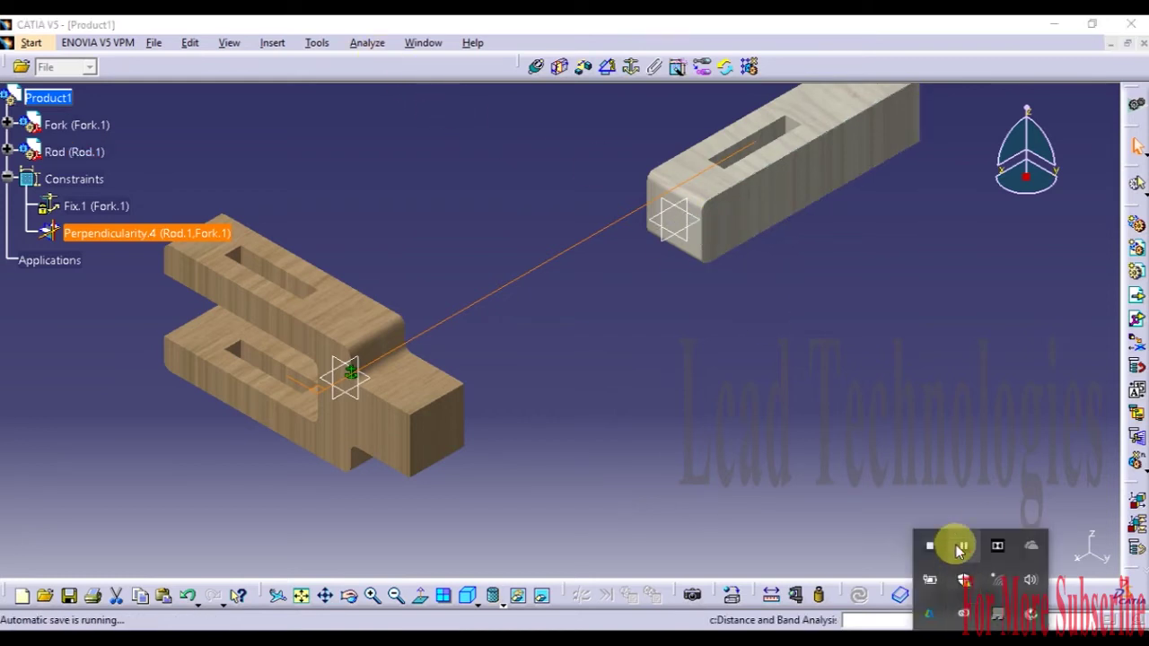
click(727, 442)
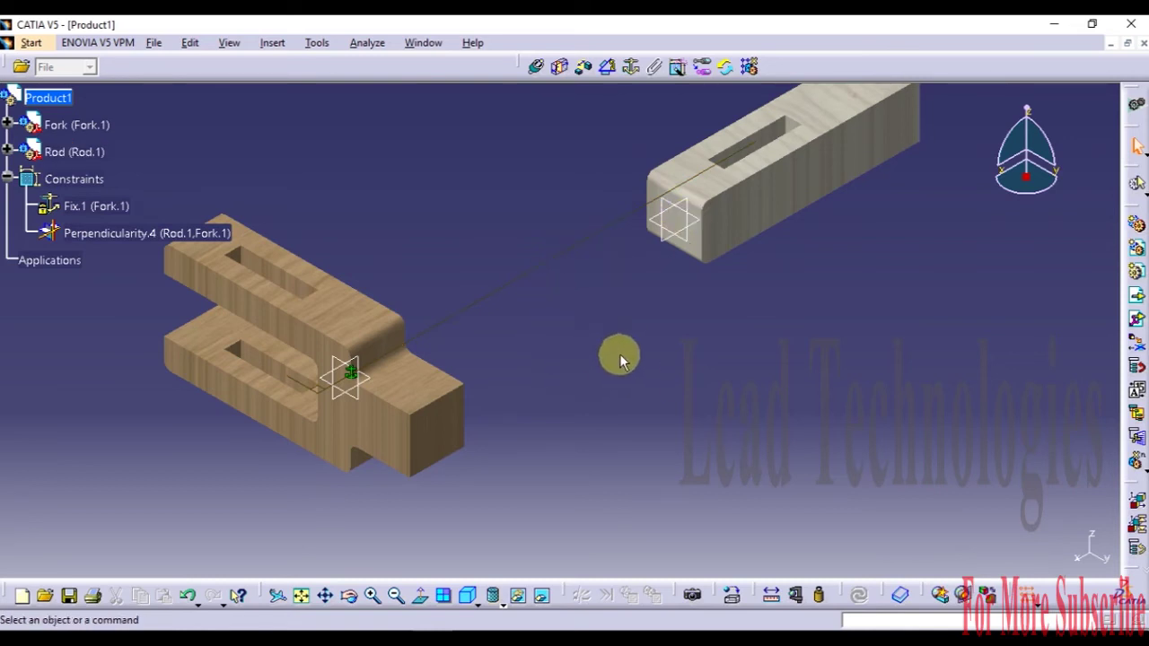
Step: Undo the update and Perpendicularity.4, leaving only Fix.1
key(ctrl+z)
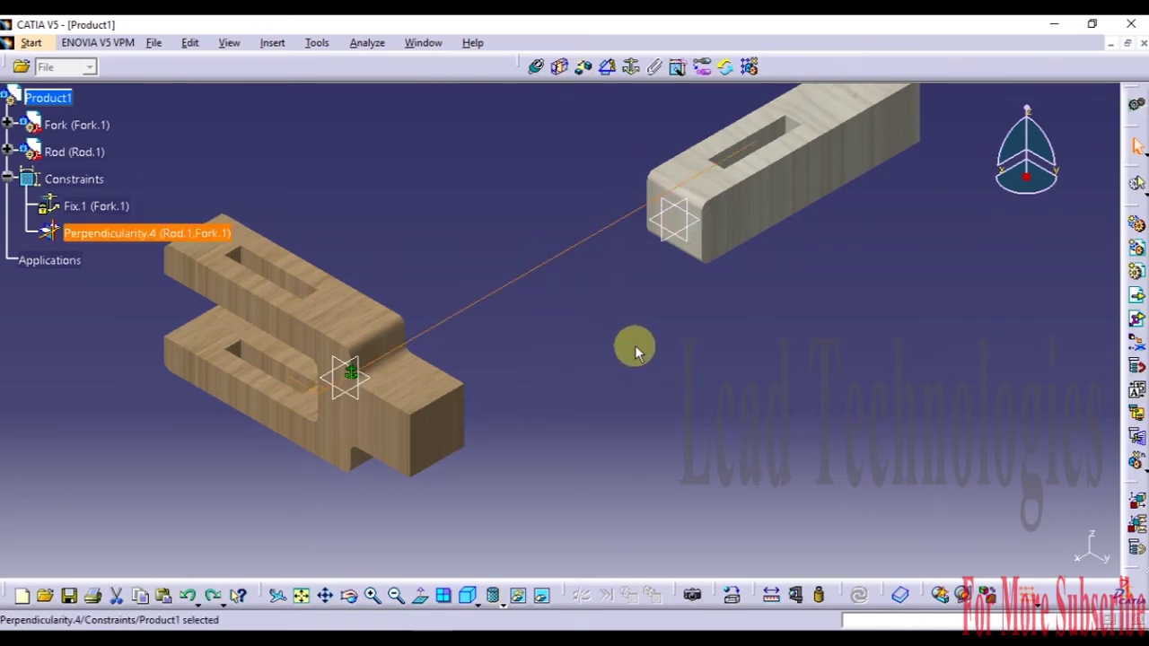
key(ctrl+z)
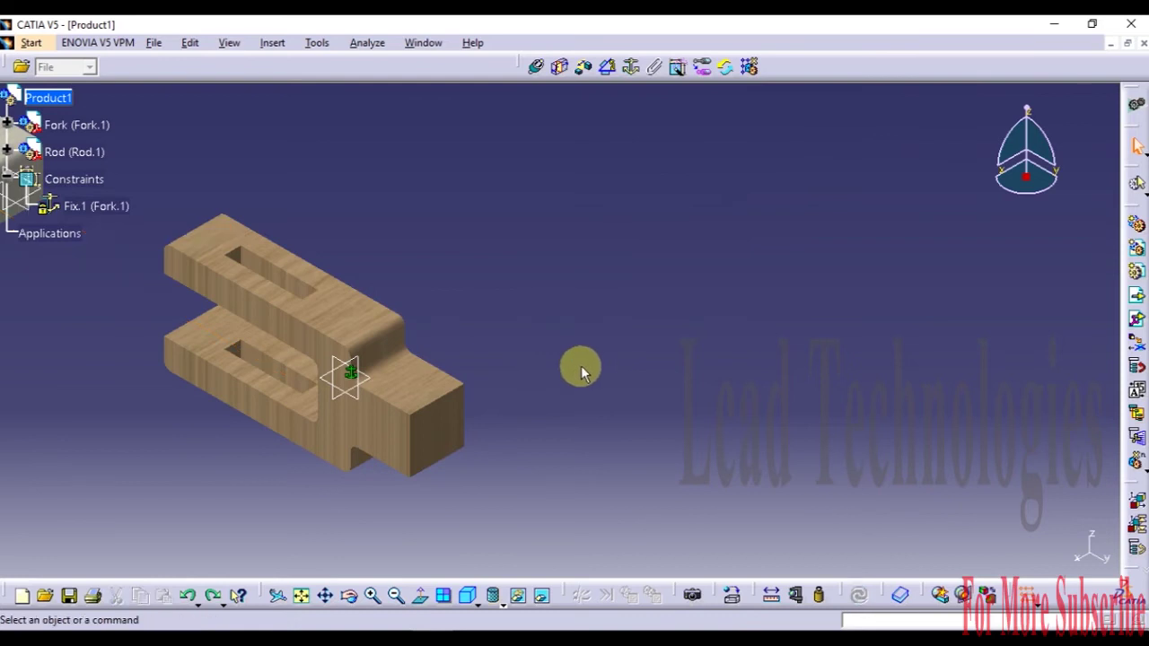
key(ctrl+z)
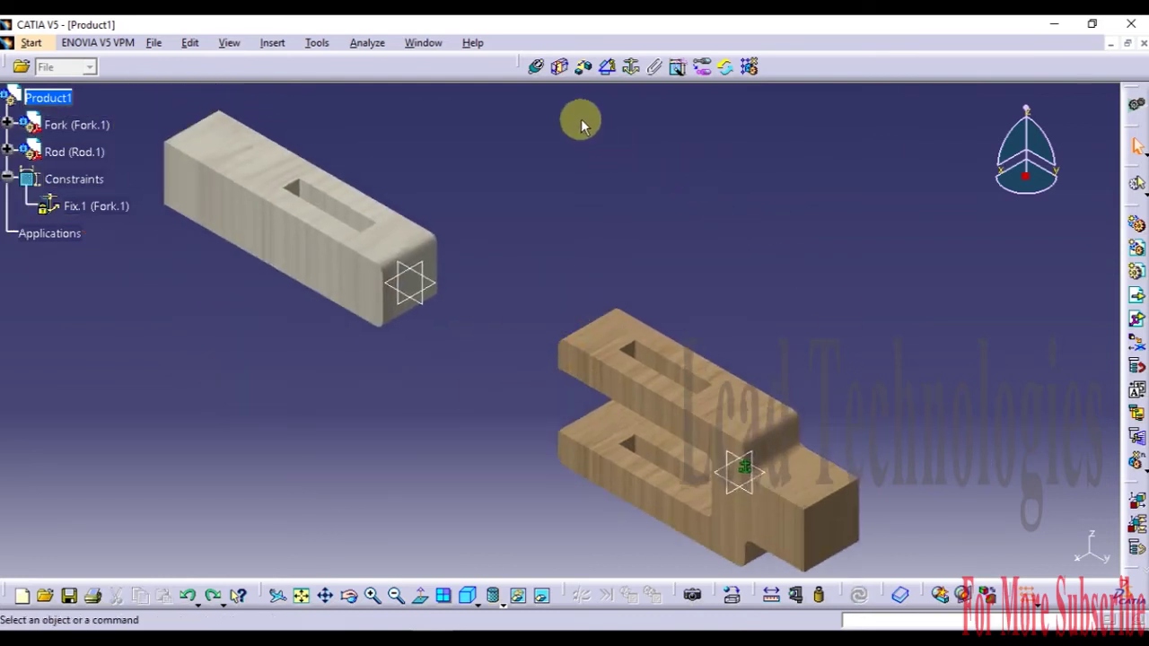
click(583, 67)
click(696, 436)
click(332, 257)
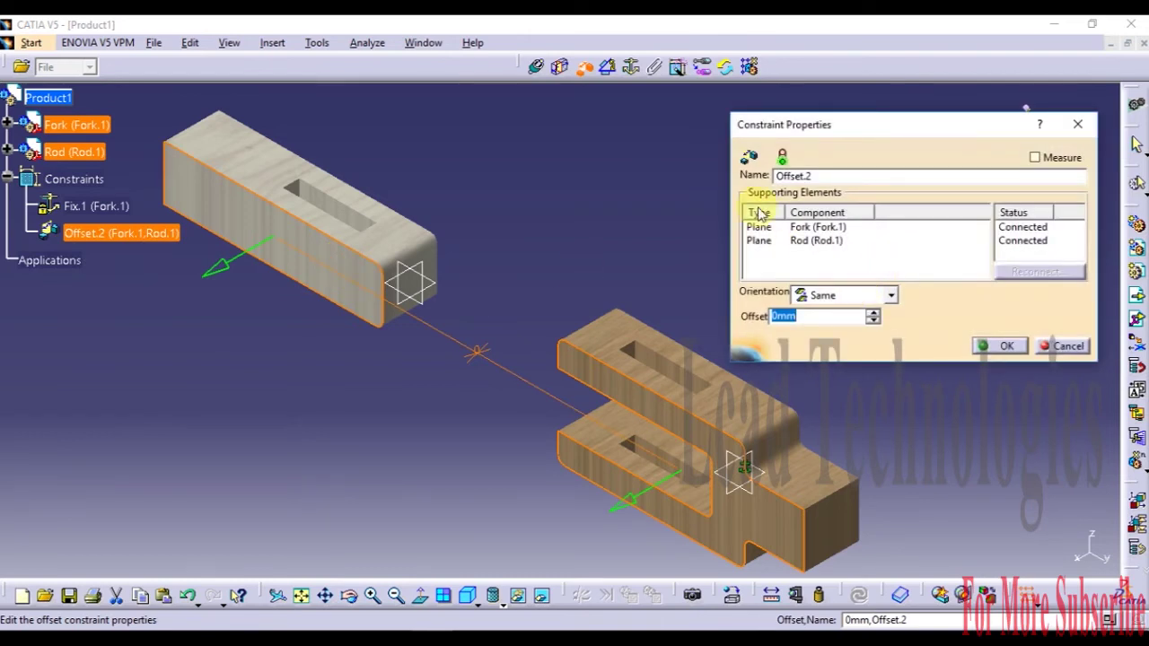
click(1056, 367)
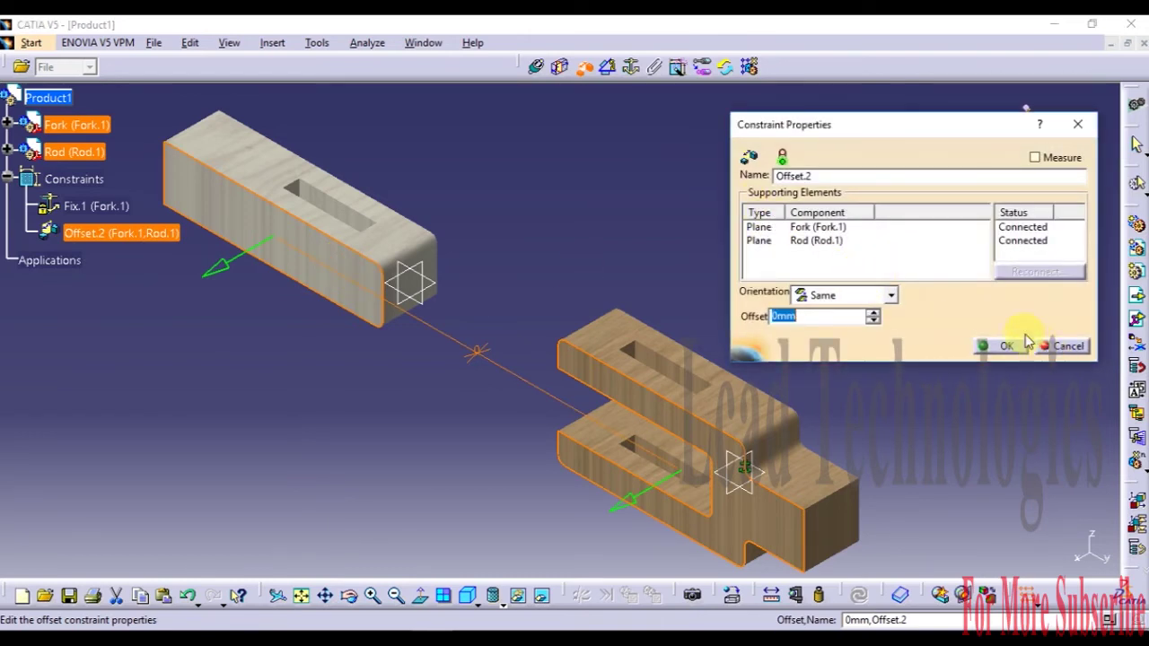
click(1058, 346)
click(608, 68)
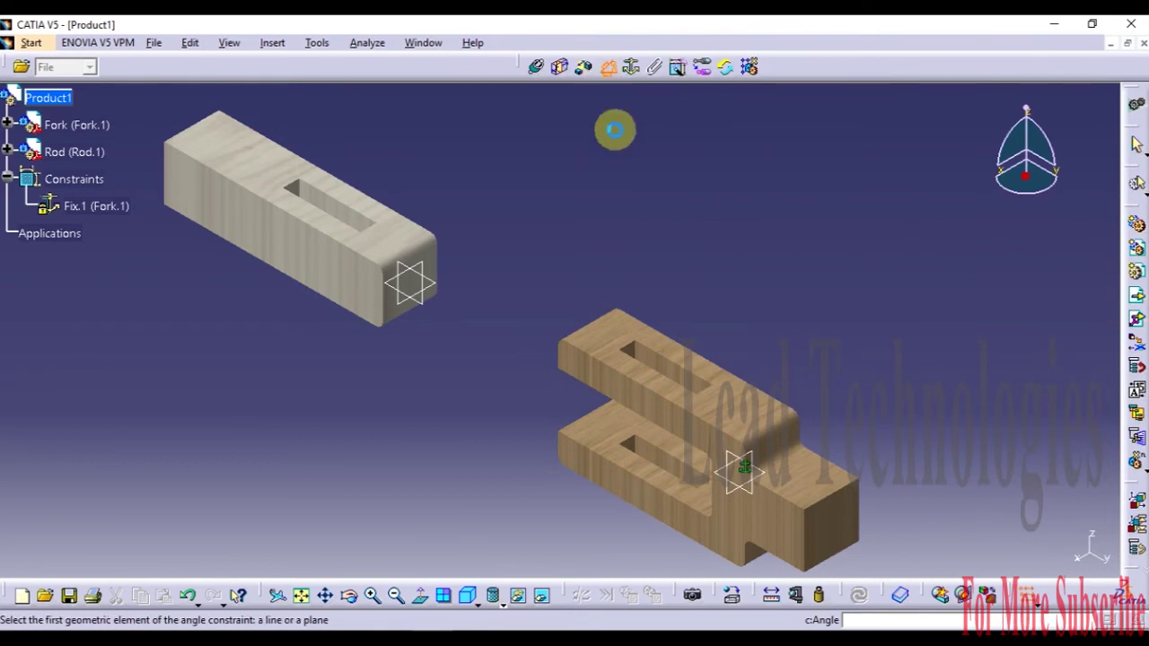
Step: Create Parallelism.3 between the fork and rod faces with Same orientation
click(655, 395)
click(374, 287)
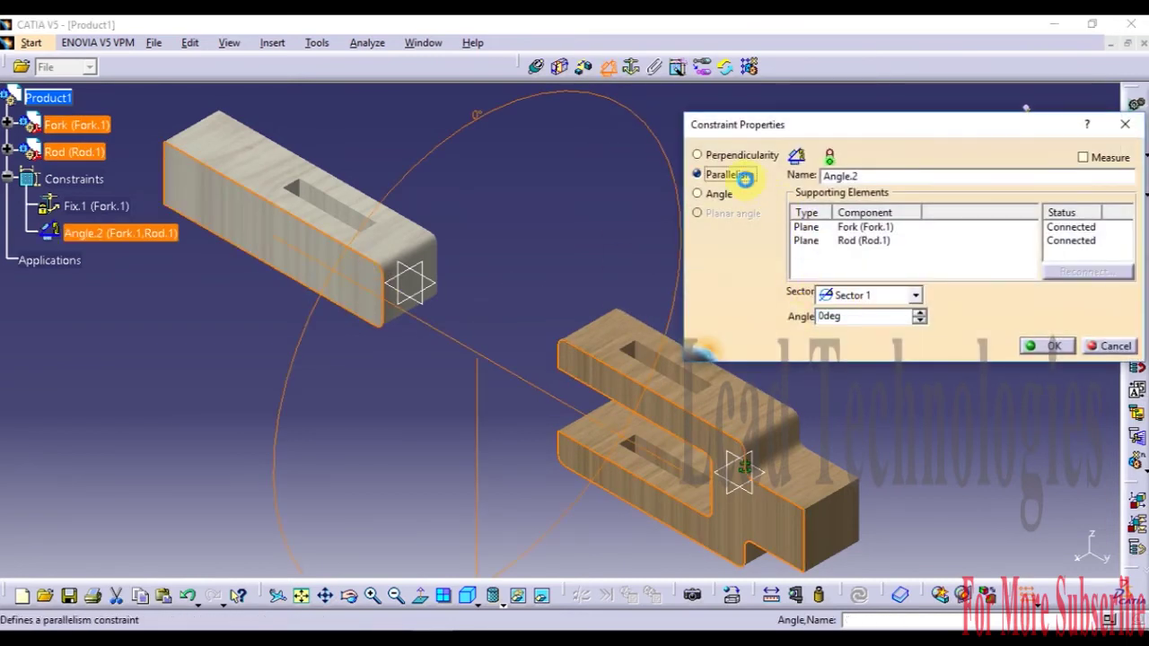
click(746, 180)
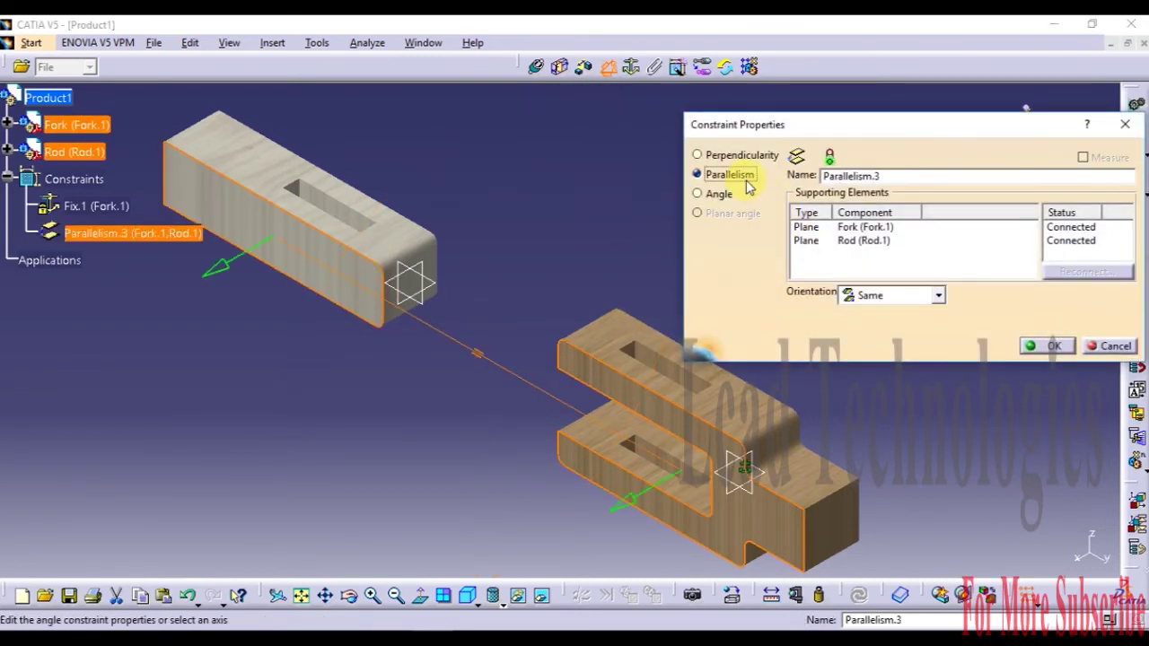
click(937, 296)
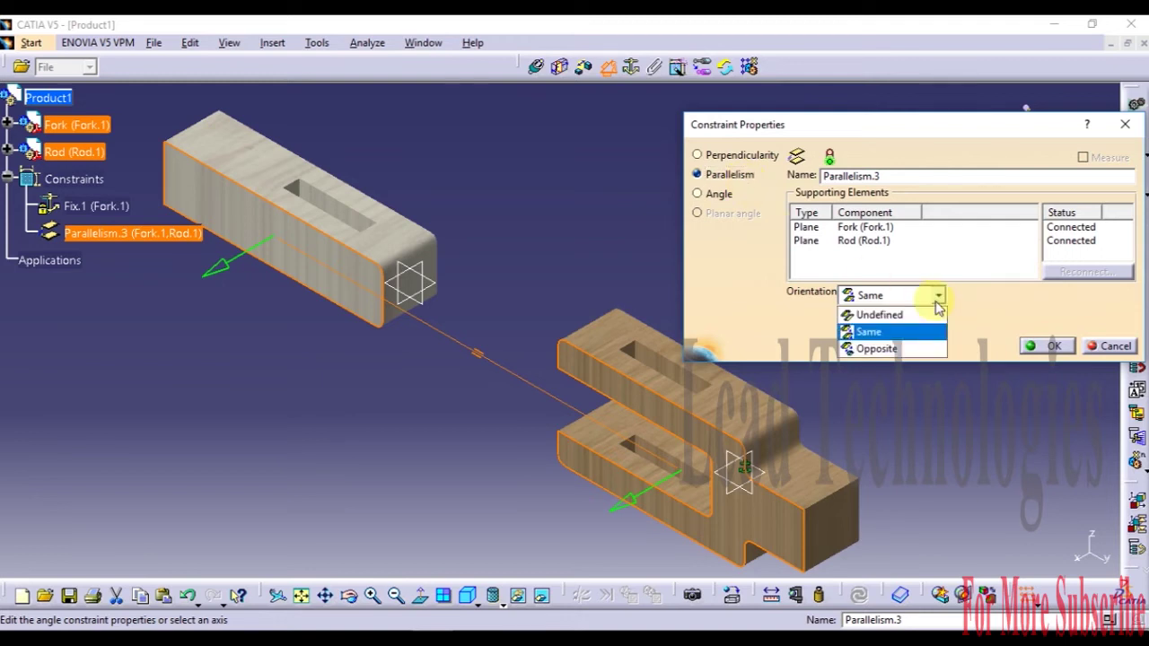
click(938, 302)
click(1042, 346)
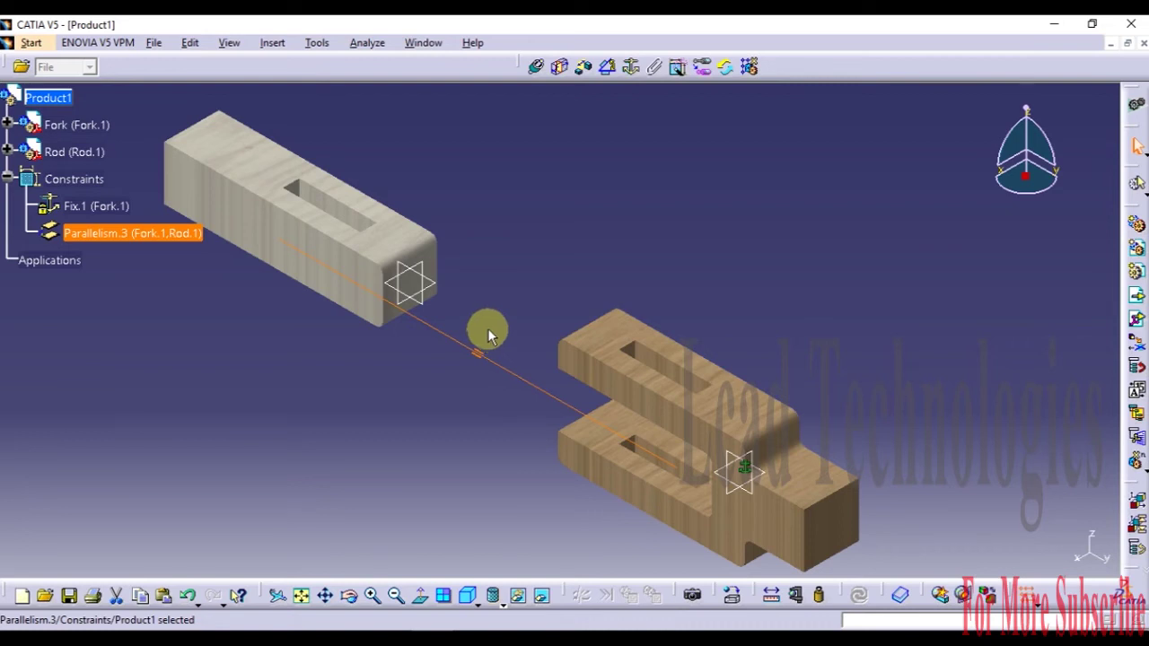
click(608, 66)
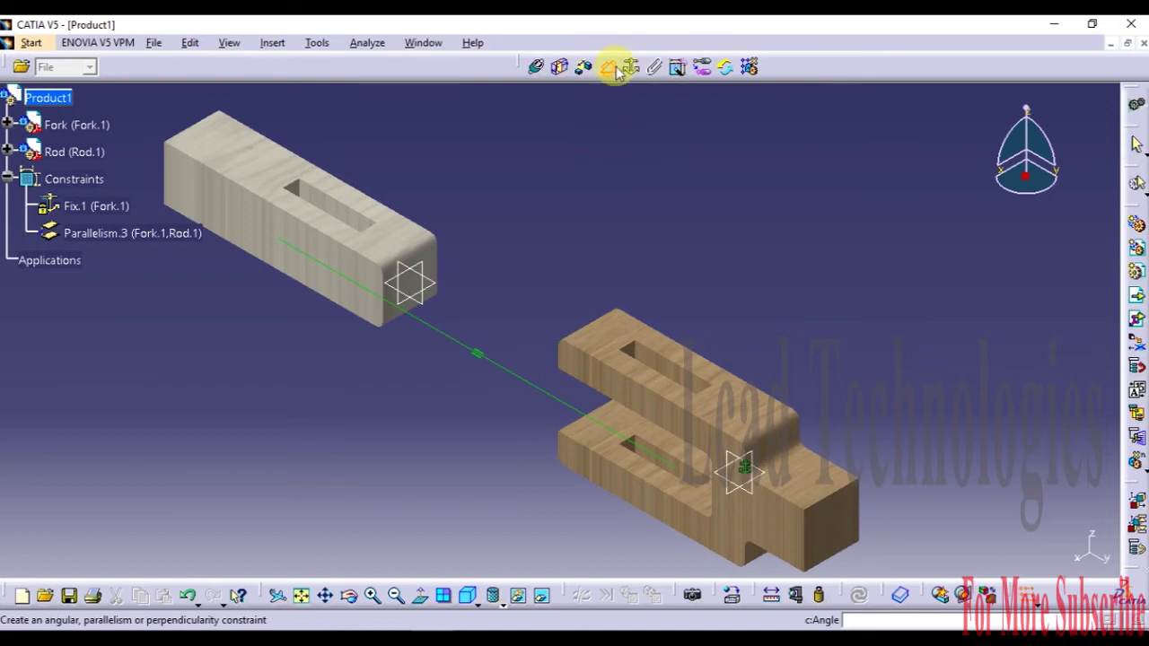
Step: Undo Parallelism.3 and start an angle constraint between the rod face and fork face
click(615, 70)
key(ctrl+z)
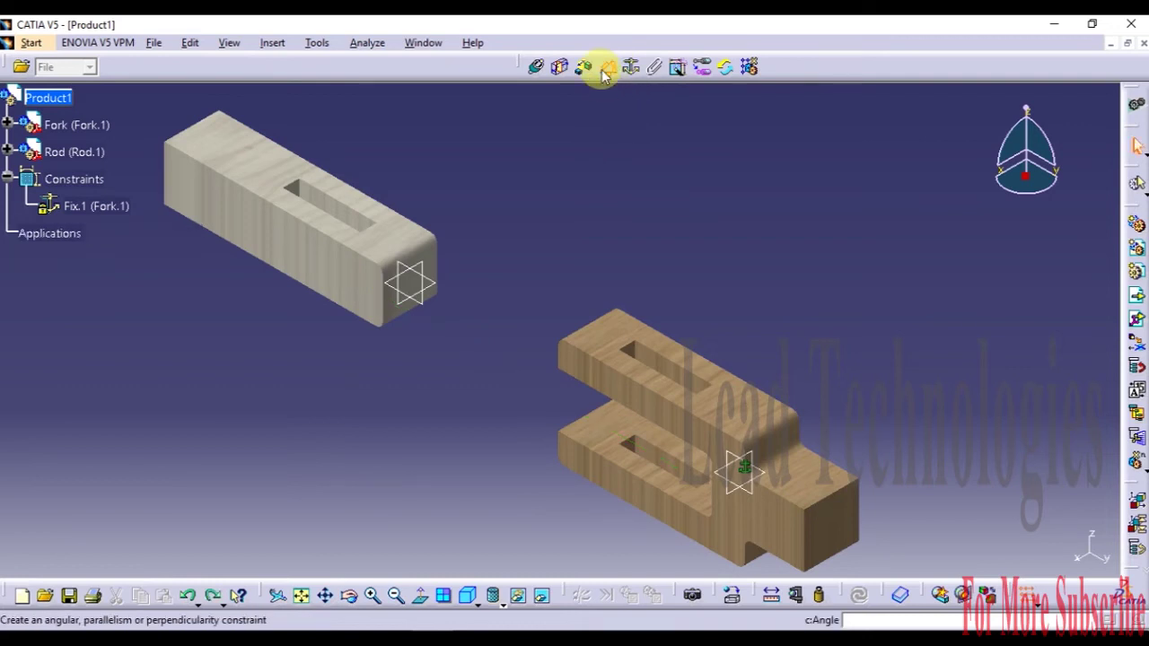
click(608, 68)
click(321, 256)
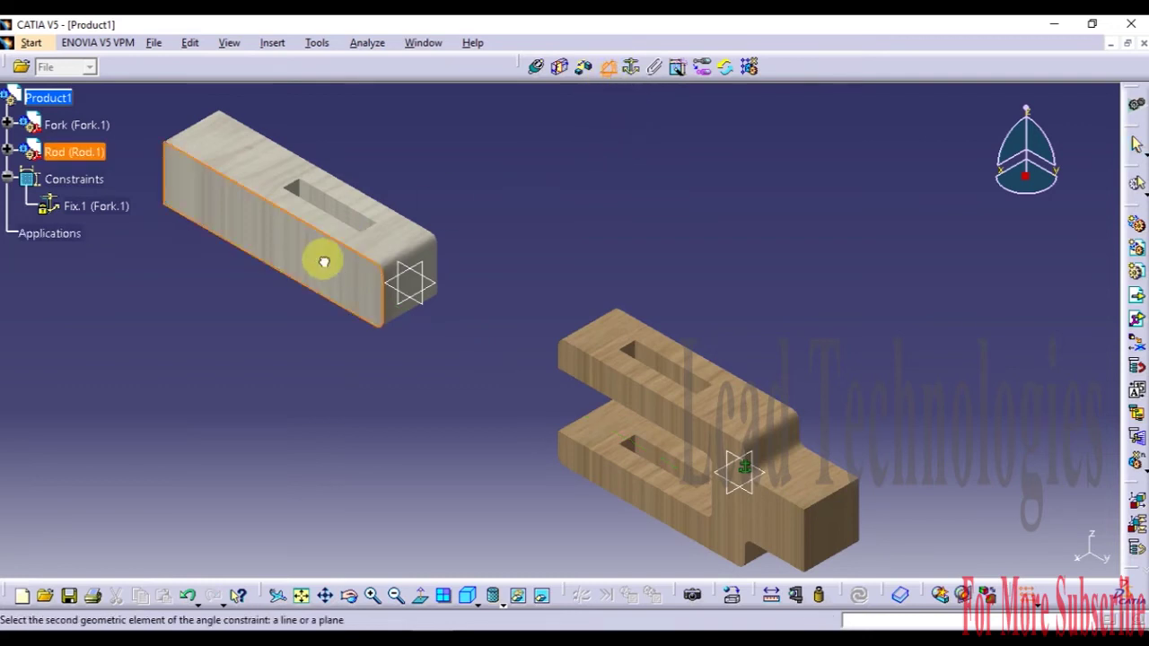
click(608, 393)
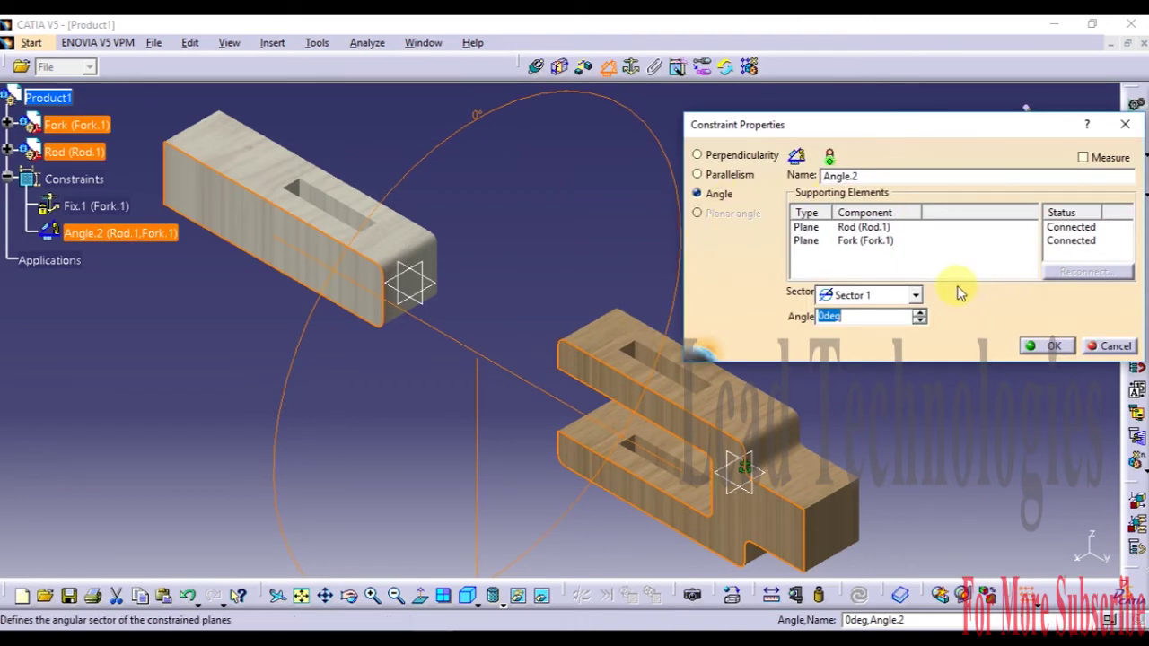
Step: Compare angle sectors 1–4, then create Angle.2 with Sector 3 at 180°
click(916, 295)
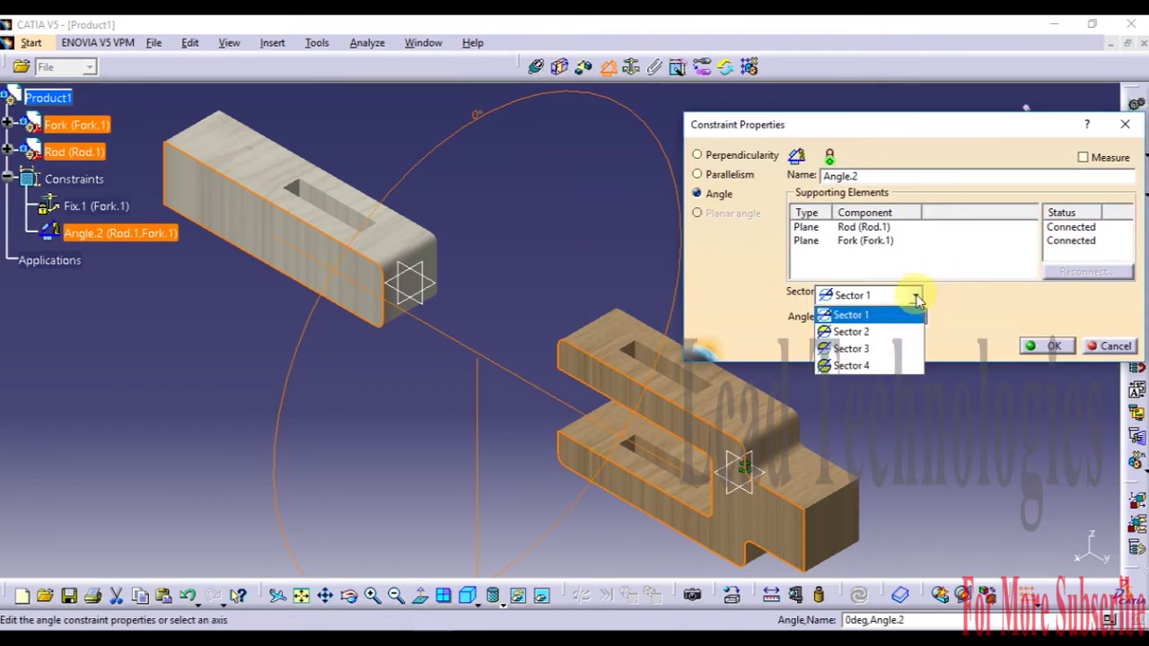
click(886, 332)
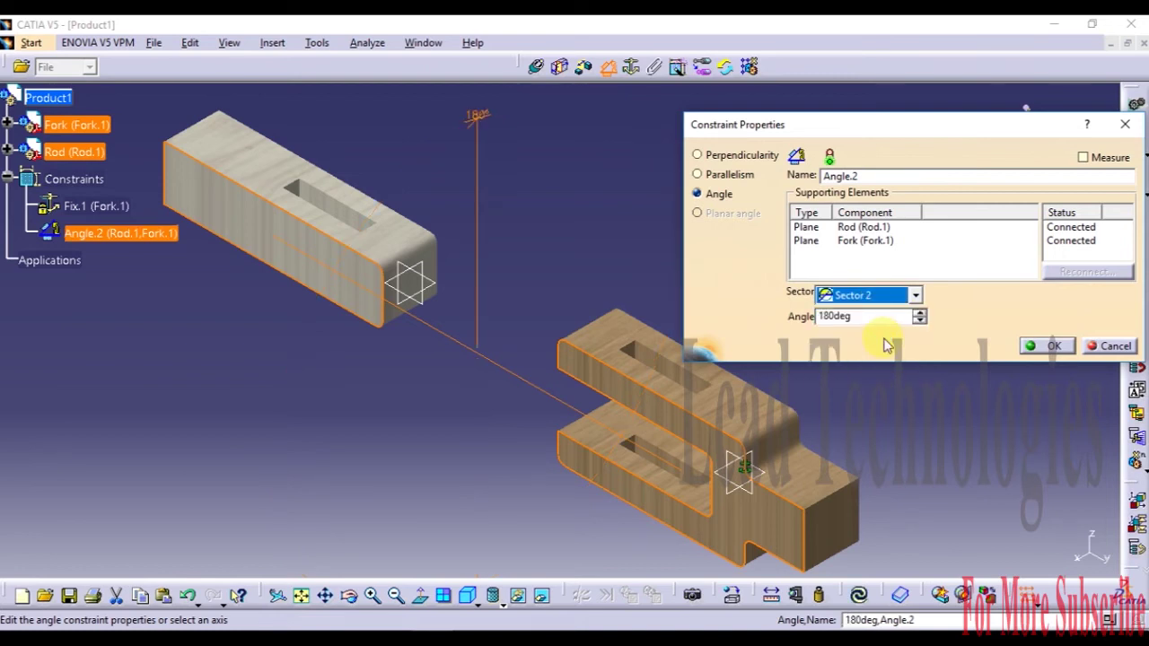
click(916, 296)
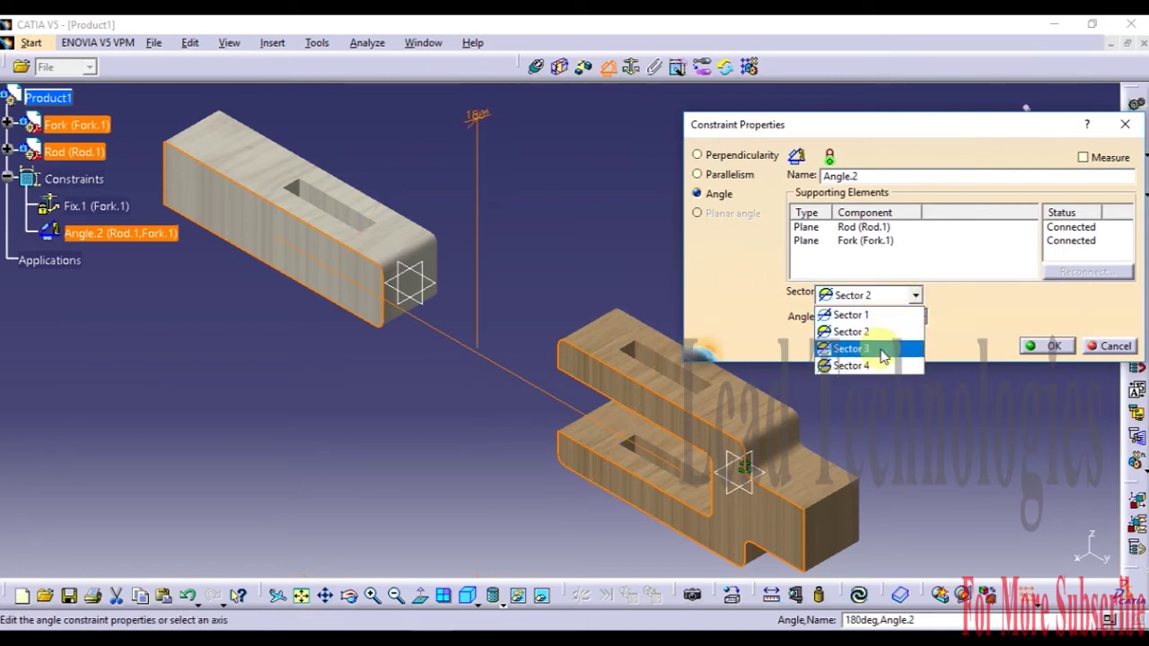
click(883, 350)
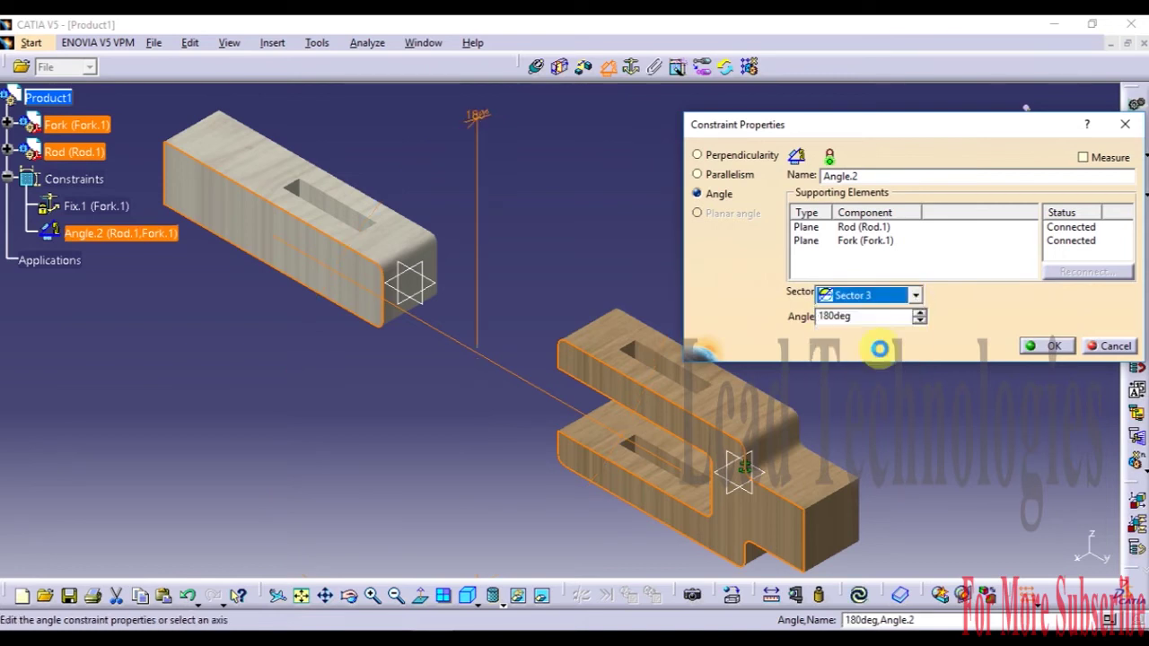
click(916, 295)
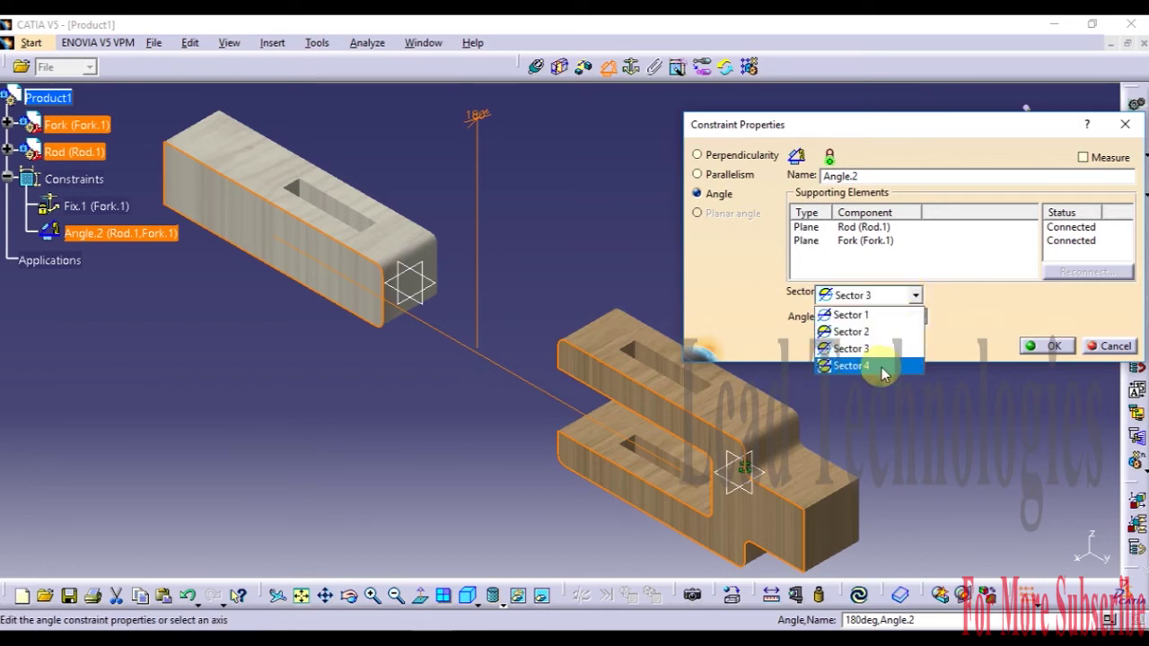
click(880, 366)
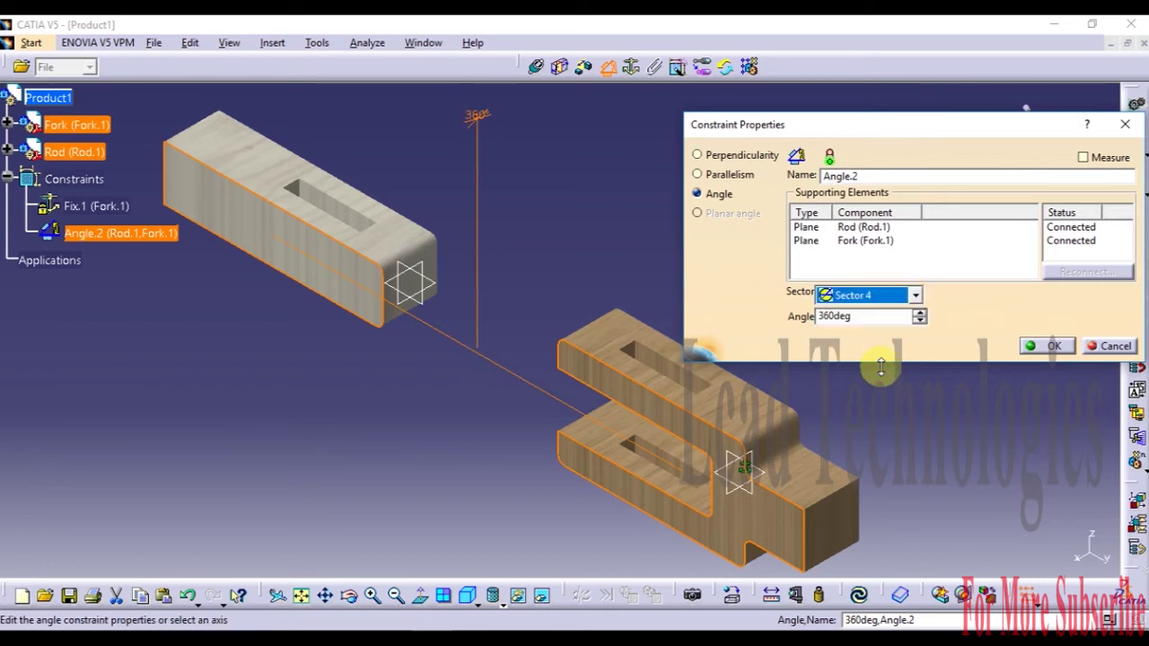
click(915, 294)
click(914, 314)
click(915, 295)
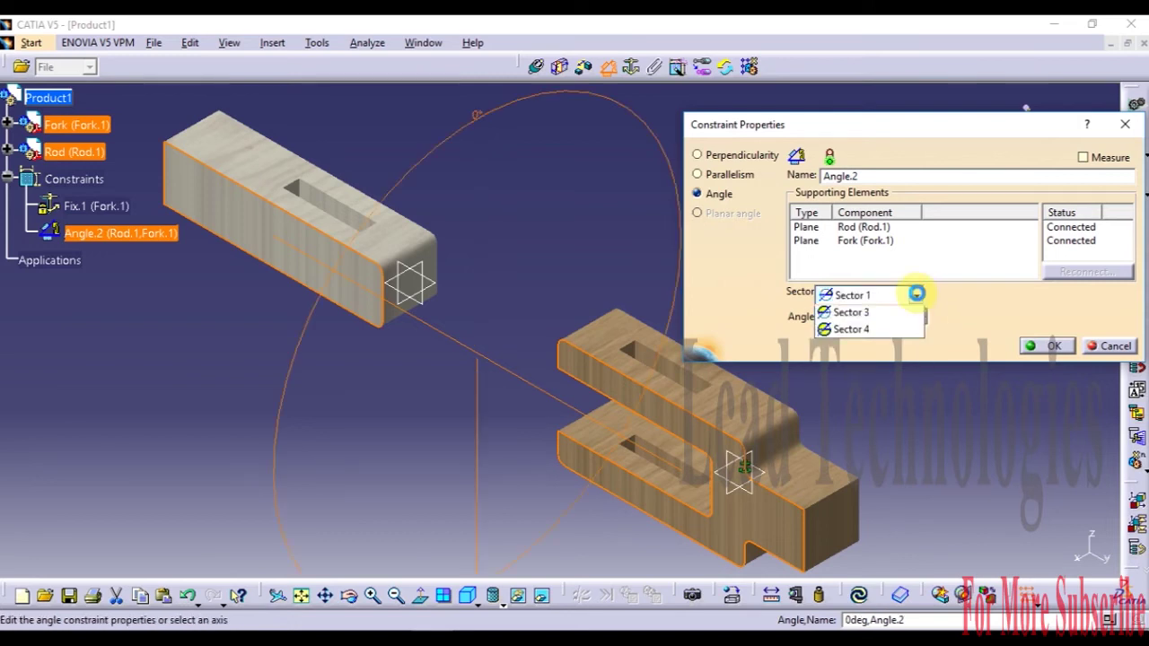
click(899, 331)
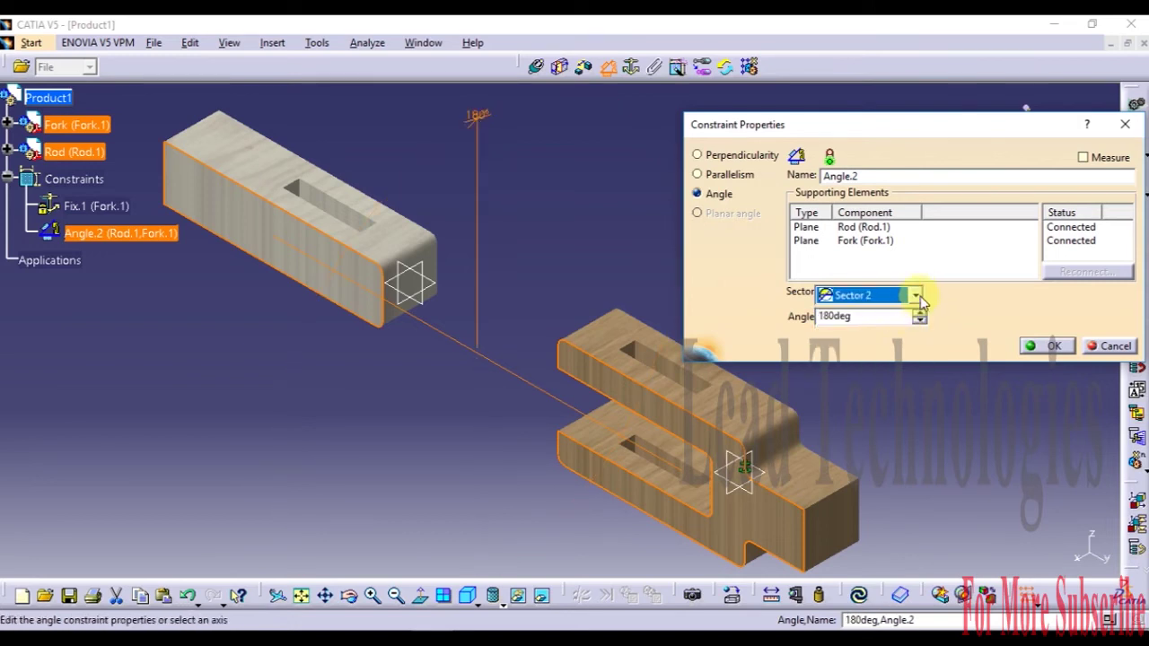
click(915, 296)
click(886, 347)
click(915, 298)
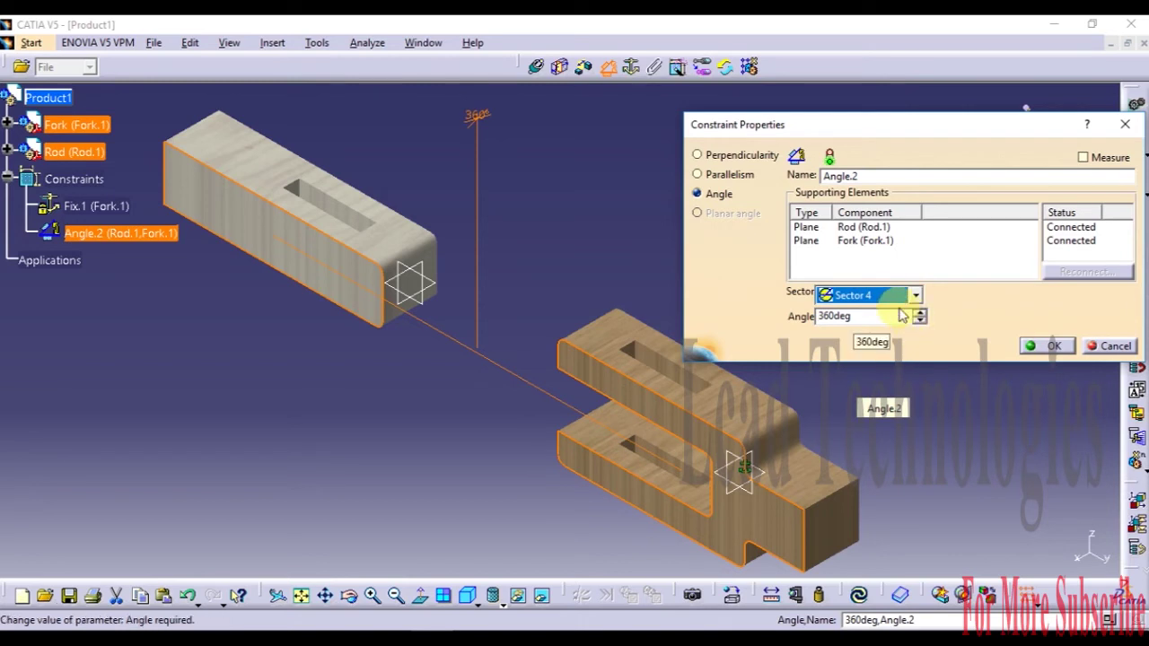
click(910, 296)
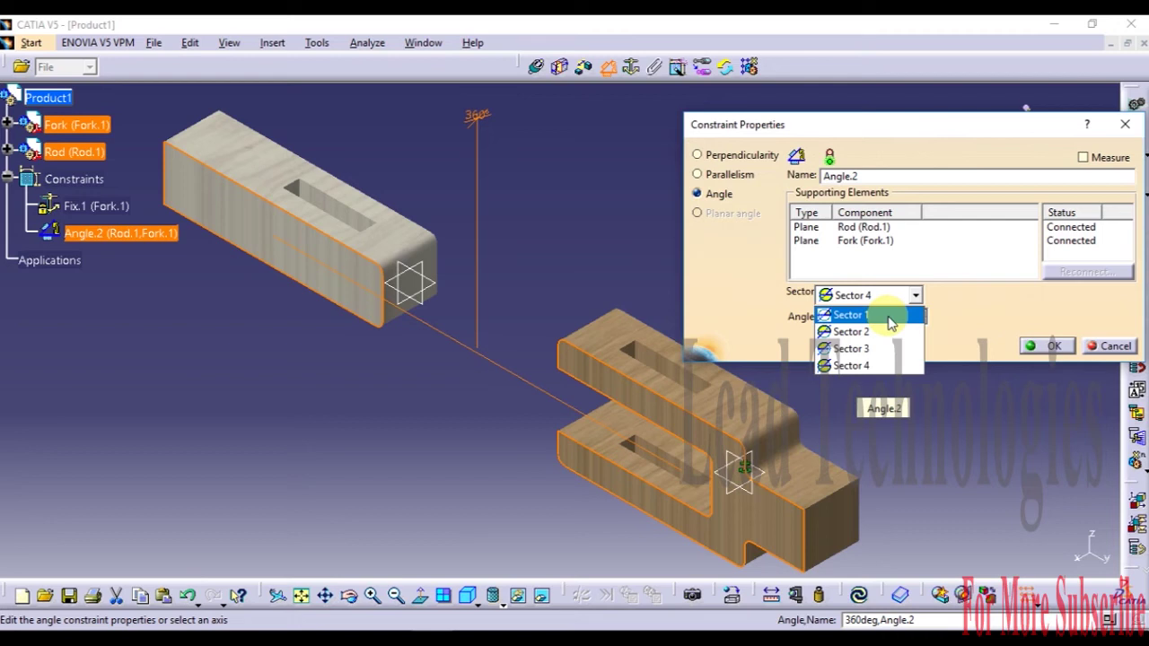
click(891, 323)
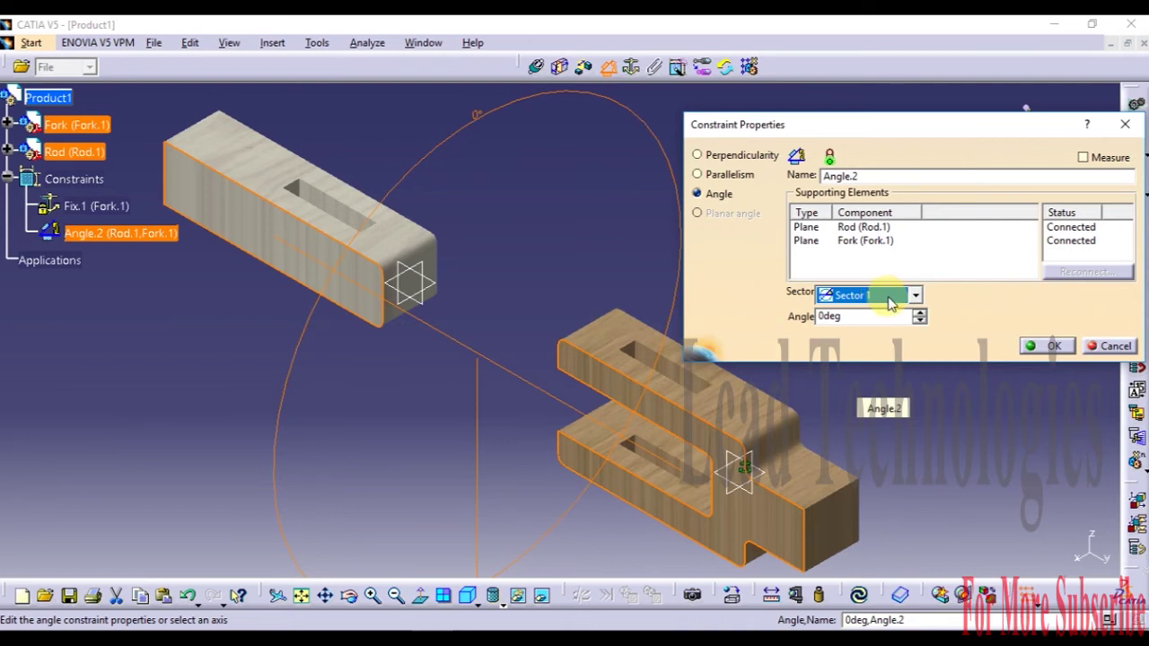
click(915, 300)
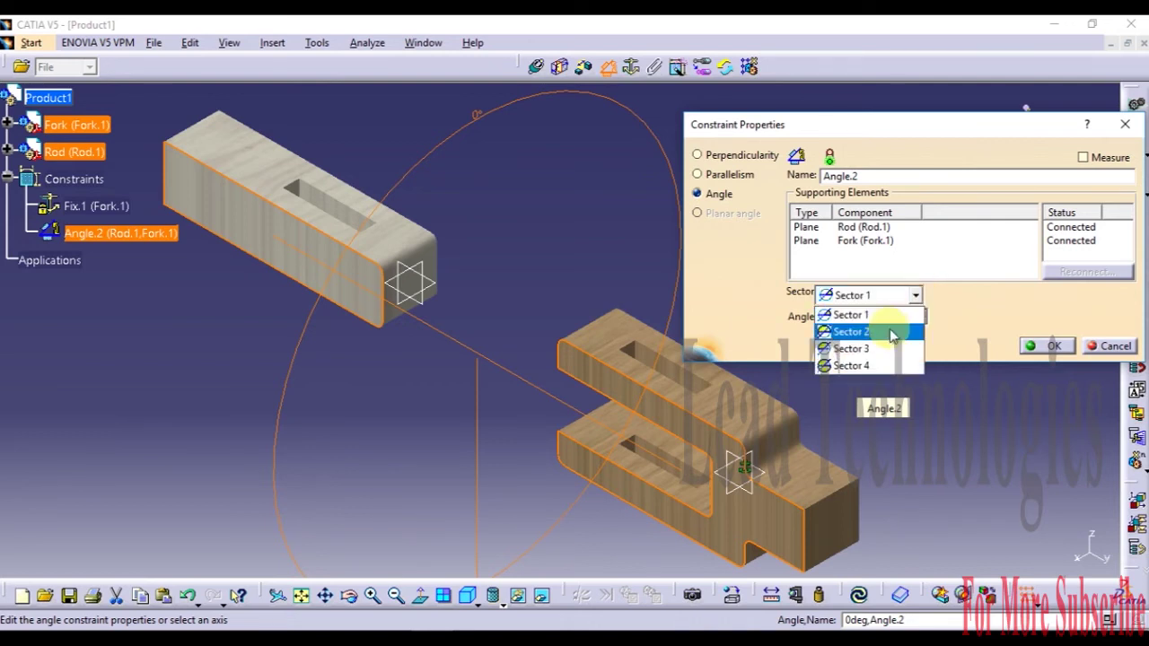
click(889, 331)
click(916, 299)
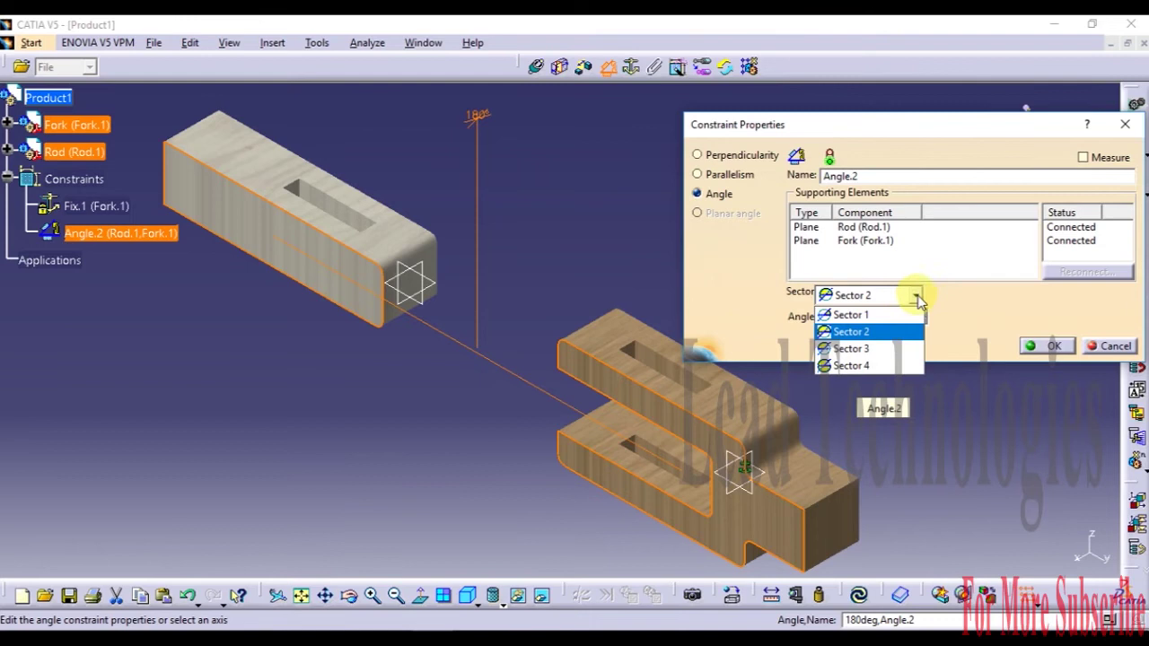
click(884, 348)
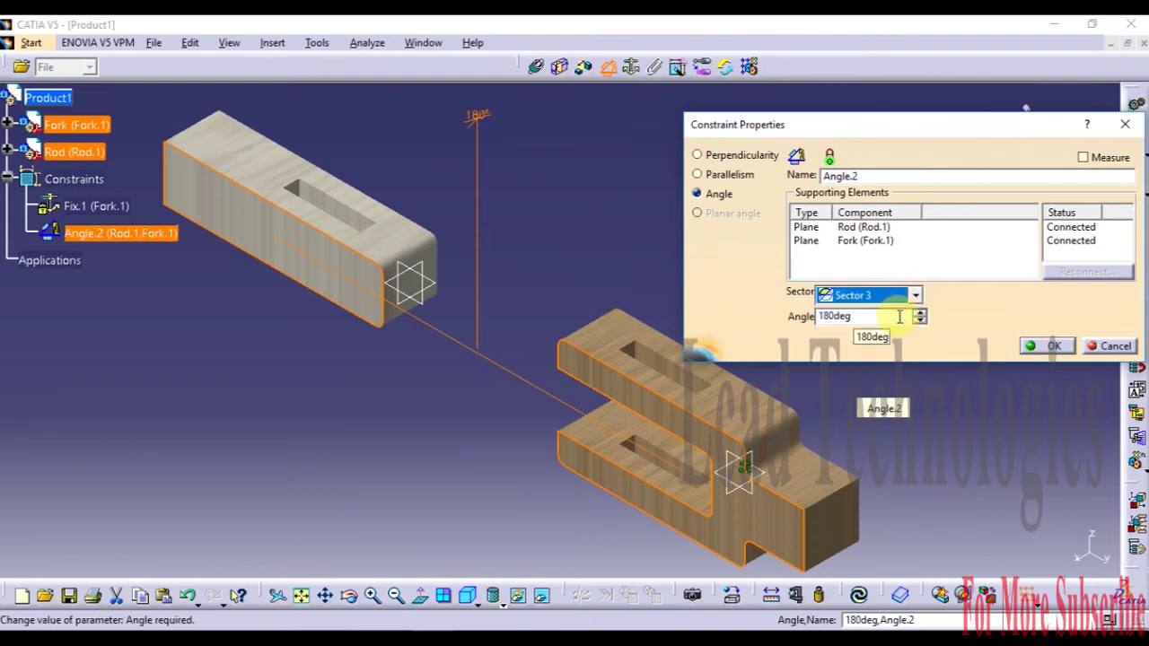
key(Tab)
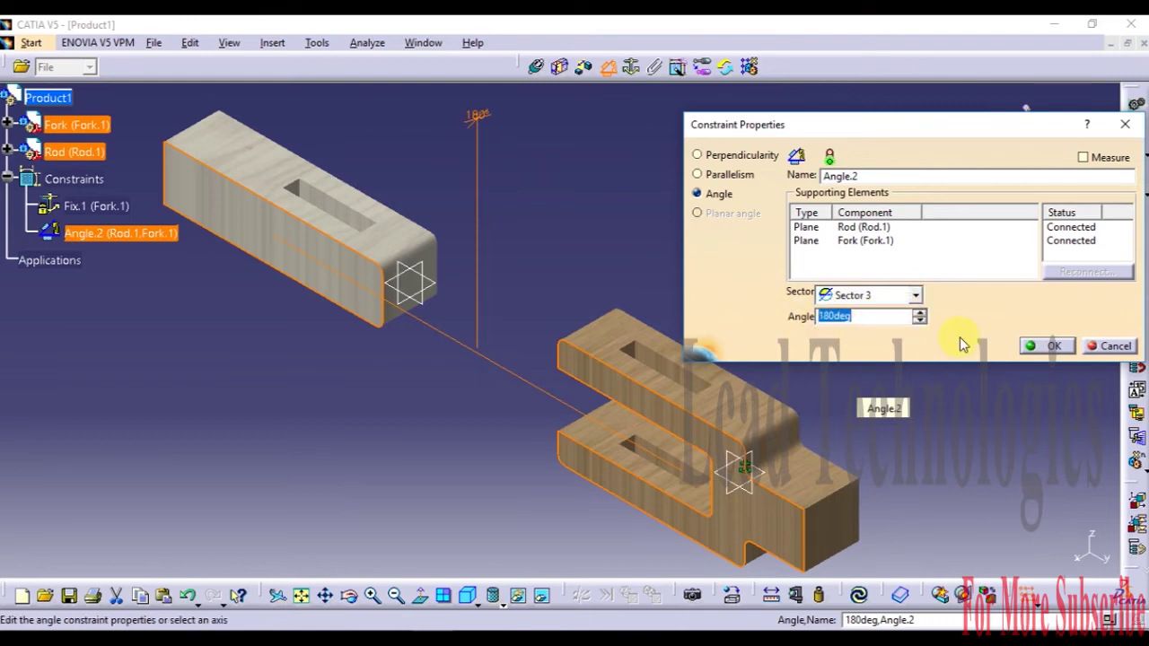
click(1047, 346)
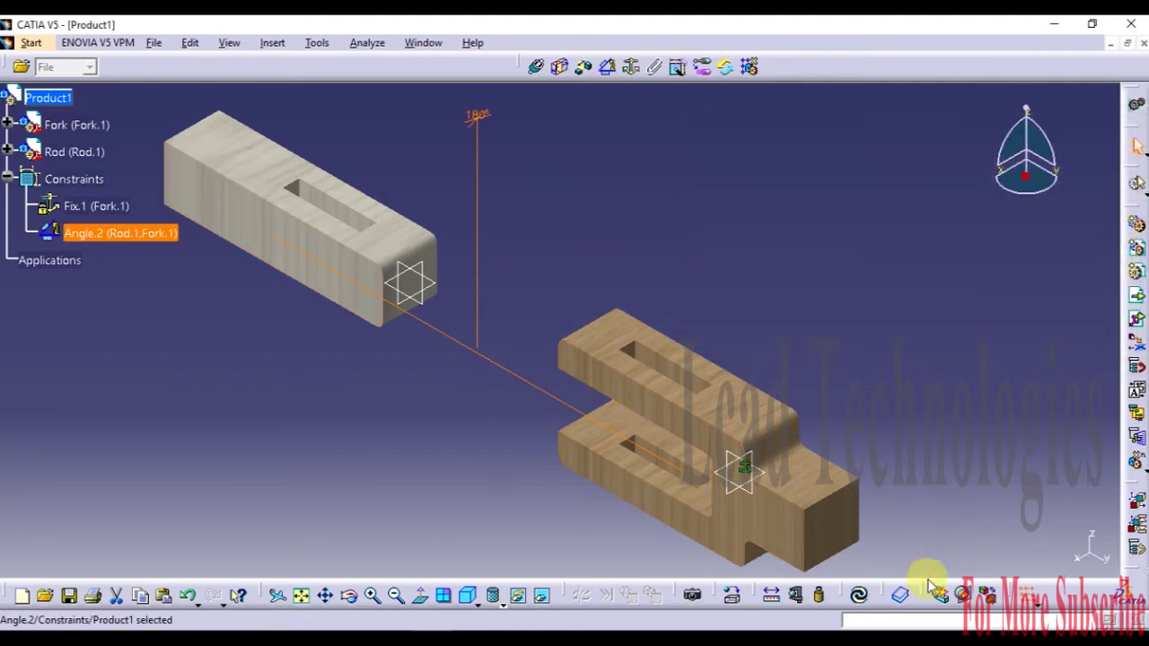
Step: Set Angle.2 to 90° and update so the rod rotates to match
click(859, 595)
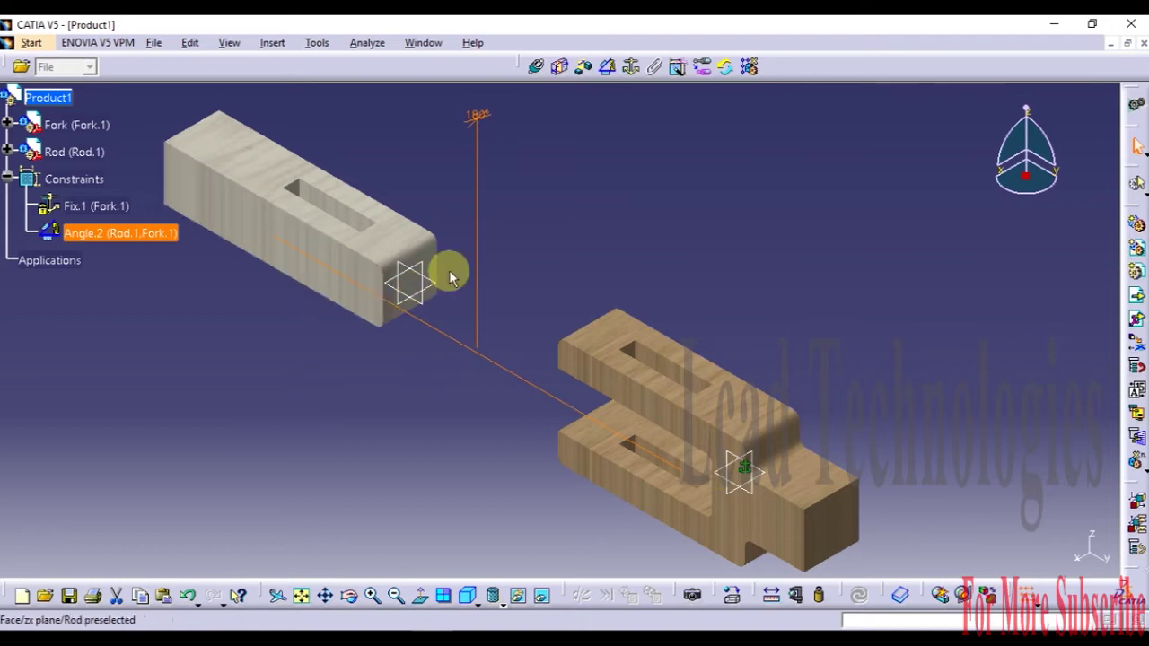
double_click(476, 115)
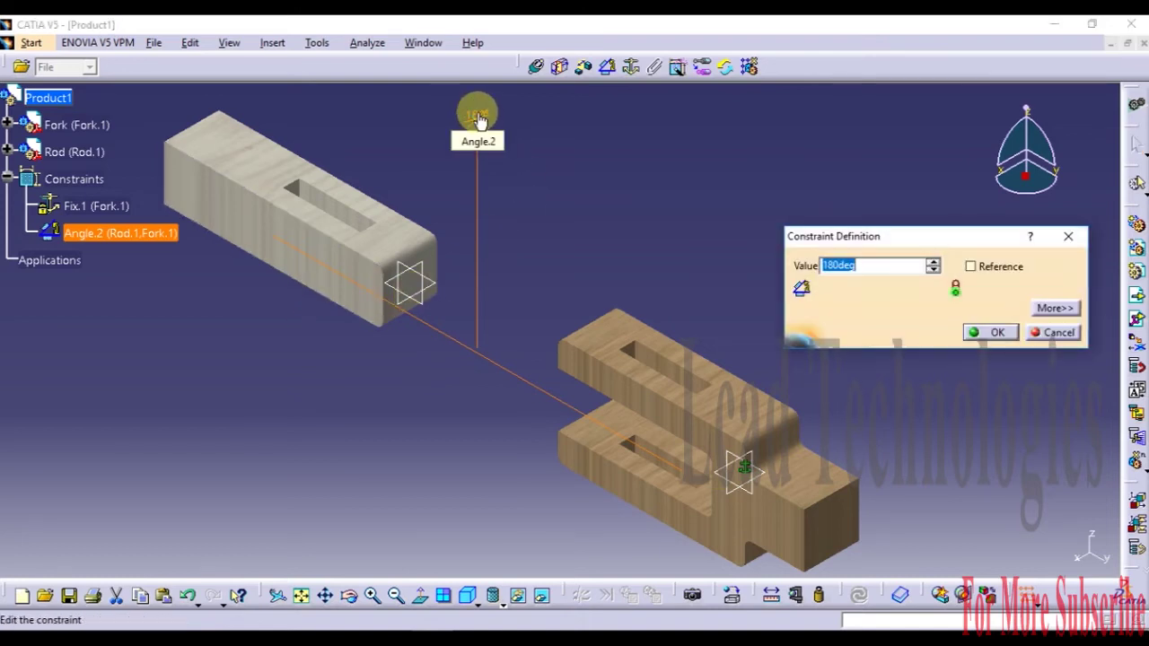
text(90)
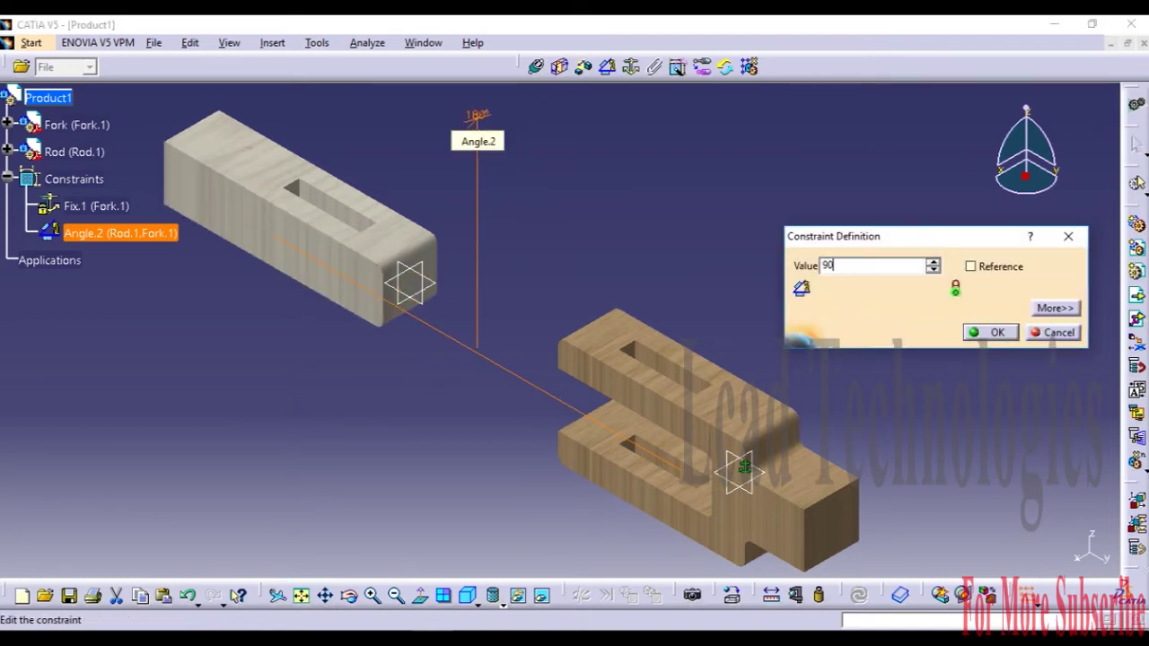
click(992, 334)
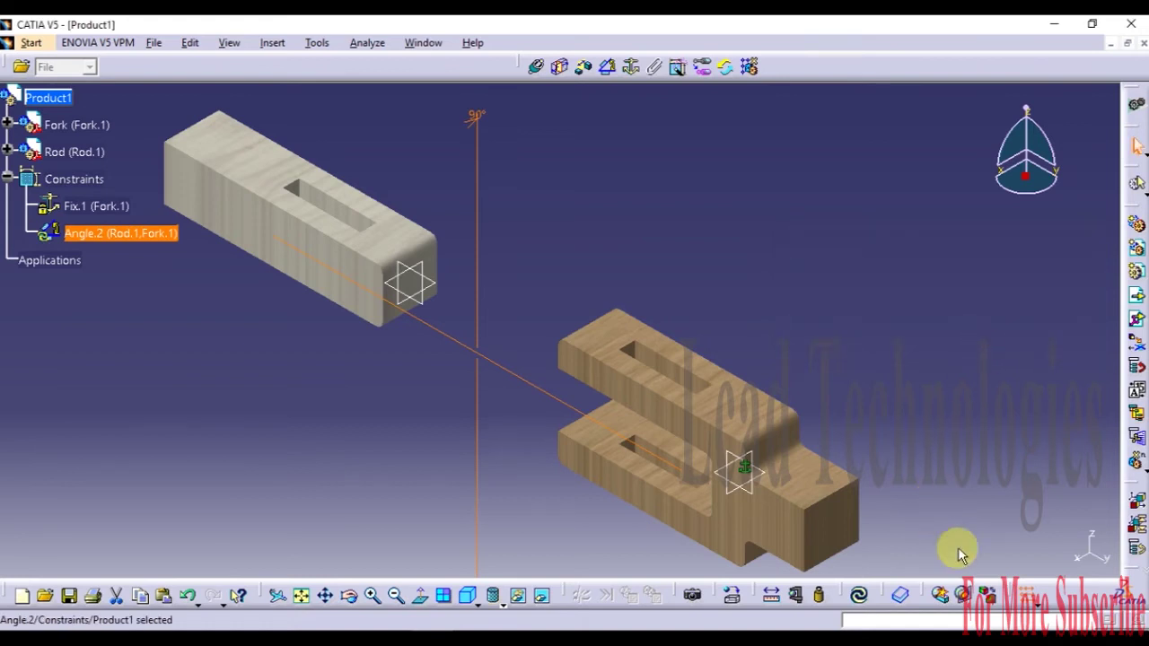
click(861, 596)
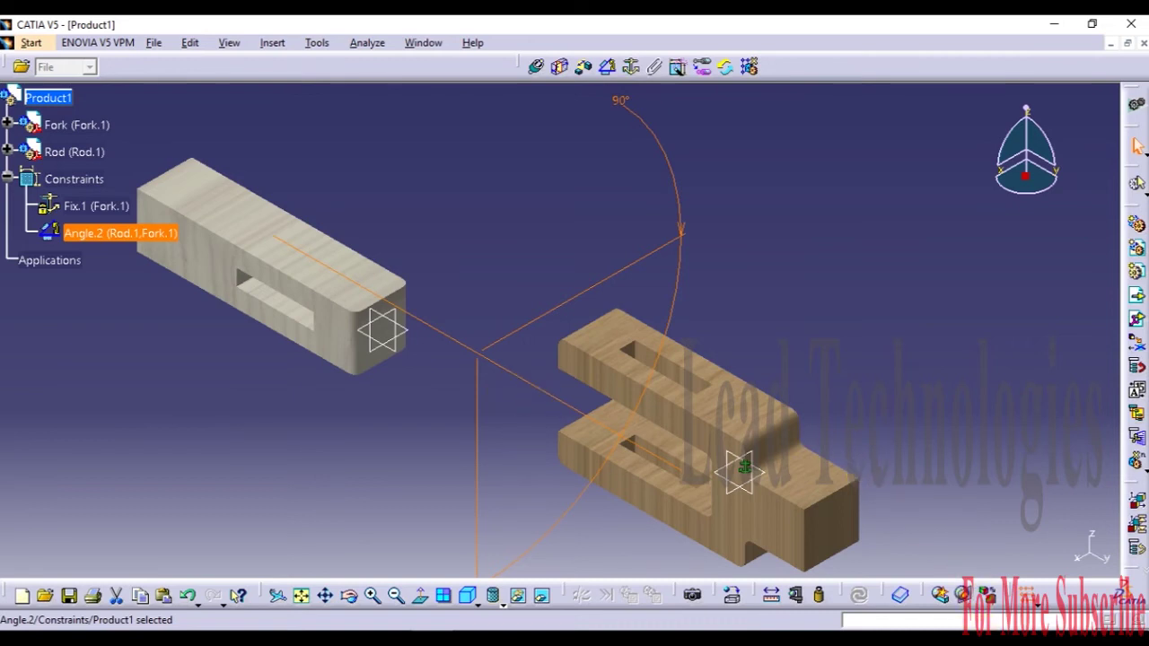
Step: Delete the Angle.2 constraint and the Fix.1 constraint on Fork.1
click(979, 640)
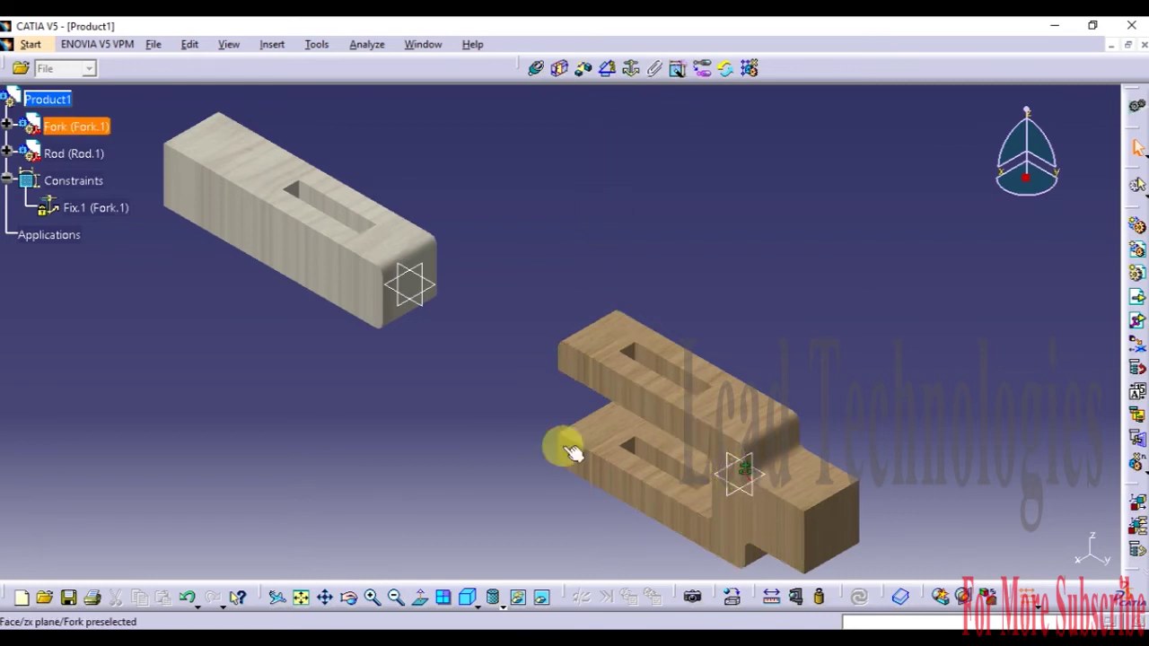
right_click(89, 209)
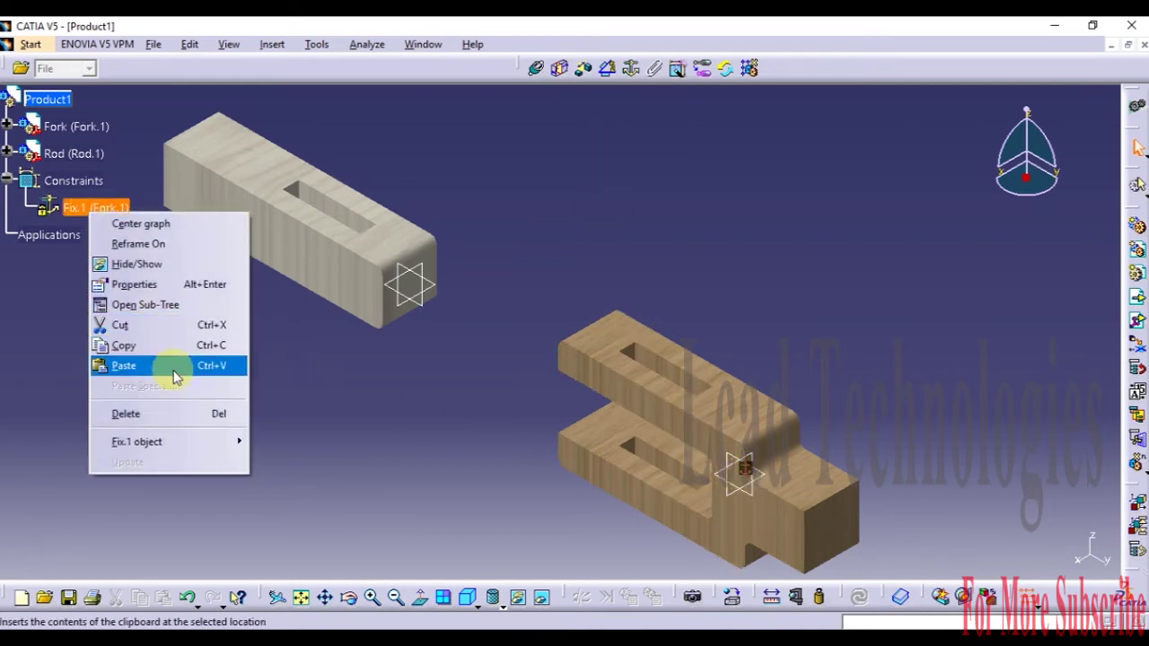
click(179, 413)
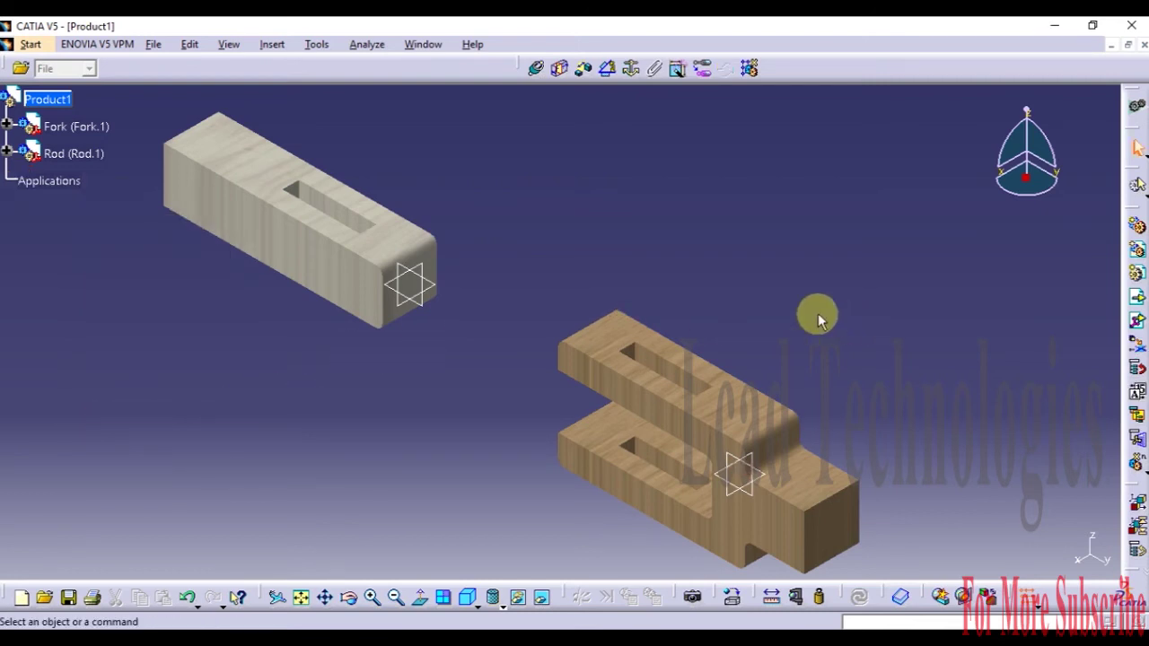
Step: Try a Fix Together link on Fork and Rod, ending with only Fix.2 anchoring Fork.1
click(632, 69)
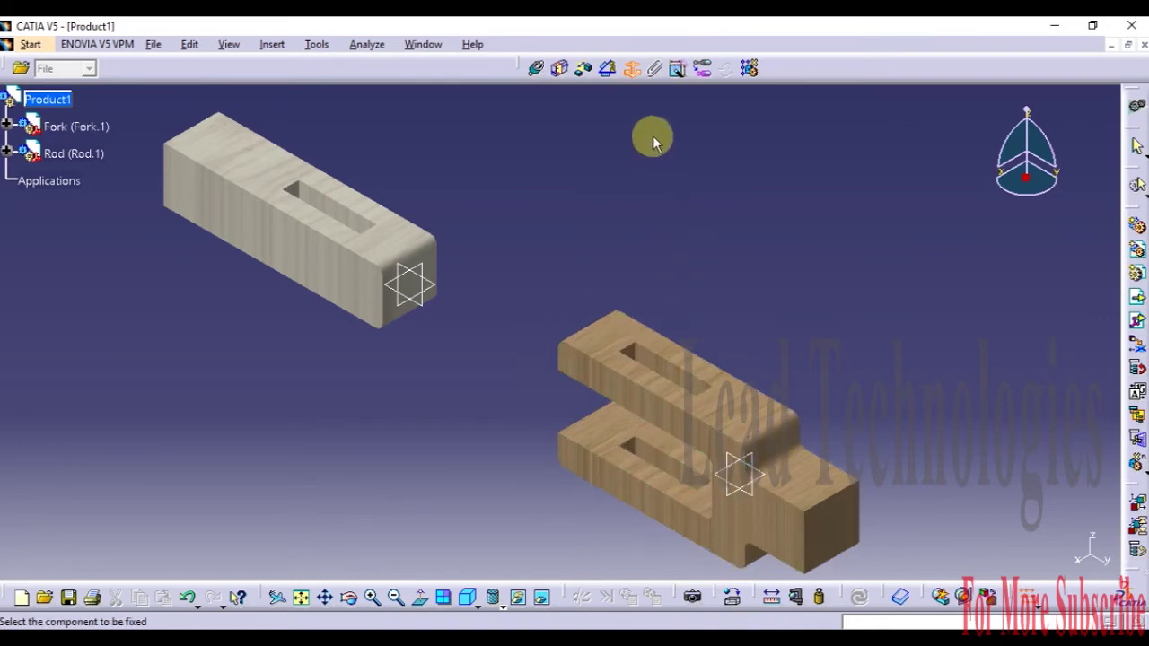
click(655, 69)
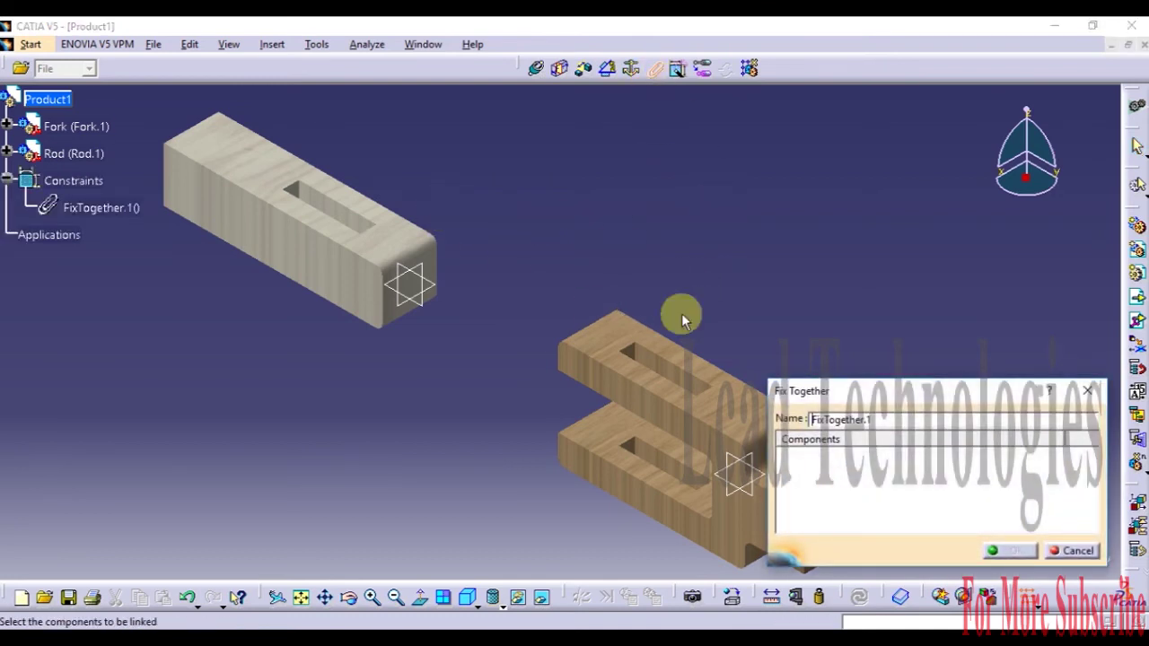
click(656, 384)
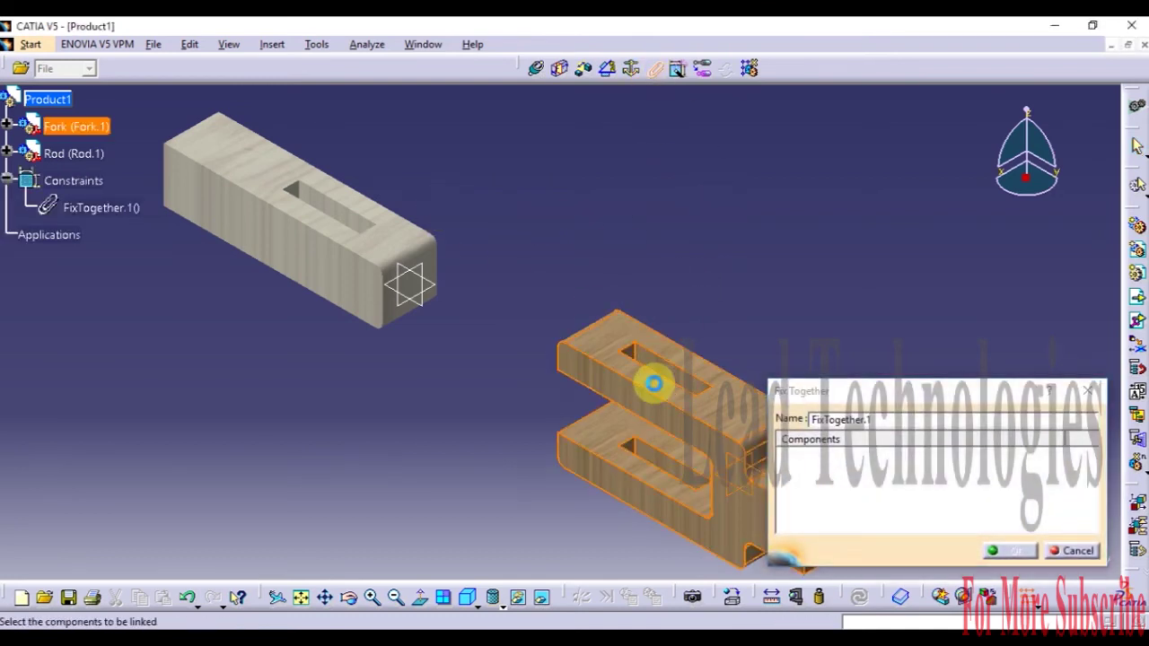
click(363, 288)
middle_drag(565, 436, 481, 414)
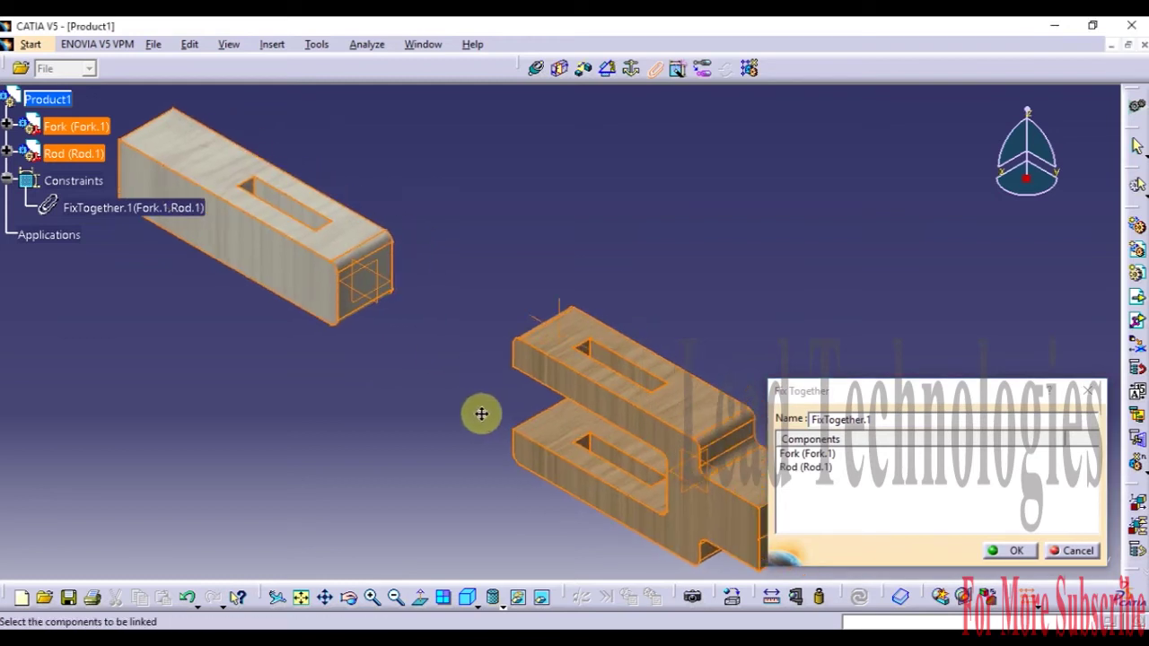
click(1011, 549)
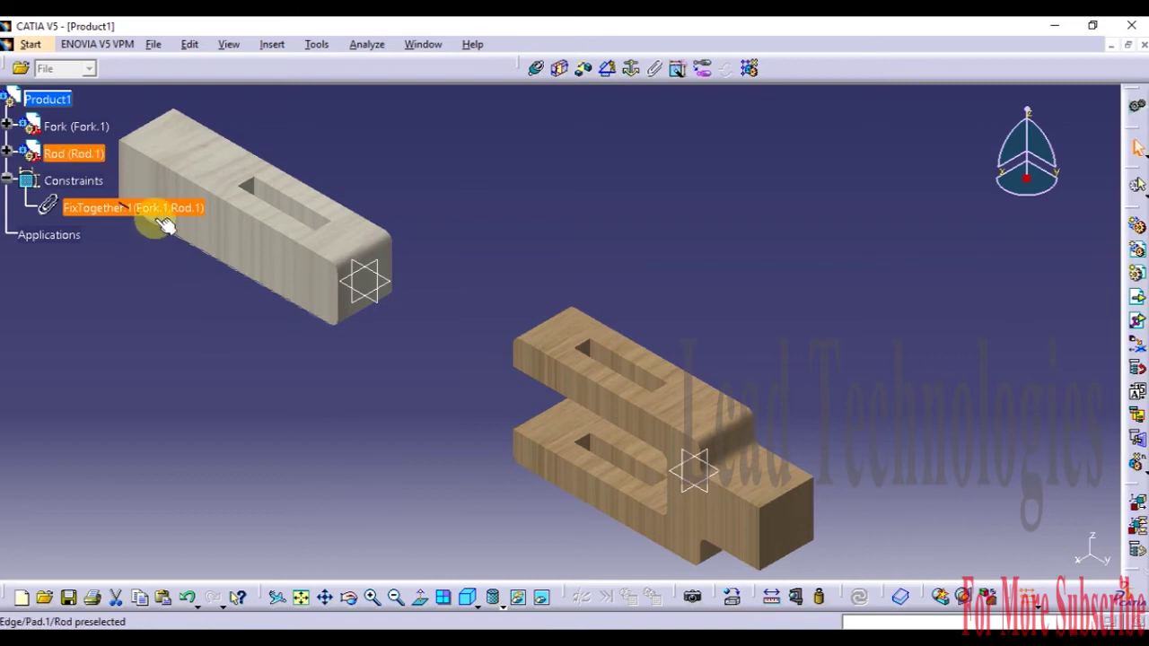
middle_drag(288, 290, 520, 331)
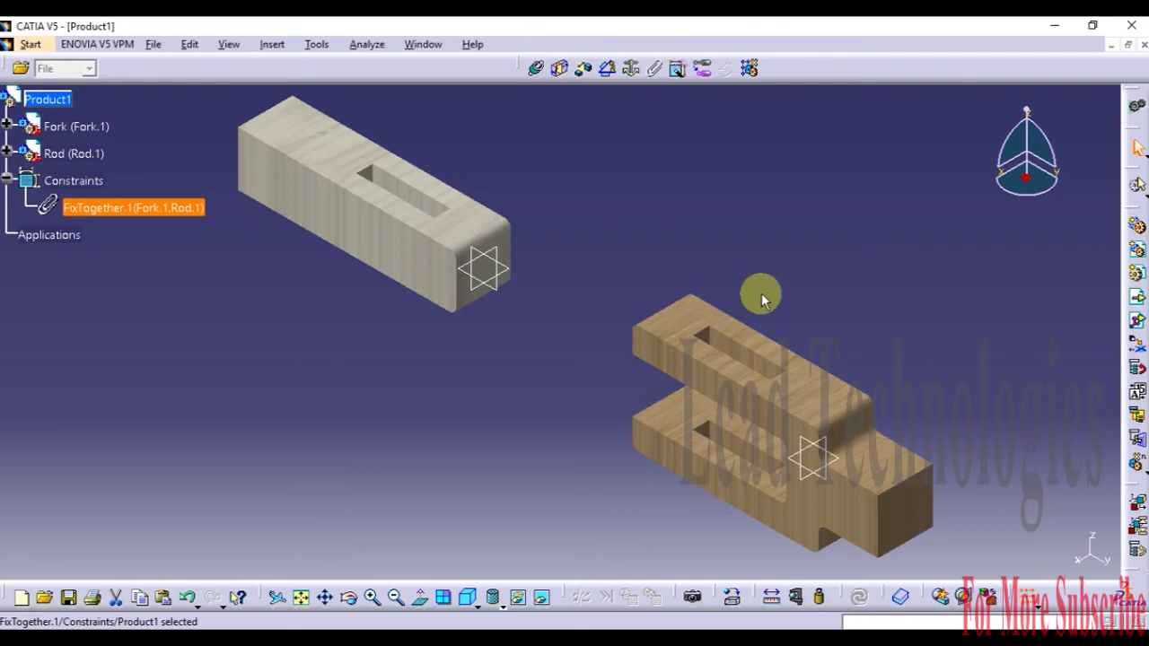
mouse_move(952, 548)
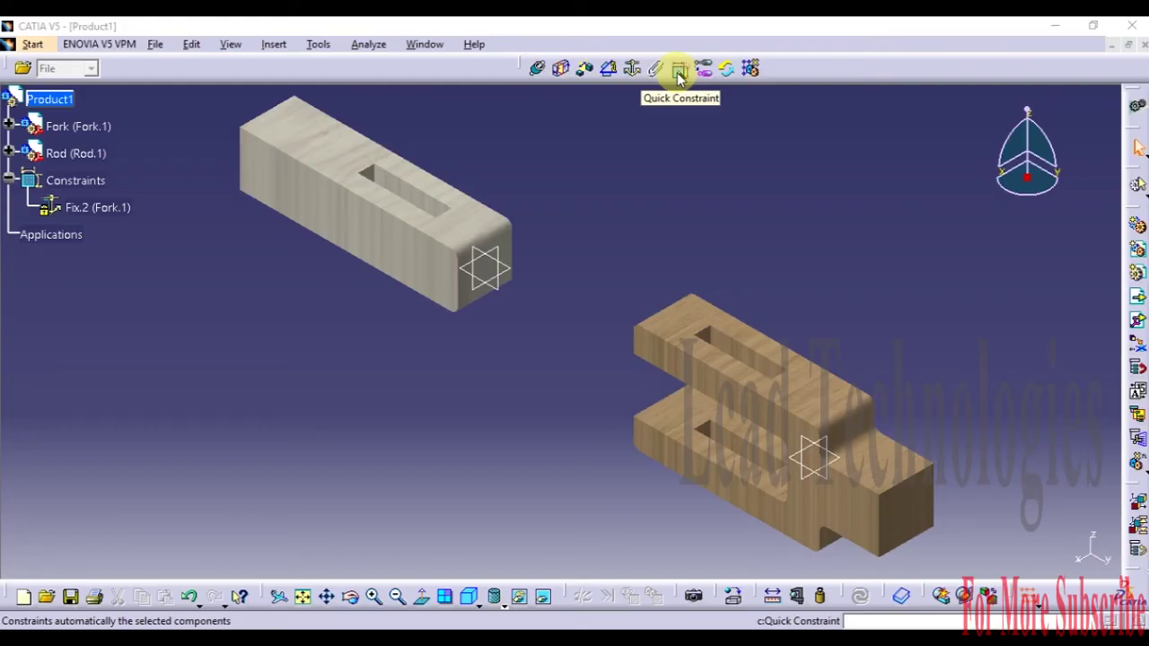
click(680, 72)
click(421, 273)
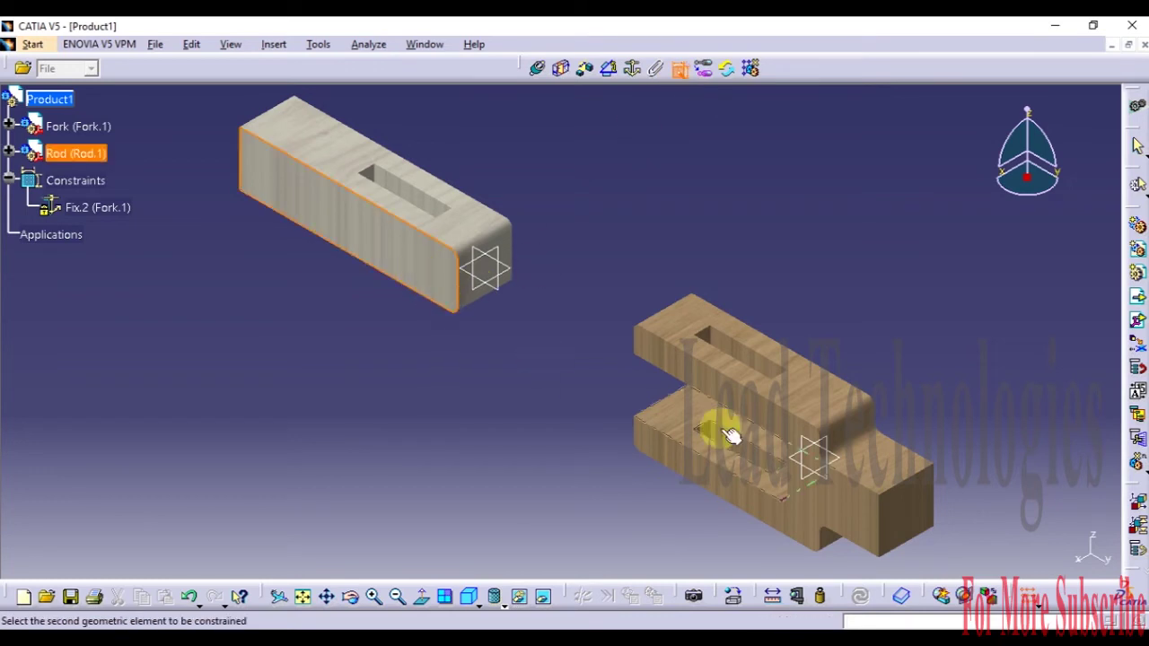
click(738, 505)
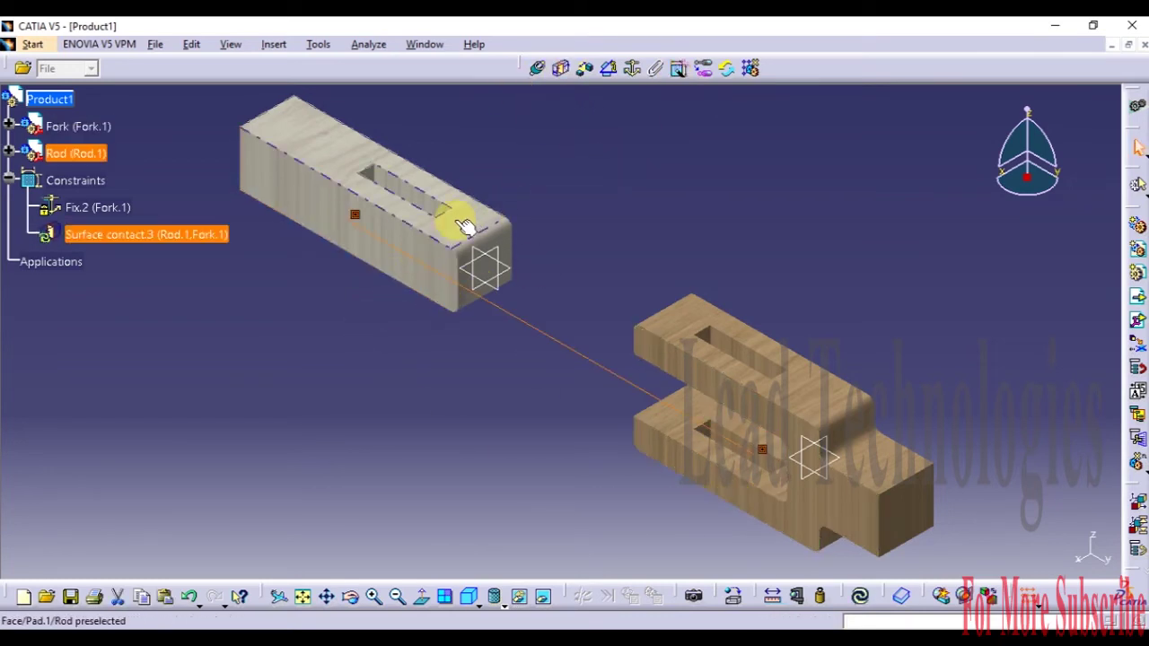
click(655, 162)
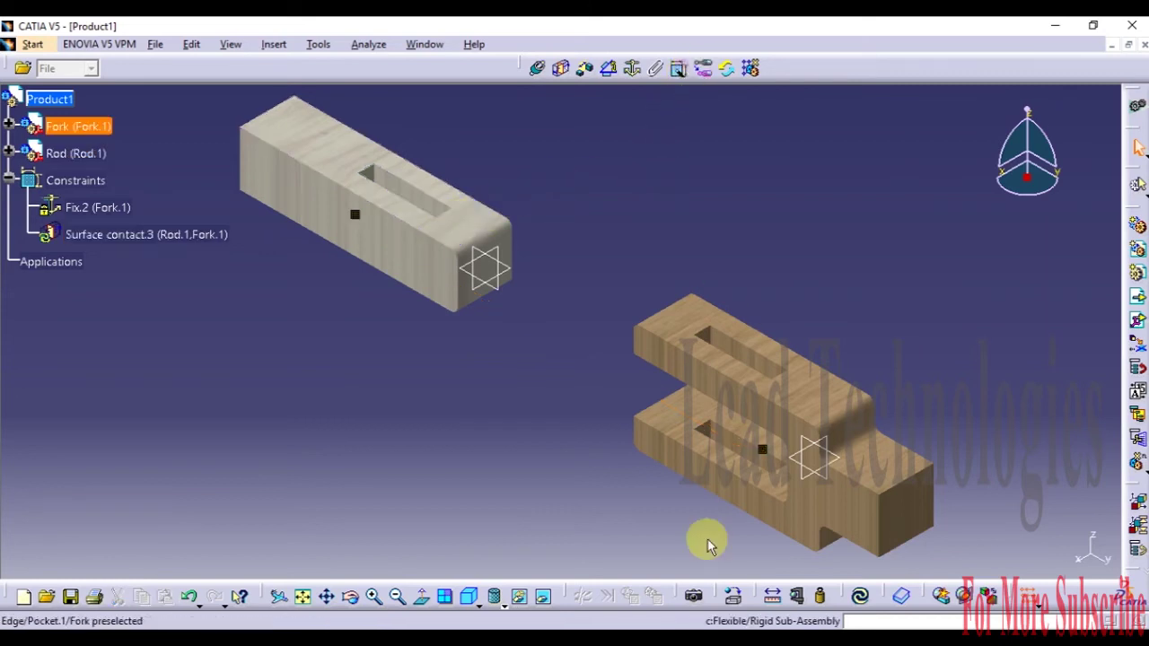
click(860, 597)
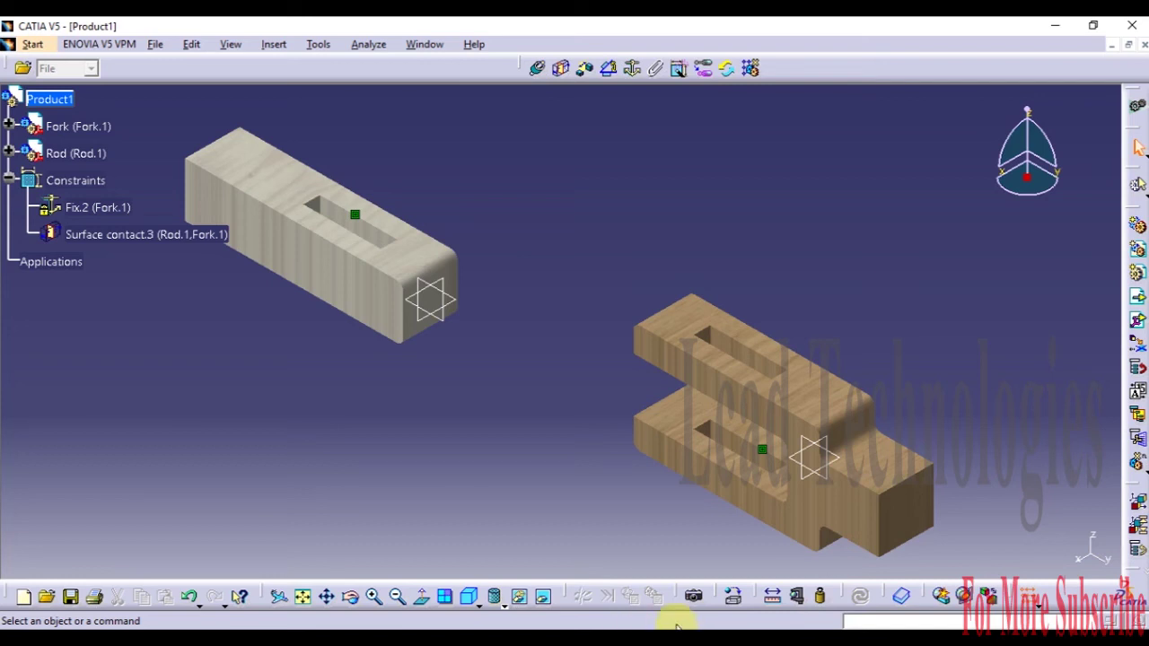
click(352, 597)
drag(520, 399, 551, 349)
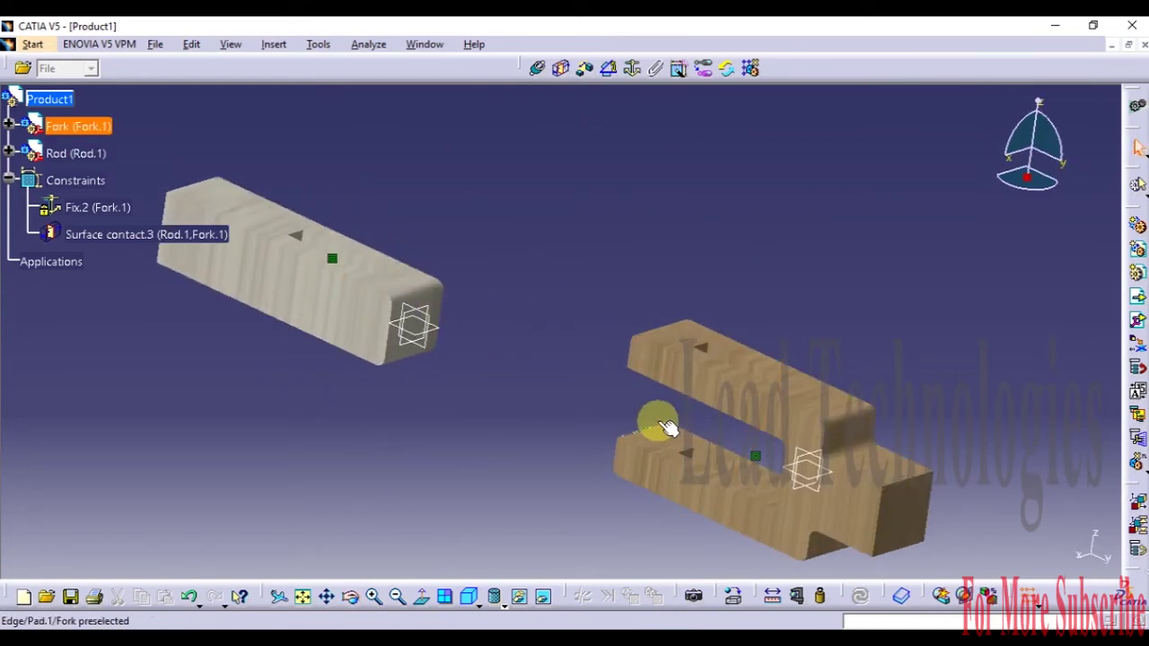
click(352, 597)
drag(512, 473, 621, 215)
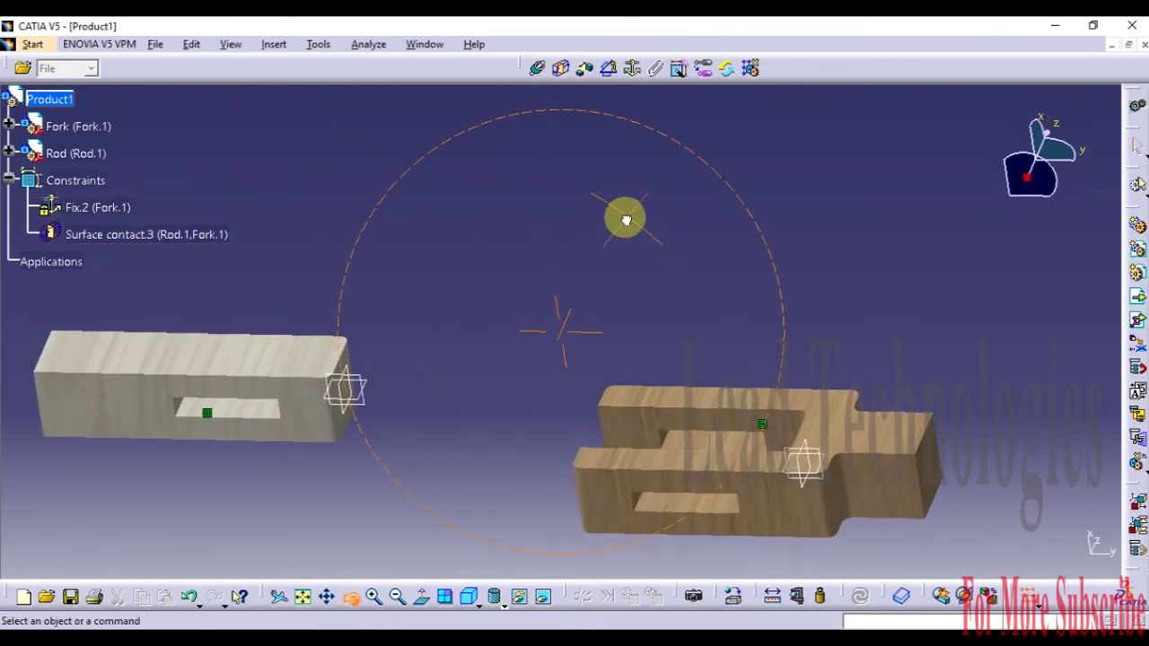
click(468, 597)
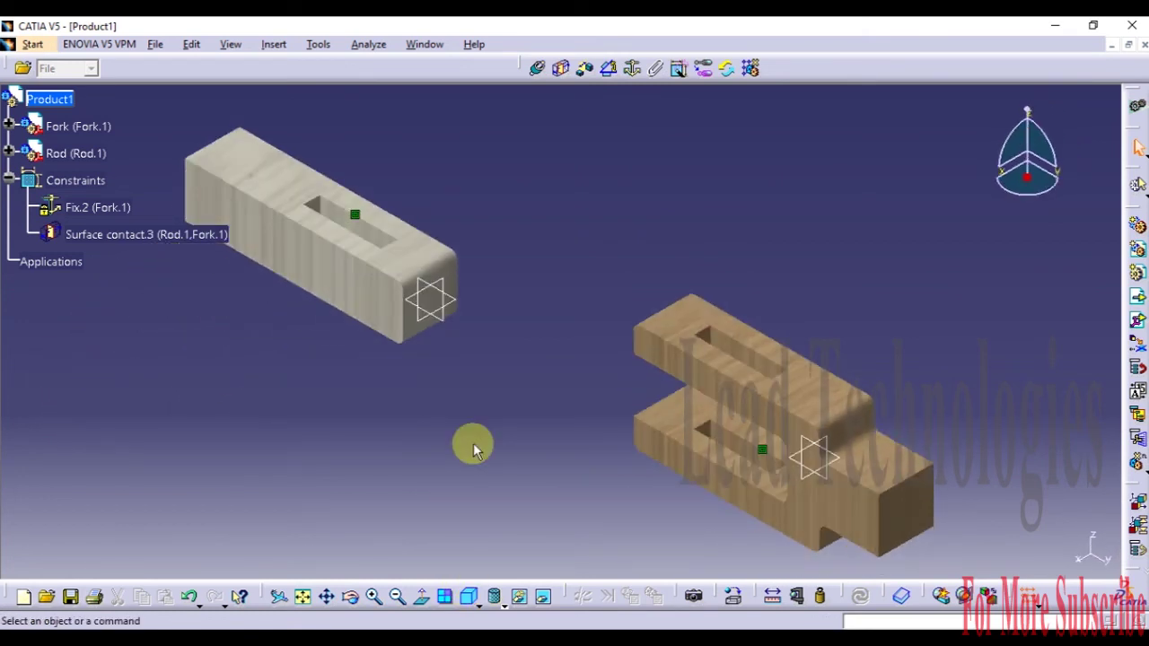
key(ctrl+z)
key(ctrl+z)
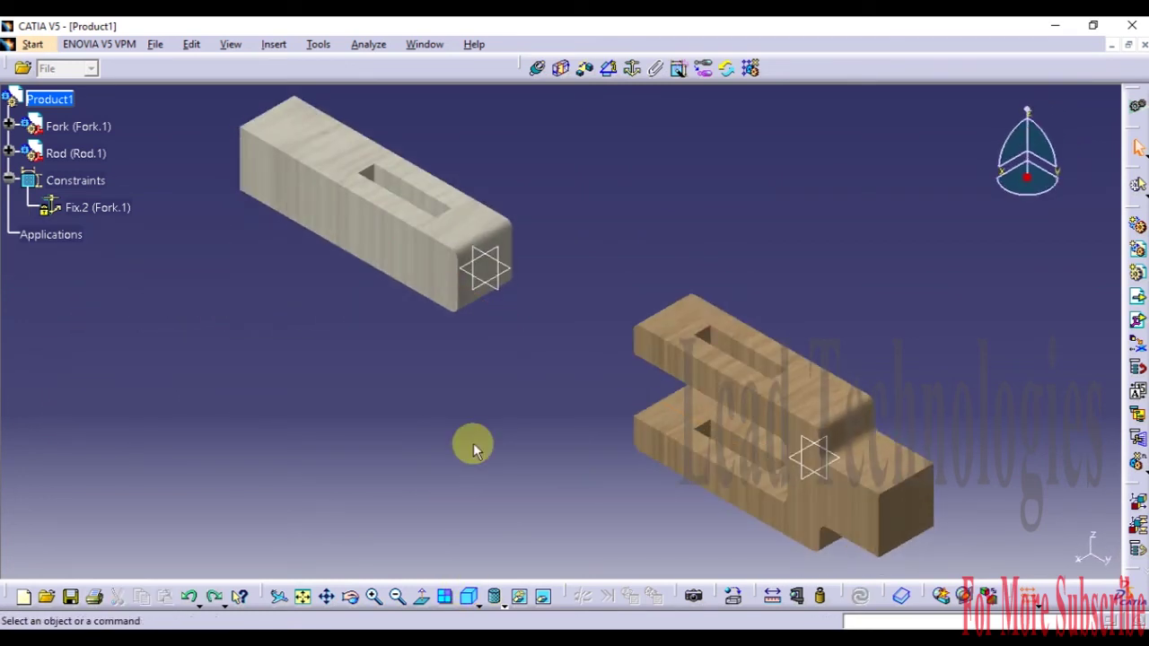
Step: Create Coincidence.3 and Coincidence.4 between the Fork and Rod reference planes
click(682, 72)
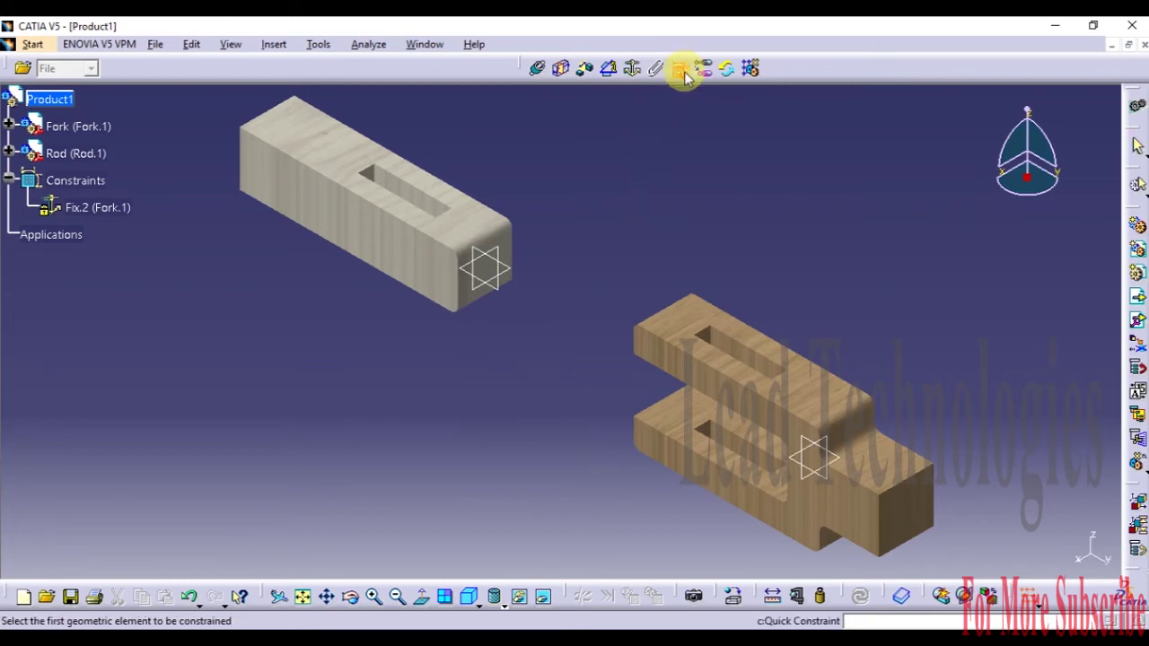
click(840, 487)
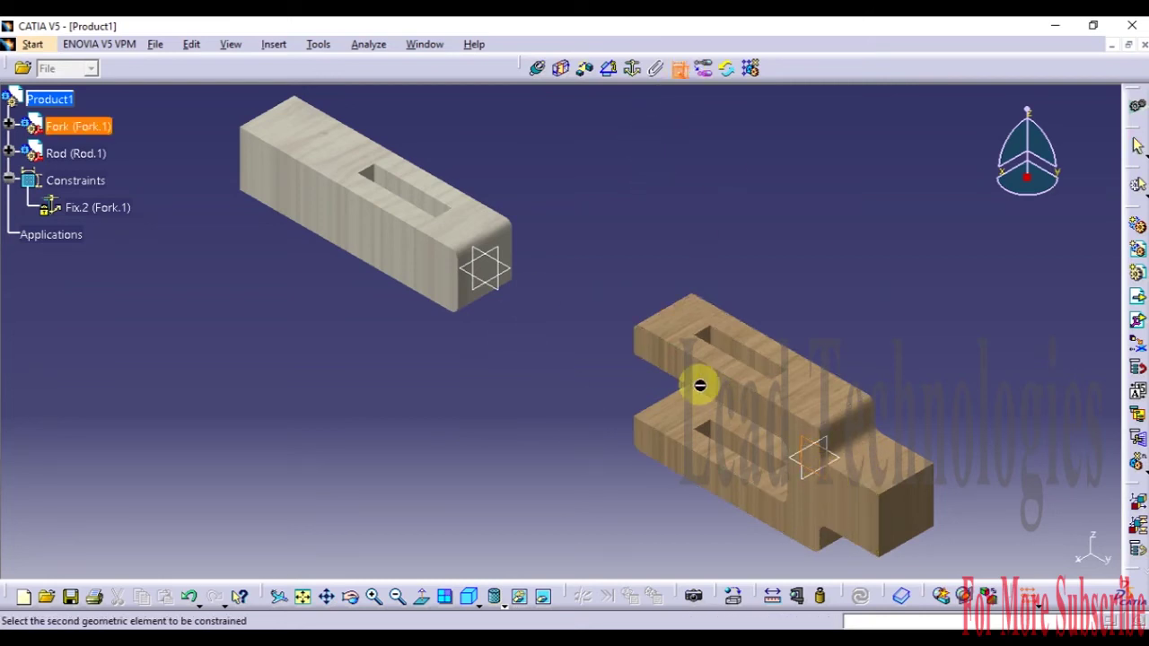
click(499, 287)
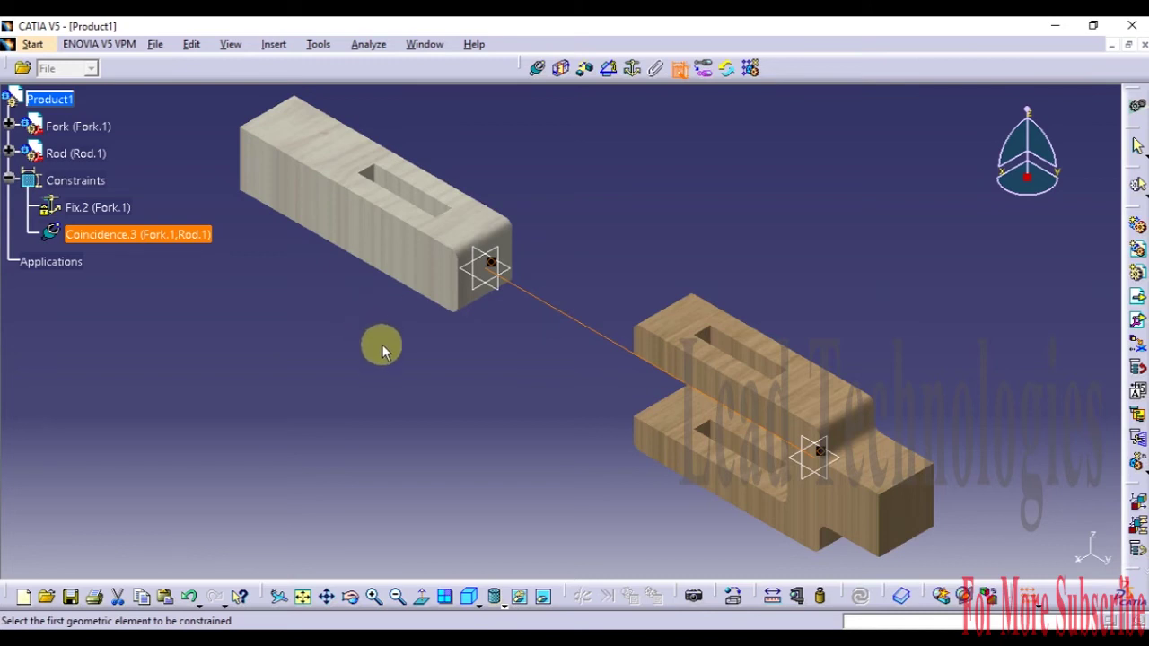
click(521, 276)
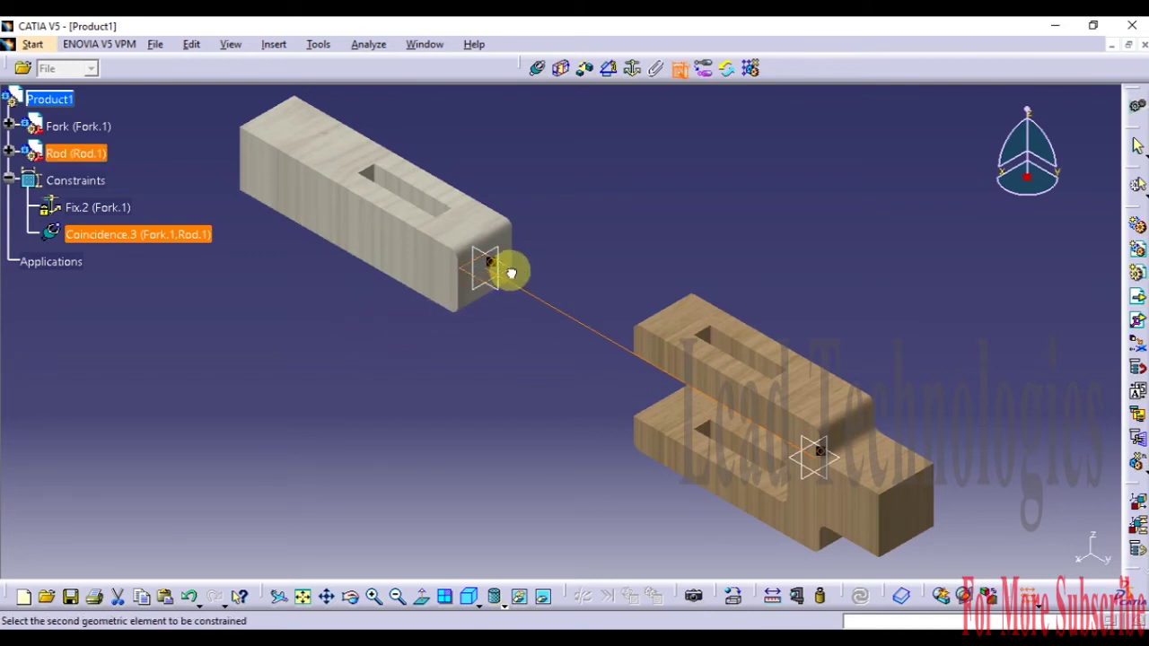
click(846, 459)
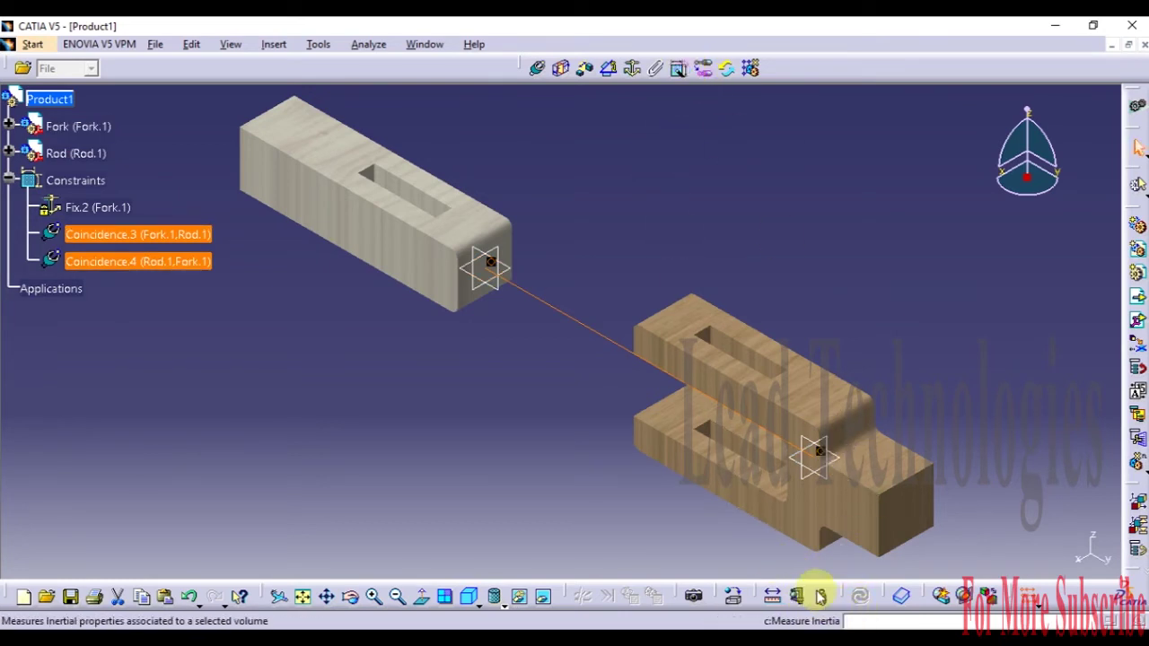
click(569, 490)
Step: Add a redundant Coincidence.5 between the Fork and Rod planes, accepting both warnings
click(680, 68)
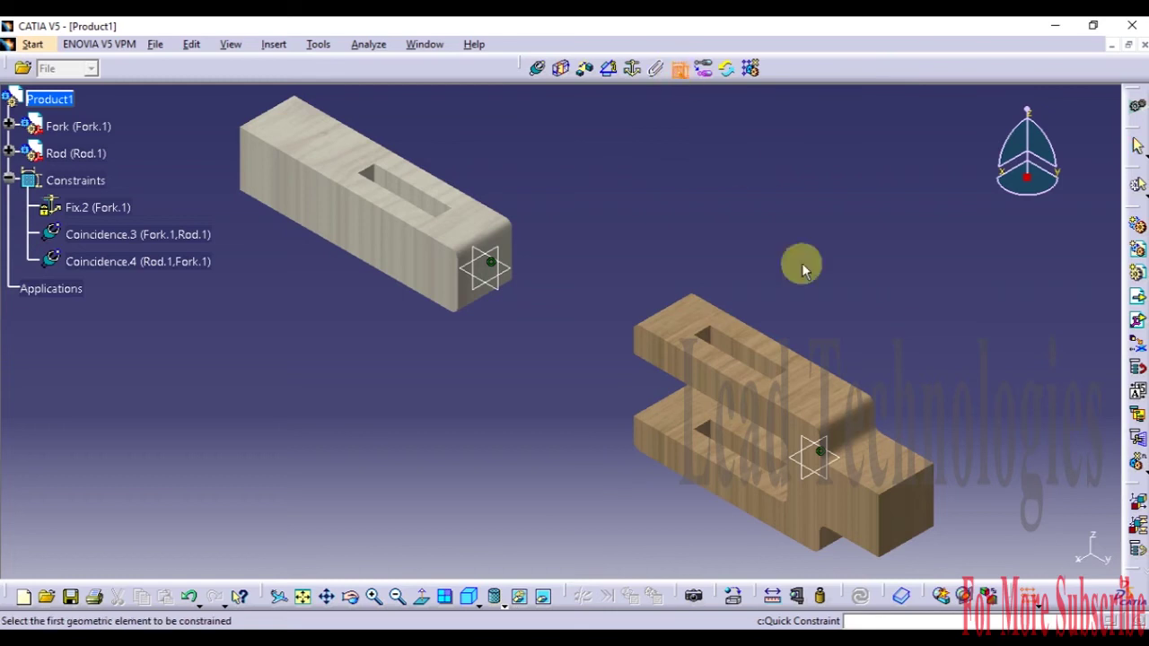
click(828, 457)
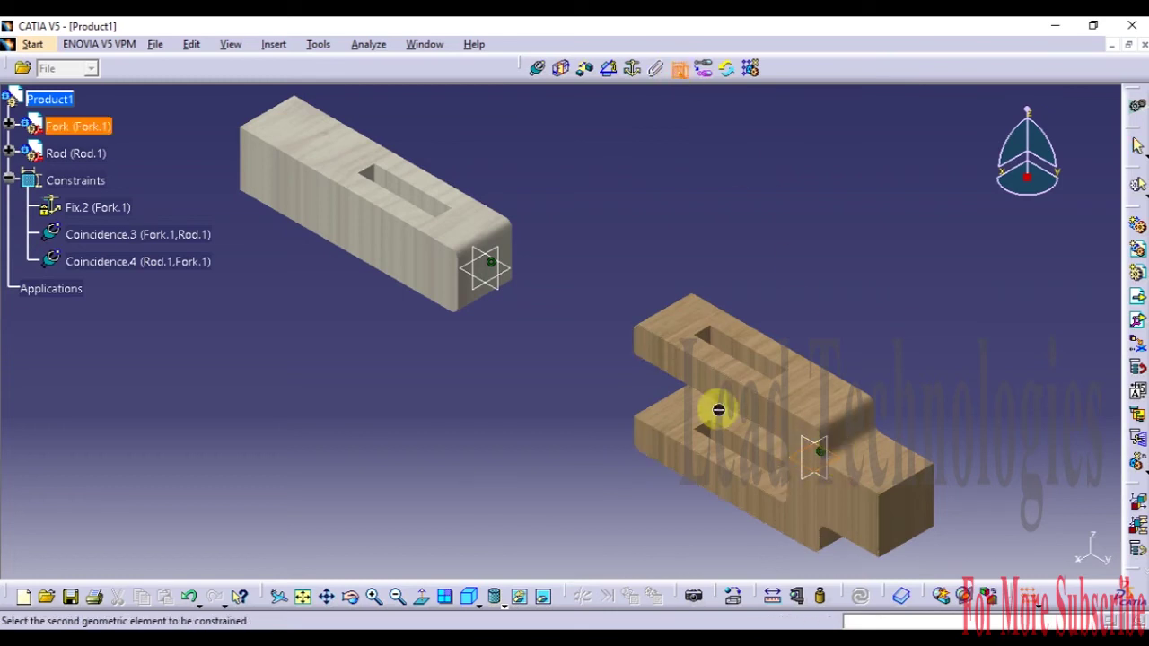
click(506, 266)
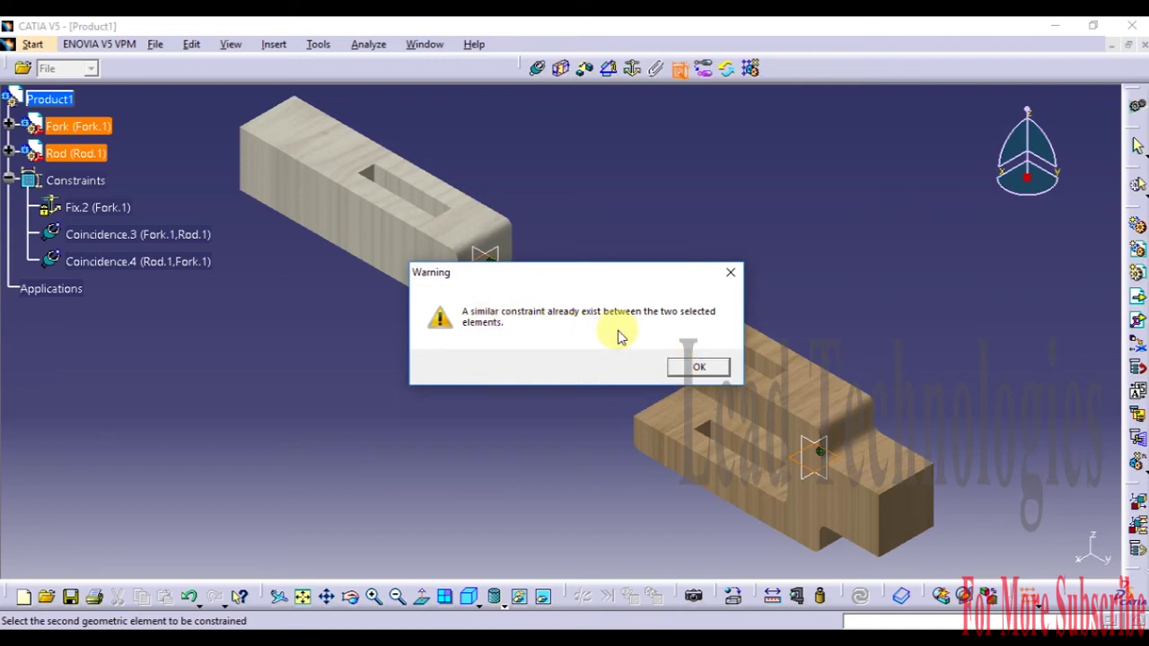
click(706, 365)
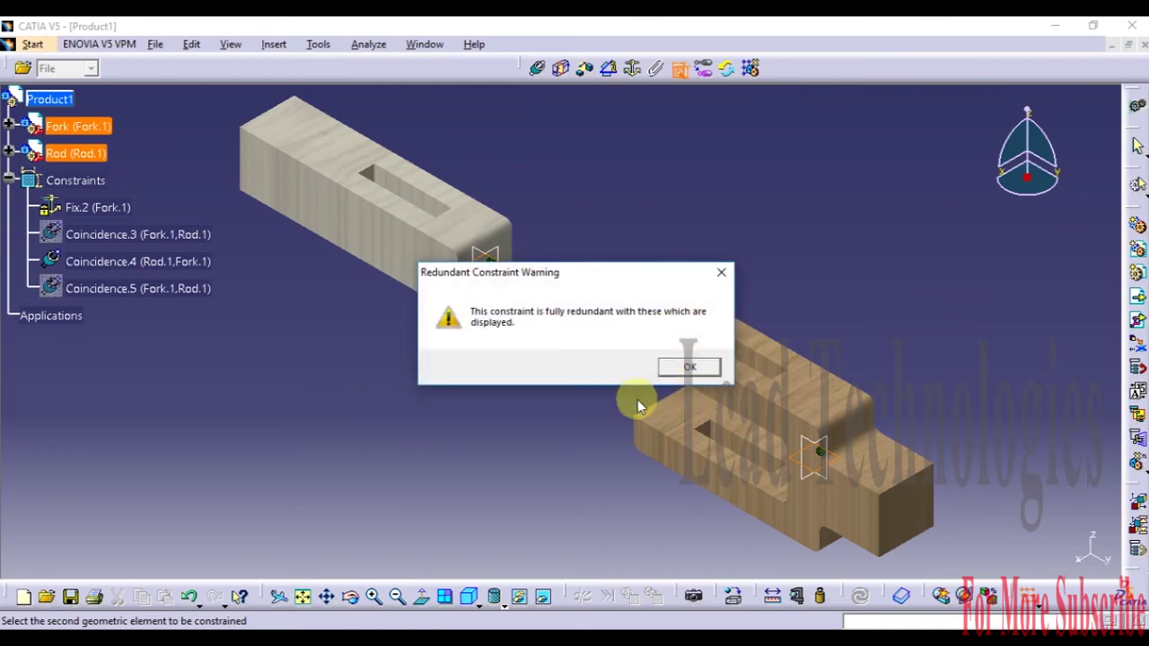
click(690, 366)
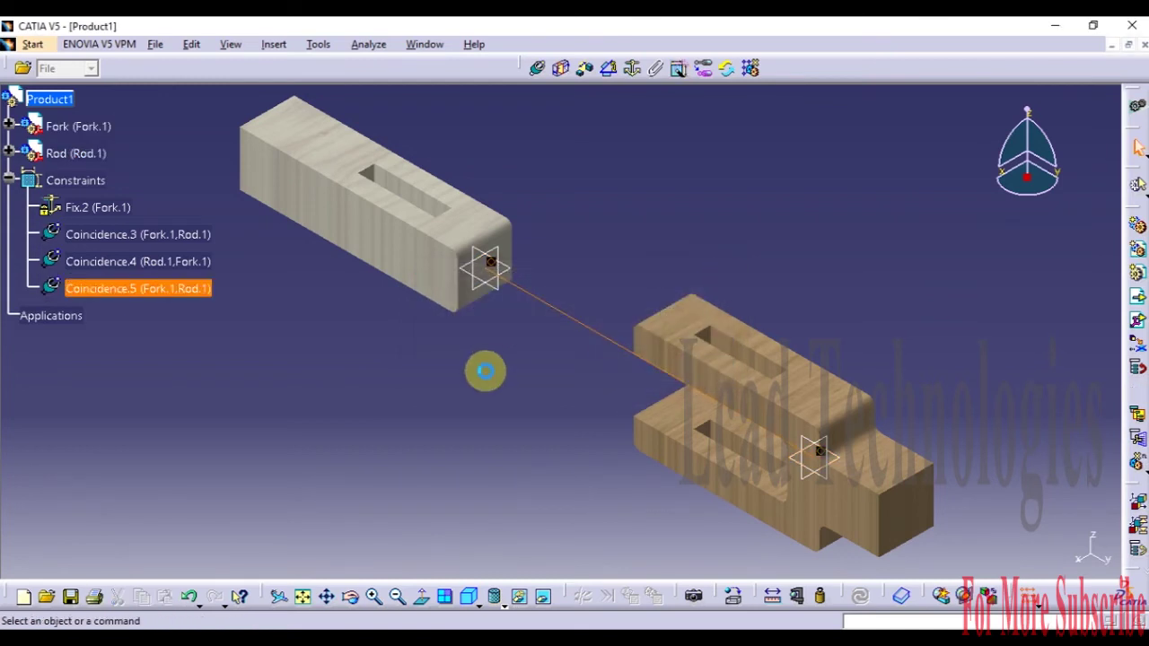
Step: Add a surface contact between the Rod's end face and the Fork's inner face
click(680, 72)
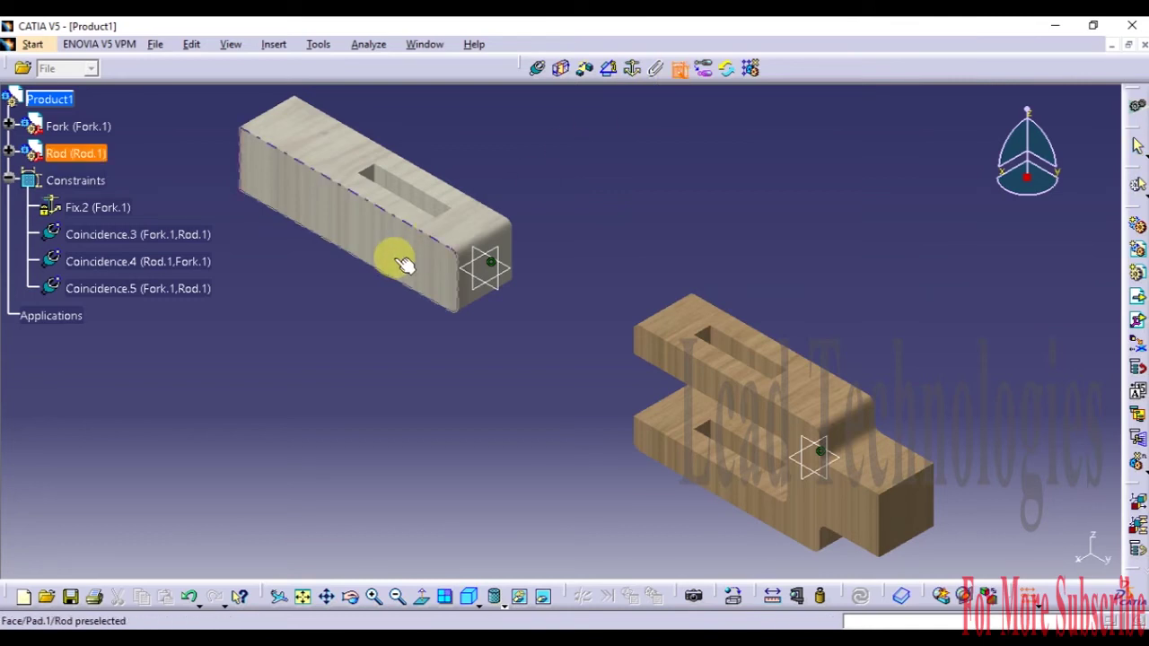
click(501, 253)
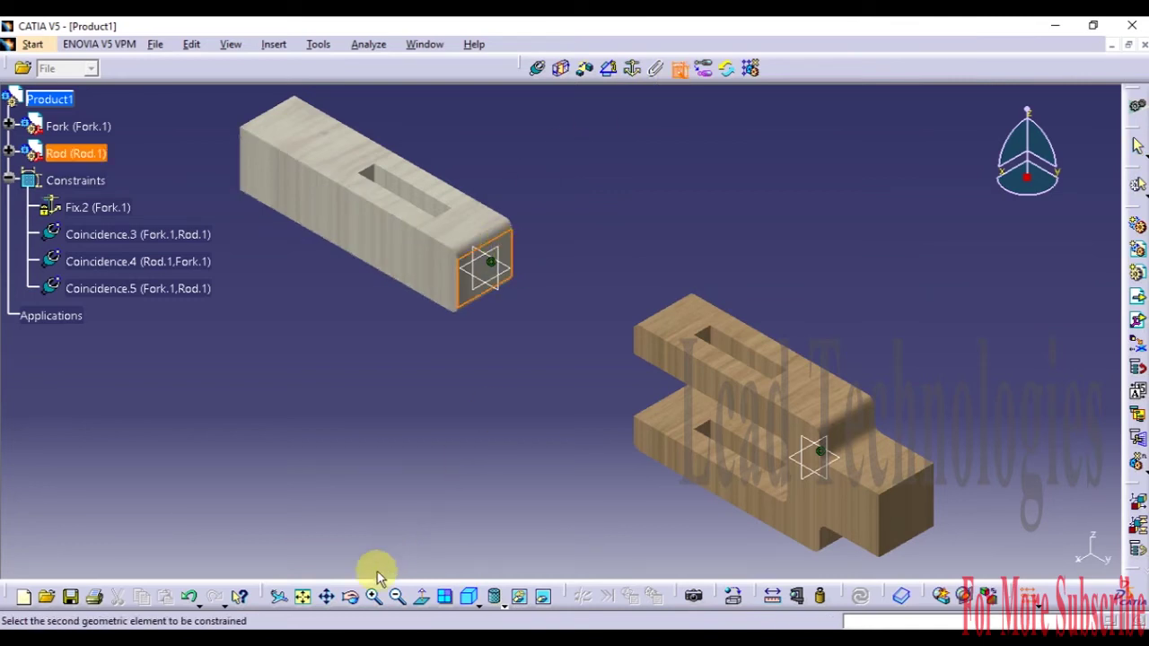
click(350, 597)
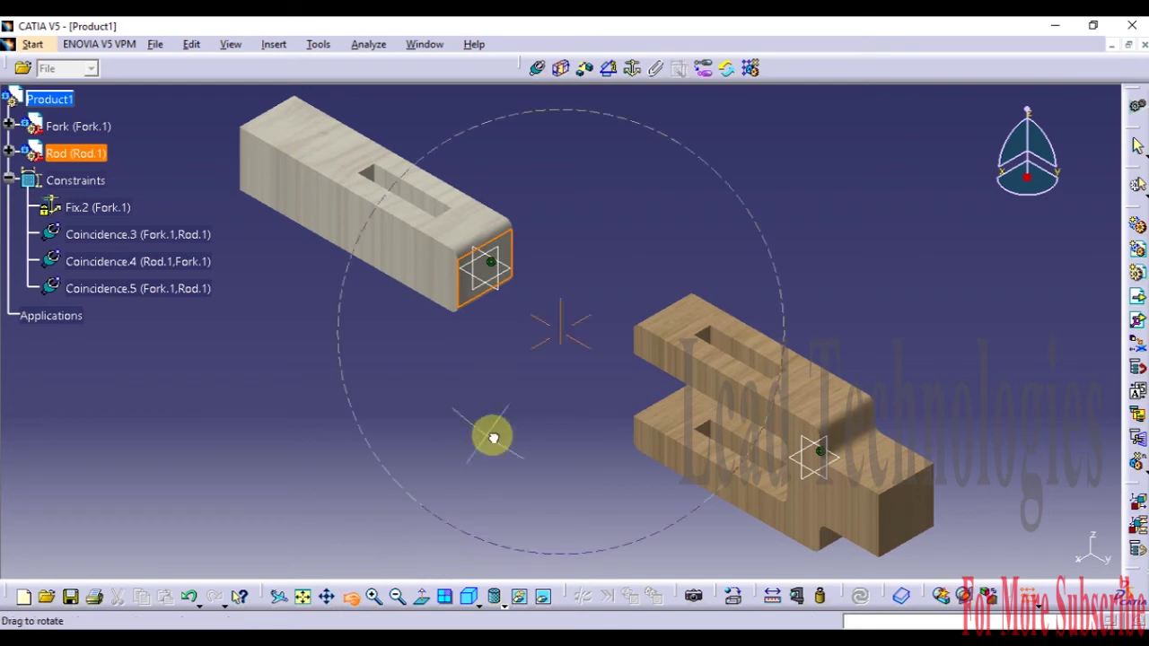
drag(493, 438, 698, 383)
click(711, 371)
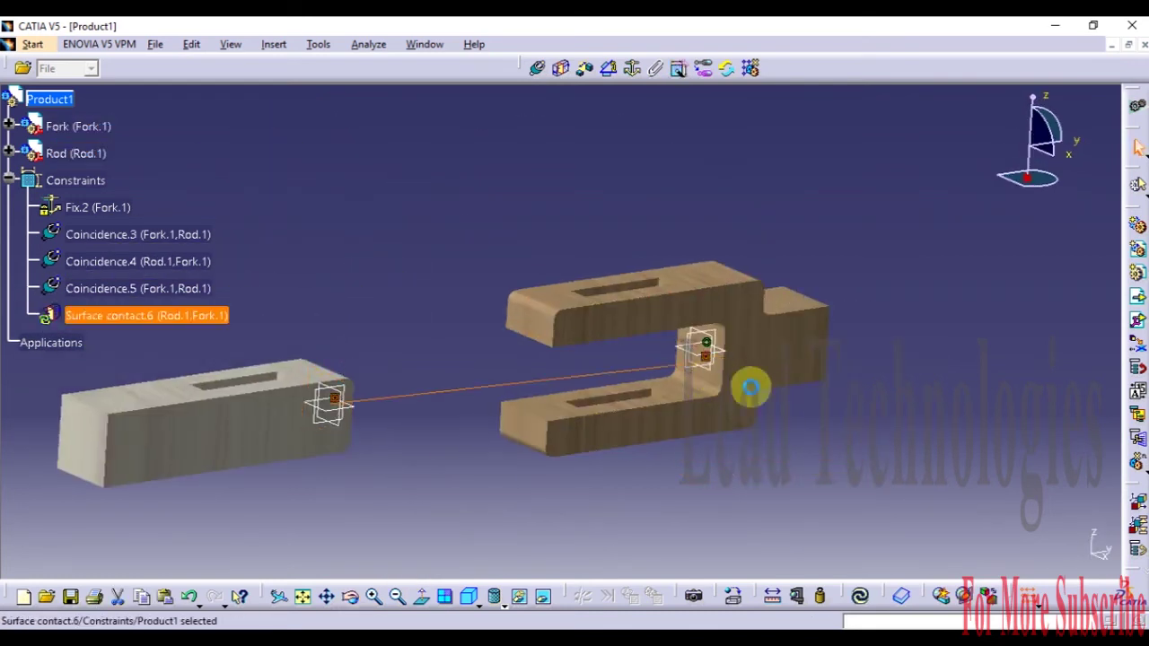
Step: Update the assembly so the Rod seats in the Fork, then show the isometric view
click(860, 596)
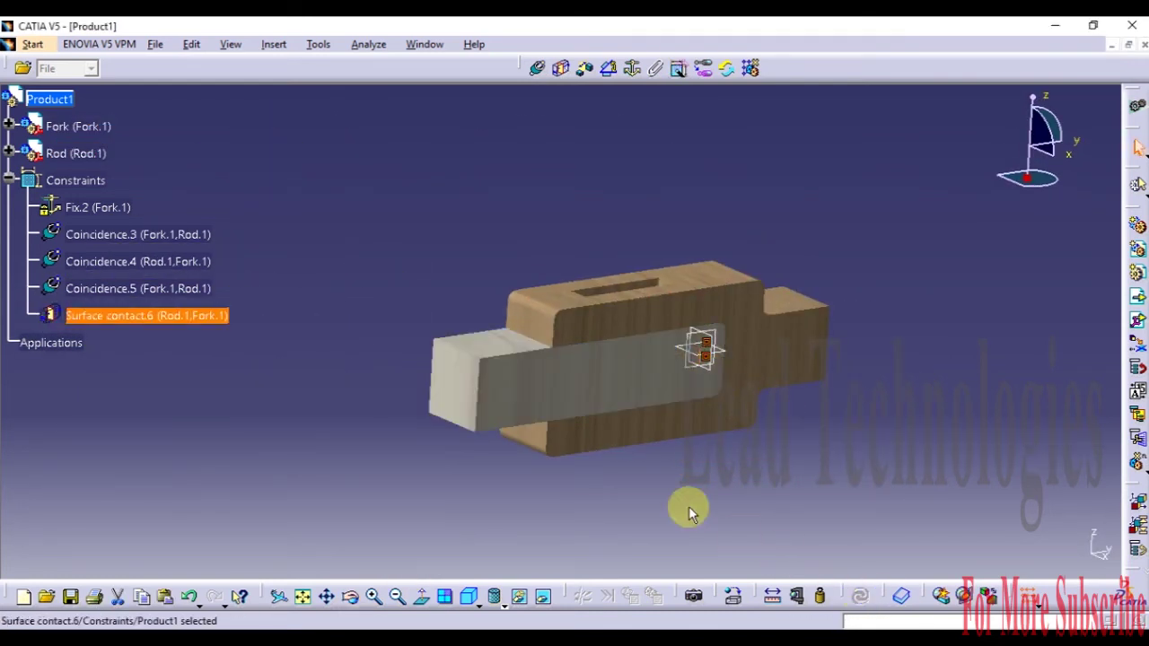
click(883, 411)
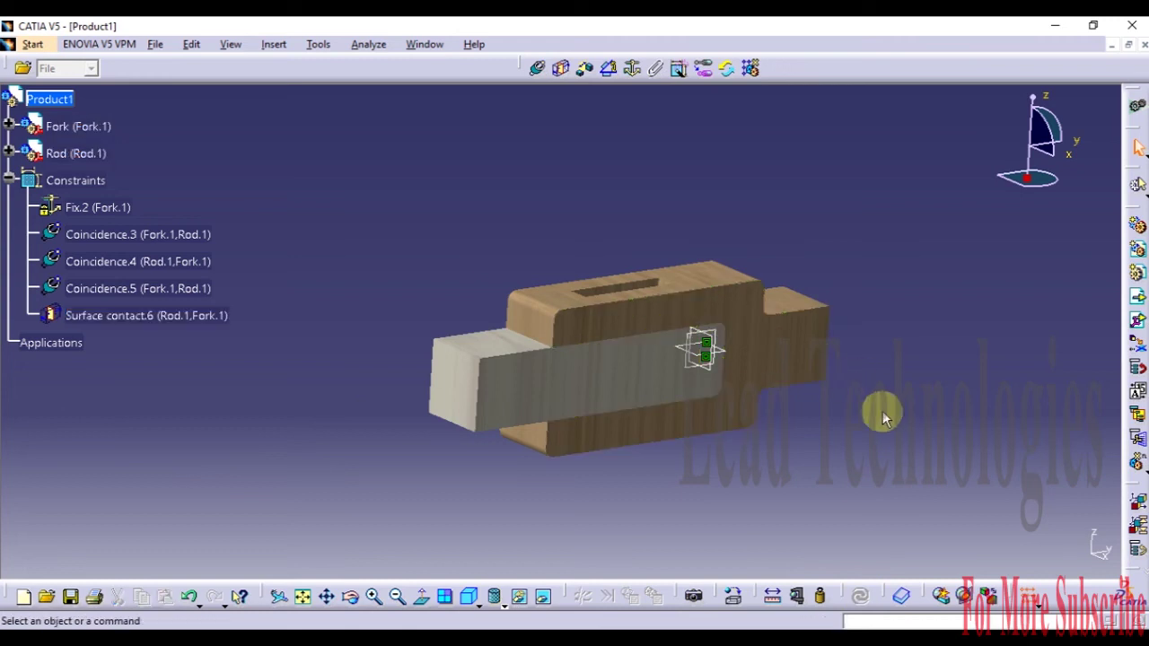
click(469, 598)
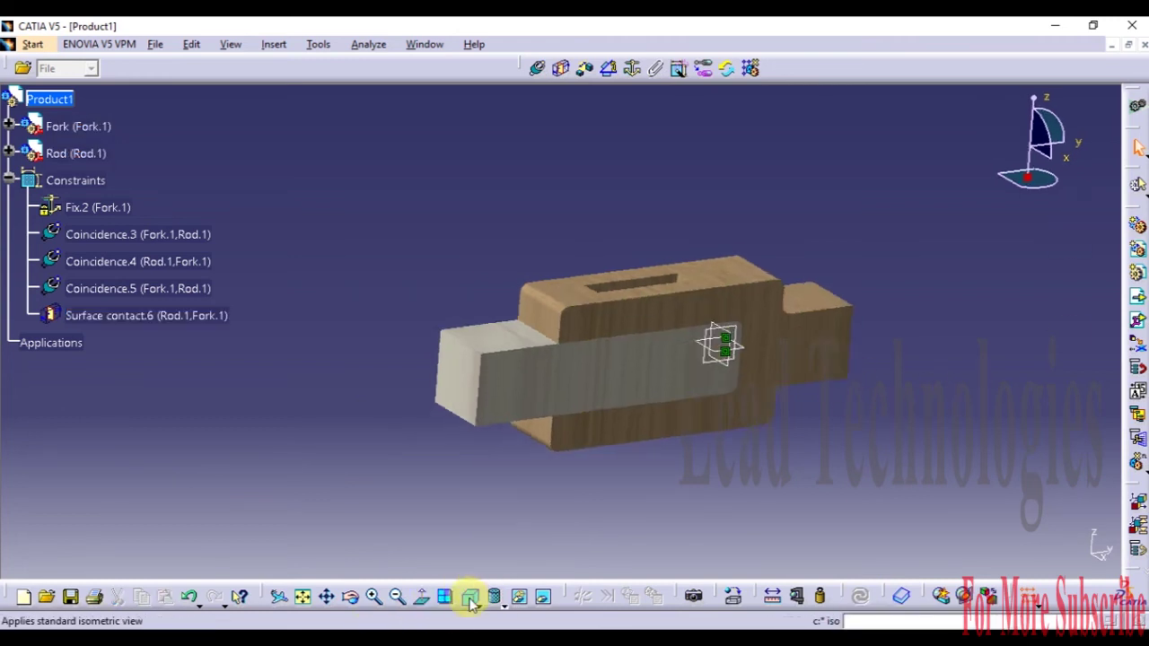
middle_drag(701, 286, 534, 238)
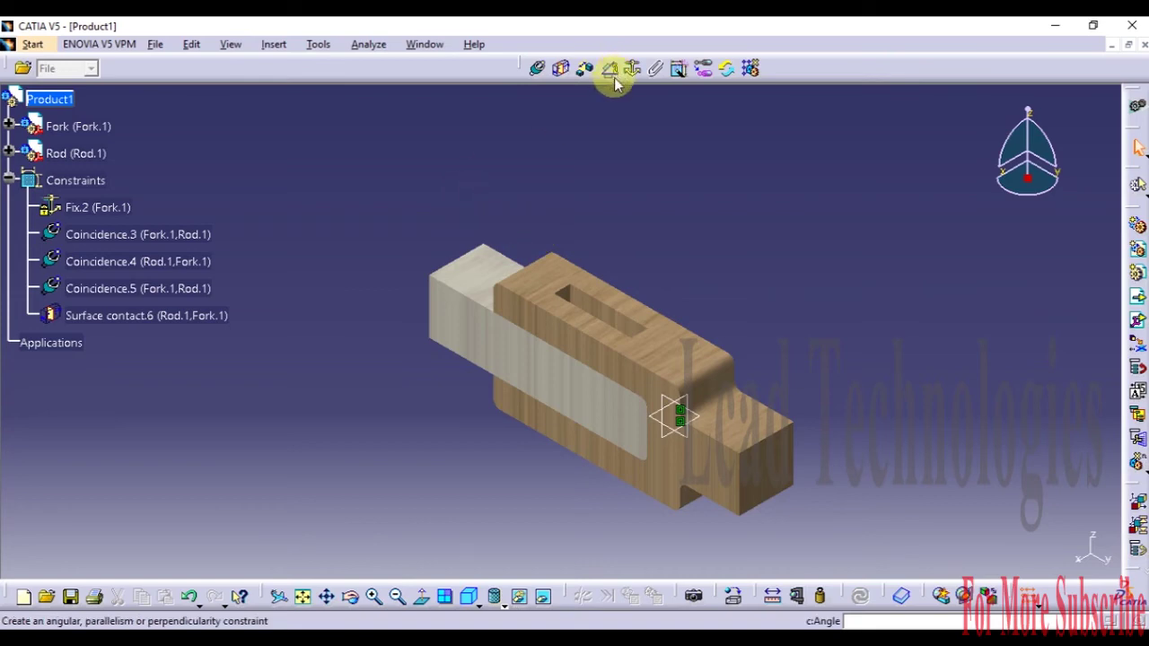
Step: Create Coincidence.3 between a Rod element and a Fork element
click(700, 442)
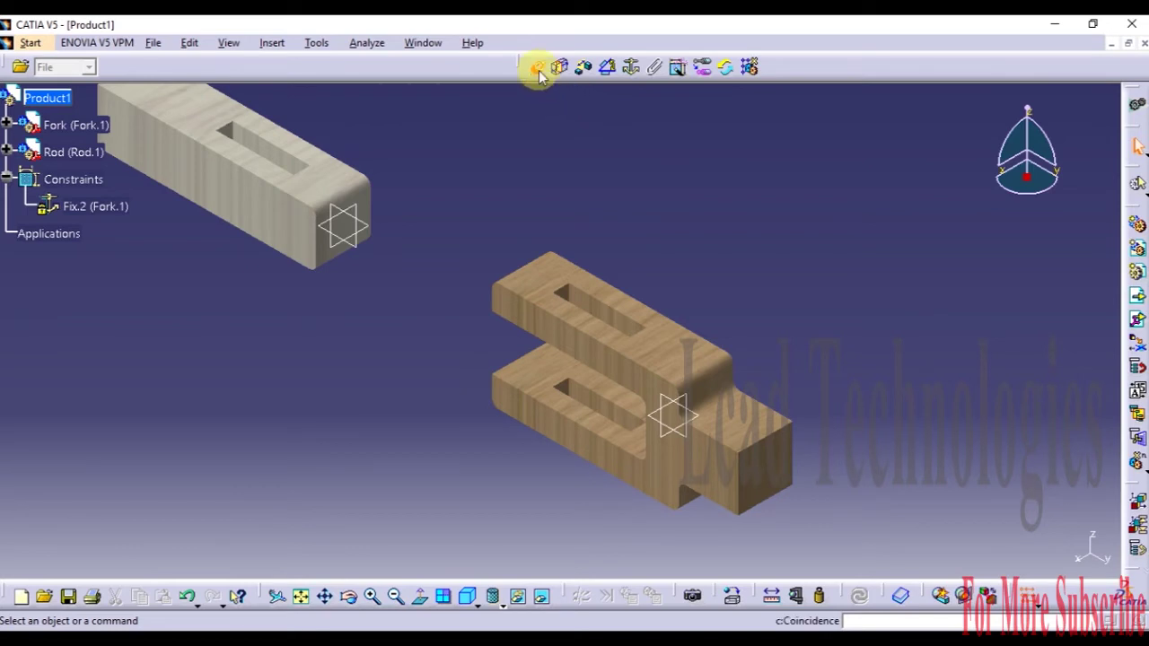
click(537, 69)
click(352, 237)
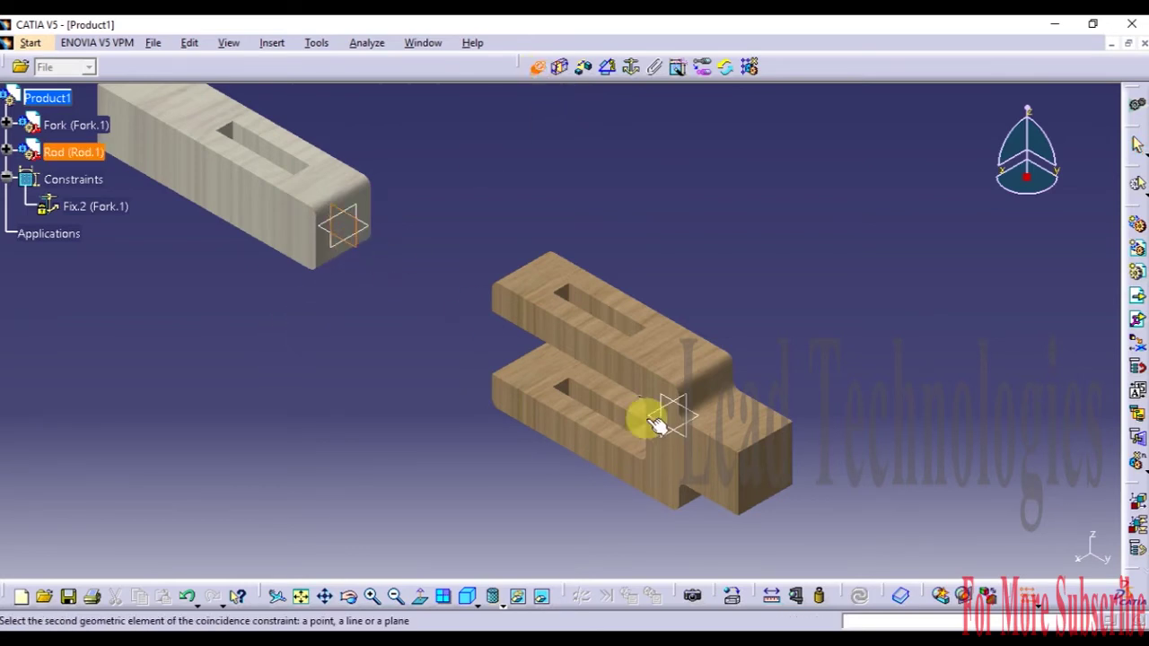
click(679, 430)
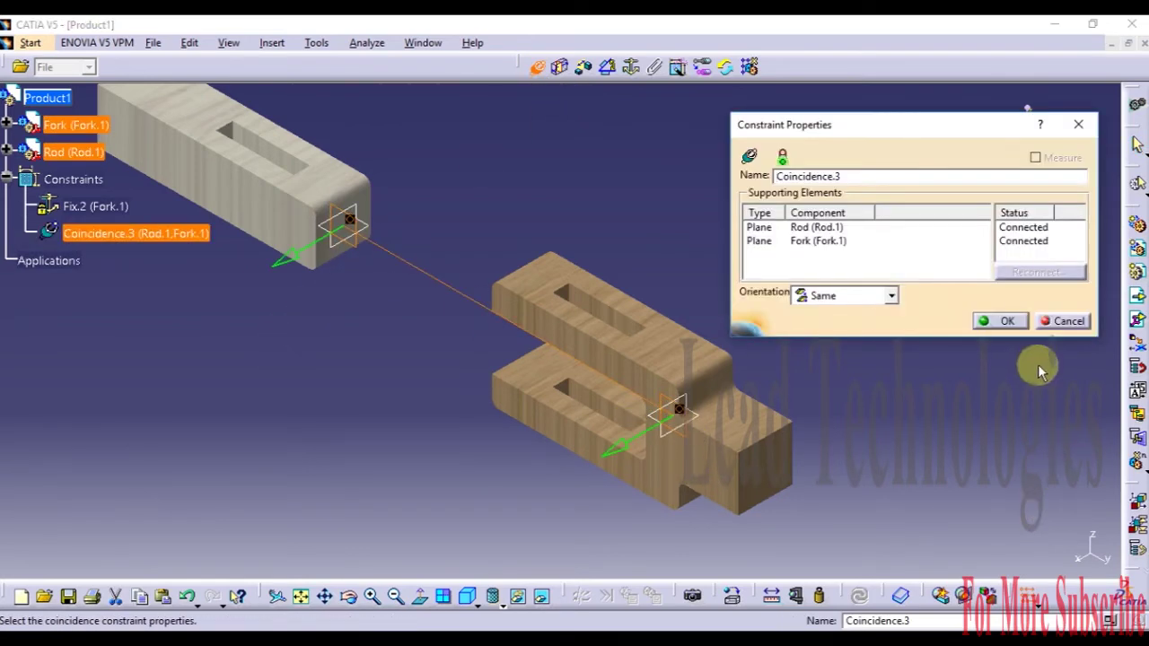
click(1000, 320)
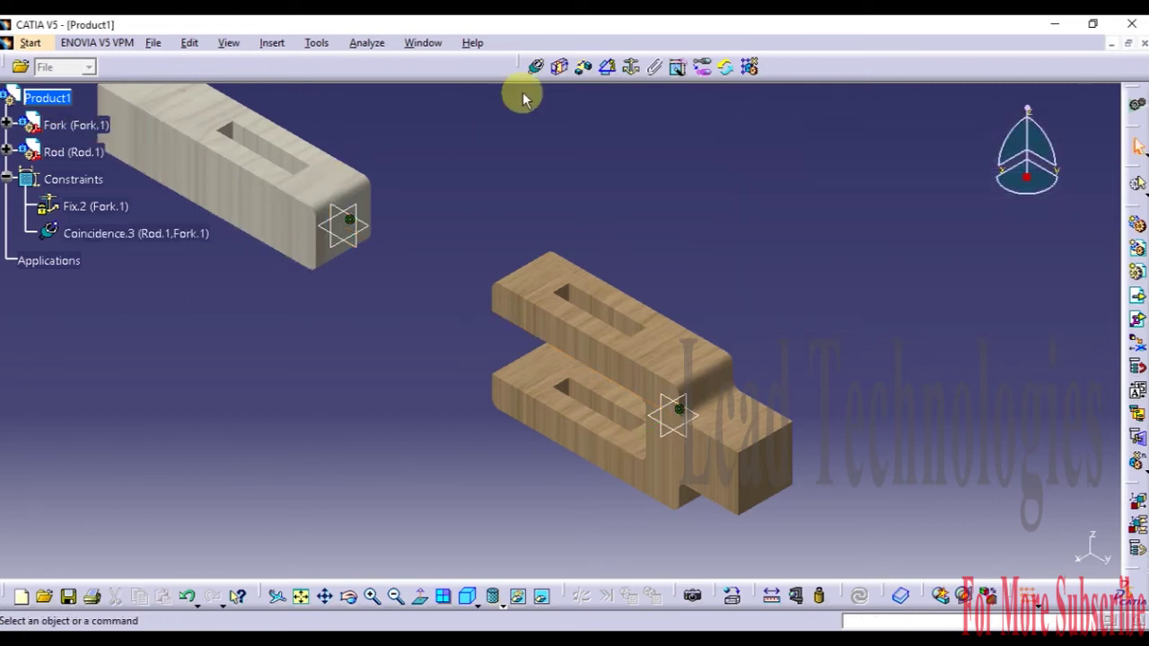
Step: Add Coincidence.4 between the Rod and Fork faces, accepting the redundancy warning
click(536, 68)
click(239, 206)
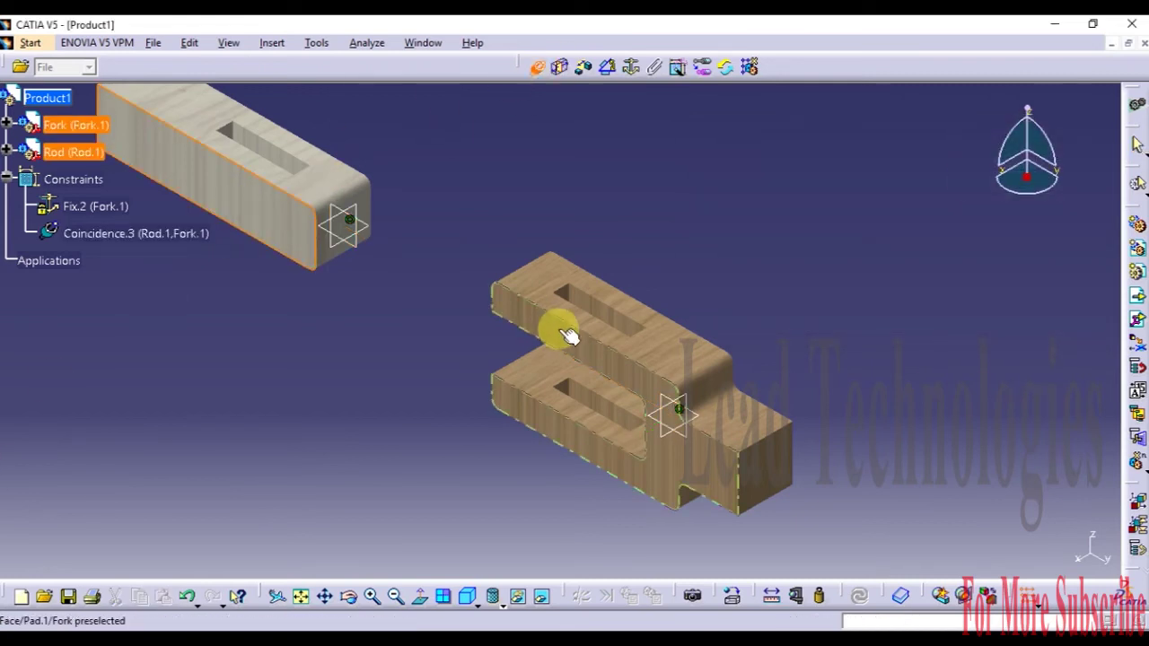
click(568, 335)
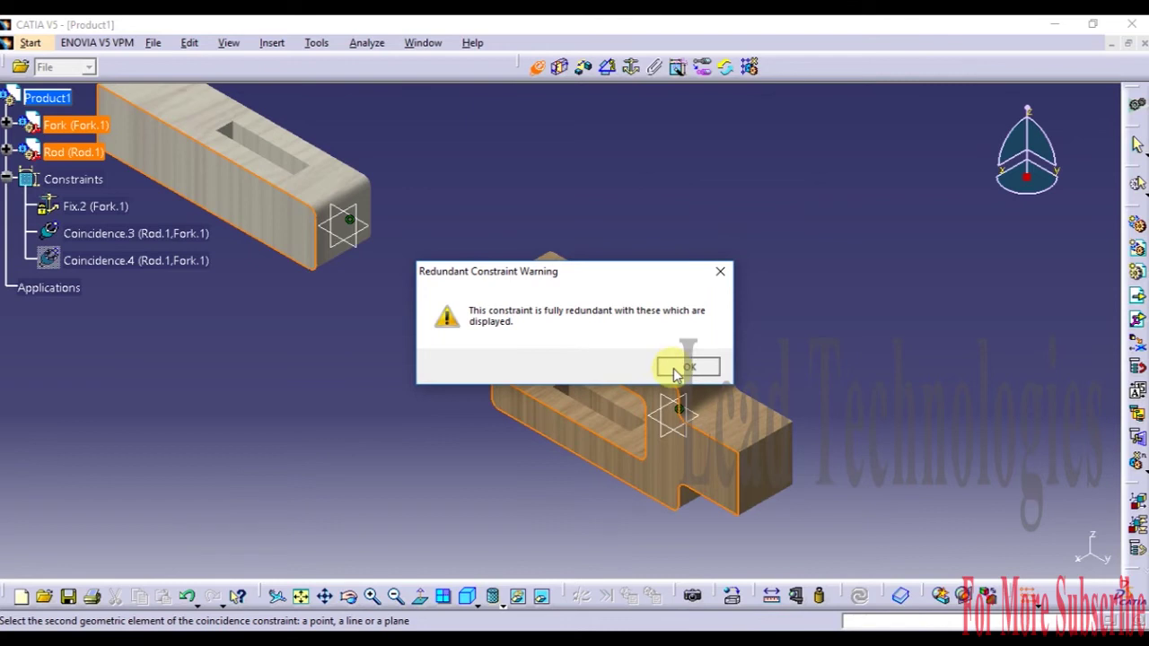
click(682, 368)
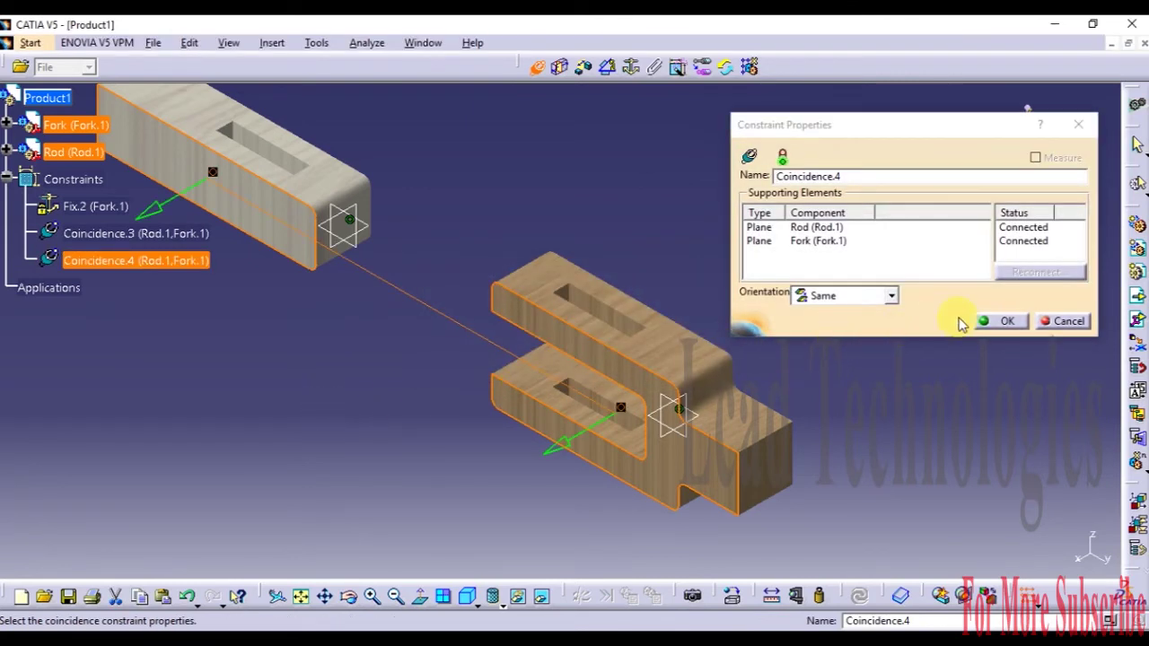
click(1004, 321)
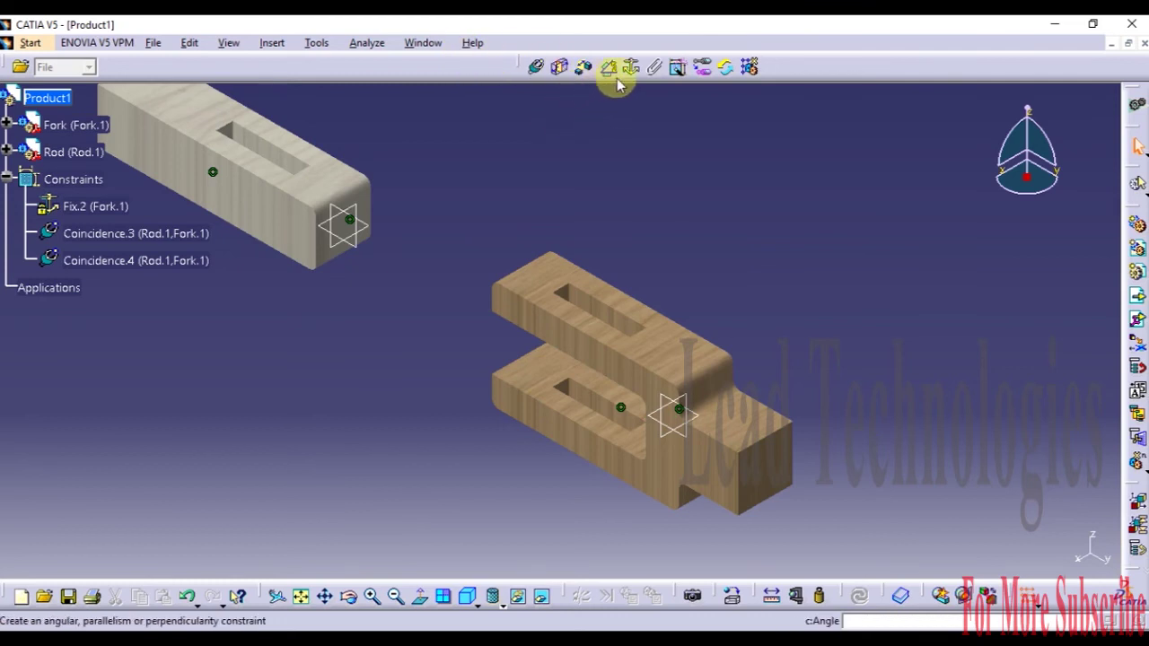
Step: Create Surface contact.5 between the Rod's end face and the Fork's inner face, then update
click(561, 70)
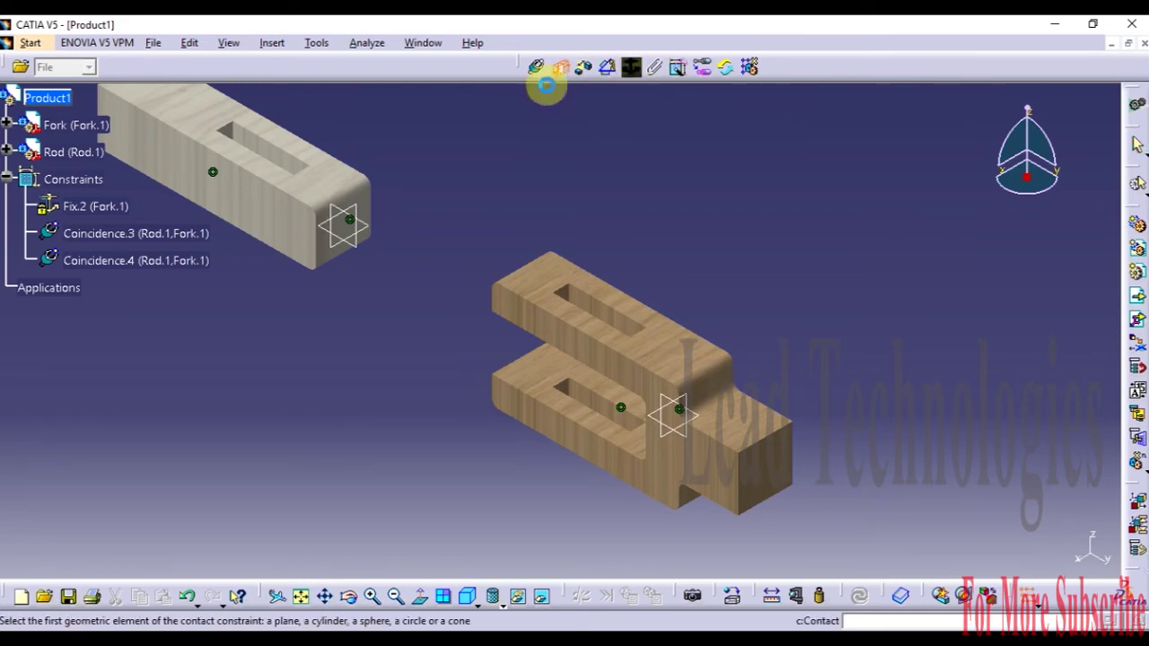
click(368, 207)
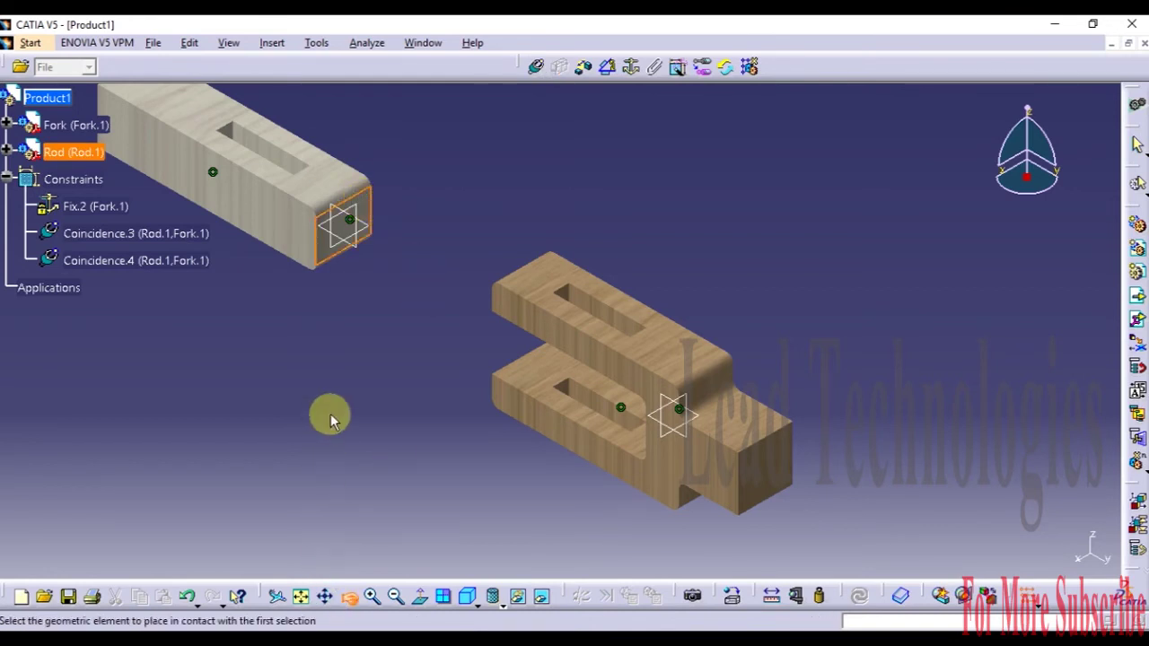
middle_drag(333, 422, 659, 398)
click(669, 382)
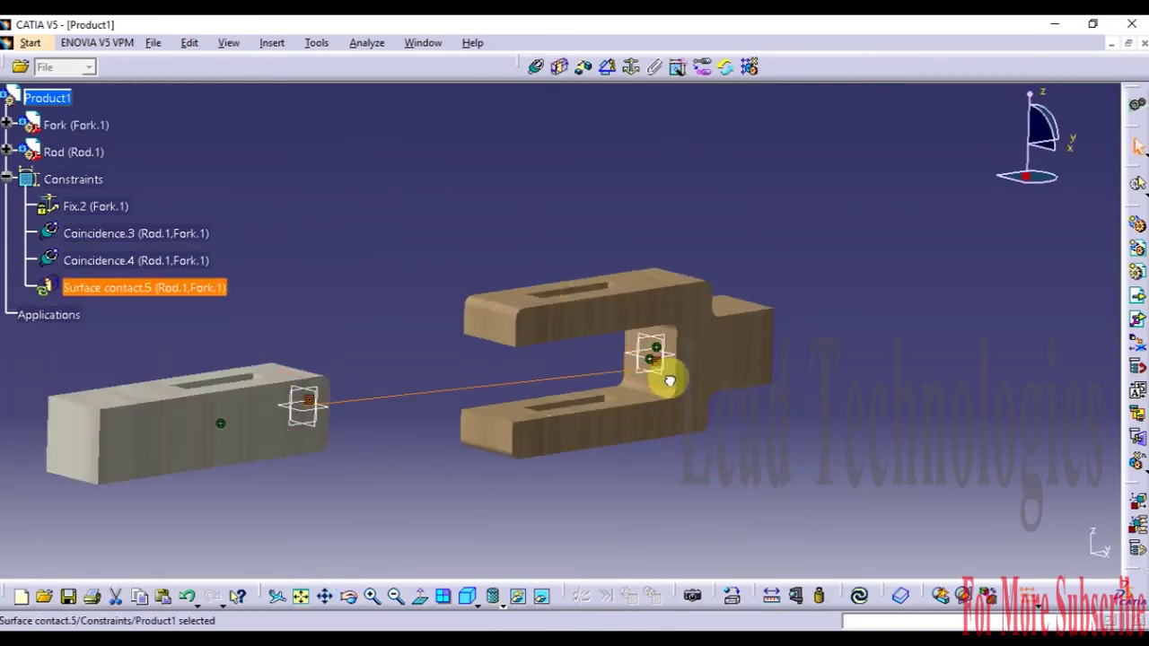
drag(819, 596, 867, 600)
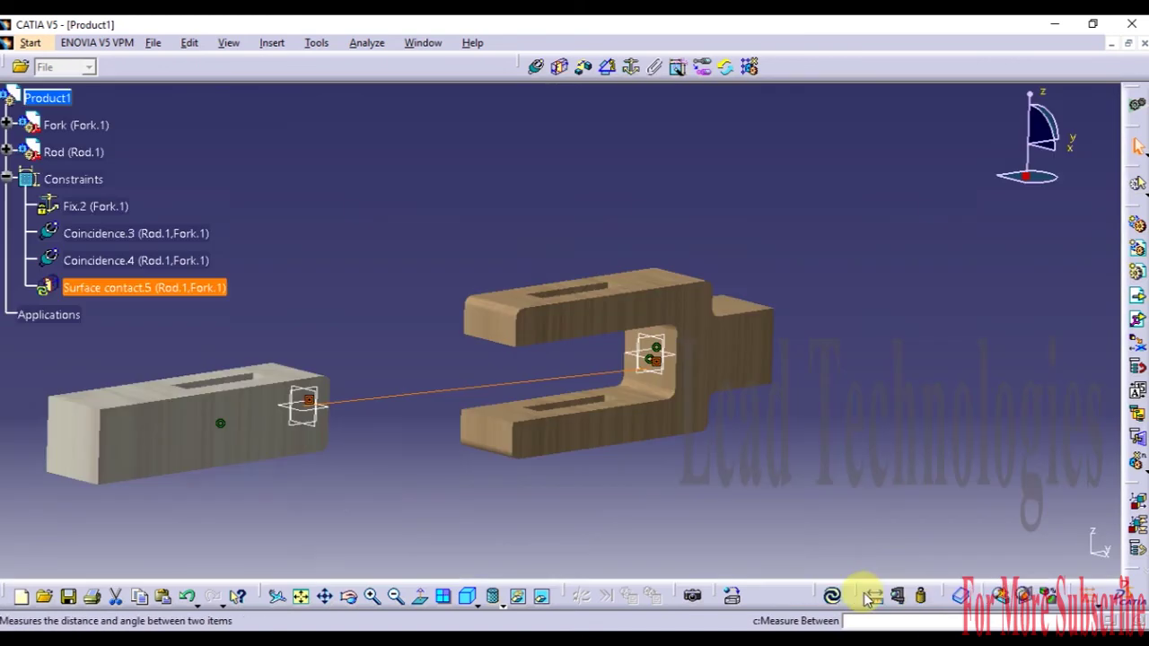
click(866, 600)
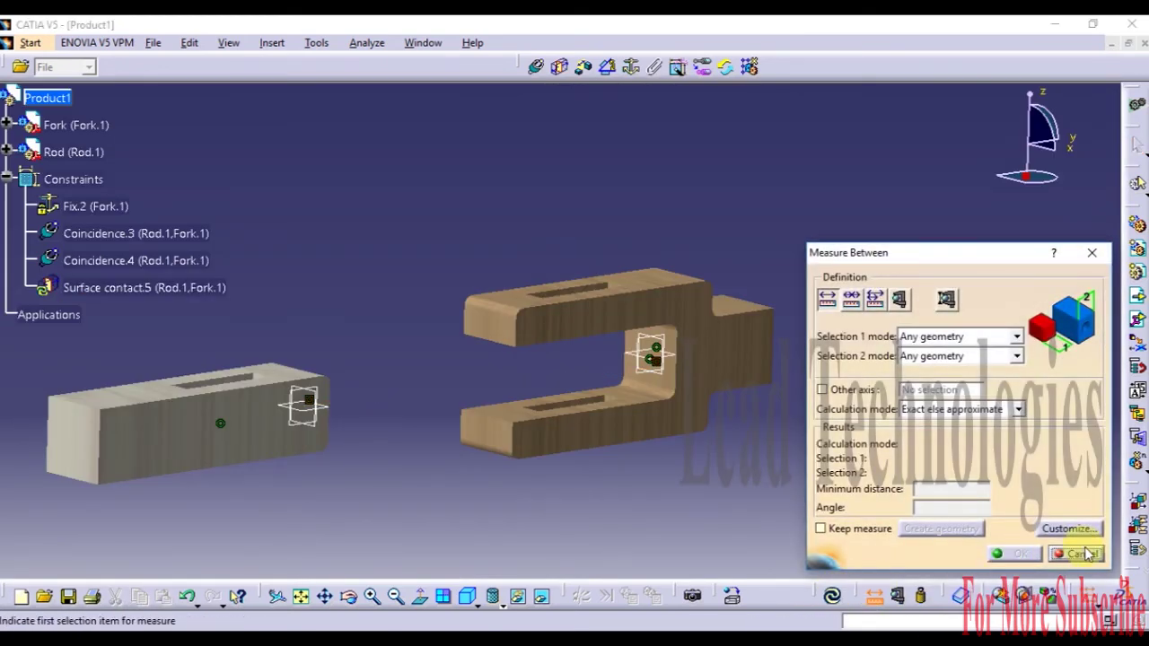
click(1082, 554)
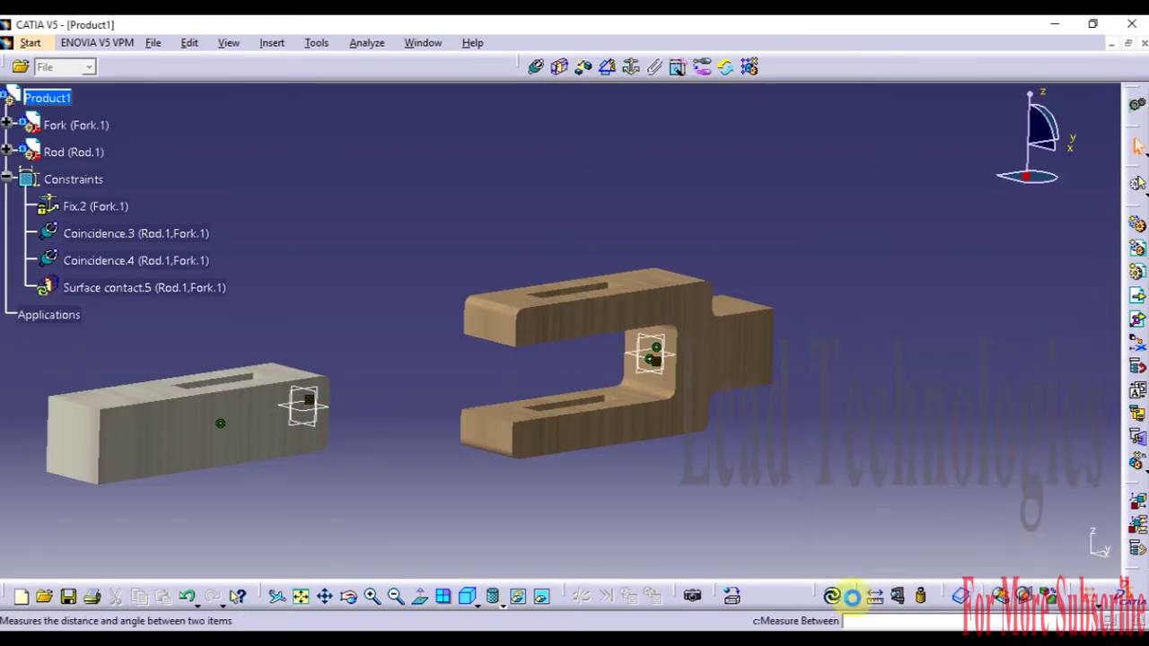
click(831, 596)
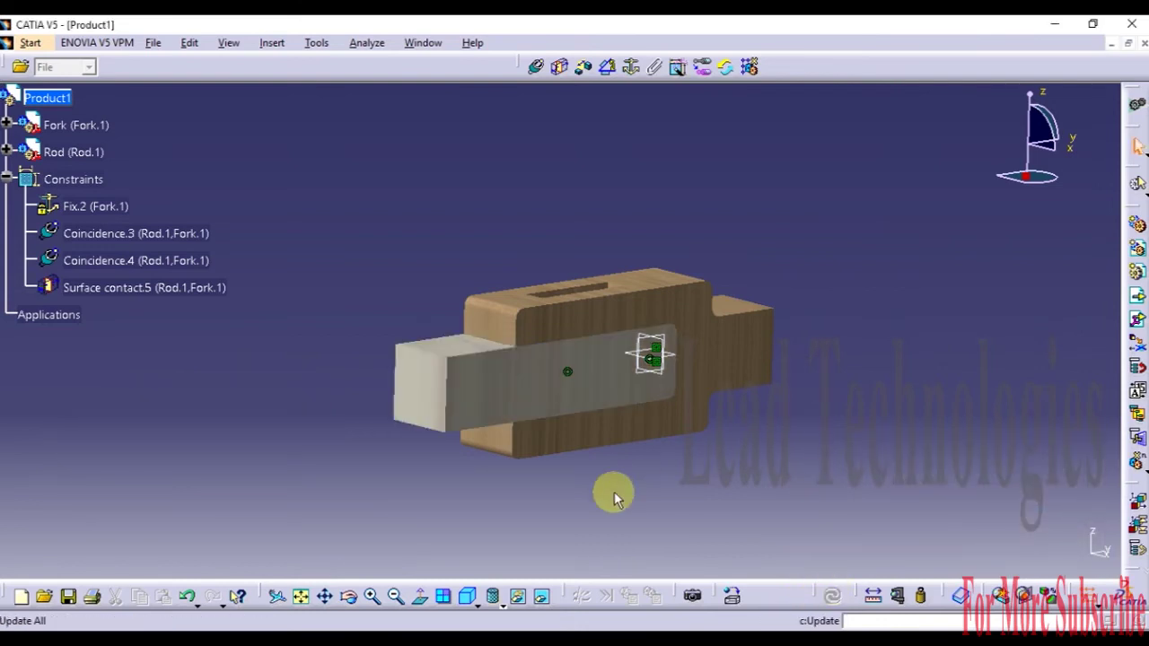
Step: In isometric view, delete Coincidence.4 from the tree and select Surface contact.5
click(467, 597)
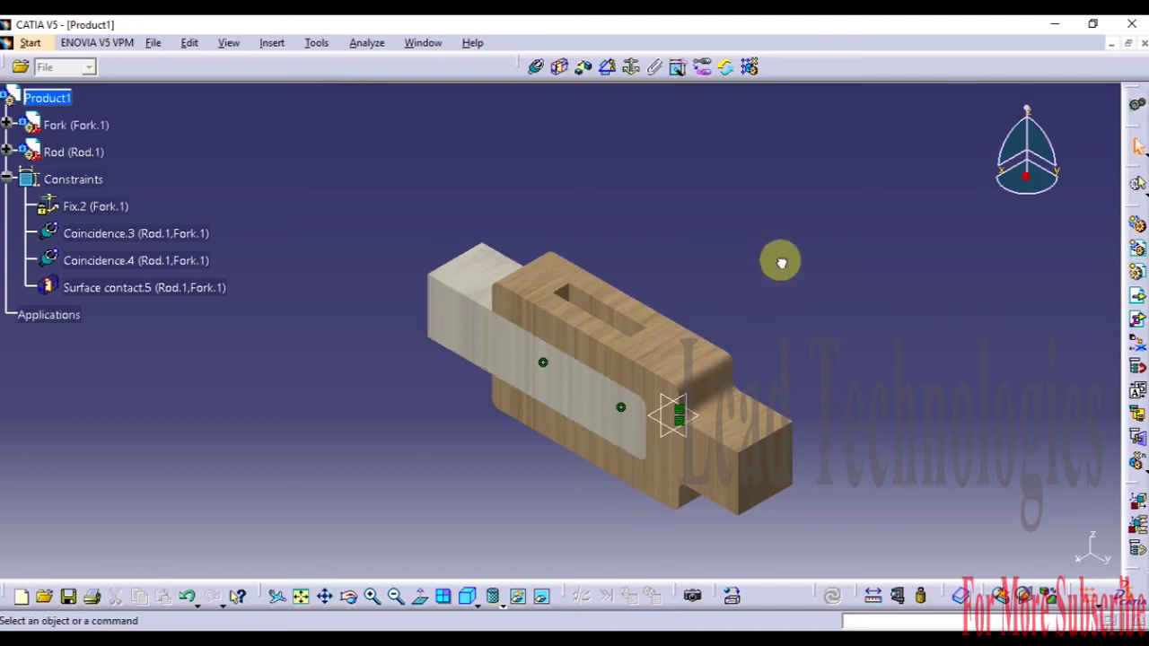
right_click(131, 270)
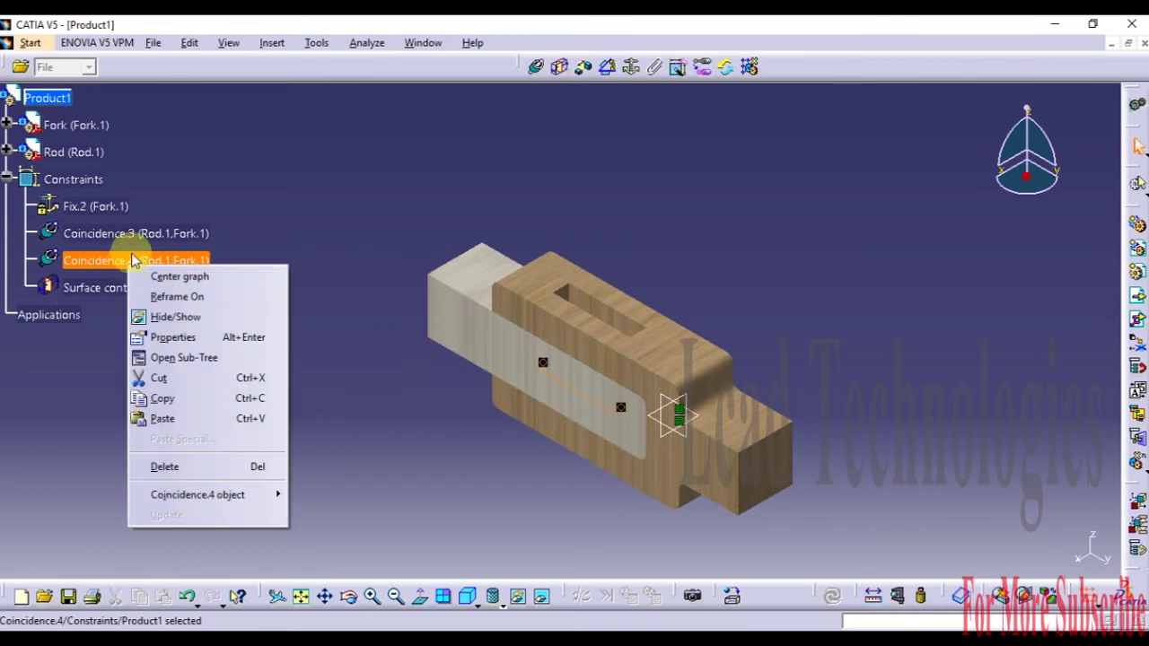
click(235, 476)
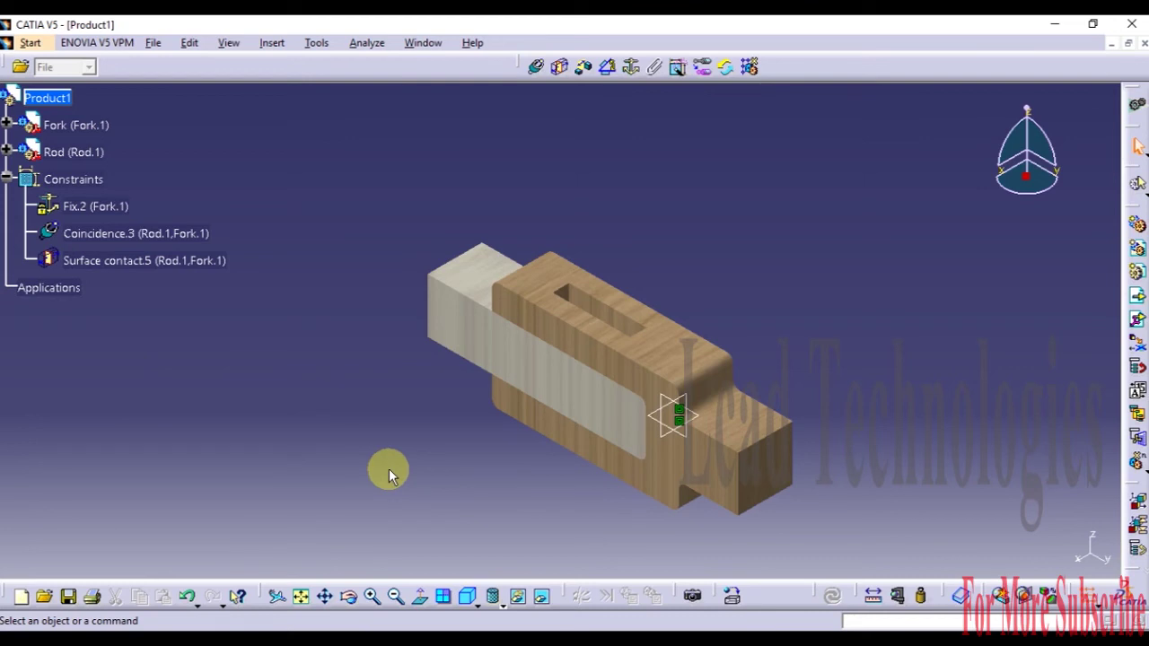
click(672, 415)
click(180, 266)
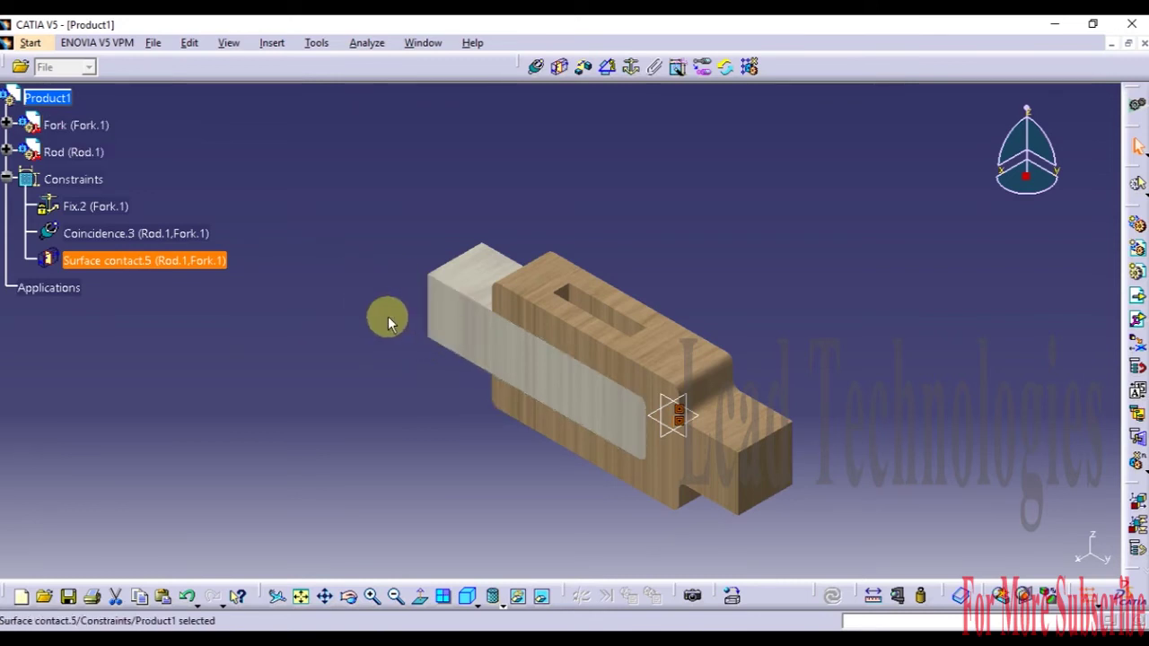
Step: Convert Surface contact.5 into Offset.6, update the assembly, then undo the update
click(729, 72)
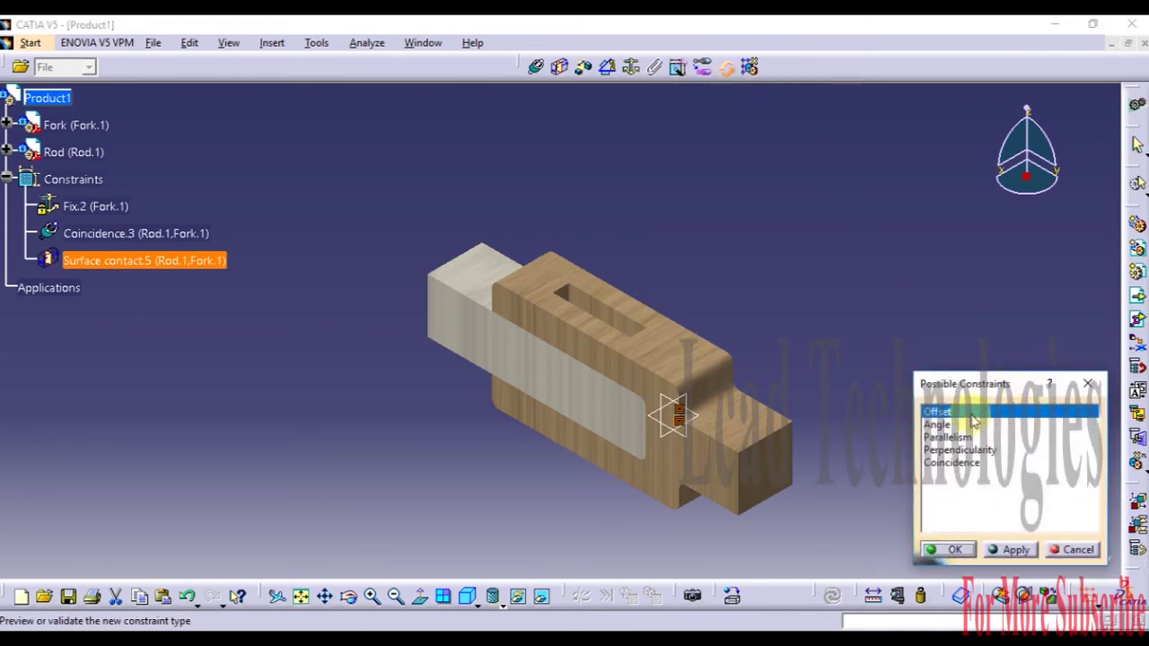
click(939, 425)
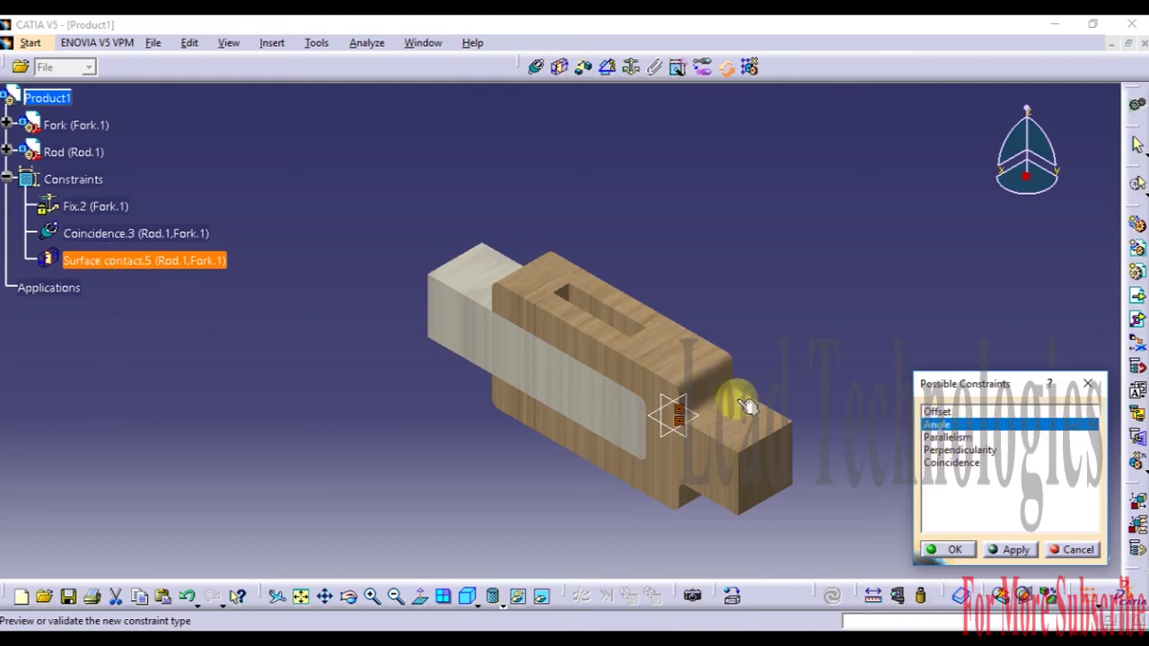
click(950, 412)
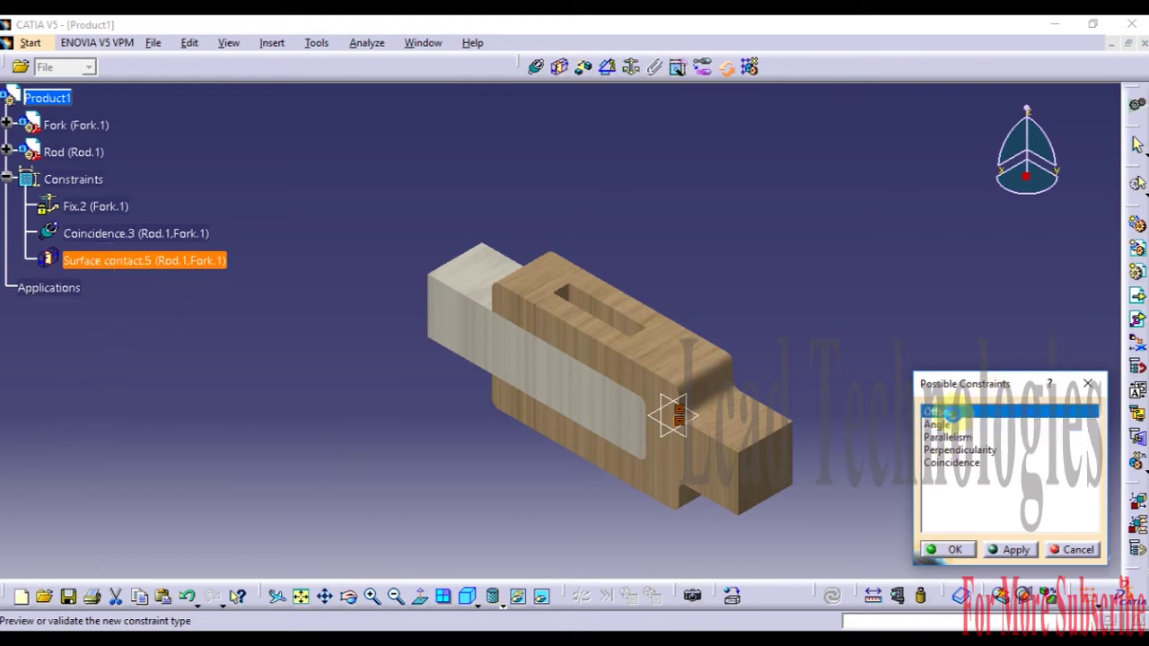
click(957, 552)
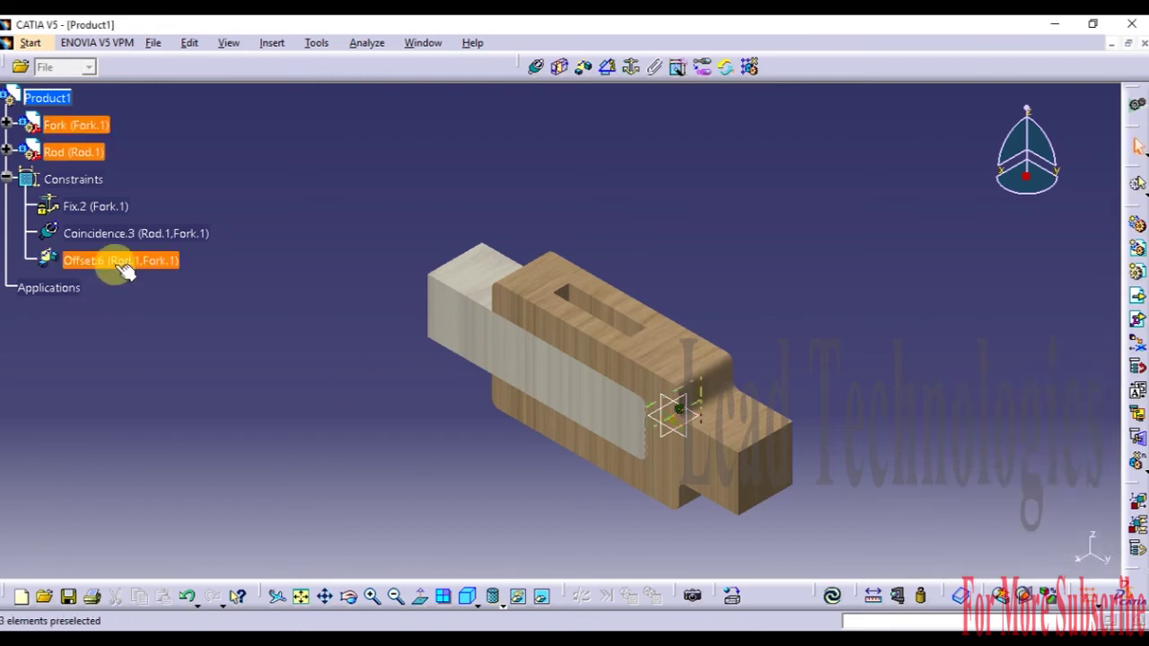
double_click(113, 260)
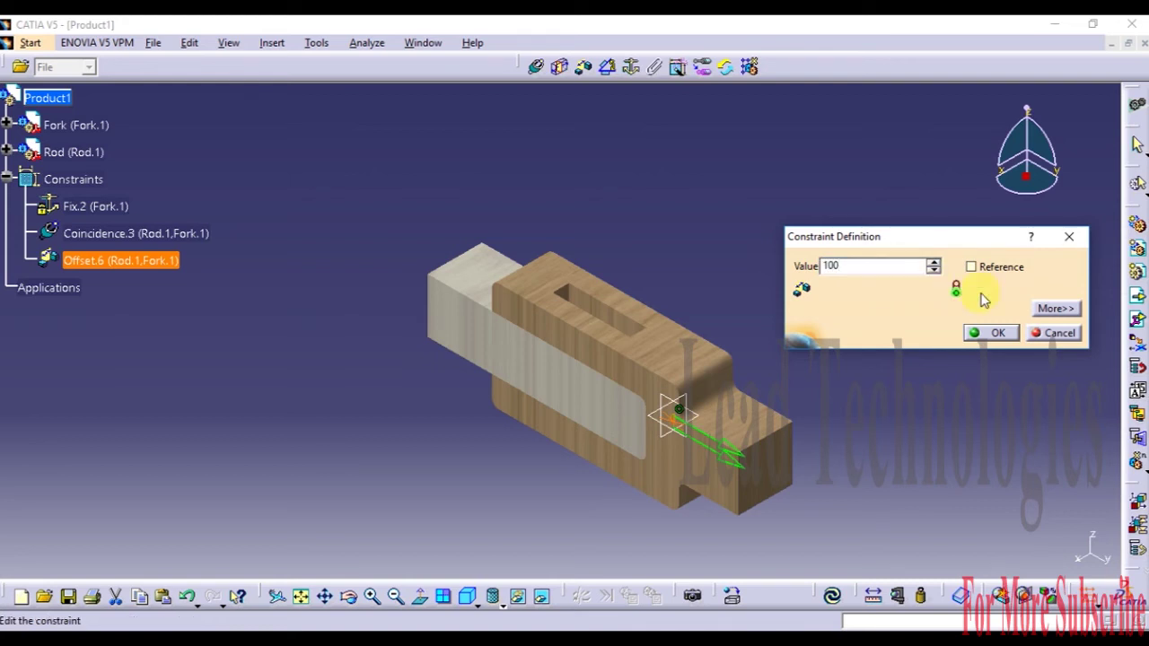
click(995, 334)
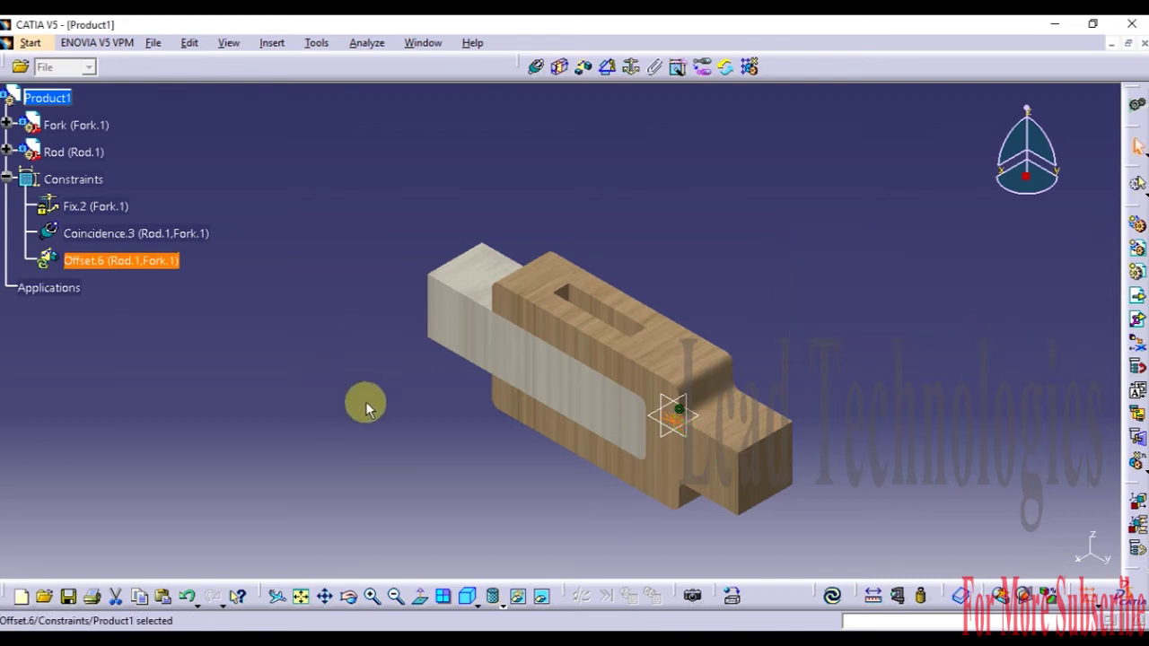
click(832, 596)
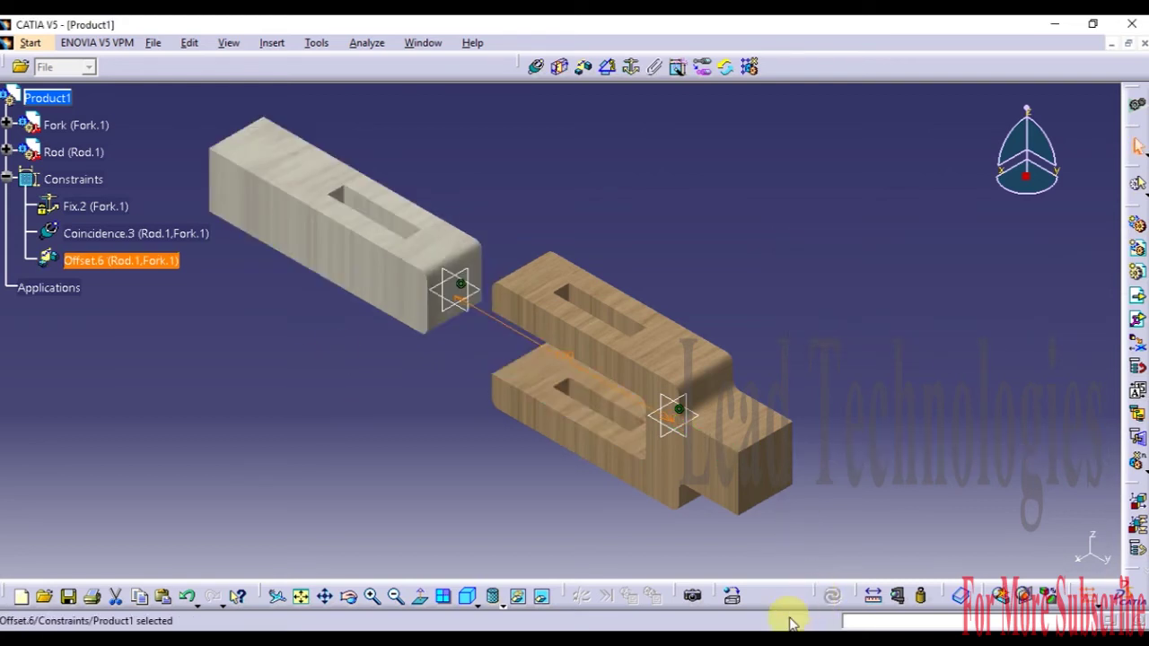
key(ctrl+z)
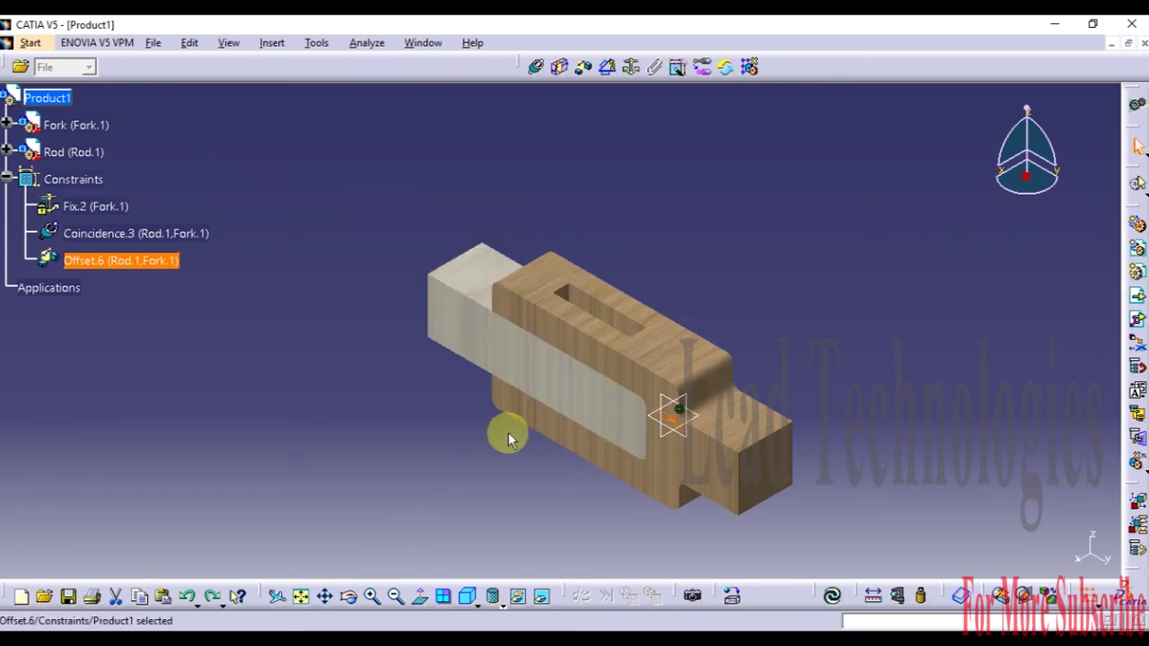
Step: Change the Offset.6 constraint into a Coincidence constraint
click(725, 67)
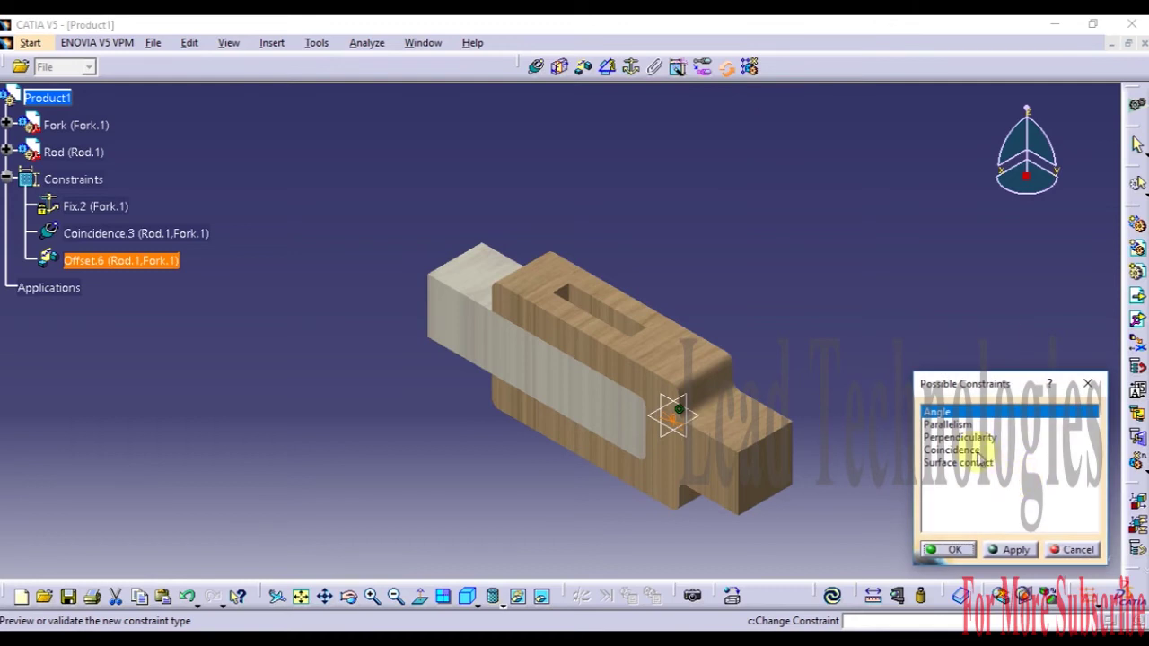
click(954, 450)
click(952, 549)
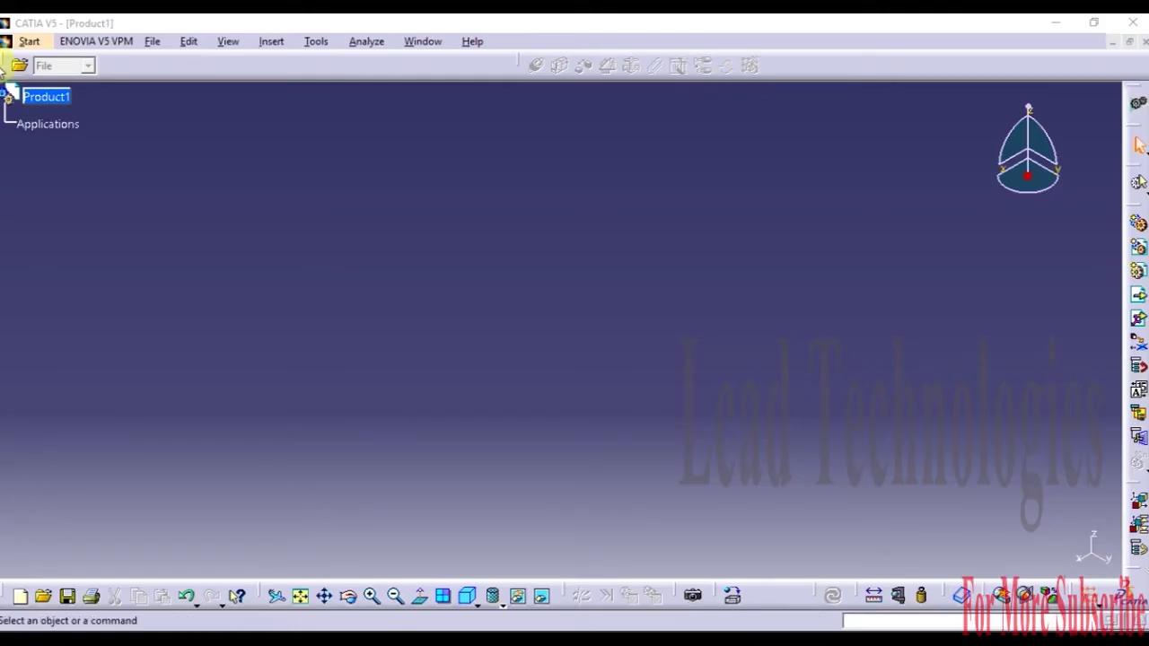
click(29, 41)
mouse_move(126, 86)
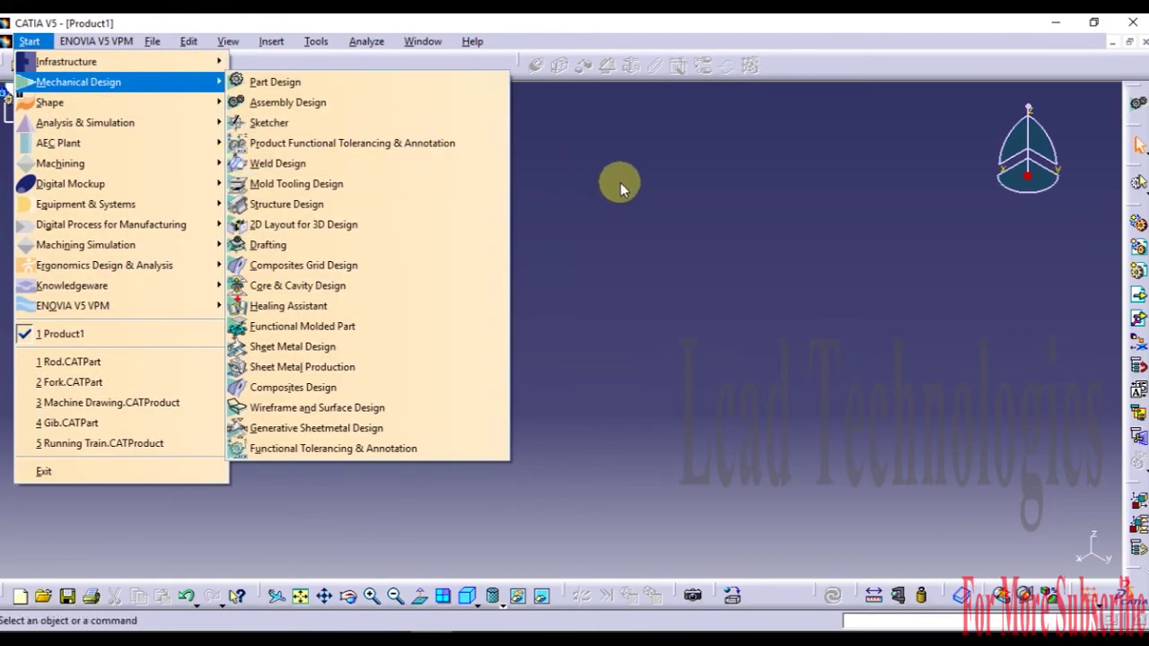
click(620, 187)
click(149, 41)
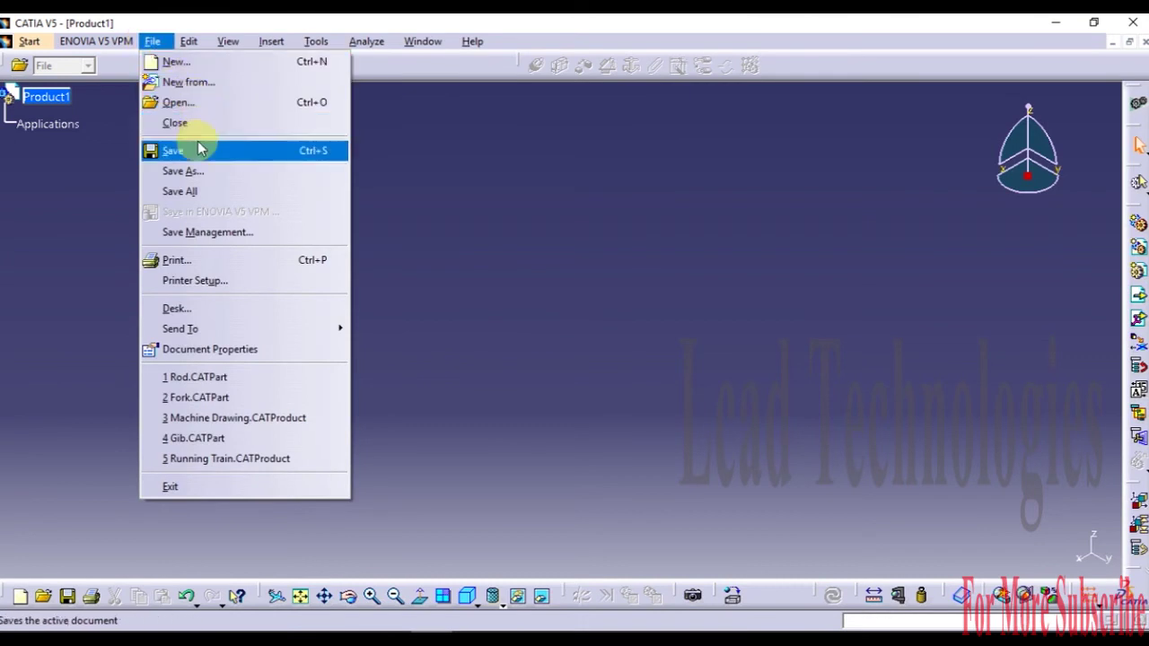
key(Escape)
click(46, 96)
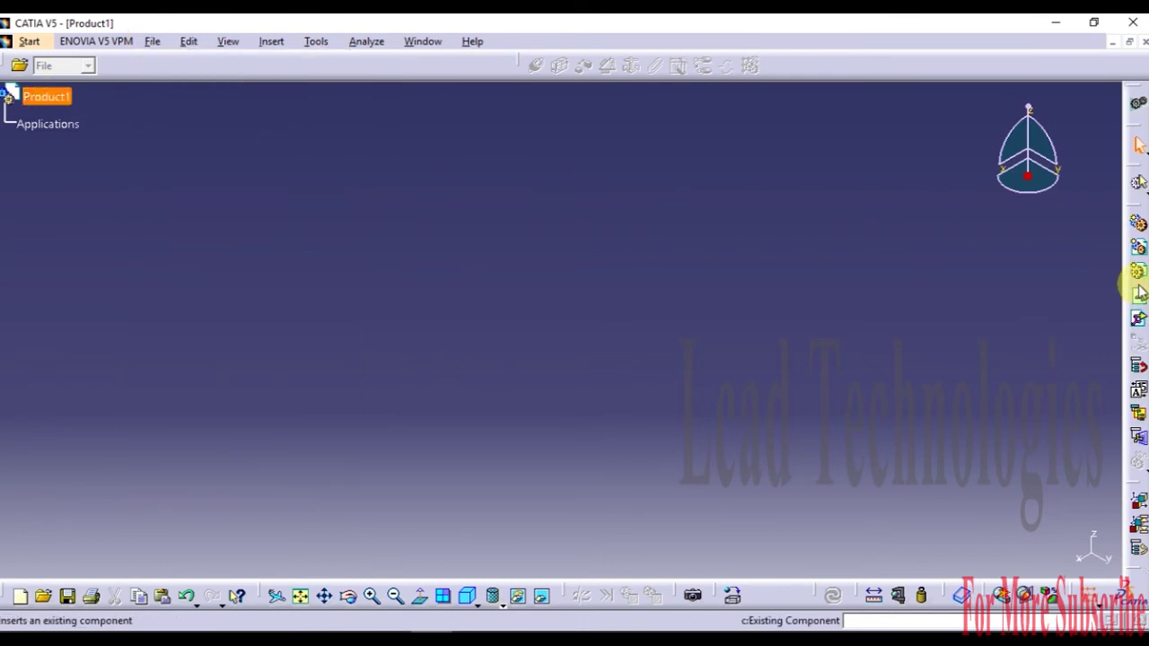
click(1138, 294)
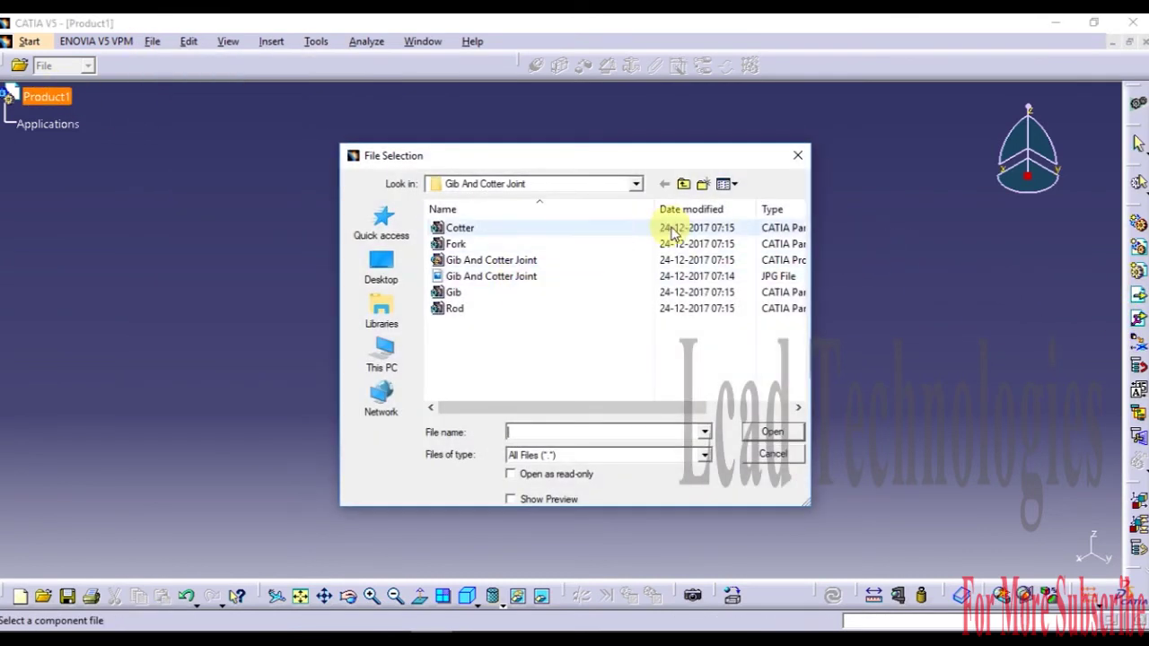
click(683, 185)
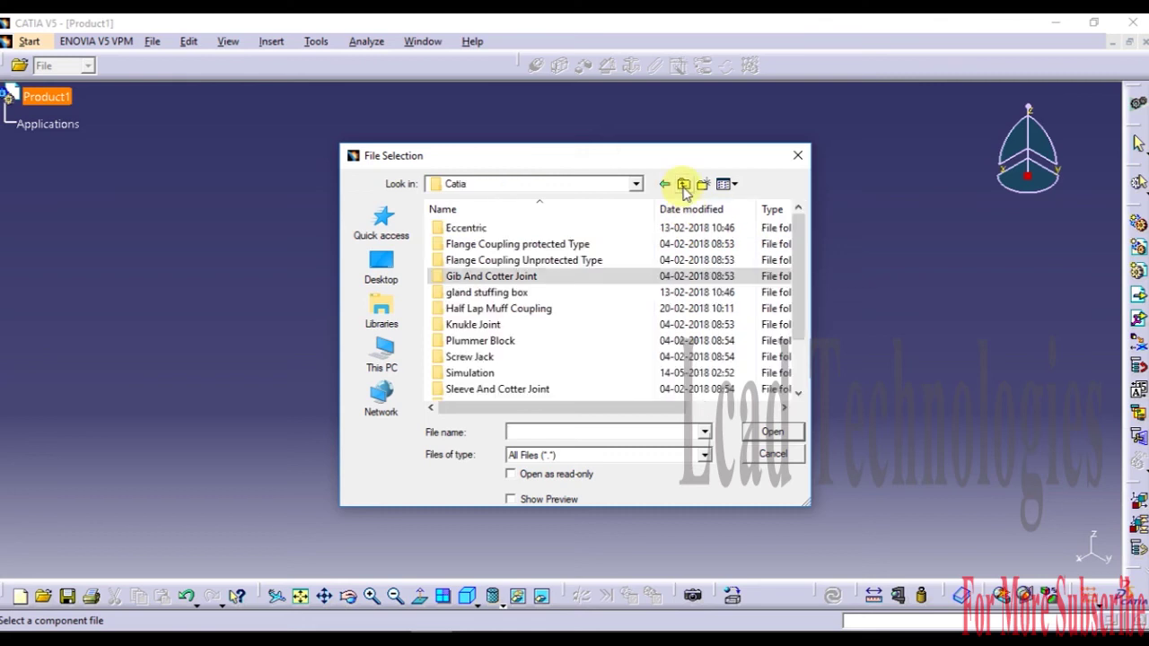
click(566, 246)
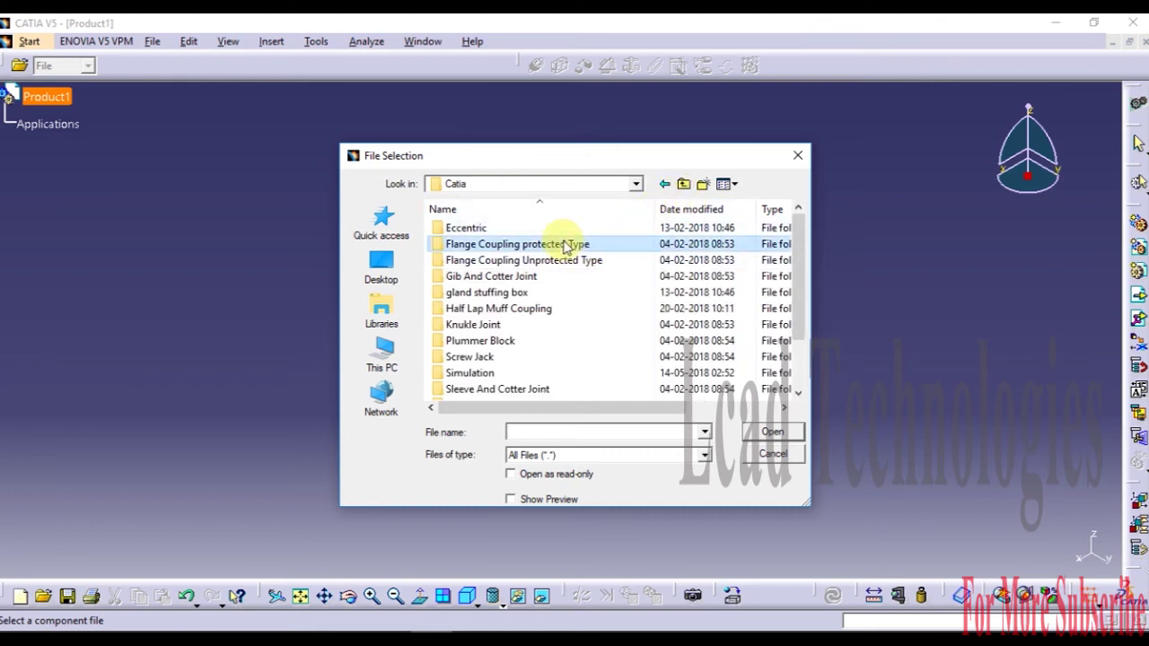
click(774, 434)
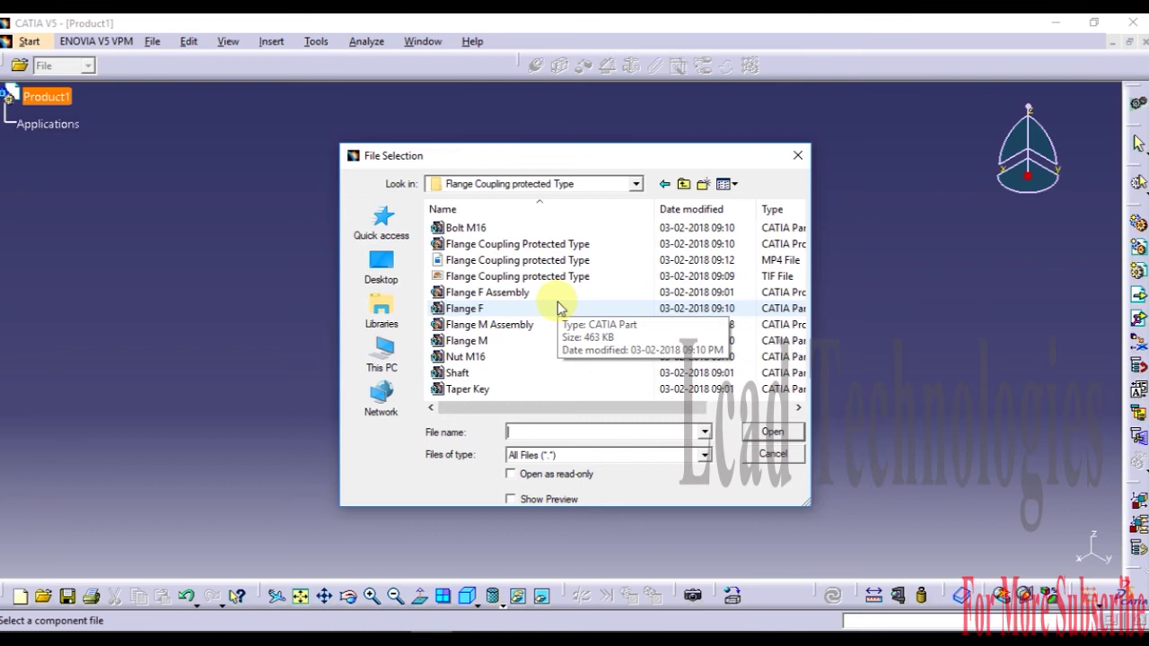
click(771, 454)
click(47, 96)
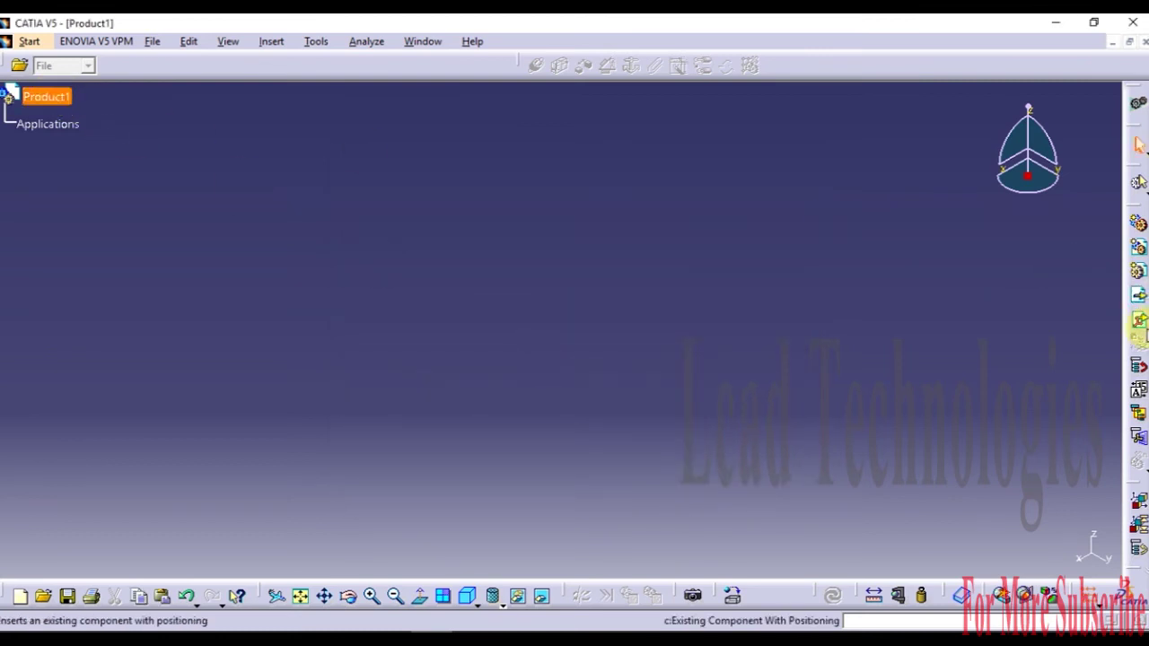
Step: Insert Flange Assembly from the Flange Coupling Unprotected Type folder and fix it in place
click(1139, 308)
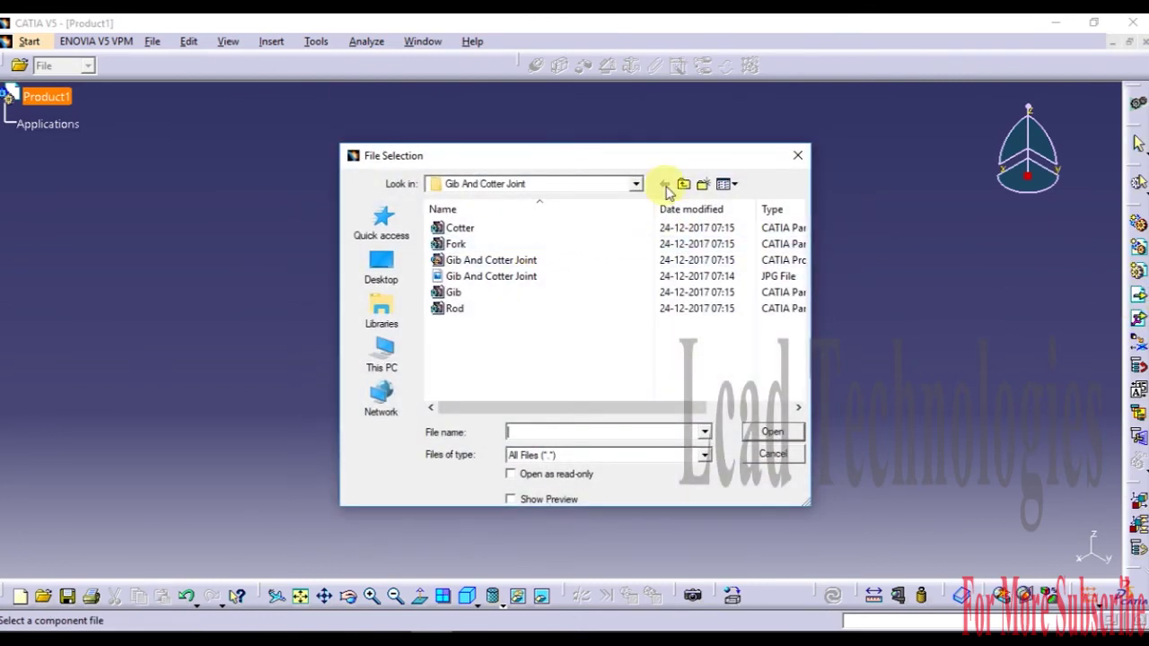
click(684, 184)
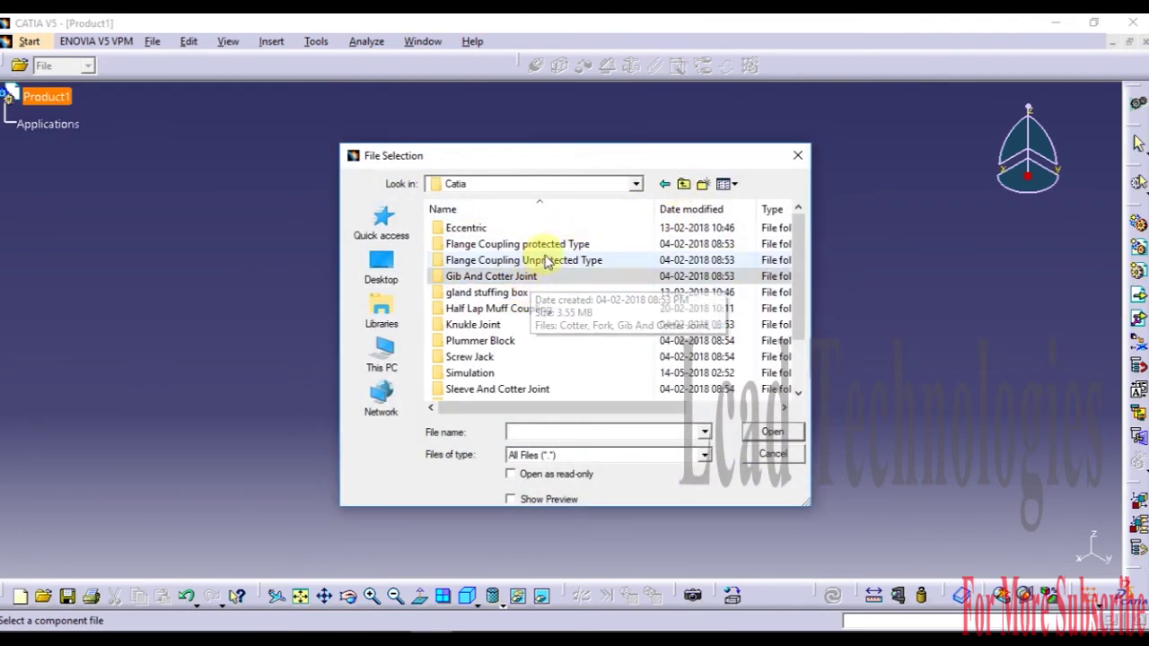
double_click(545, 260)
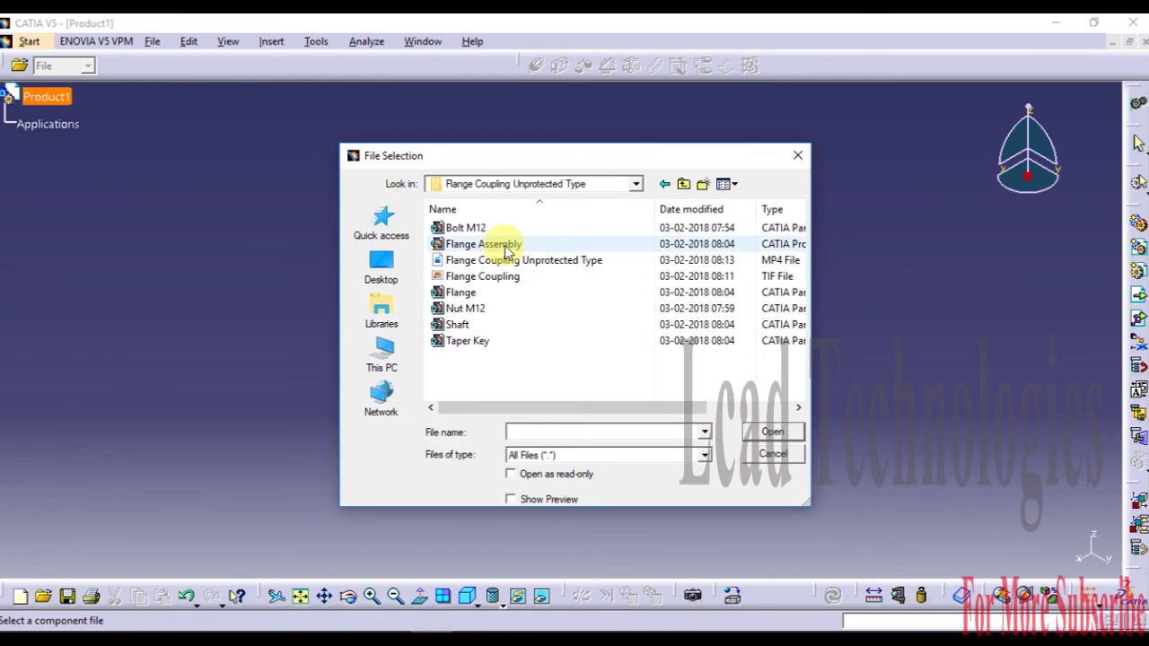
click(507, 252)
click(771, 435)
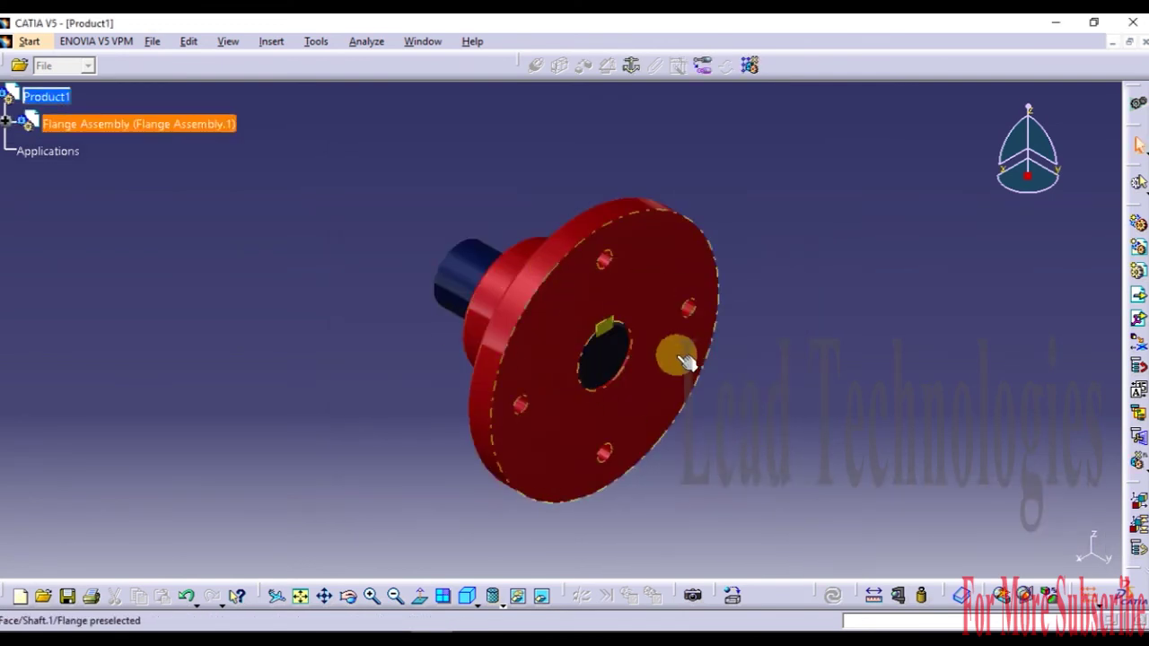
middle_drag(763, 420, 534, 390)
click(559, 346)
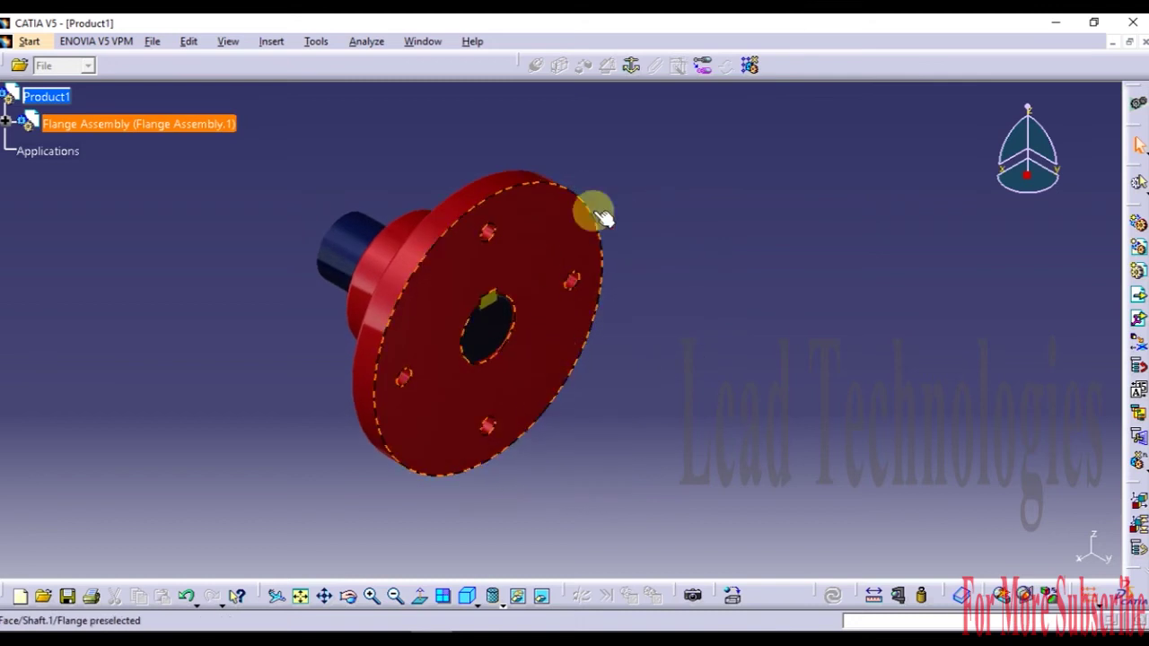
click(632, 67)
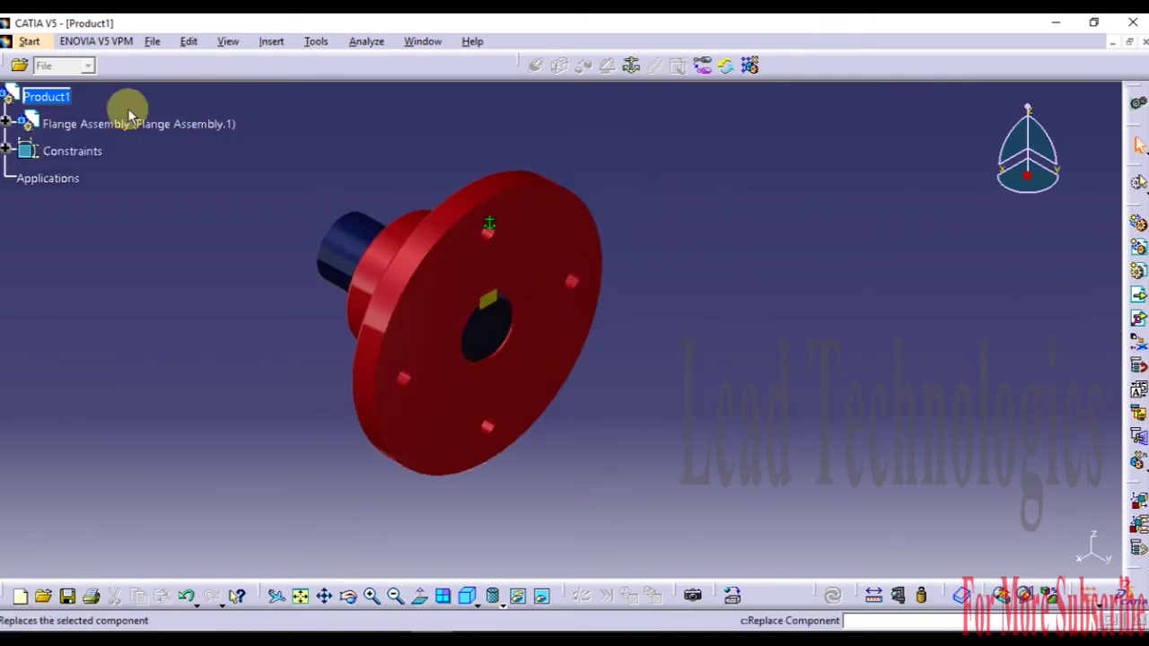
Step: Insert a second Flange Assembly copy into Product1
click(53, 99)
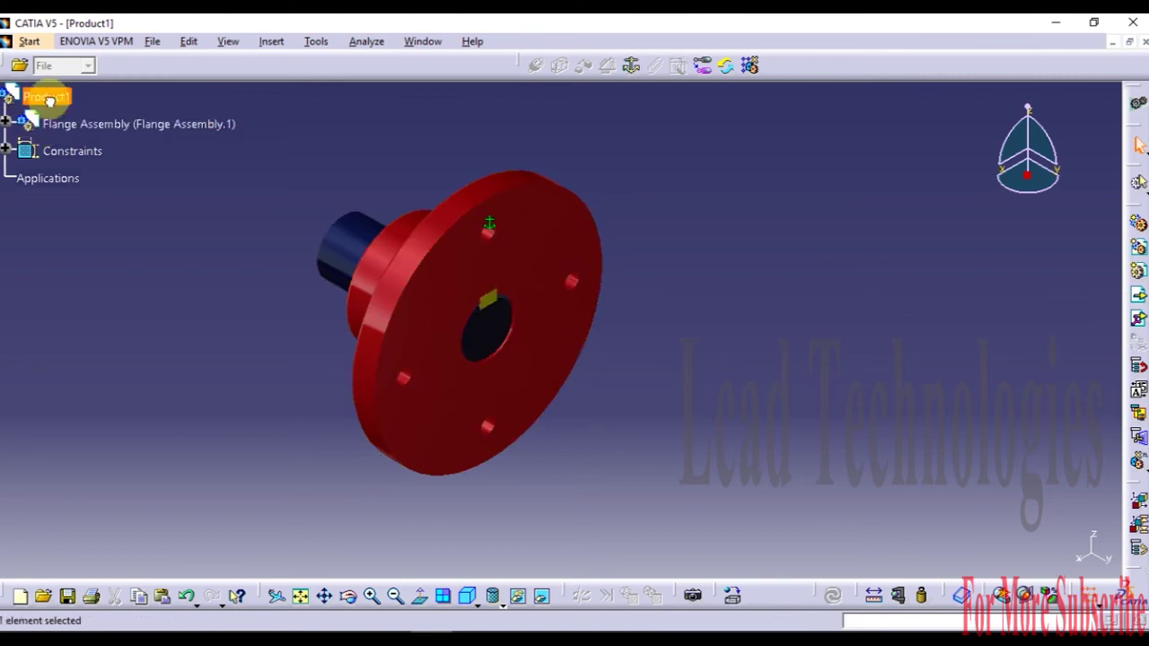
click(1139, 305)
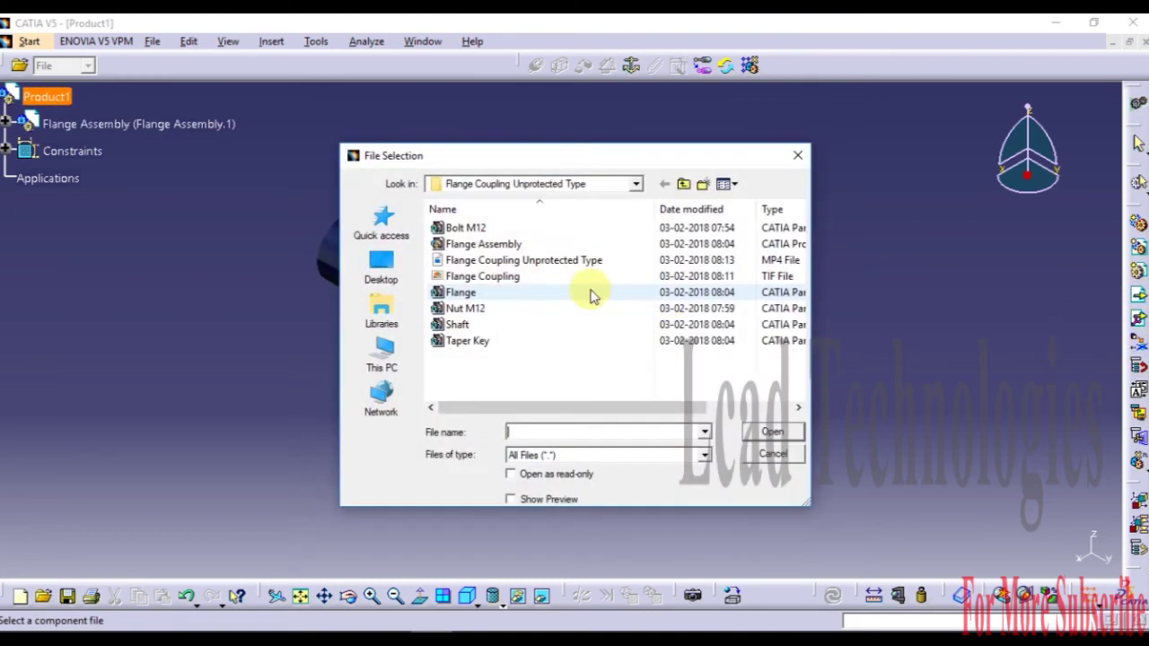
click(489, 247)
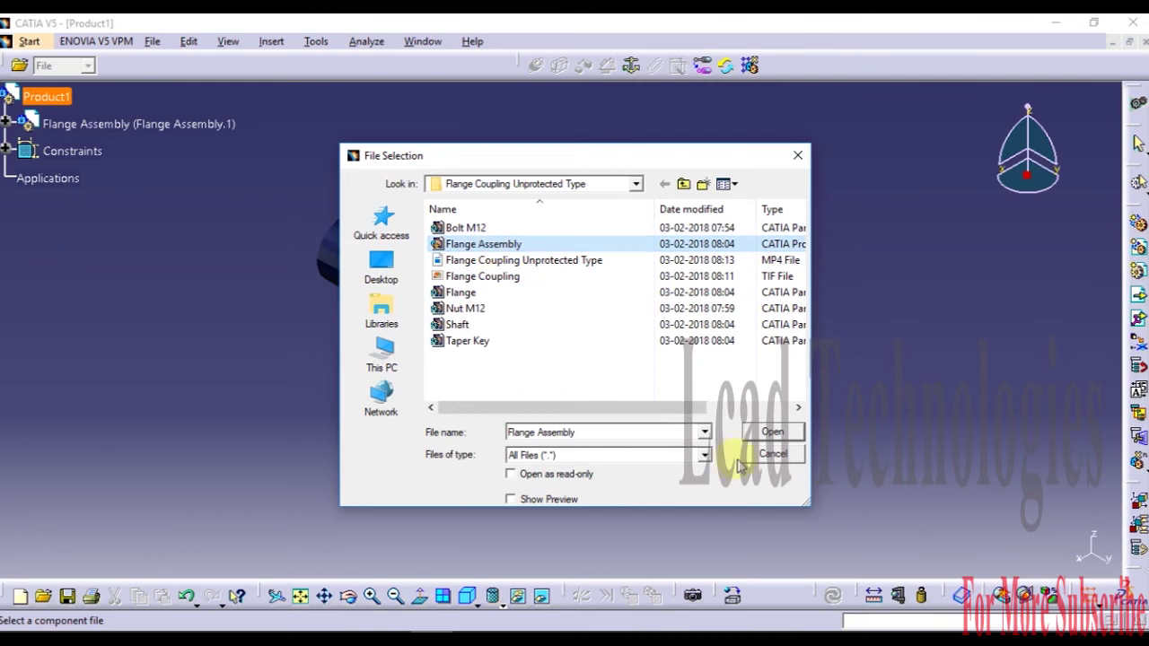
click(753, 434)
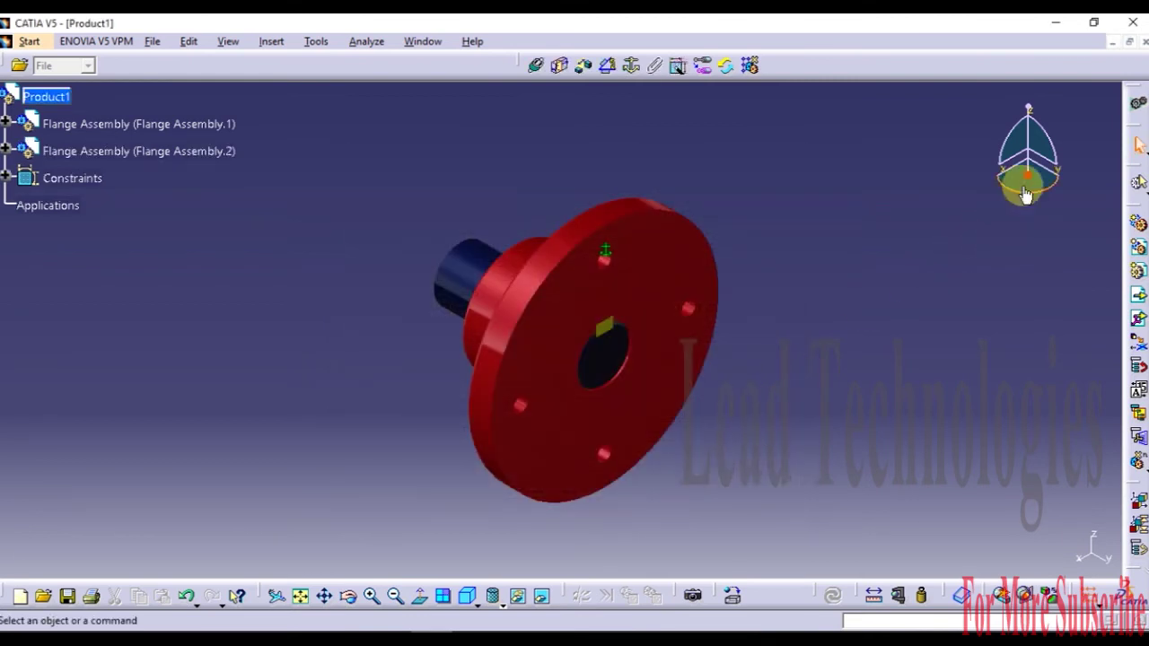
Step: Snap the compass onto the flange face, then update so the second flange returns under its constraints
drag(1027, 175, 795, 377)
click(800, 410)
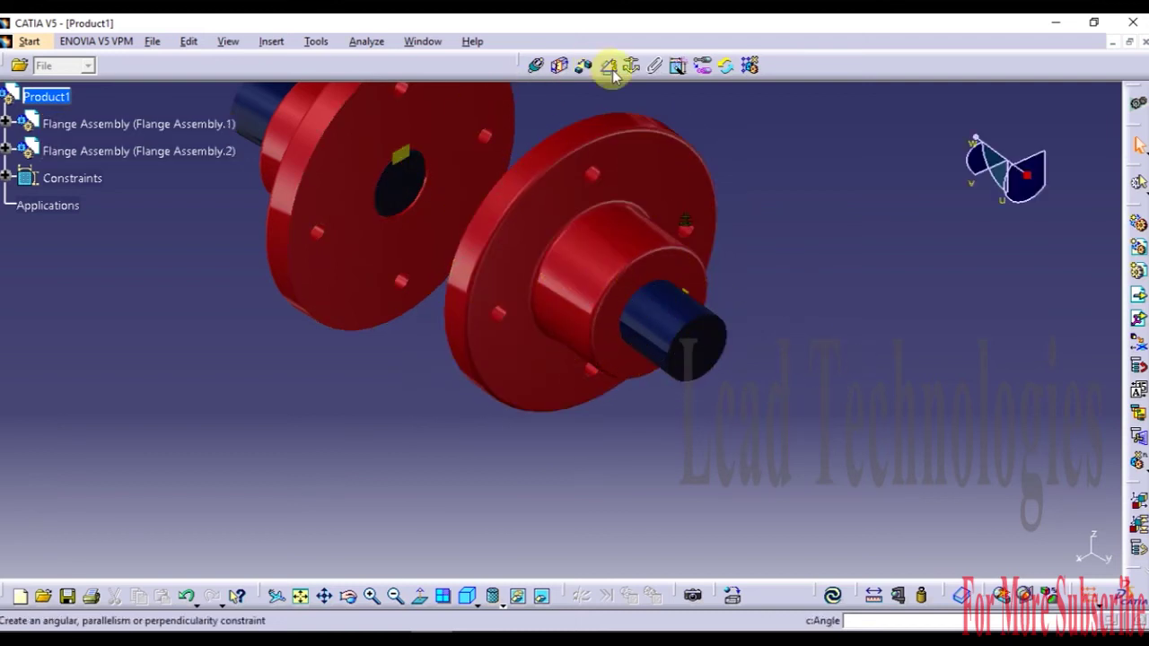
middle_drag(620, 85, 587, 144)
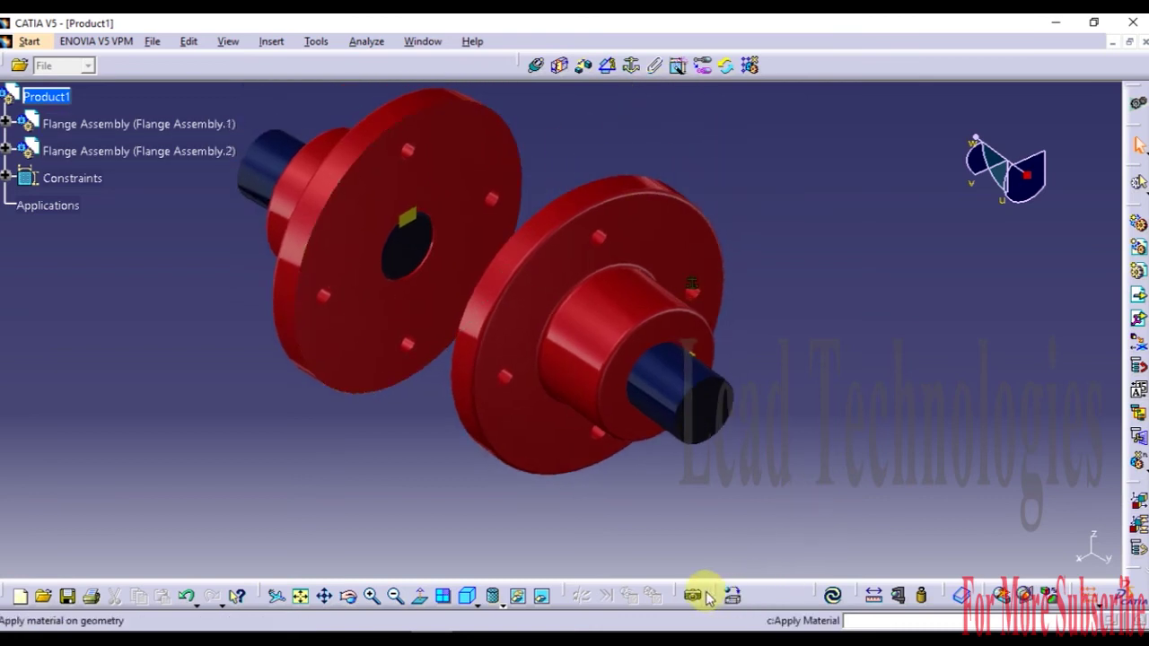
click(833, 595)
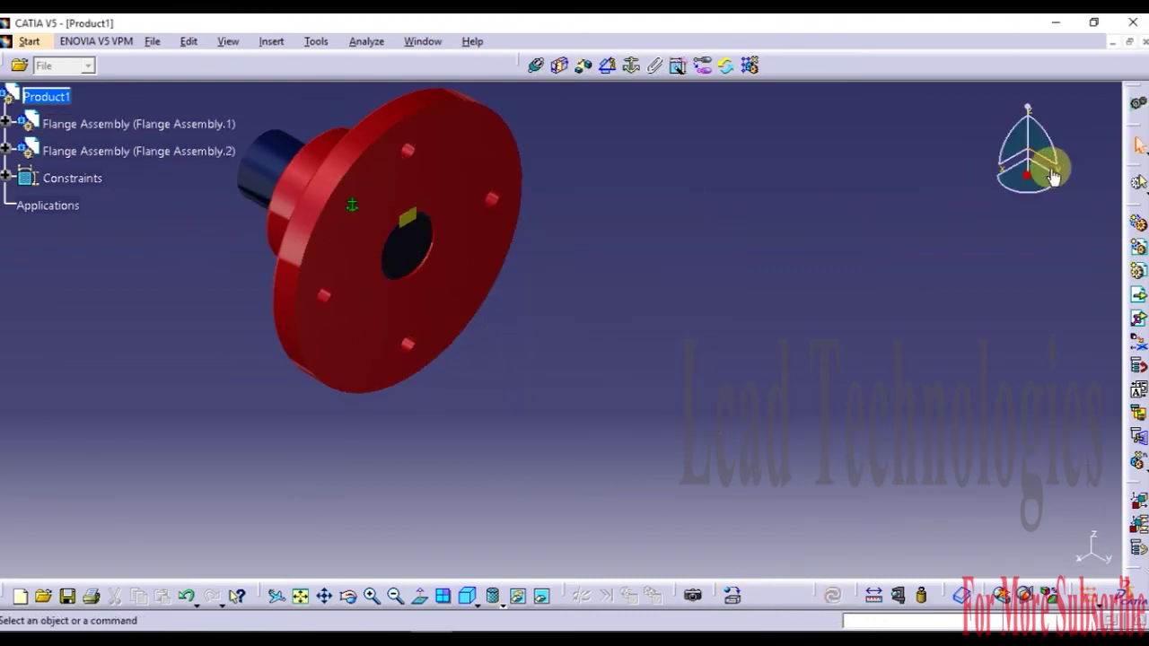
Step: Pull the shaft flange out about 151 mm and turn the right flange about 172° toward the first
drag(1030, 175, 673, 289)
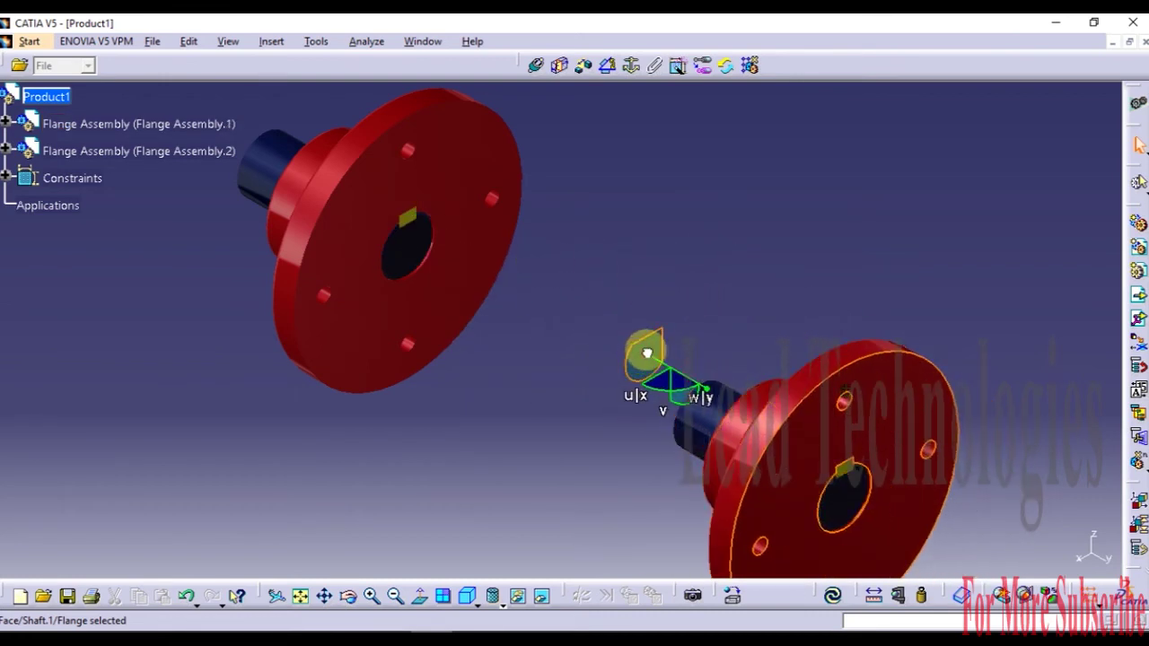
drag(643, 351, 480, 415)
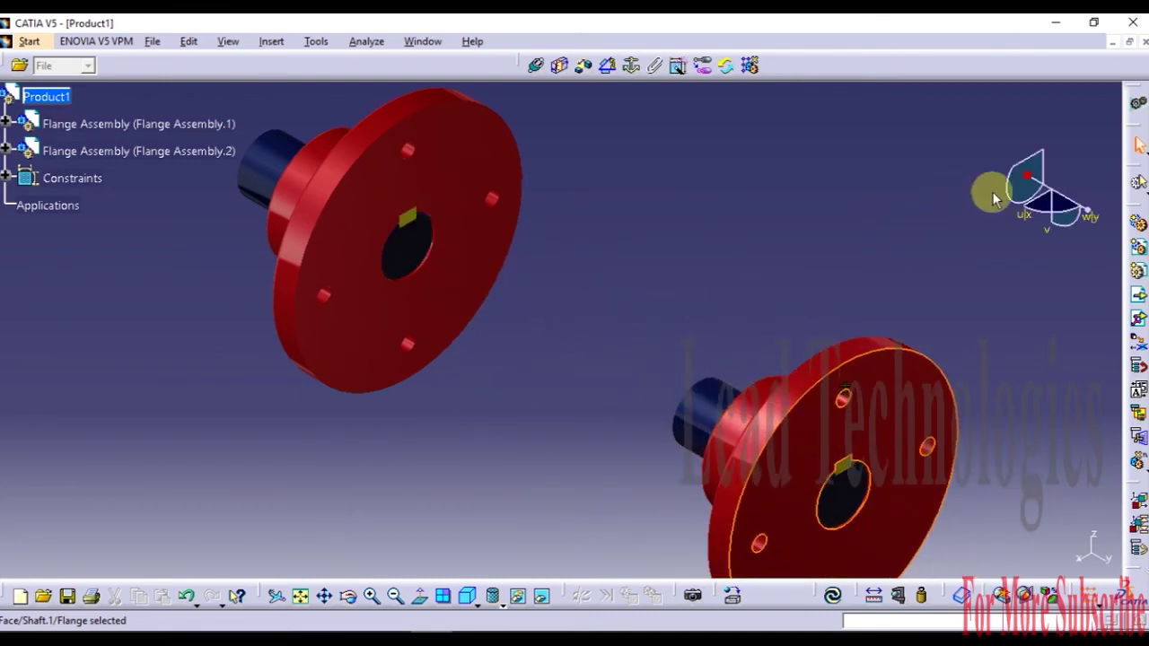
drag(1023, 176, 907, 507)
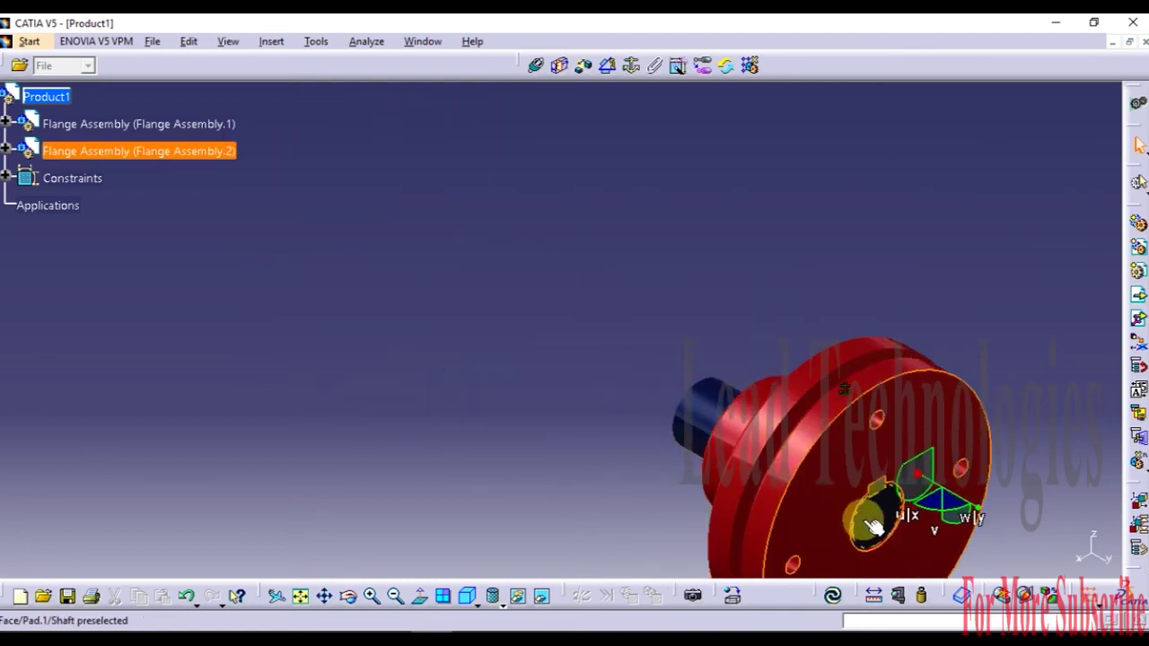
click(832, 594)
middle_drag(683, 400, 620, 328)
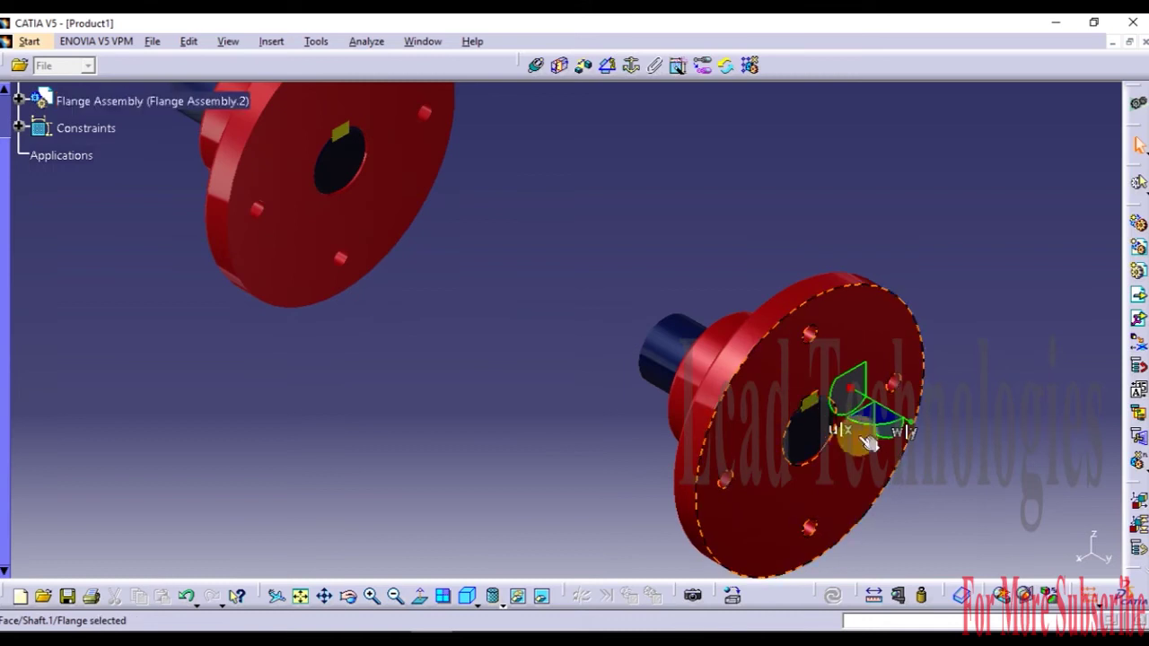
drag(869, 435, 850, 413)
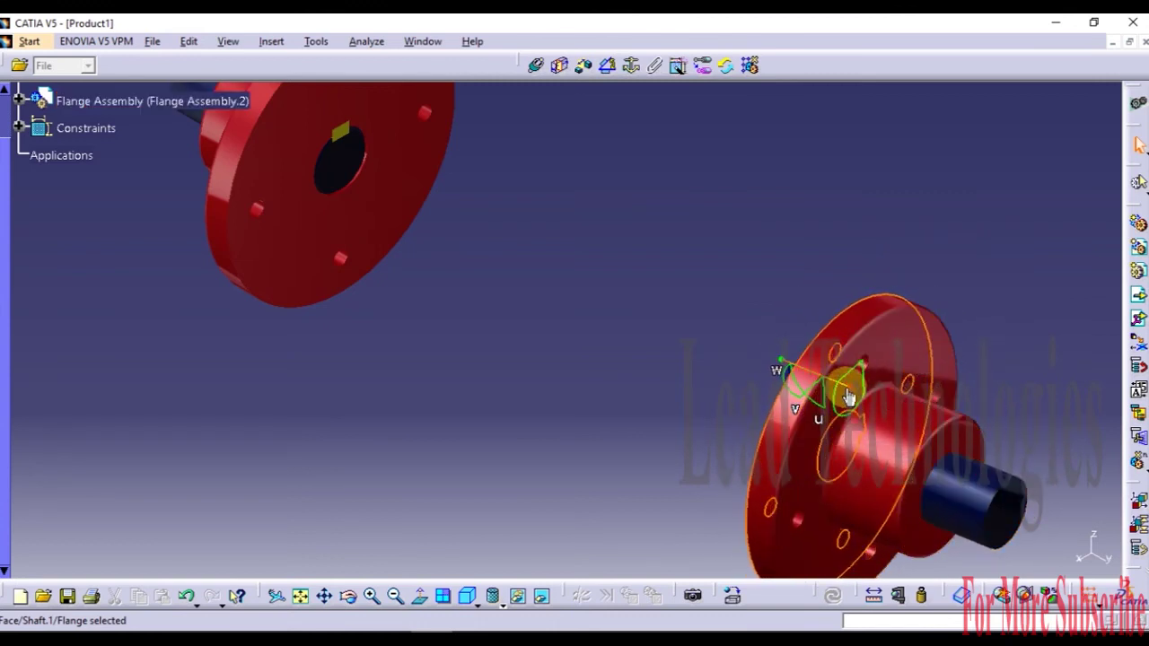
middle_drag(592, 391, 551, 413)
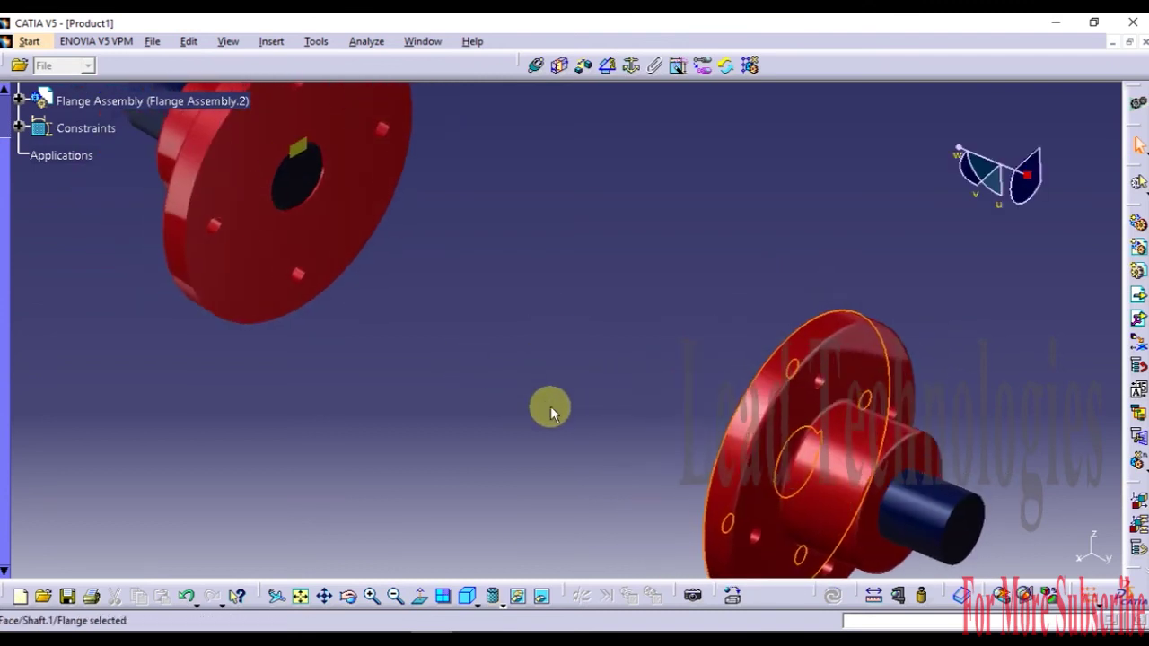
Step: Make the two flanges' shaft axes coincident and update so the flange moves onto the shaft
click(536, 67)
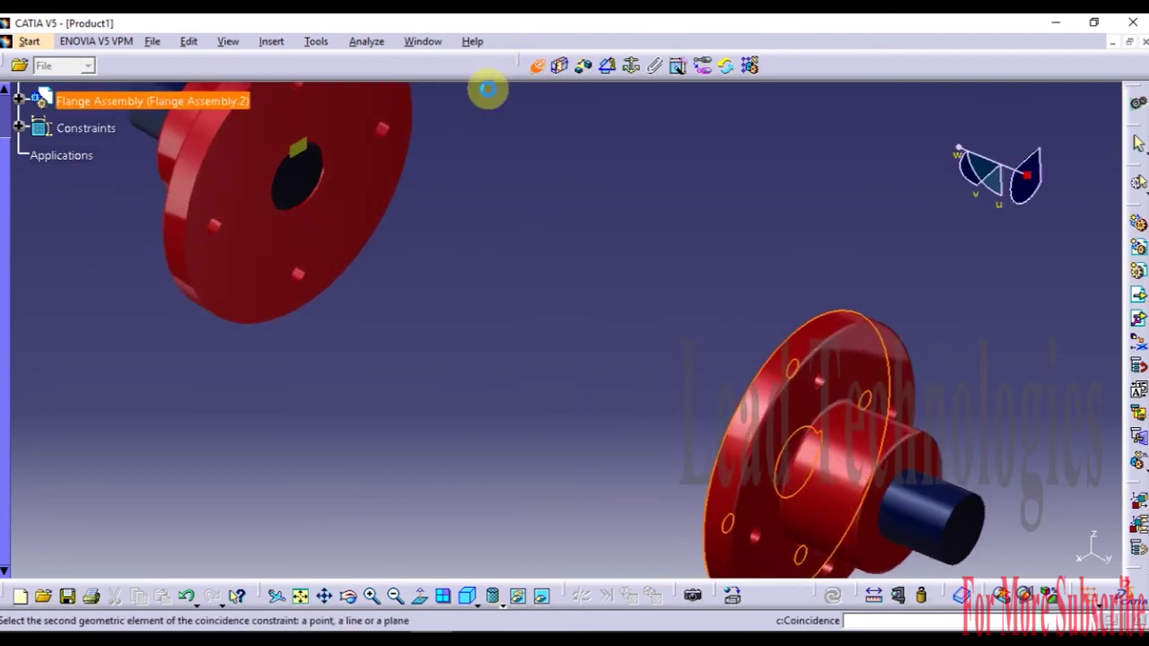
click(305, 200)
click(154, 115)
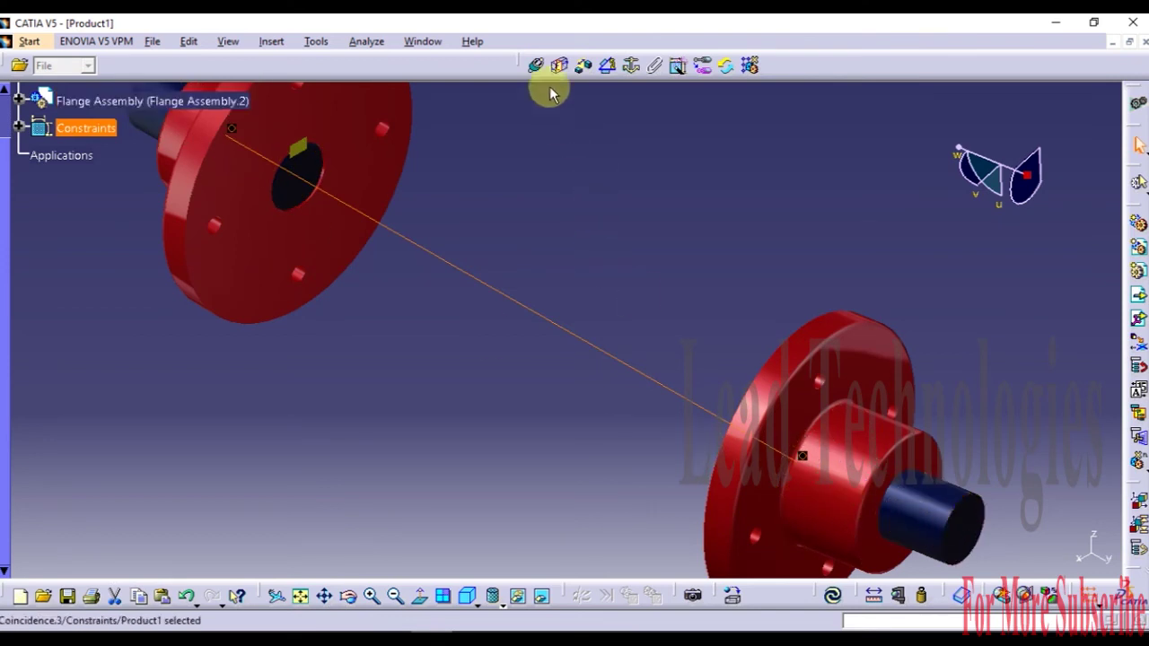
key(ctrl+z)
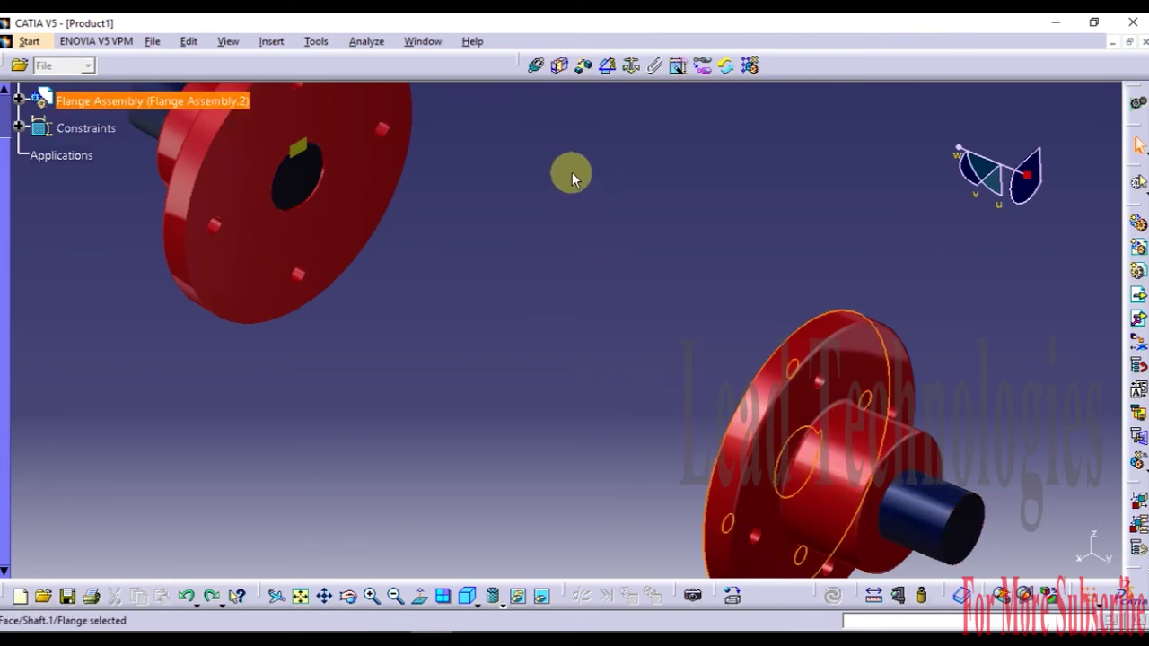
click(593, 172)
click(536, 66)
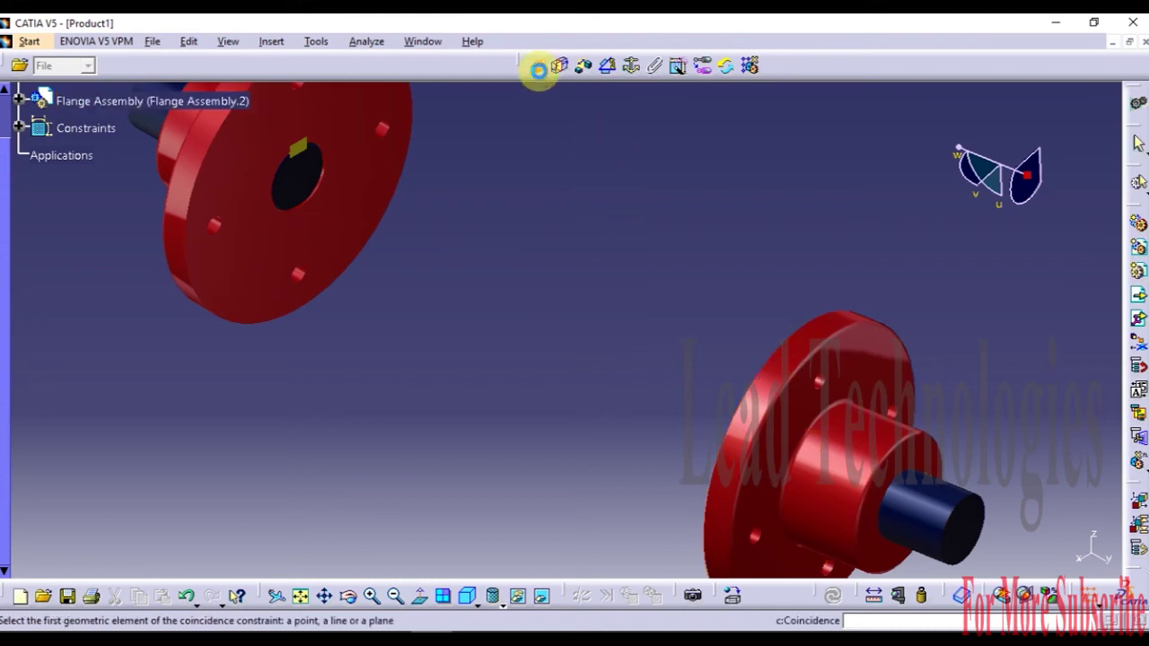
click(925, 505)
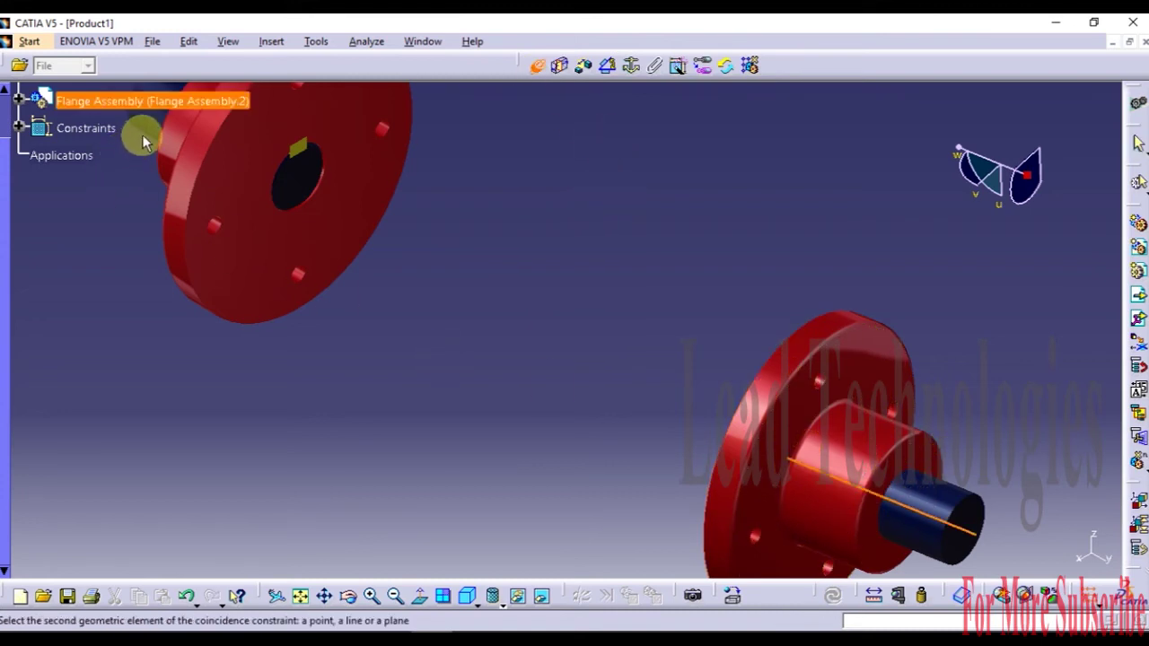
click(168, 123)
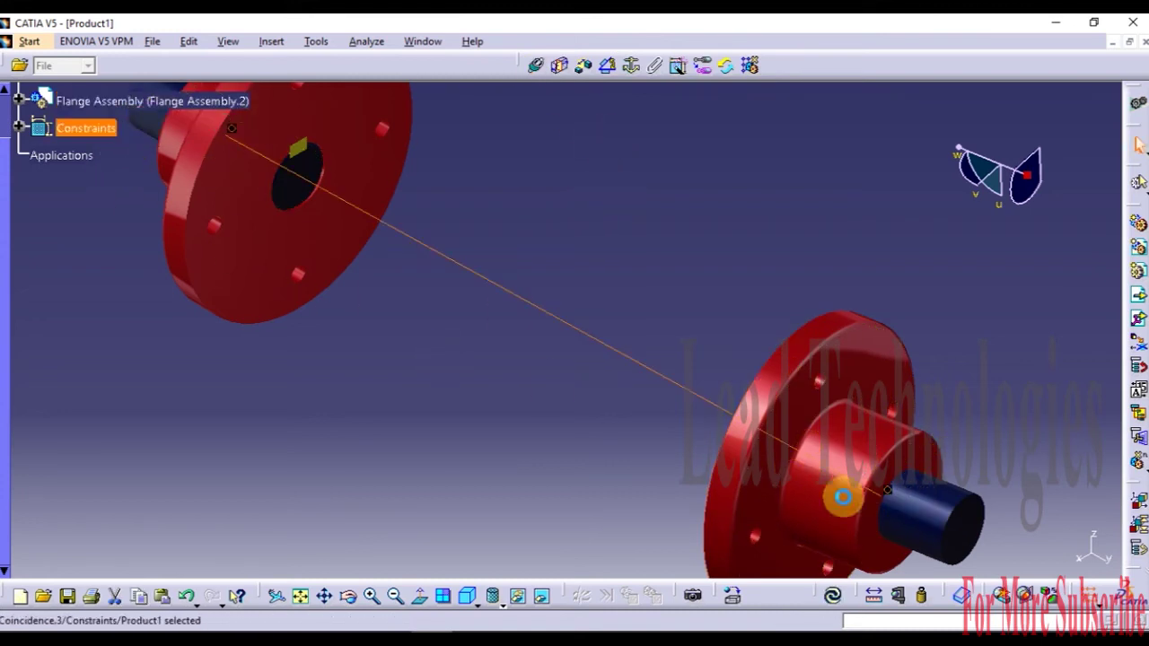
click(833, 595)
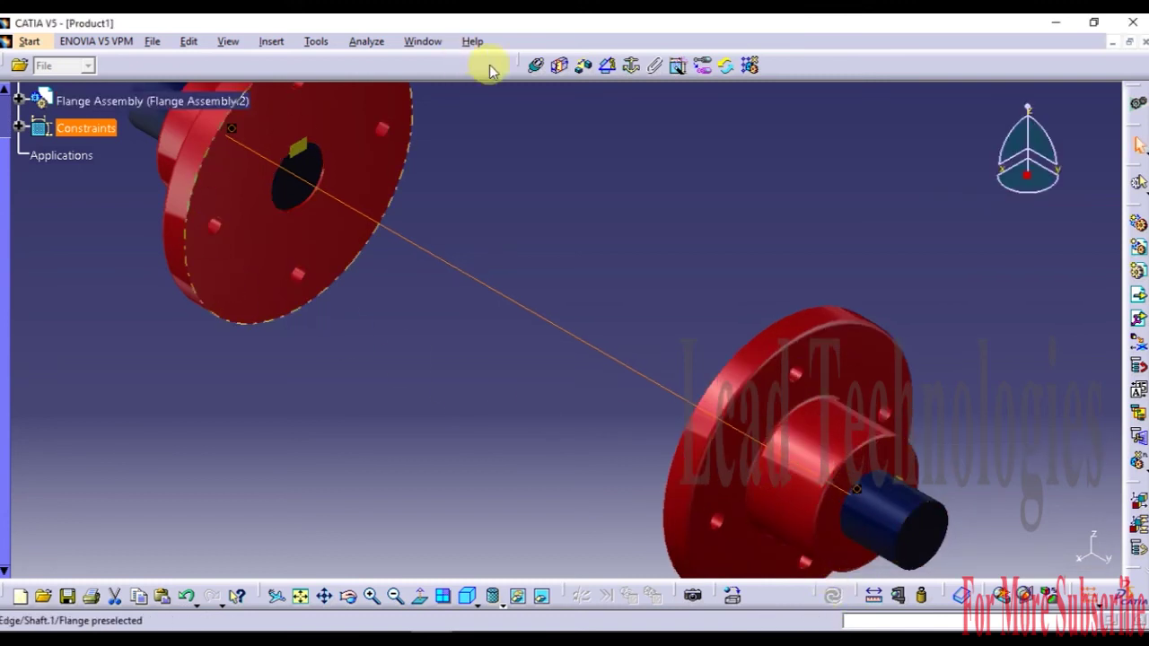
Step: Align a pair of bolt hole axes with Coincidence.4 and update so the flange rotates into place
click(536, 68)
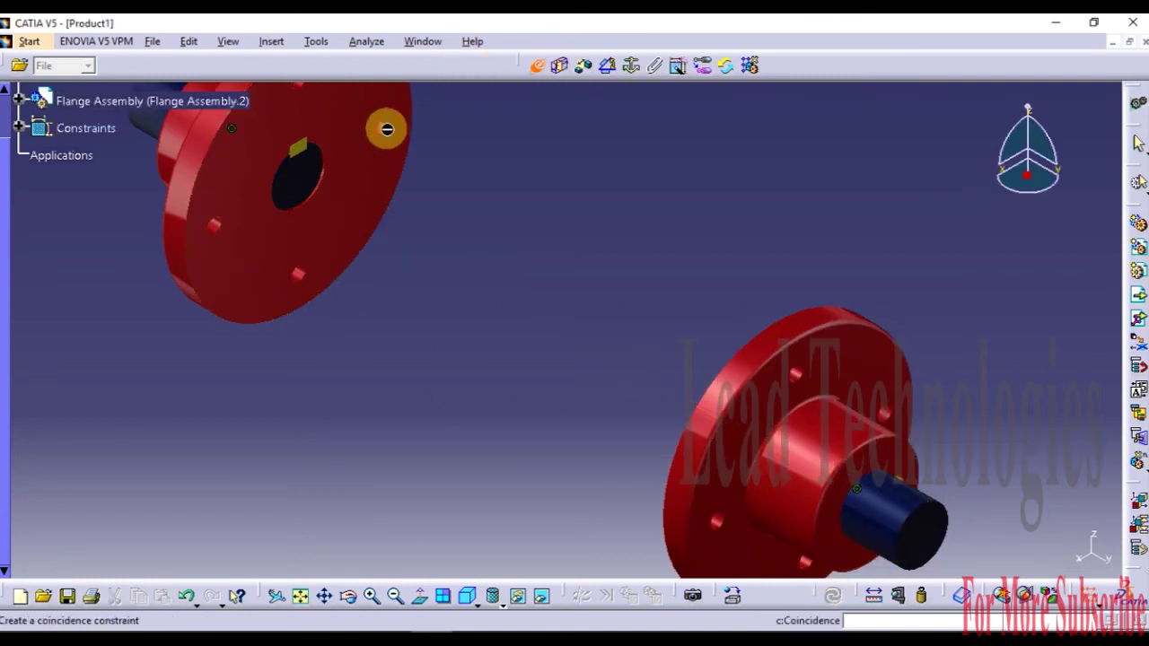
mouse_move(538, 259)
middle_down()
mouse_move(500, 281)
mouse_move(475, 185)
mouse_move(315, 176)
mouse_move(726, 462)
mouse_move(503, 376)
middle_up()
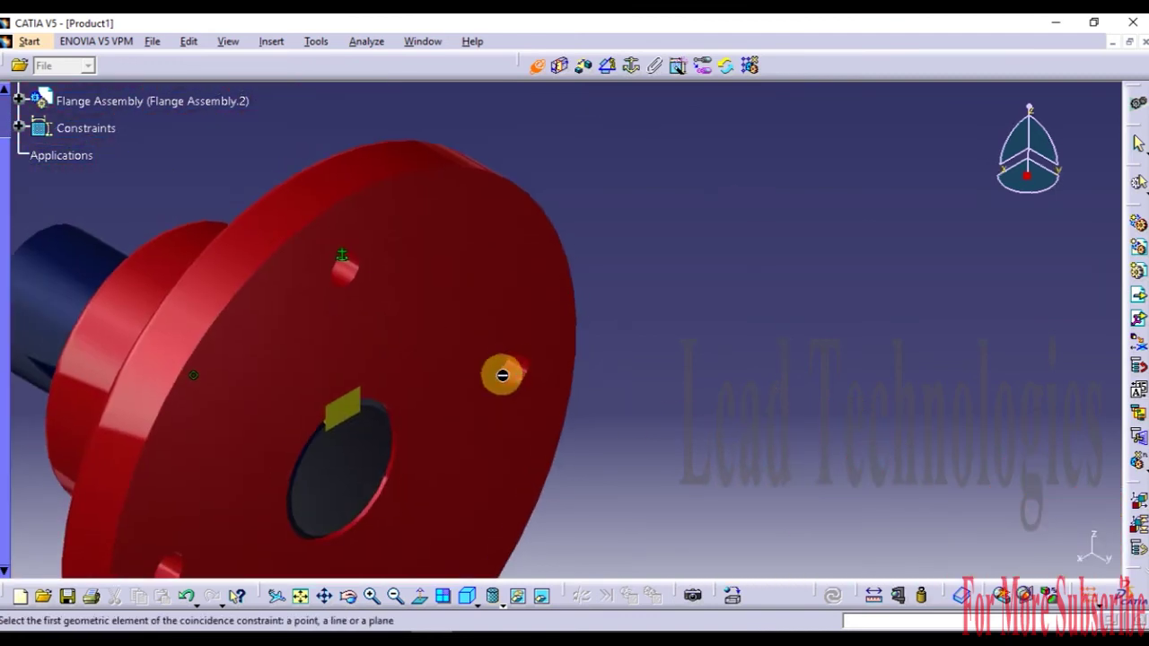
click(523, 377)
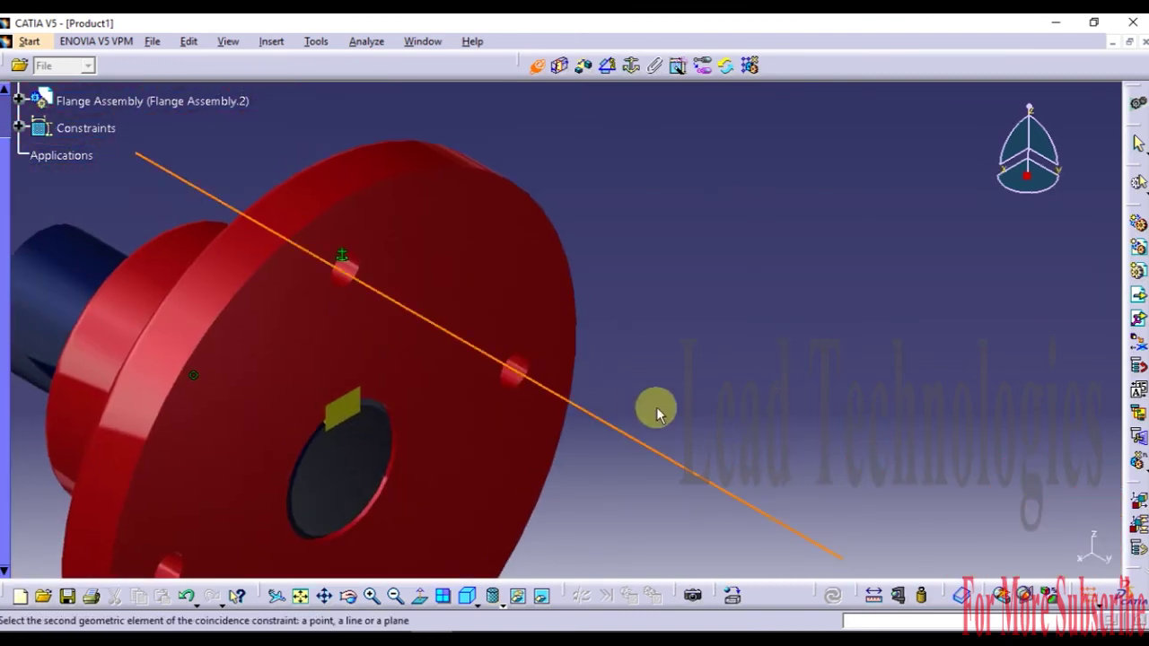
middle_click(320, 135)
middle_drag(712, 268, 803, 359)
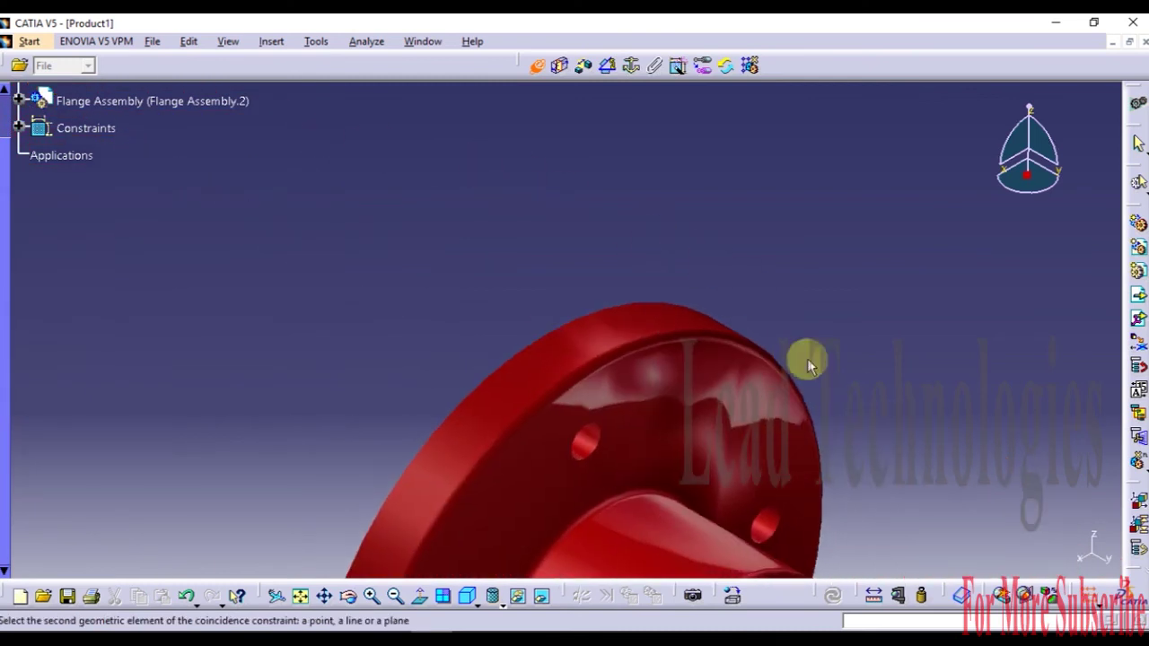
click(777, 526)
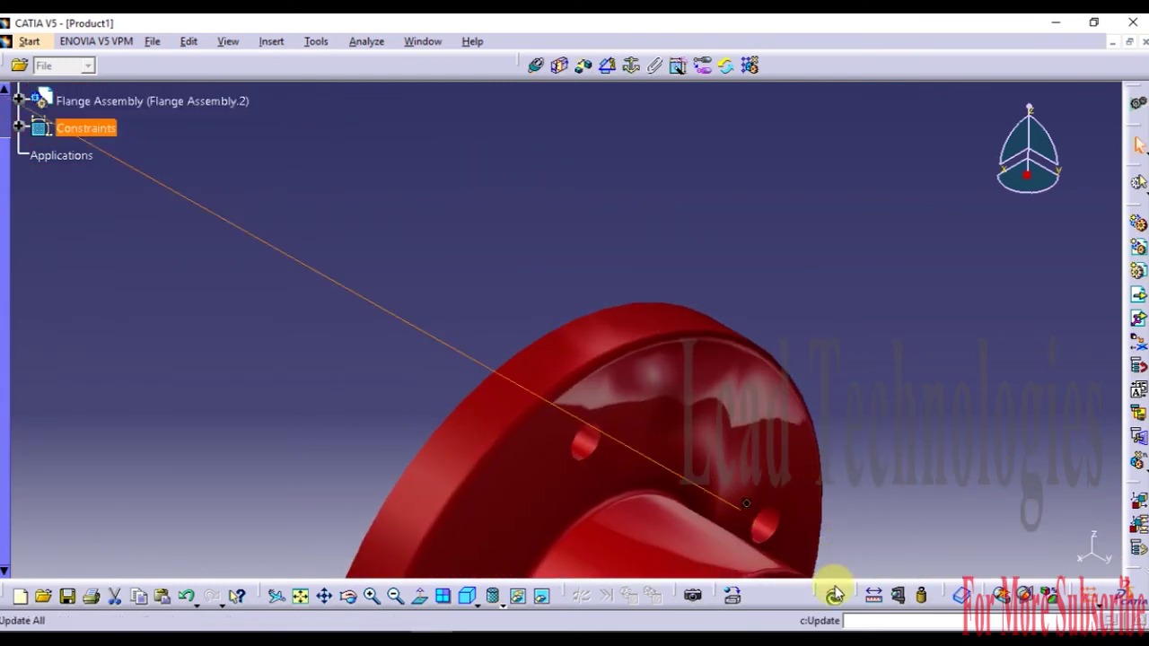
click(833, 597)
middle_drag(384, 309, 623, 367)
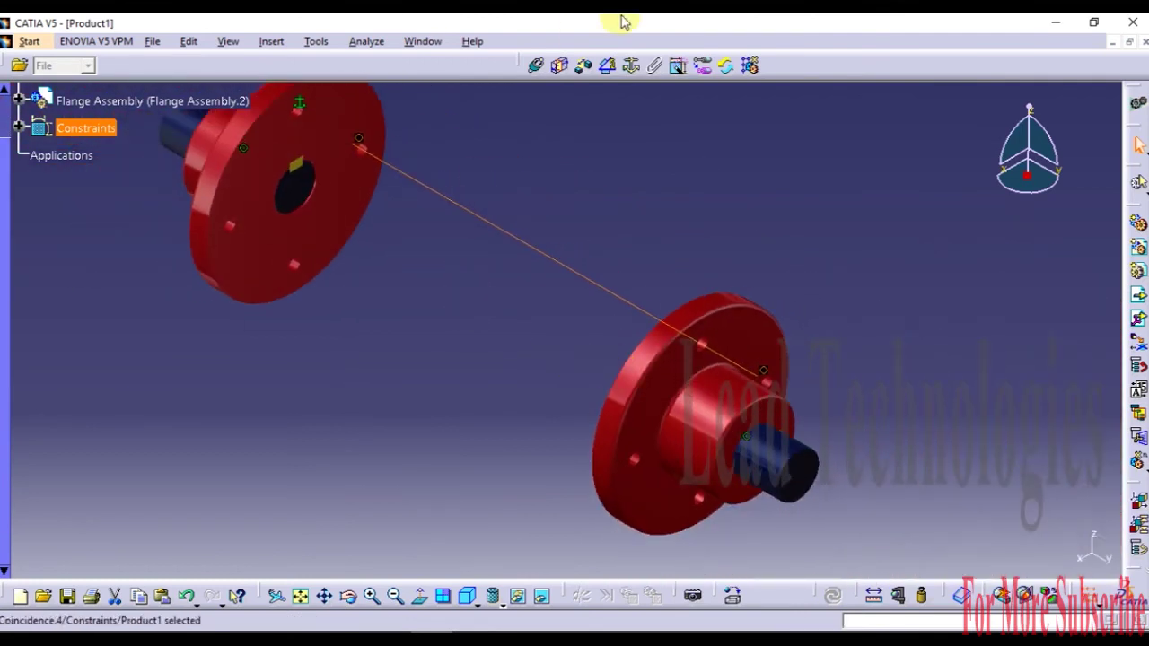
Step: Add a contact constraint between the two flange faces, update, and return to isometric view
click(559, 72)
click(354, 225)
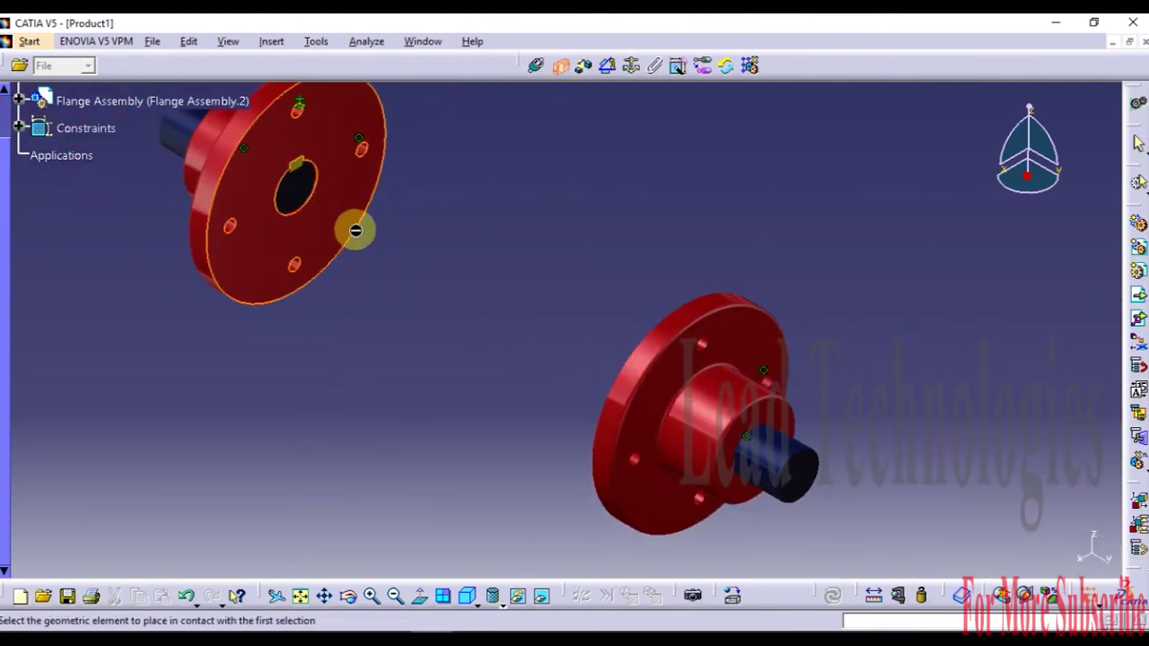
click(348, 600)
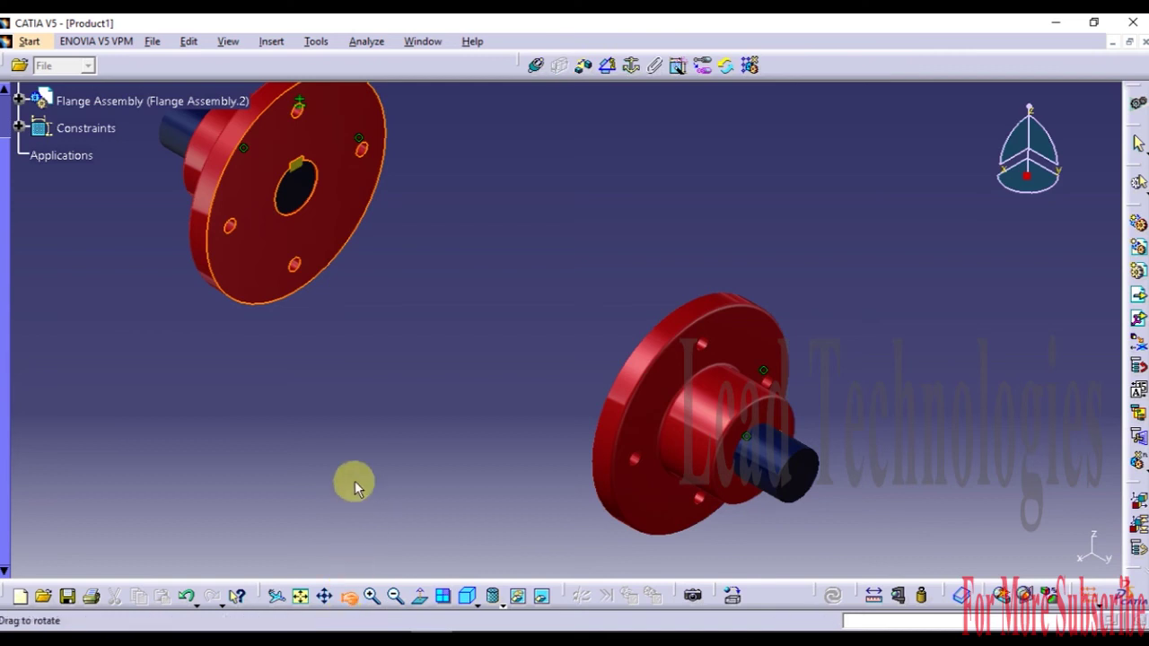
drag(356, 482, 618, 437)
click(865, 232)
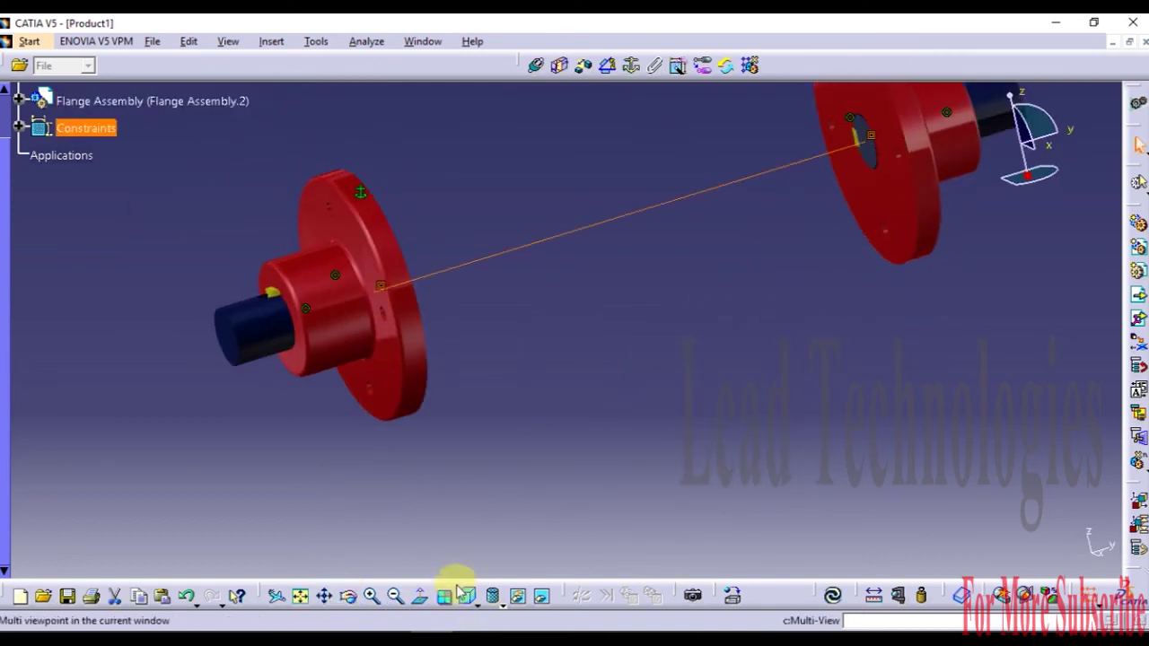
click(834, 597)
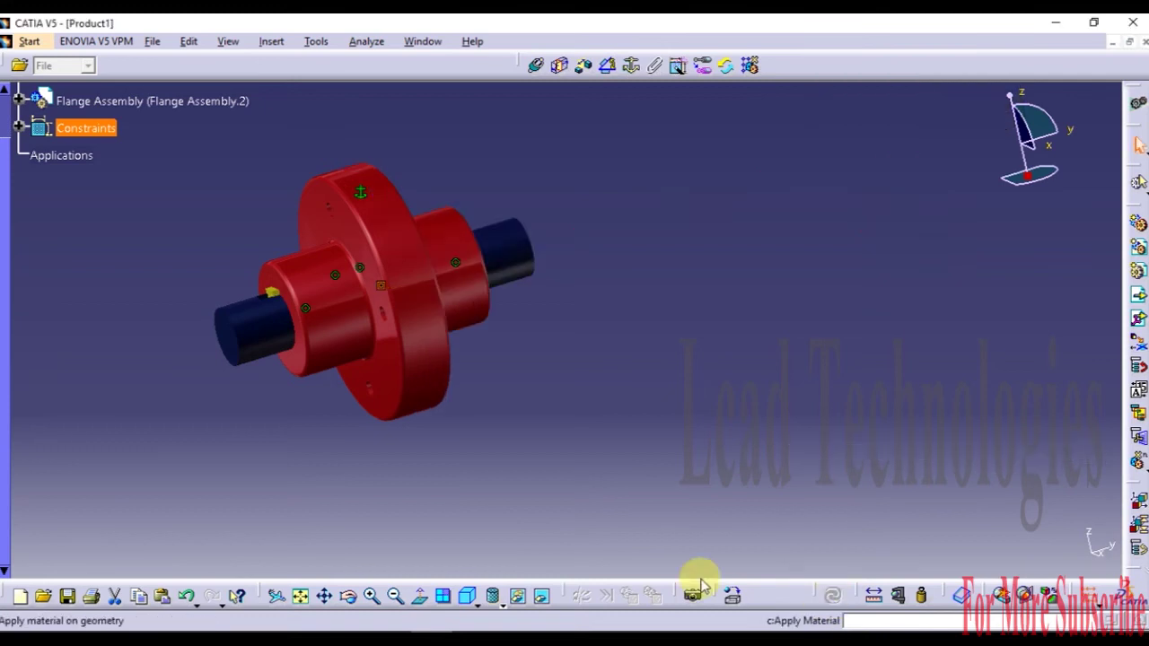
click(467, 595)
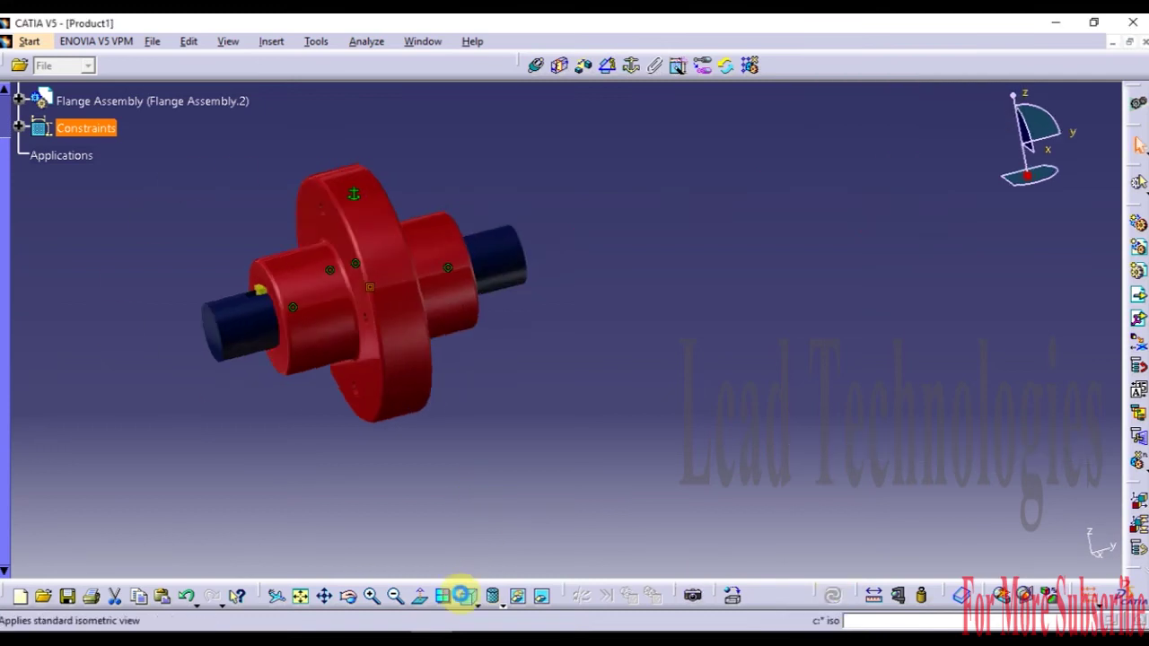
middle_drag(503, 314, 415, 249)
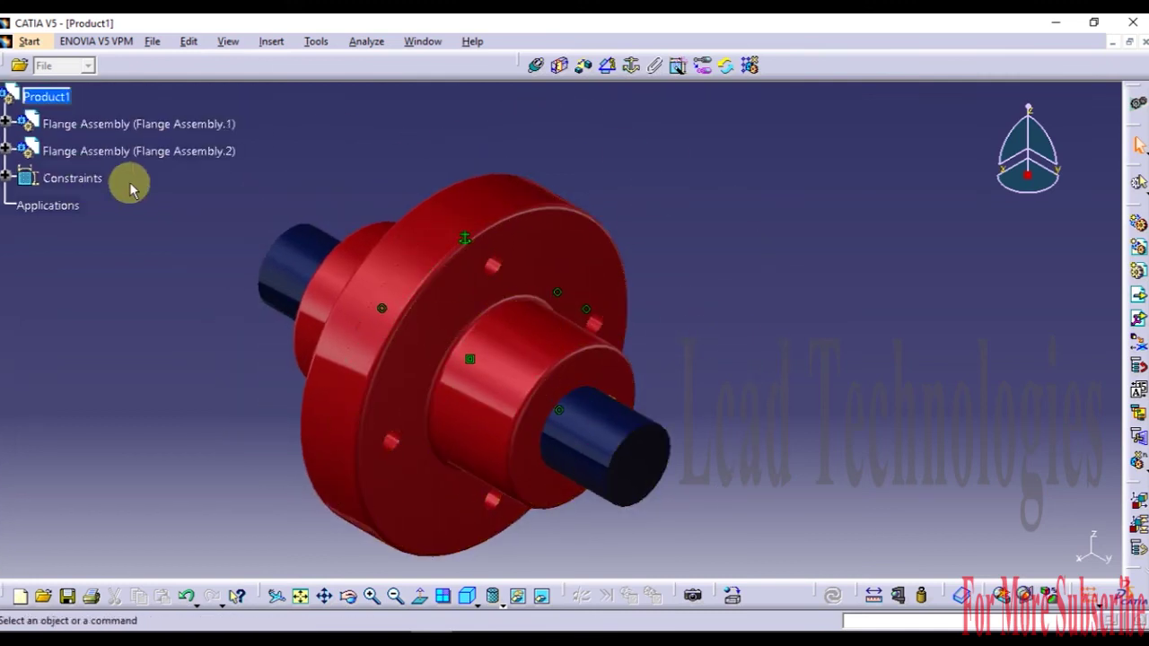
Step: Insert the Bolt M12 file into Product1 as an existing component
click(46, 96)
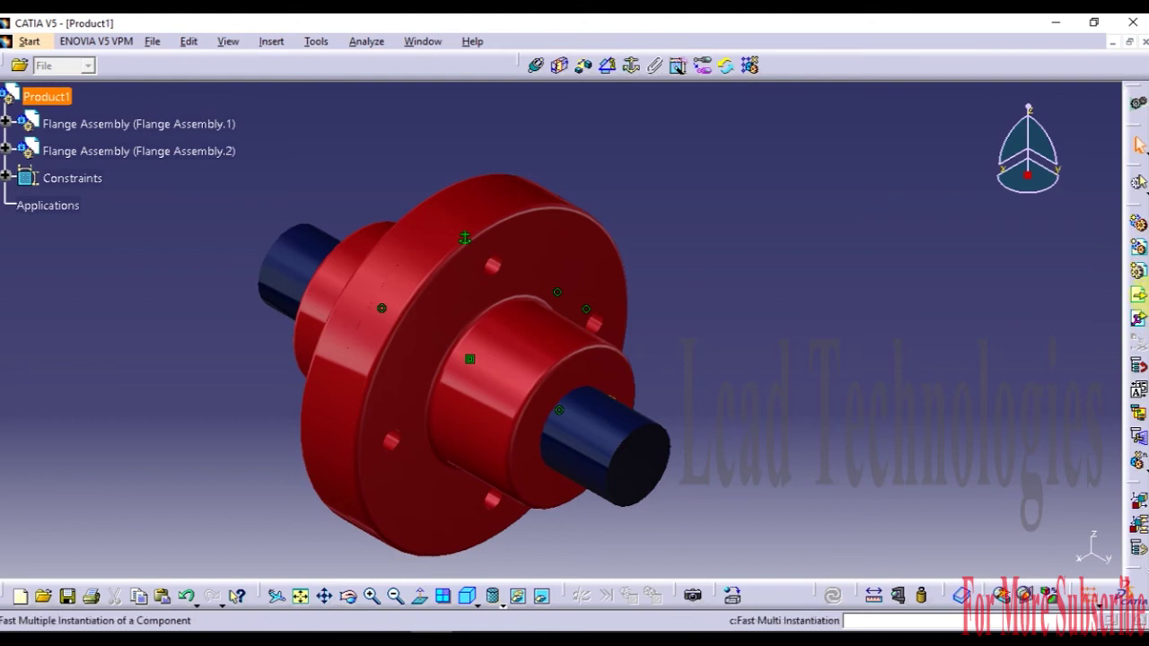
click(1138, 294)
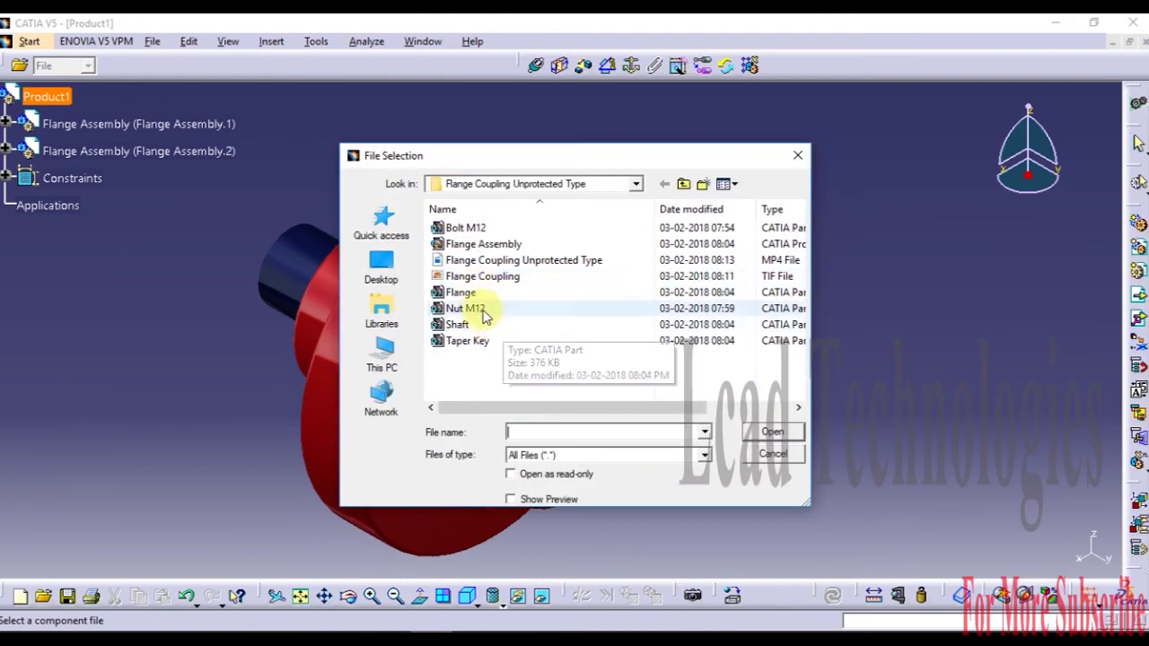
click(468, 227)
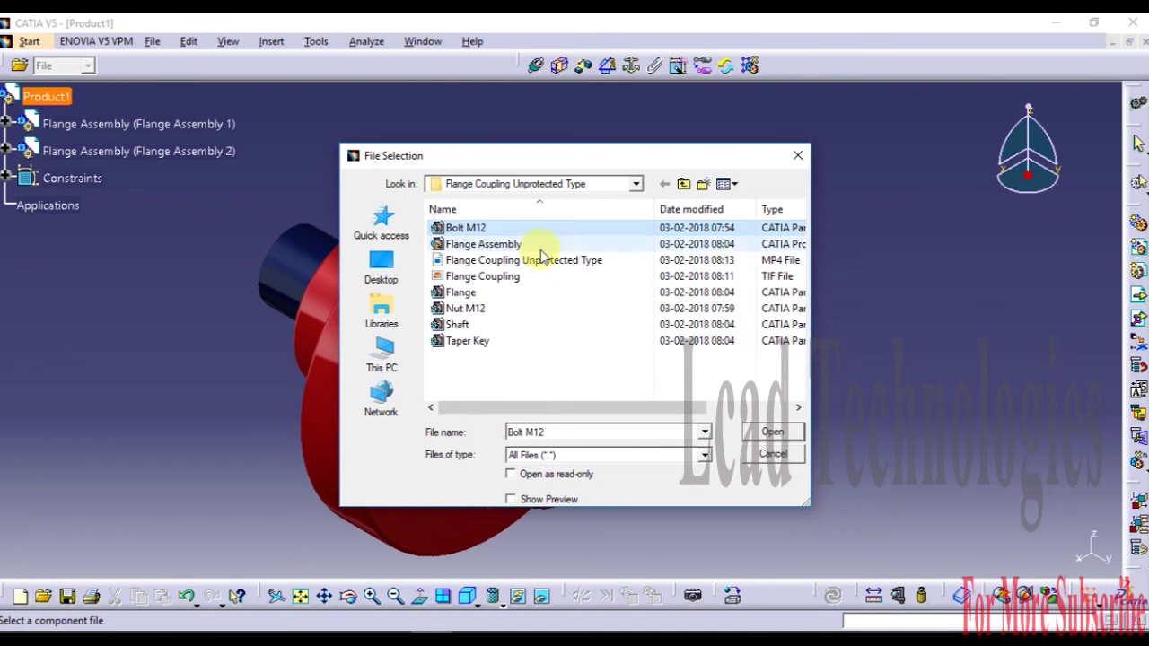
click(784, 438)
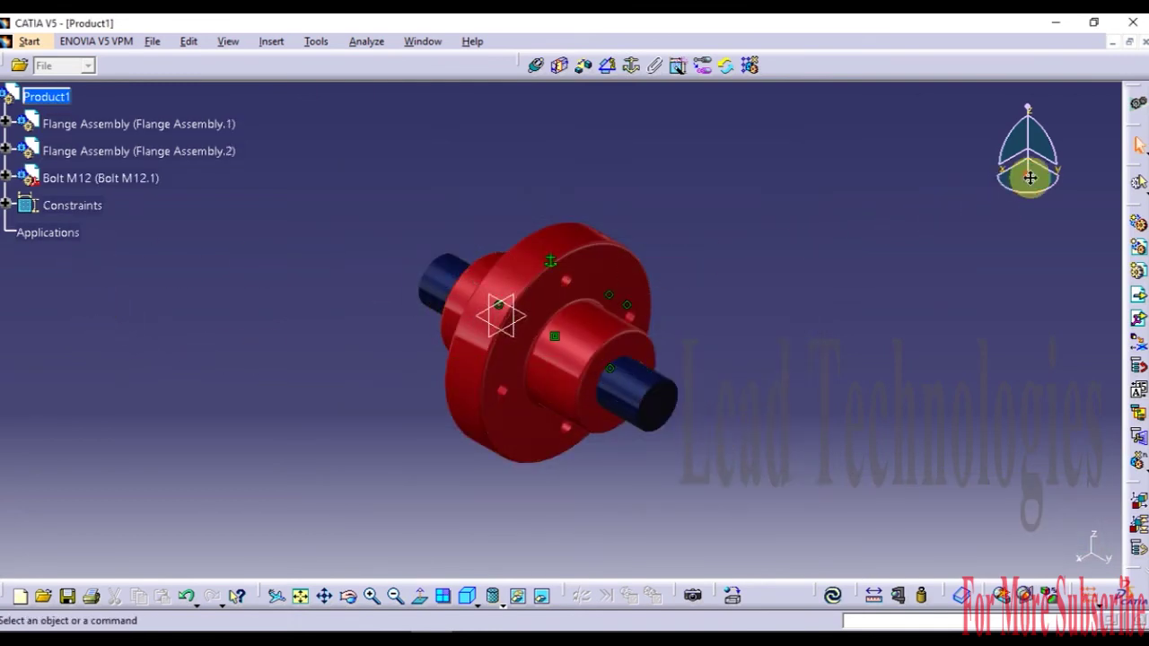
Step: Use the compass to pull the flanges apart and drag the bolt out beside them
drag(1021, 180, 387, 483)
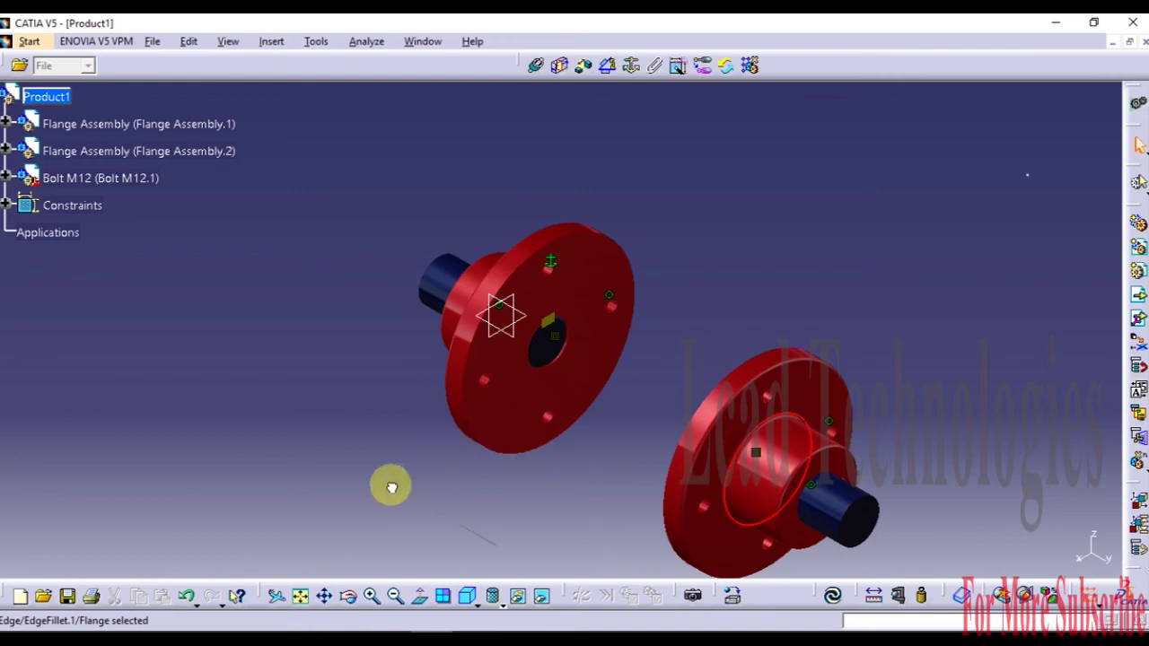
drag(1028, 185, 488, 341)
drag(1027, 172, 1060, 373)
drag(977, 335, 714, 310)
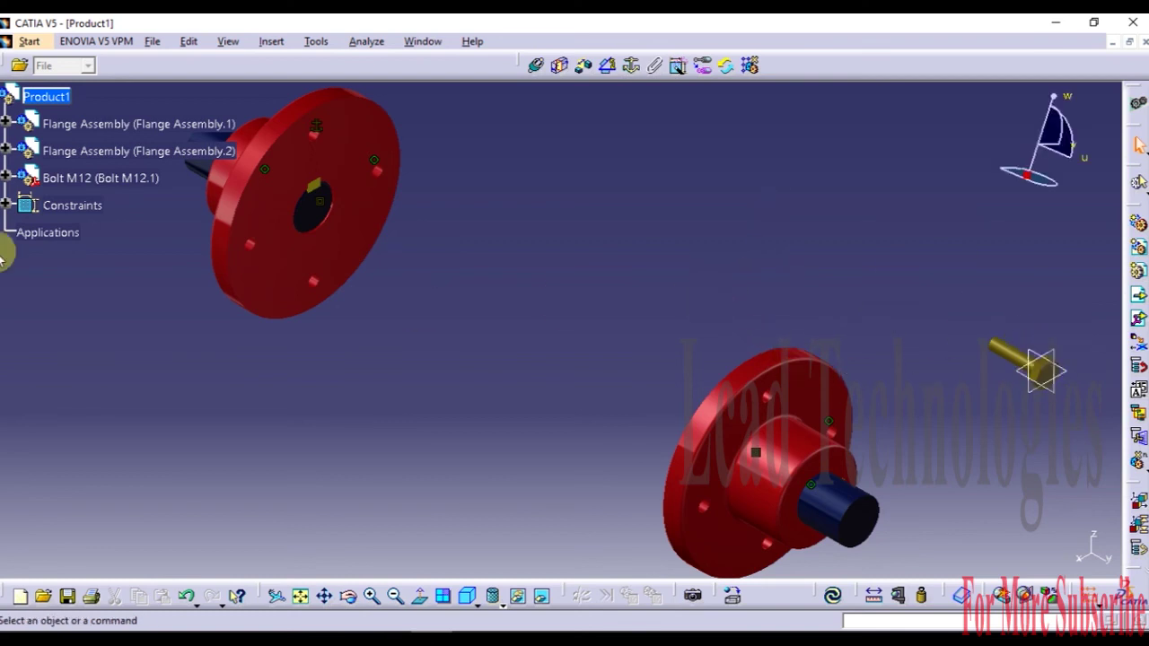
Step: Insert the Nut M12 file into Product1 as an existing component
click(47, 96)
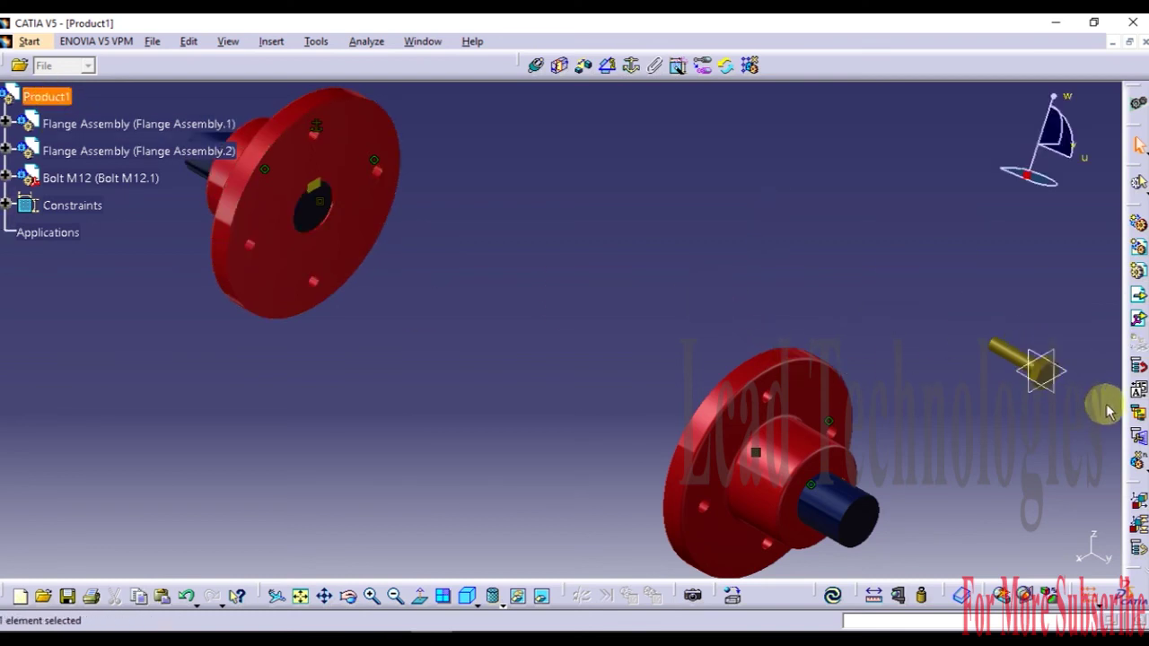
click(1137, 295)
click(465, 308)
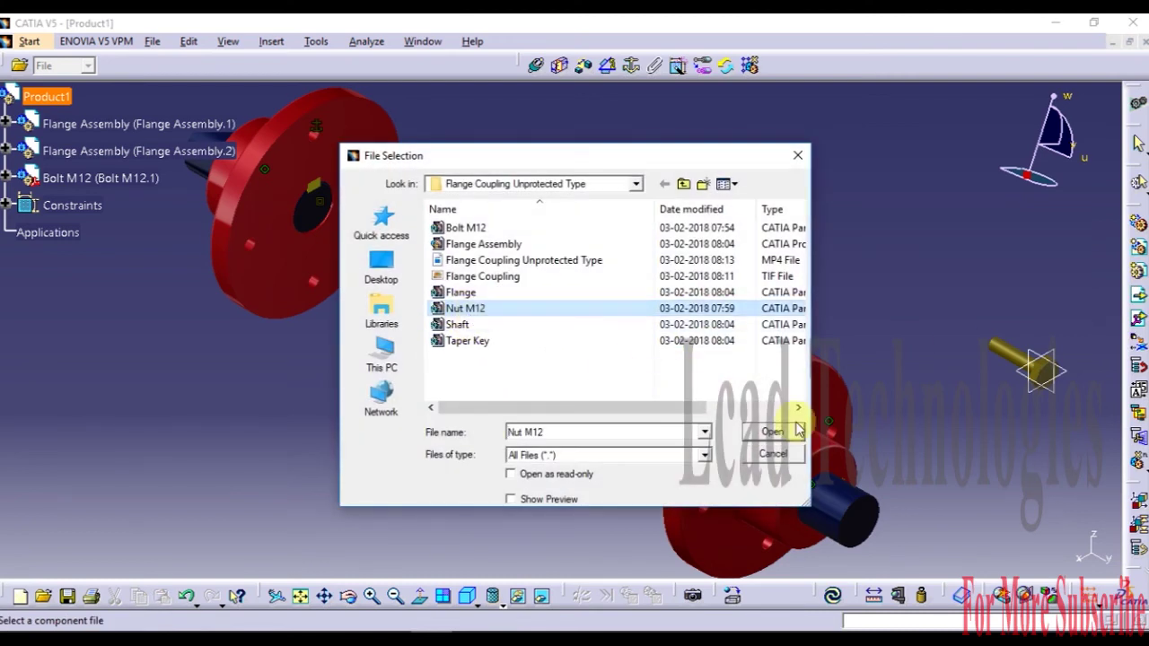
click(795, 433)
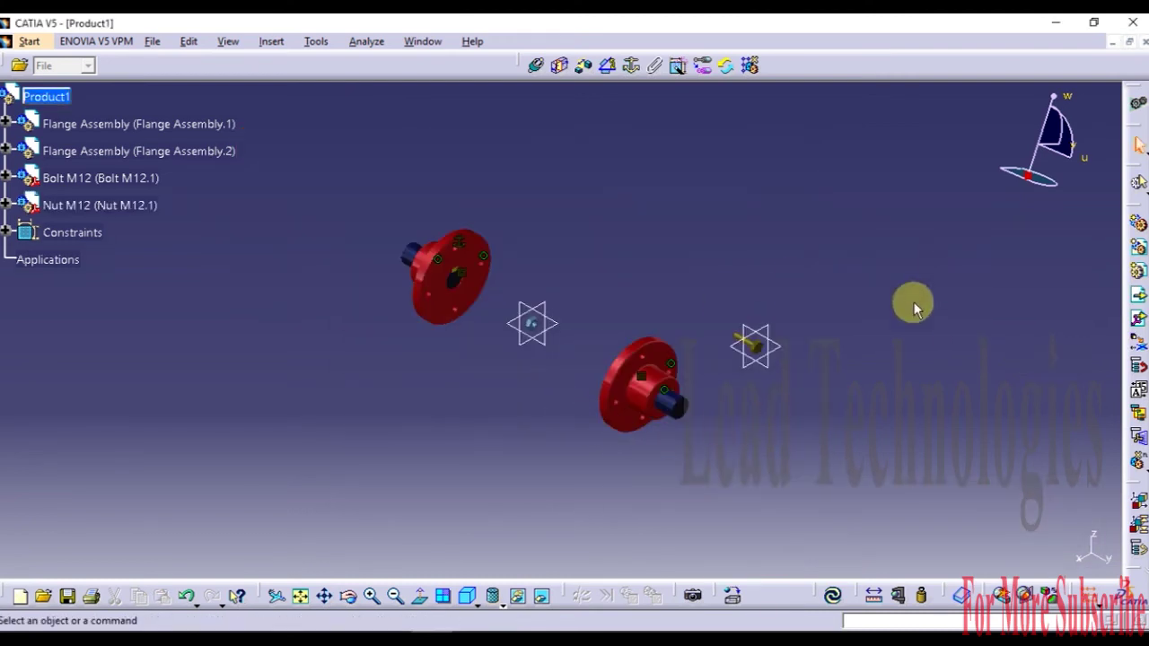
Step: Drag the nut clear of the flanges with the compass, then detach the compass
middle_drag(643, 313, 688, 189)
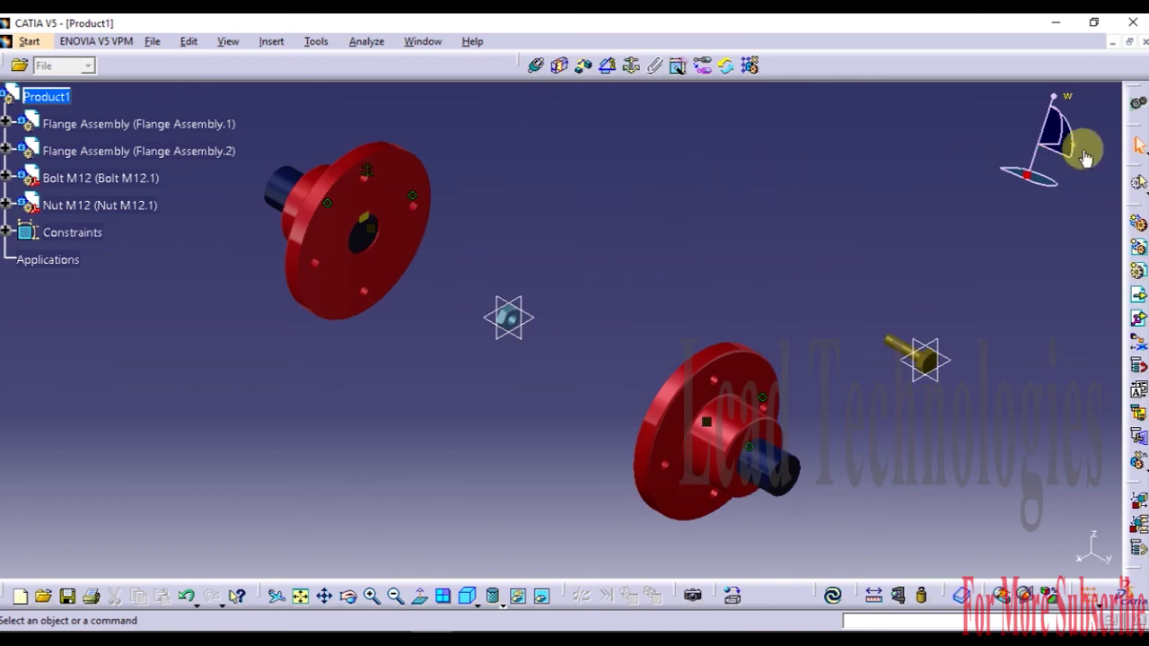
drag(1028, 175, 192, 264)
click(192, 264)
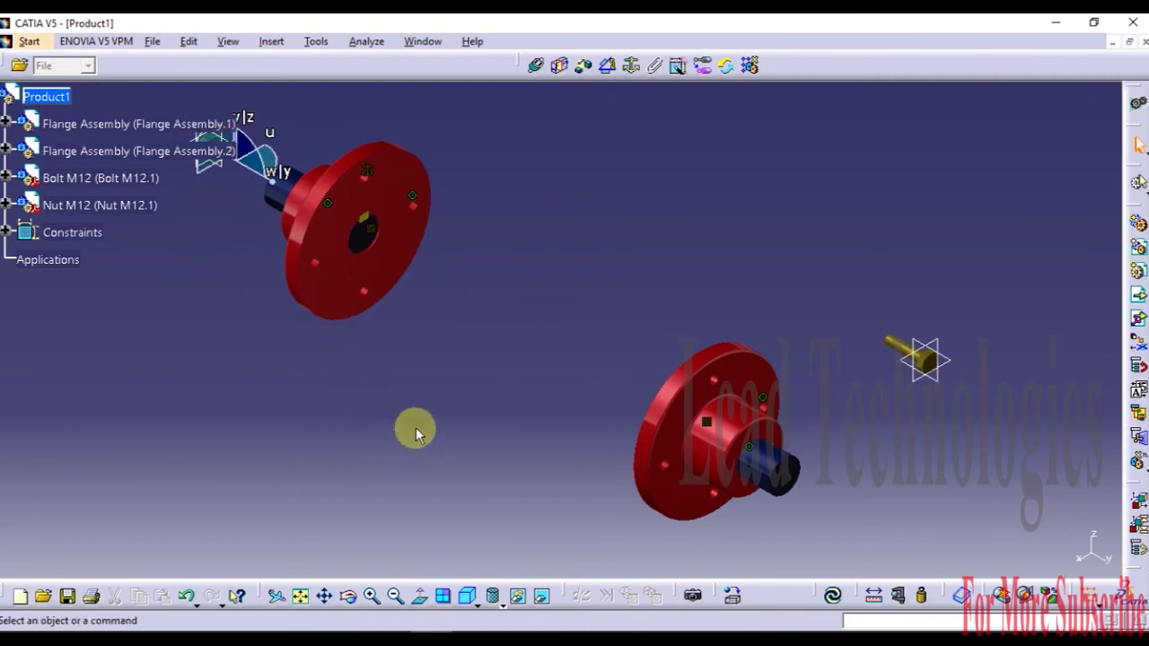
middle_drag(207, 283, 323, 299)
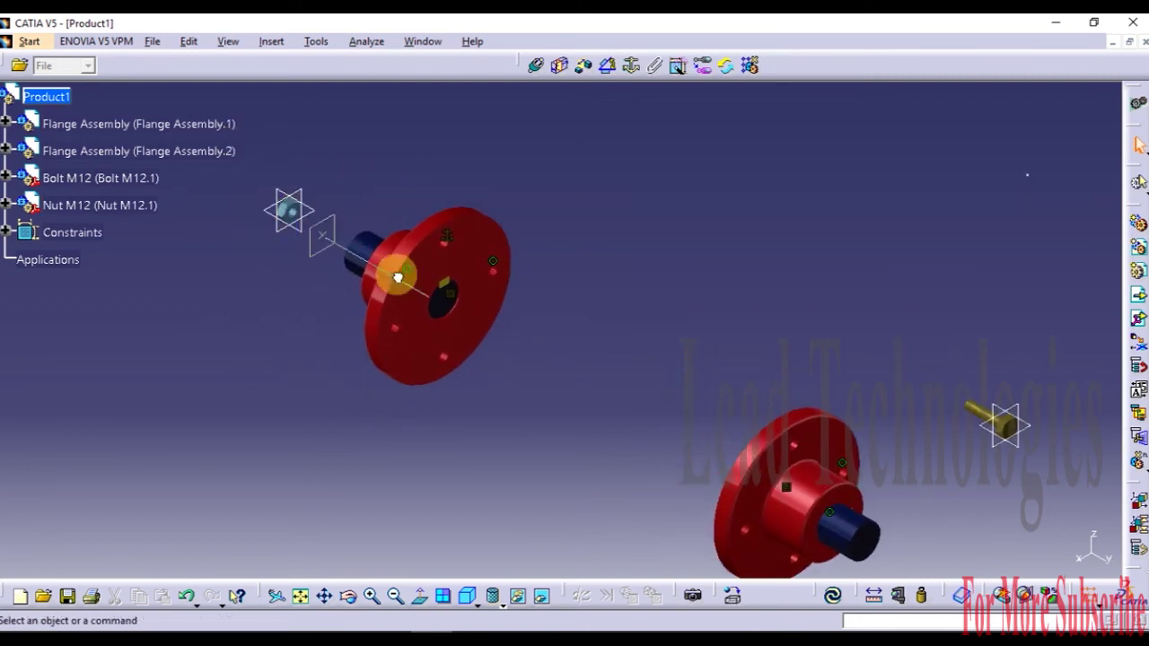
click(623, 359)
Step: Make the bolt axis coincident with a flange bolt hole axis and update
click(835, 596)
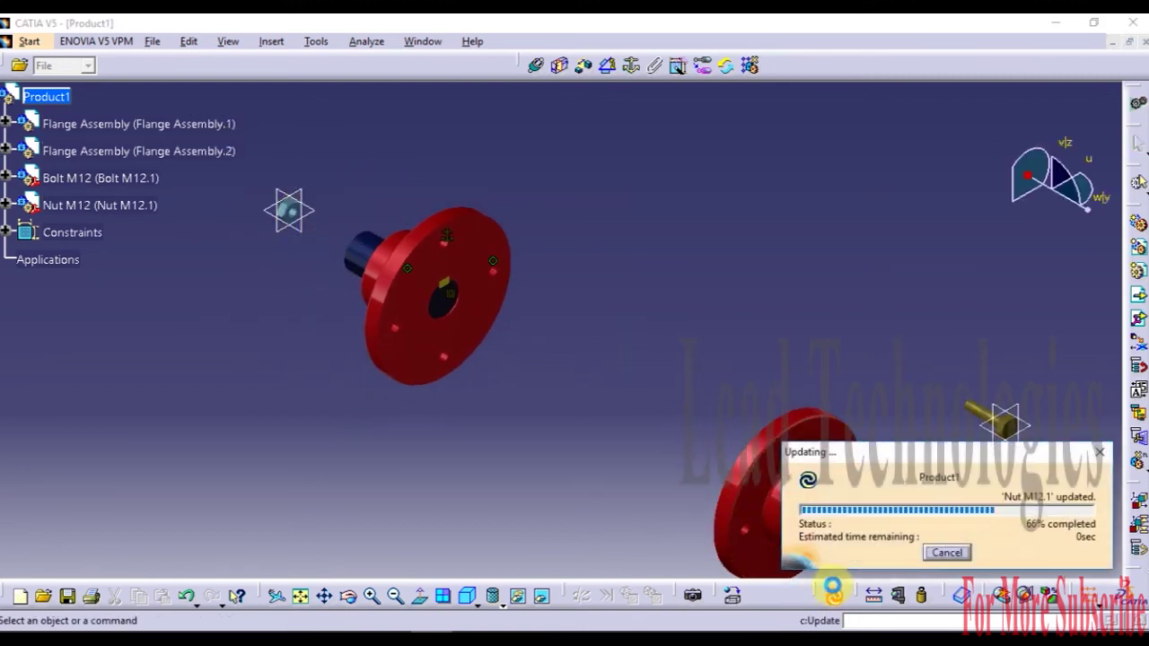
middle_drag(844, 364, 915, 359)
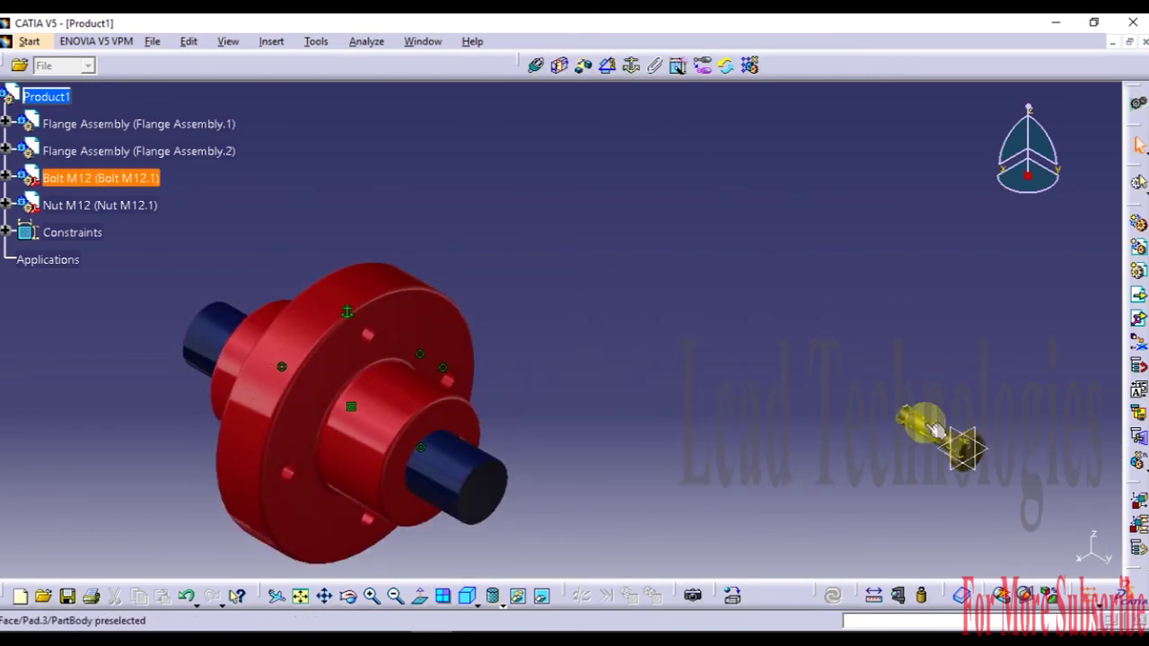
click(539, 71)
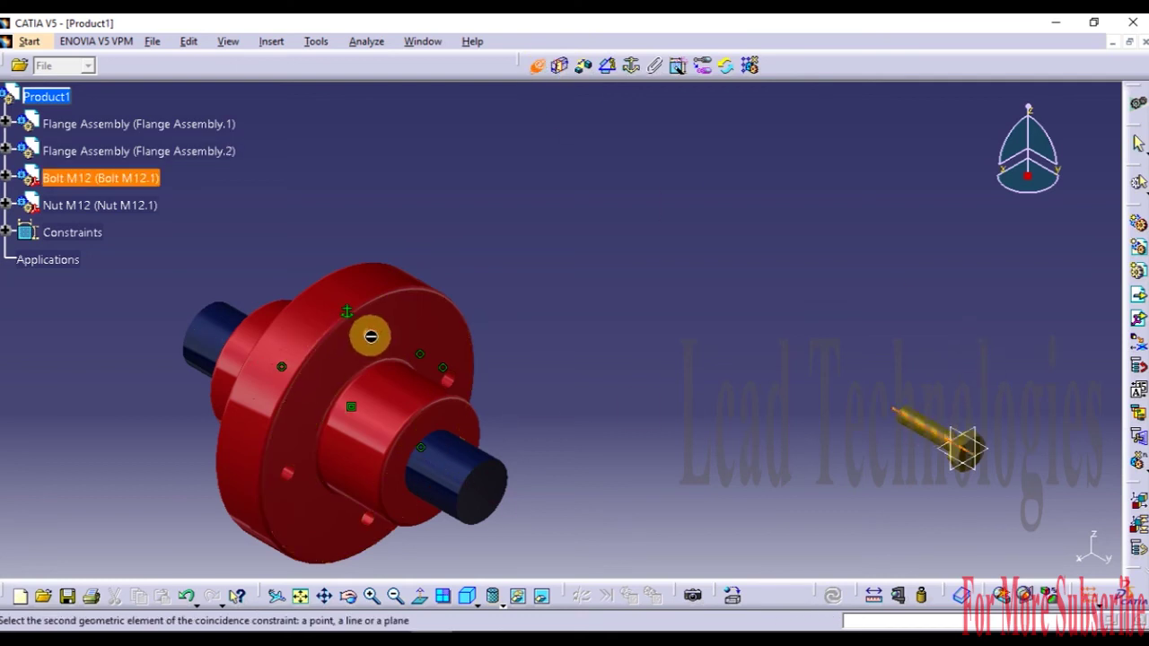
middle_drag(650, 359, 852, 312)
click(465, 343)
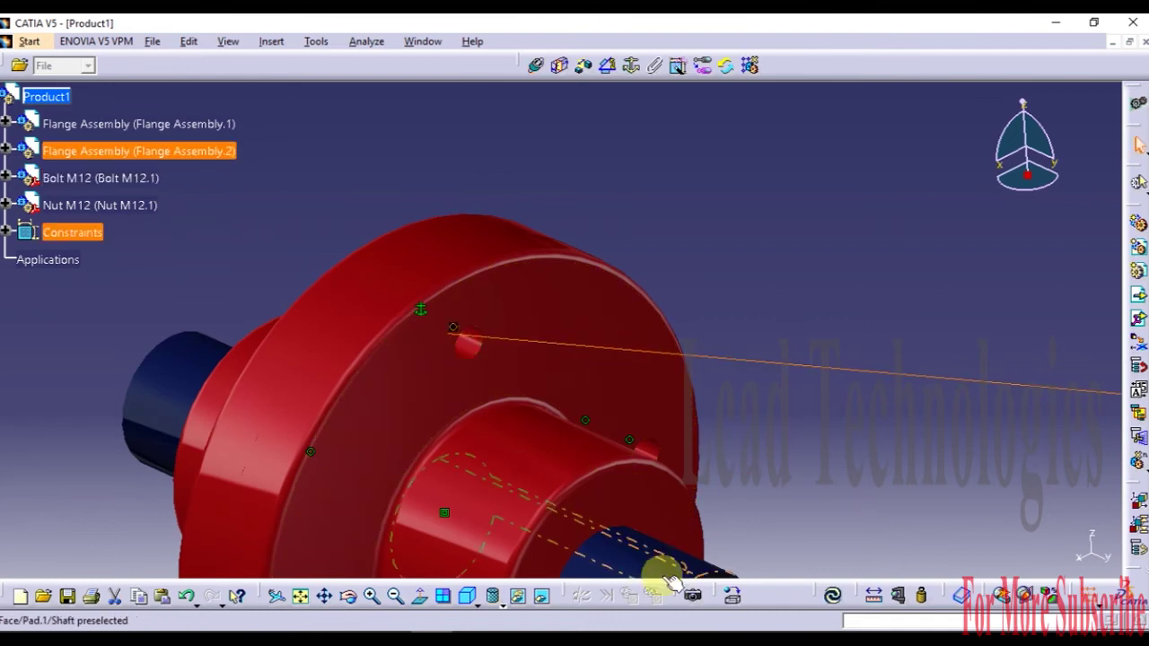
click(834, 596)
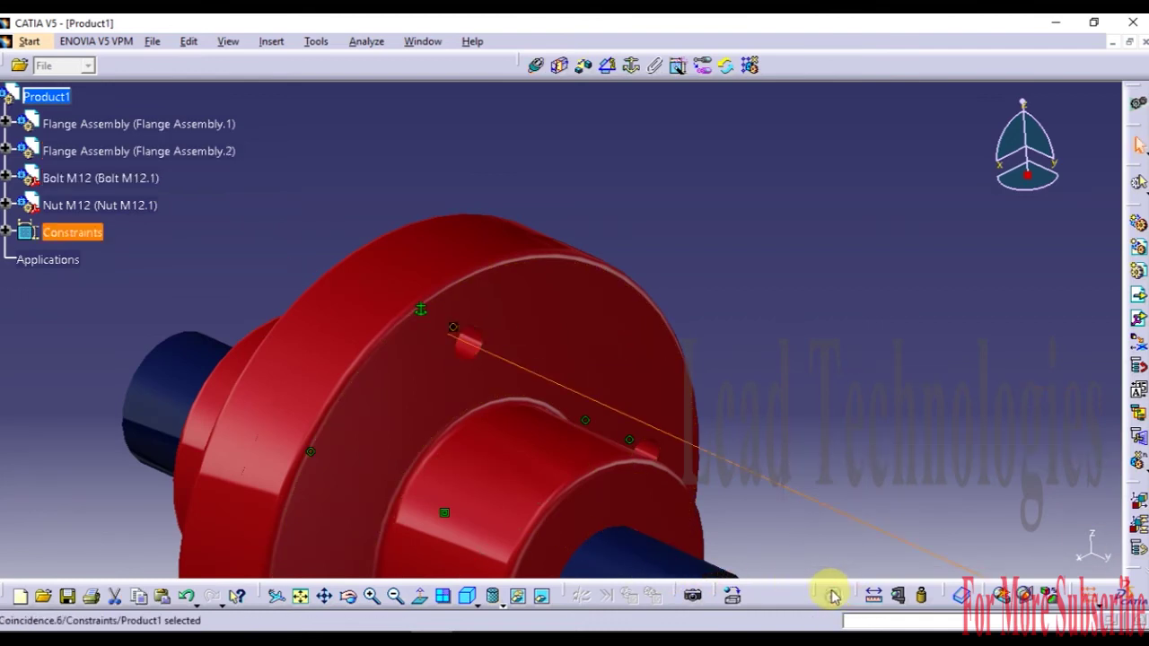
middle_drag(895, 432, 898, 530)
click(872, 367)
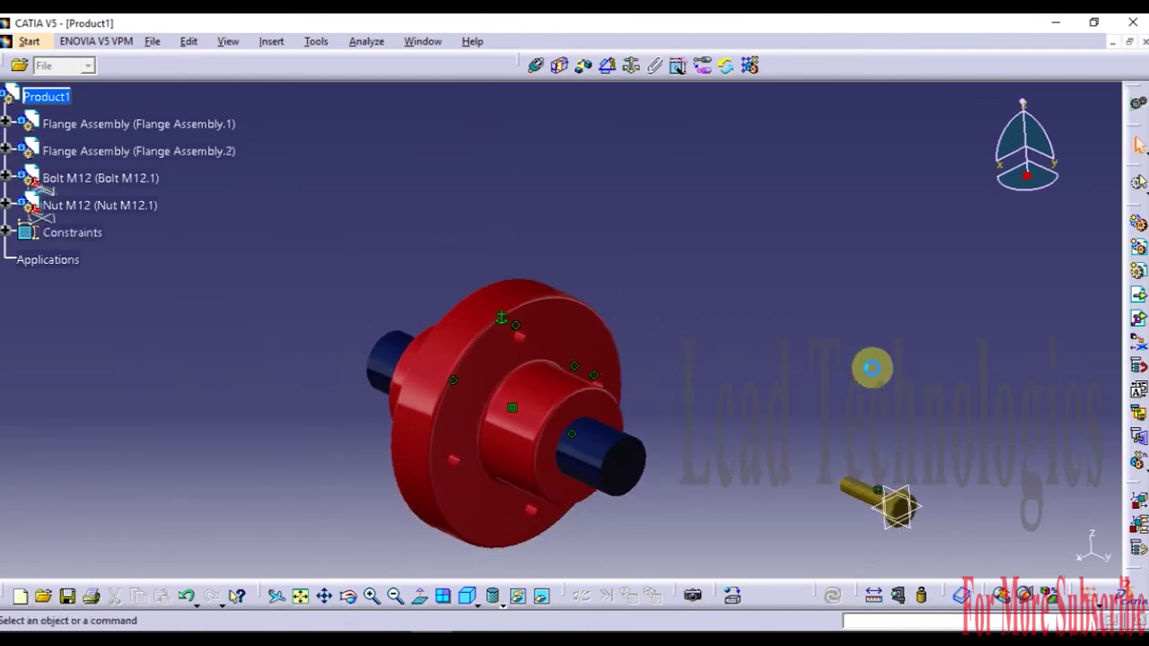
Step: Add Surface contact.7 between the flange's front face and the bolt head, then update
click(561, 70)
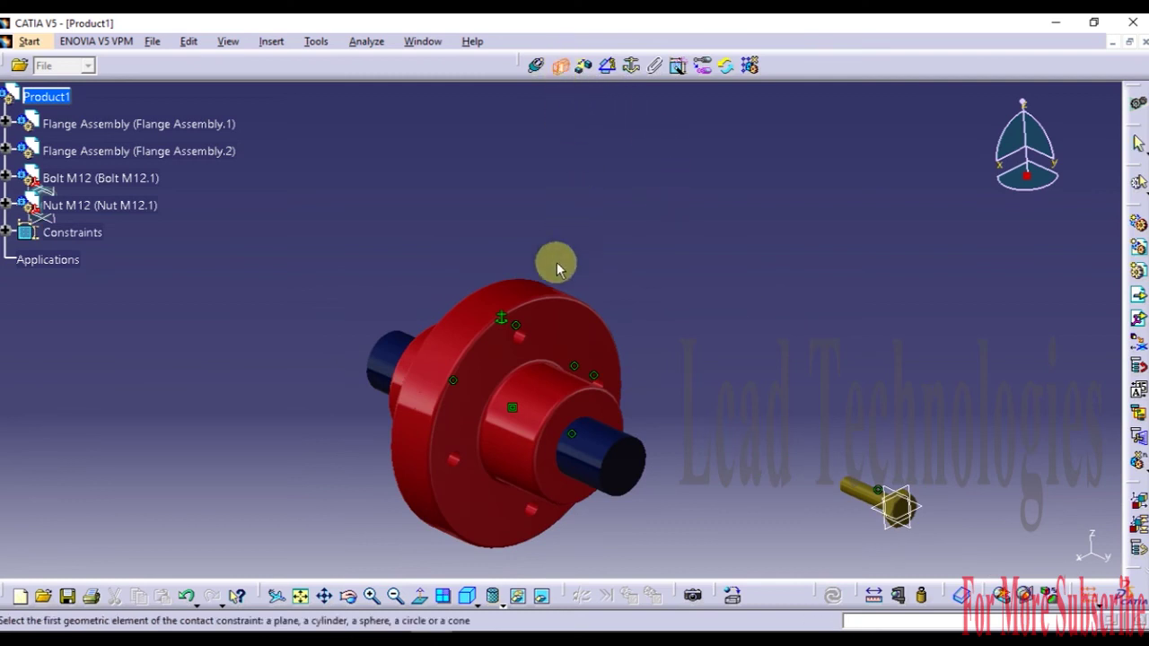
click(544, 320)
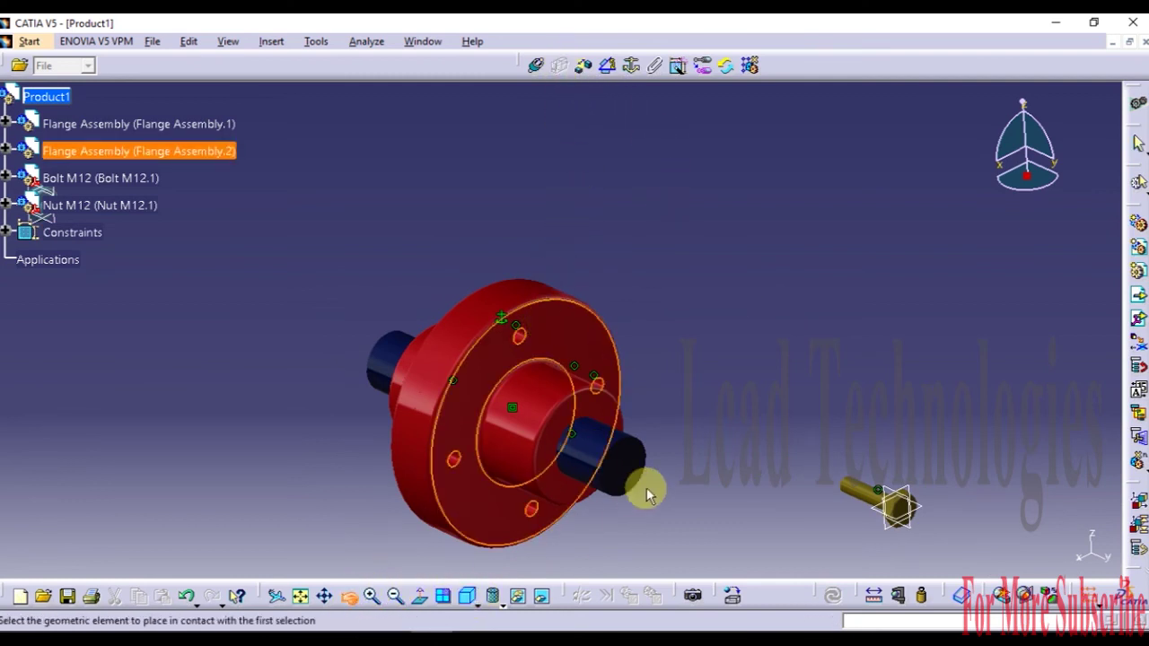
middle_drag(641, 487, 1015, 449)
middle_drag(1085, 350, 435, 370)
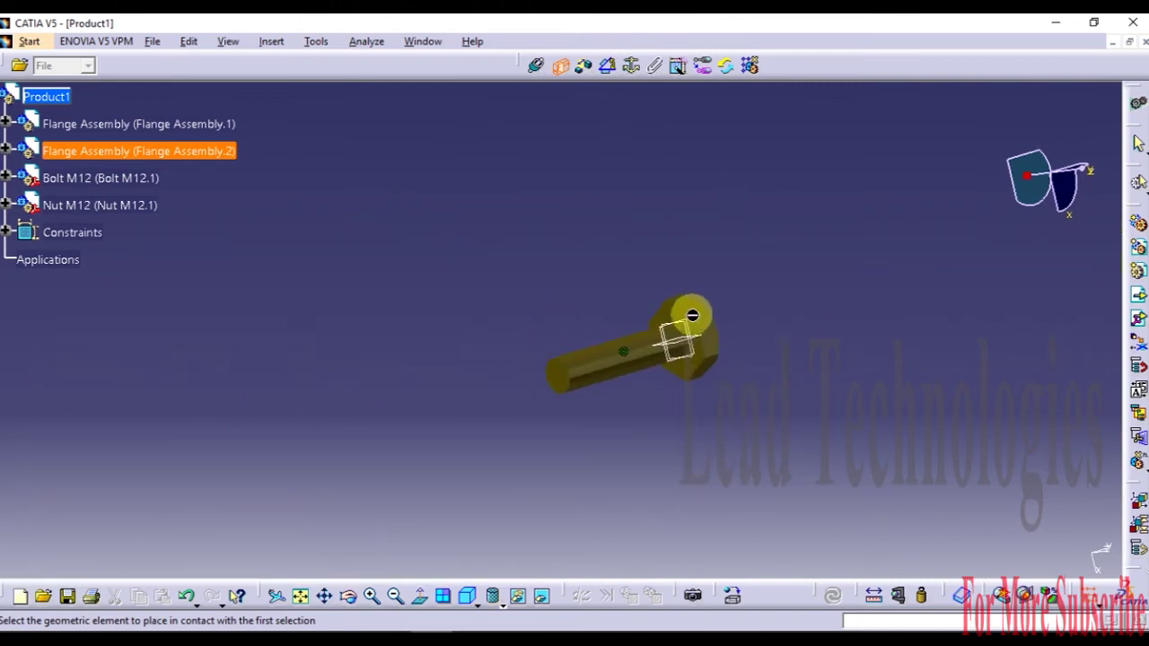
click(747, 410)
click(831, 597)
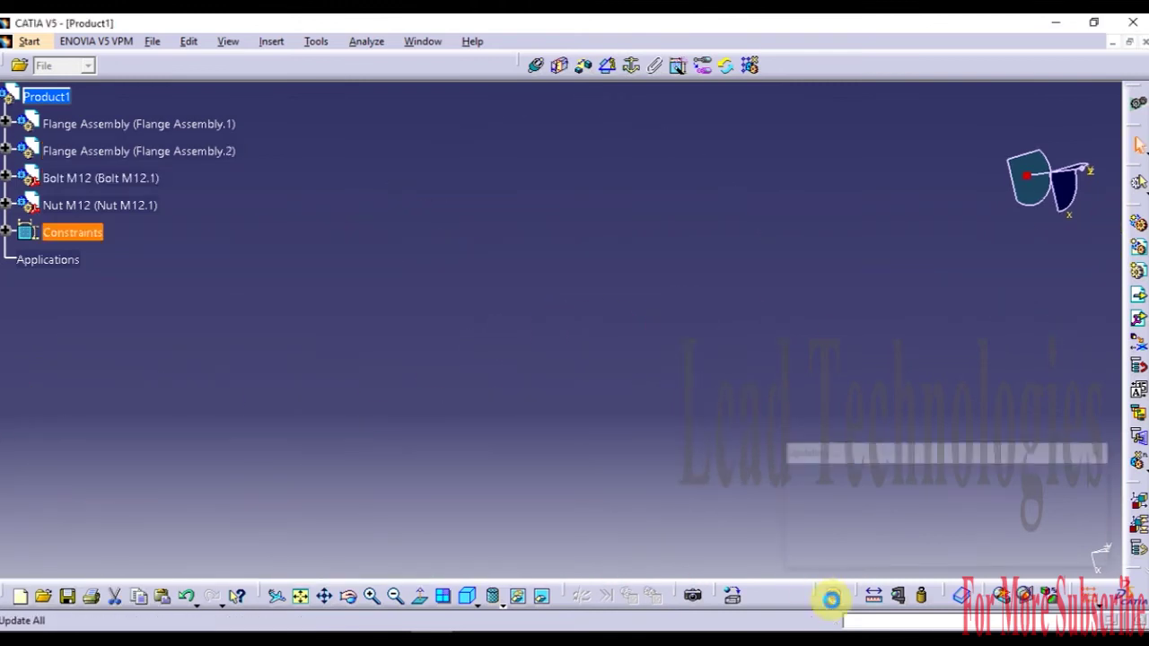
middle_drag(637, 424, 255, 574)
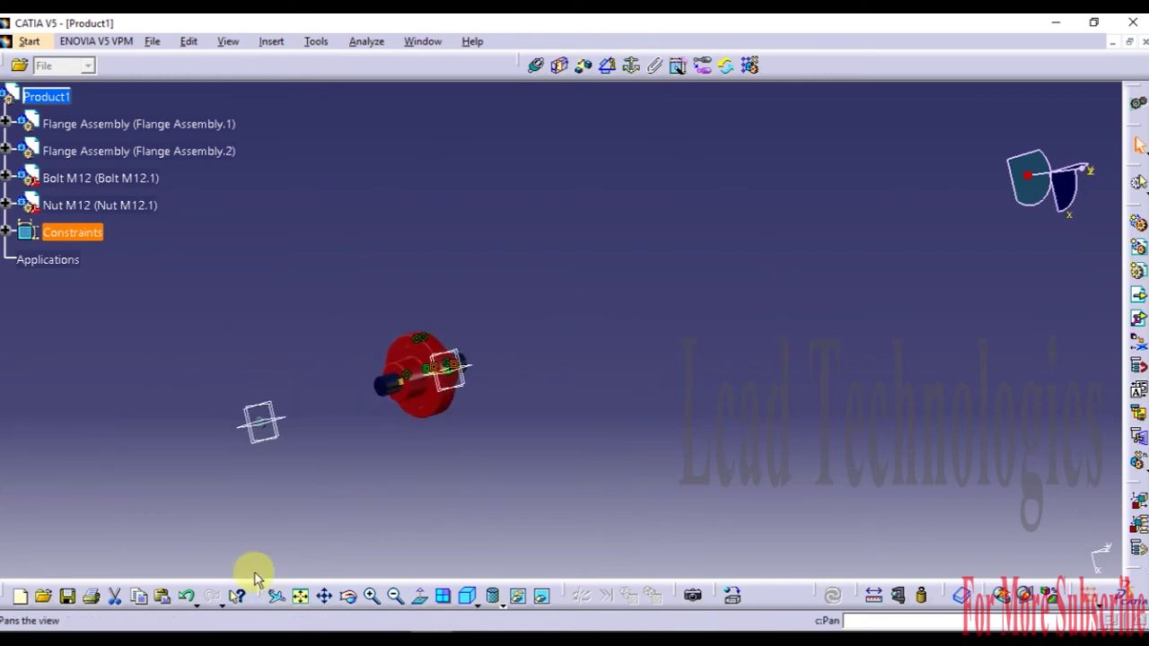
middle_drag(339, 422, 944, 255)
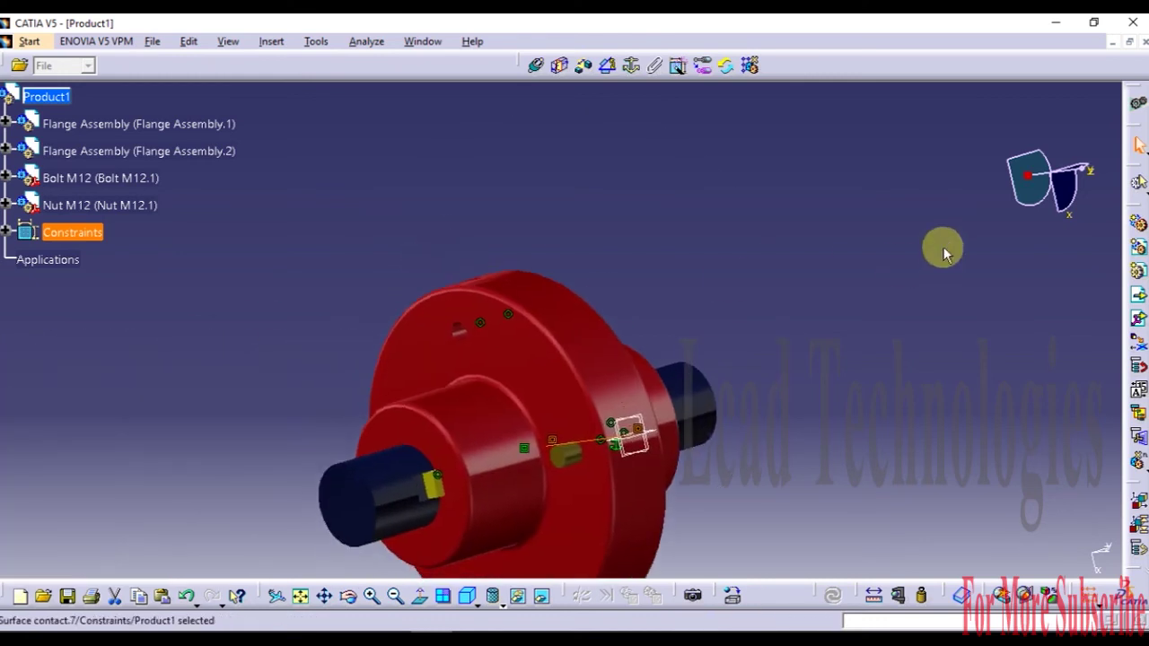
Step: Create Coincidence.8 between the bolt axis and the nut axis, then update so the nut moves onto the bolt
click(539, 72)
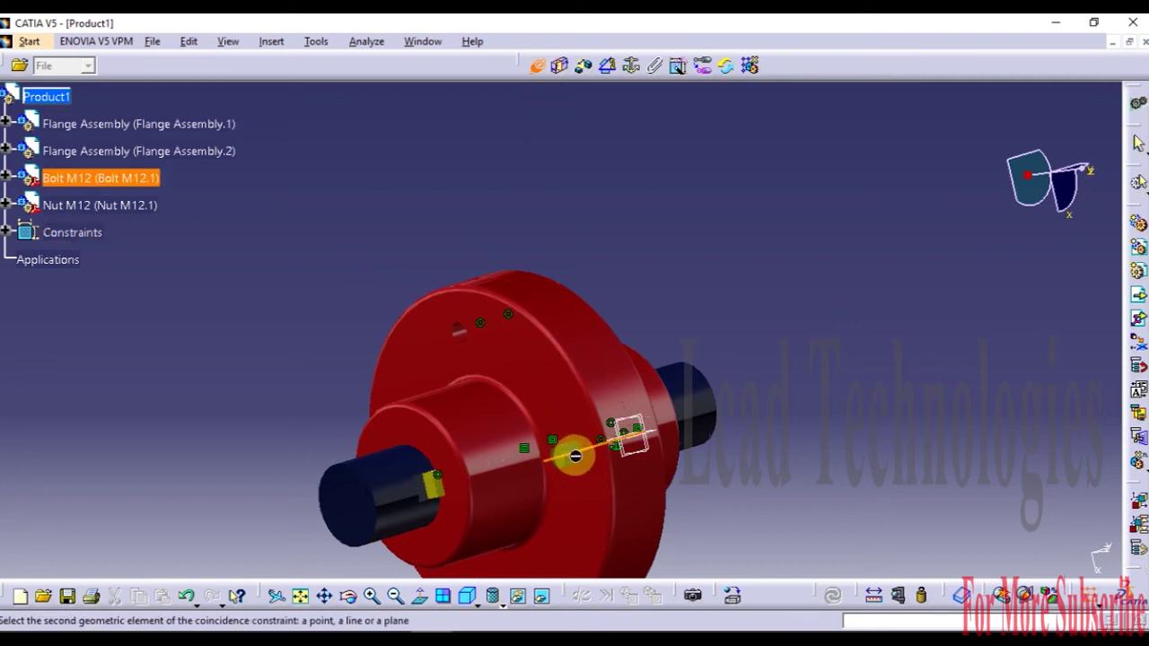
middle_drag(173, 464, 590, 382)
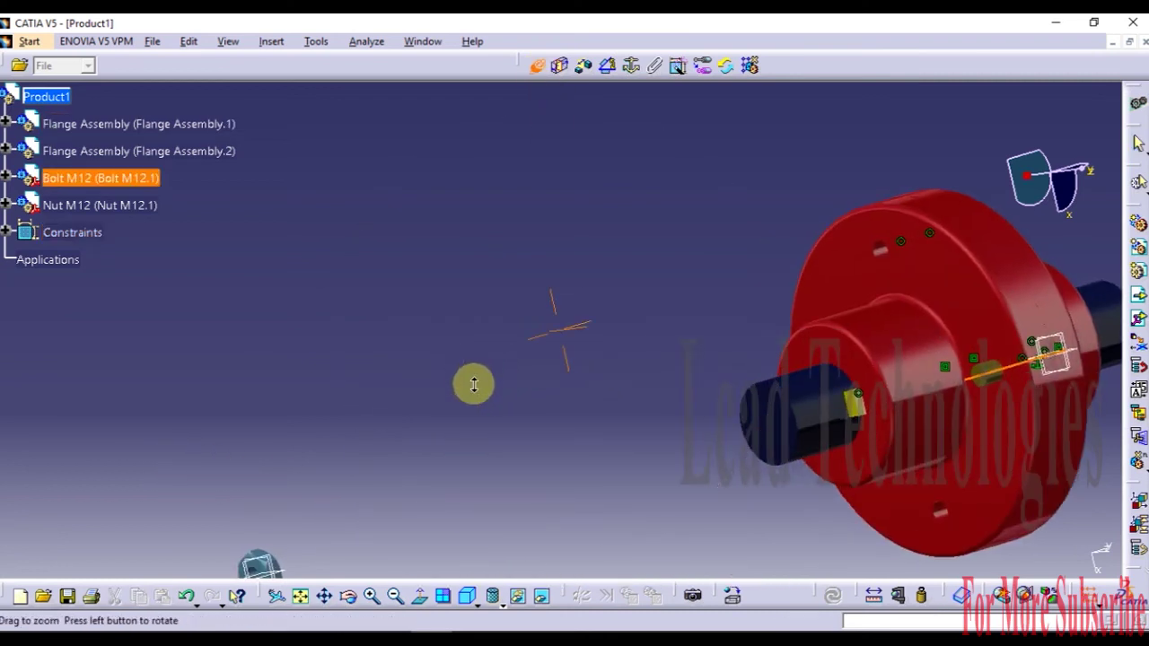
middle_drag(474, 384, 872, 154)
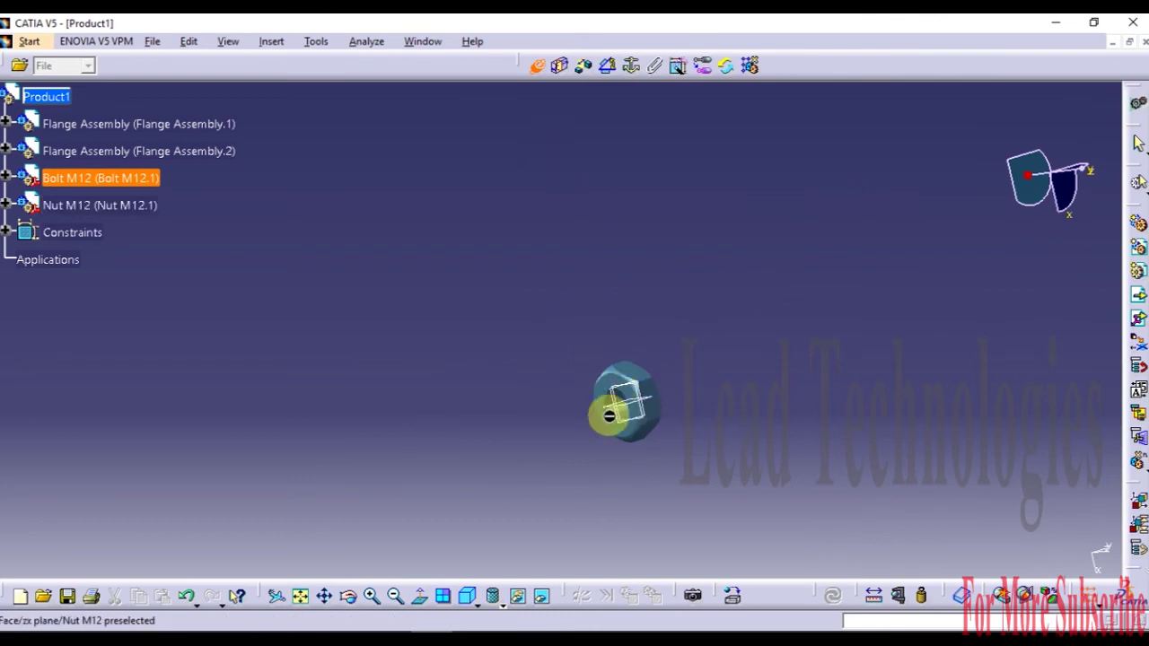
middle_drag(545, 433, 769, 159)
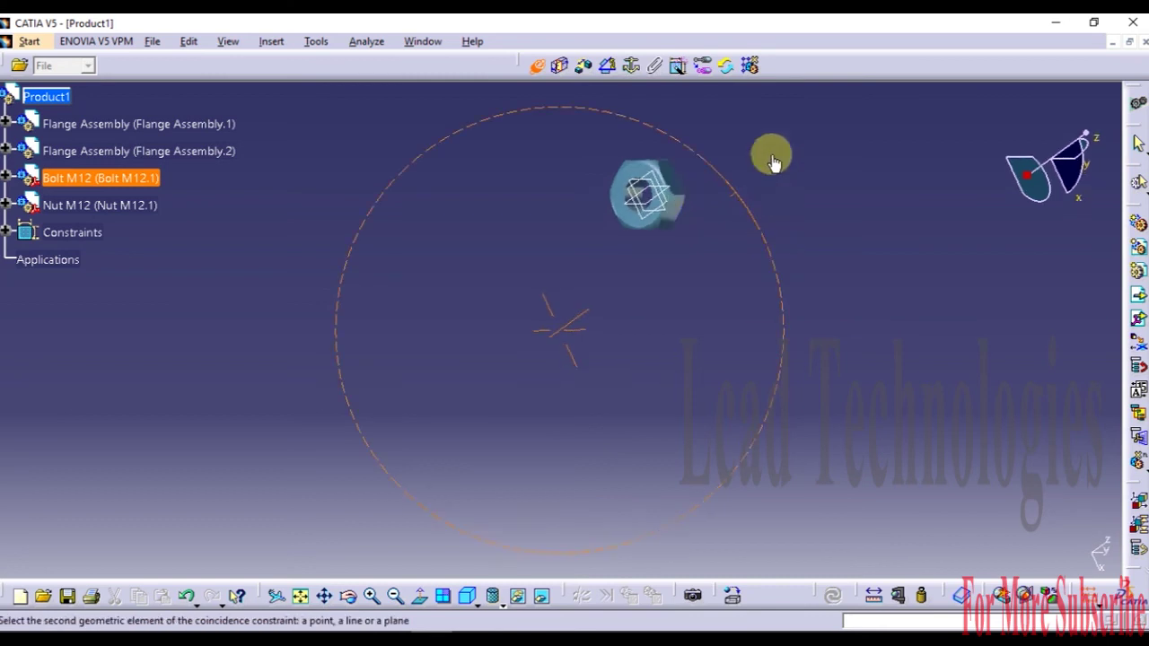
middle_drag(608, 261, 647, 473)
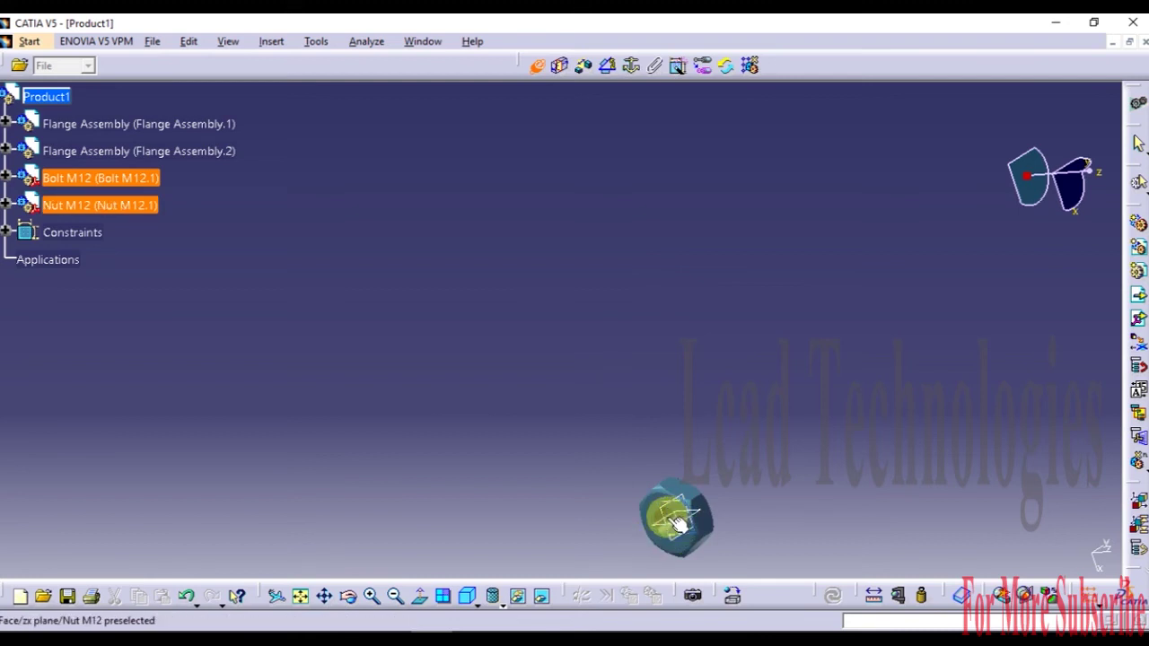
middle_drag(674, 449, 594, 280)
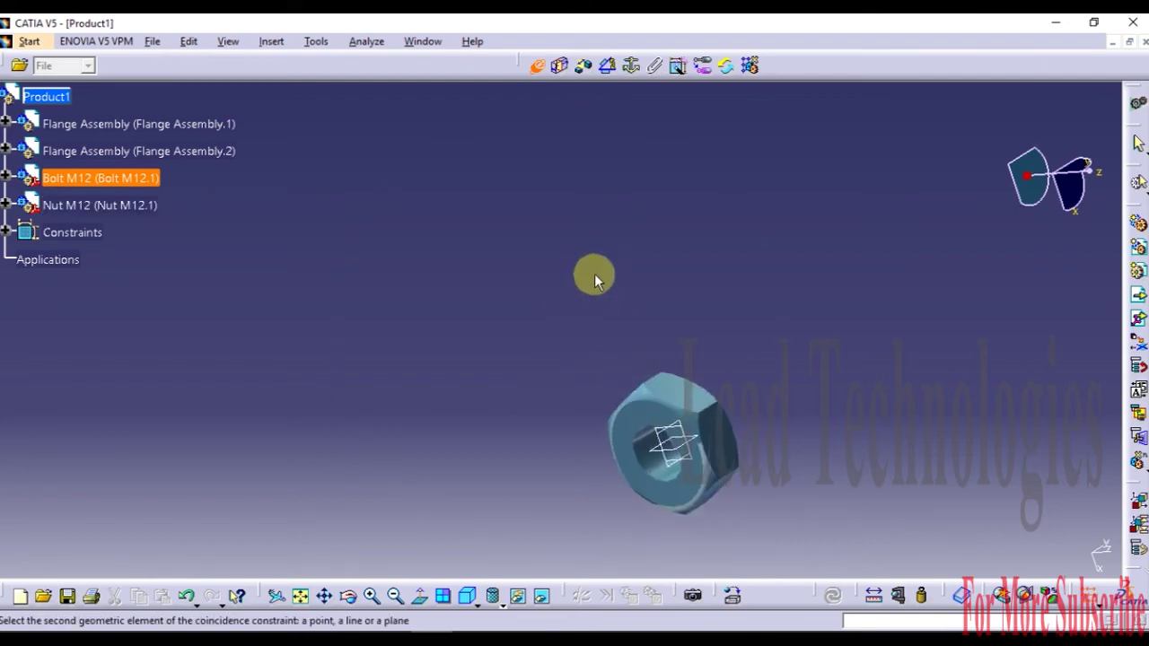
click(644, 462)
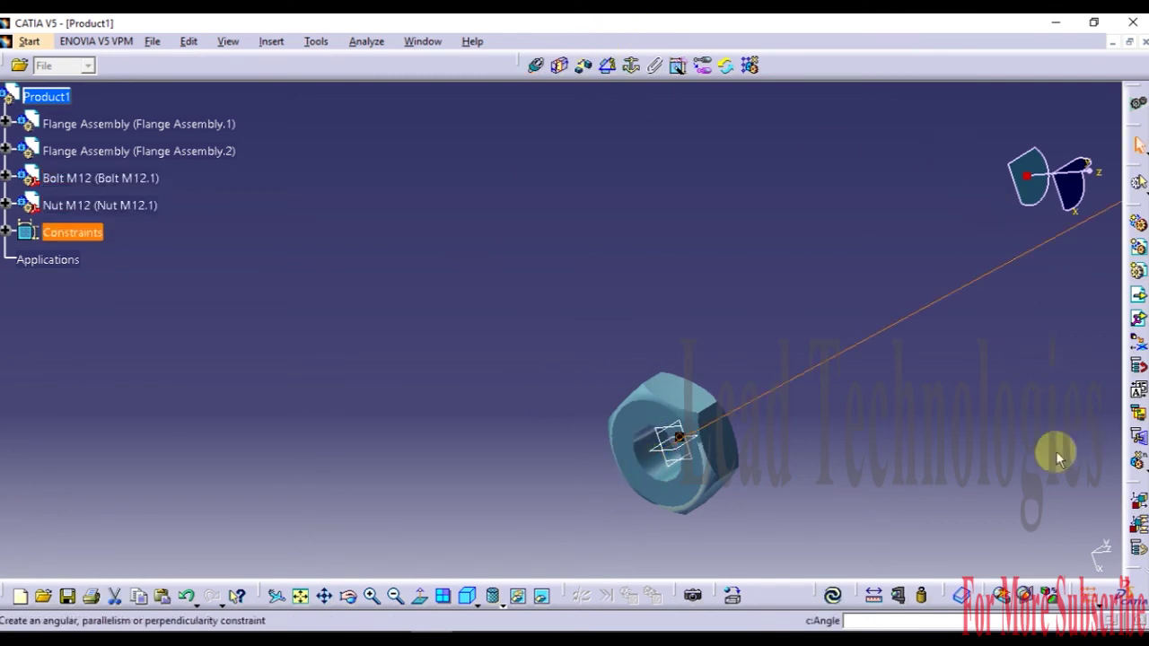
click(841, 601)
middle_drag(871, 537, 410, 533)
click(556, 74)
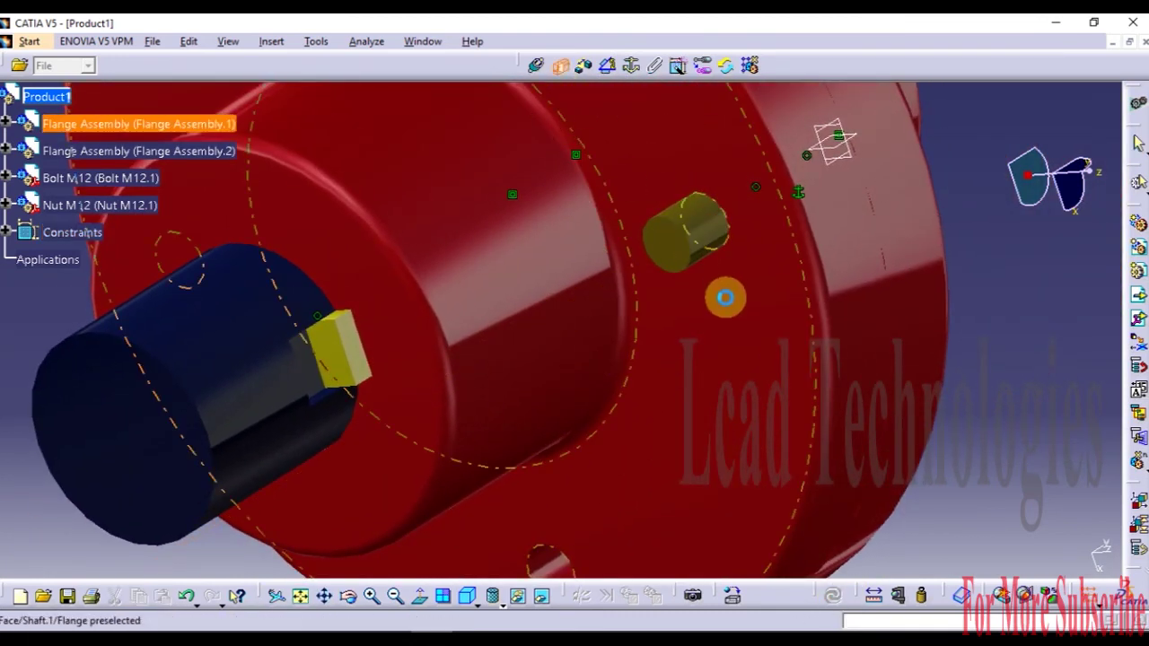
click(767, 296)
ctrl+middle_drag(777, 303, 382, 485)
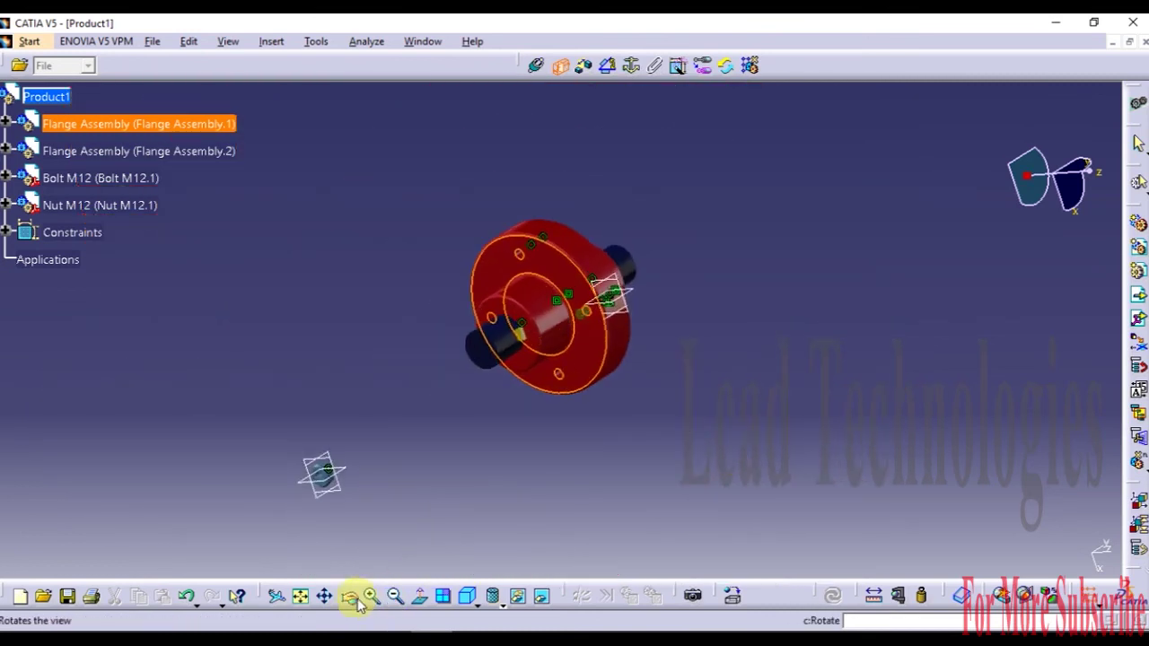
middle_drag(353, 530, 175, 418)
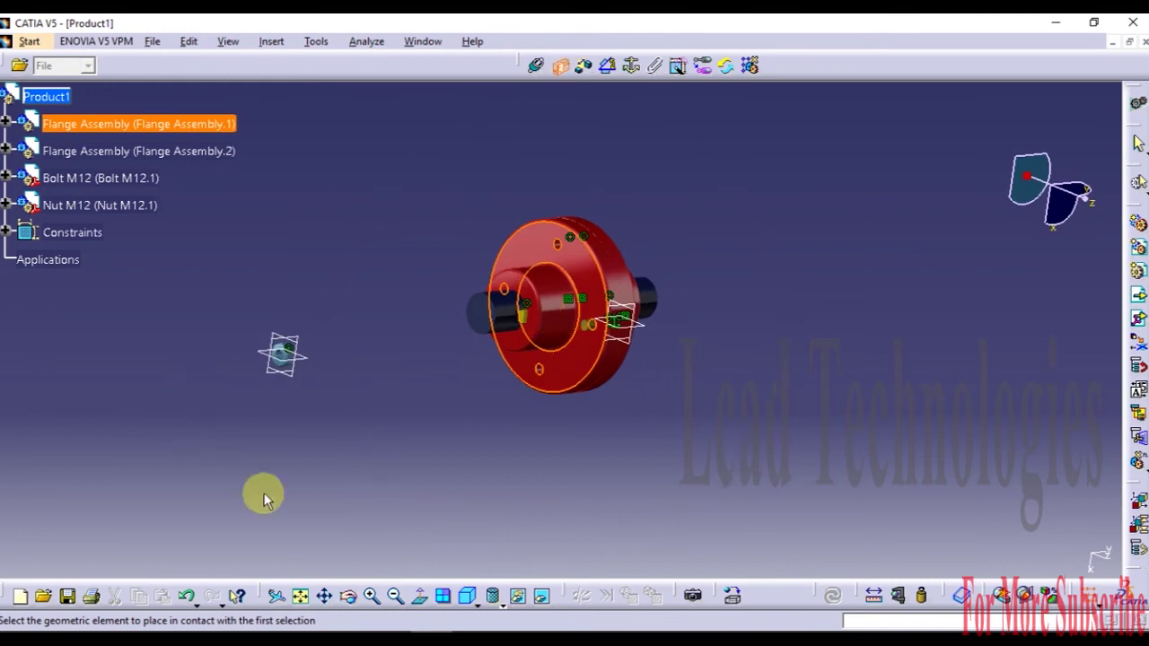
click(349, 598)
drag(413, 338, 247, 321)
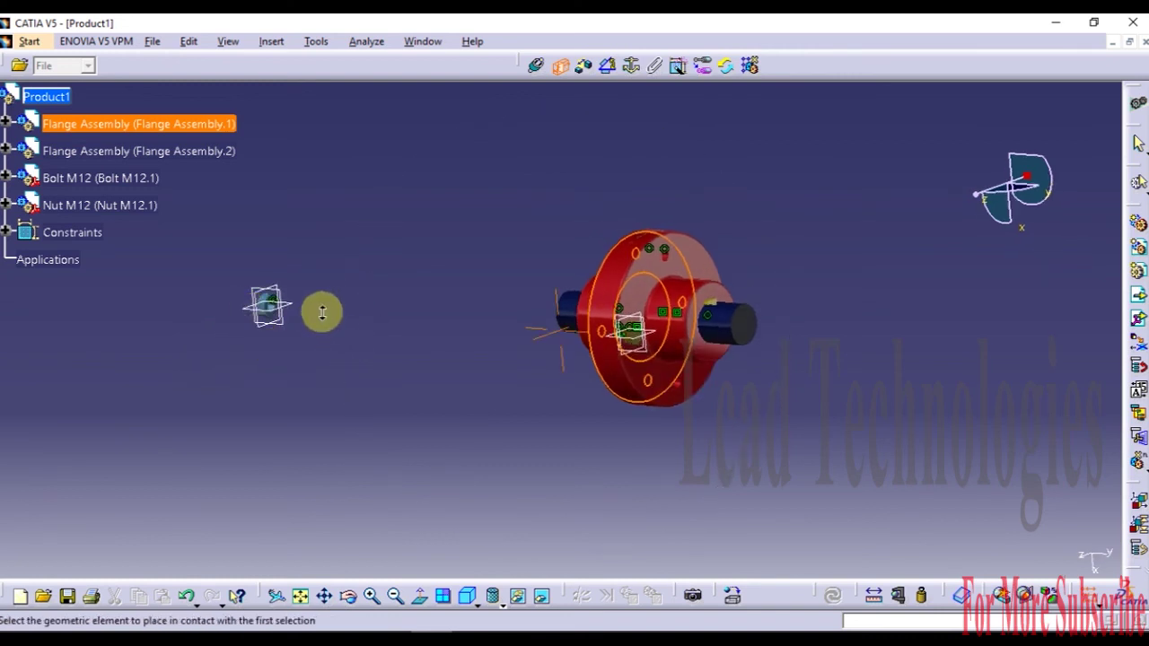
middle_drag(322, 312, 728, 334)
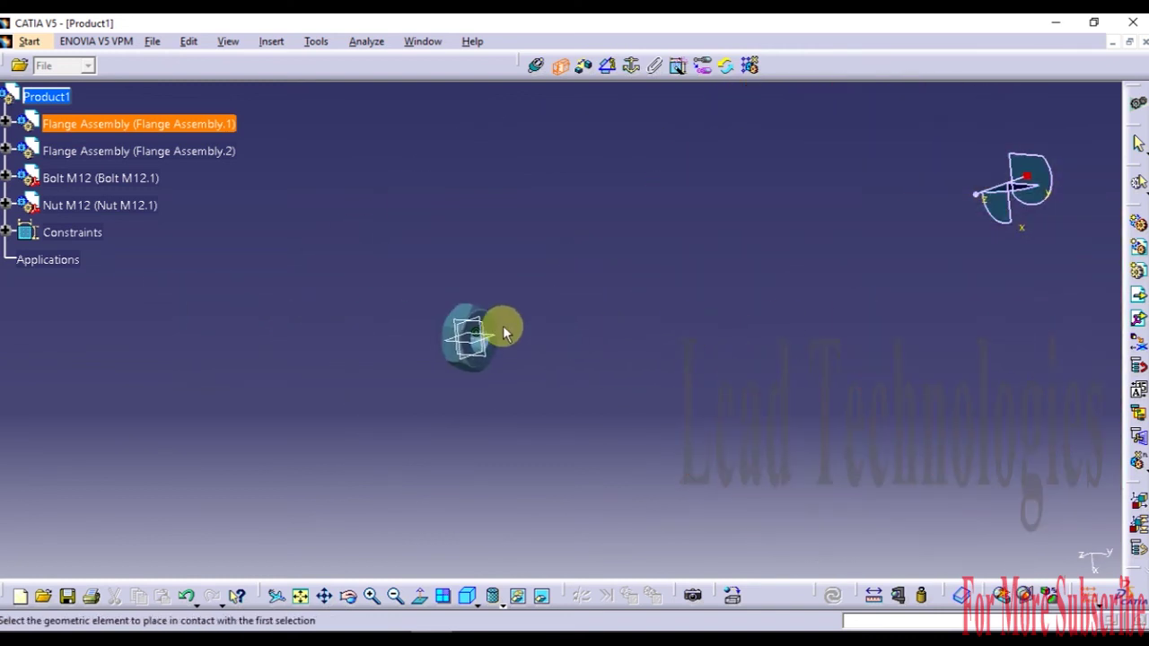
click(492, 324)
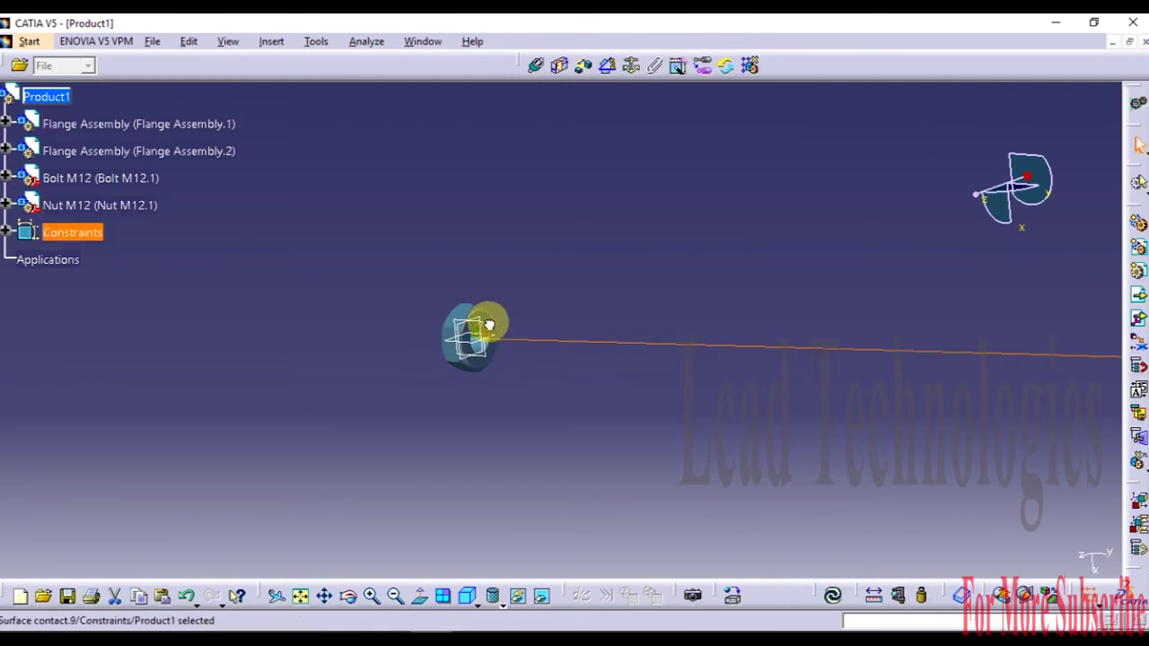
click(827, 594)
click(465, 601)
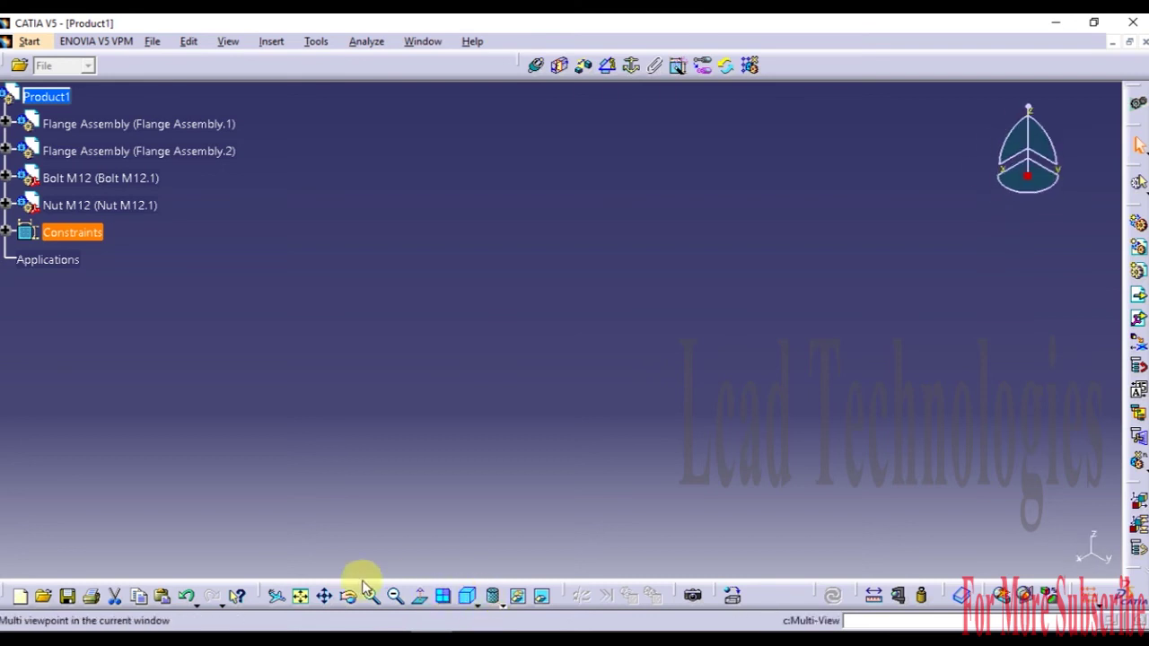
Step: Fit the assembly in view, then zoom in and rotate to inspect the nut behind the flange
click(300, 598)
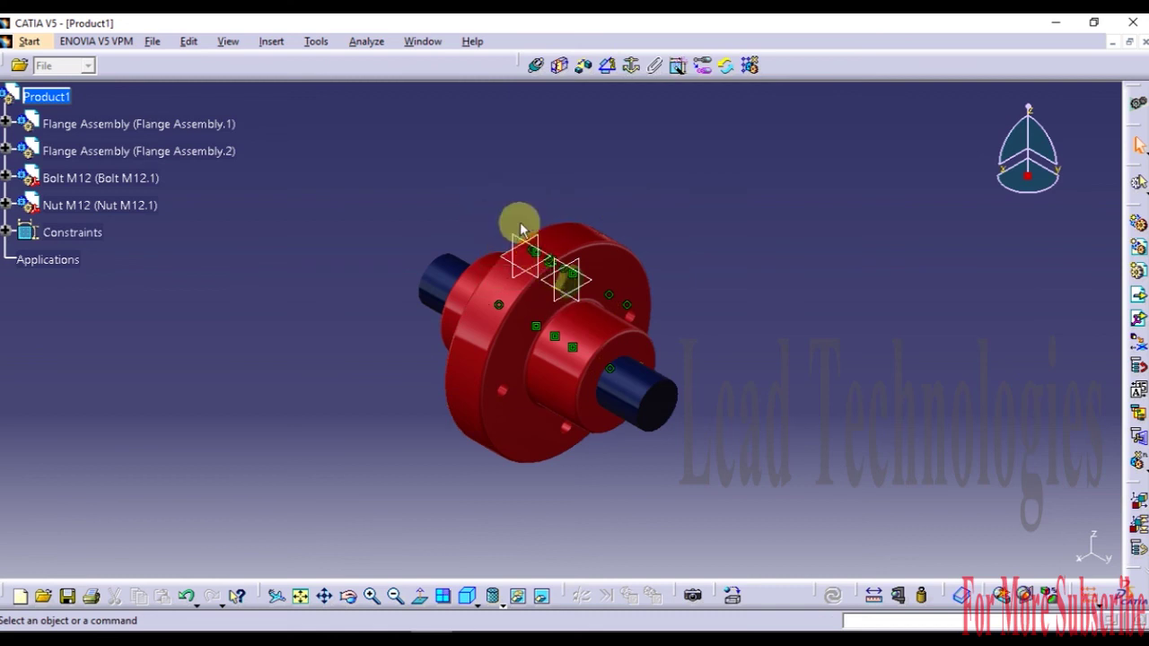
middle_drag(520, 221, 405, 226)
drag(386, 196, 519, 311)
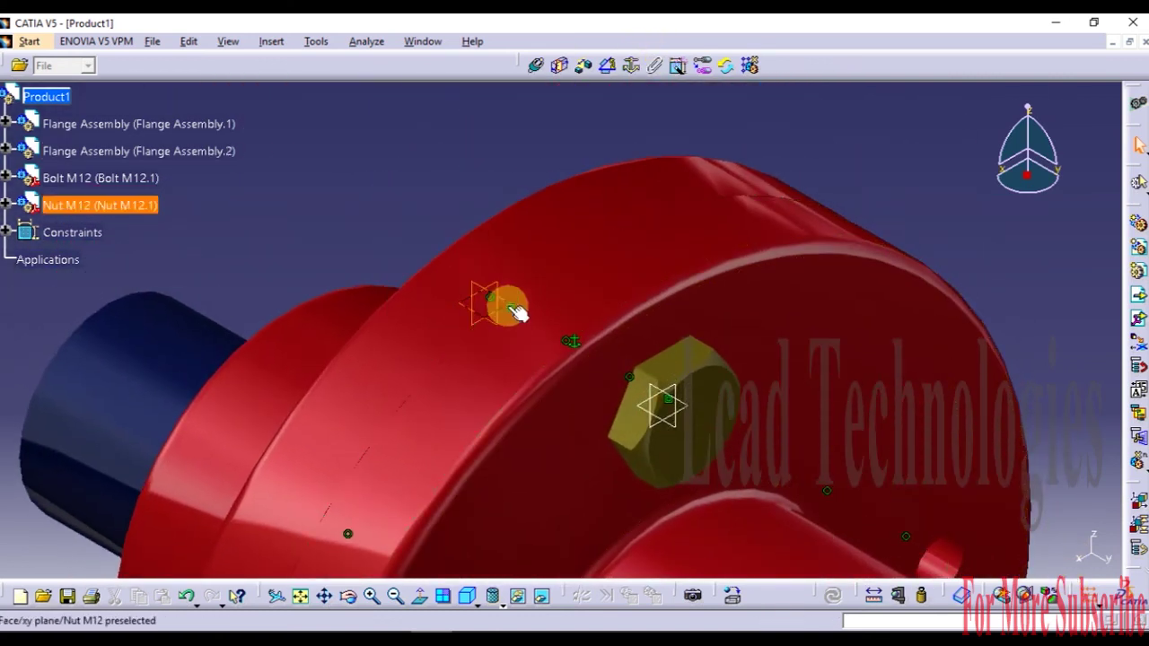
right_click(507, 305)
key(Escape)
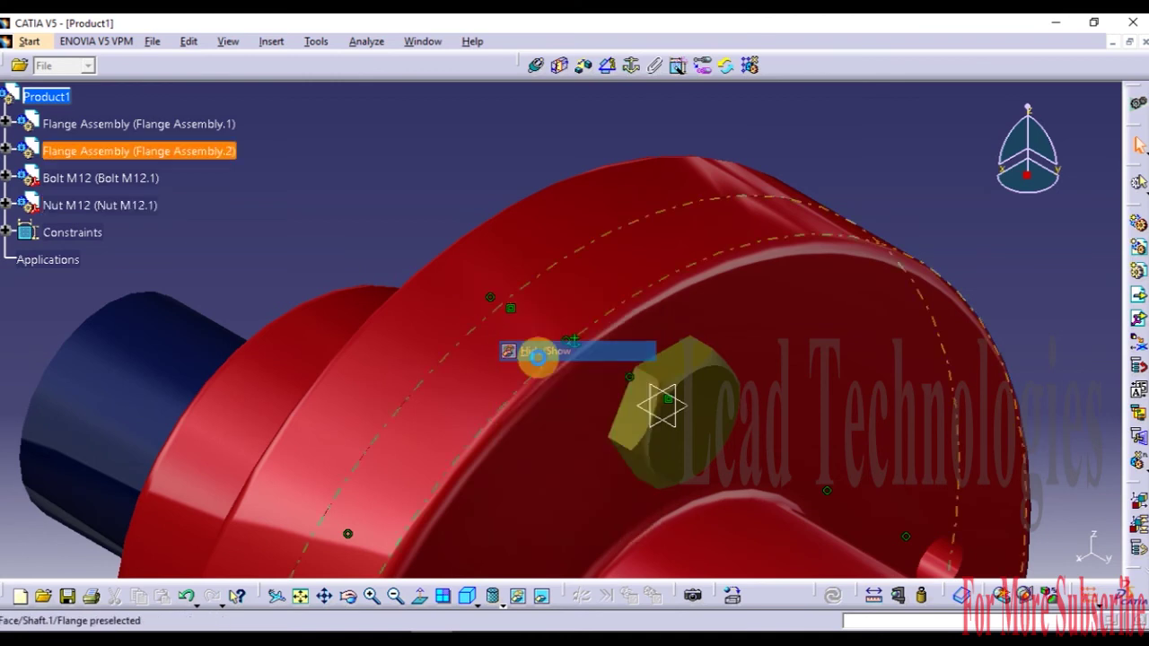
Step: Toggle the bolt's visibility with Hide/Show, then rotate back out to the whole coupling
drag(575, 129, 698, 437)
right_click(696, 416)
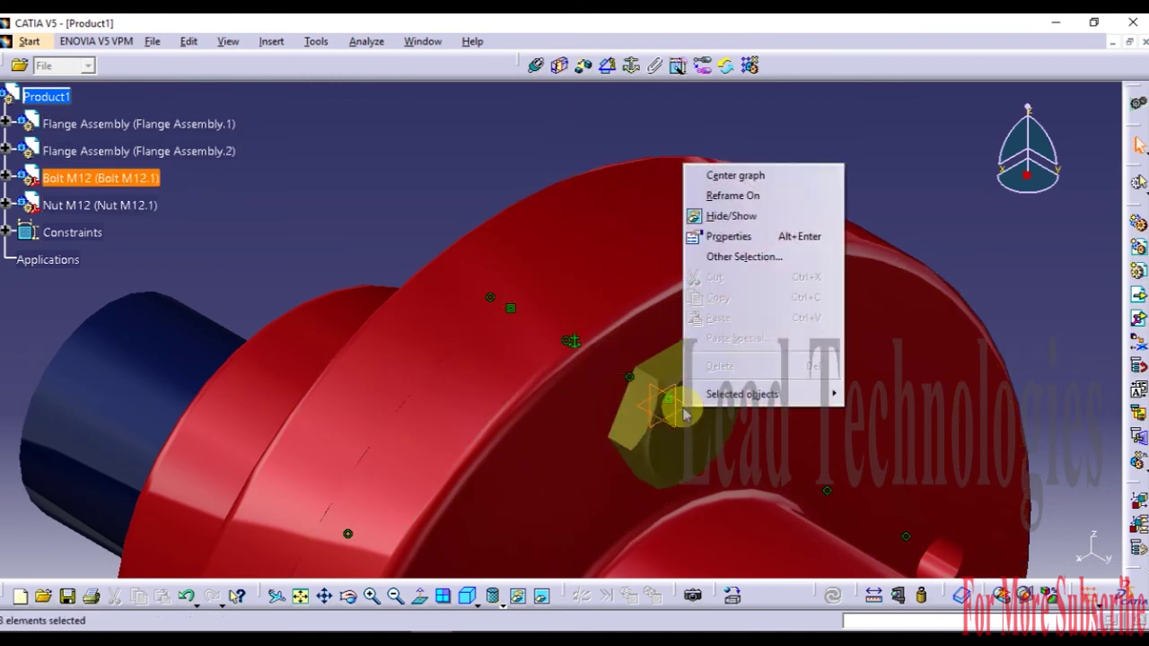
click(731, 220)
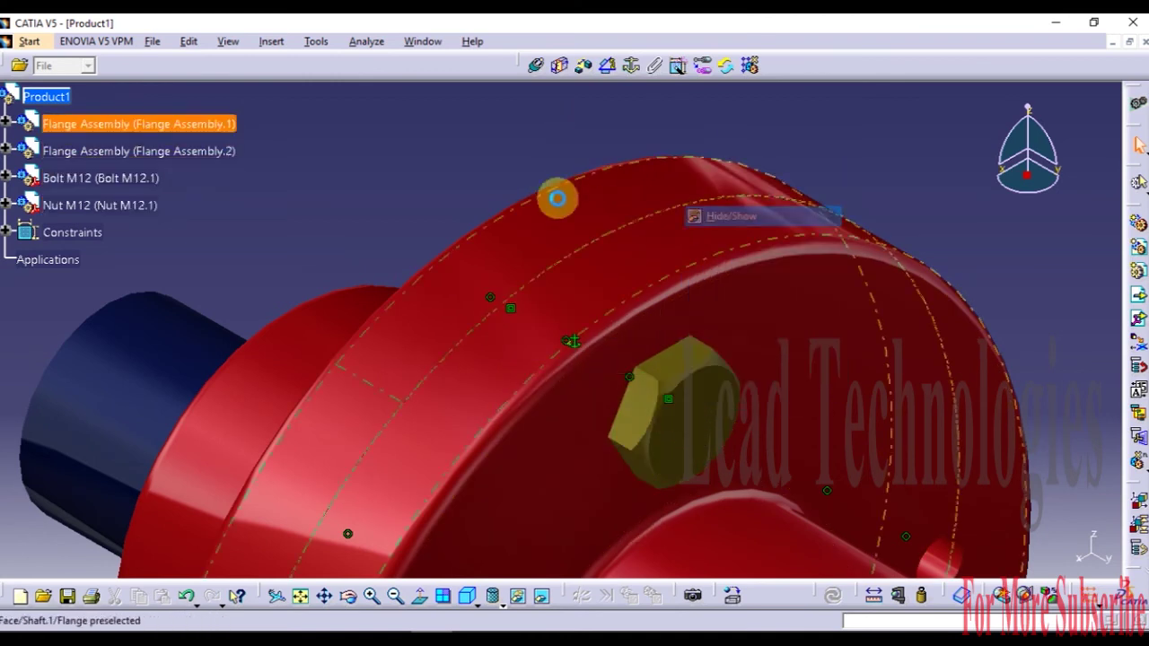
click(351, 599)
drag(436, 403, 465, 382)
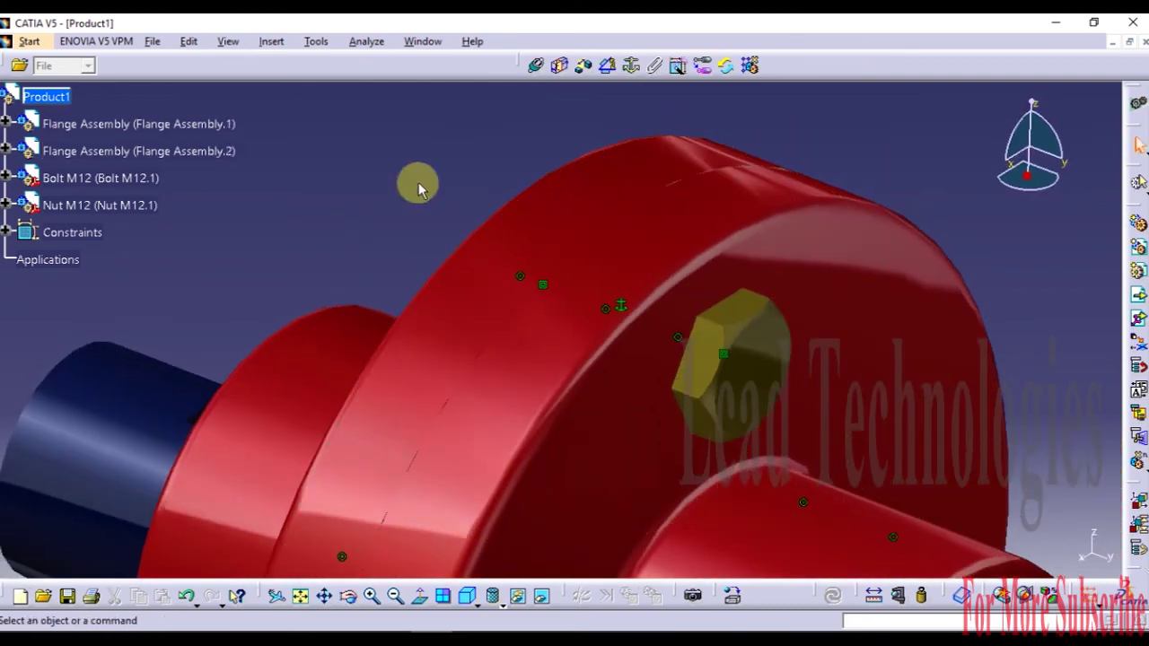
middle_drag(387, 161, 445, 259)
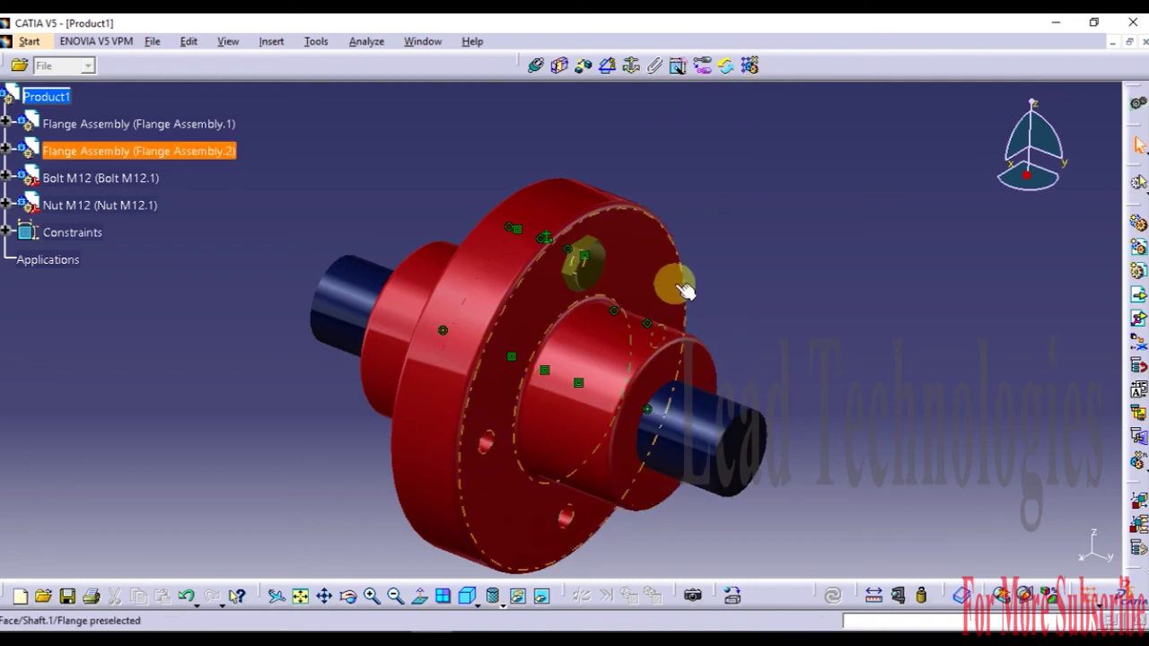
Step: Expand Flange Assembly.1 down through Flange.1 to reveal CircPattern.1 in the tree
click(7, 123)
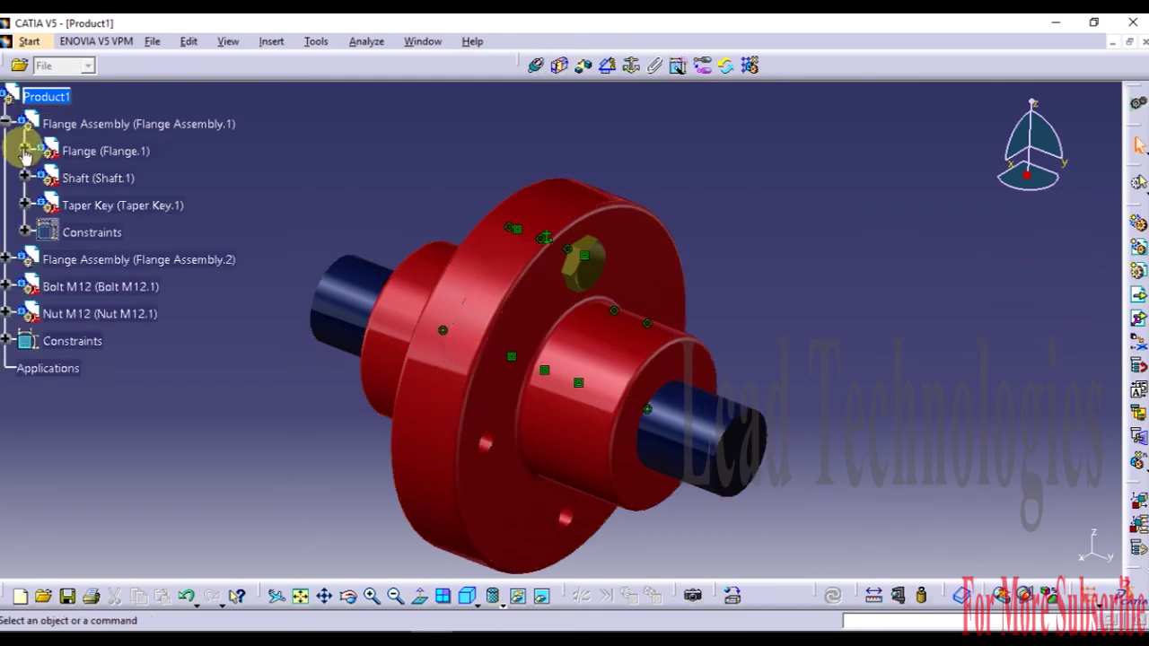
click(25, 150)
click(44, 178)
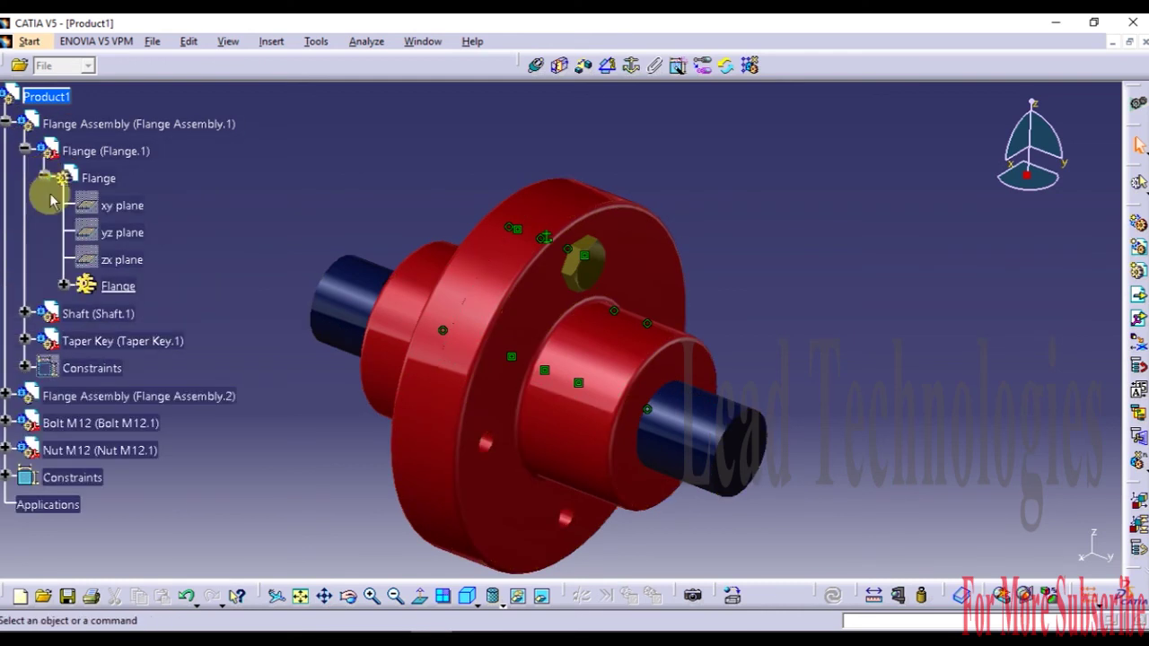
click(63, 286)
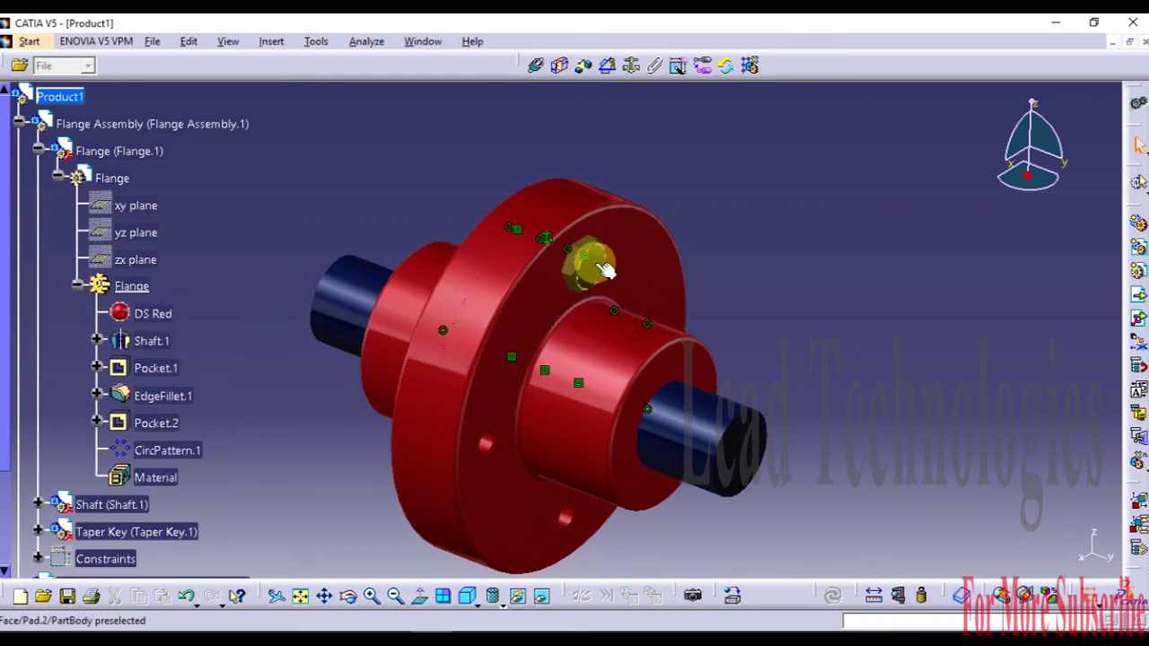
Step: Reuse CircPattern.1 for the bolt, keeping the original as first instance, to create four bolts
click(754, 66)
drag(849, 143, 883, 92)
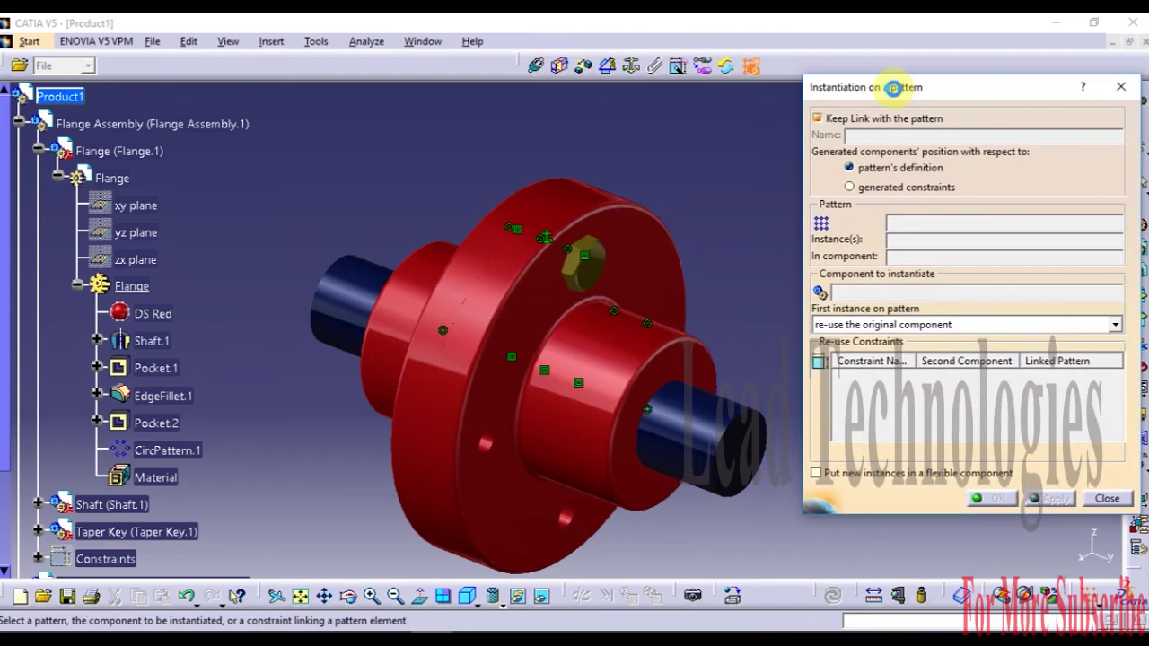
click(588, 275)
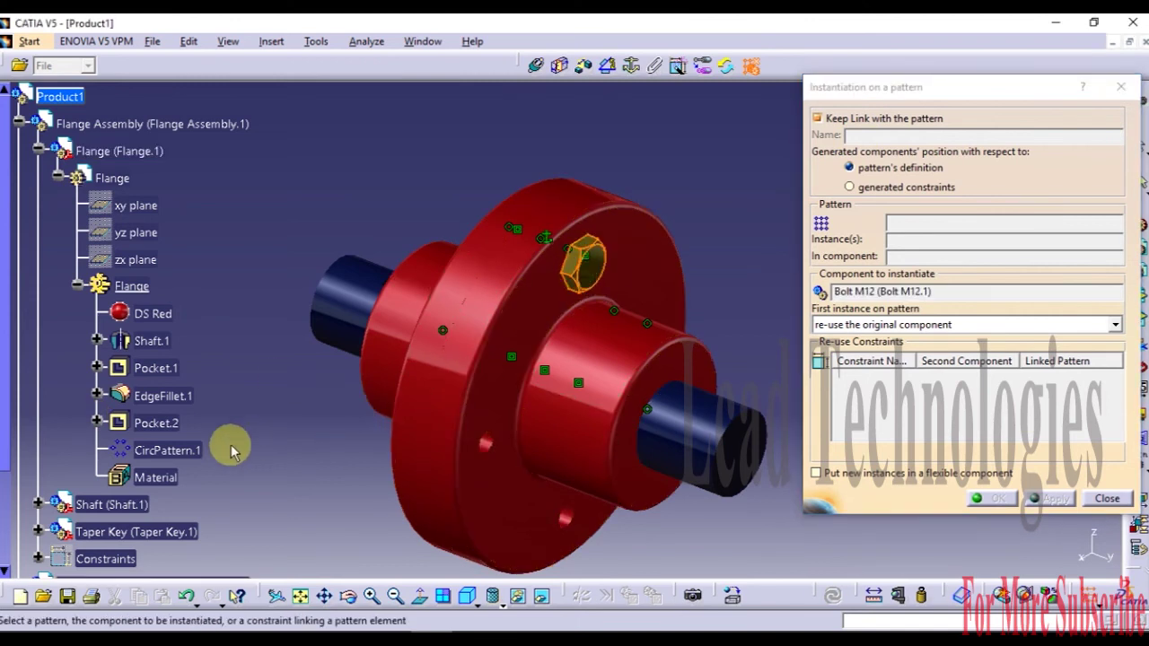
click(188, 456)
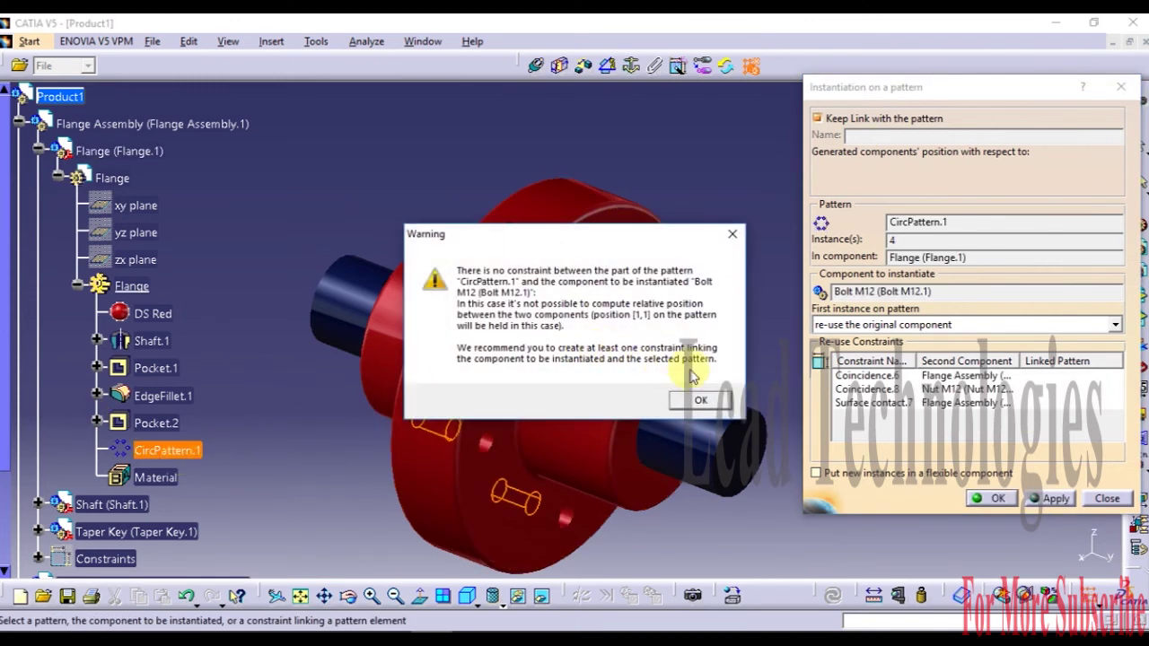
click(701, 402)
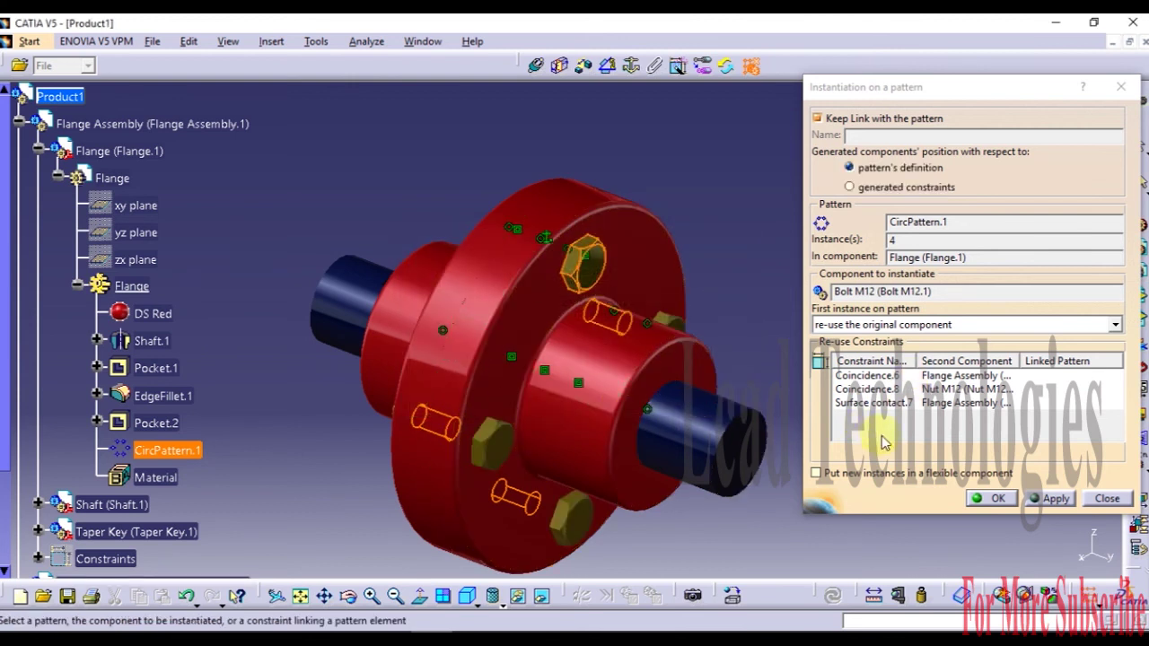
click(1116, 325)
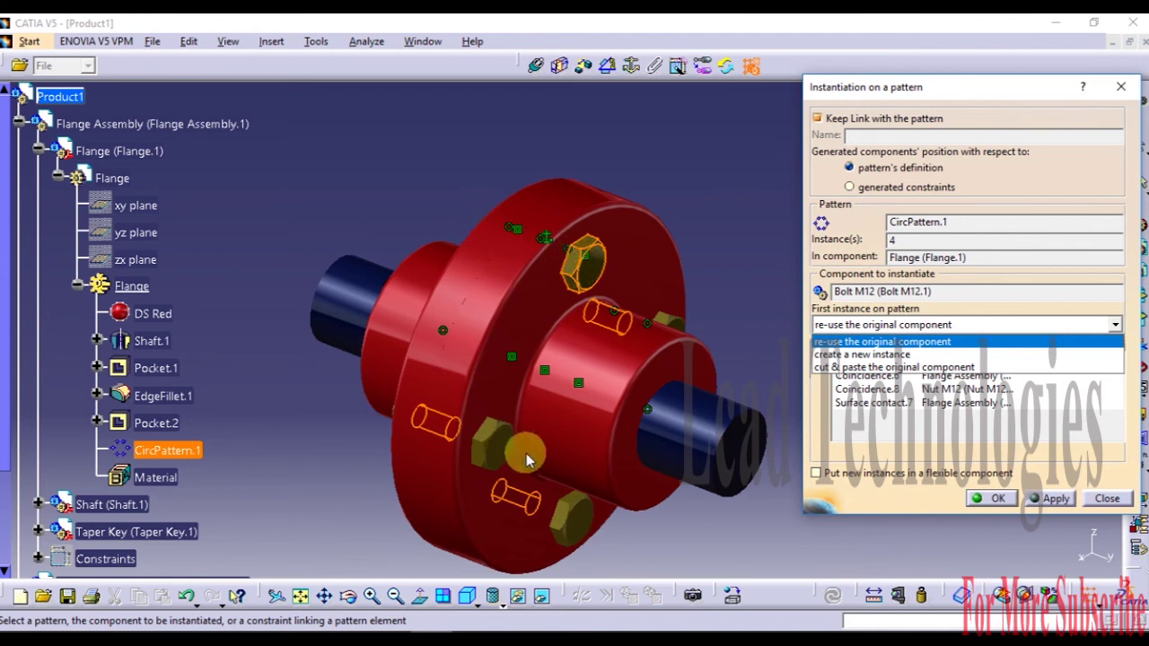
click(948, 327)
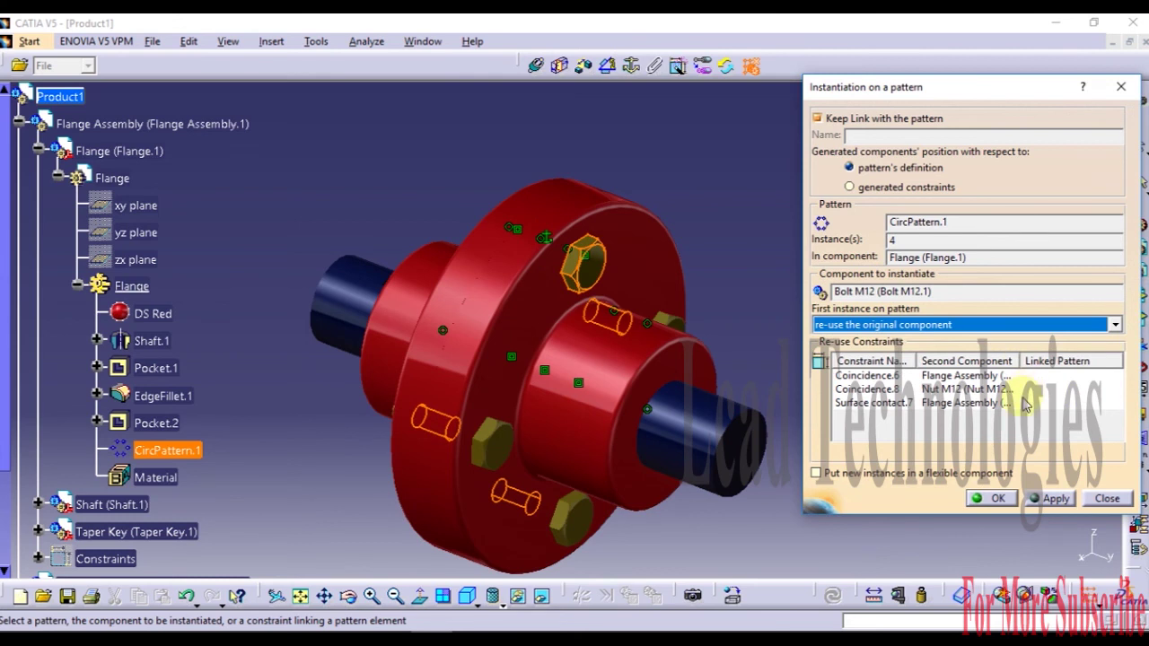
click(994, 496)
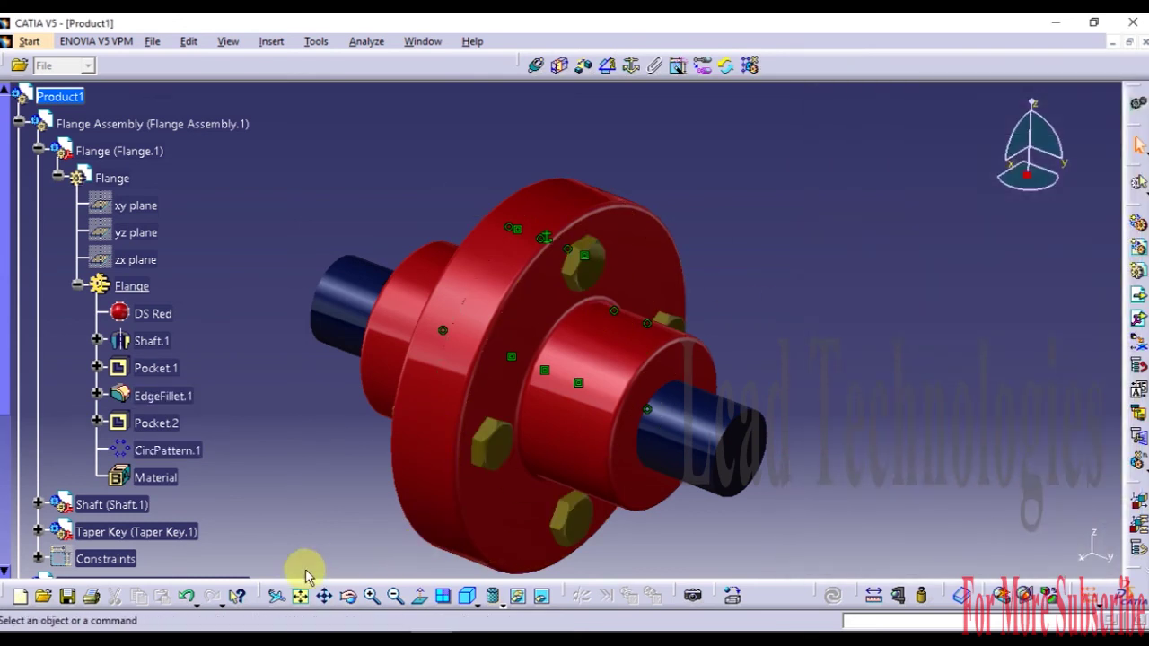
Step: Reuse CircPattern.1 for the Nut M12 to create four patterned nuts
click(349, 597)
drag(318, 556, 463, 334)
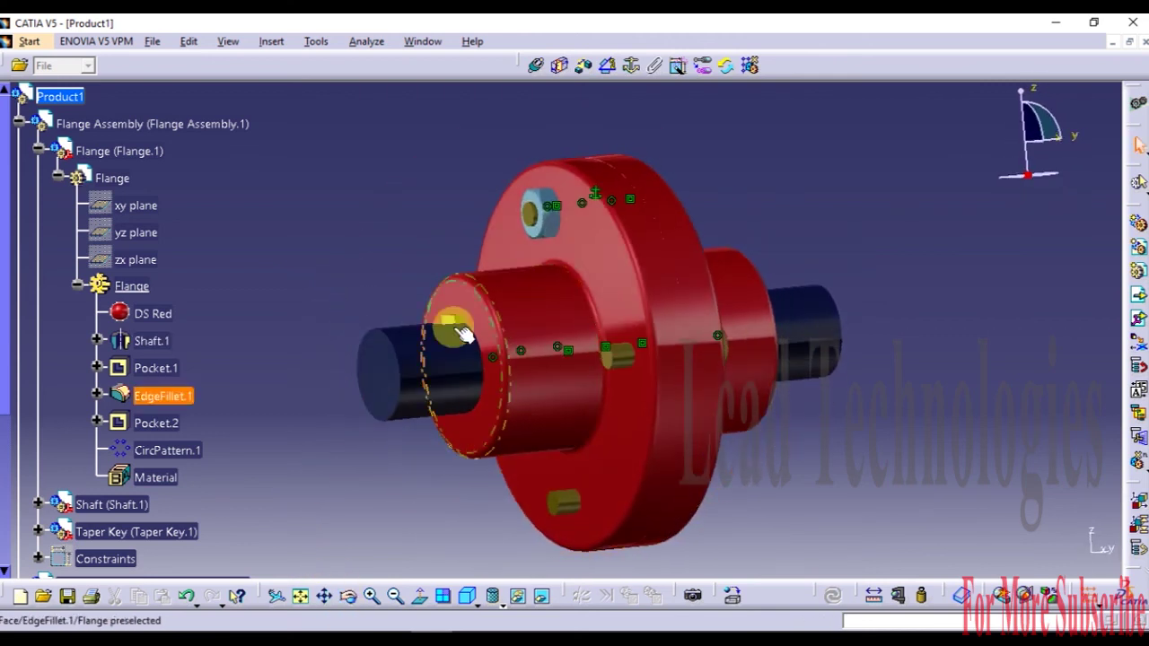
click(747, 66)
click(588, 173)
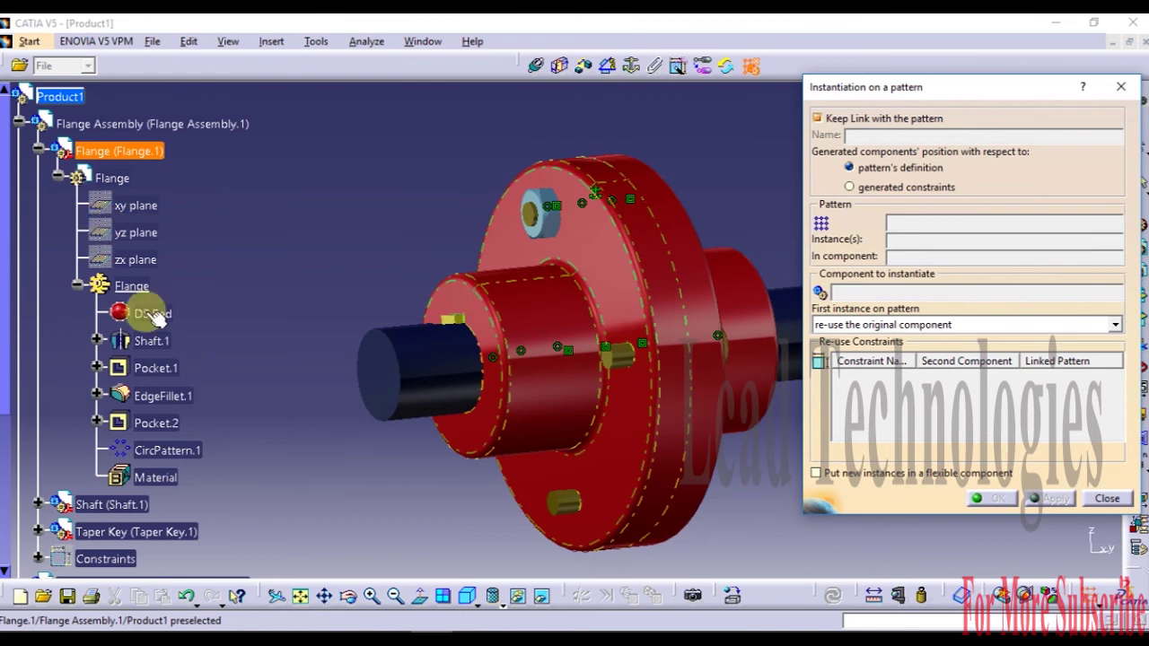
click(159, 449)
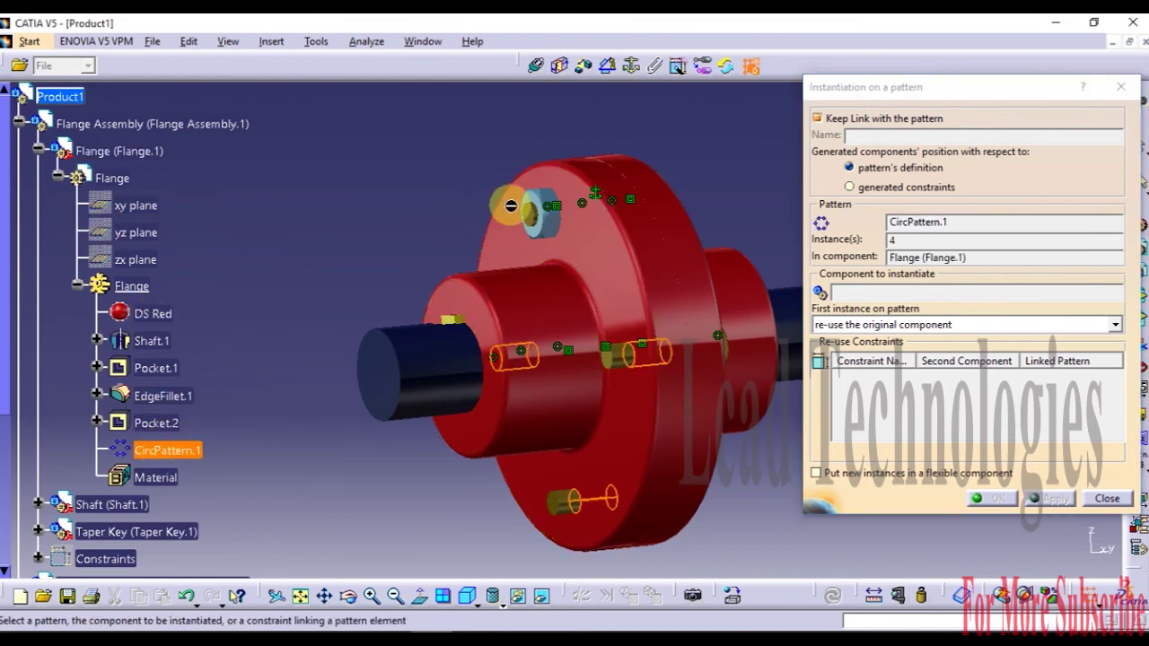
click(545, 226)
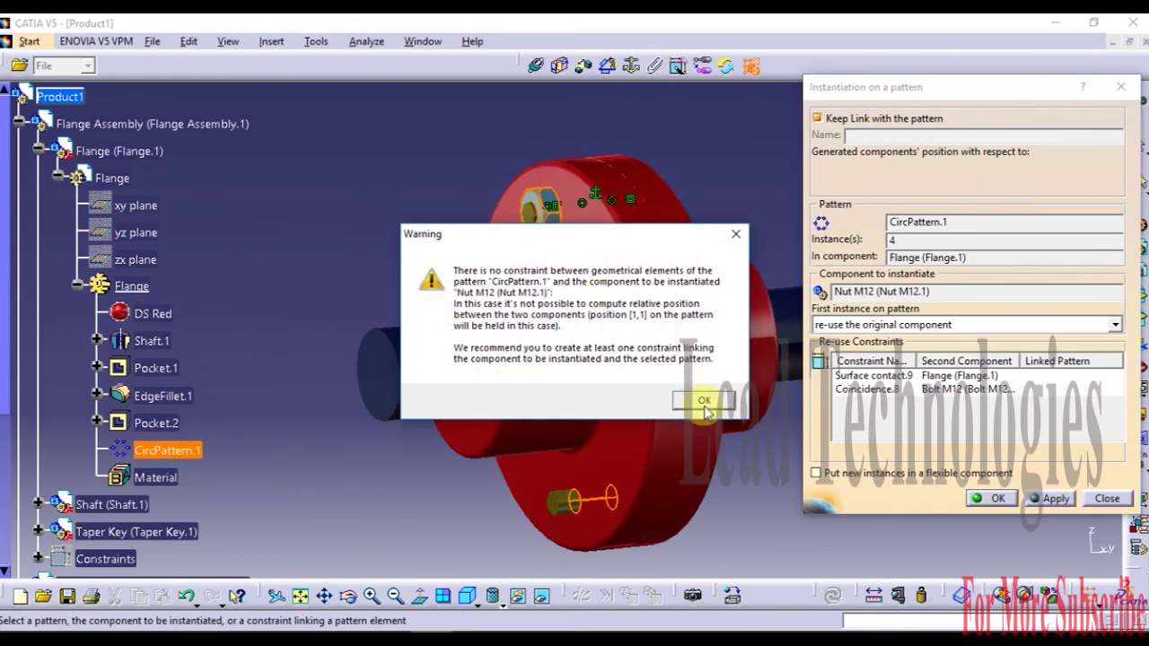
click(706, 401)
click(987, 498)
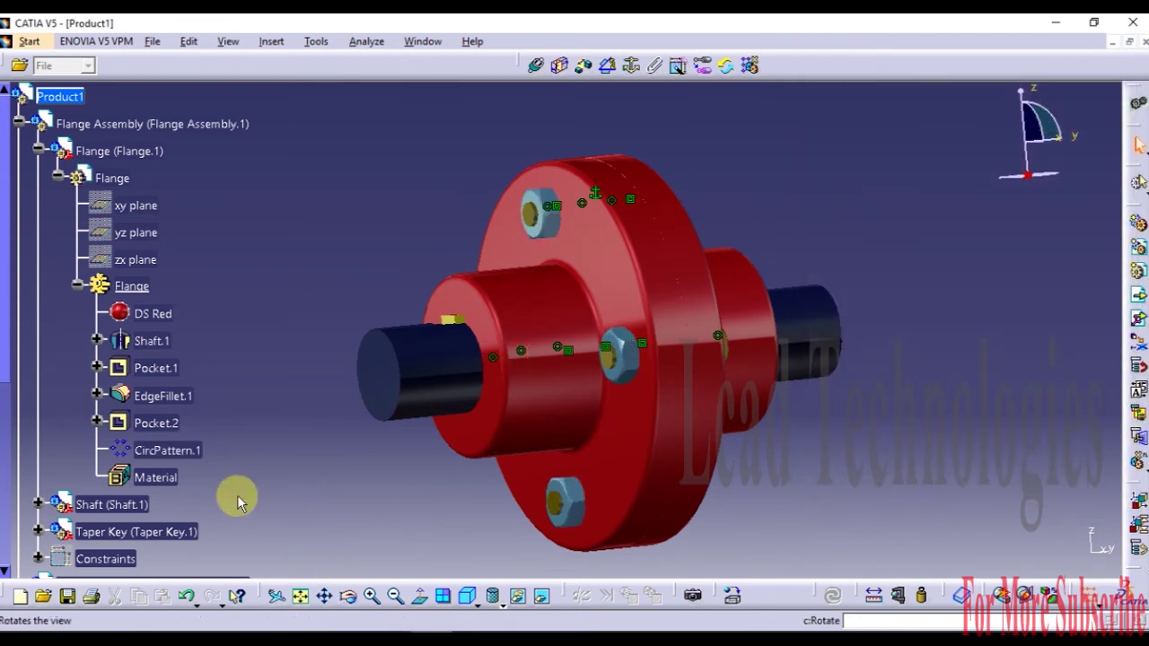
Step: Collapse the Flange body, Flange.1 and Flange Assembly.1 nodes in the tree
click(59, 178)
click(40, 149)
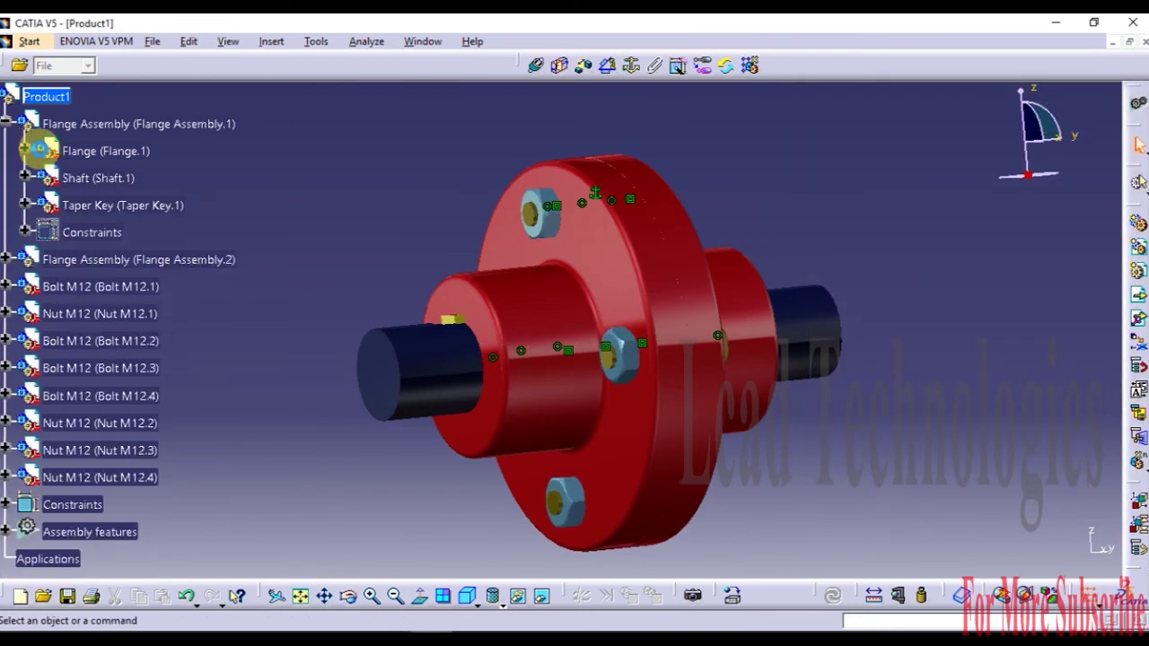
click(6, 123)
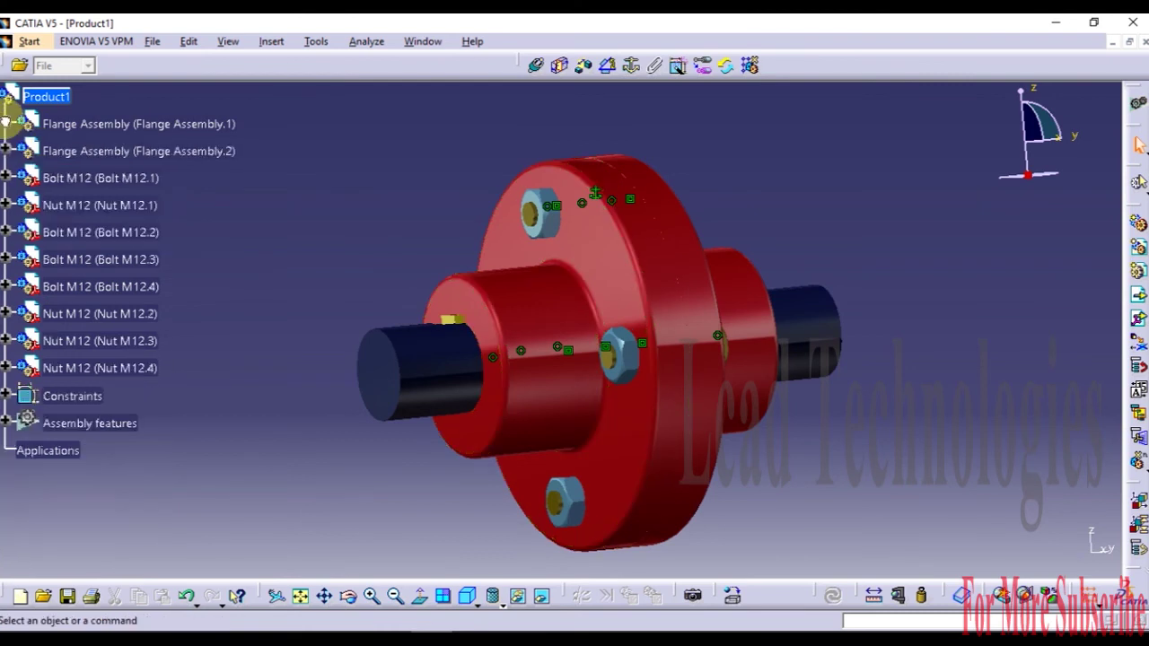
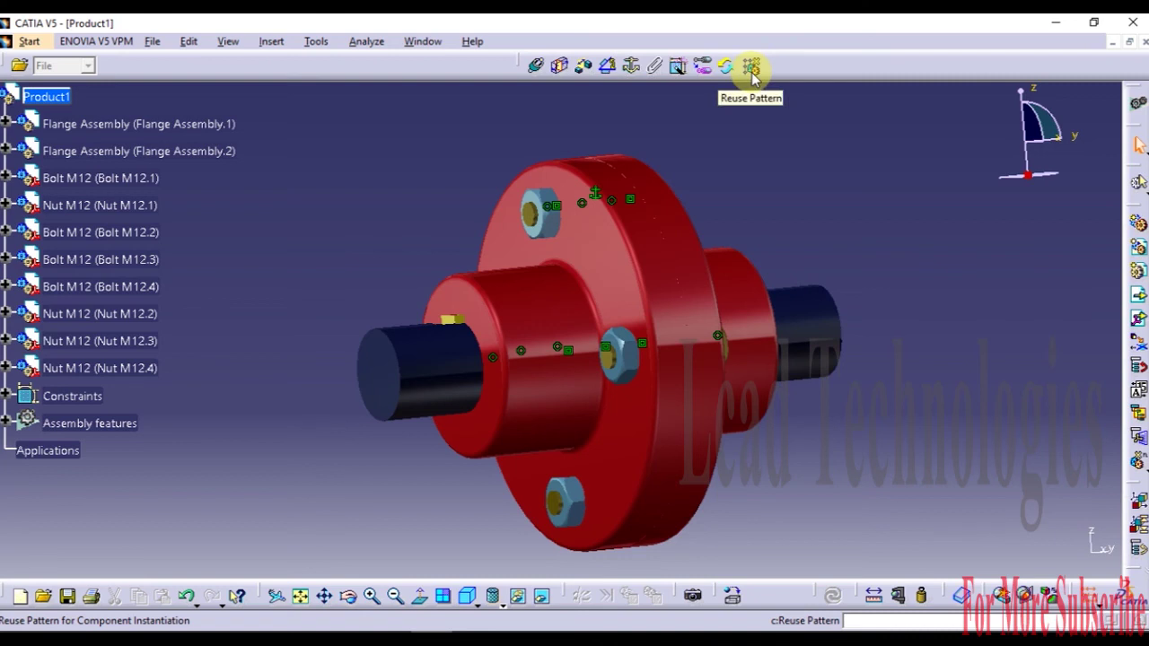
Step: Dismiss the unused pattern-instantiation dialog and launch Explode for the whole joint
click(752, 69)
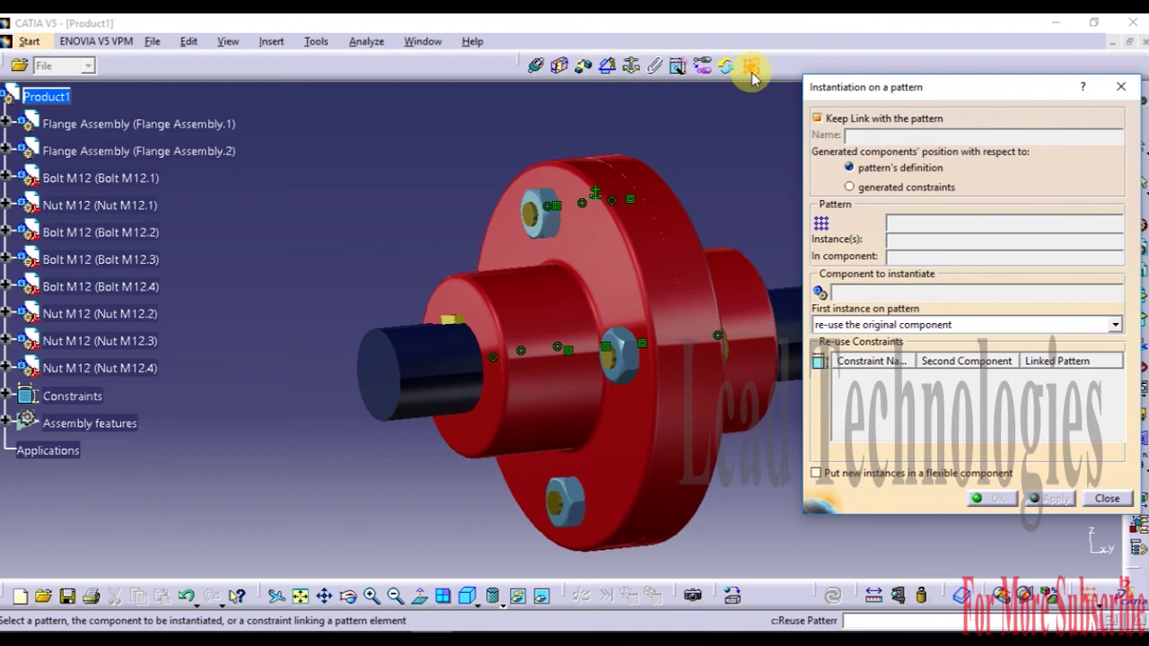
click(1106, 500)
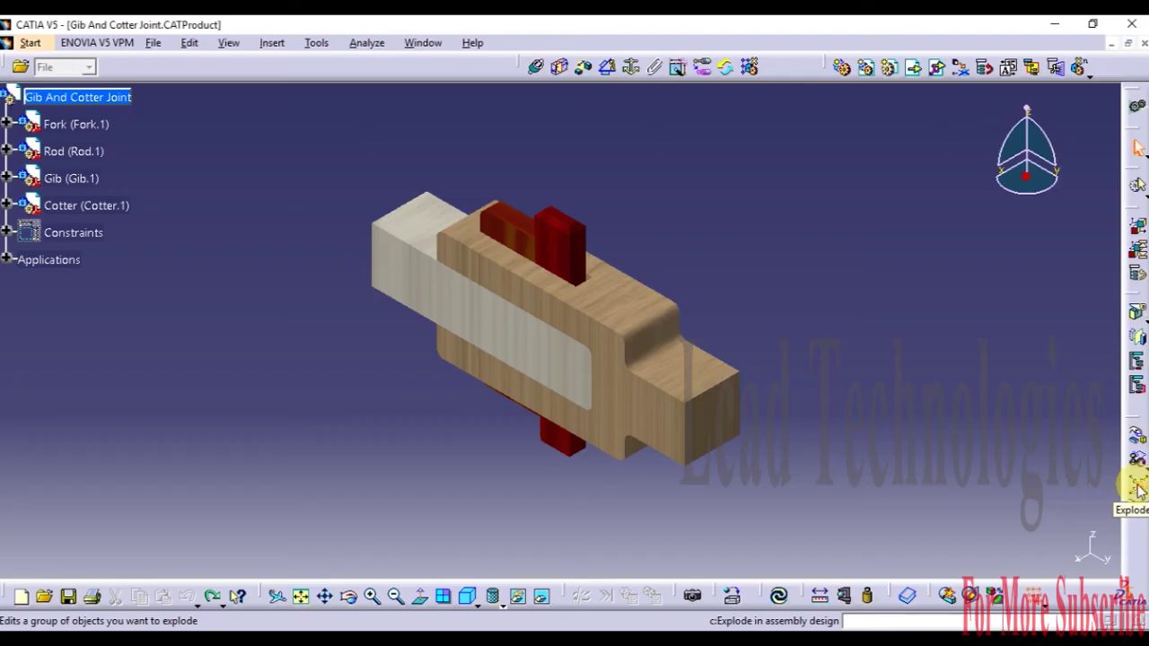
click(1137, 483)
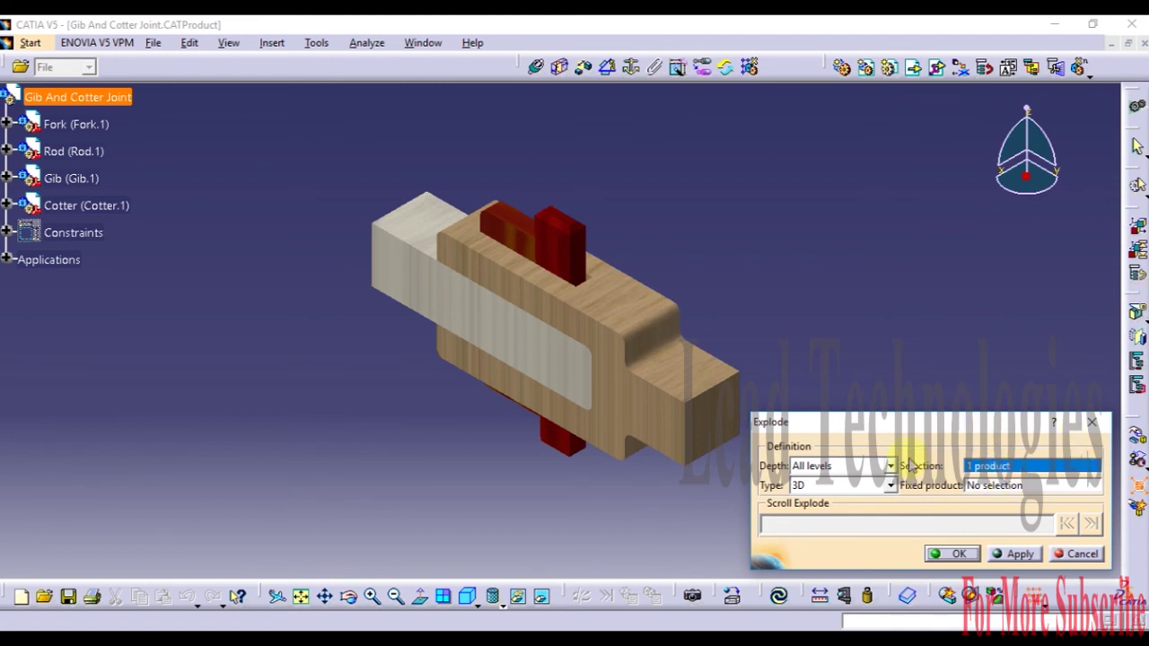
click(7, 128)
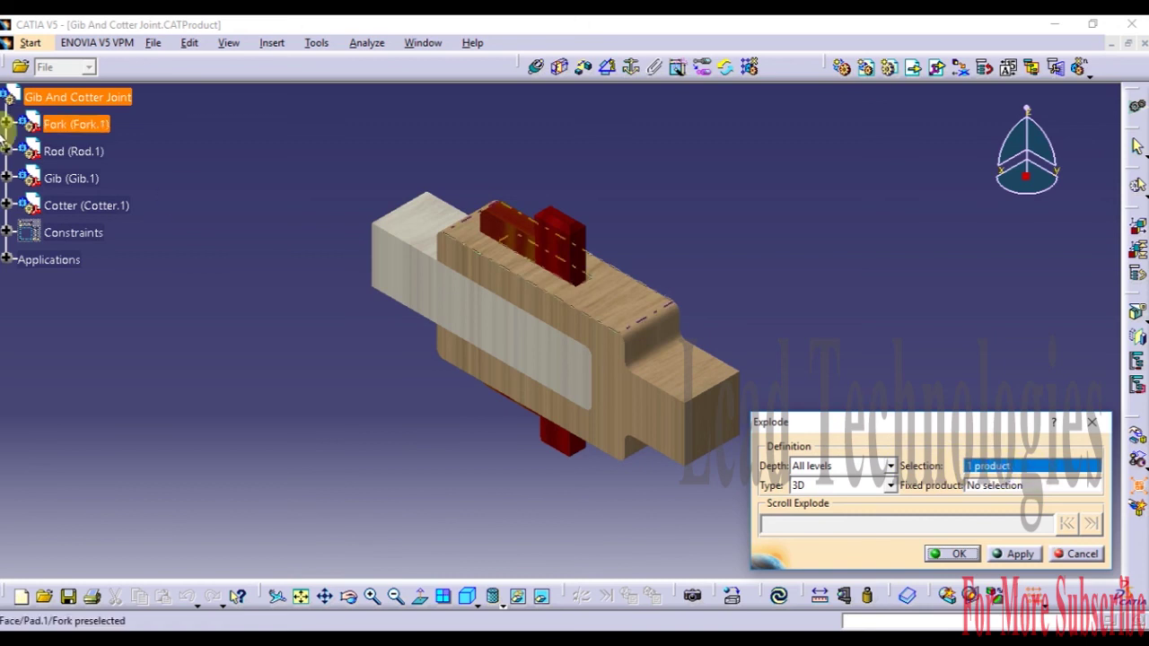
click(302, 154)
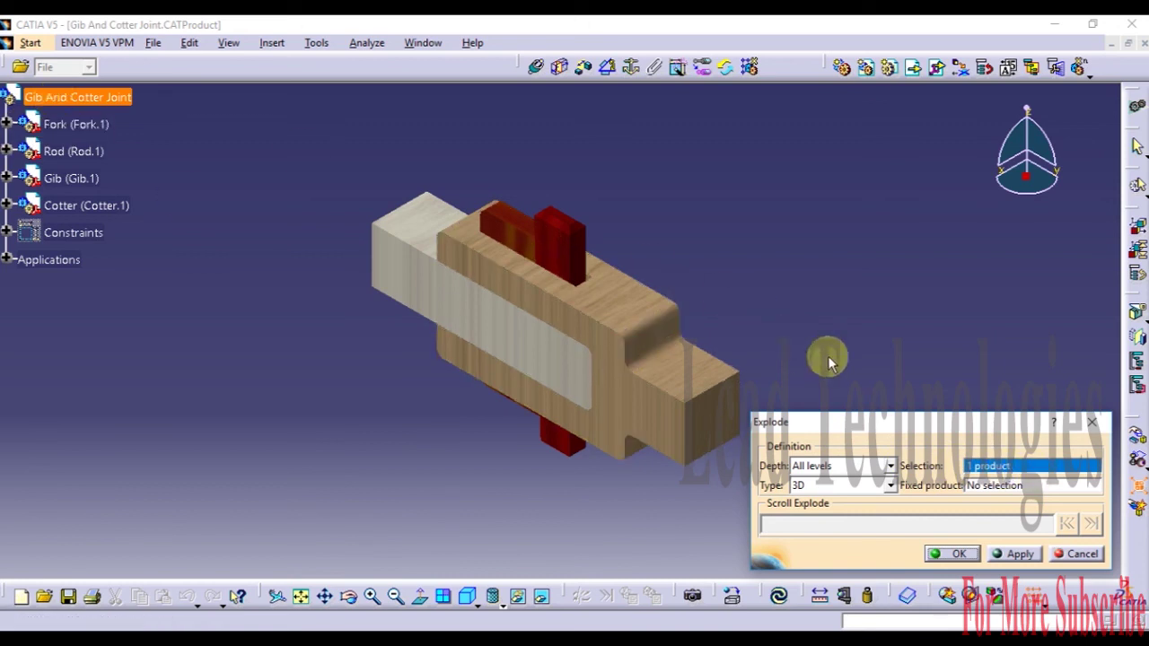
Step: Keep explode depth at All levels and type at 3D, then select the Fixed product field
click(890, 466)
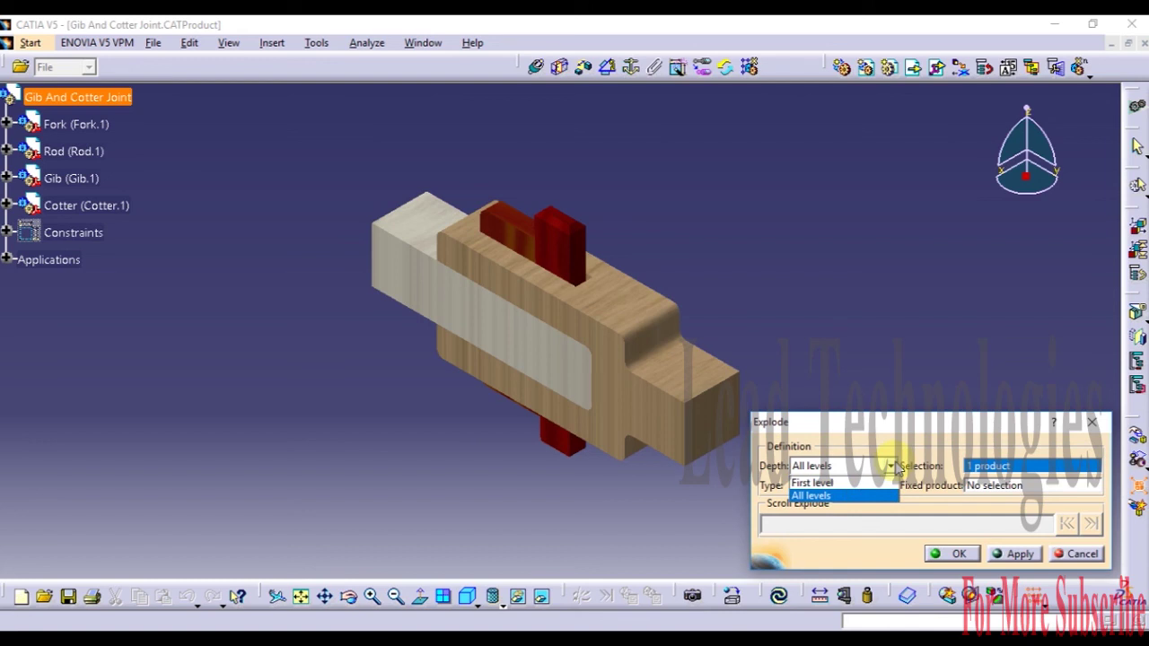
click(892, 466)
click(892, 486)
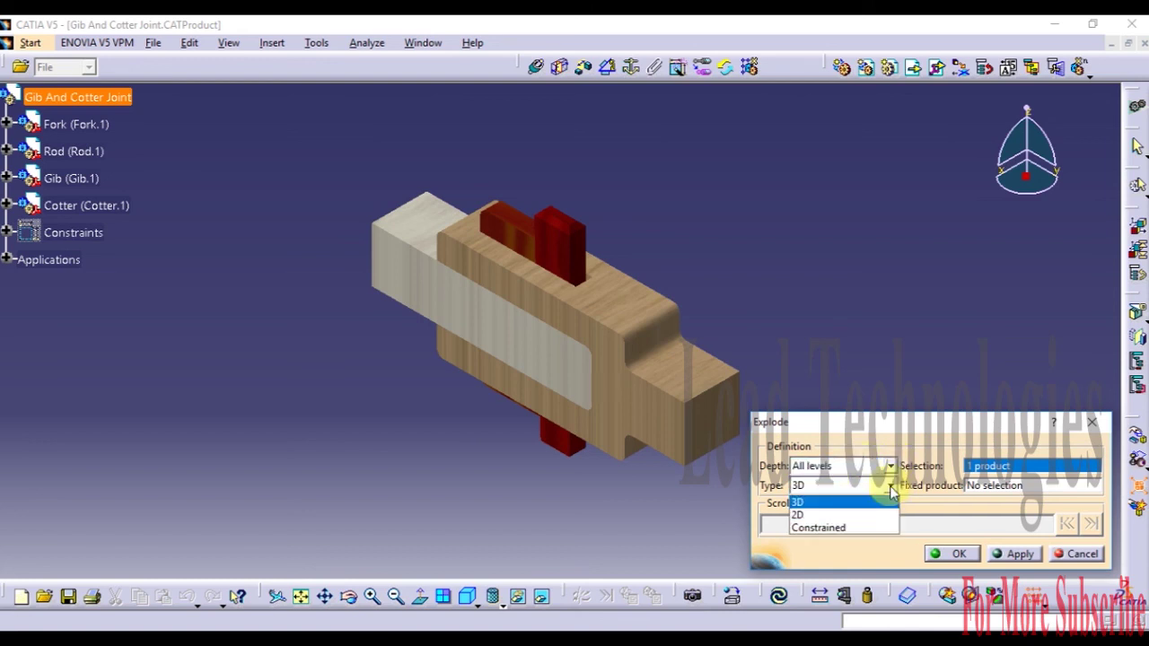
click(892, 488)
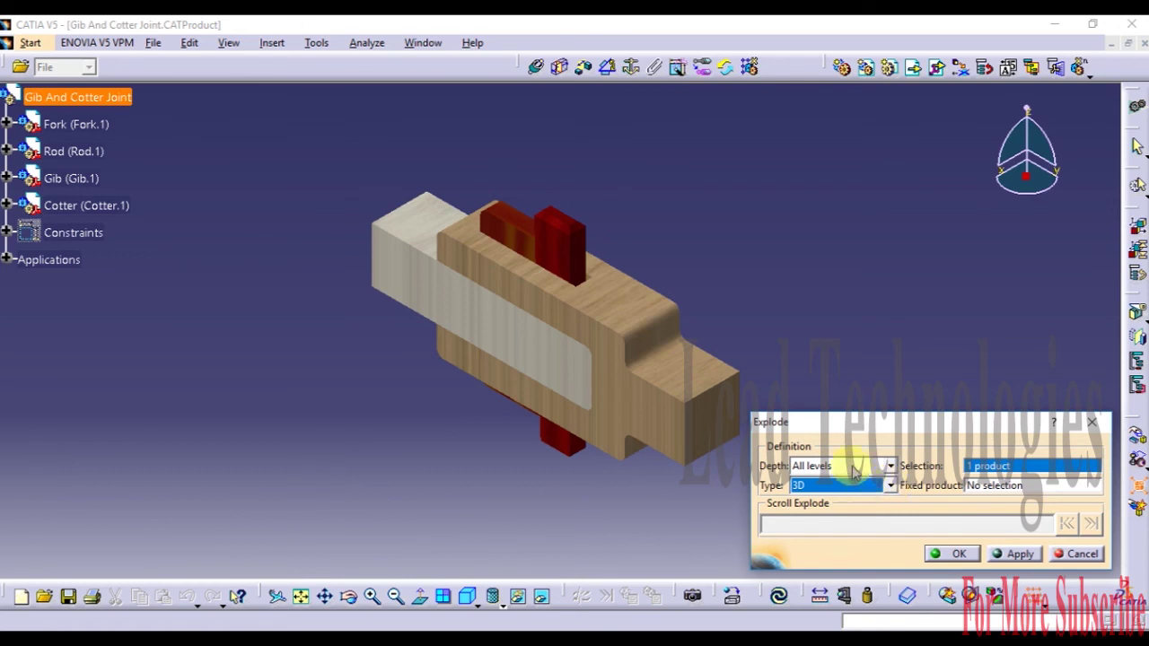
click(1052, 489)
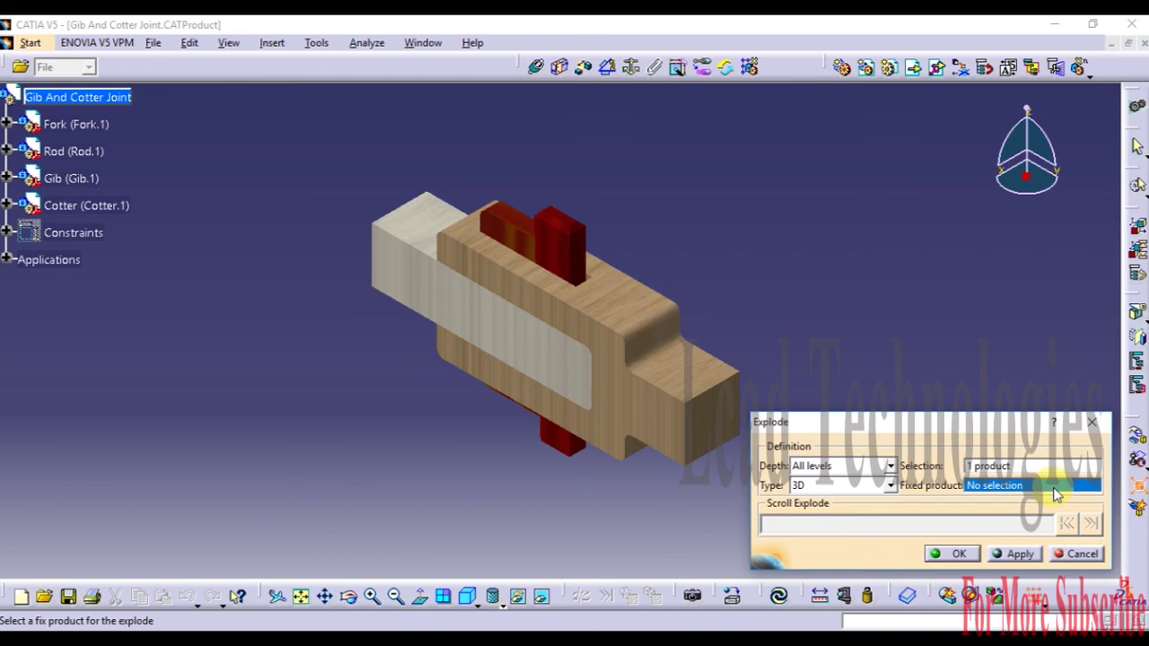
Step: Hold Fork.1 as the fixed product, apply the explode and dismiss the Information Box
click(662, 363)
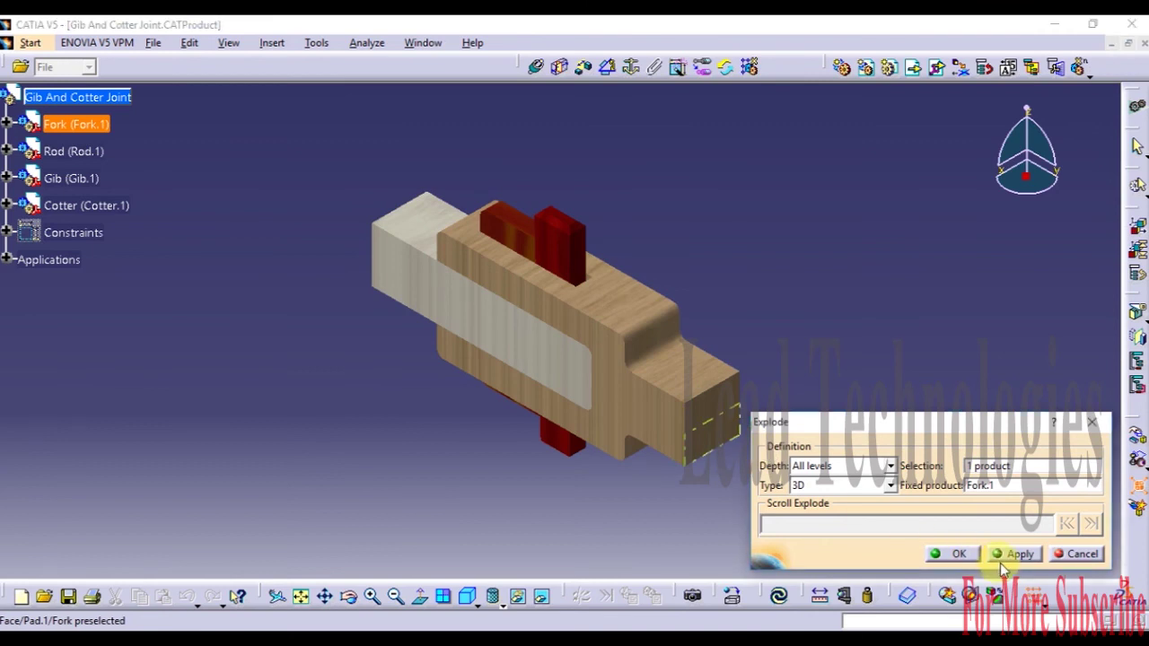
click(1006, 556)
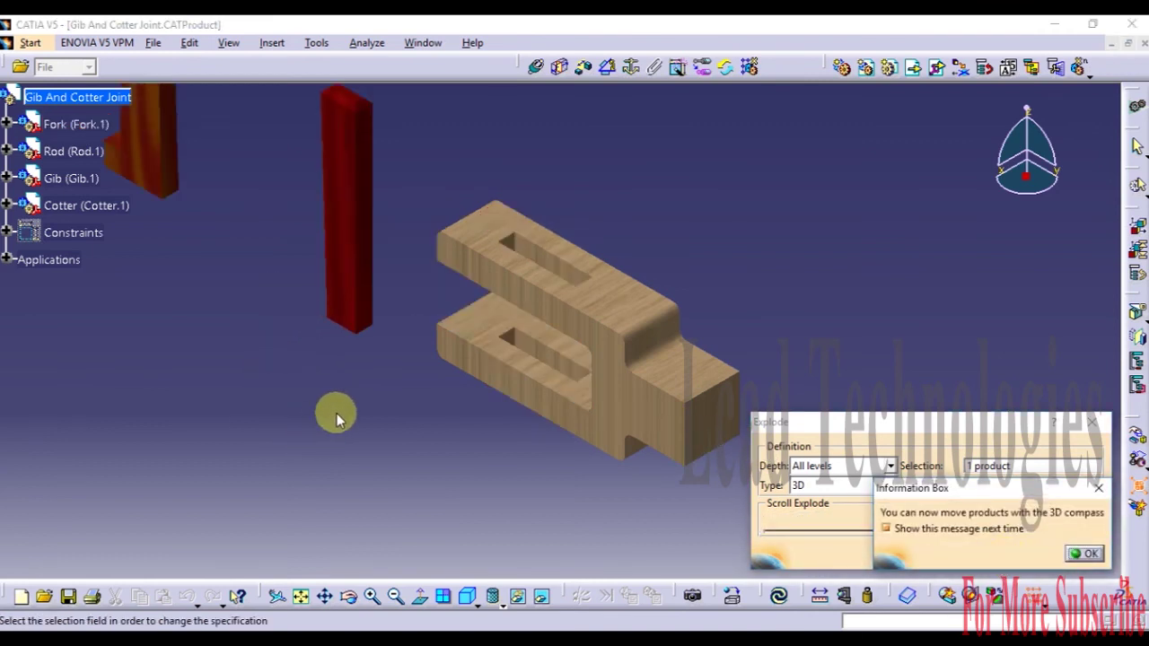
click(1082, 556)
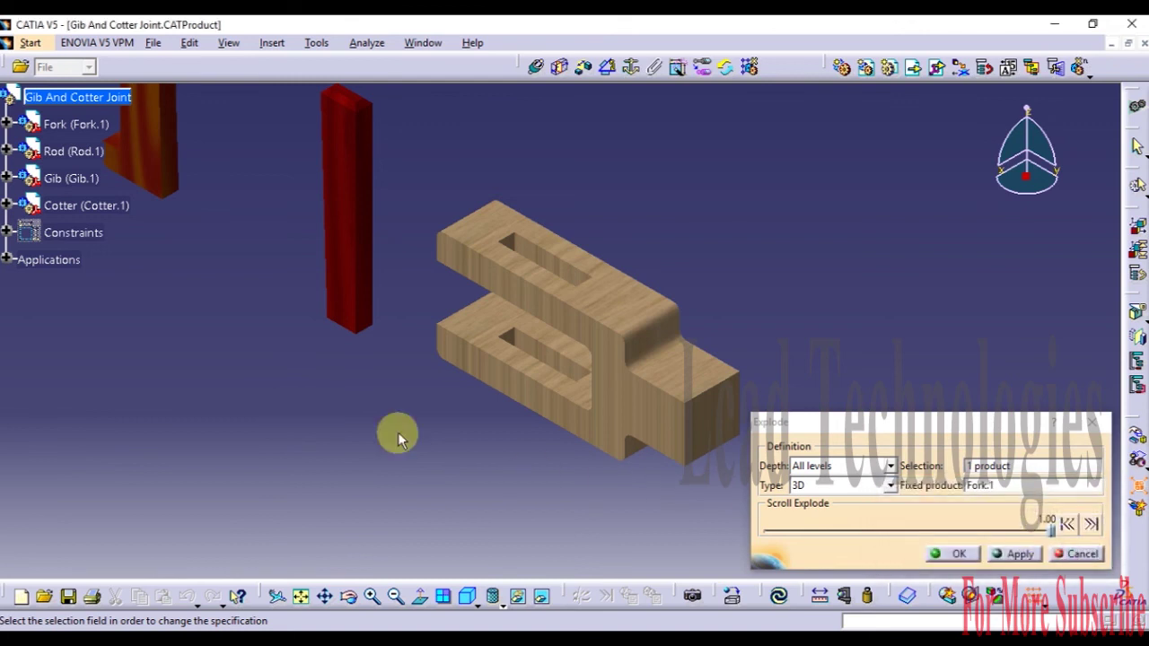
middle_drag(368, 426, 552, 471)
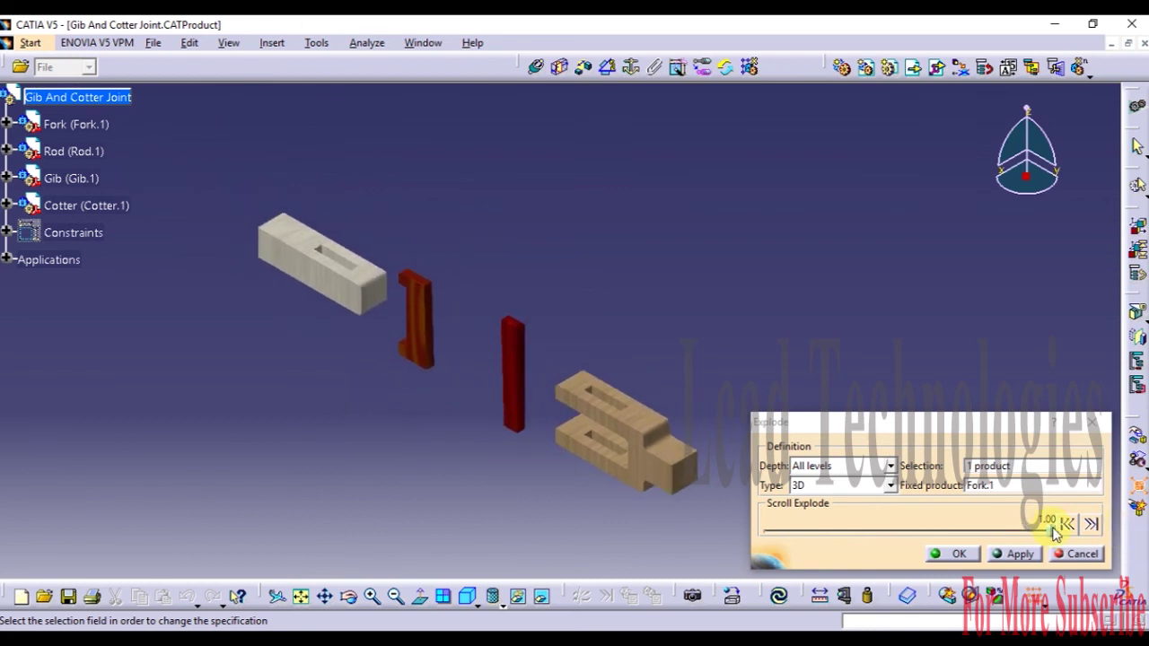
Step: Scroll the explode slider back and forth, ending at 0.00 with the parts reassembled
drag(1056, 534, 1143, 525)
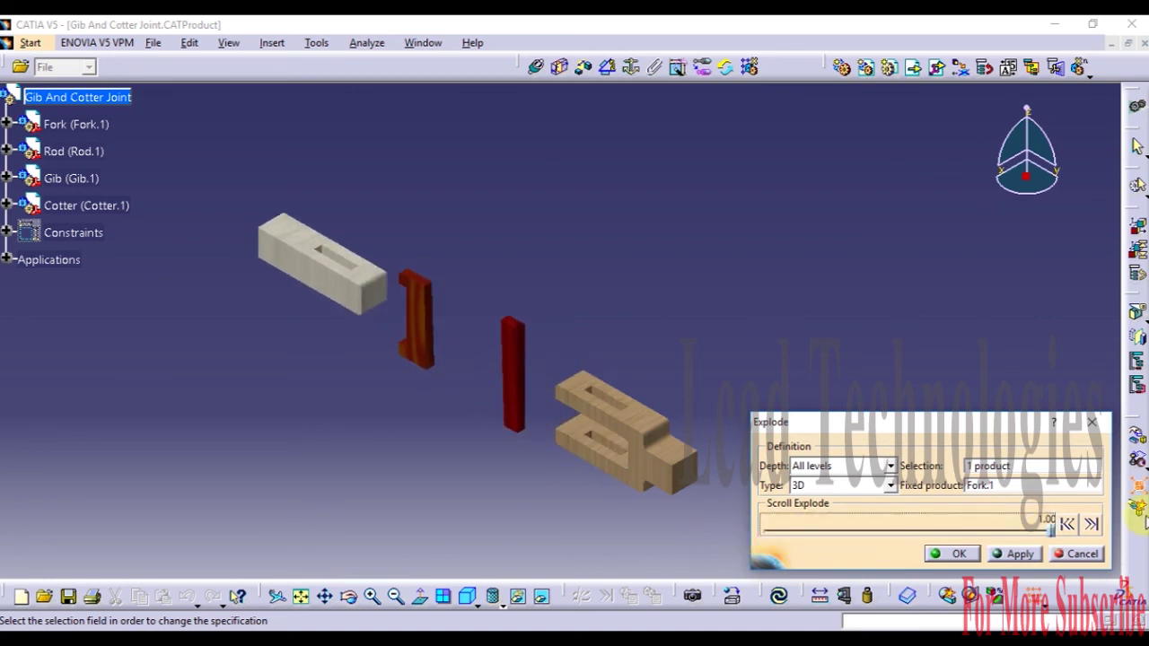
drag(1049, 530, 699, 567)
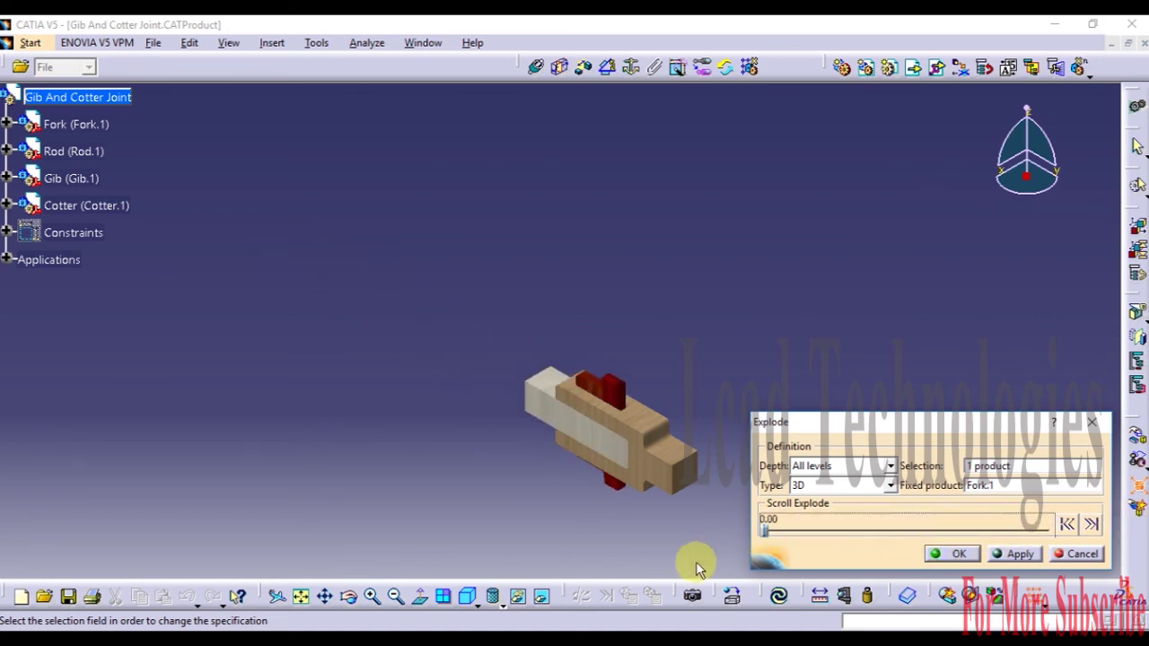
drag(764, 531, 670, 526)
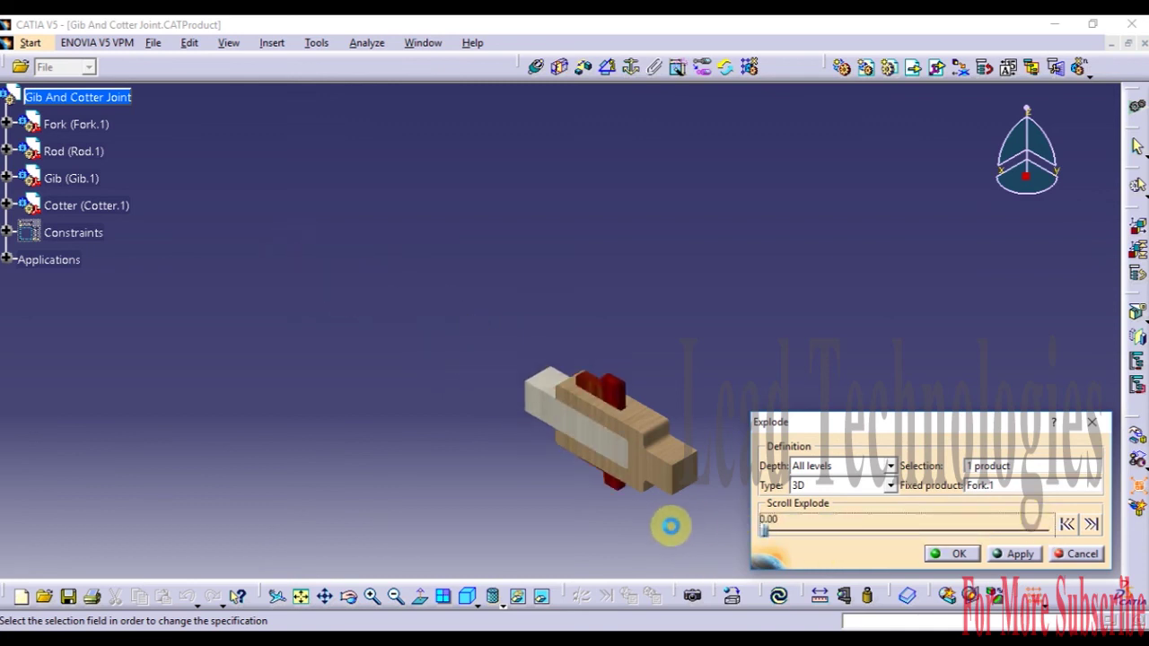
click(1028, 177)
drag(1028, 177, 612, 210)
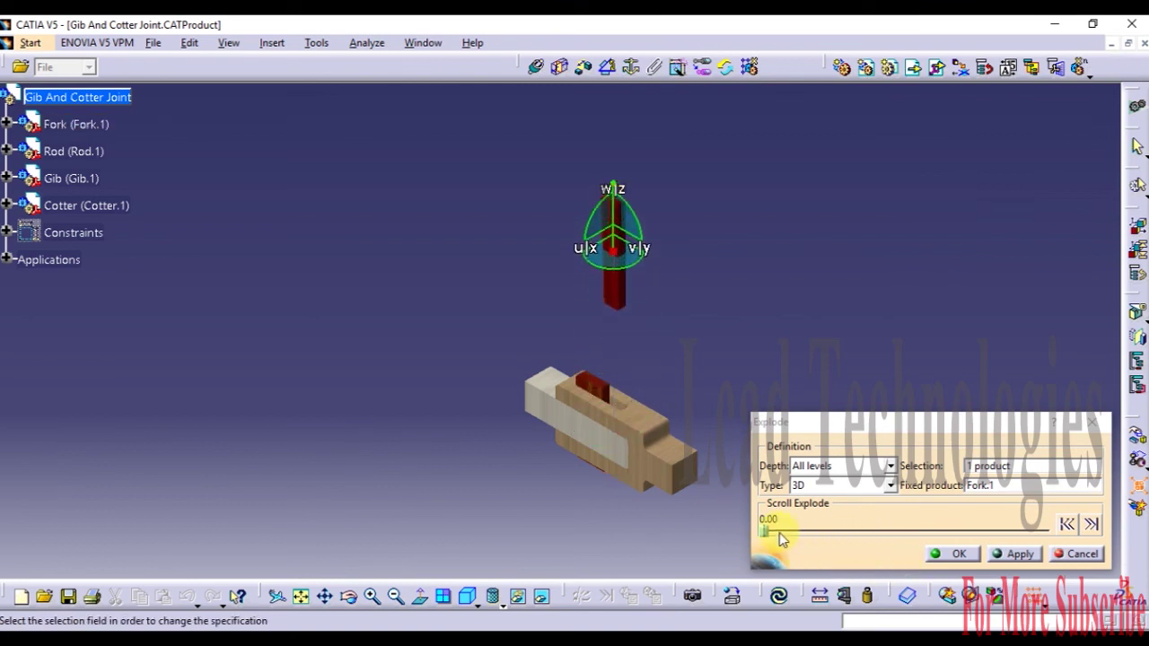
click(766, 529)
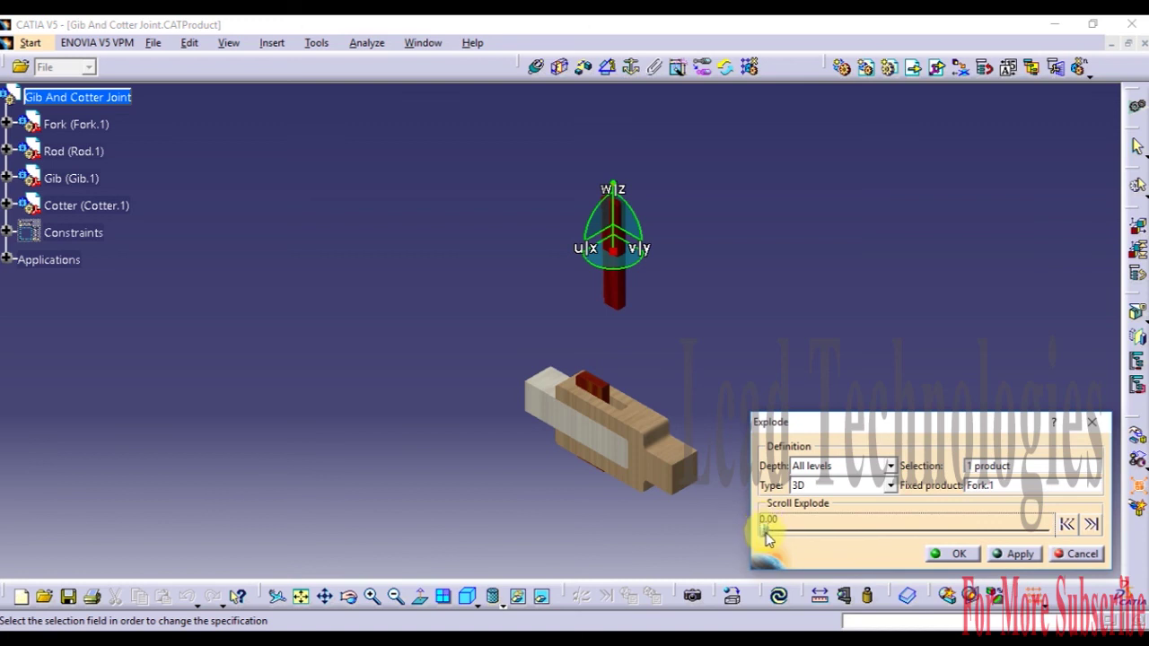
drag(766, 529, 681, 519)
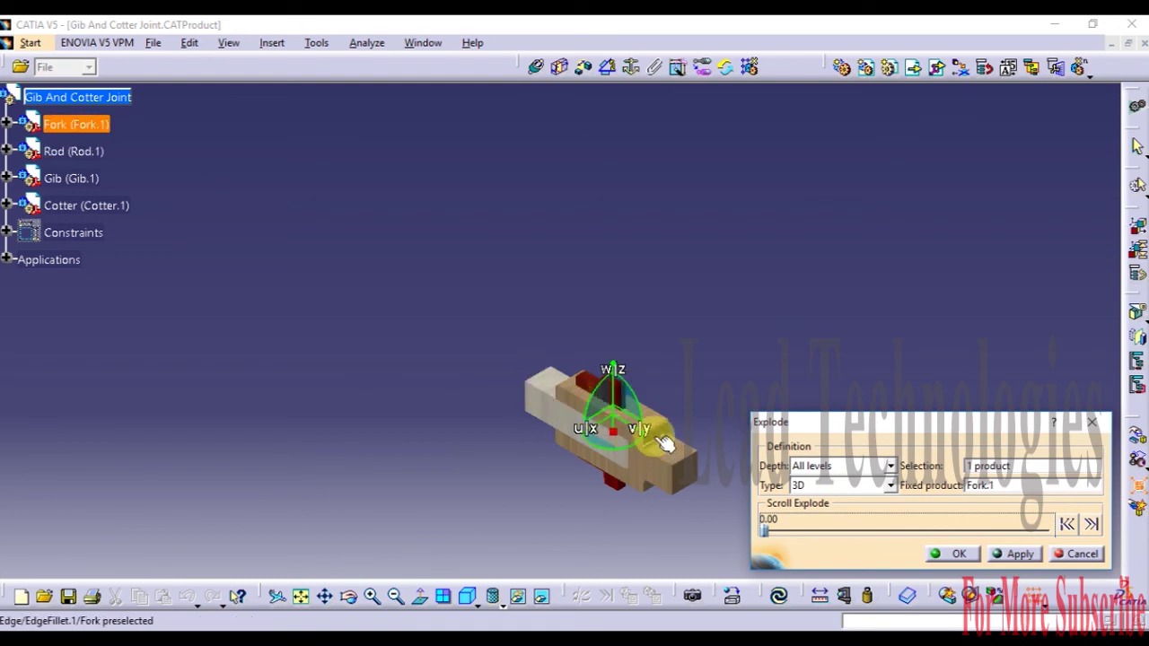
Step: Close the explode and drag the Rod up and left out of the fork
click(957, 553)
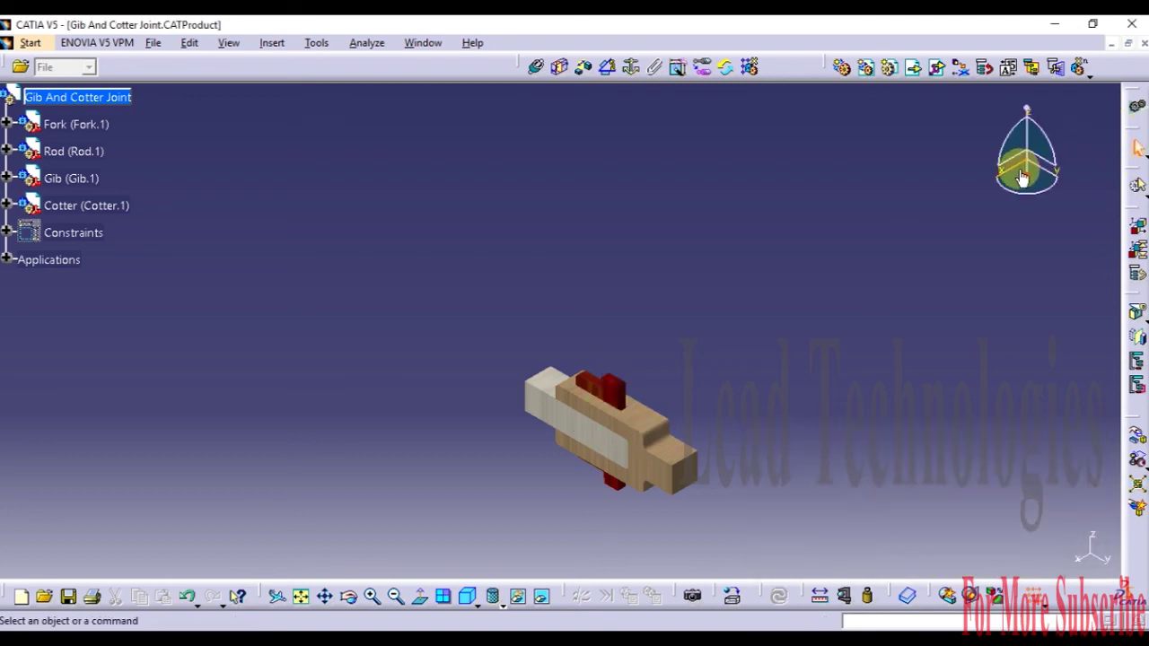
click(554, 439)
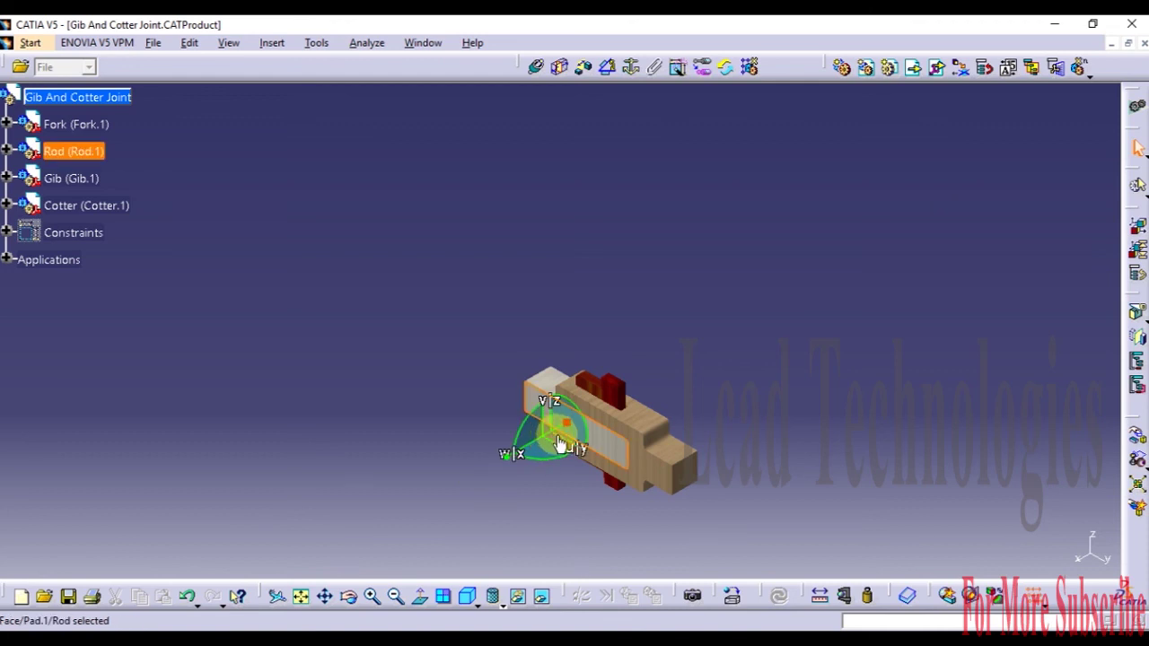
drag(559, 442, 459, 395)
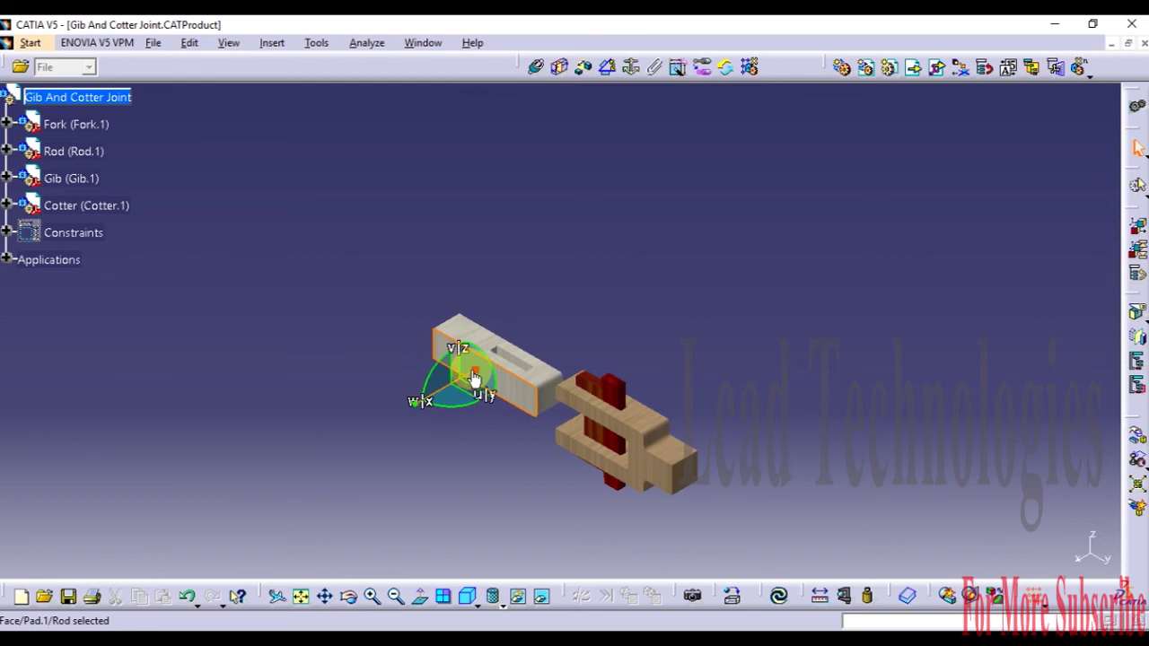
click(474, 370)
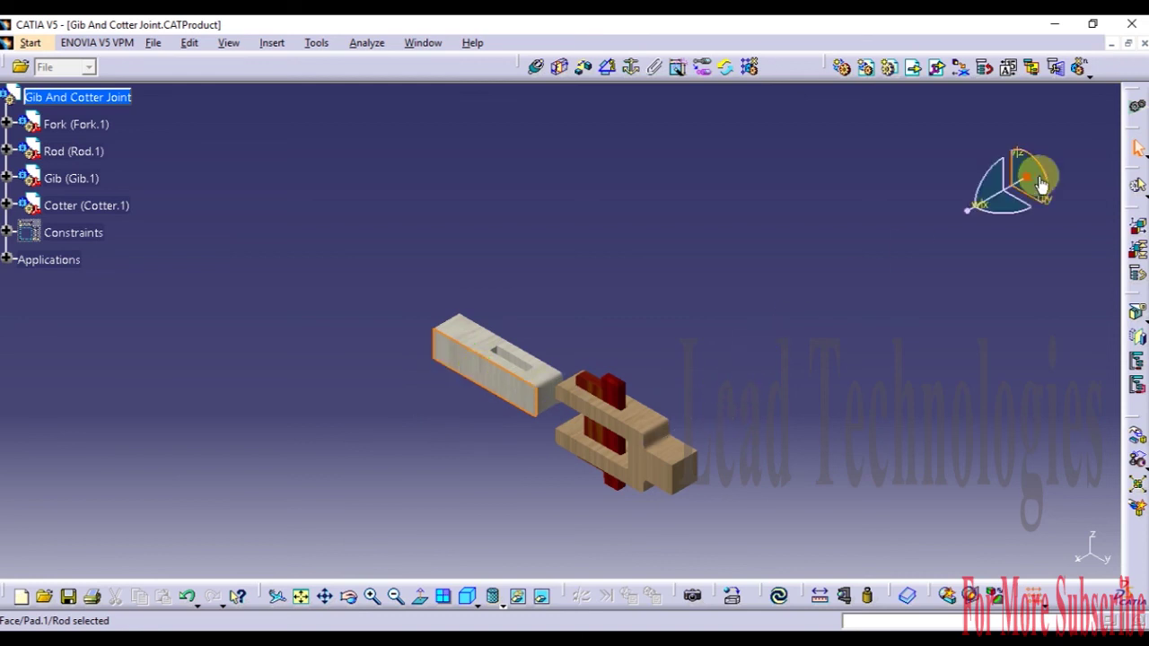
Step: Lift the Gib and then the Cotter upward with the compass, then orbit the view
drag(1035, 190, 589, 392)
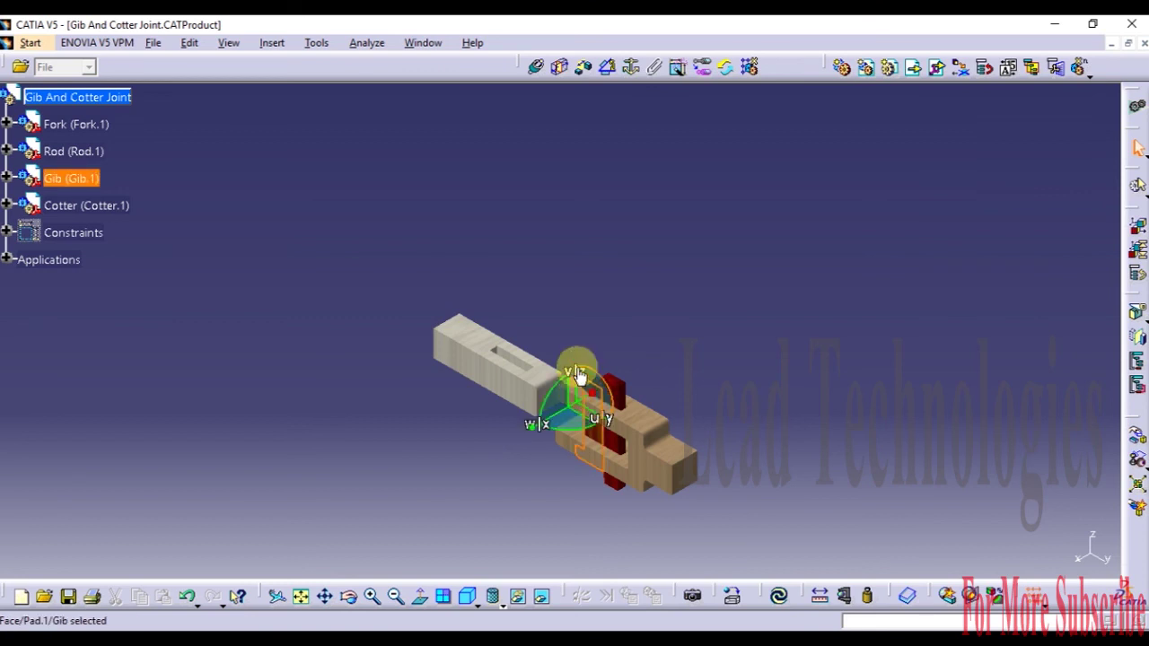
drag(579, 385, 601, 233)
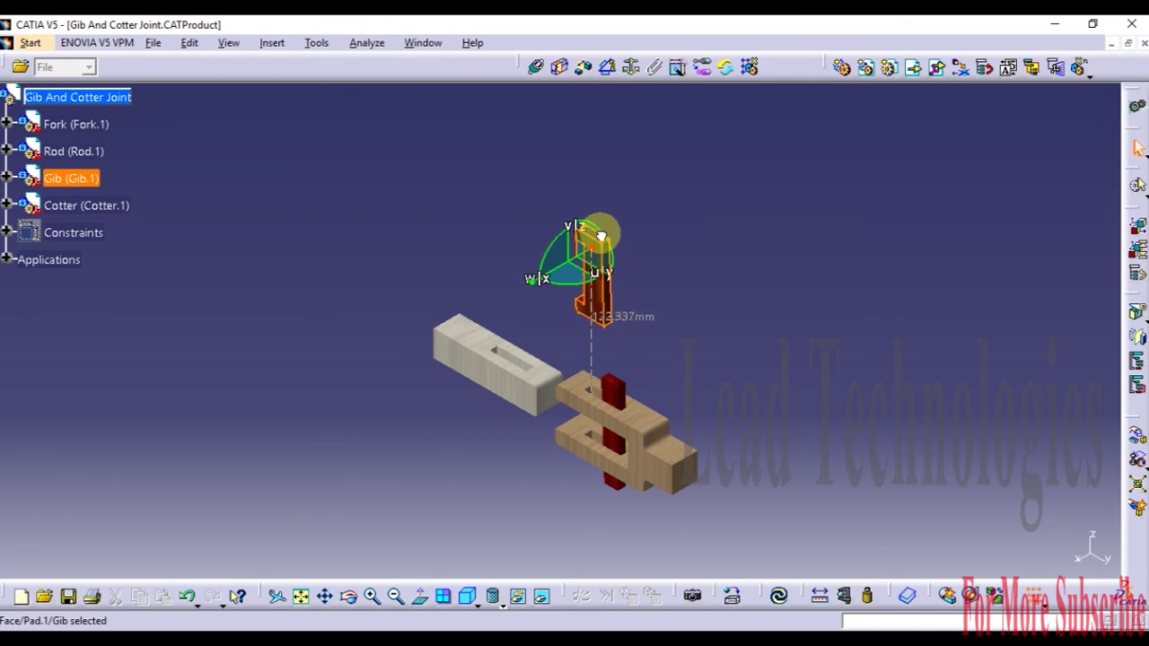
click(607, 368)
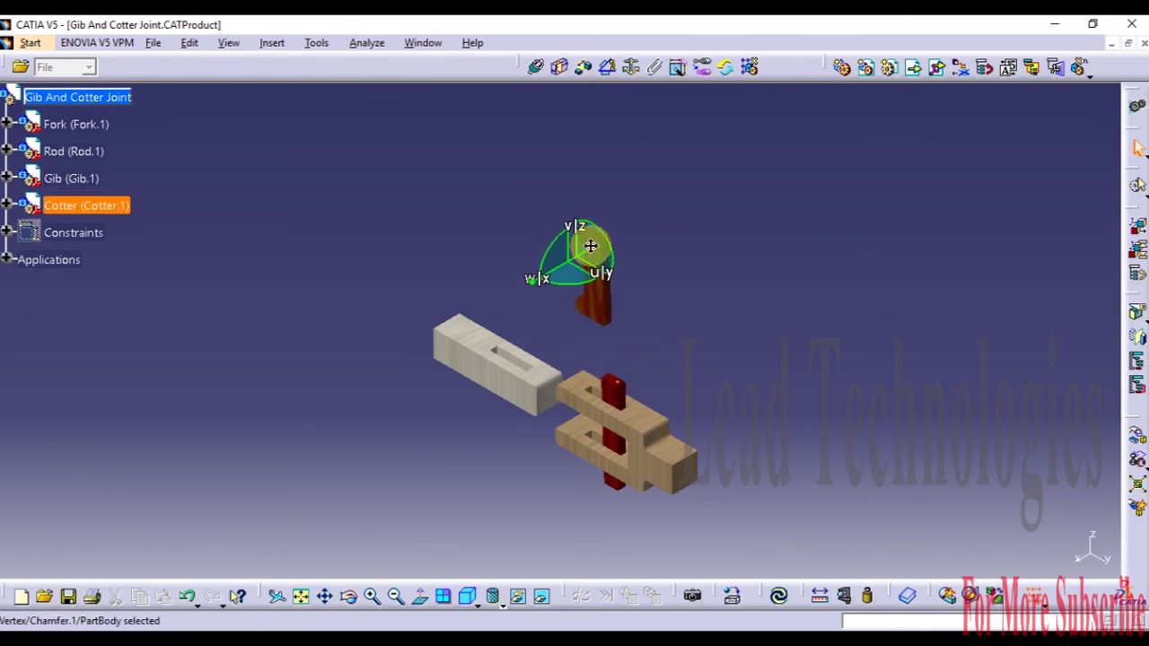
drag(591, 246, 944, 198)
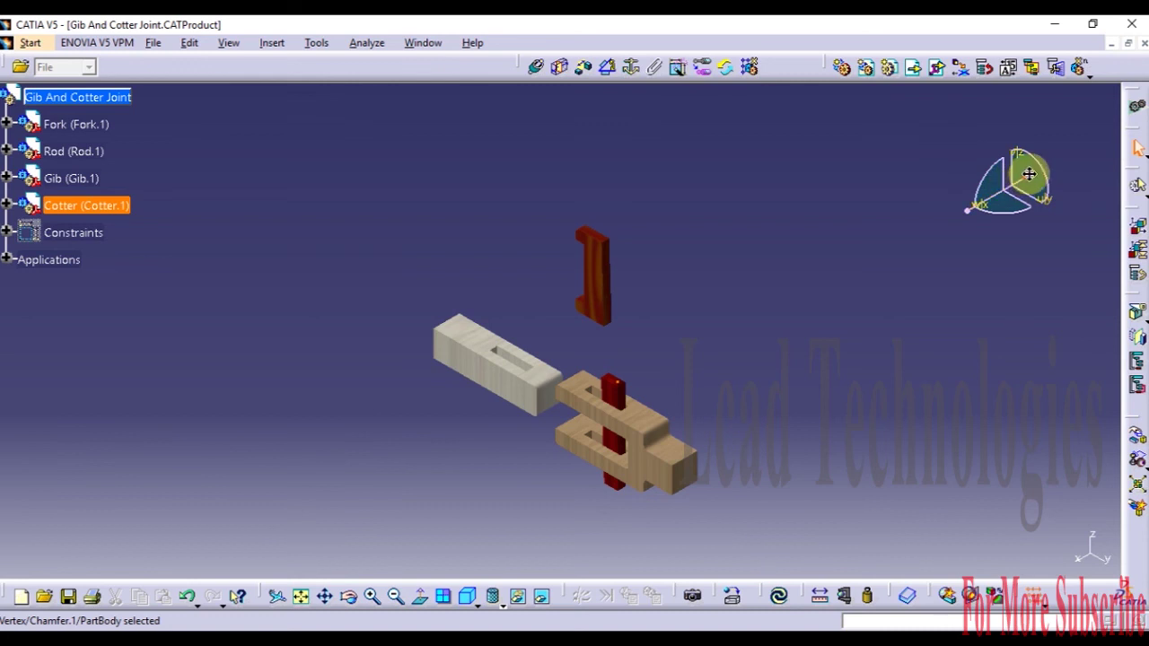
drag(1029, 173, 634, 318)
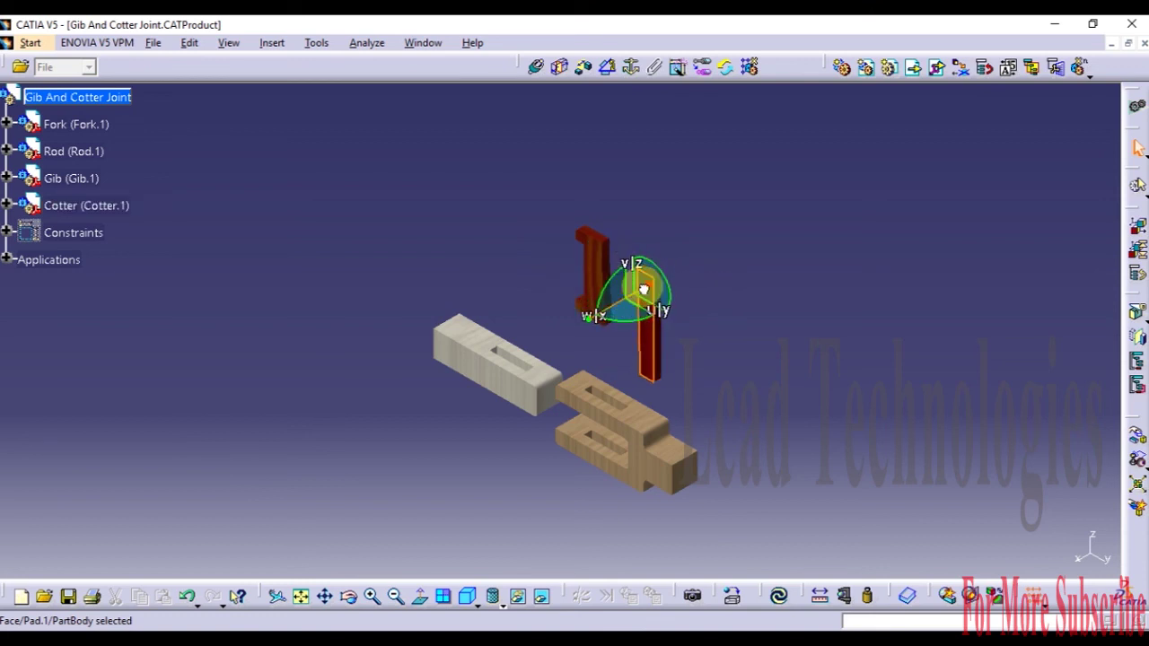
drag(651, 296, 849, 249)
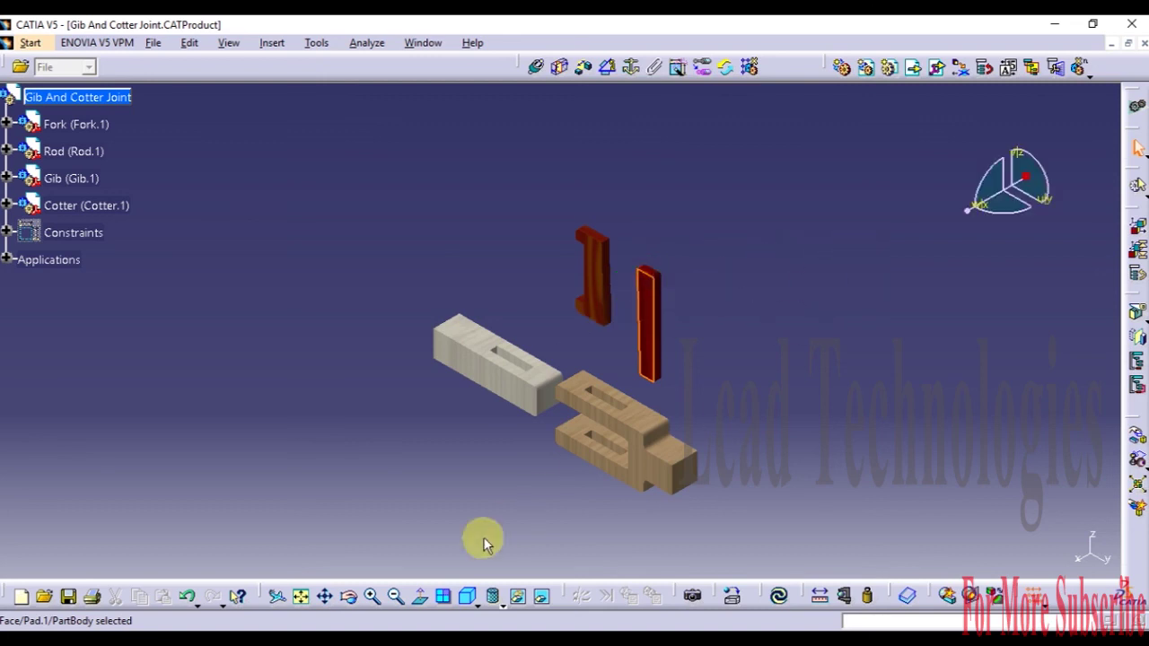
click(348, 597)
drag(456, 495, 525, 510)
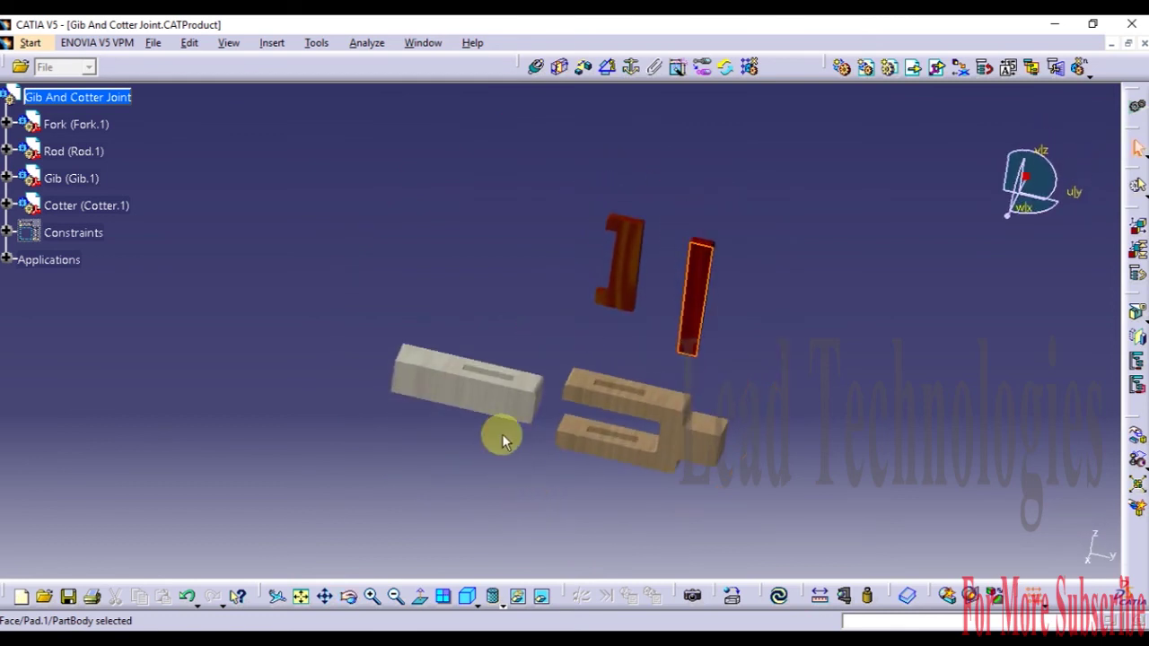
Step: Return to the isometric view and Update All so rod, gib and cotter reseat
click(605, 464)
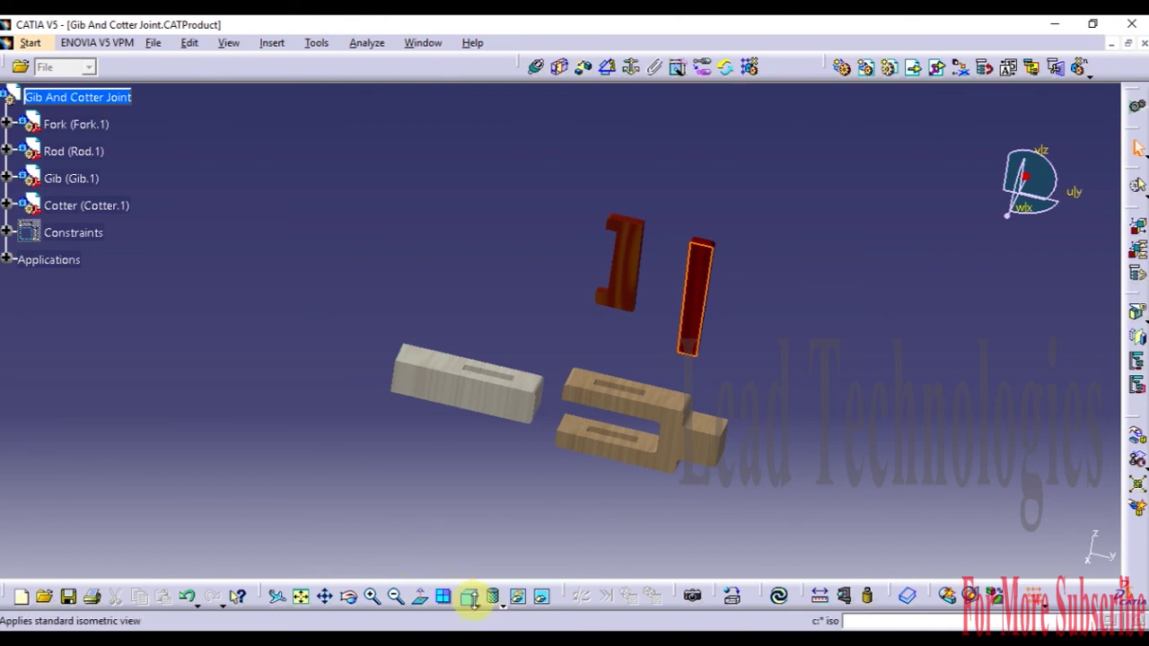
click(469, 598)
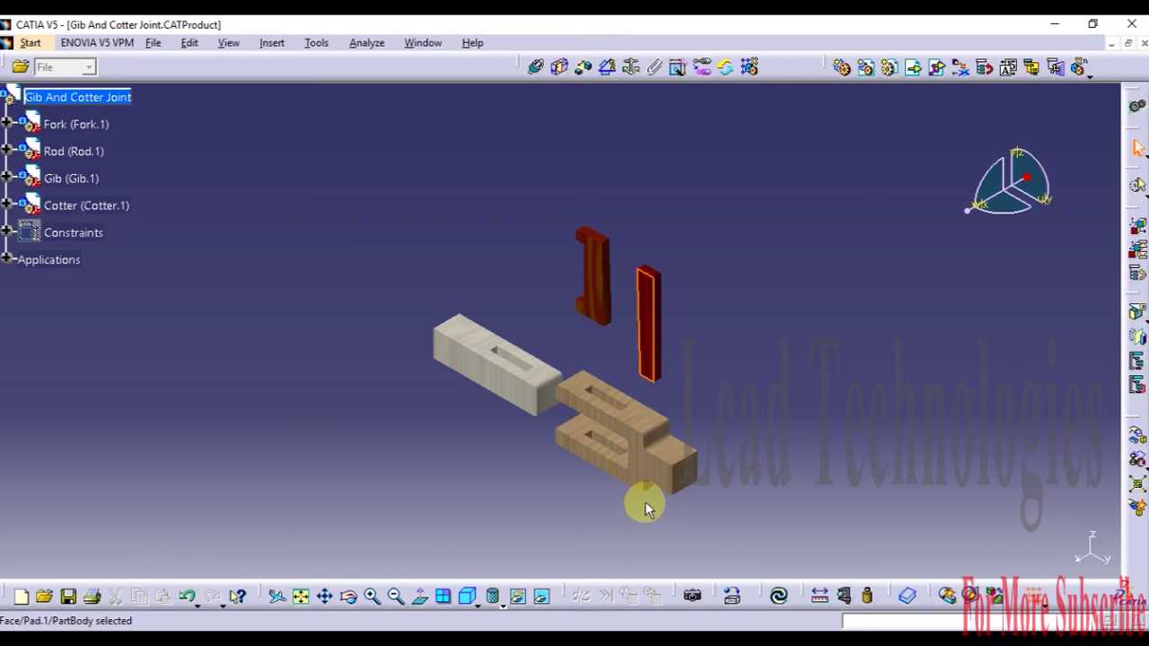
click(778, 596)
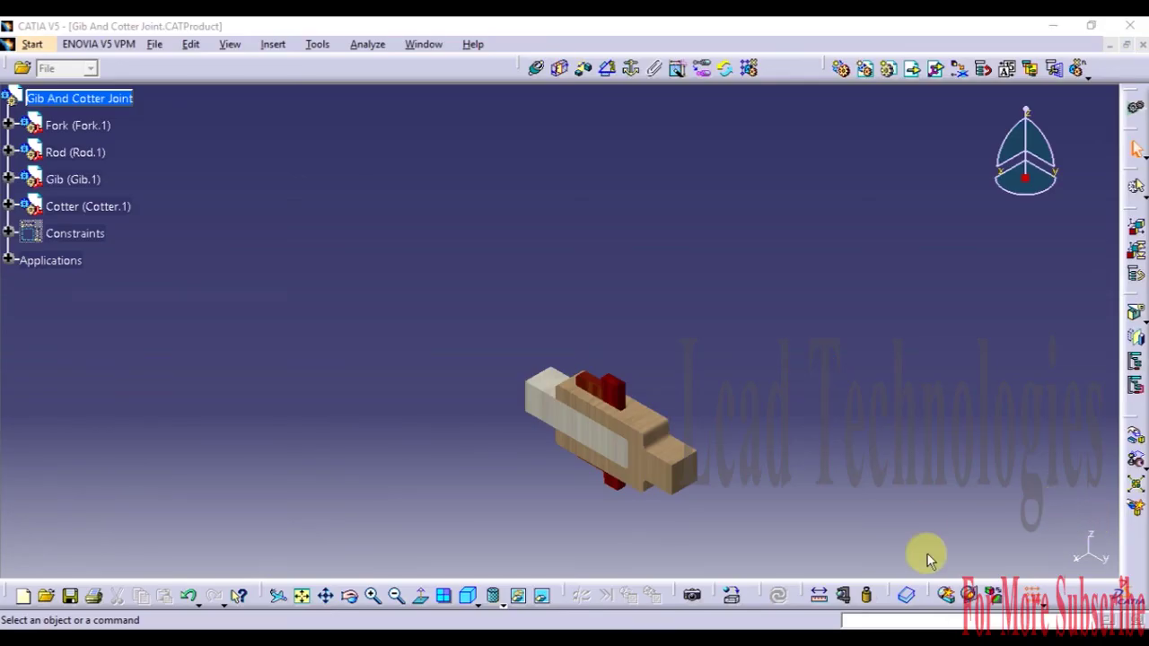
drag(1026, 176, 674, 302)
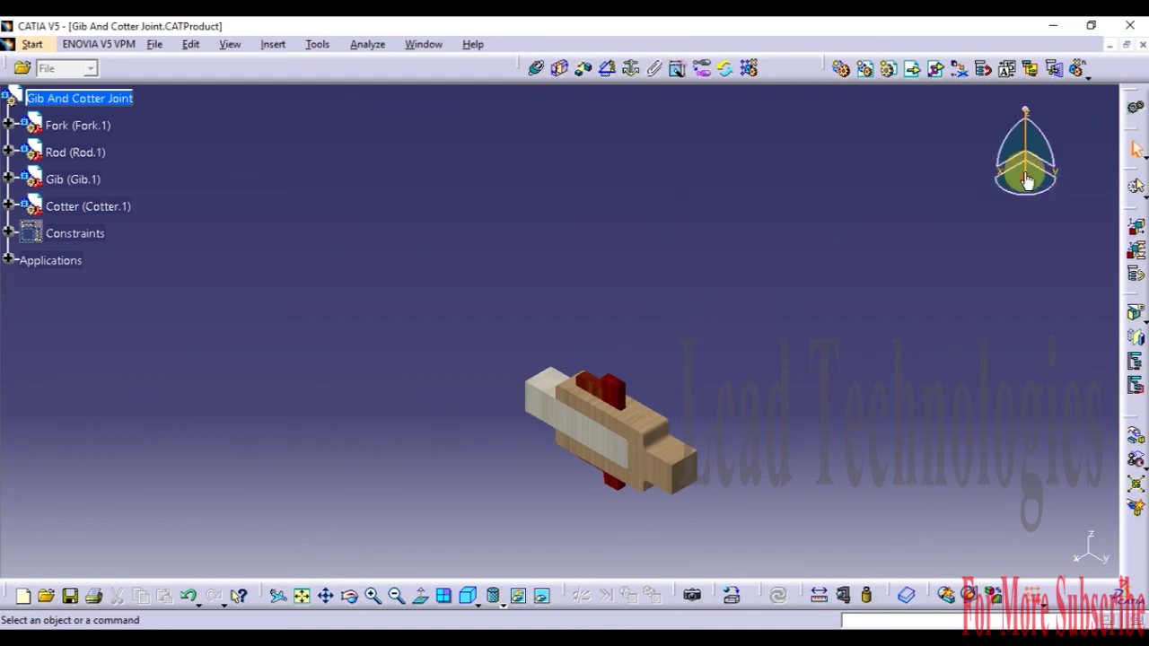
drag(1021, 177, 1018, 209)
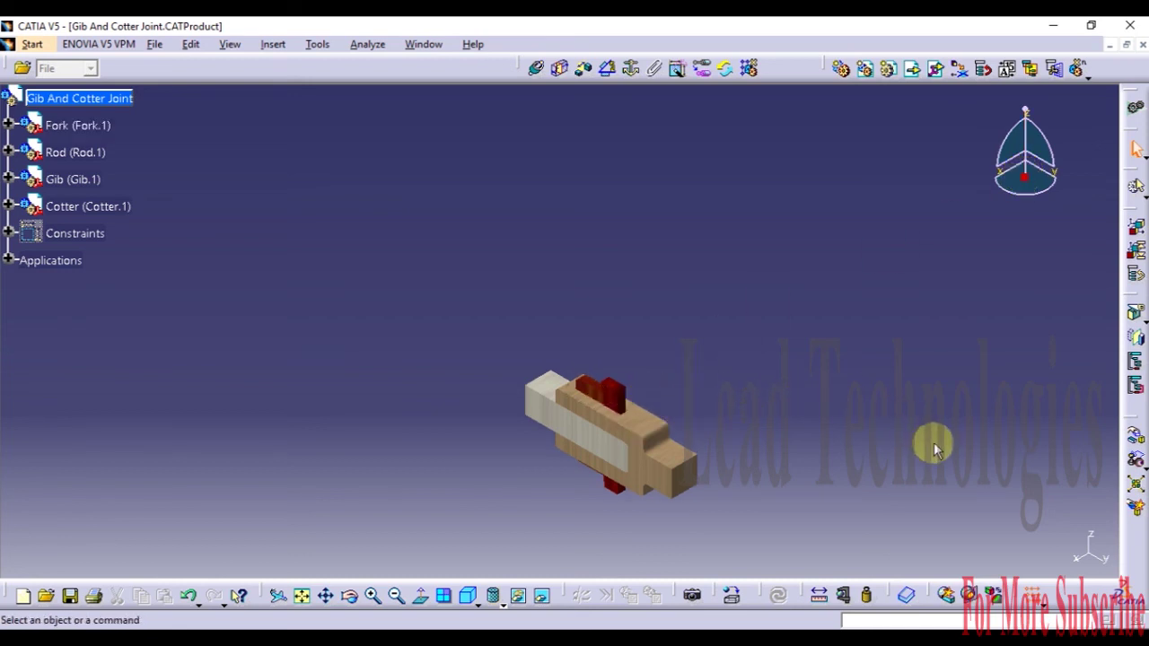
Step: With Manipulation, slide the Fork along X and the Rod along Y
click(1135, 447)
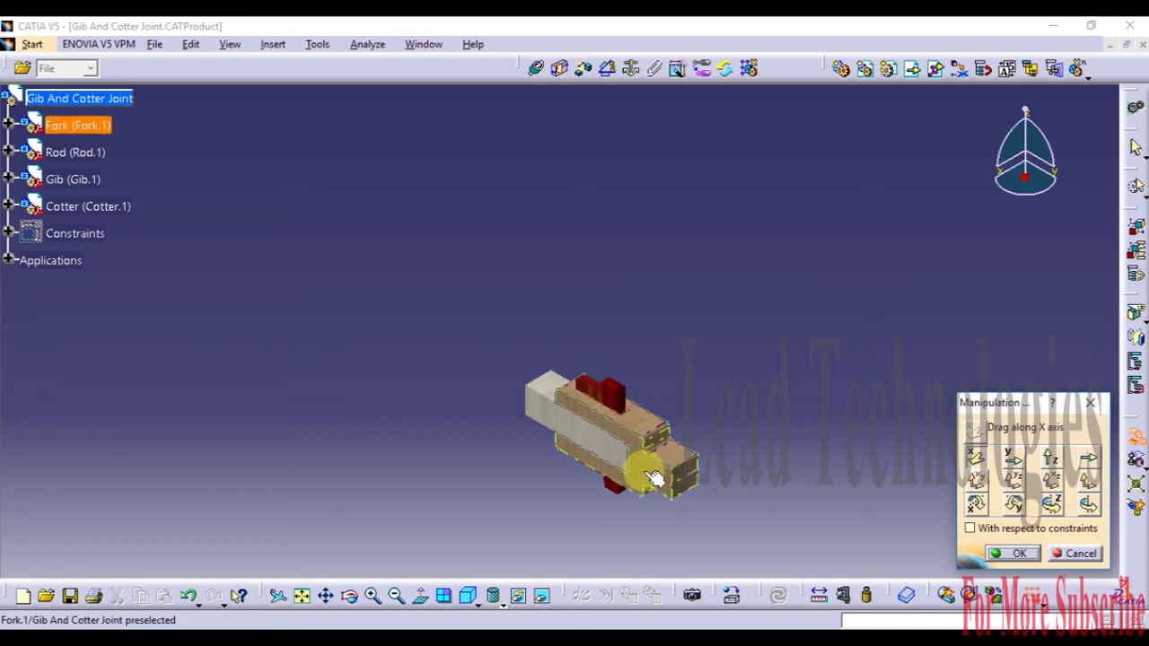
drag(661, 475, 698, 372)
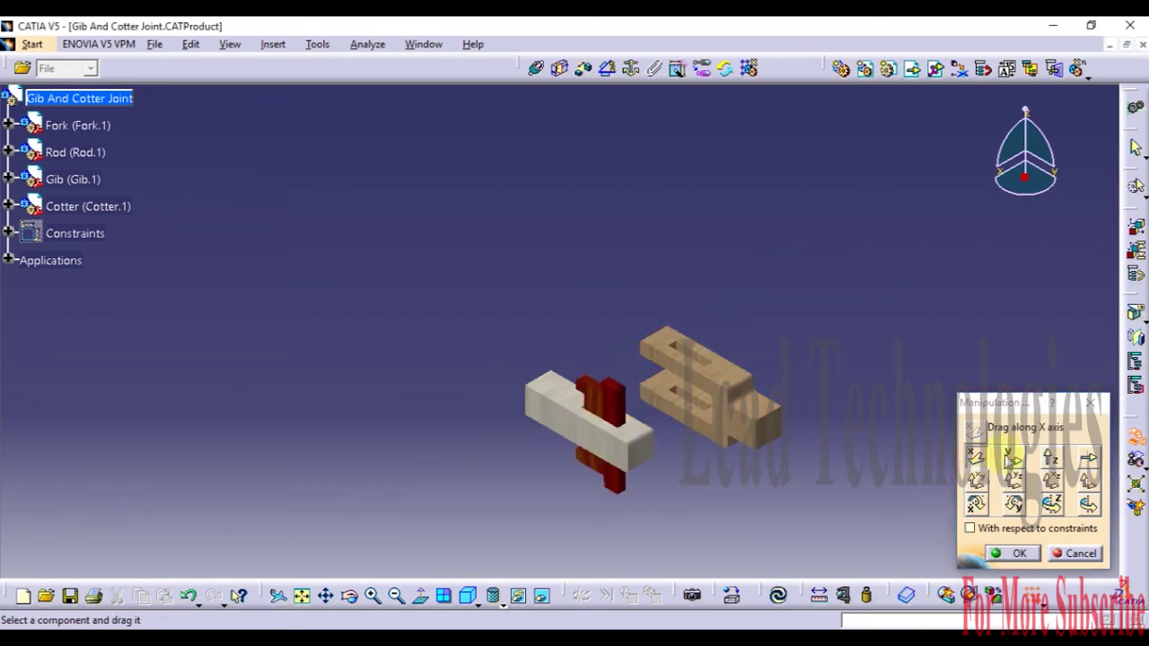
click(1013, 458)
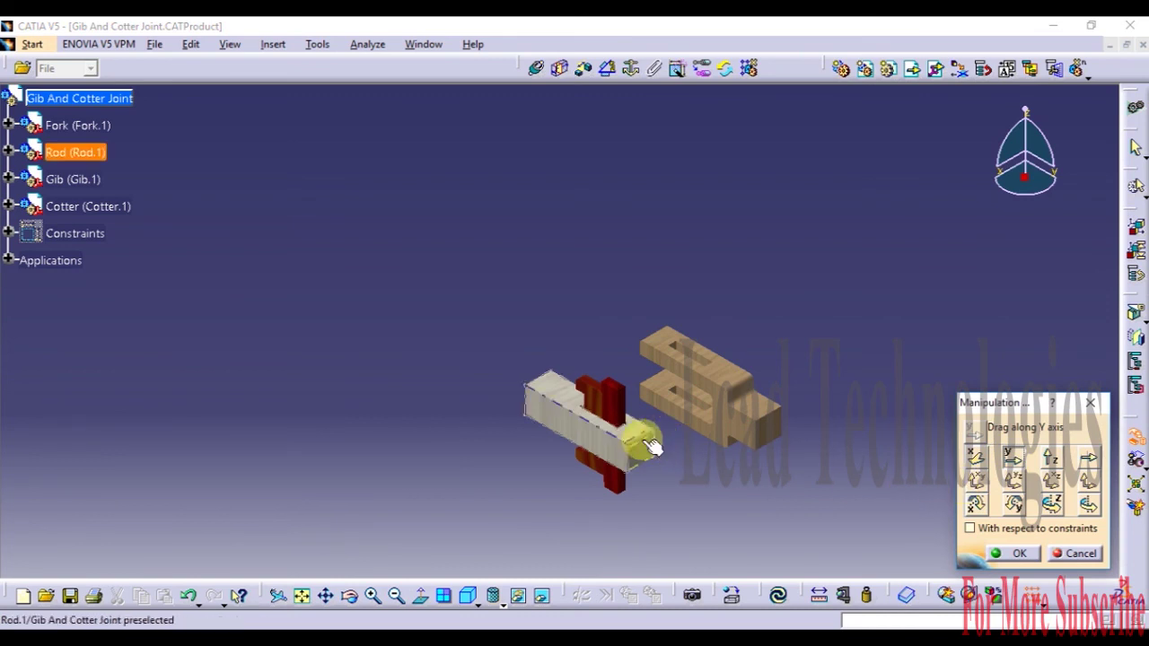
drag(658, 461, 525, 433)
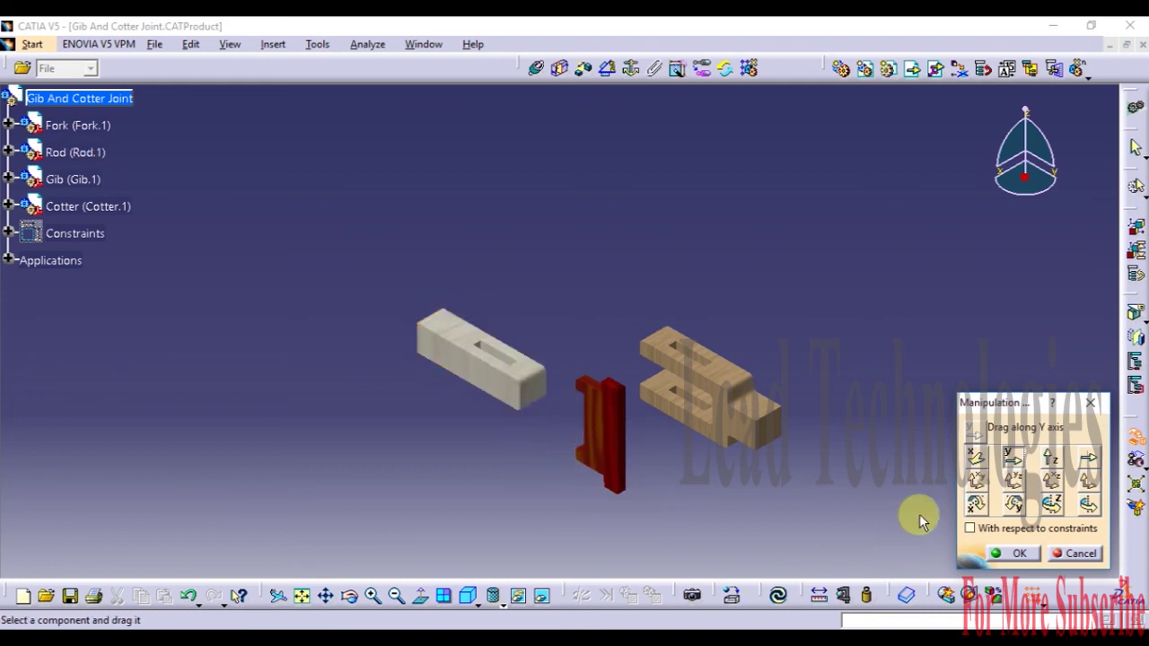
Step: Lift the Gib along Z, move the Cotter along any axis, then cancel Manipulation
click(1052, 460)
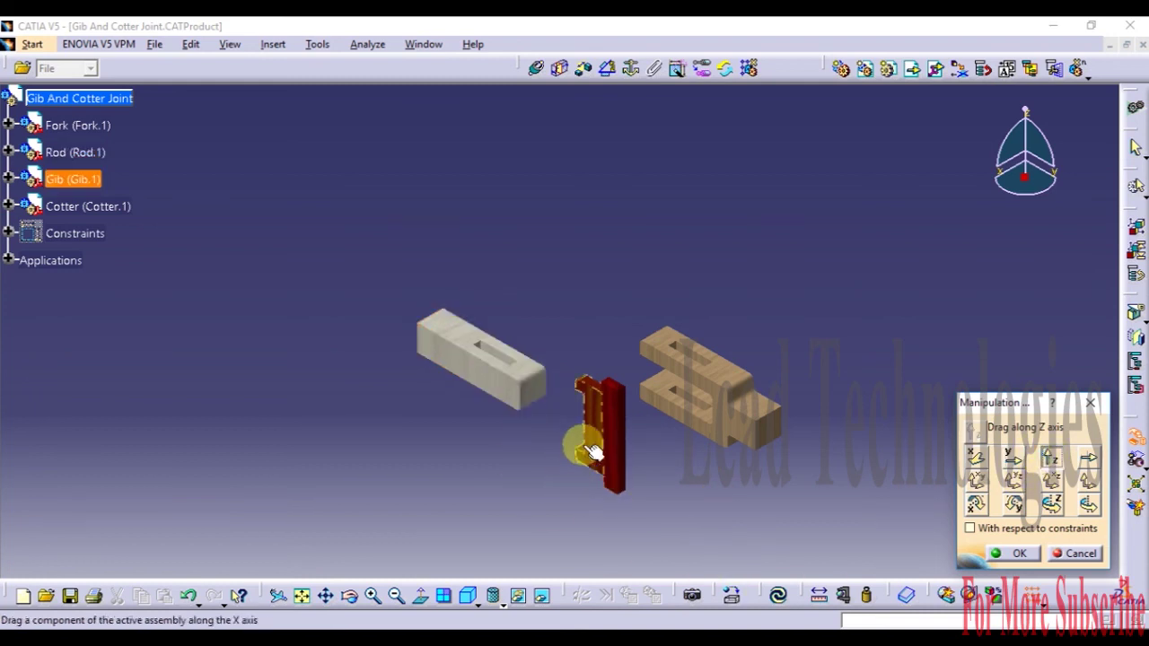
drag(588, 452, 543, 285)
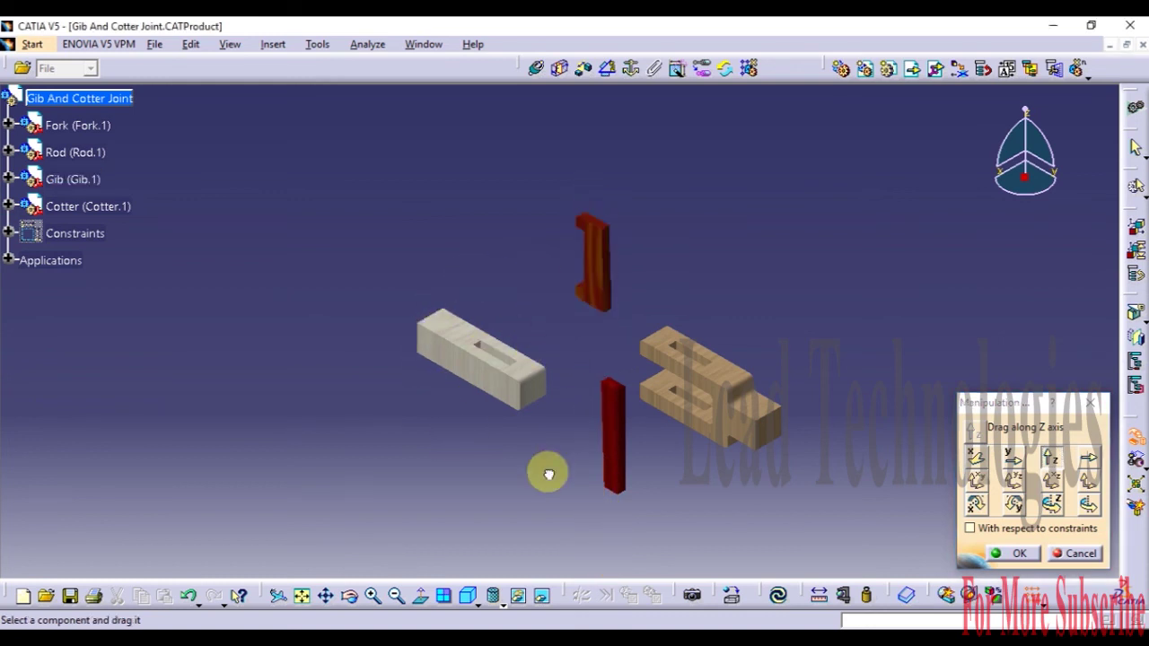
click(1089, 462)
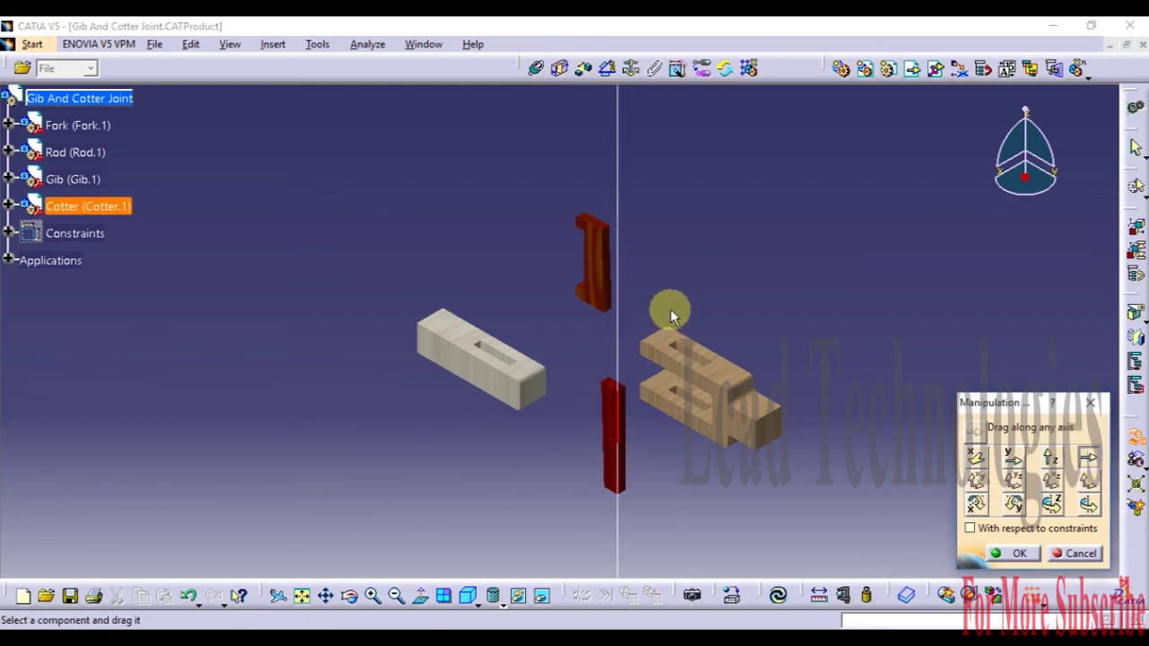
drag(608, 437, 657, 447)
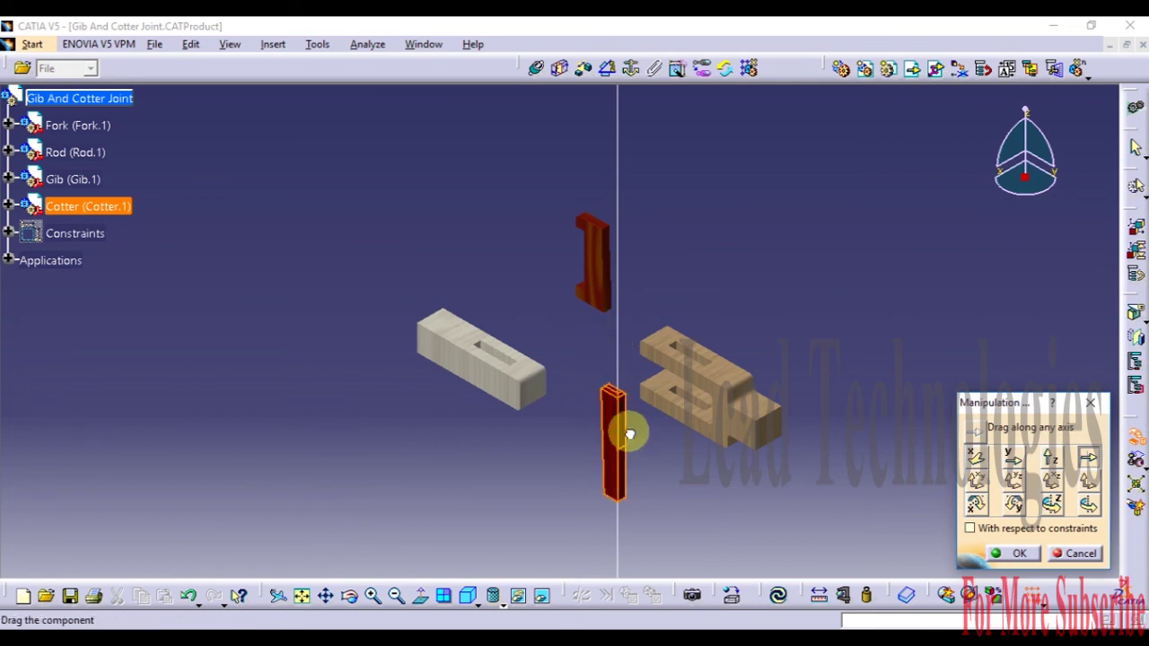
drag(629, 435, 734, 409)
click(1062, 551)
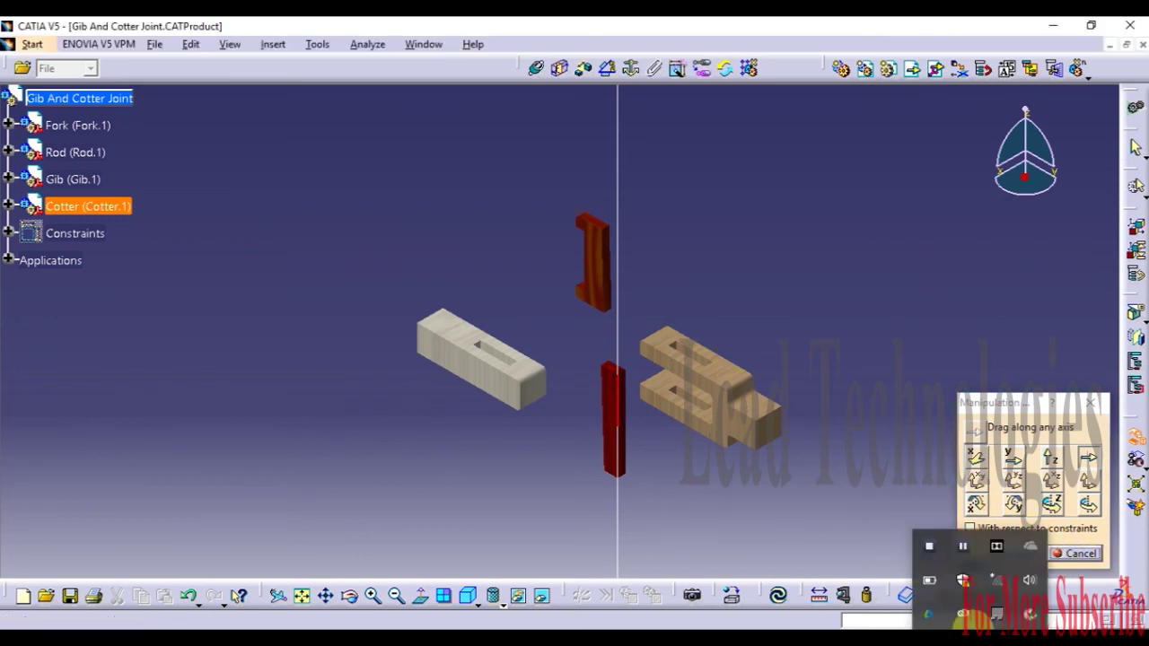
Step: In Manipulation, slide the Fork away from the rod along the XY plane
click(963, 548)
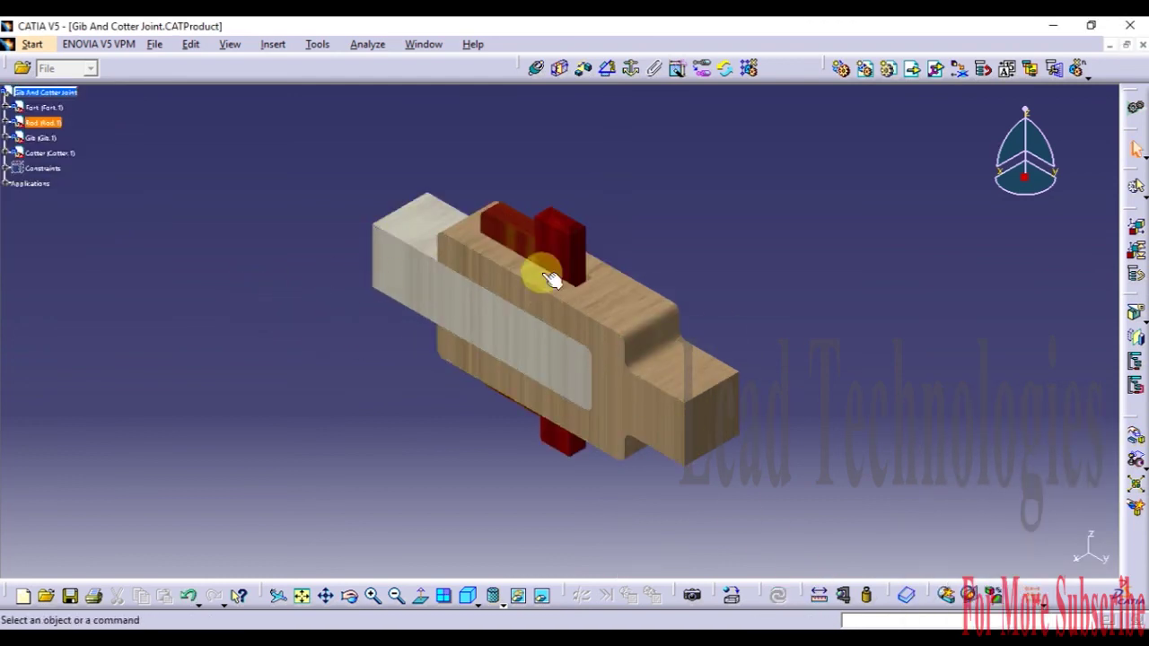
middle_drag(543, 312, 484, 361)
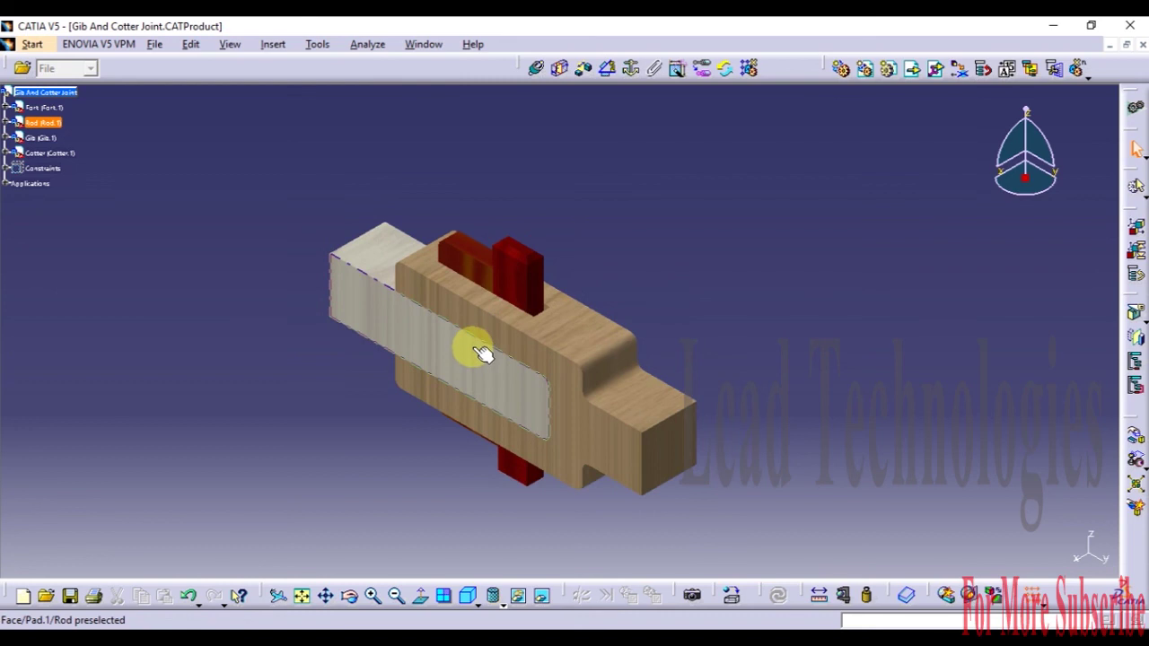
click(1137, 437)
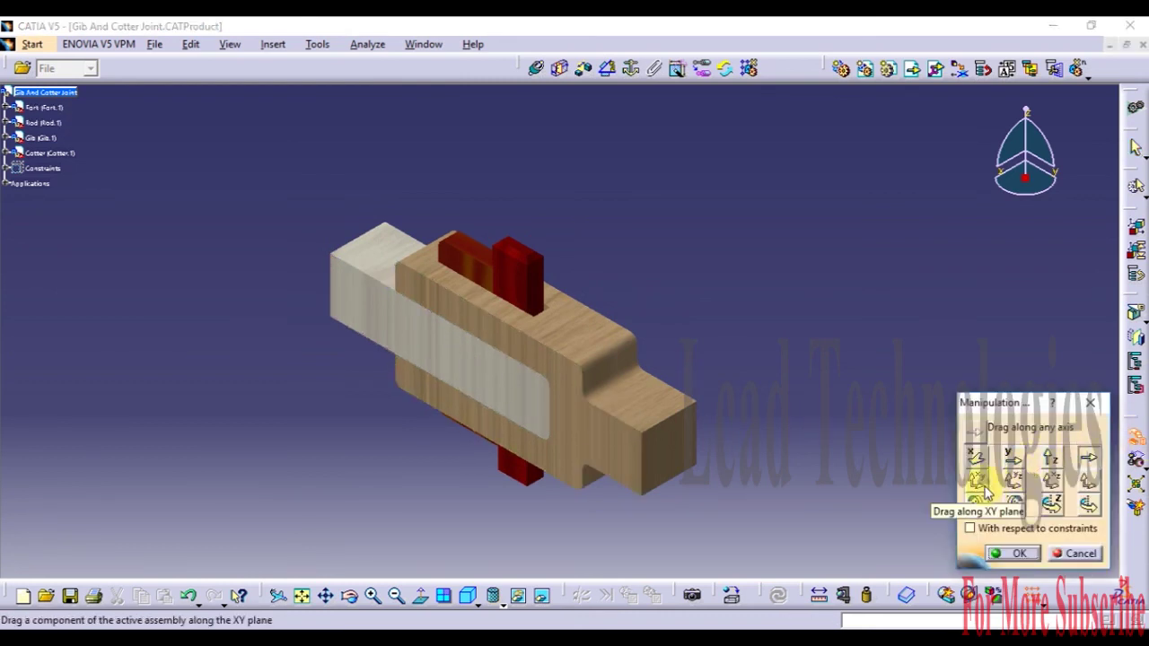
click(984, 491)
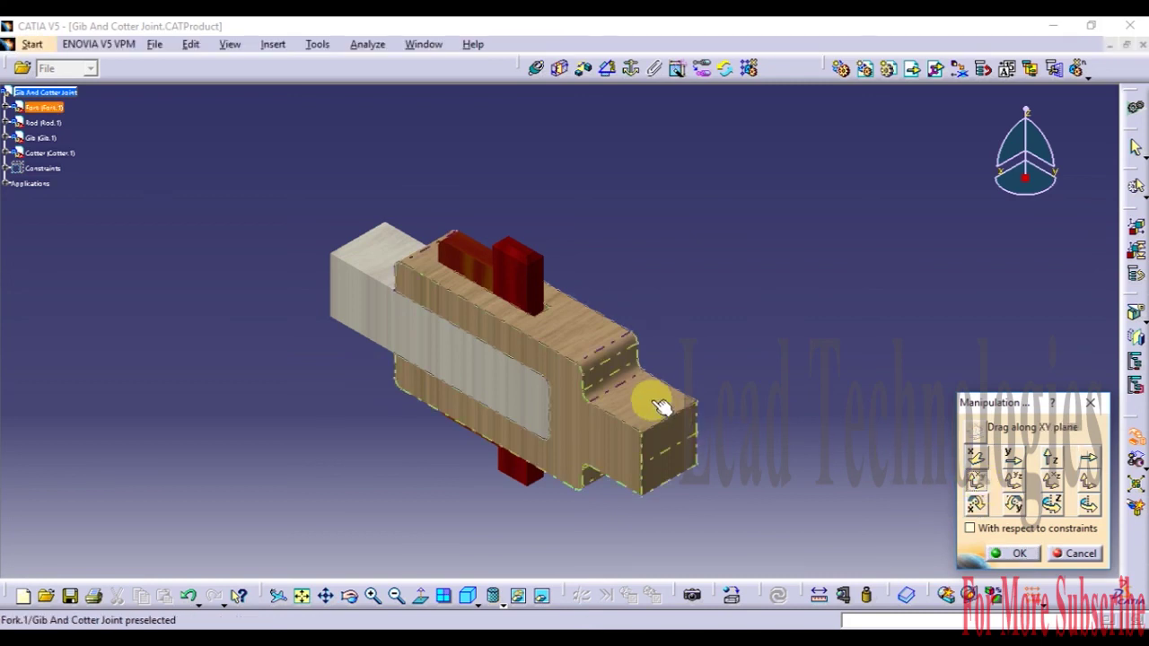
drag(661, 405, 911, 284)
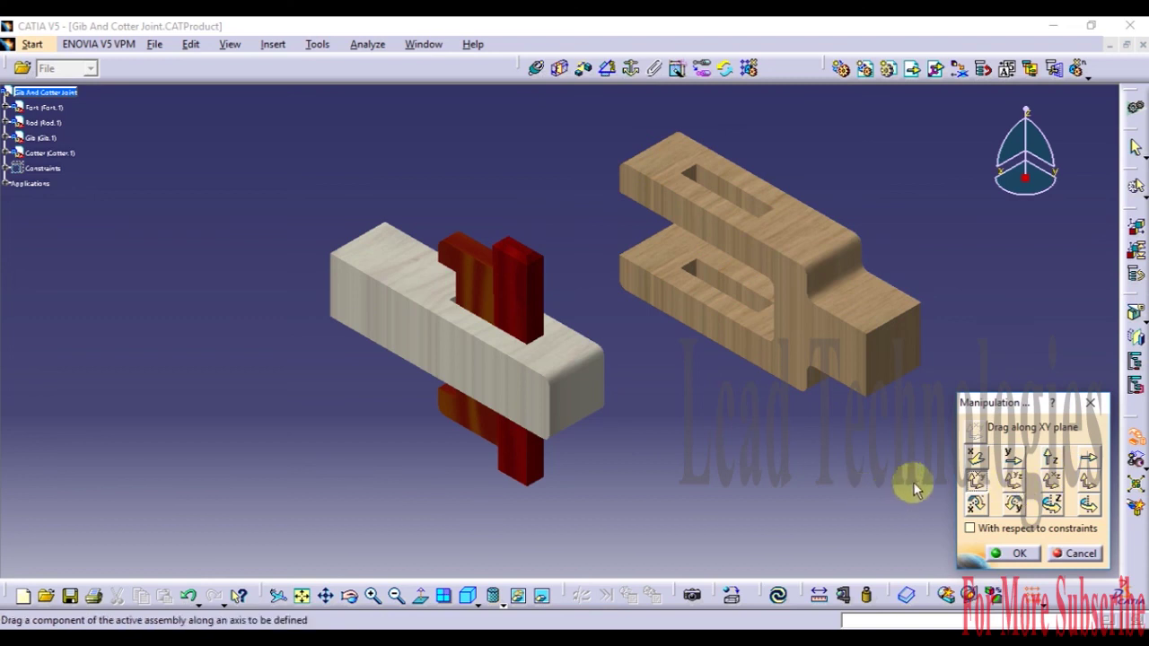
Step: Move the Rod down along the YZ plane and the Cotter along the XZ plane
click(1014, 489)
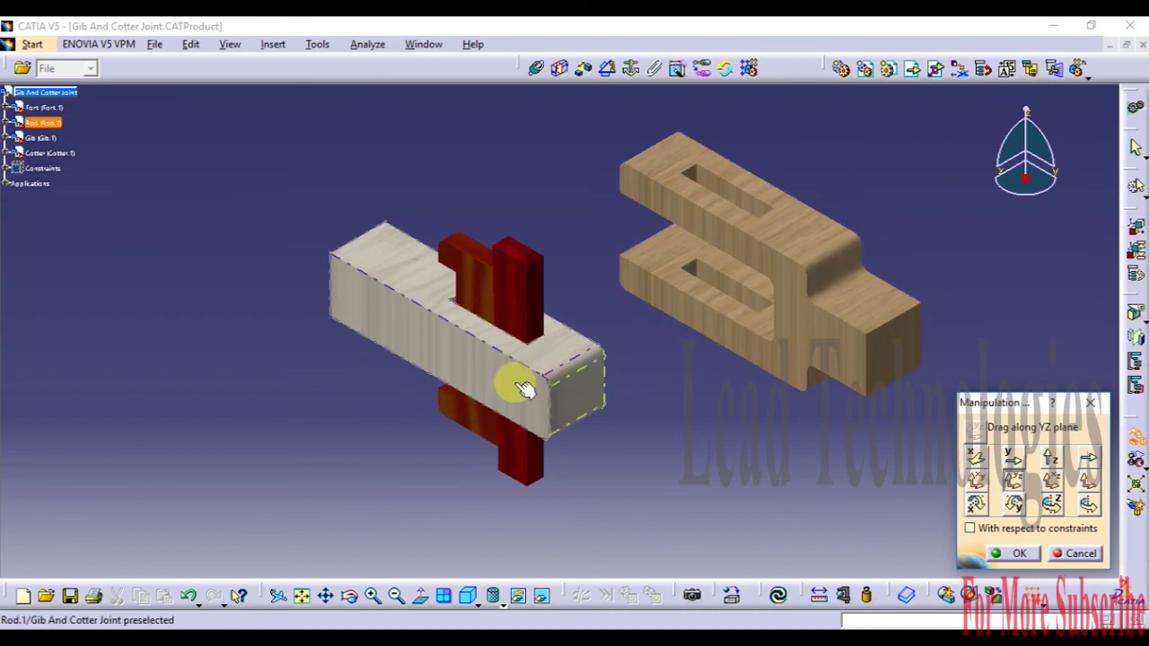
drag(525, 387, 767, 556)
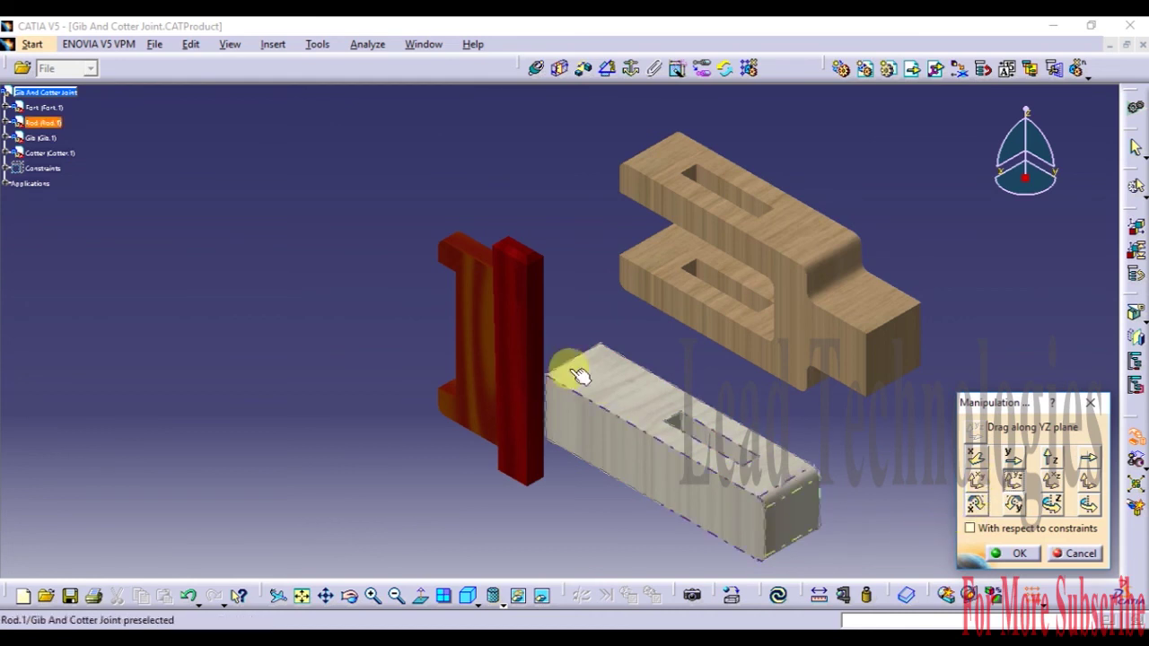
click(1054, 481)
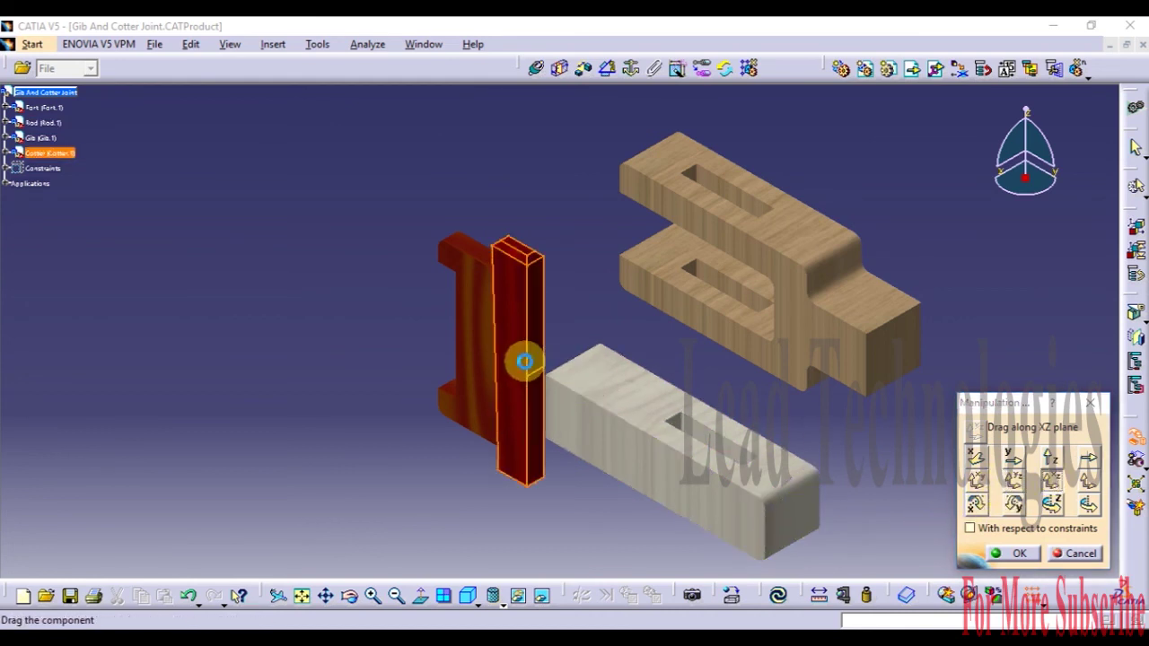
drag(526, 364, 567, 313)
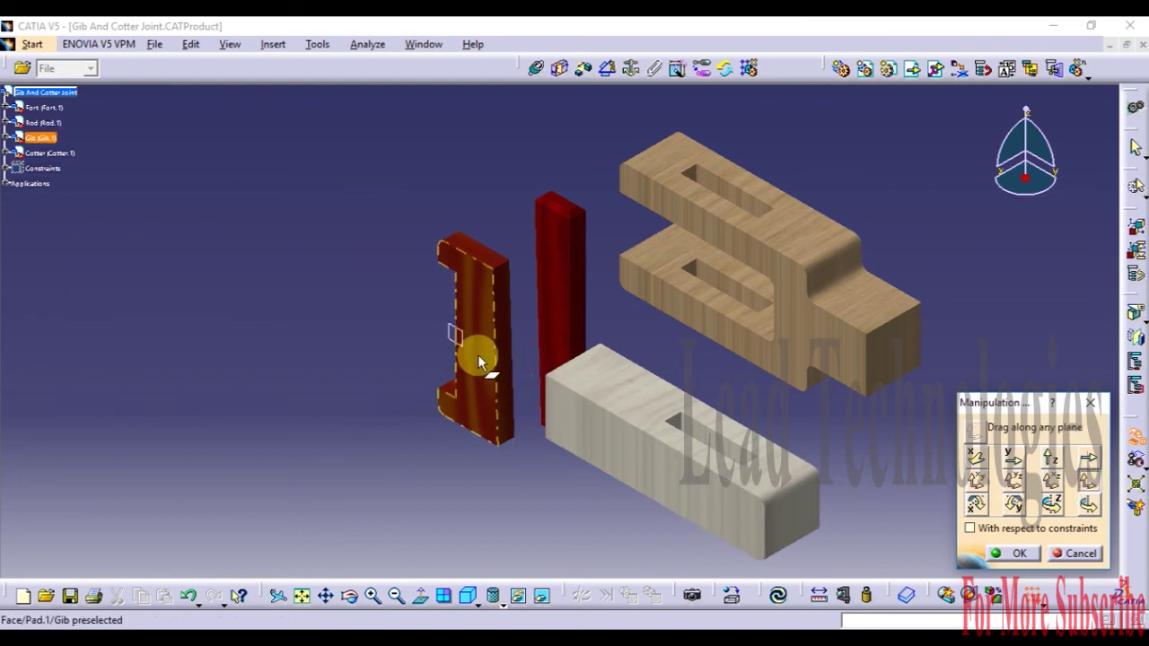
Step: Nudge the Rod slightly along any plane, then cancel the Manipulation session
click(618, 393)
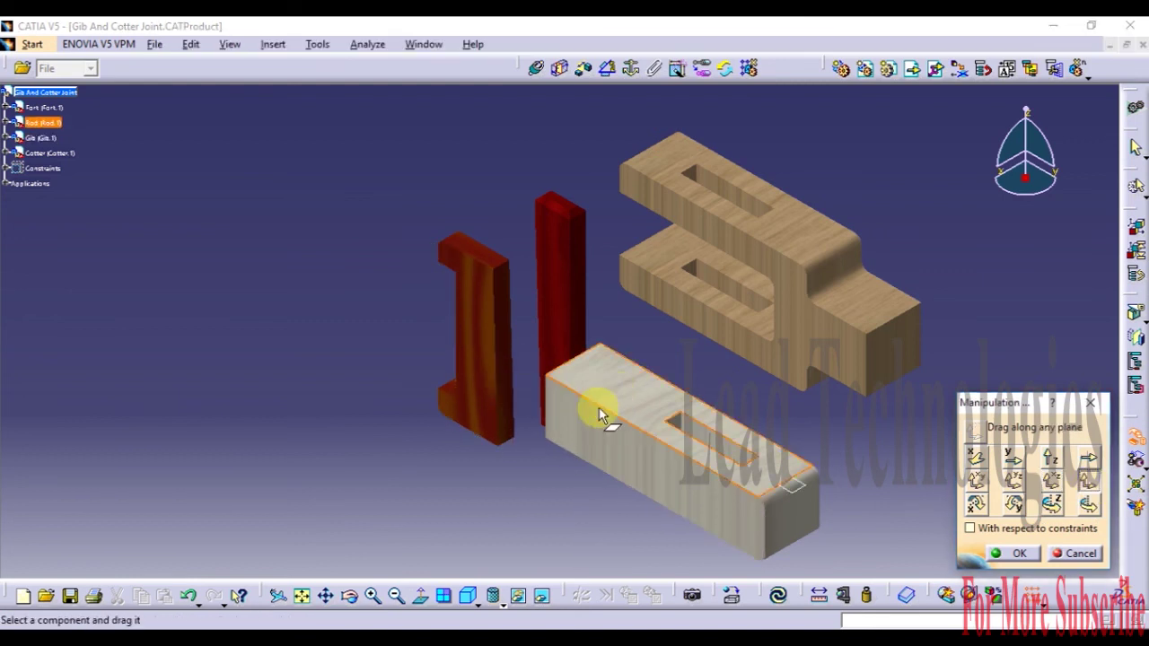
mouse_move(639, 404)
mouse_down()
mouse_move(443, 336)
mouse_move(677, 470)
mouse_move(719, 267)
mouse_move(641, 384)
mouse_up()
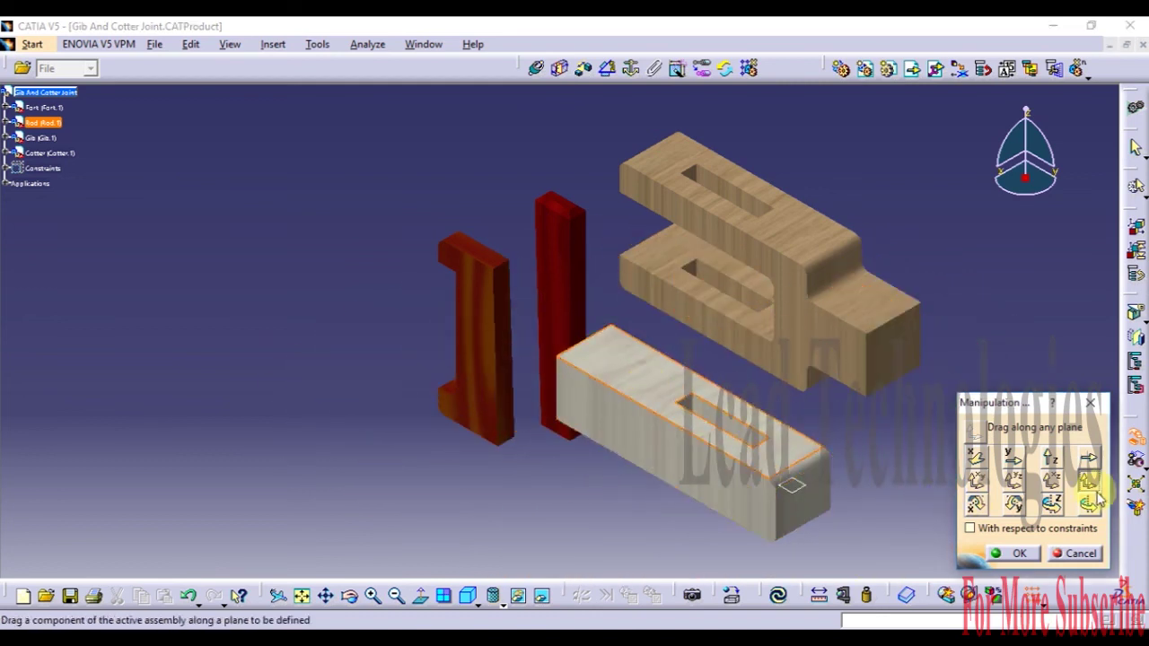
click(1060, 554)
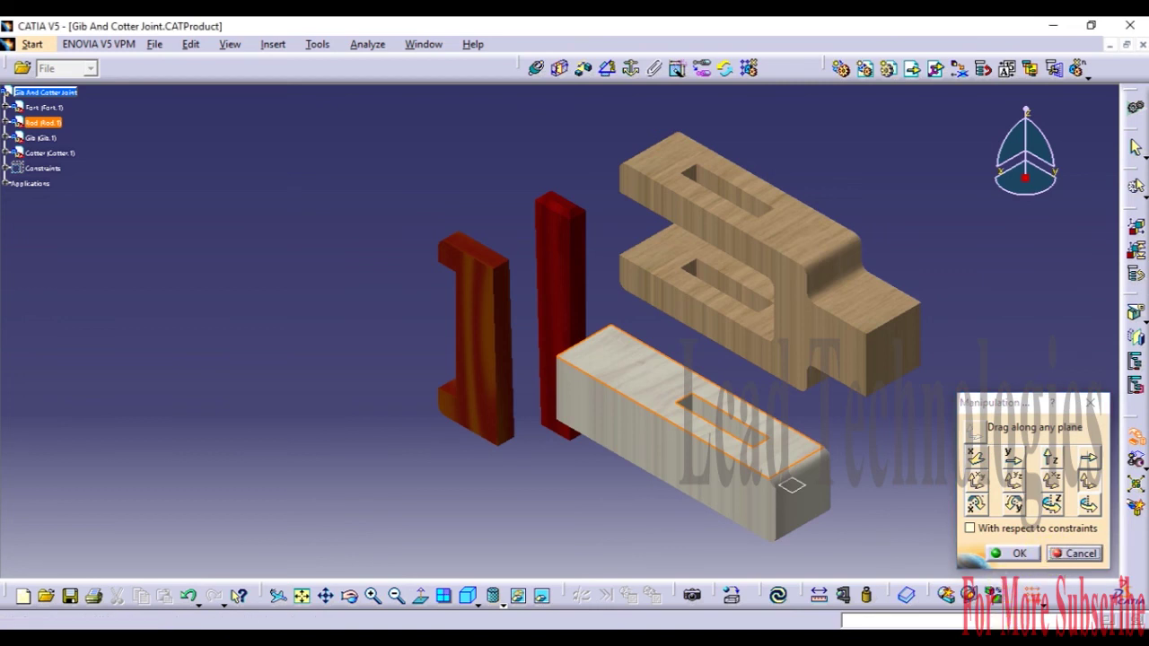
click(997, 616)
click(965, 551)
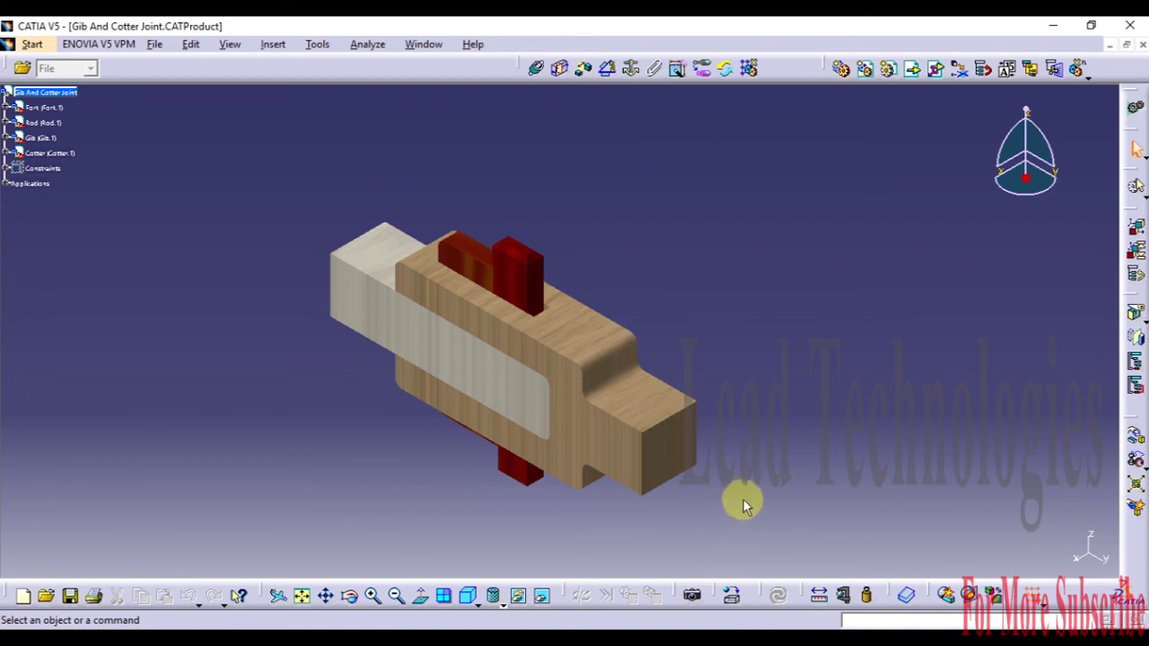
click(1134, 442)
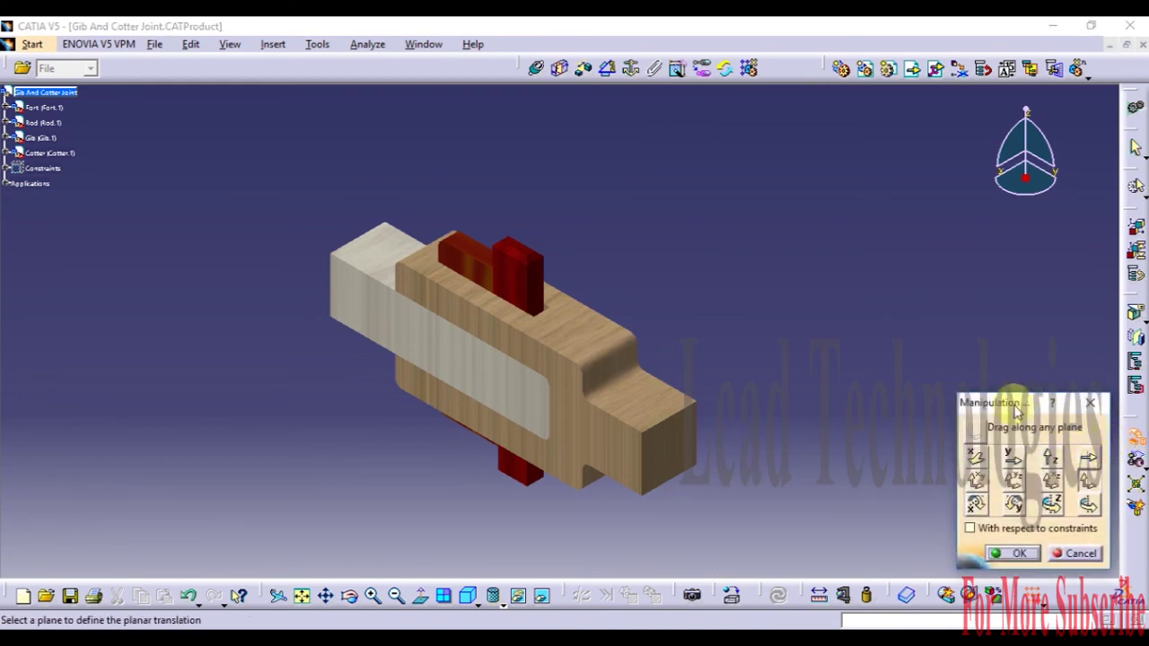
drag(1018, 408, 1037, 329)
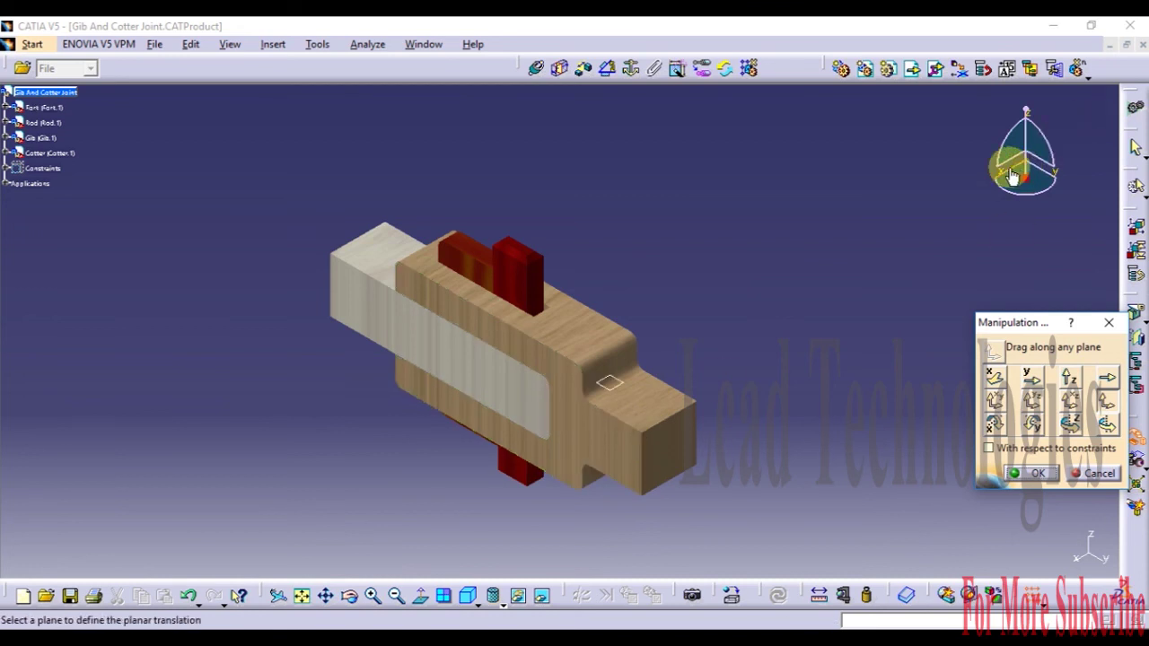
click(994, 429)
drag(654, 406, 671, 323)
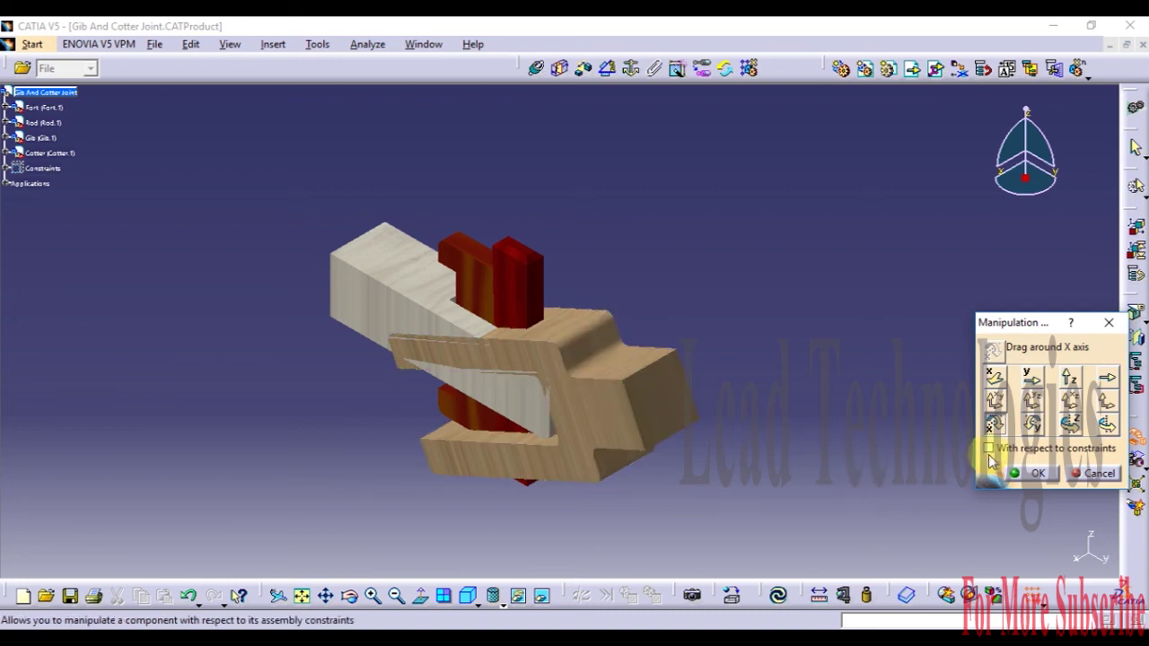
click(777, 595)
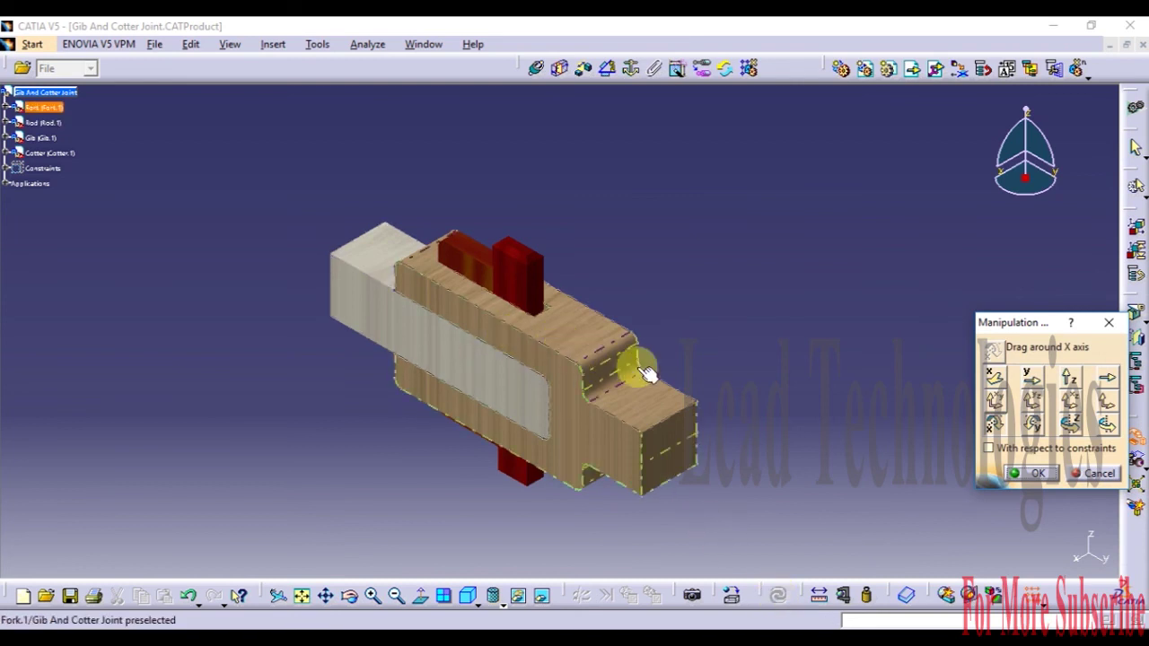
click(1031, 423)
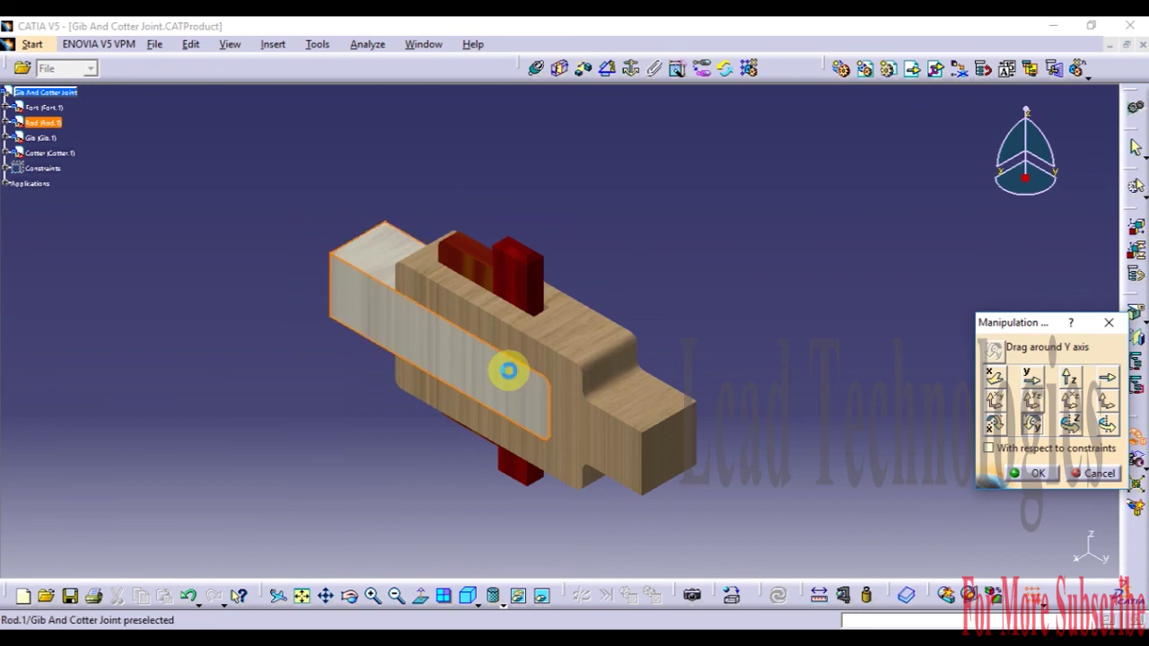
drag(519, 377, 167, 616)
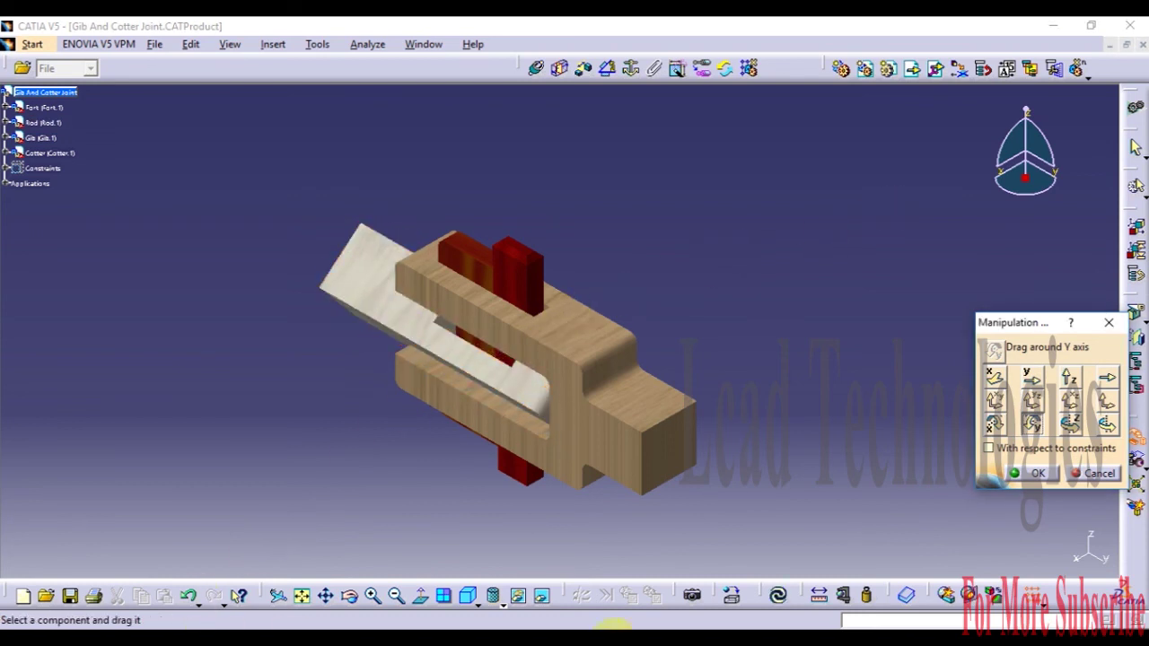
click(768, 597)
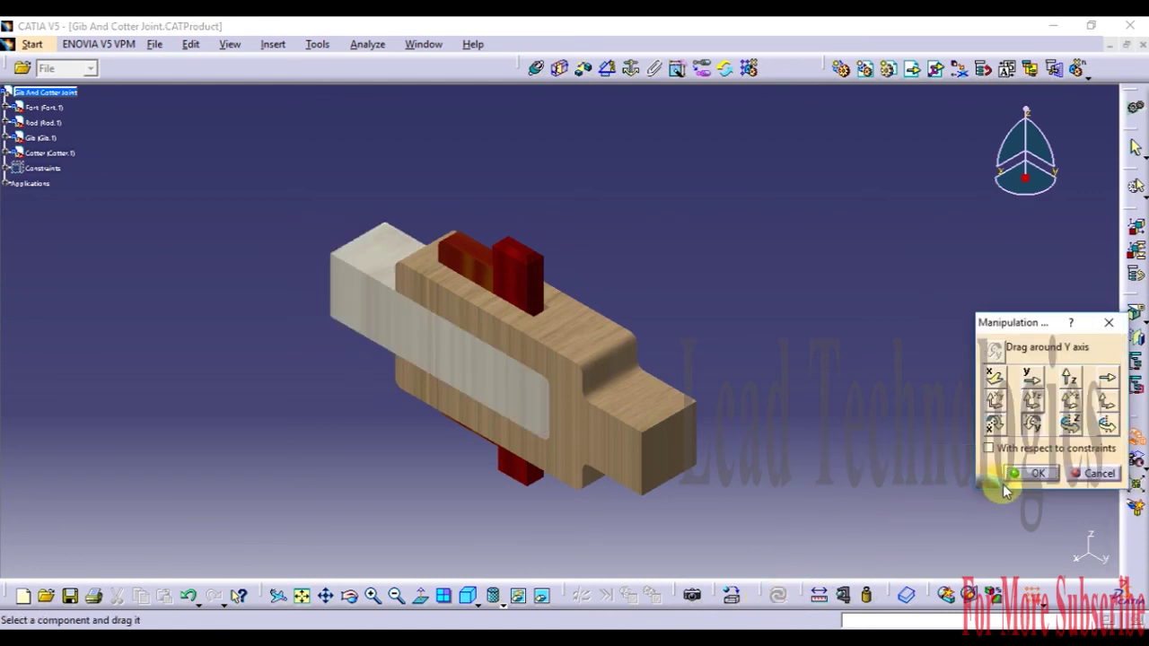
click(1089, 475)
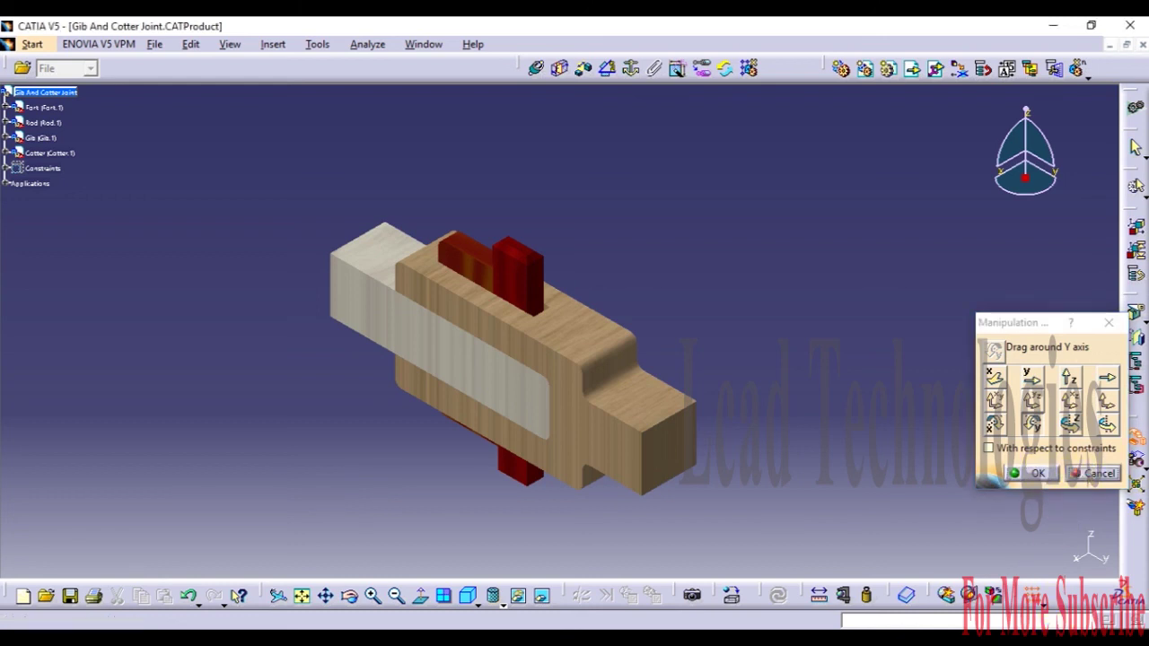
click(955, 611)
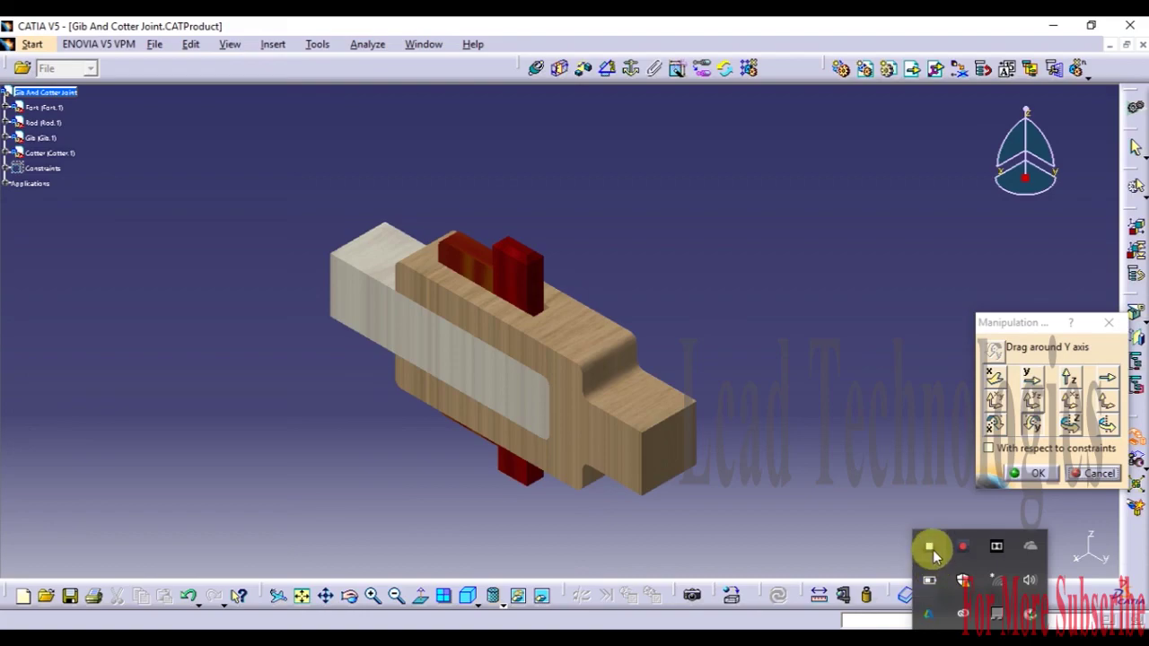